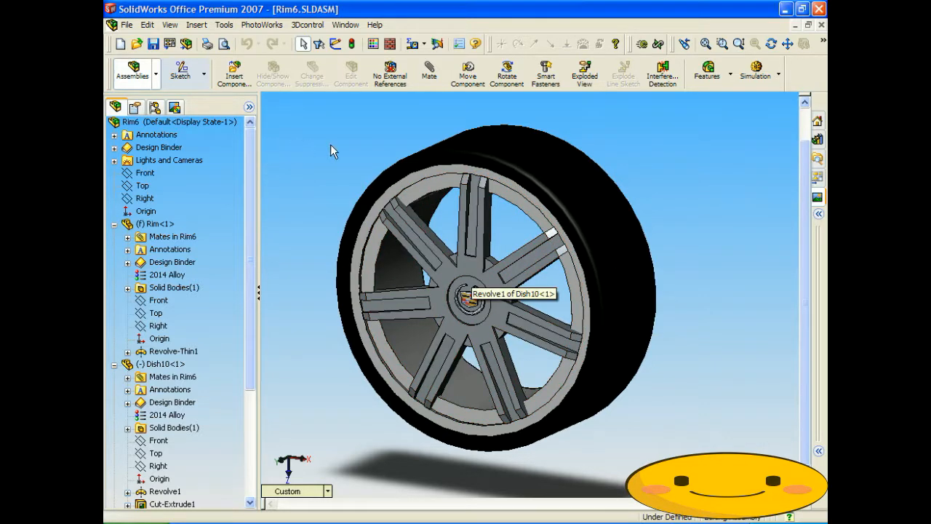
# Rotate the wheel assembly to examine the tire, rim and spoked dish from several angles
pyautogui.press('Left')
pyautogui.press('Right')
pyautogui.press('Right')
pyautogui.press('Right')
pyautogui.press('Right')
pyautogui.press('Left')
pyautogui.press('Right')
pyautogui.press('Left')
pyautogui.press('Left')
pyautogui.press('Left')
pyautogui.press('Left')
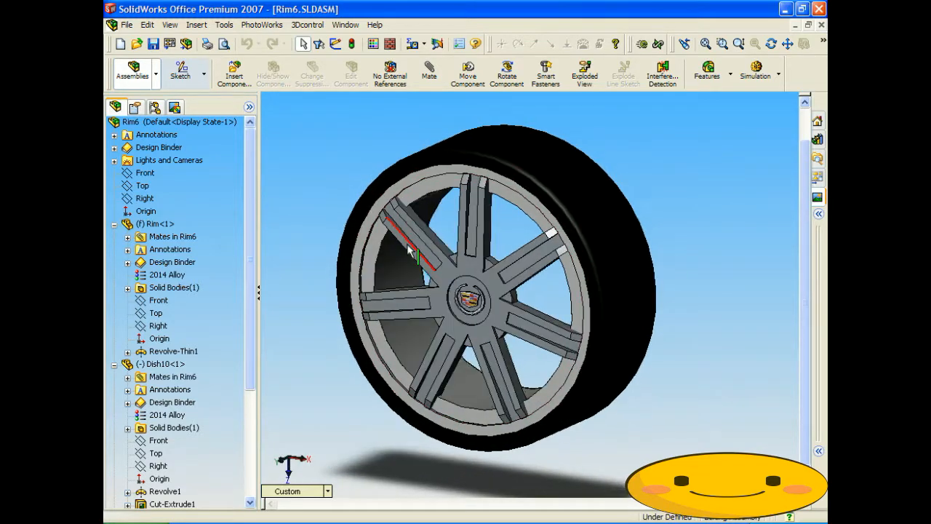
pyautogui.press('Left')
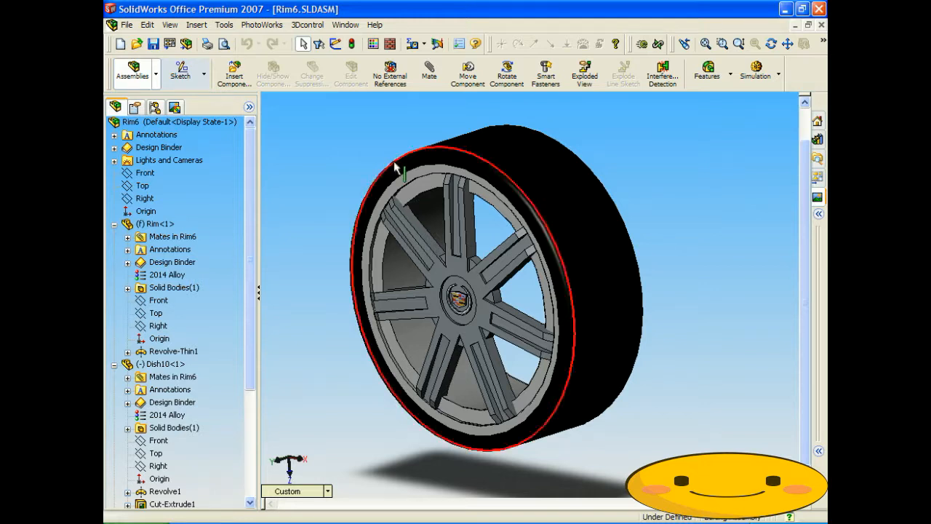
pyautogui.press('Right')
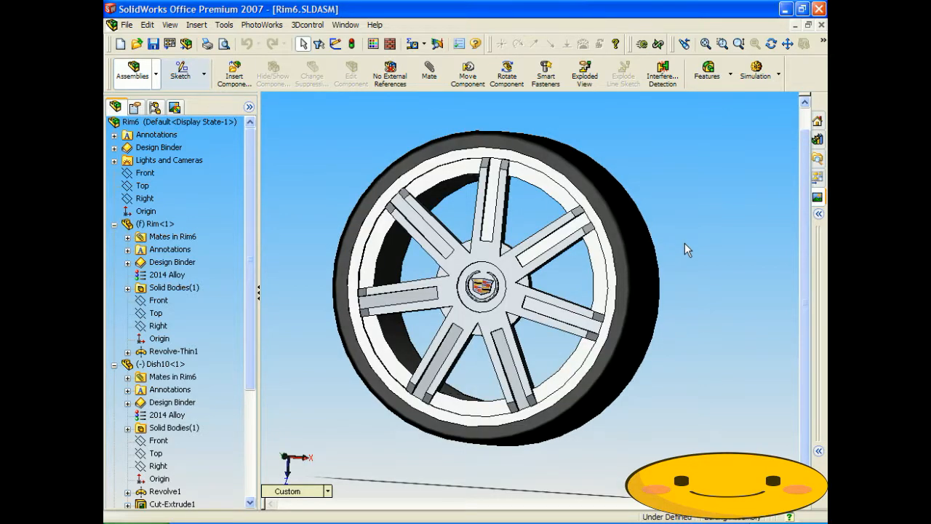
pyautogui.press('Left')
pyautogui.hotkey('alt', 'Right')
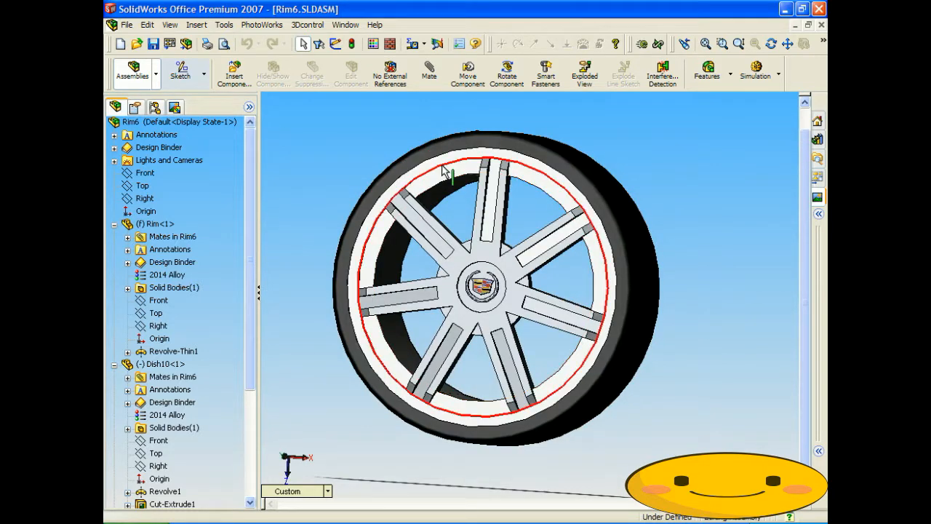
# Render the wheel assembly with PhotoWorks, and return to the shaded model view
pyautogui.click(269, 26)
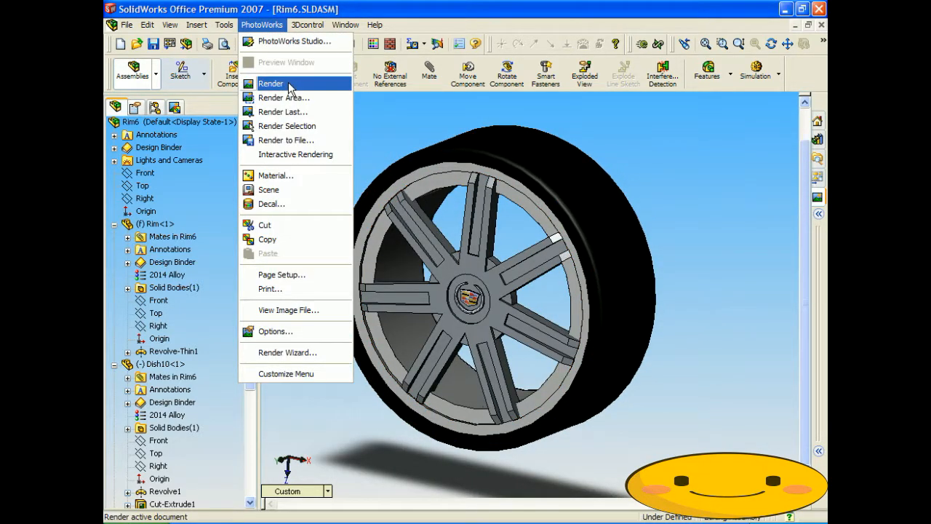
pyautogui.click(288, 84)
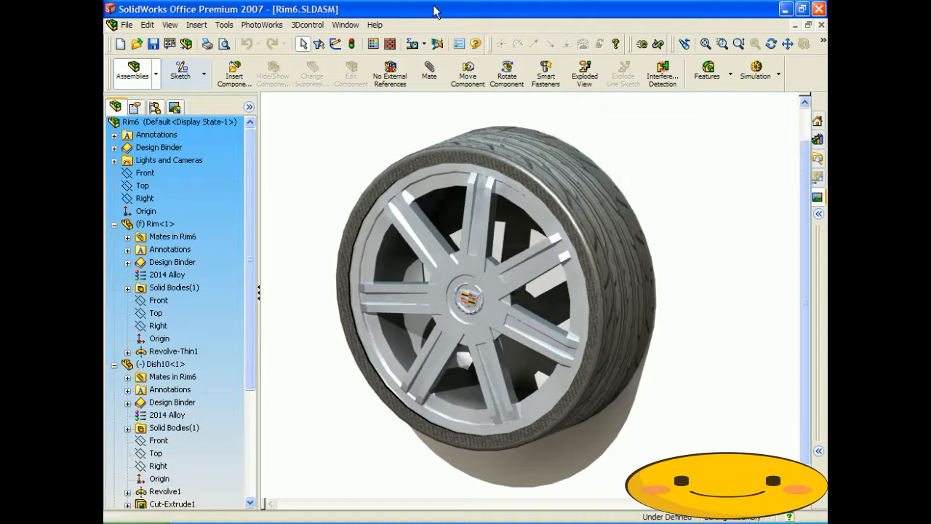
pyautogui.moveTo(355, 180)
pyautogui.mouseDown(button='middle')
pyautogui.moveTo(343, 181)
pyautogui.moveTo(364, 183)
pyautogui.moveTo(403, 133)
pyautogui.mouseUp(button='middle')
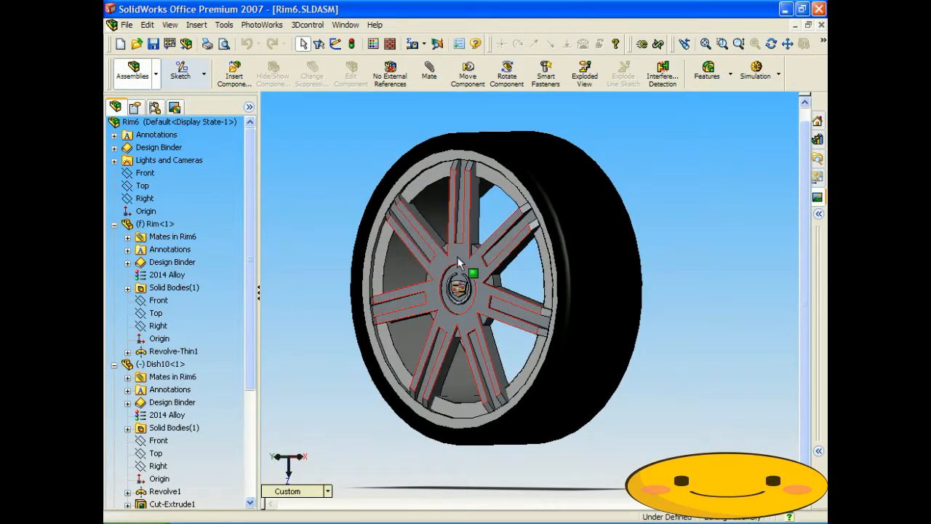
# Start replacing the Dish10 component and choose Dish9.SLDPRT from the Rims folder as its replacement
pyautogui.press('Right')
pyautogui.press('Right')
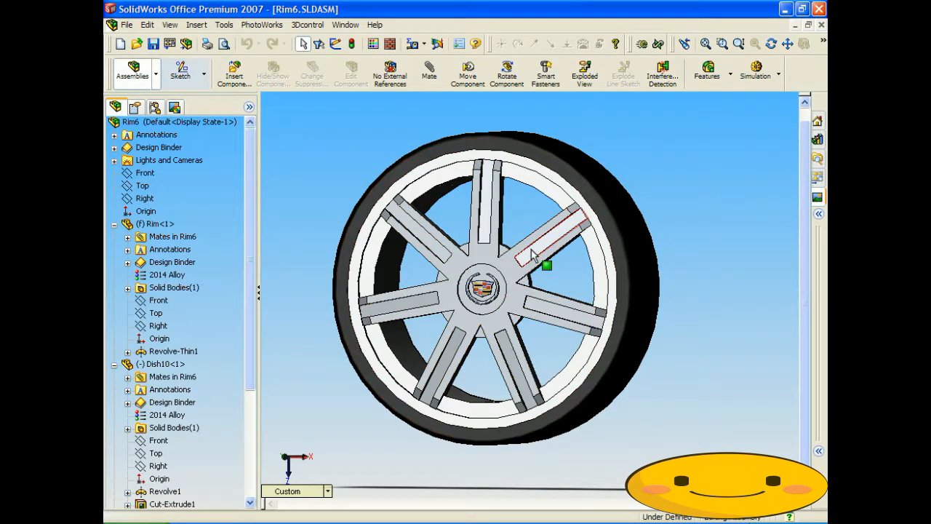
pyautogui.press('Left')
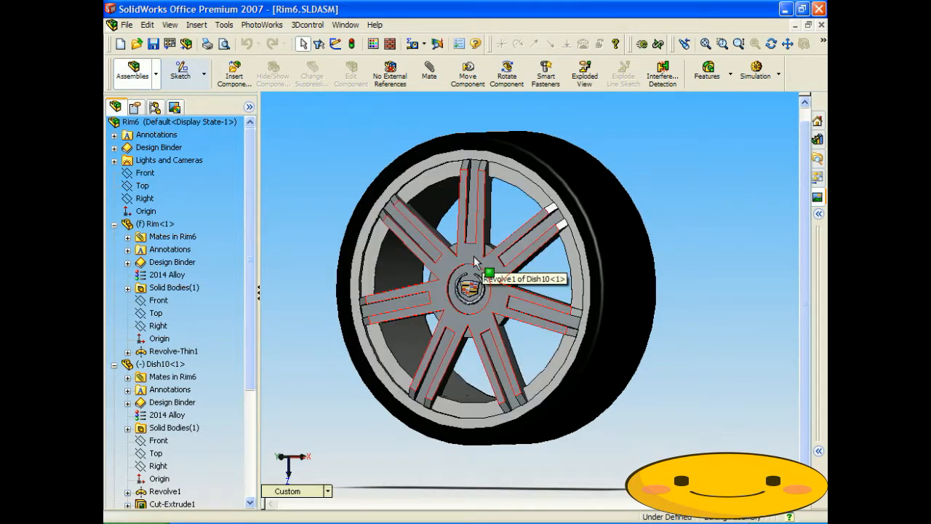
pyautogui.rightClick(474, 260)
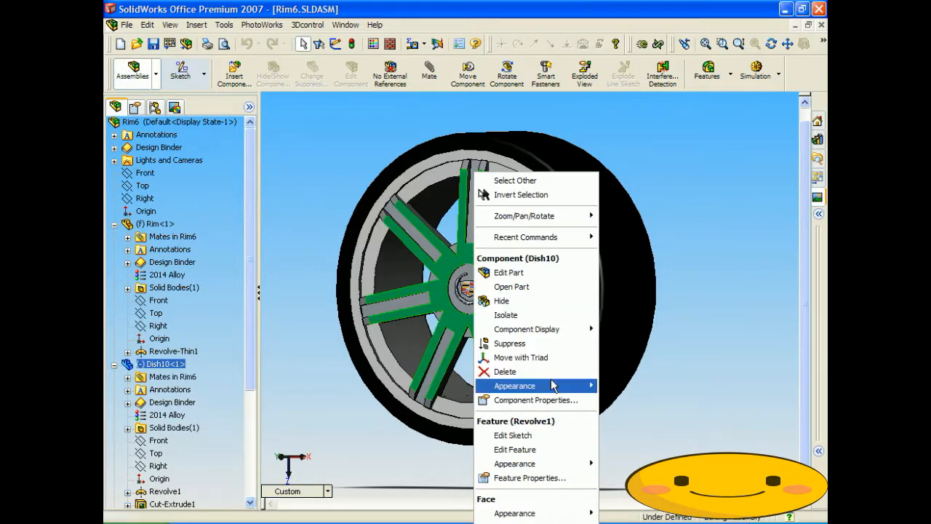
pyautogui.click(556, 513)
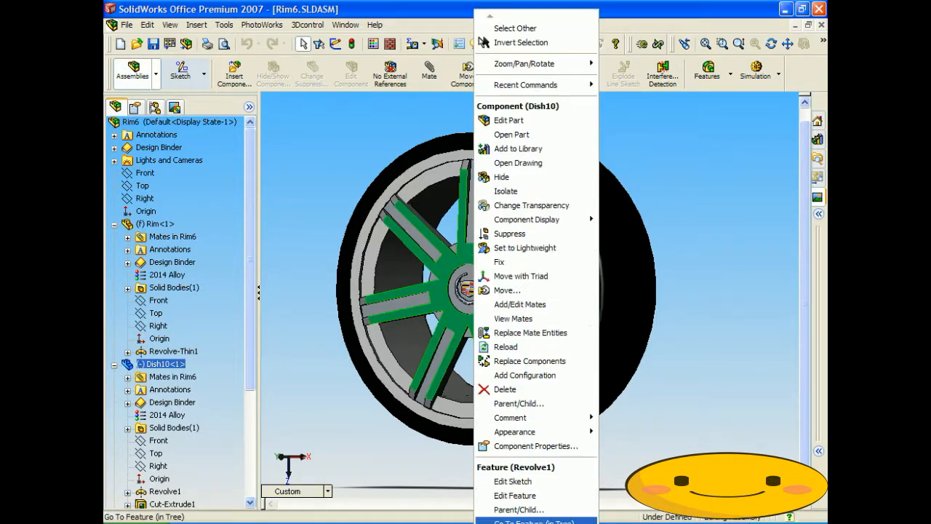
pyautogui.click(528, 361)
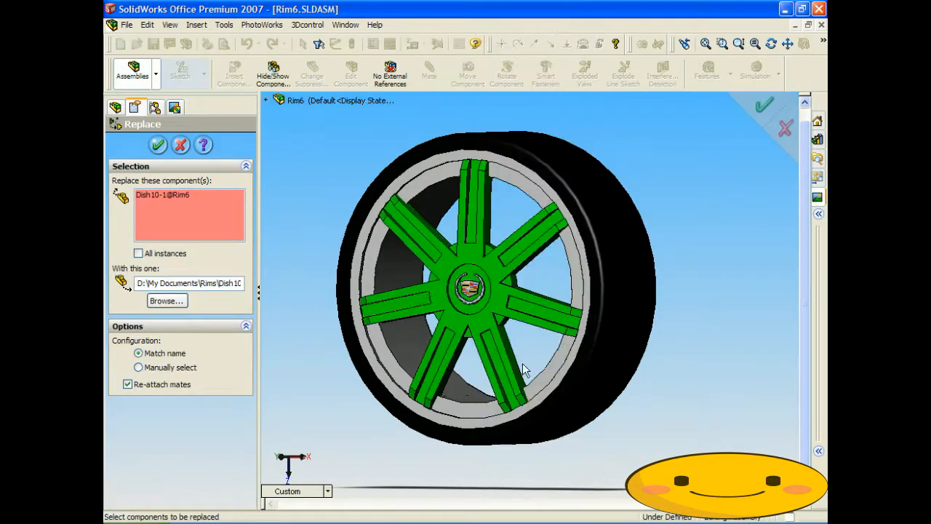
pyautogui.click(167, 301)
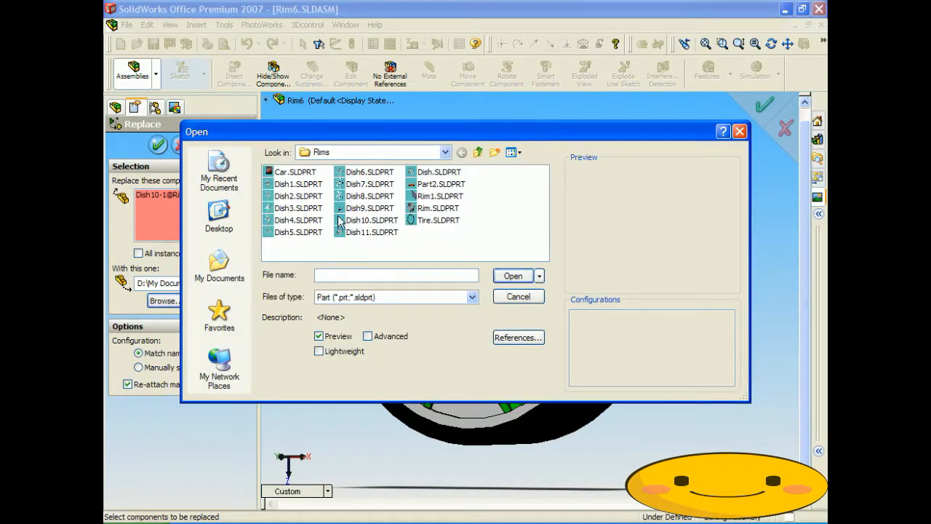
pyautogui.click(364, 208)
pyautogui.press('Up')
pyautogui.press('Up')
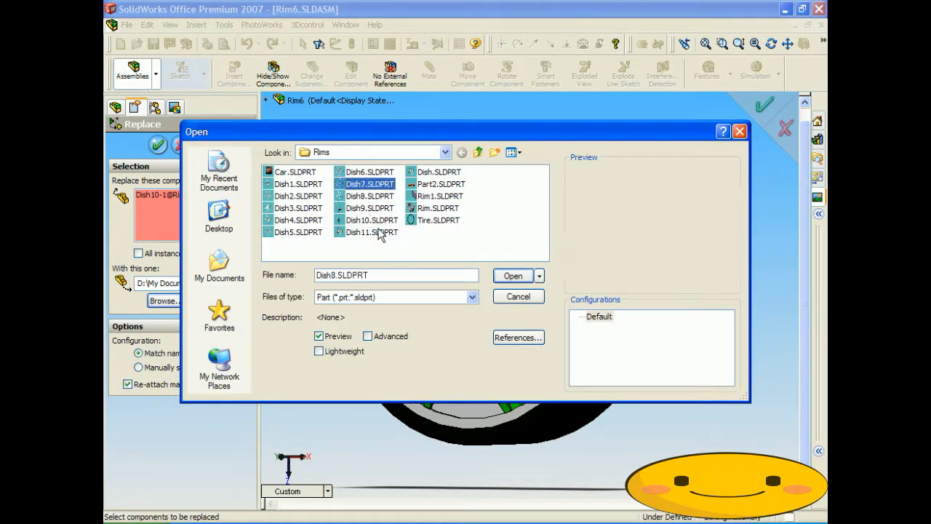
pyautogui.press('Up')
pyautogui.press('Down')
pyautogui.press('Down')
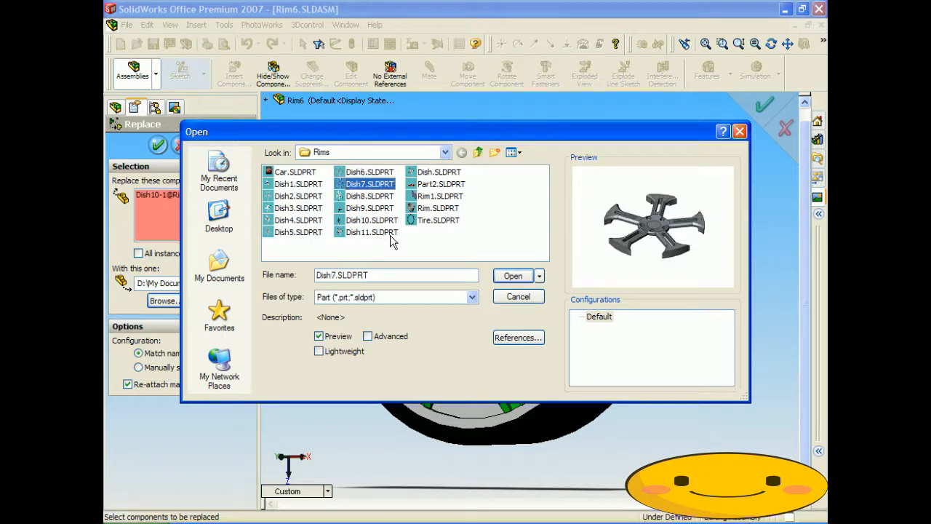
pyautogui.press('Down')
pyautogui.press('Down')
pyautogui.press('Up')
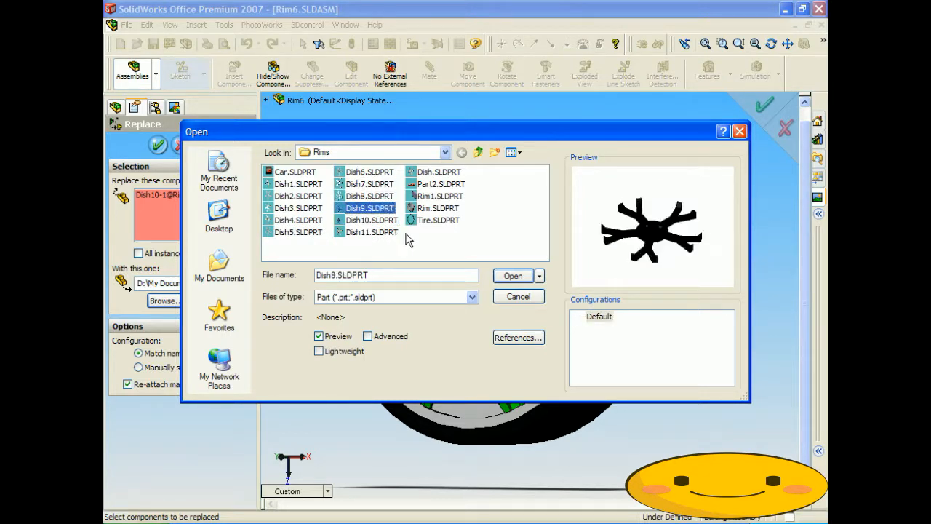
pyautogui.click(511, 277)
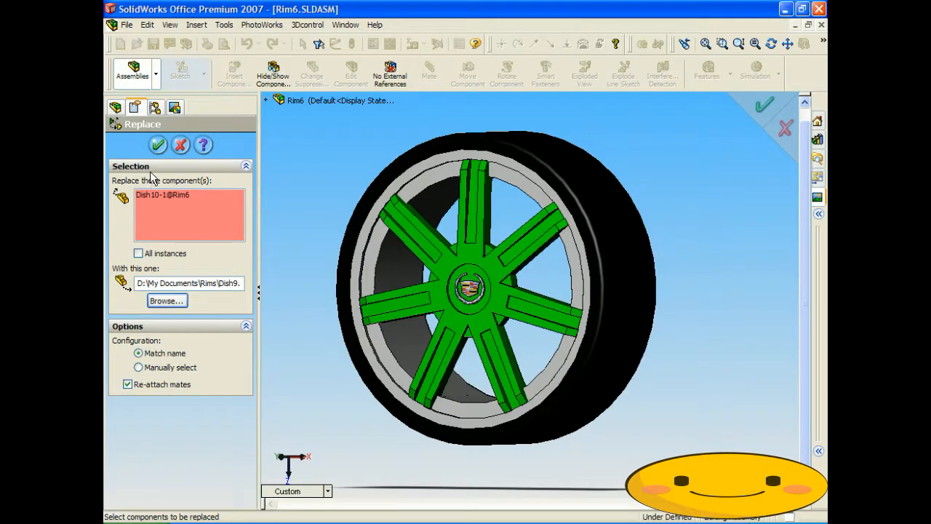
# Apply the replacement with Dish9, dismissing the error reports and accepting the mated entities as they are
pyautogui.click(158, 145)
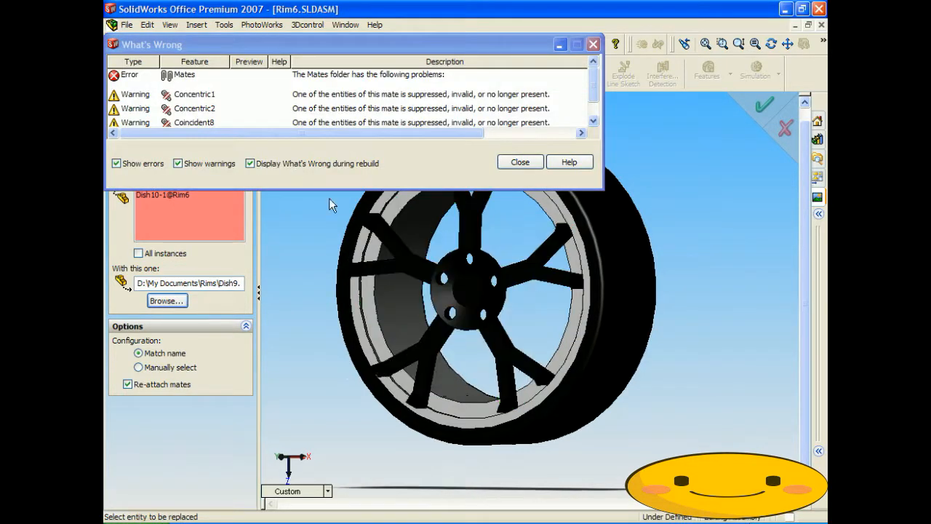
pyautogui.click(518, 162)
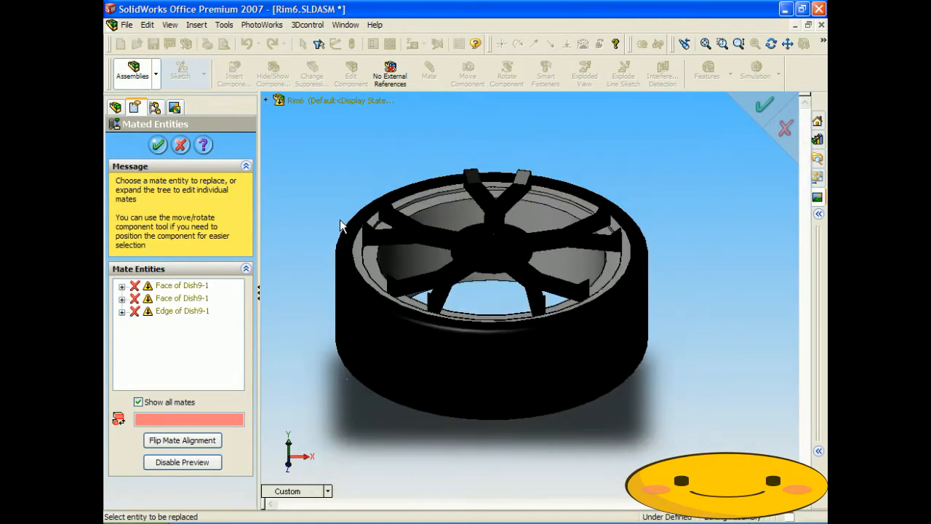
pyautogui.click(158, 145)
pyautogui.click(520, 160)
# Replace the Dish9 component with Dish10.SLDPRT from the Rims folder and dismiss the error report
pyautogui.press('Right')
pyautogui.press('Right')
pyautogui.rightClick(481, 292)
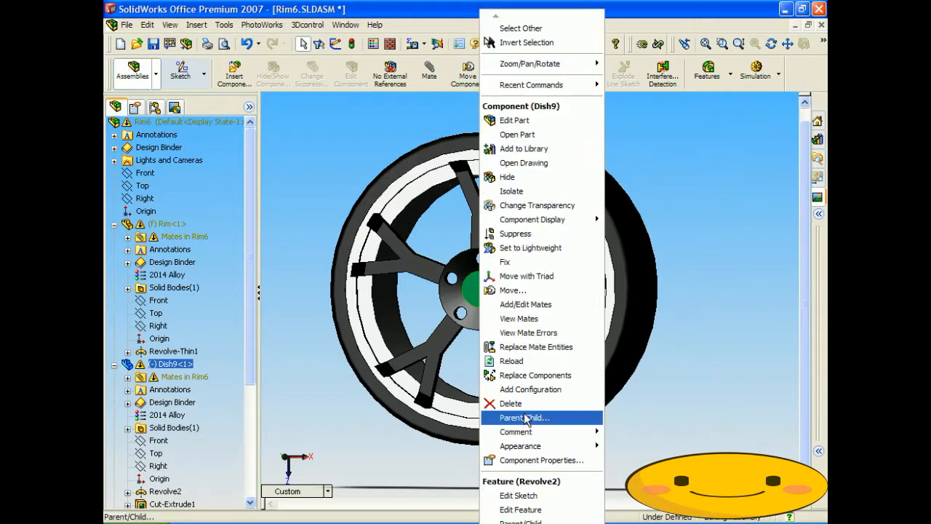
pyautogui.click(535, 374)
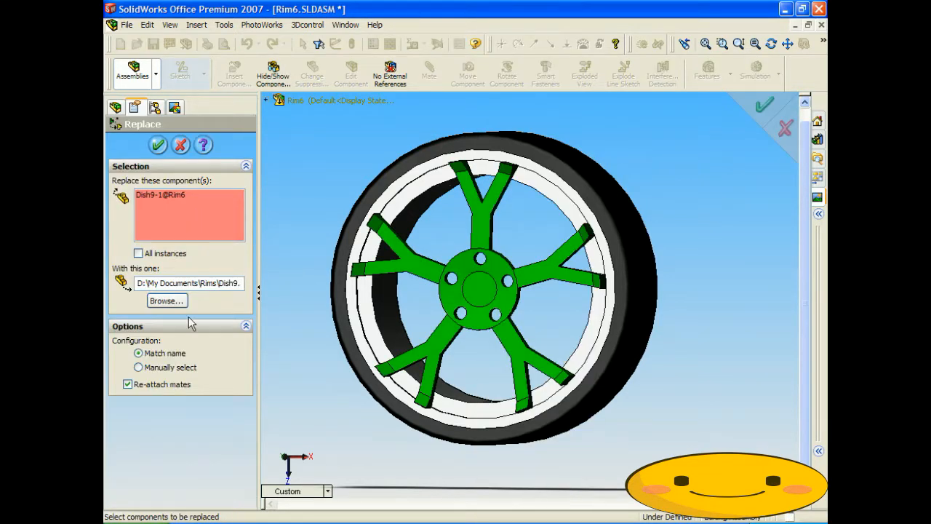
pyautogui.click(166, 301)
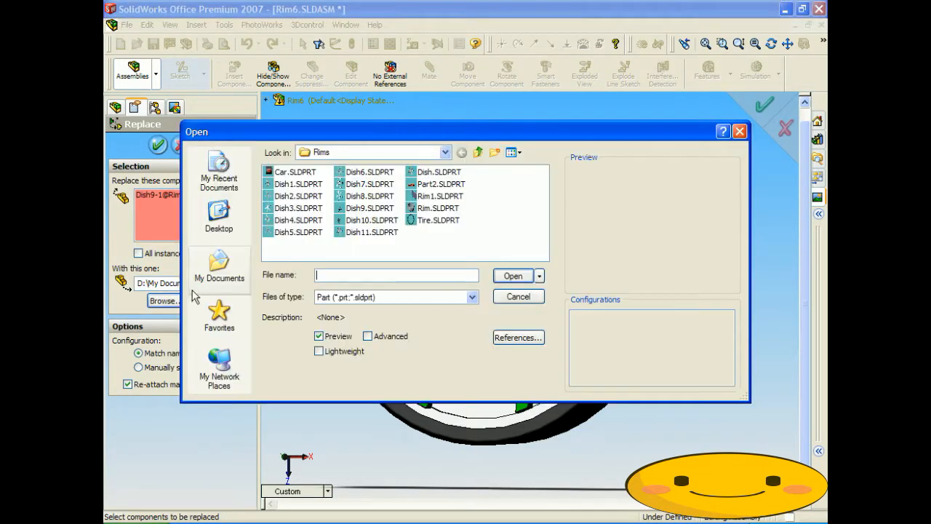
pyautogui.click(366, 220)
pyautogui.click(513, 276)
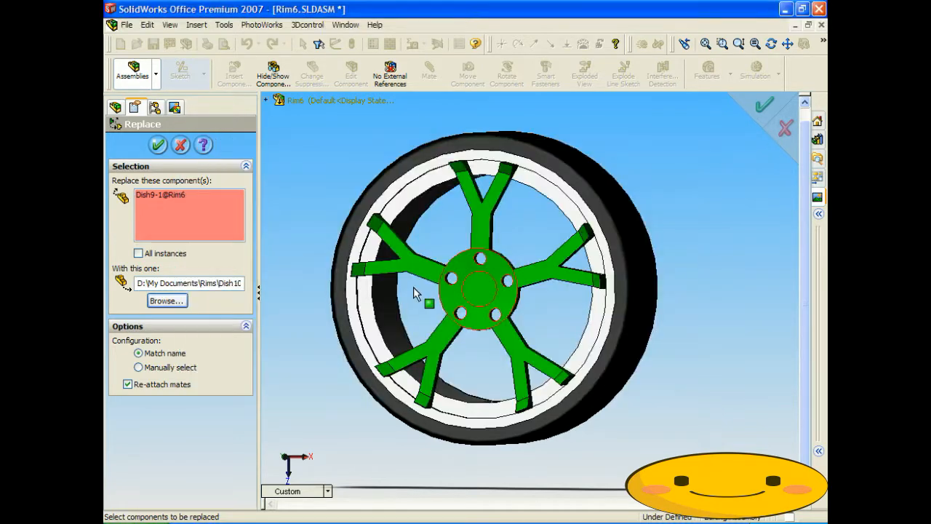
pyautogui.click(158, 144)
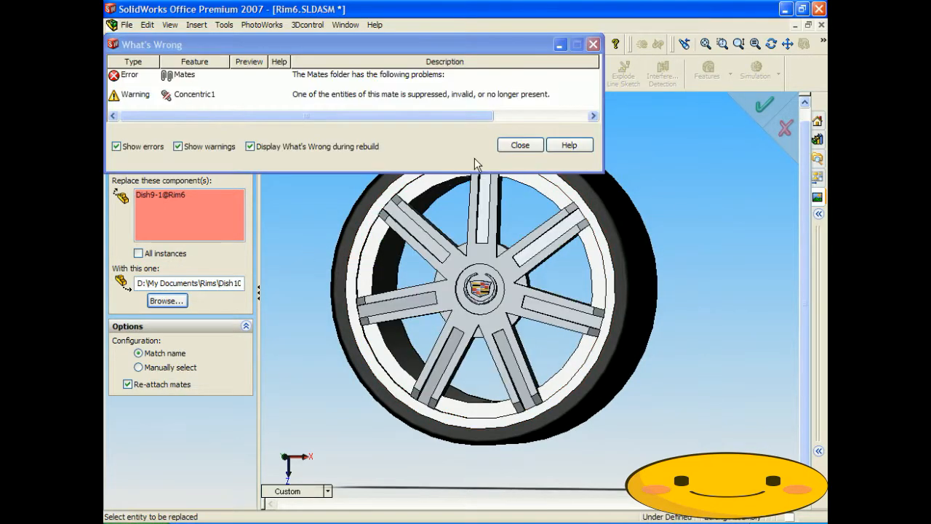
pyautogui.click(519, 146)
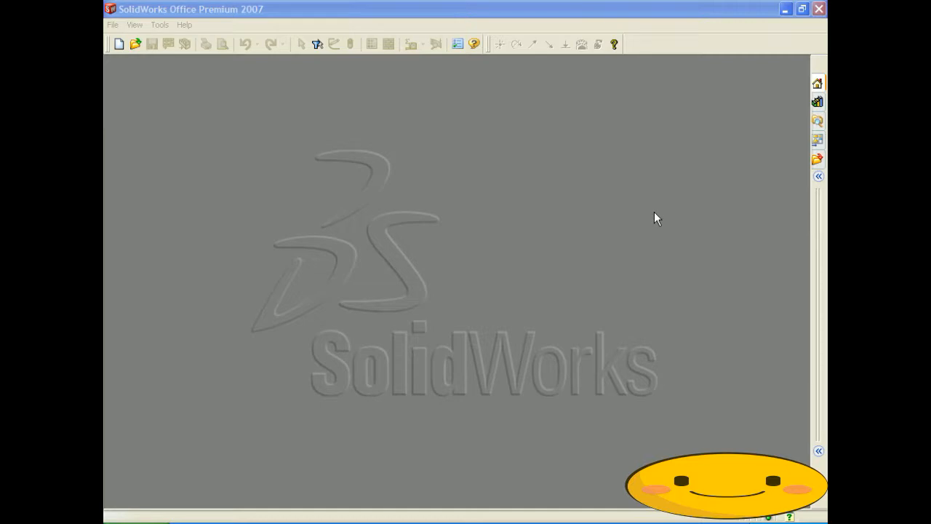
# Create a new part document
pyautogui.click(112, 24)
pyautogui.click(117, 39)
pyautogui.click(306, 193)
pyautogui.click(510, 381)
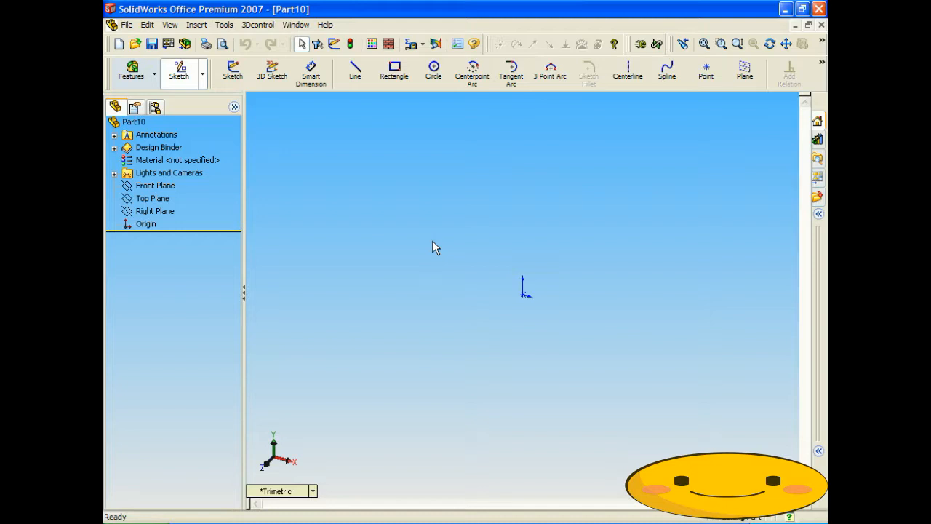
# Start a sketch on the Front Plane and draw a horizontal line about 11.5 mm long, level with and left of the origin
pyautogui.click(131, 71)
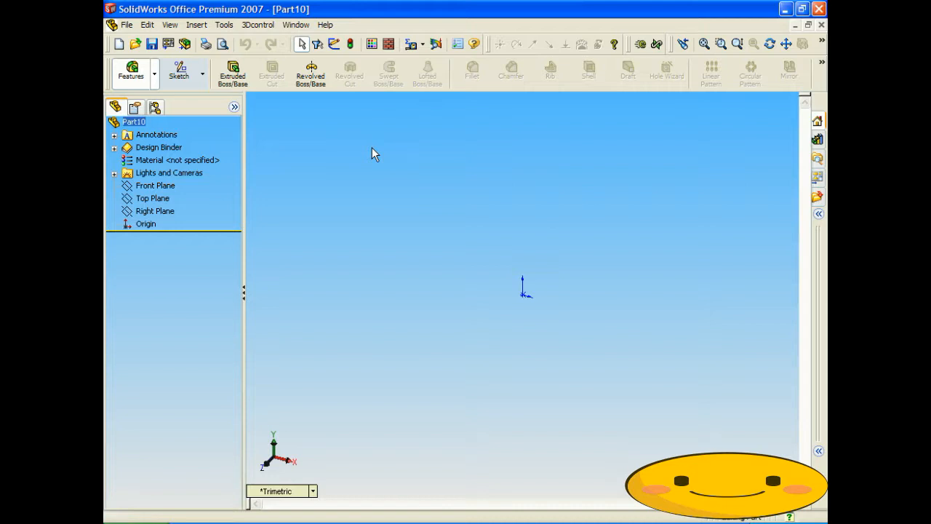
pyautogui.click(179, 70)
pyautogui.click(355, 71)
pyautogui.click(393, 187)
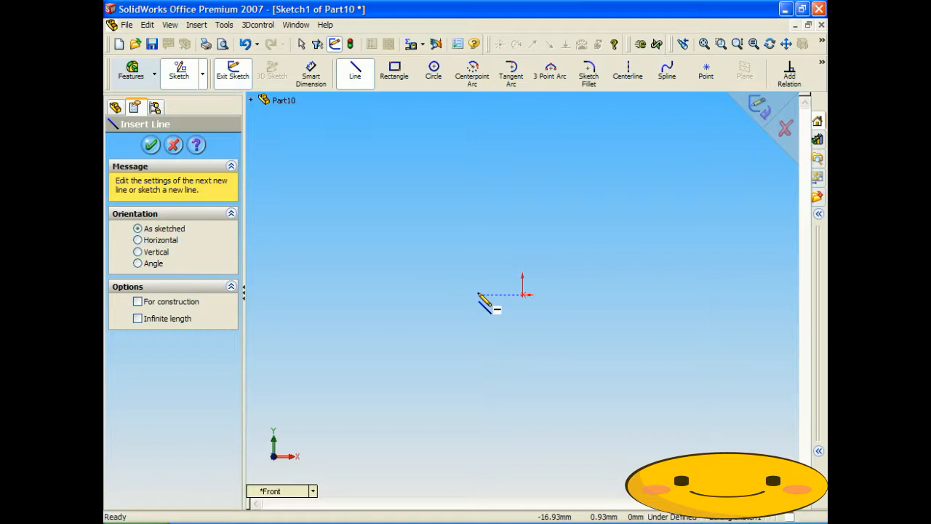
pyautogui.click(435, 295)
pyautogui.click(404, 294)
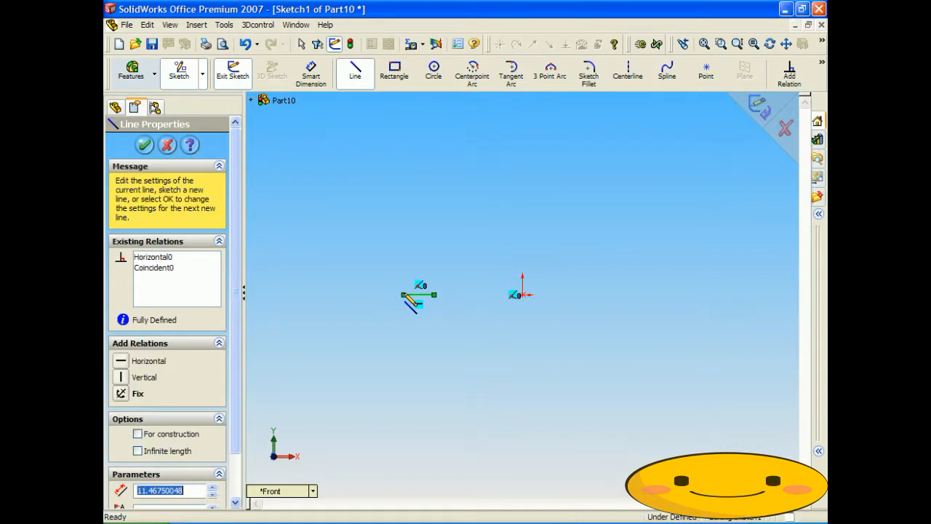
# Continue the line chain up and outward in steps into a closed stepped profile, ending with a right-hand vertical line about 38.8 mm long
pyautogui.click(403, 222)
pyautogui.click(375, 221)
pyautogui.click(374, 191)
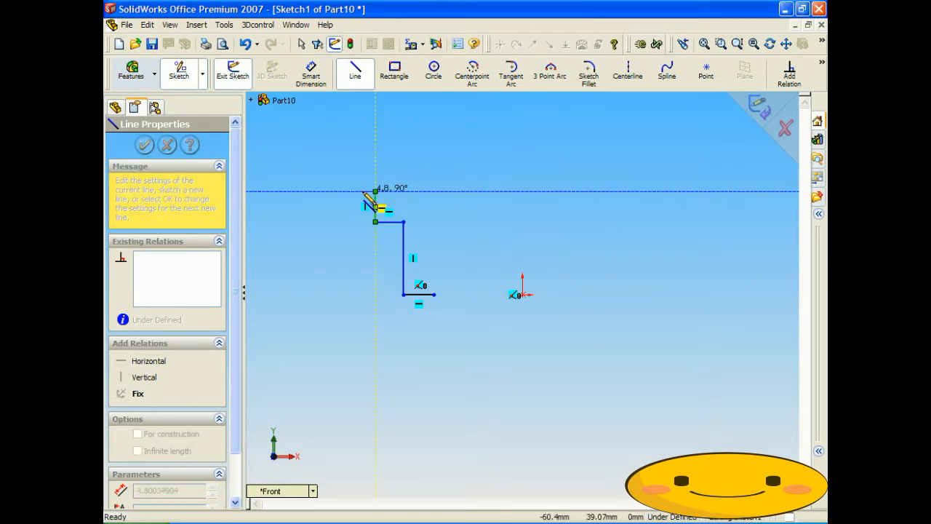
pyautogui.click(345, 191)
pyautogui.click(345, 158)
pyautogui.click(399, 157)
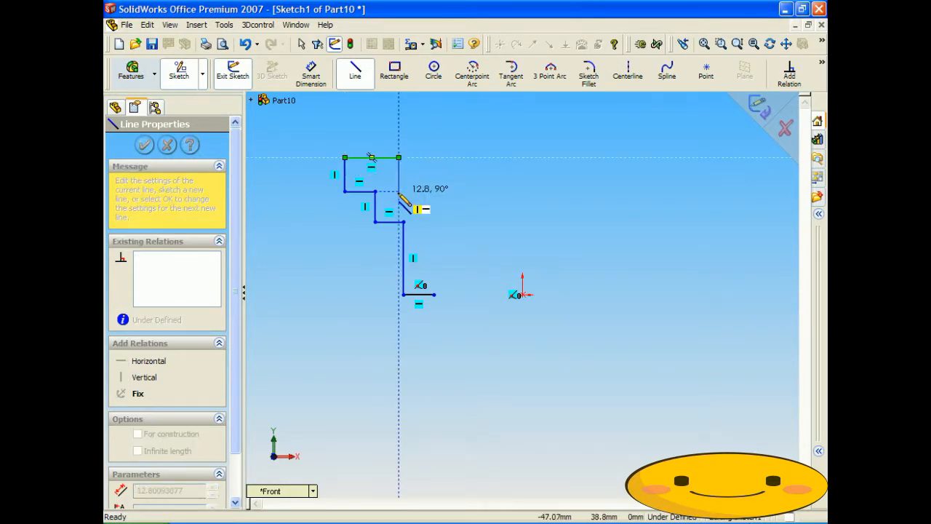
pyautogui.click(401, 191)
pyautogui.click(435, 192)
pyautogui.click(435, 295)
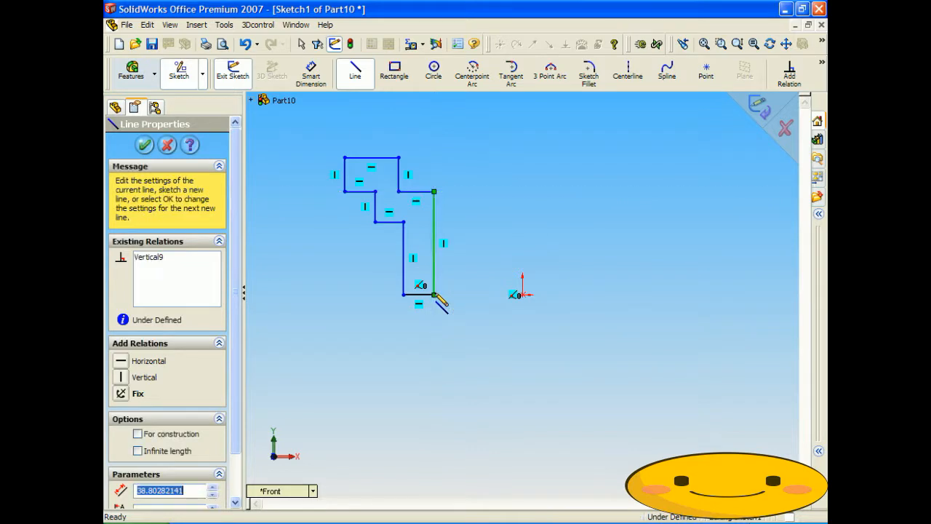
# Sketch a separate vertical line through the origin, beside the stepped profile, and end the line chain
pyautogui.click(523, 348)
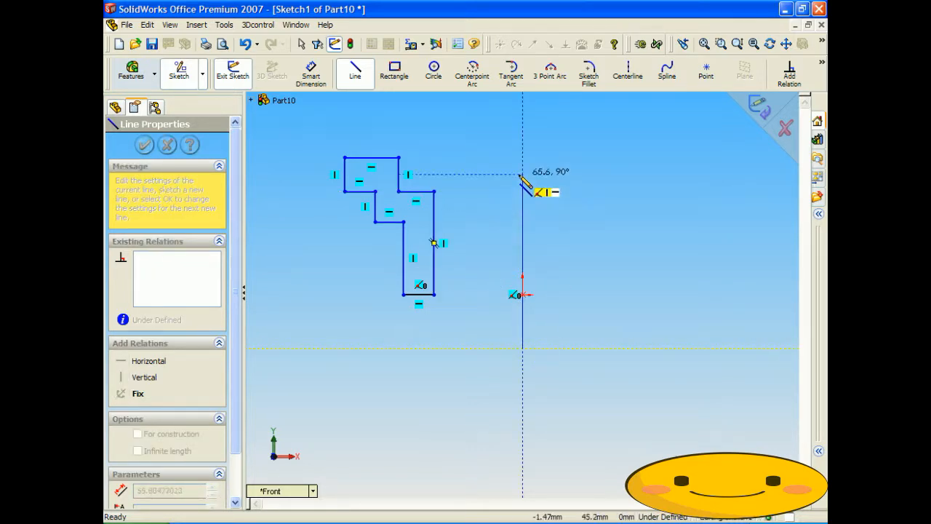
pyautogui.doubleClick(522, 207)
pyautogui.click(523, 207)
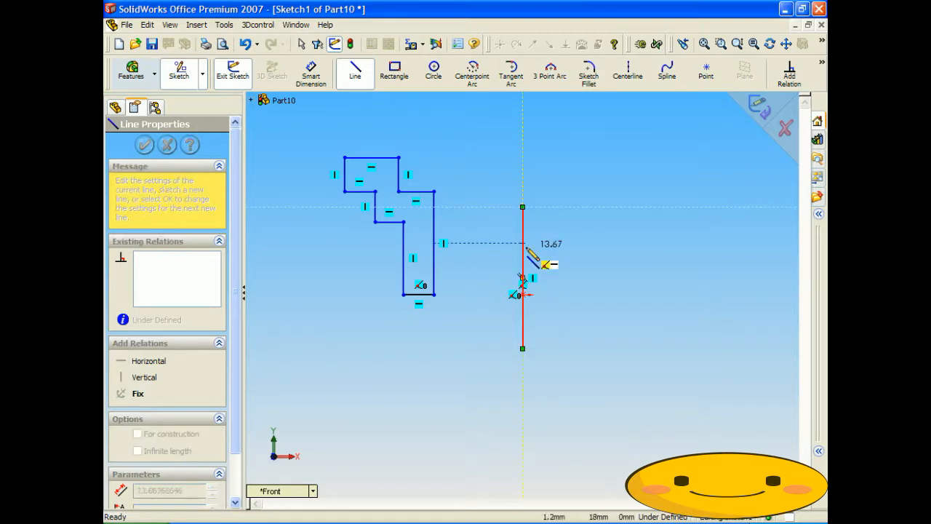
pyautogui.rightClick(528, 253)
pyautogui.click(555, 214)
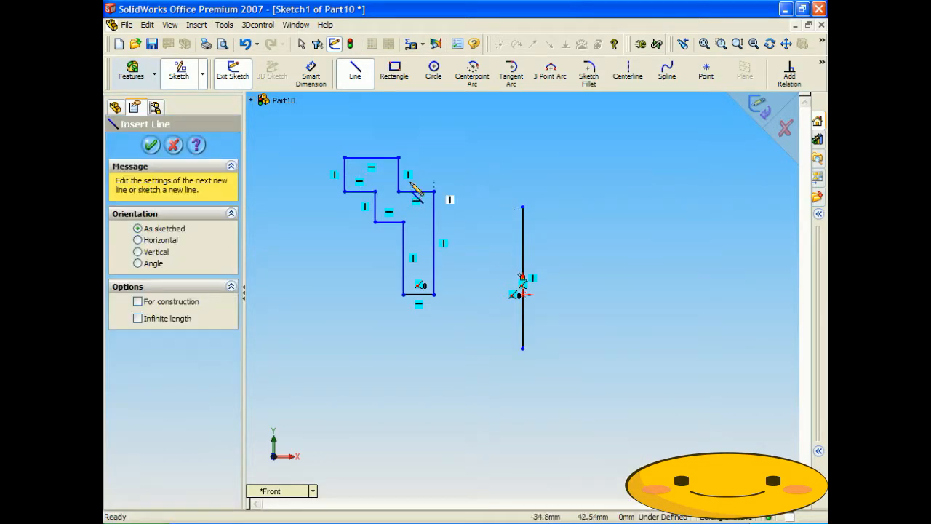
# Dimension the left vertical edge and the top horizontal edge of the stepped profile's upper block
pyautogui.click(311, 73)
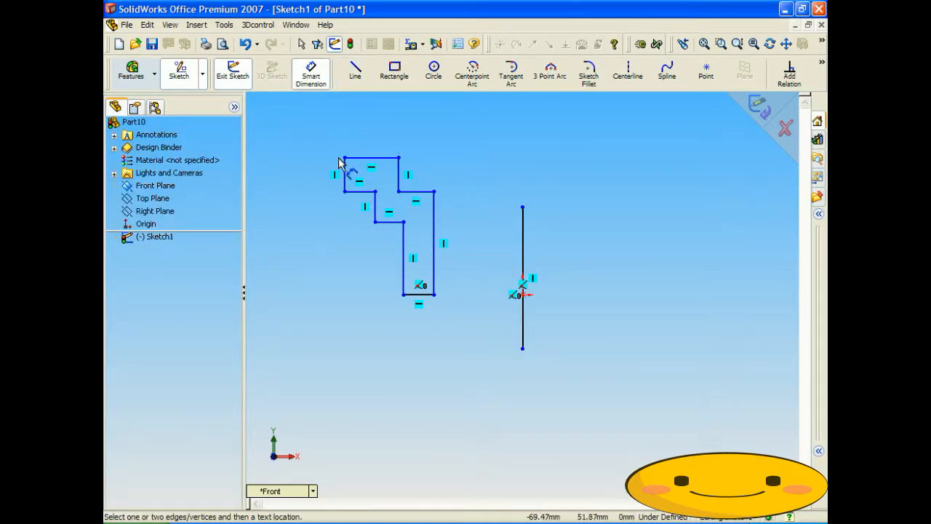
pyautogui.click(346, 175)
pyautogui.click(309, 175)
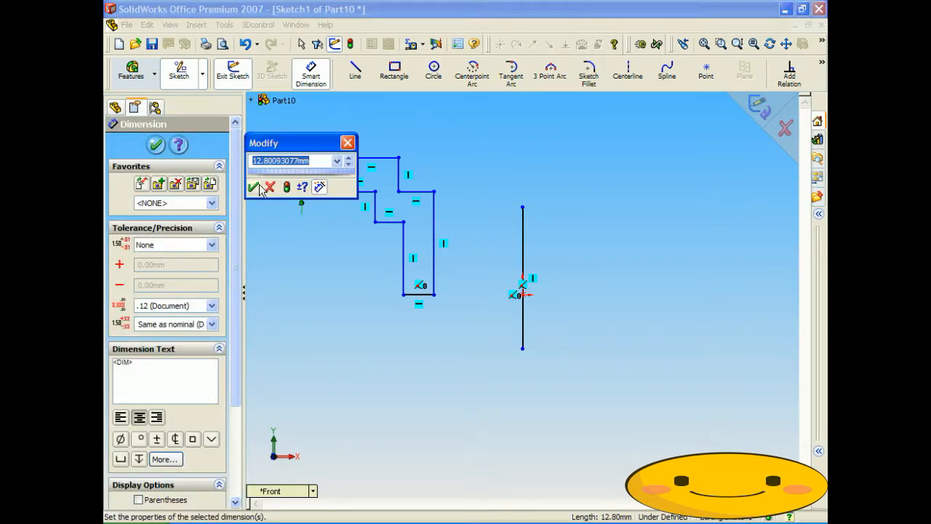
pyautogui.click(268, 186)
pyautogui.click(363, 158)
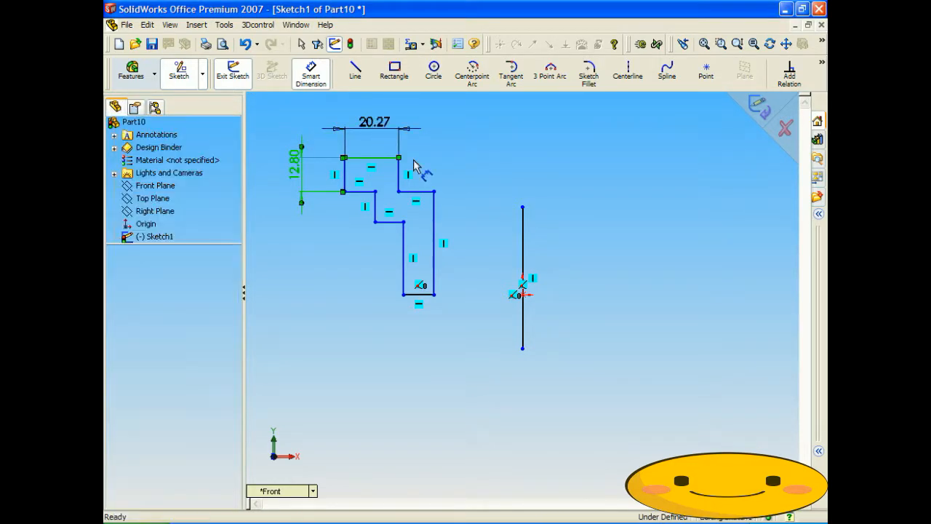
pyautogui.click(376, 135)
pyautogui.click(326, 148)
# Dimension the upper block's short right vertical edge and the horizontal ledge beneath its left side
pyautogui.click(399, 174)
pyautogui.click(472, 178)
pyautogui.click(427, 193)
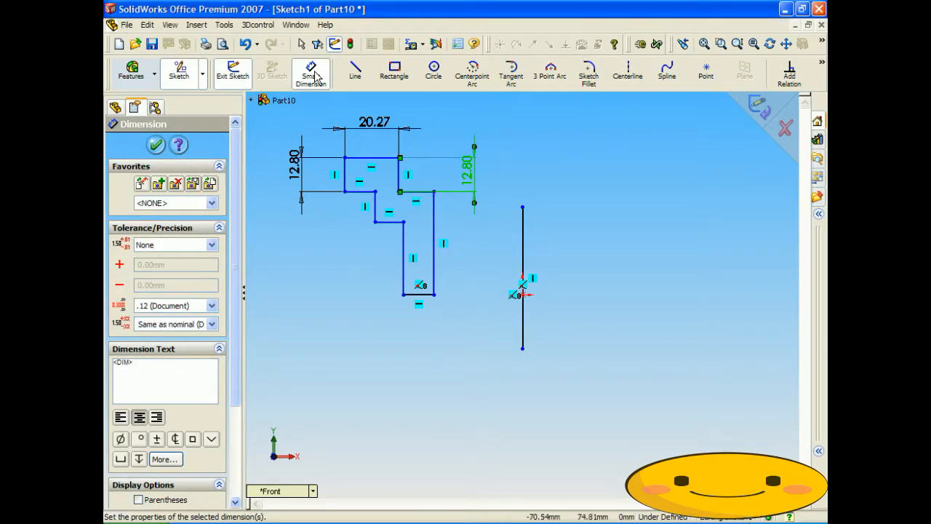
pyautogui.click(362, 193)
pyautogui.click(361, 265)
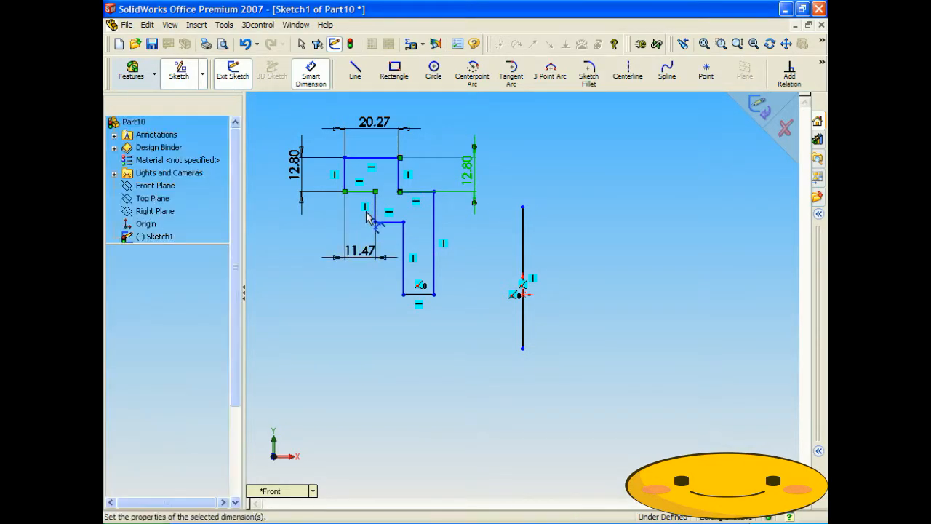
pyautogui.click(313, 276)
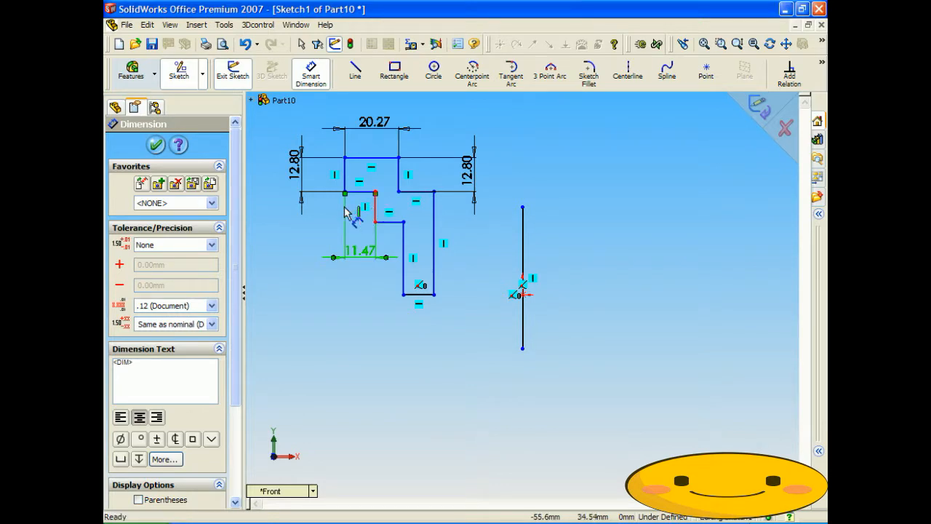
# Dimension the vertical and horizontal edges of the middle step on the profile's left side
pyautogui.click(374, 208)
pyautogui.click(304, 218)
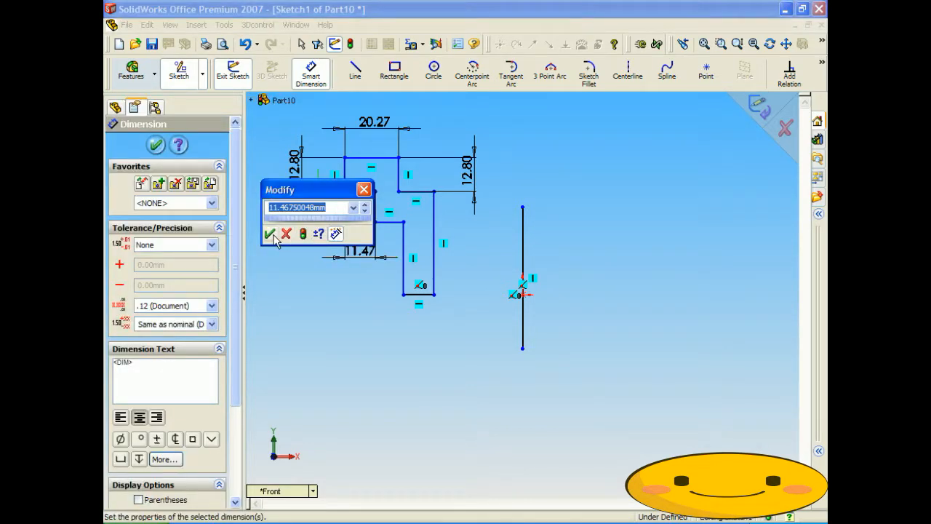
pyautogui.click(269, 233)
pyautogui.click(394, 222)
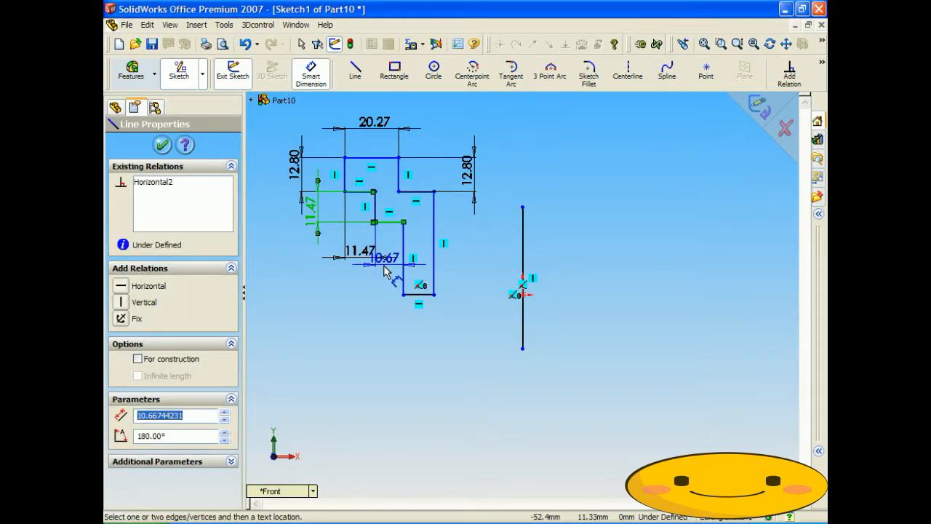
pyautogui.click(386, 271)
pyautogui.click(337, 285)
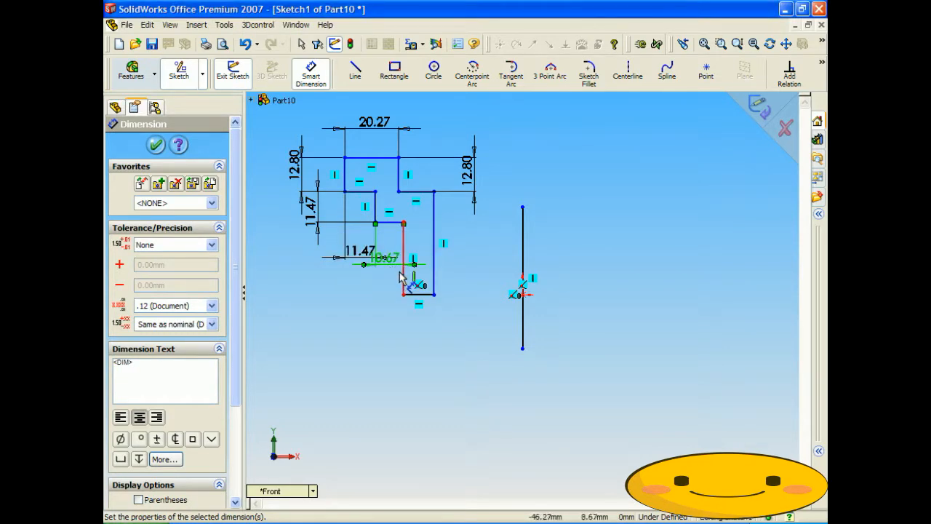
# Dimension the long vertical edge on the left side of the profile's lower leg
pyautogui.click(403, 277)
pyautogui.click(270, 267)
pyautogui.click(251, 287)
# Try a driven dimension on the long right-hand vertical edge of the profile and delete it
pyautogui.click(435, 244)
pyautogui.click(482, 242)
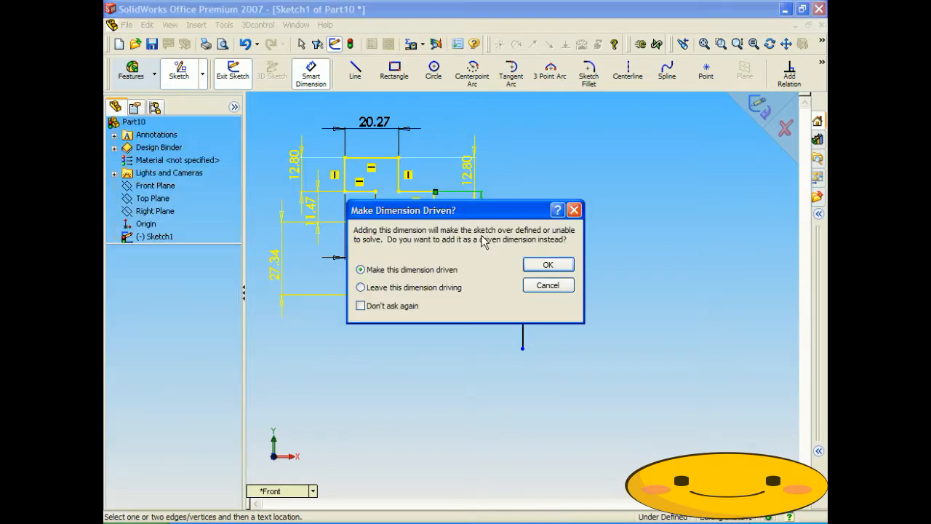
pyautogui.click(545, 264)
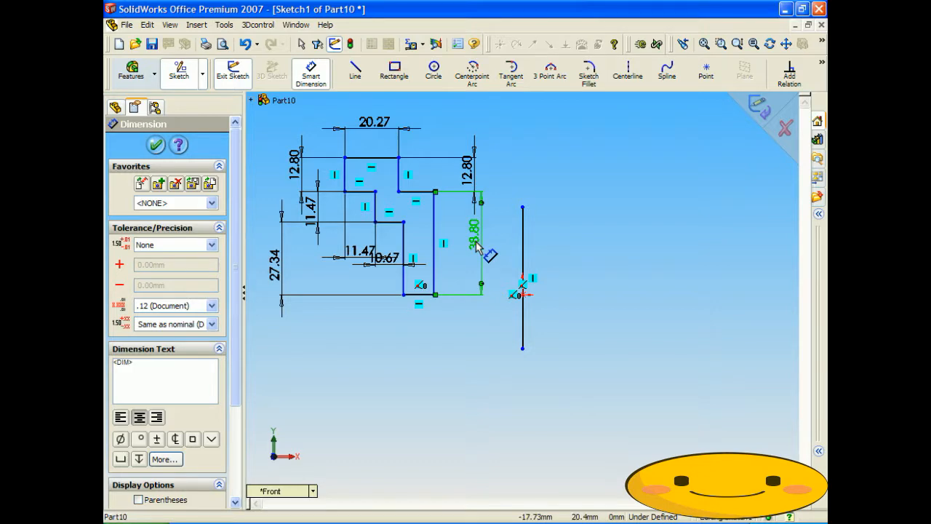
pyautogui.press('Delete')
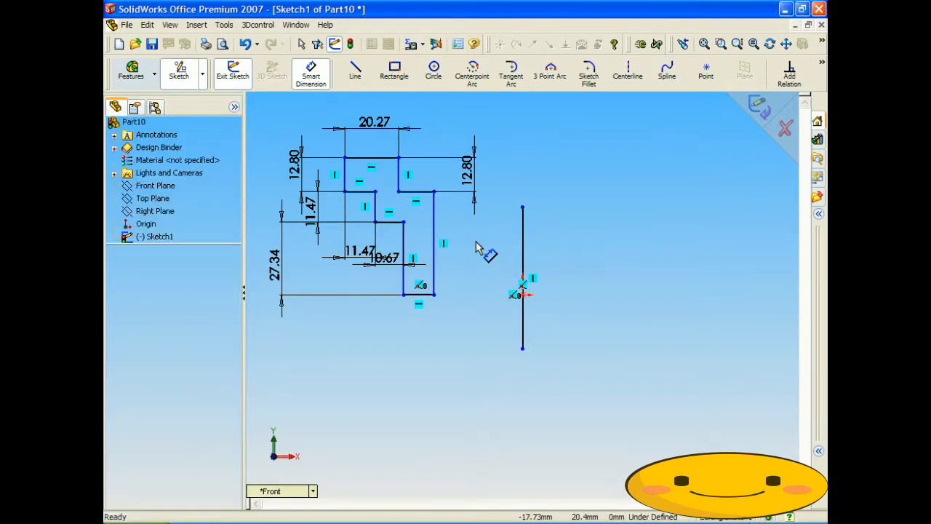
# Dimension the horizontal ledge at the upper right of the stepped profile
pyautogui.click(418, 196)
pyautogui.click(432, 126)
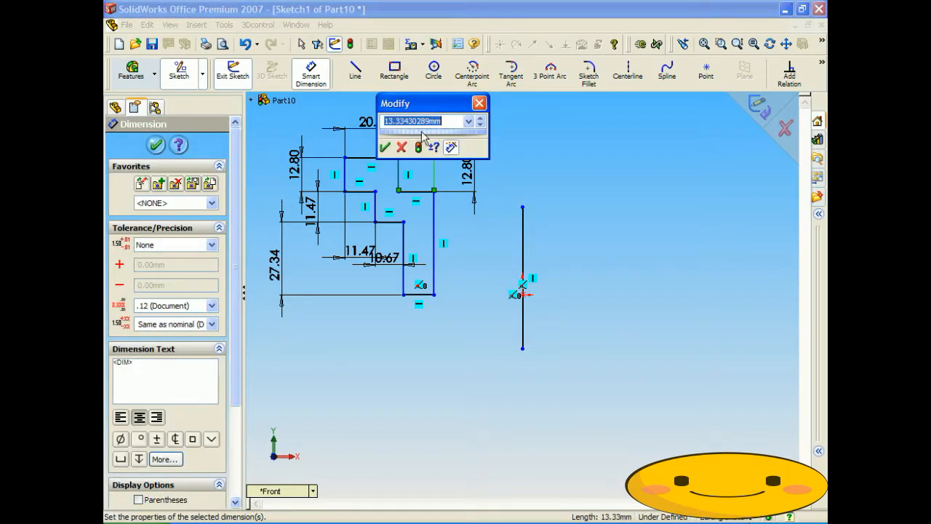
pyautogui.click(386, 148)
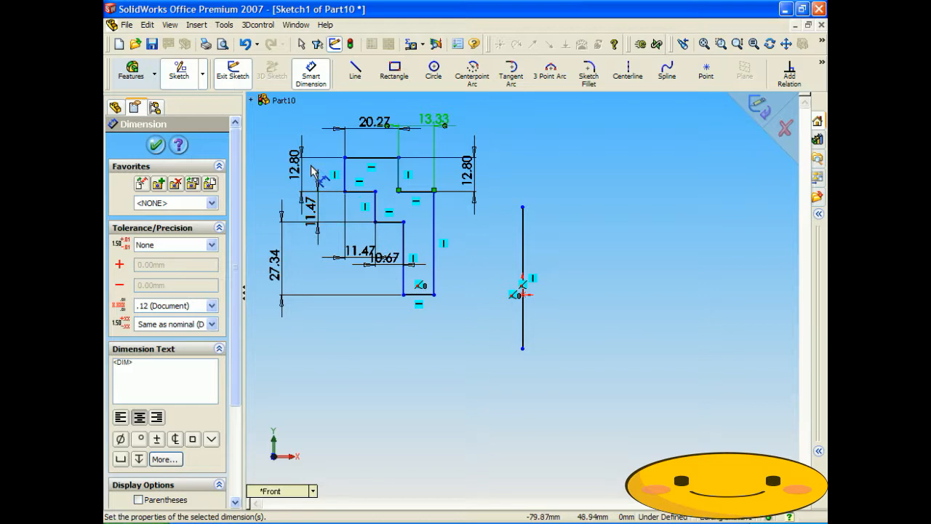
# Try to dimension the long right vertical edge and the bottom edge, declining to add either as a driven dimension
pyautogui.click(439, 235)
pyautogui.click(492, 232)
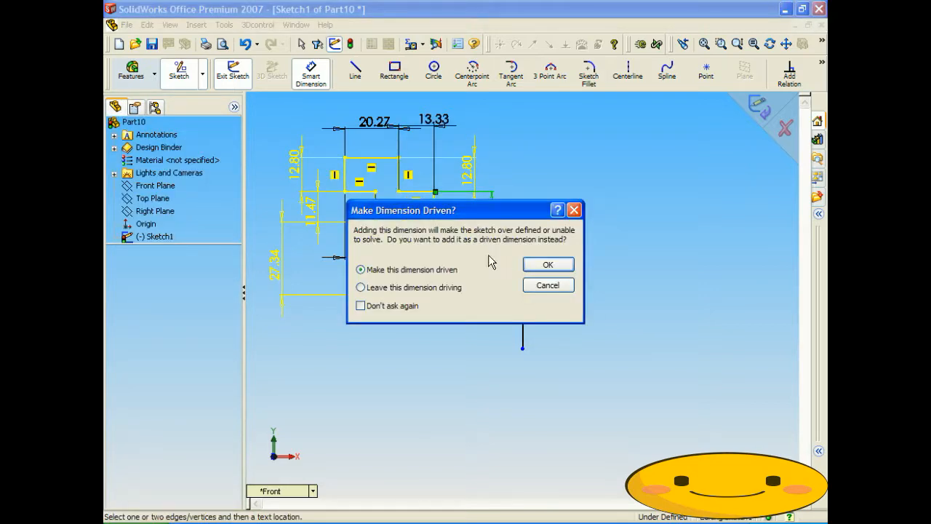
pyautogui.click(544, 285)
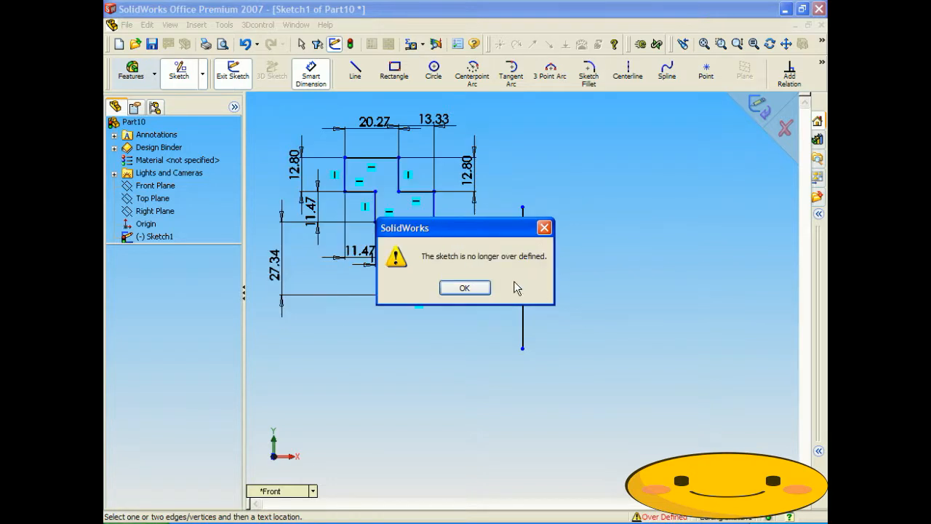
pyautogui.click(471, 288)
pyautogui.click(426, 303)
pyautogui.click(428, 335)
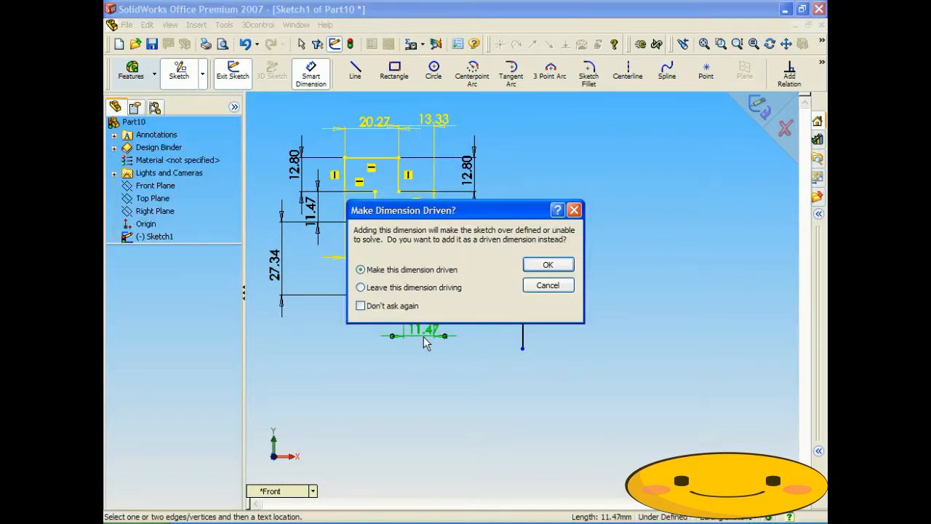
pyautogui.click(544, 286)
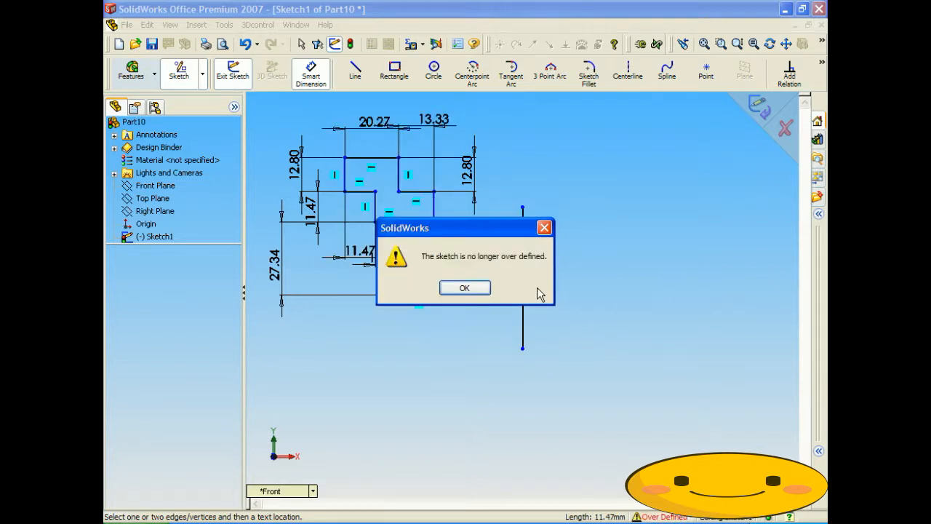
pyautogui.click(471, 288)
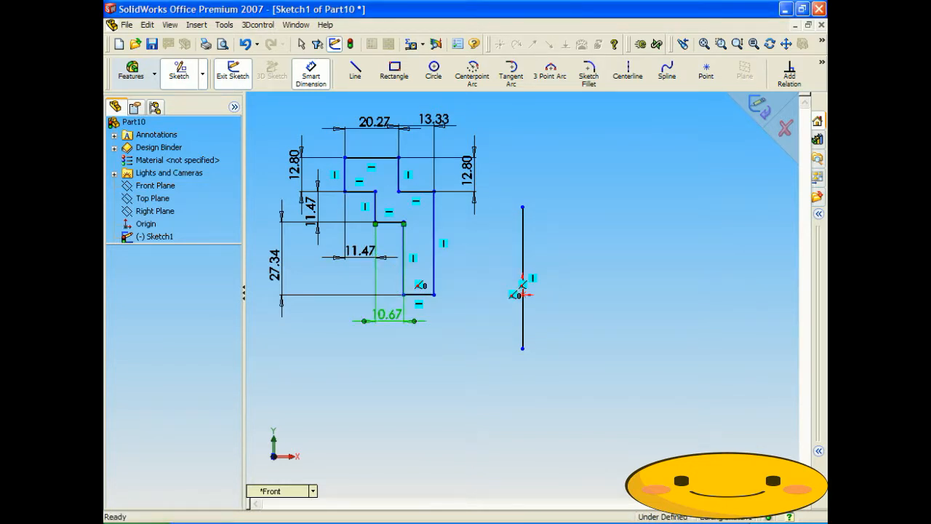
# Separate the overlapping horizontal dimensions below the profile and set the upper block's left edge height to 6 mm
pyautogui.click(361, 192)
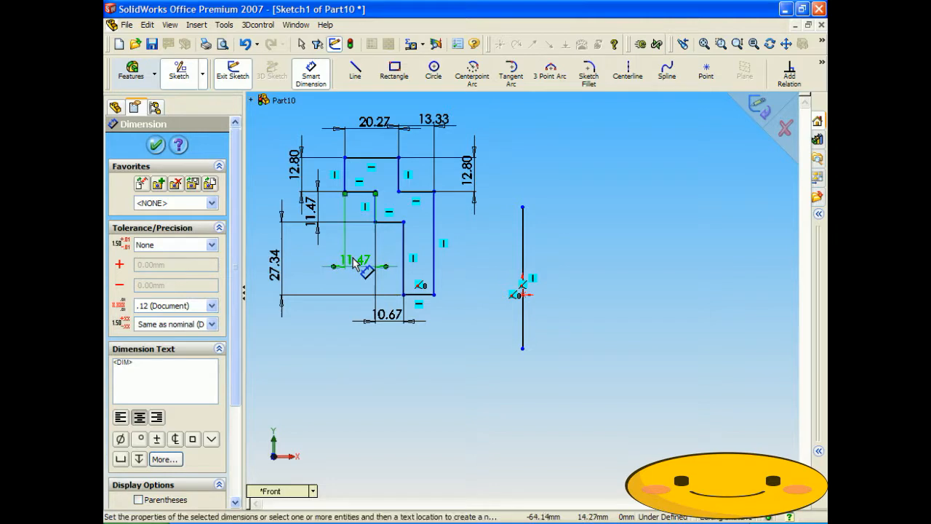
pyautogui.click(355, 264)
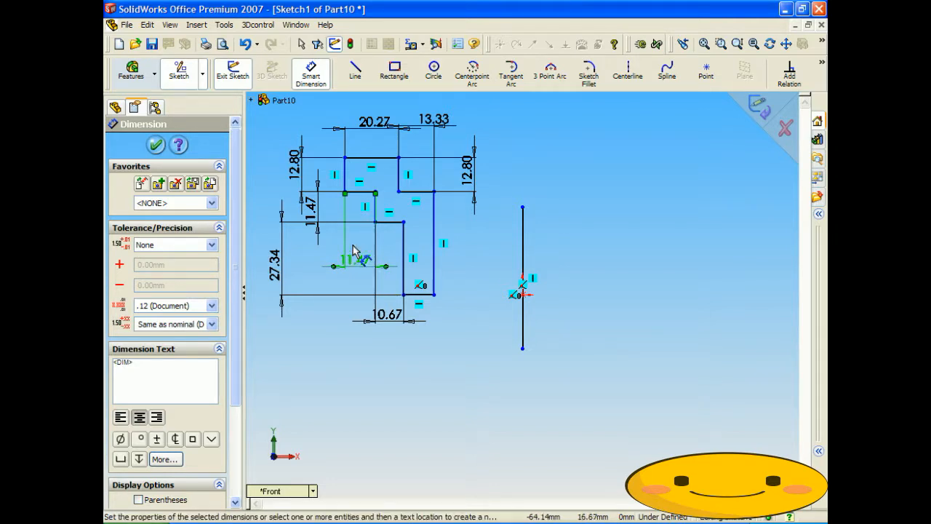
pyautogui.click(299, 168)
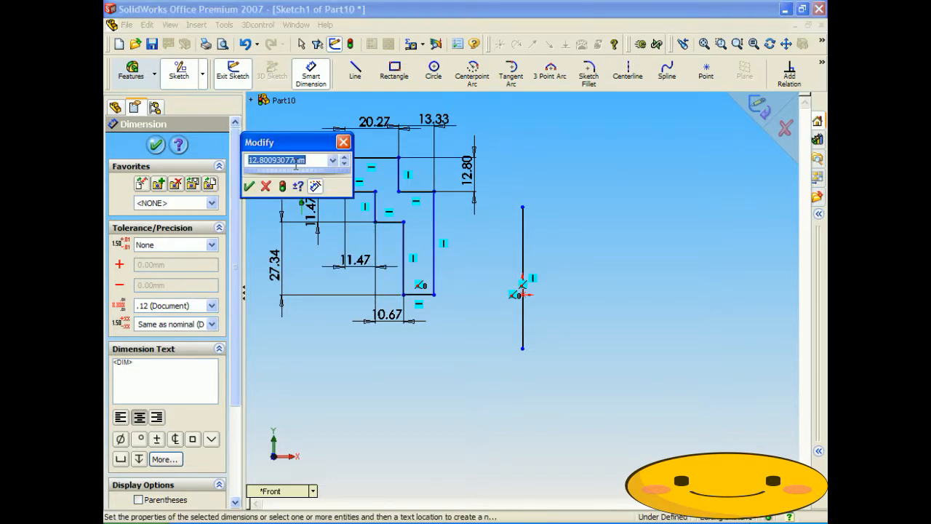
pyautogui.press('Return')
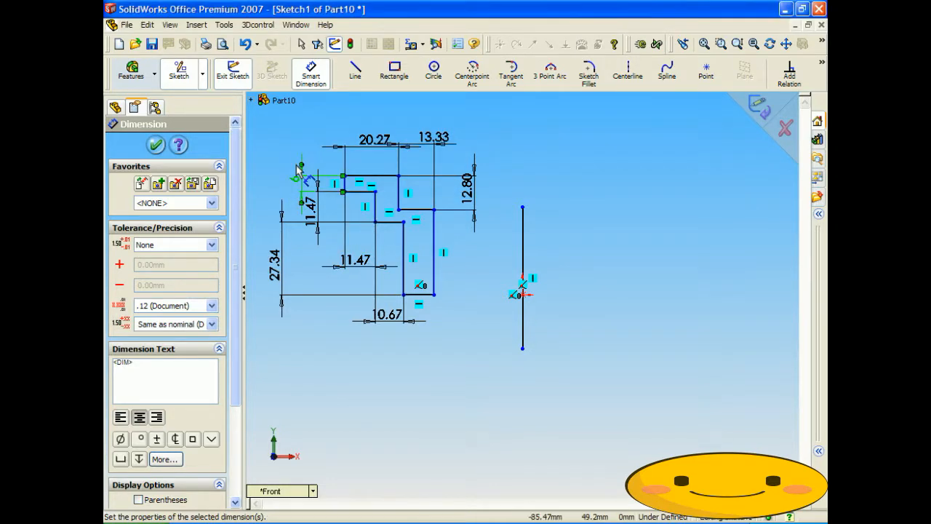
pyautogui.click(316, 211)
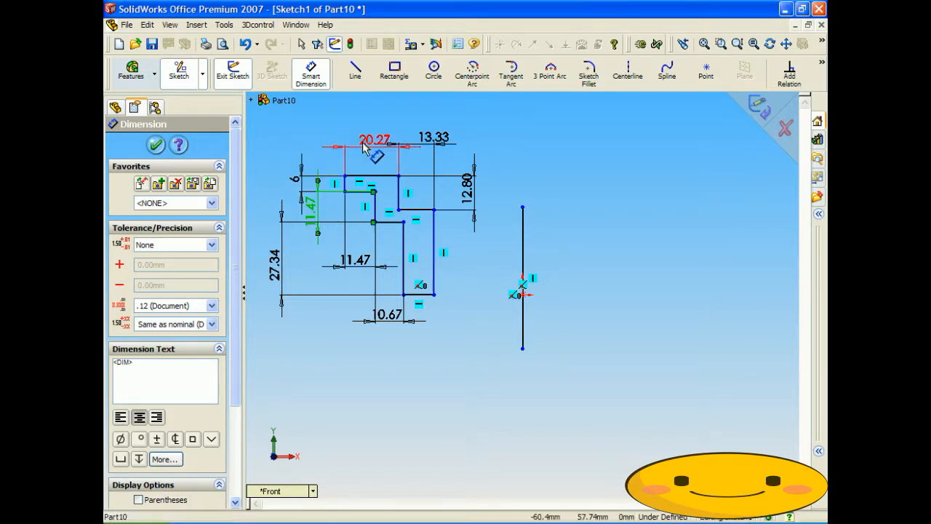
# Set the lower-left ledge of the upper block to 12 mm and the profile's top edge to 18 mm
pyautogui.doubleClick(354, 262)
pyautogui.write('12')
pyautogui.press('Return')
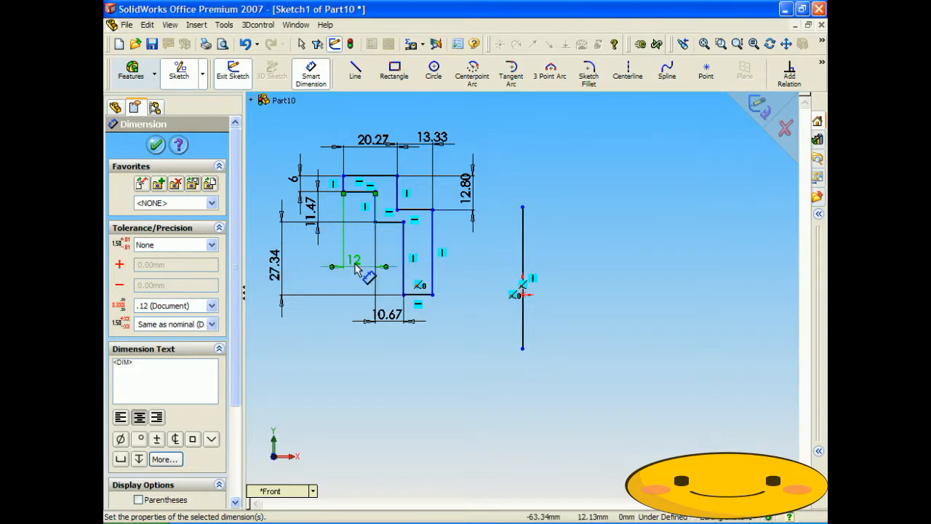
pyautogui.doubleClick(378, 142)
pyautogui.write('18')
pyautogui.press('Return')
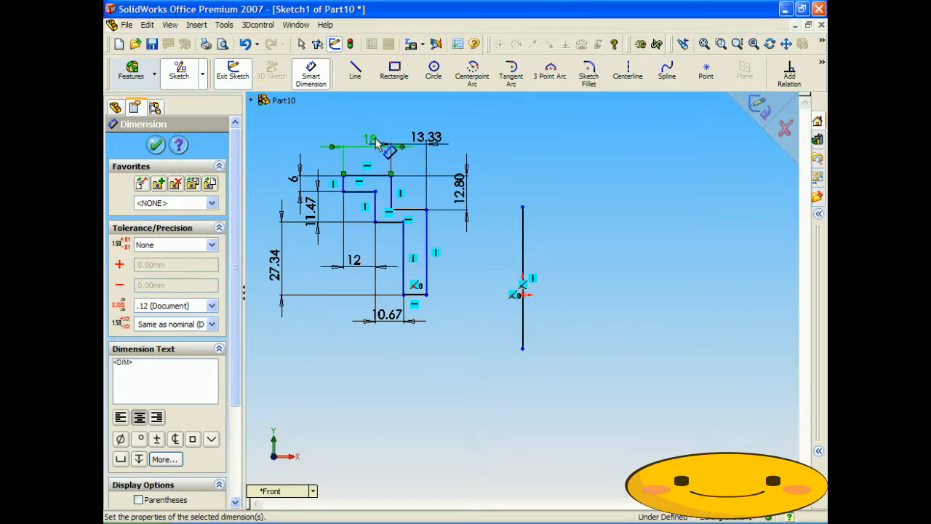
# Set the upper-right ledge and the middle step's horizontal edge to 18 mm each
pyautogui.doubleClick(424, 139)
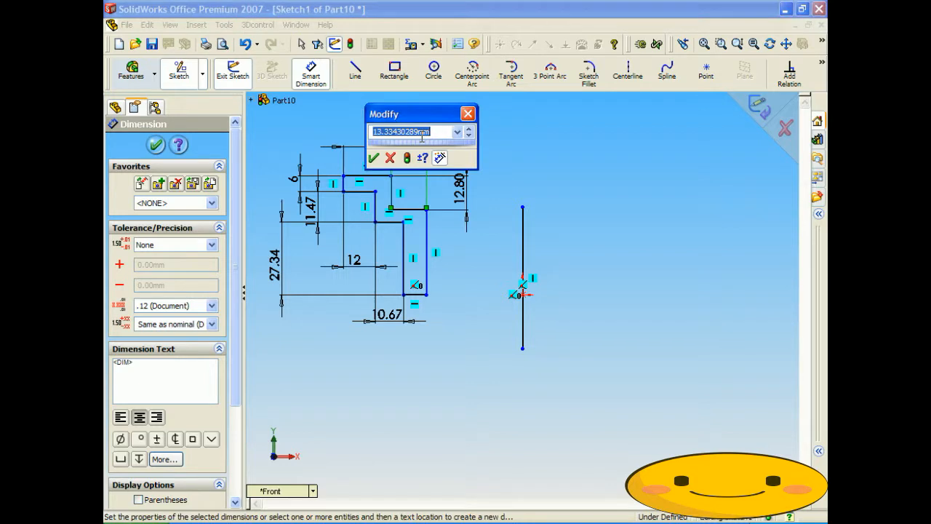
pyautogui.write('18')
pyautogui.press('Return')
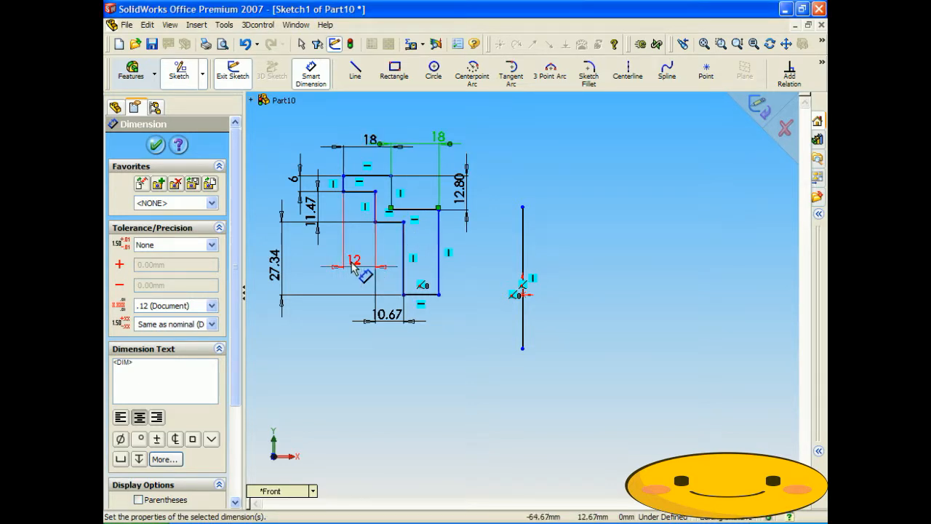
pyautogui.doubleClick(388, 314)
pyautogui.write('18')
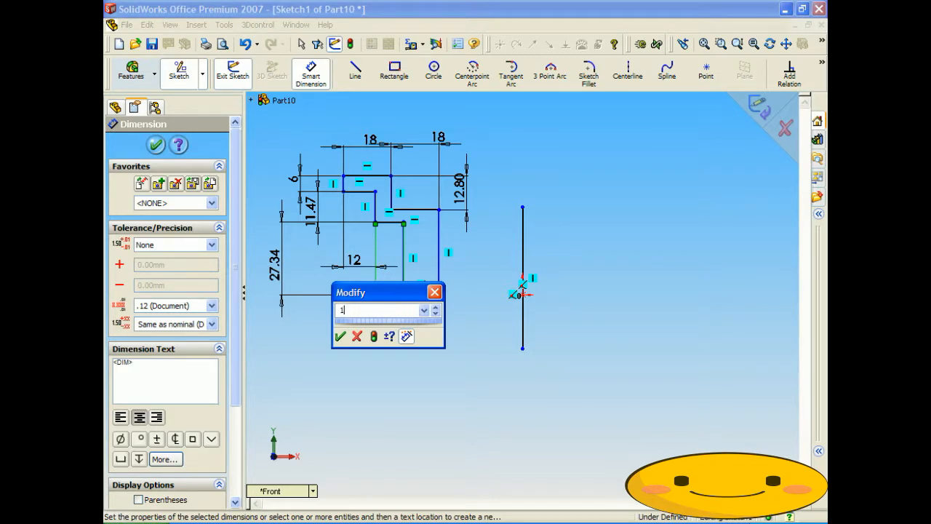
pyautogui.press('Return')
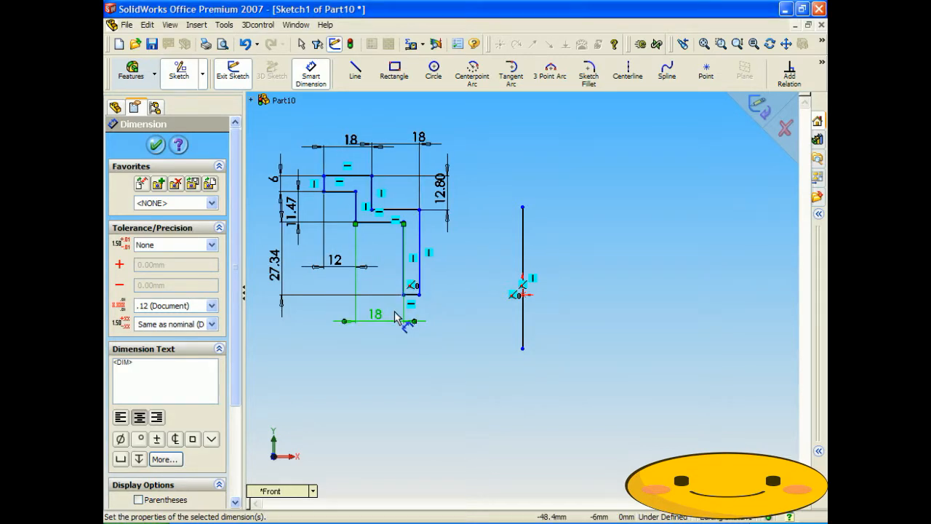
# Set the upper block's short right edge and the middle step's vertical edge to 6 mm each
pyautogui.doubleClick(441, 191)
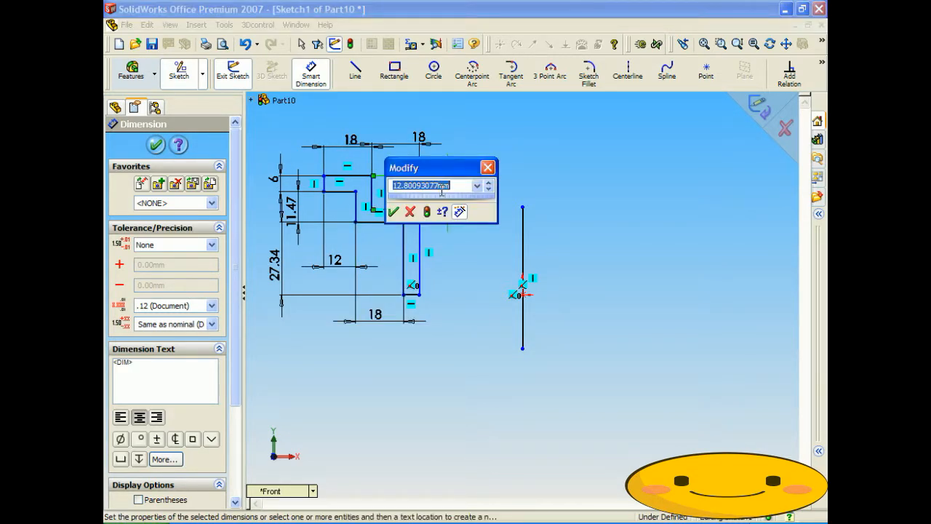
pyautogui.write('6')
pyautogui.press('Return')
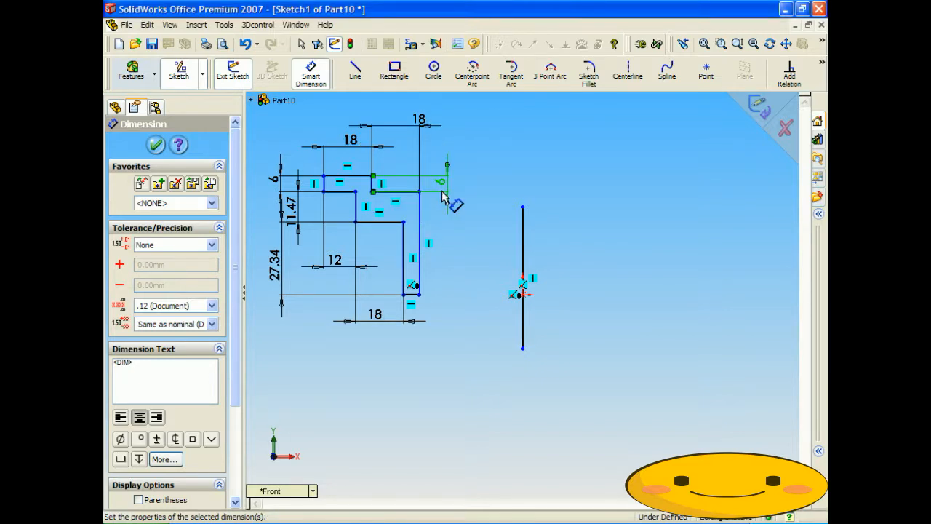
pyautogui.doubleClick(292, 210)
pyautogui.write('6')
pyautogui.press('Return')
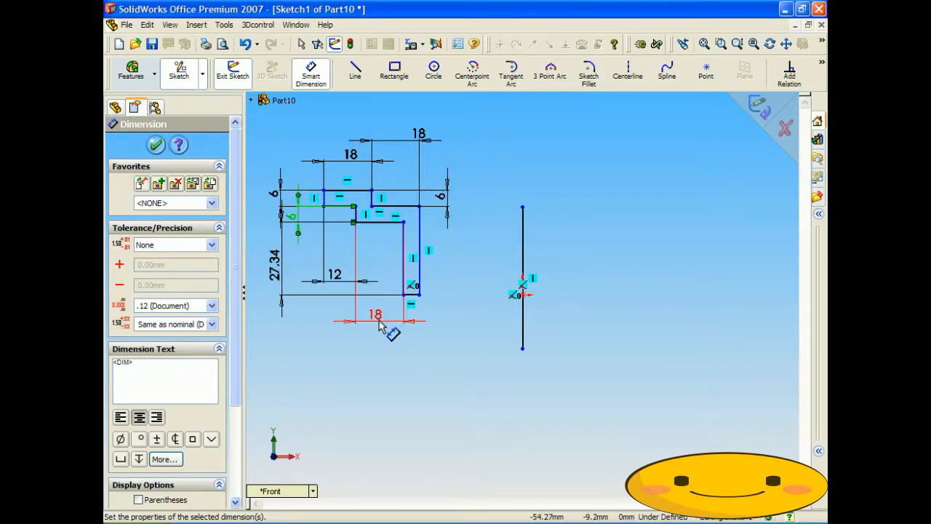
# Move the 18 mm dimension below the profile and the long inner edge's dimension clear, and set that vertical edge to 38 mm
pyautogui.moveTo(386, 320); pyautogui.dragTo(386, 364)
pyautogui.moveTo(269, 273)
pyautogui.mouseDown()
pyautogui.moveTo(285, 264)
pyautogui.moveTo(389, 263)
pyautogui.moveTo(252, 259)
pyautogui.moveTo(264, 262)
pyautogui.mouseUp()
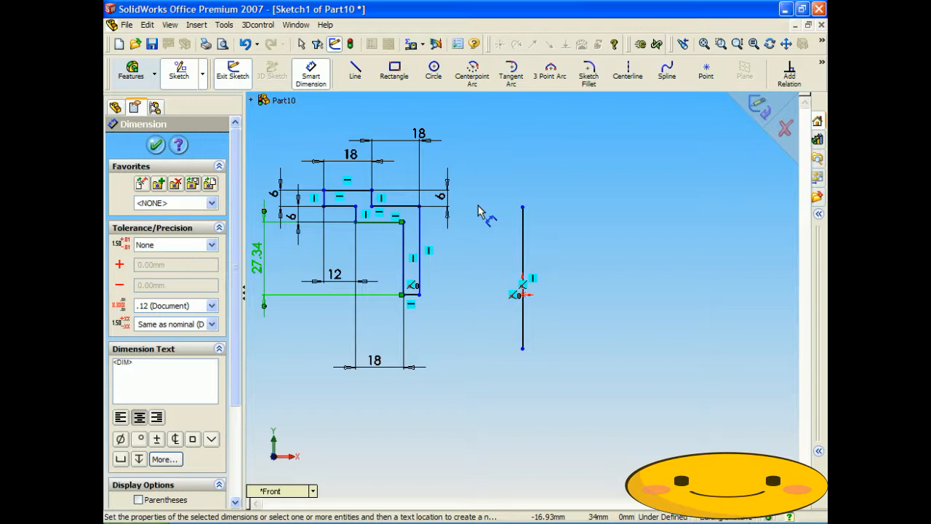
pyautogui.click(258, 259)
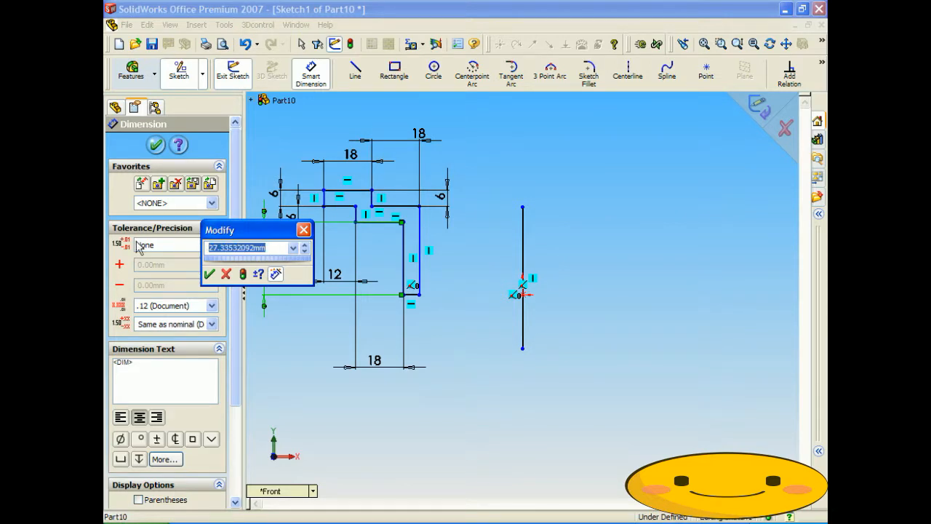
pyautogui.write('38')
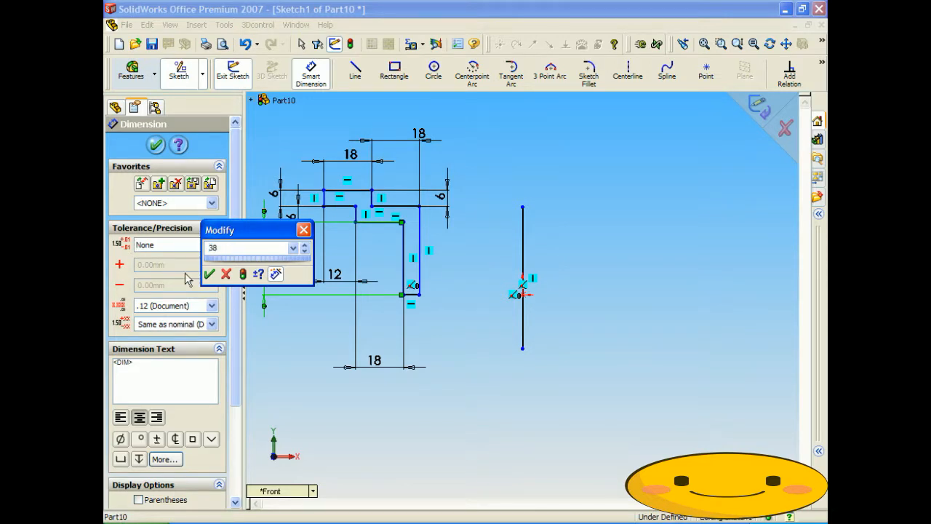
pyautogui.click(209, 275)
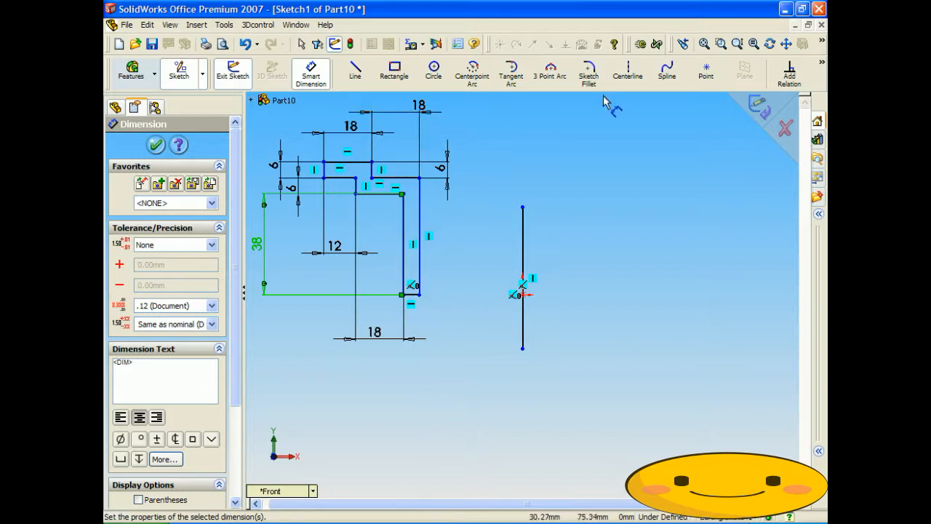
# Mirror all the stepped profile's lines, keeping the originals, about the short horizontal edge at its lower end
pyautogui.click(822, 63)
pyautogui.click(739, 107)
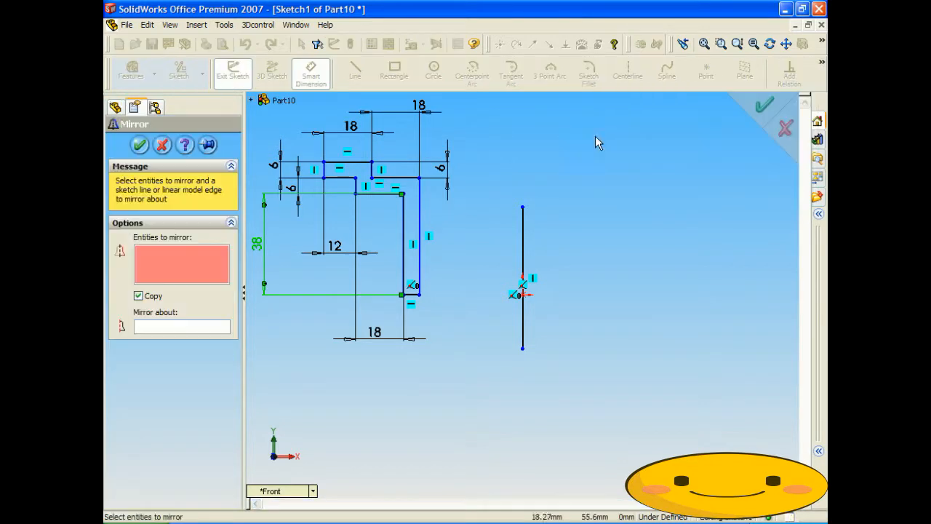
pyautogui.click(420, 238)
pyautogui.click(419, 229)
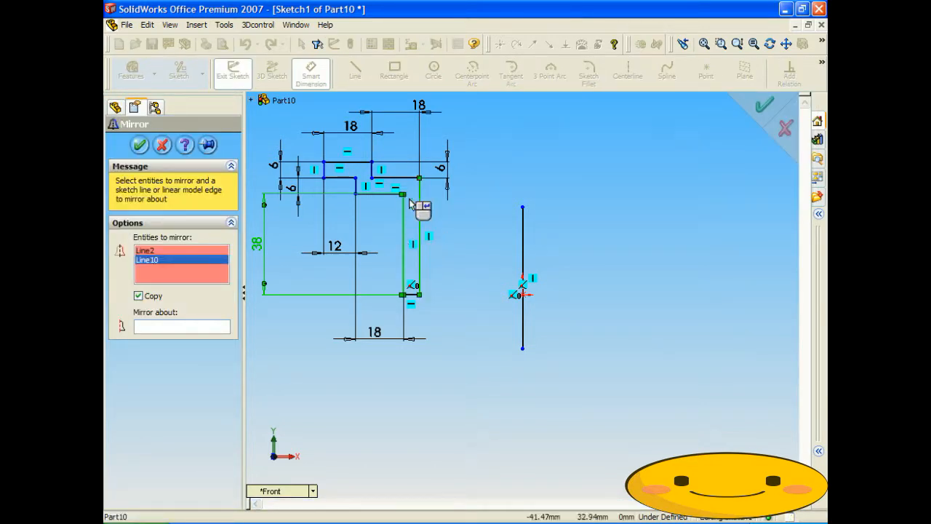
pyautogui.click(380, 195)
pyautogui.click(379, 194)
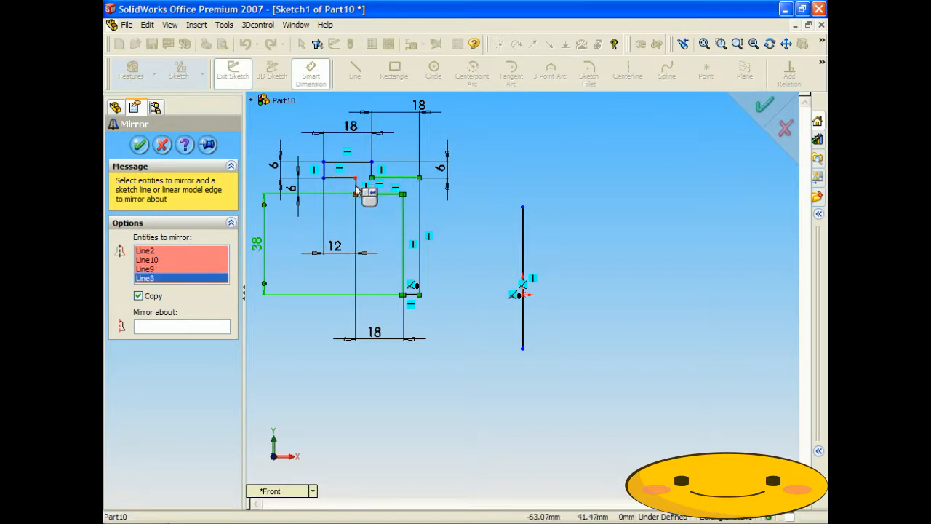
pyautogui.click(355, 186)
pyautogui.click(348, 177)
pyautogui.click(322, 168)
pyautogui.click(372, 171)
pyautogui.click(358, 162)
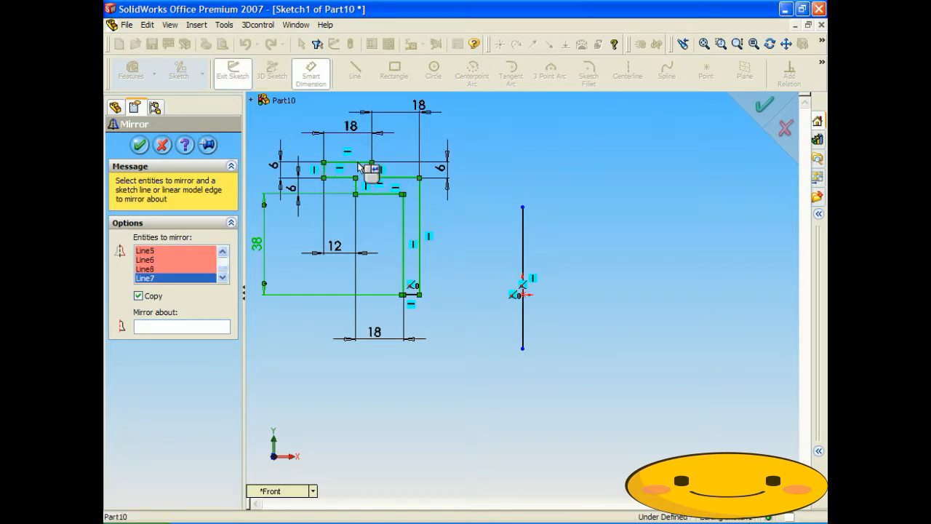
pyautogui.click(189, 327)
pyautogui.click(411, 295)
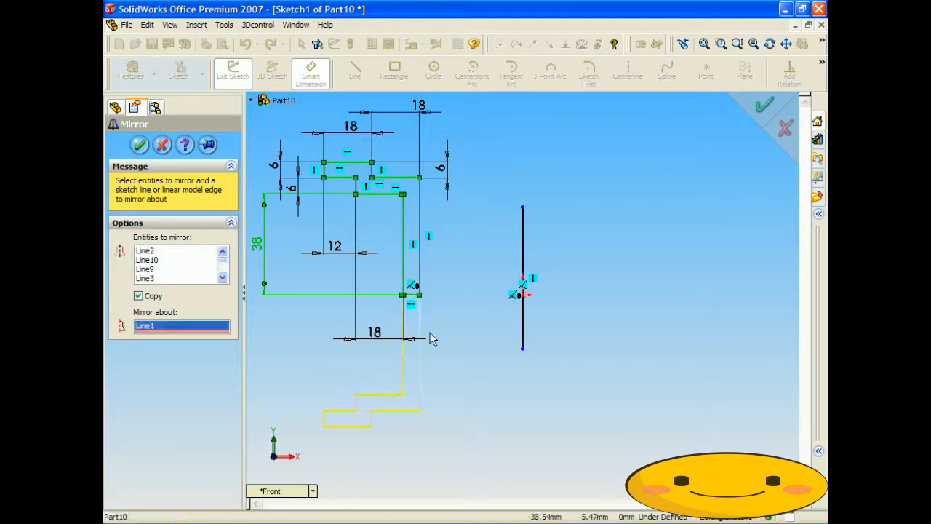
pyautogui.moveTo(480, 335)
pyautogui.mouseDown(button='middle')
pyautogui.moveTo(475, 326)
pyautogui.moveTo(400, 336)
pyautogui.moveTo(490, 316)
pyautogui.moveTo(451, 315)
pyautogui.mouseUp(button='middle')
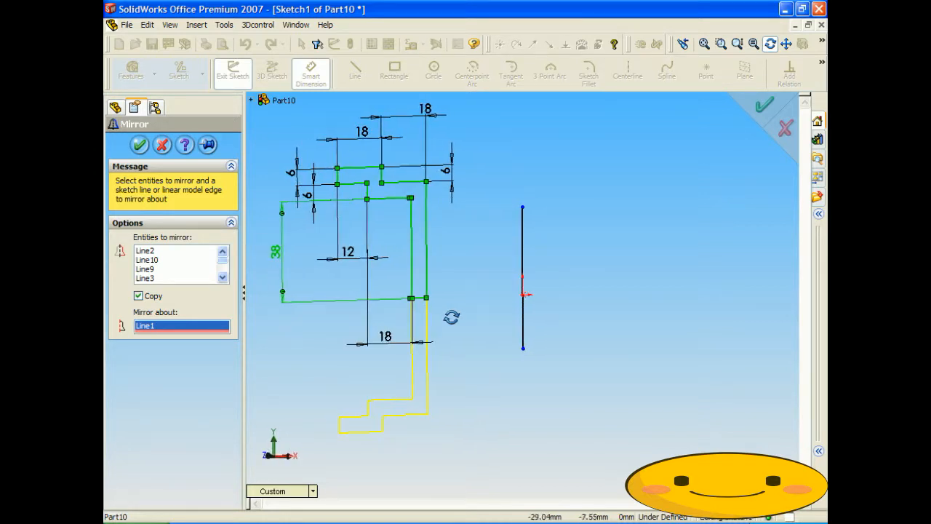
pyautogui.click(140, 145)
pyautogui.moveTo(464, 273)
pyautogui.mouseDown(button='middle')
pyautogui.moveTo(466, 263)
pyautogui.moveTo(475, 269)
pyautogui.mouseUp(button='middle')
pyautogui.press('Escape')
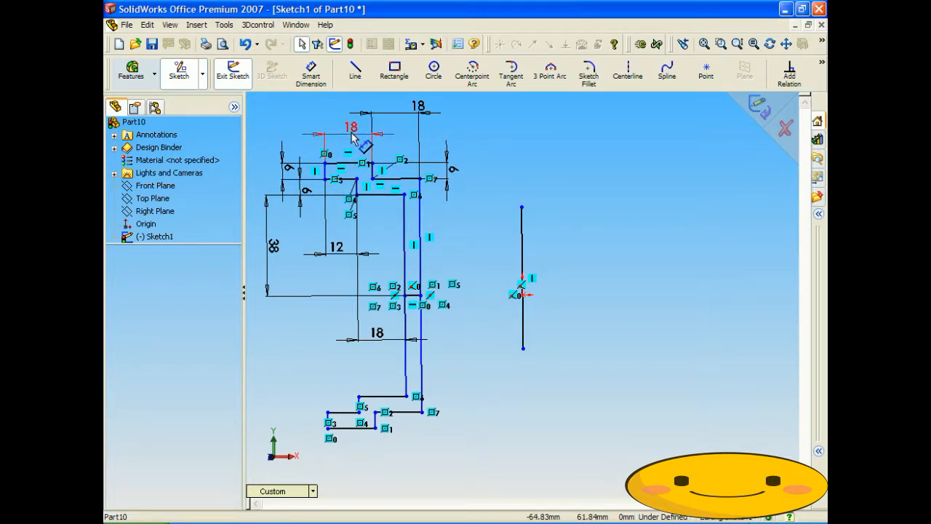
# Try a height of 10 mm on the upper block's left edge and restore it to 6 mm
pyautogui.click(285, 173)
pyautogui.doubleClick(284, 174)
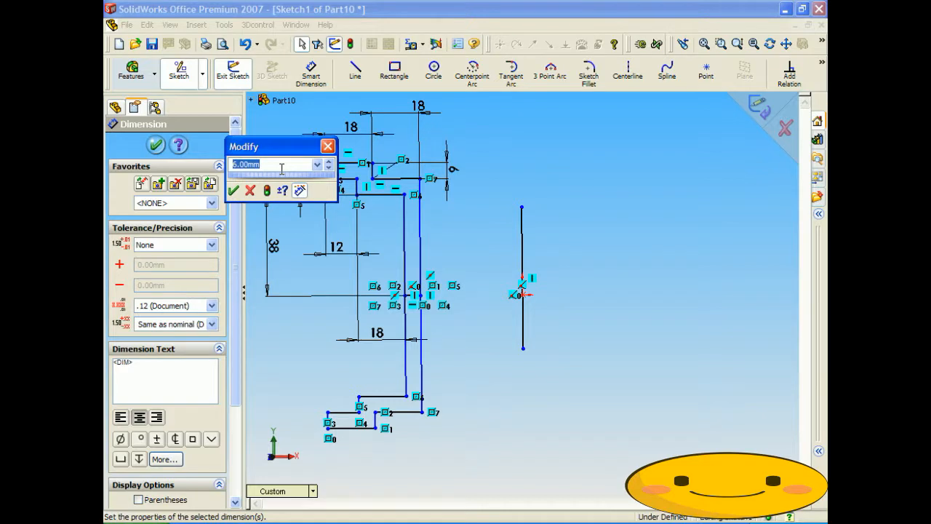
pyautogui.write('10')
pyautogui.press('Return')
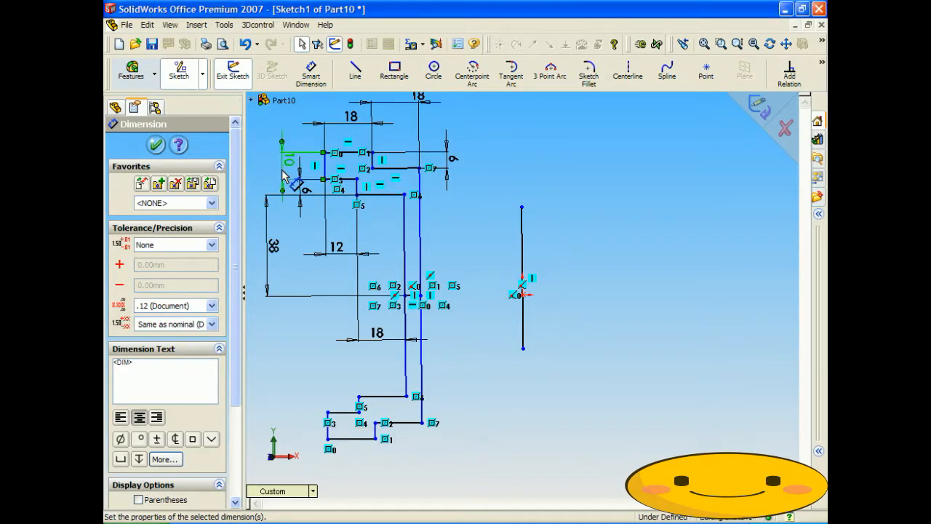
pyautogui.doubleClick(287, 164)
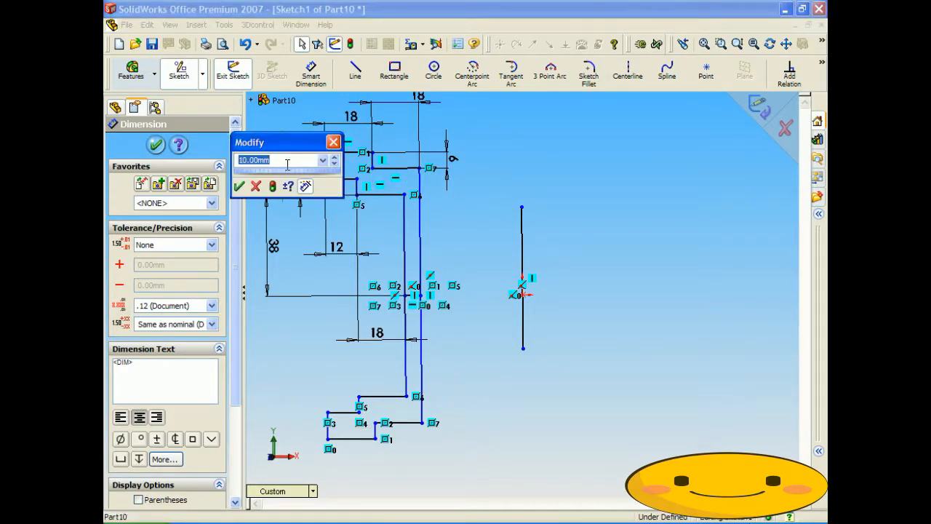
pyautogui.write('6')
pyautogui.press('Return')
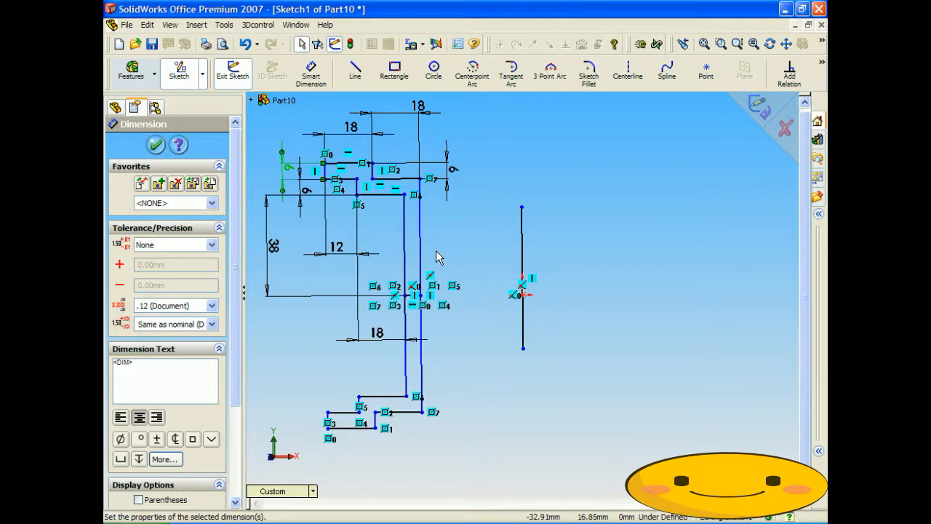
# Dimension the distance between the profile's long outer vertical edge and the separate vertical line through the origin as 200 mm
pyautogui.click(311, 72)
pyautogui.moveTo(421, 255)
pyautogui.mouseDown()
pyautogui.moveTo(520, 285)
pyautogui.moveTo(521, 276)
pyautogui.mouseUp()
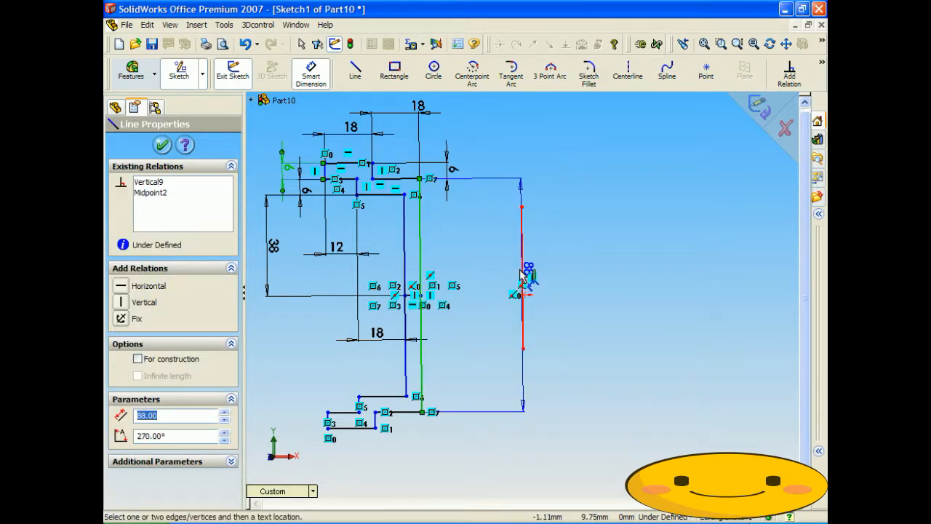
pyautogui.click(521, 277)
pyautogui.click(478, 155)
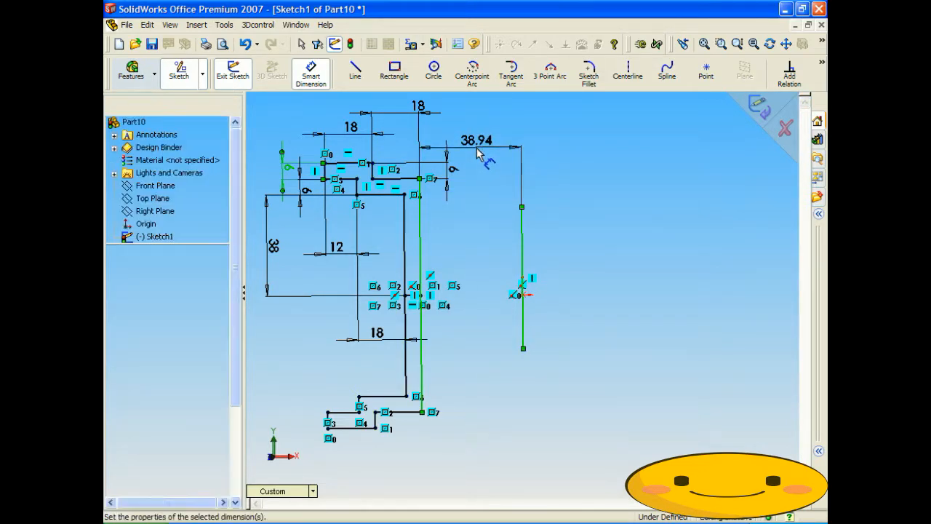
pyautogui.moveTo(455, 124); pyautogui.dragTo(626, 121)
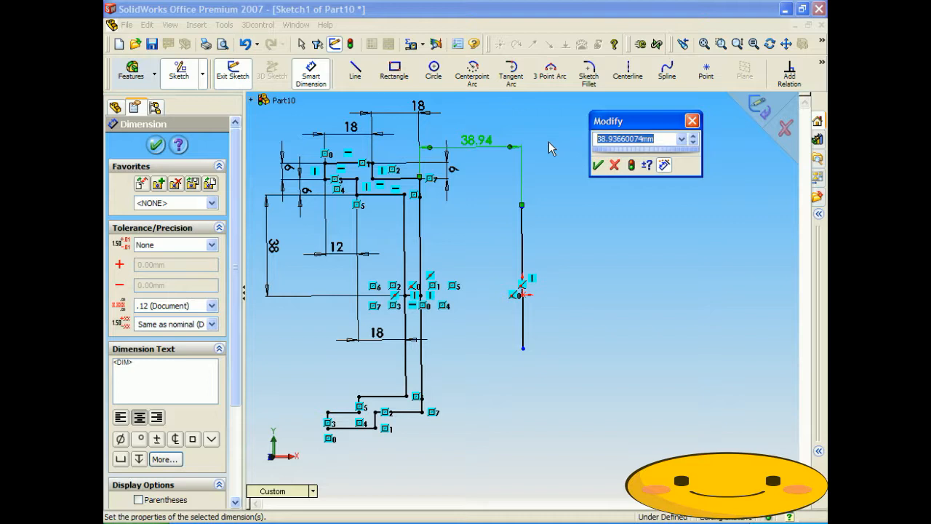
pyautogui.write('200')
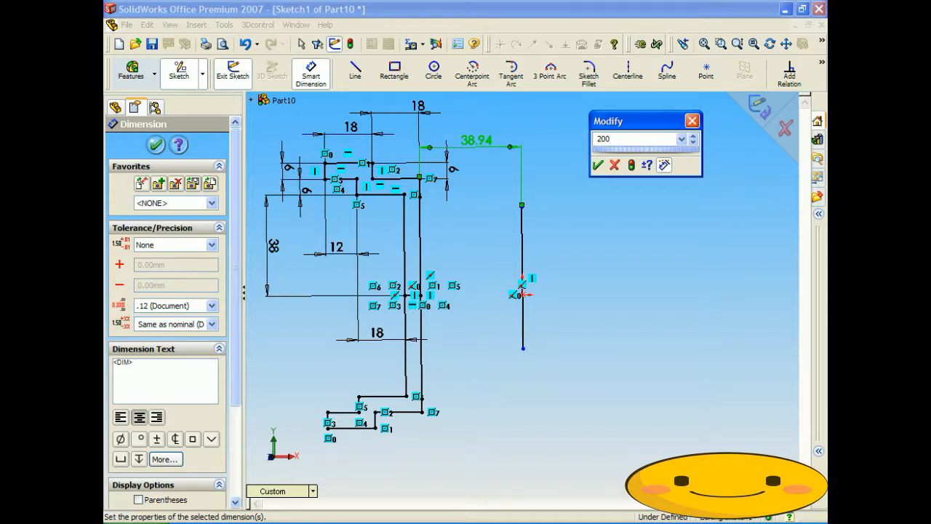
pyautogui.click(596, 166)
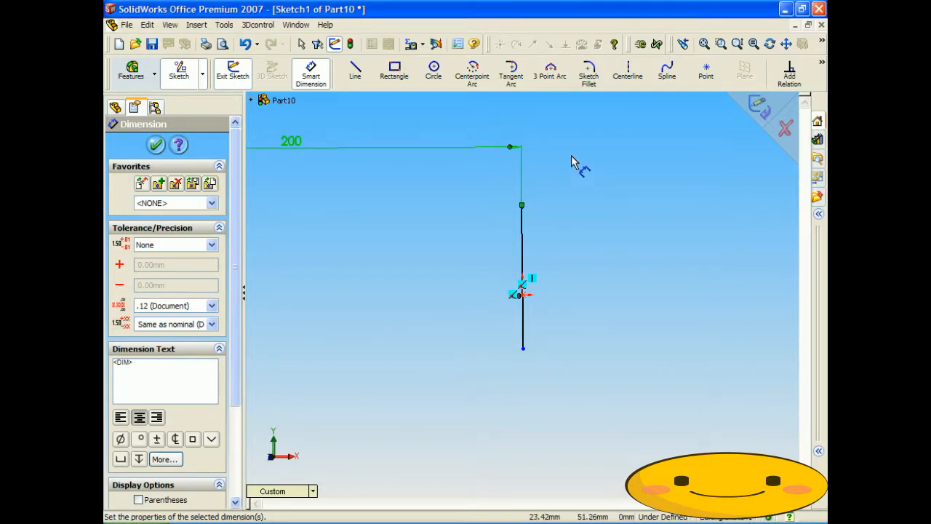
pyautogui.scroll(-4, 364, 284)
pyautogui.scroll(3, 395, 272)
pyautogui.scroll(2, 395, 278)
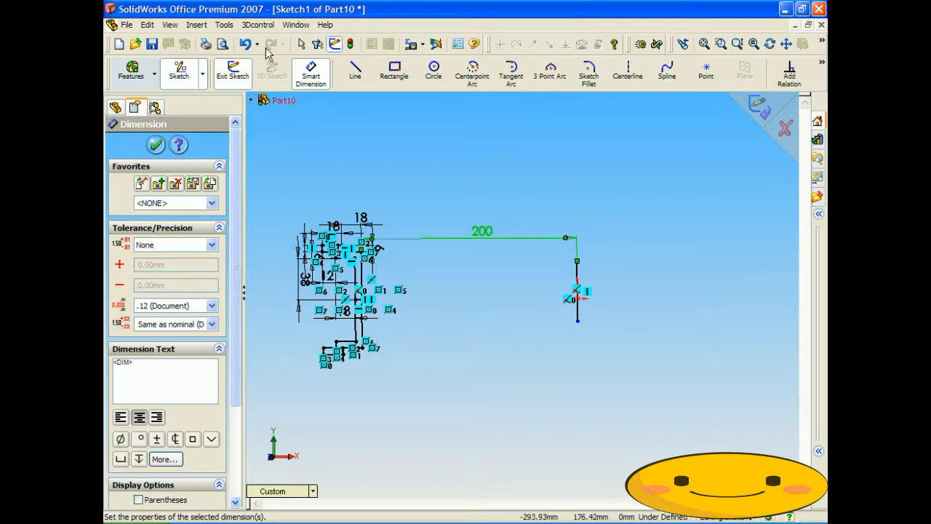
# Change the document's unit system to IPS (inch, pound, second)
pyautogui.click(224, 25)
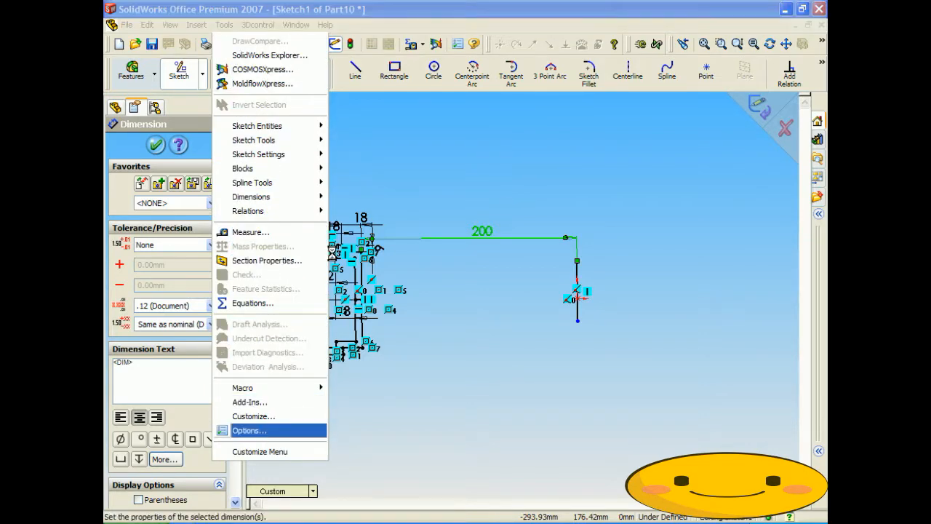
pyautogui.click(245, 430)
pyautogui.click(333, 57)
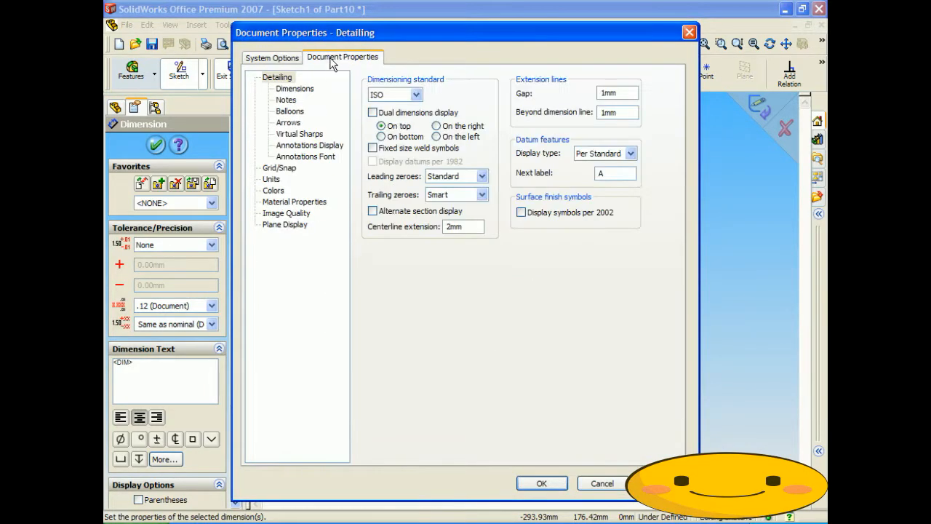
pyautogui.click(272, 179)
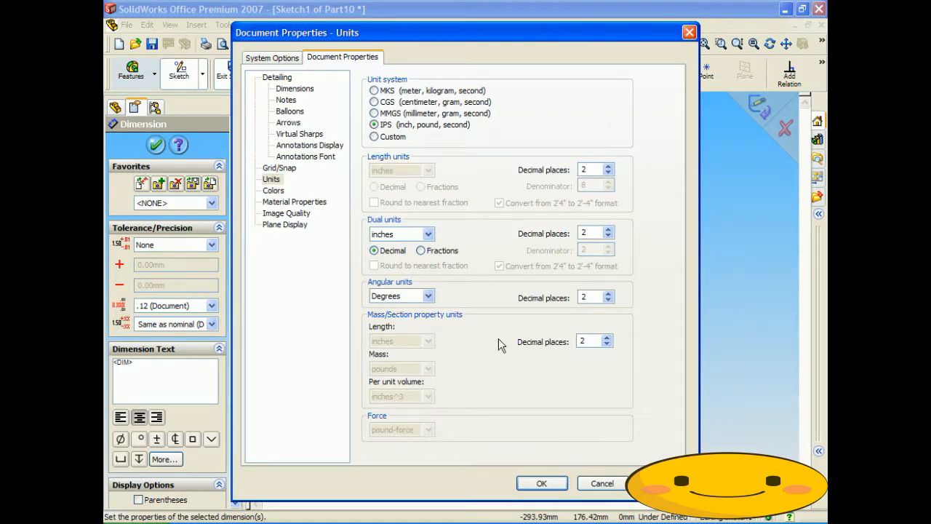
pyautogui.click(547, 483)
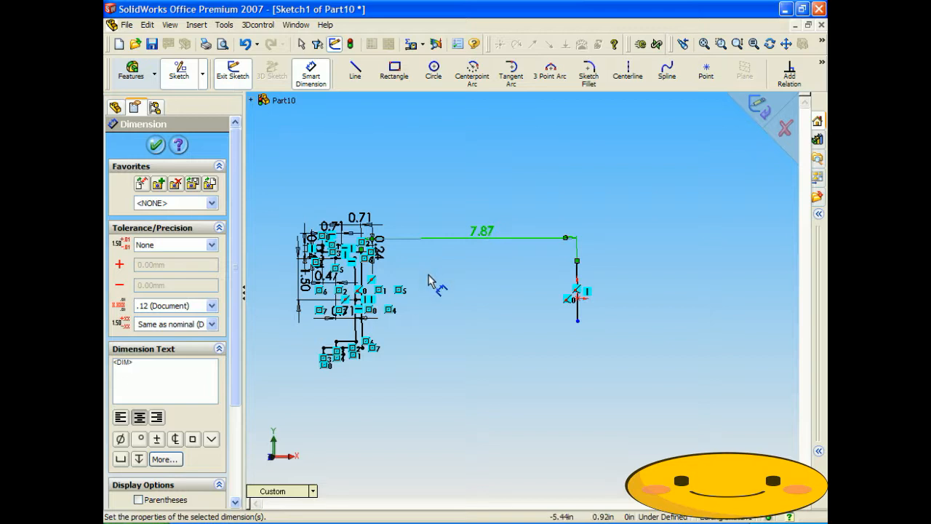
# Return the document's unit system to MMGS (millimeter, gram, second)
pyautogui.click(224, 24)
pyautogui.click(275, 431)
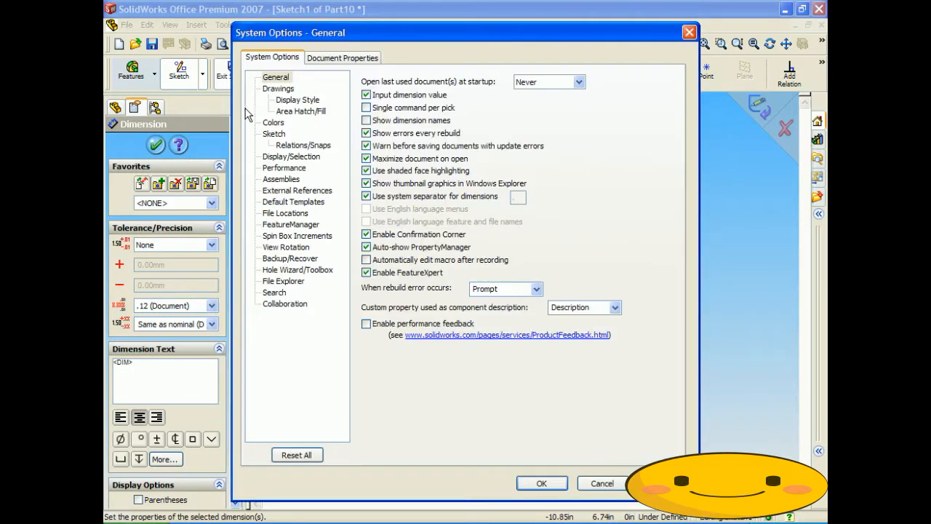
pyautogui.click(321, 61)
pyautogui.click(275, 179)
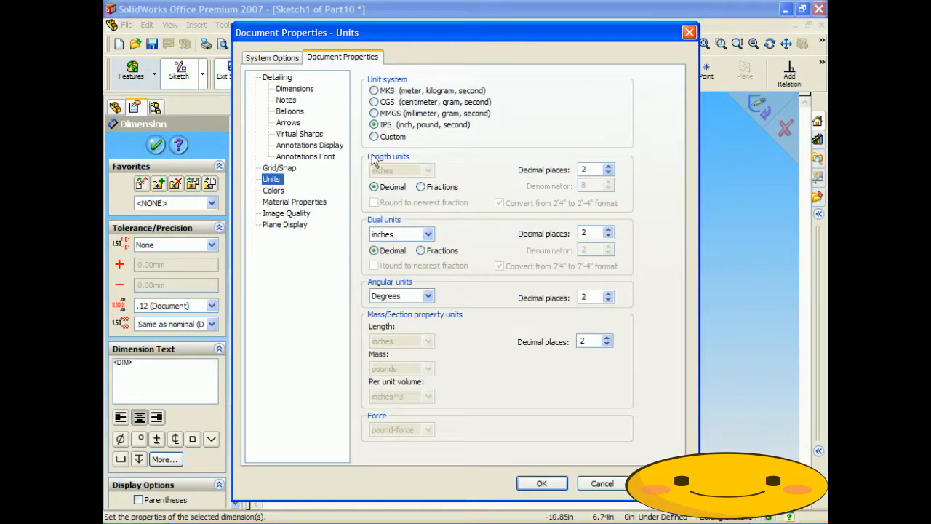
pyautogui.click(380, 115)
pyautogui.click(541, 484)
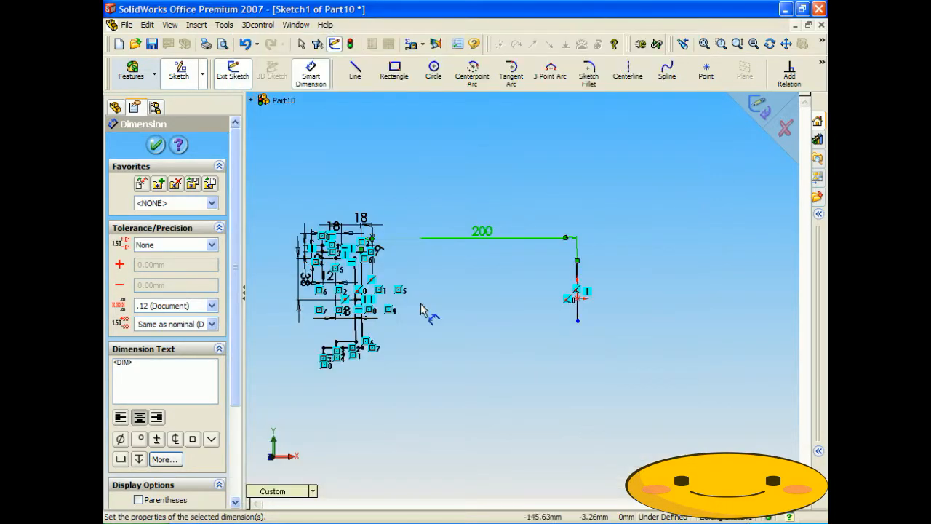
# Delete the short horizontal line joining the two long vertical edges at mid-height of the profile, including its associated references
pyautogui.press('f')
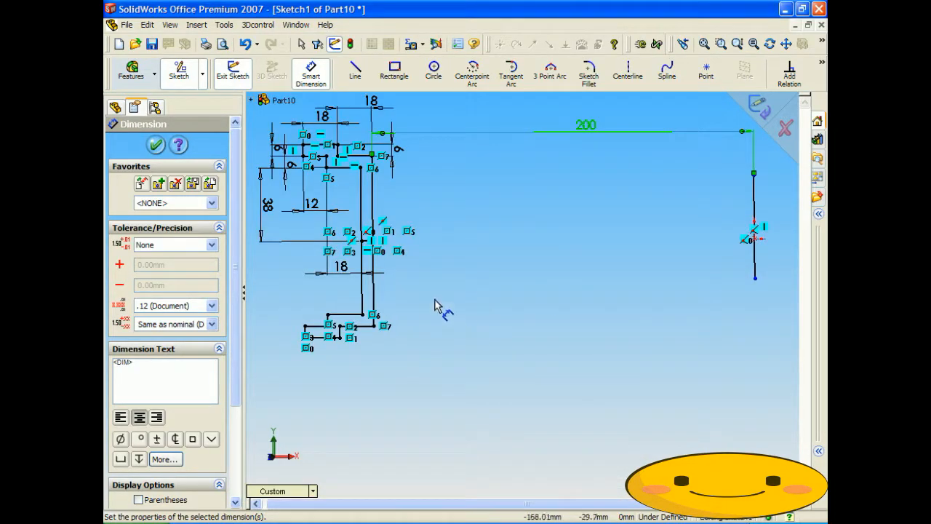
pyautogui.scroll(-2, 439, 305)
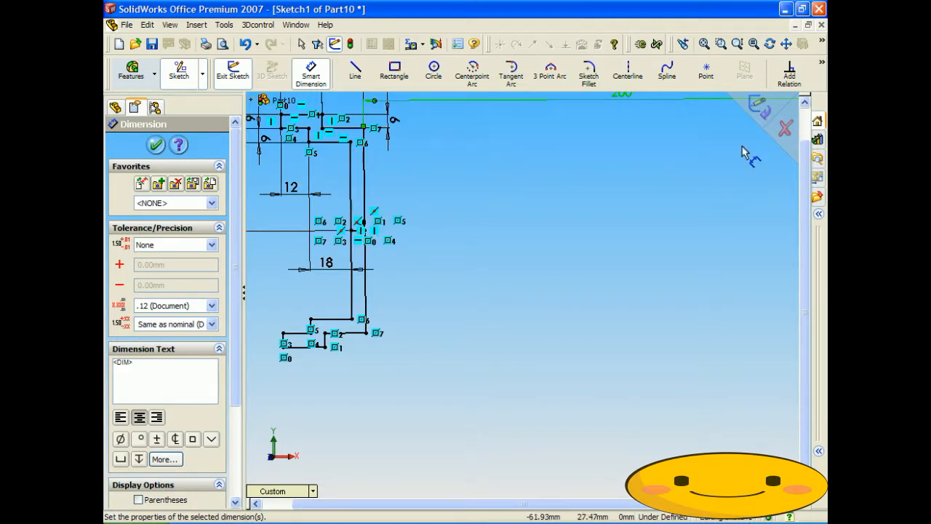
pyautogui.scroll(2, 606, 181)
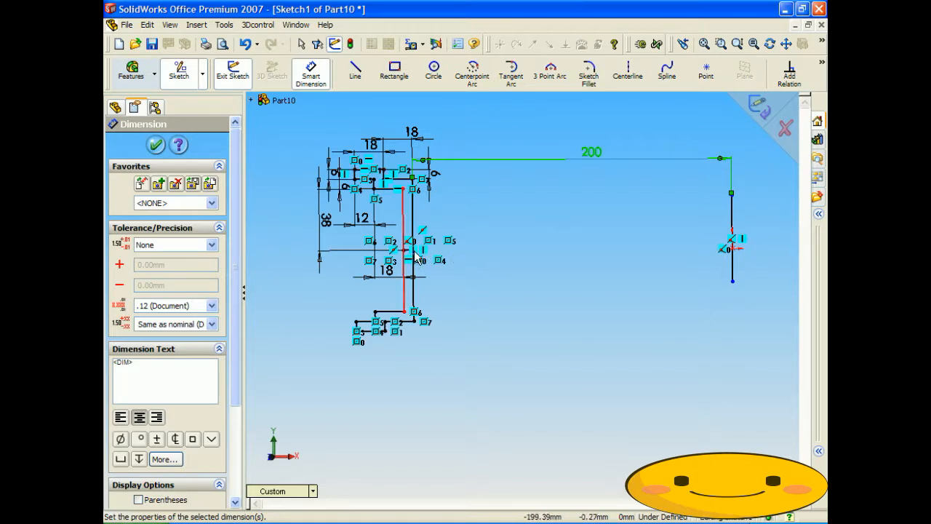
pyautogui.scroll(-3, 414, 259)
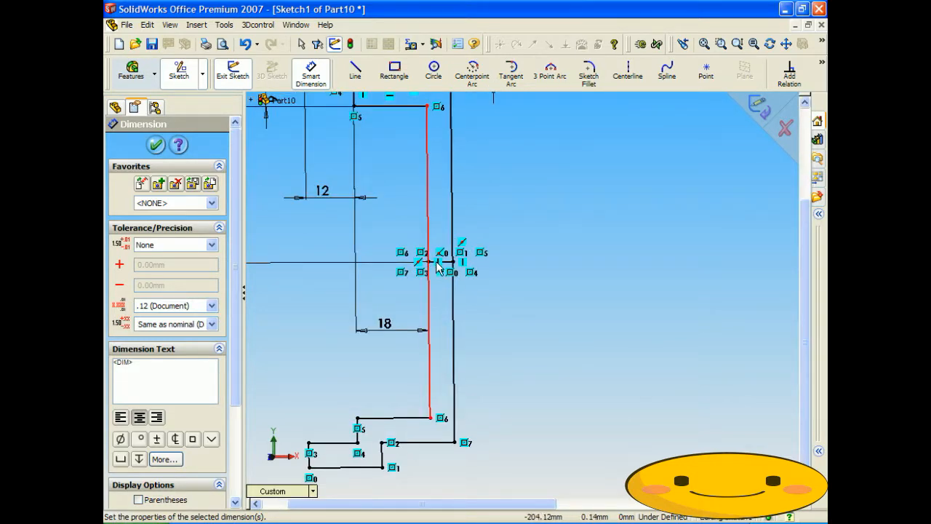
pyautogui.rightClick(449, 268)
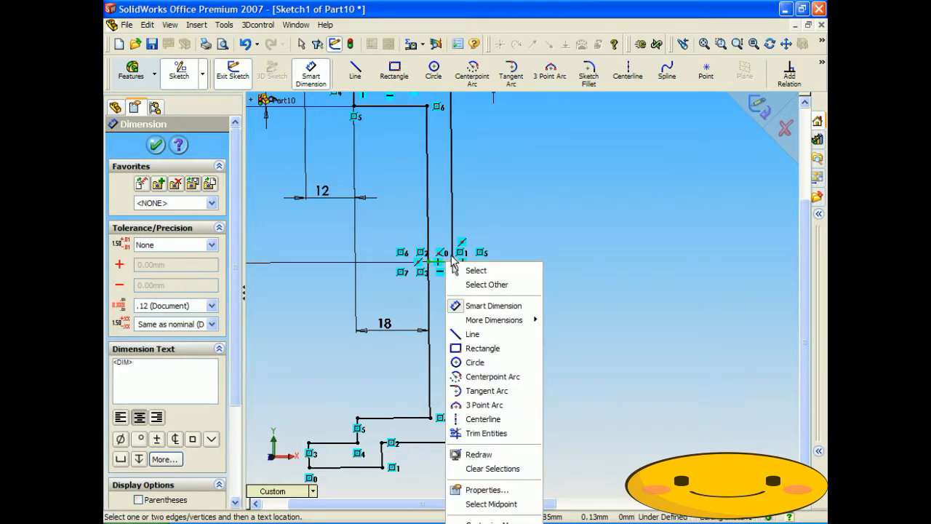
pyautogui.click(437, 263)
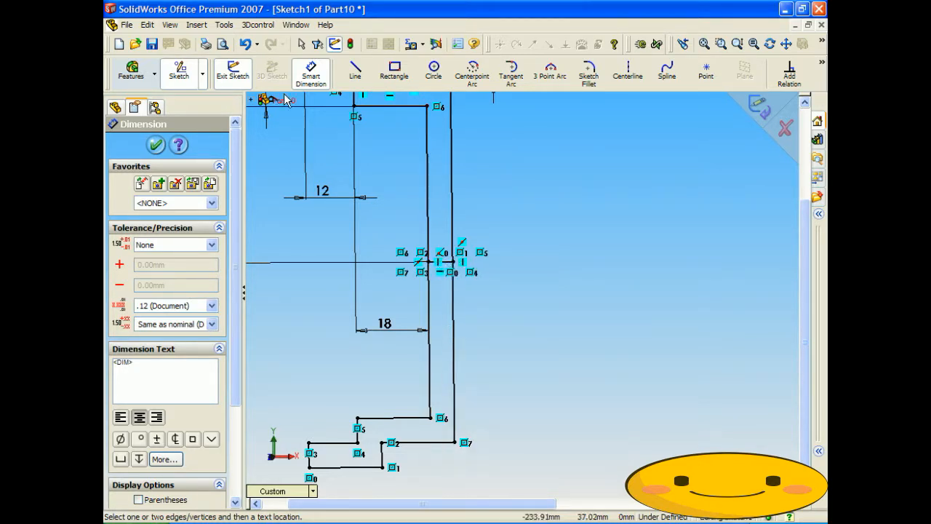
pyautogui.click(302, 45)
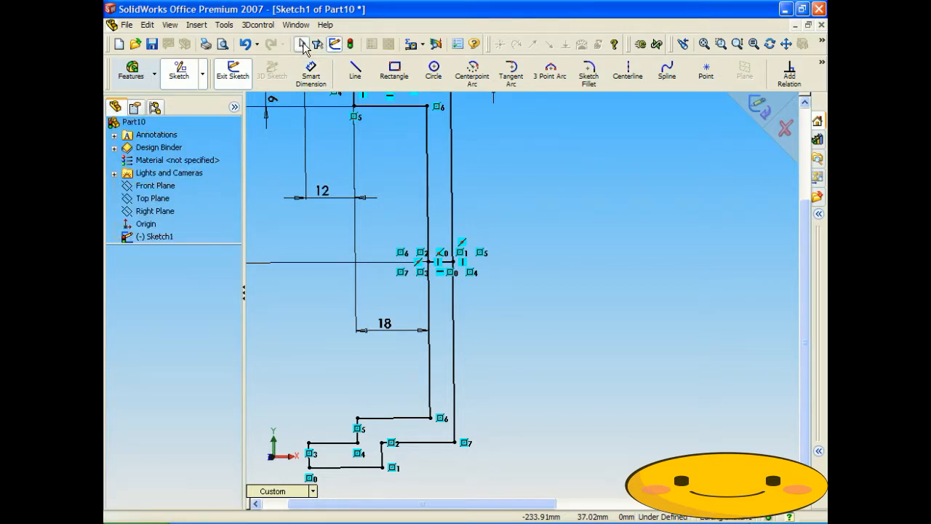
pyautogui.click(440, 262)
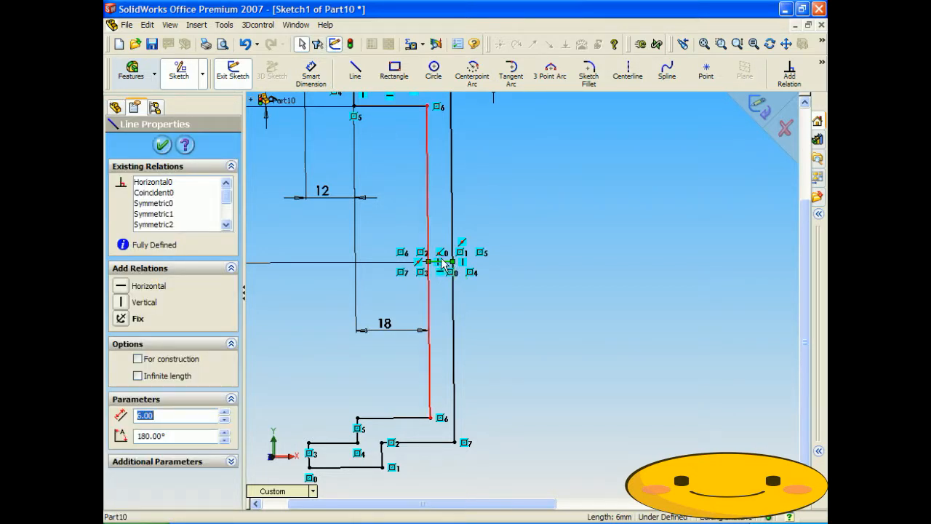
pyautogui.click(501, 284)
pyautogui.click(444, 262)
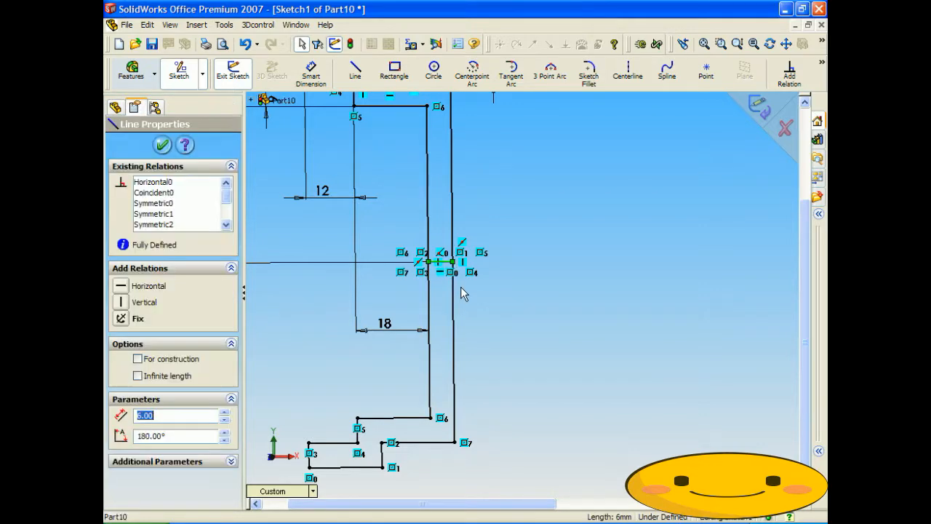
pyautogui.press('Delete')
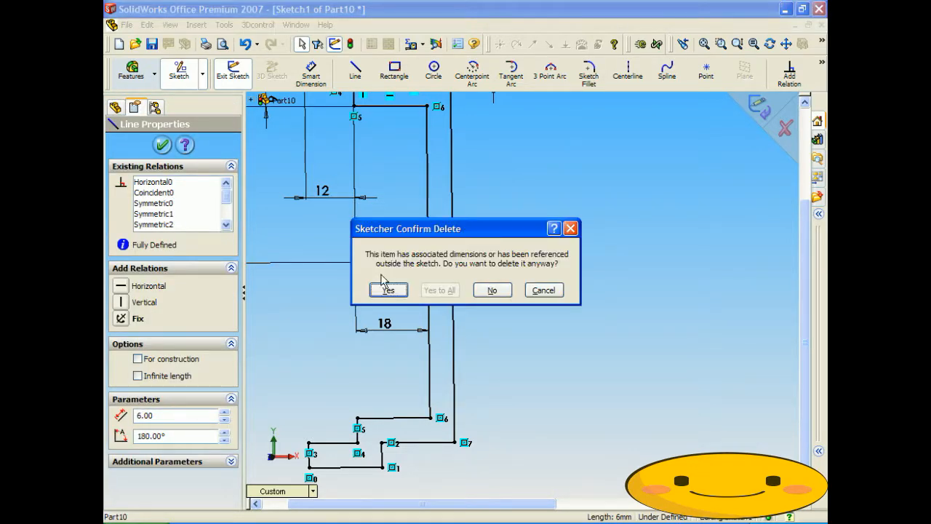
pyautogui.click(386, 290)
# Move the lower 18 mm dimension up beside the 12 mm dimension and exit the sketch
pyautogui.scroll(-2, 542, 219)
pyautogui.scroll(6, 530, 207)
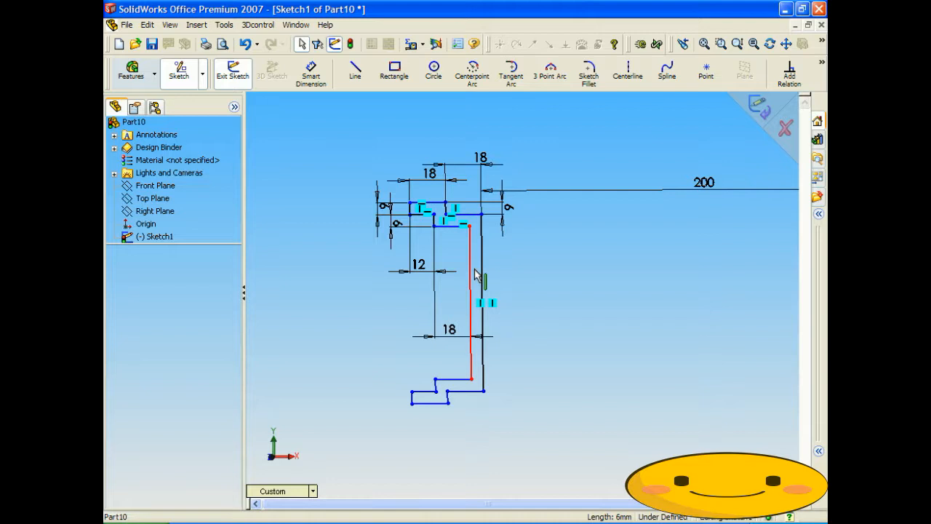
pyautogui.scroll(2, 675, 284)
pyautogui.scroll(-2, 677, 298)
pyautogui.scroll(1, 564, 299)
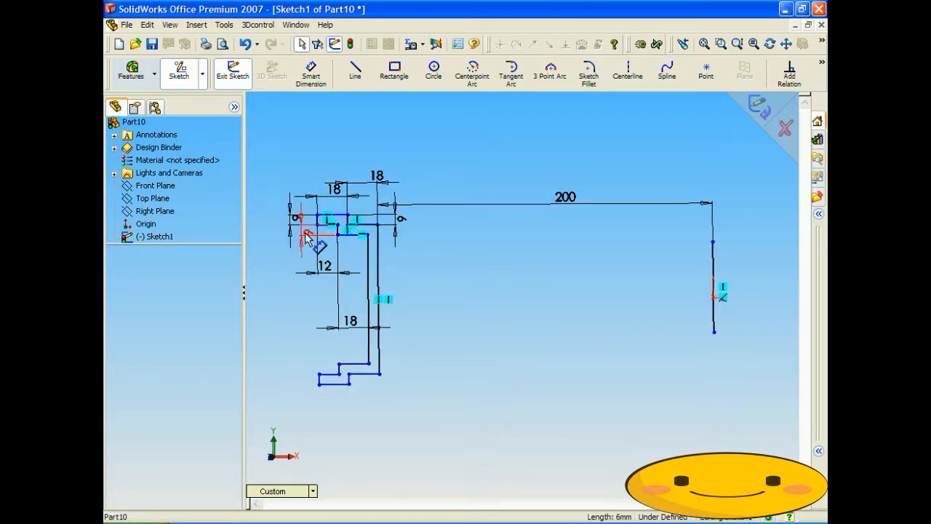
pyautogui.moveTo(347, 322); pyautogui.dragTo(352, 273)
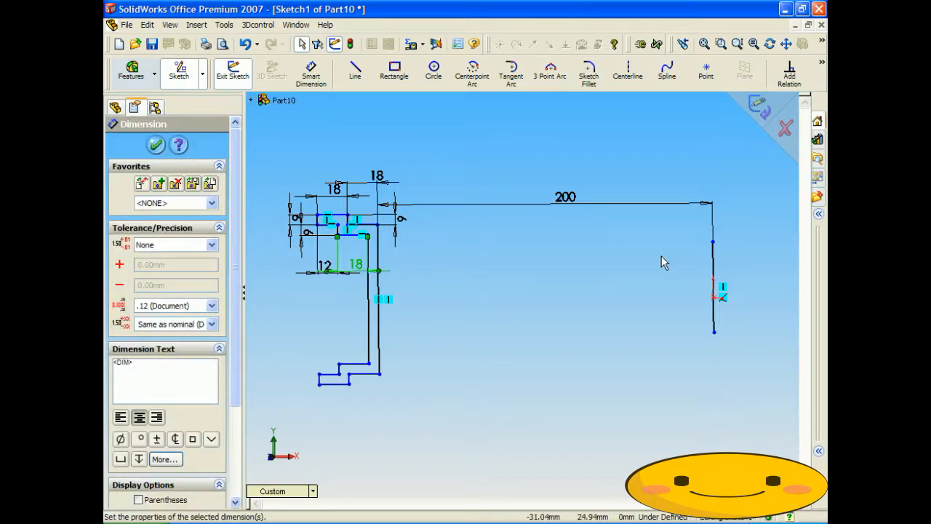
pyautogui.click(759, 106)
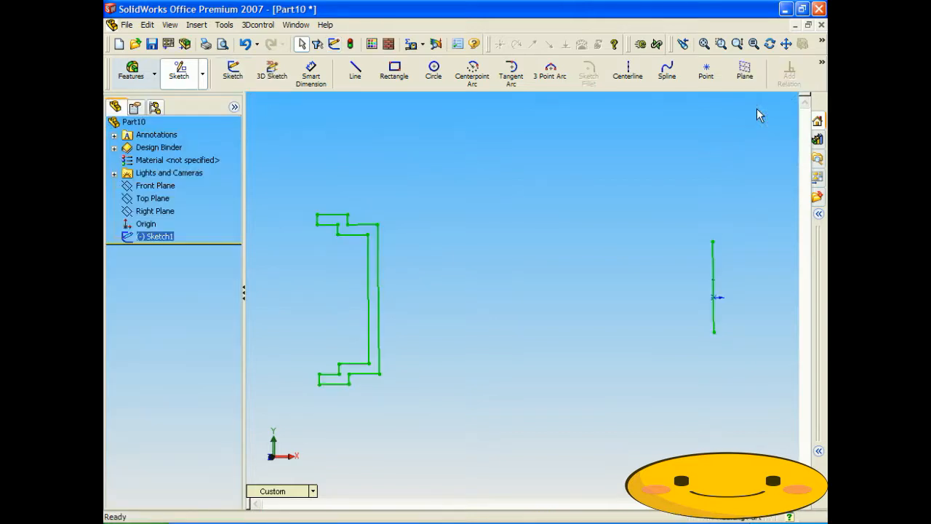
# Revolve the closed stepped profile region 360 degrees about the separate vertical line through the origin, with Thin Feature enabled
pyautogui.click(132, 70)
pyautogui.click(311, 70)
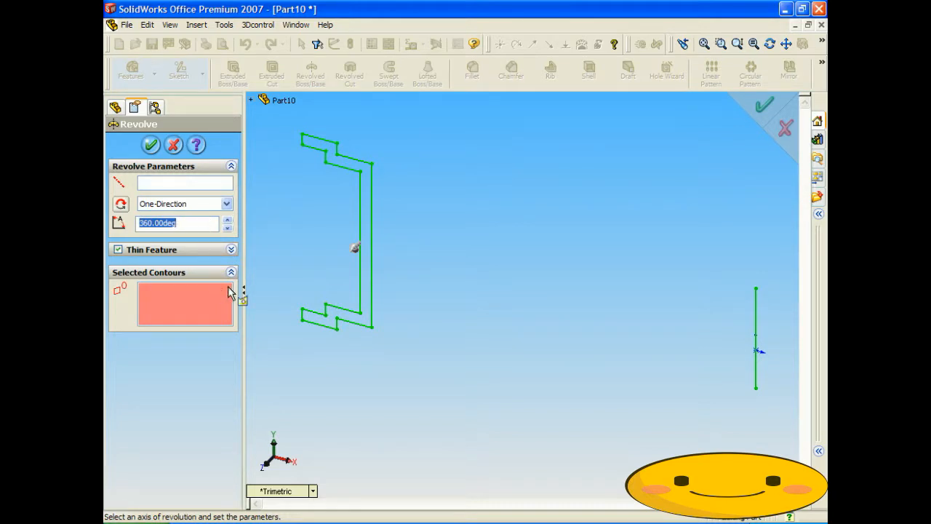
pyautogui.click(372, 217)
pyautogui.click(160, 191)
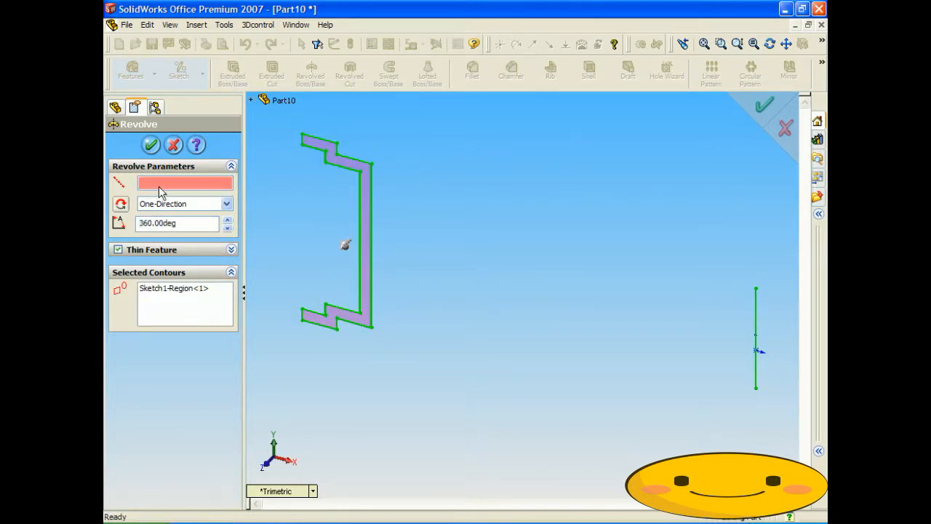
pyautogui.click(757, 335)
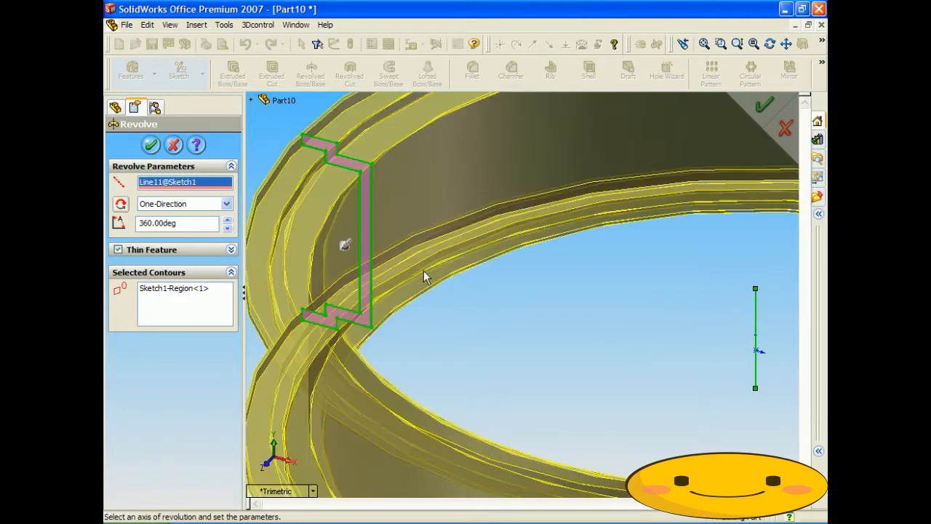
pyautogui.scroll(5, 531, 266)
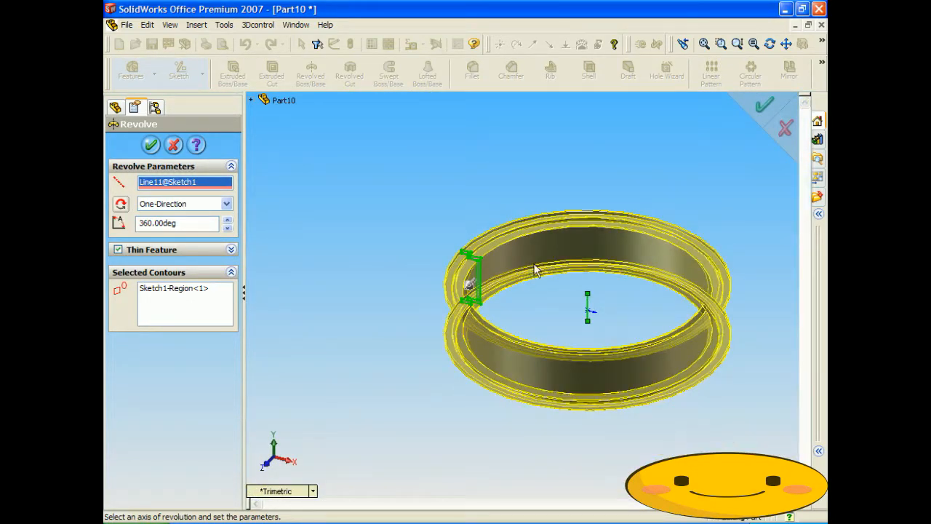
pyautogui.moveTo(526, 264); pyautogui.dragTo(611, 287, button='middle')
pyautogui.moveTo(564, 323); pyautogui.dragTo(530, 259)
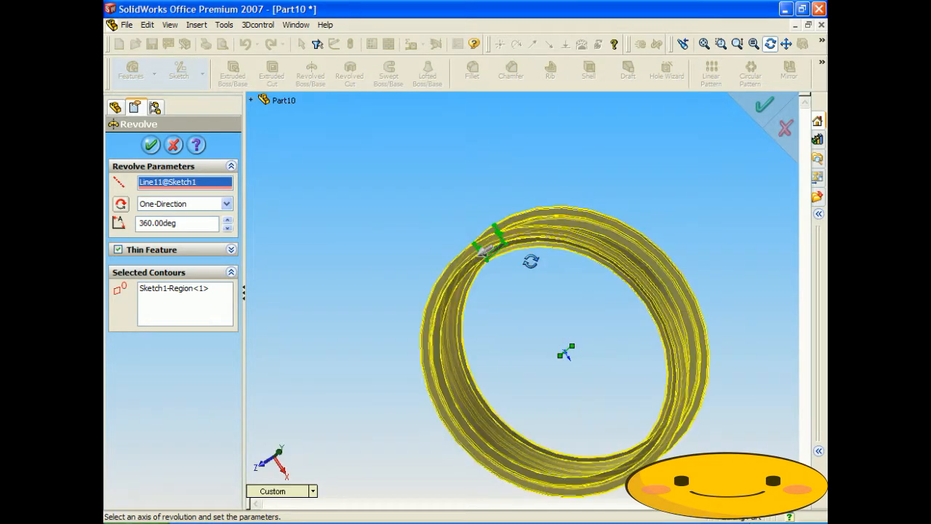
pyautogui.press('Escape')
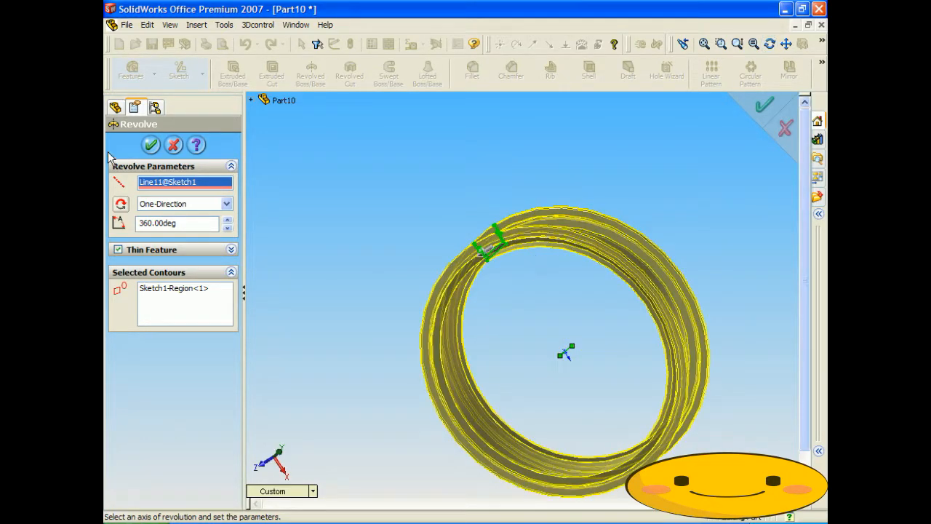
pyautogui.click(151, 145)
# Reopen the revolved ring's profile sketch for editing
pyautogui.moveTo(418, 237); pyautogui.dragTo(523, 331, button='middle')
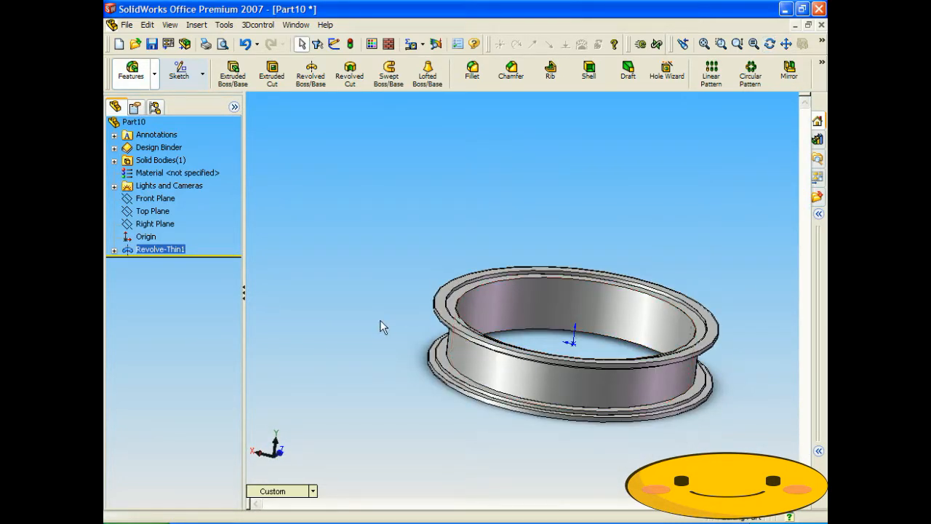
pyautogui.click(149, 250)
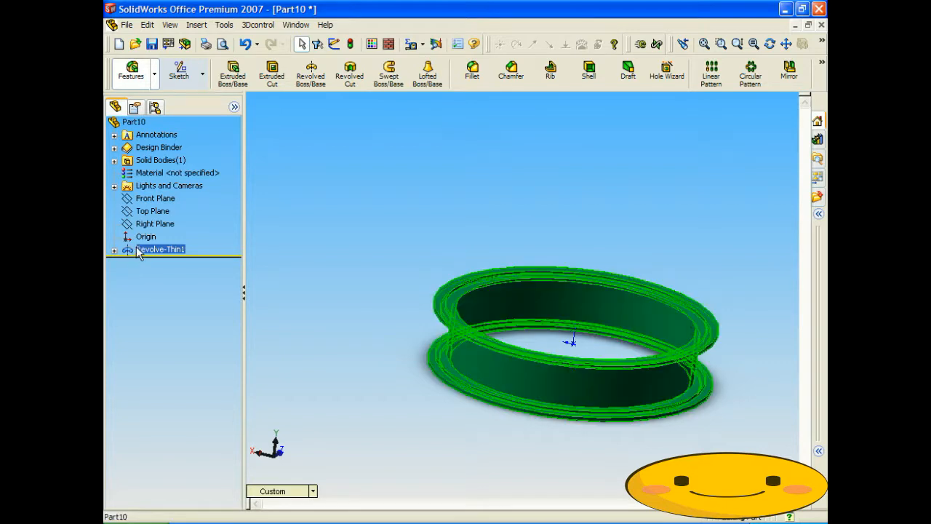
pyautogui.rightClick(150, 249)
pyautogui.click(180, 268)
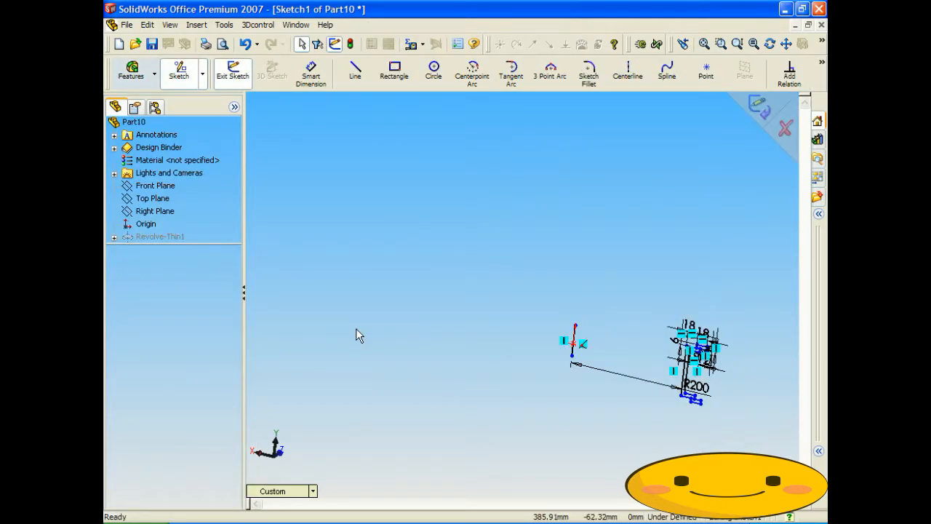
pyautogui.moveTo(641, 317)
pyautogui.mouseDown(button='middle')
pyautogui.moveTo(484, 313)
pyautogui.moveTo(554, 343)
pyautogui.mouseUp(button='middle')
pyautogui.scroll(-5, 588, 356)
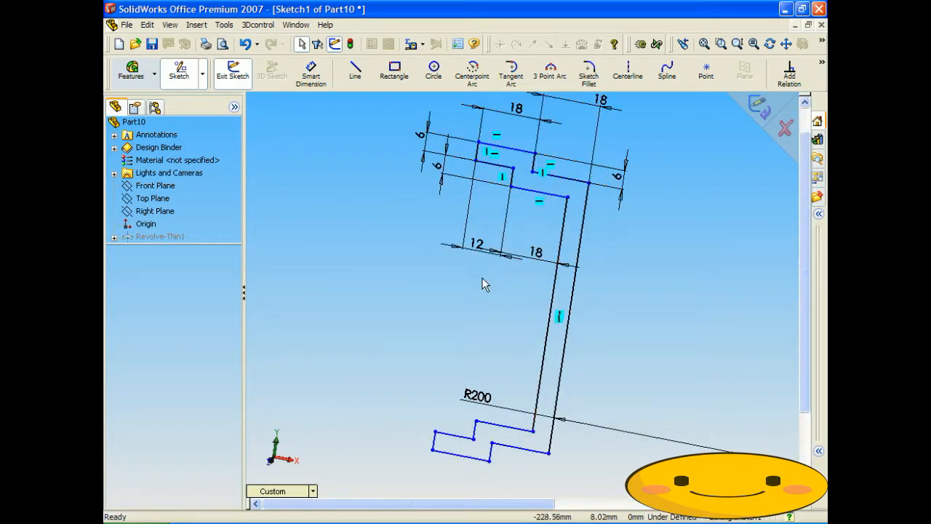
pyautogui.scroll(1, 567, 285)
pyautogui.scroll(1, 521, 287)
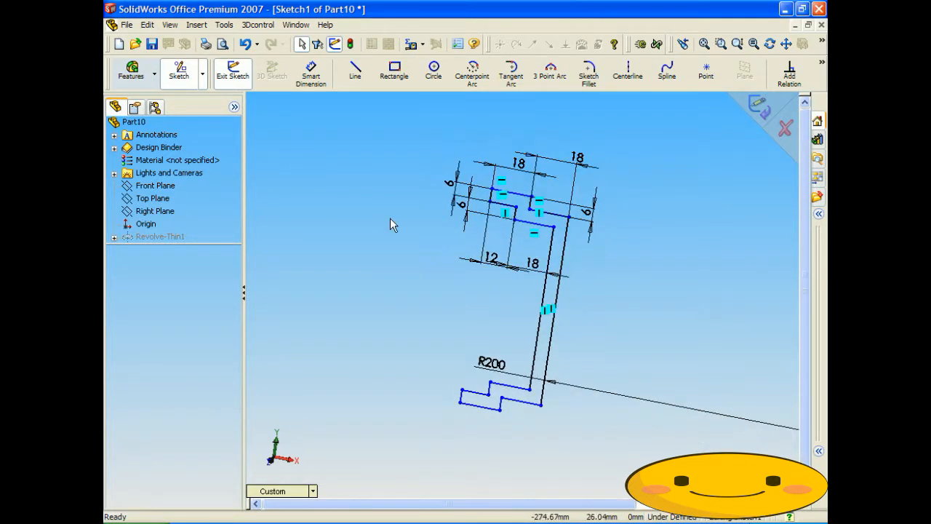
# Dimension the profile's inner long vertical edge and set its length to 126 mm
pyautogui.click(312, 73)
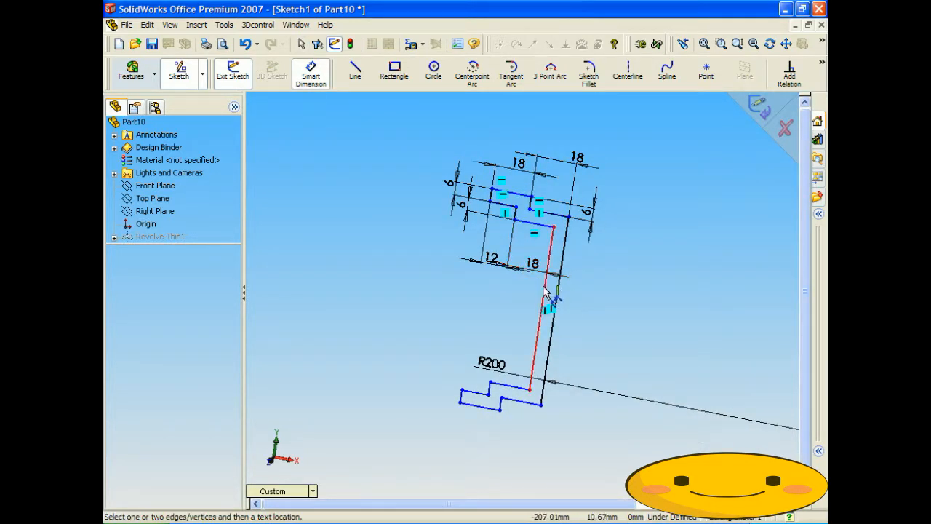
pyautogui.click(544, 295)
pyautogui.click(385, 259)
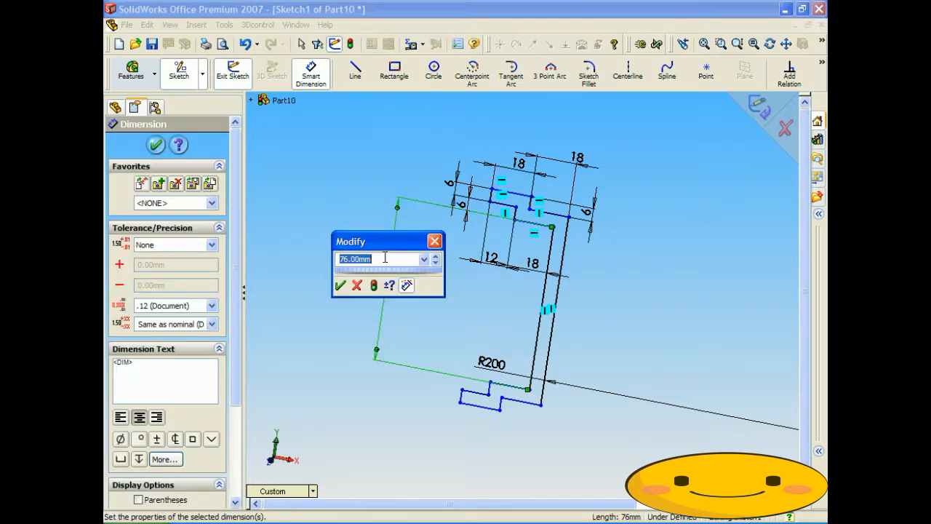
pyautogui.moveTo(391, 240); pyautogui.dragTo(334, 138)
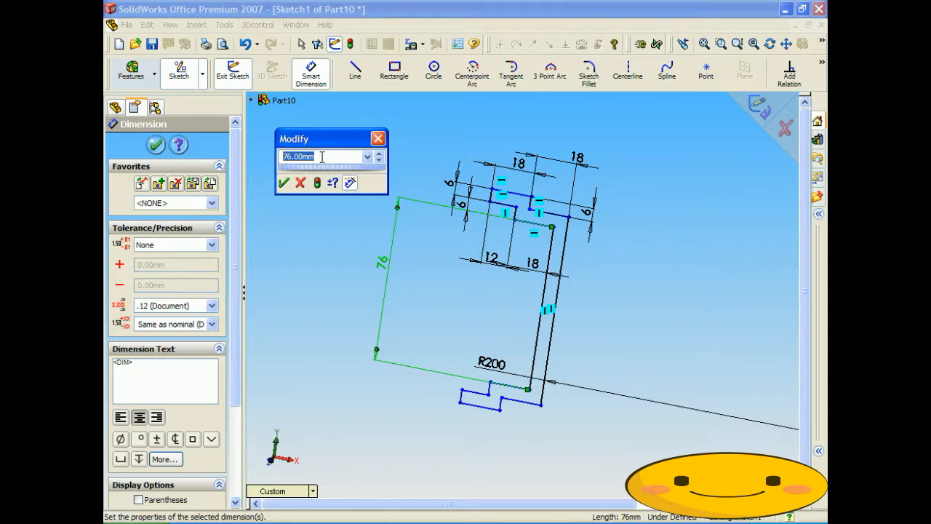
pyautogui.write('126')
pyautogui.click(283, 183)
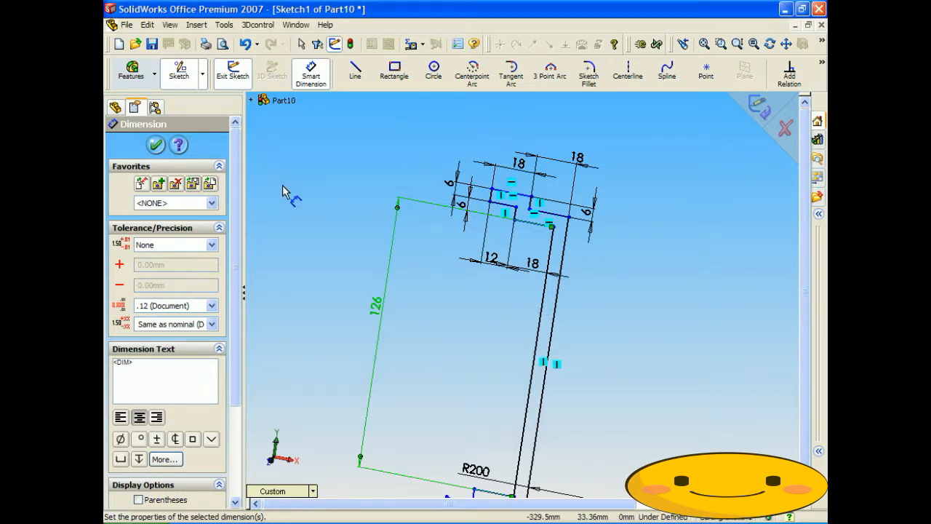
pyautogui.click(311, 74)
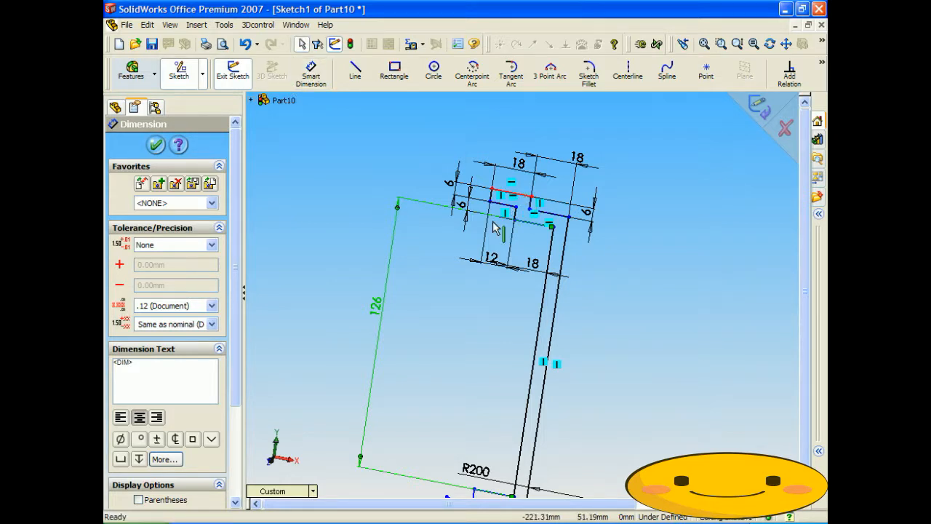
pyautogui.click(511, 193)
pyautogui.press('f')
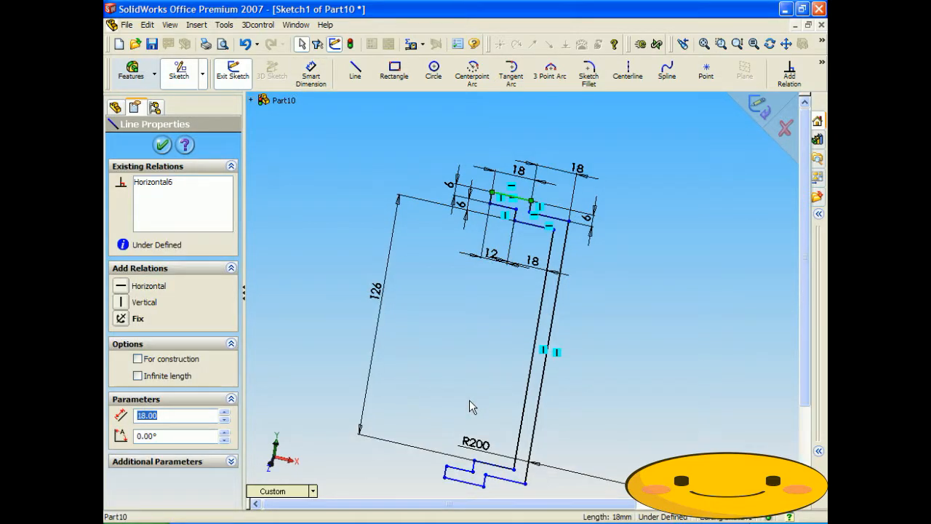
pyautogui.click(465, 441)
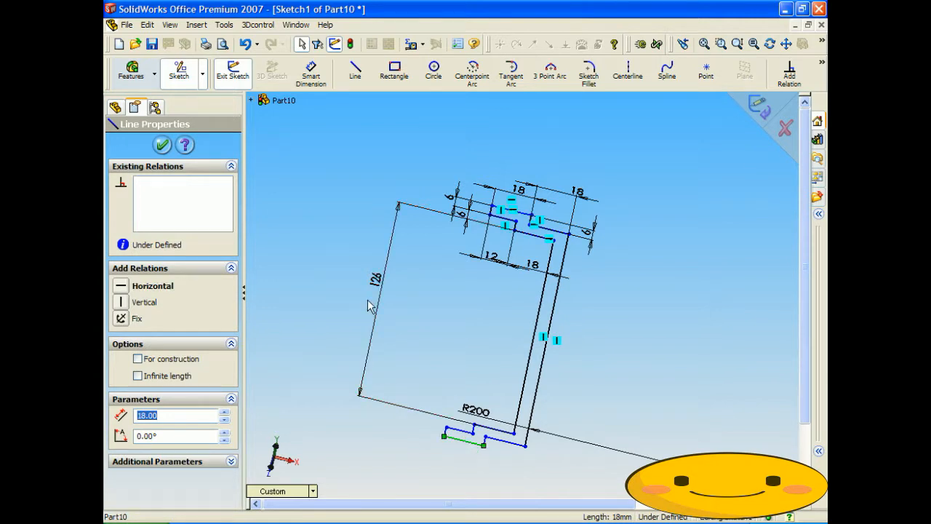
# Dimension the overall height between the upper flange's top edge and the lower flange's bottom edge, and exit the sketch
pyautogui.click(311, 72)
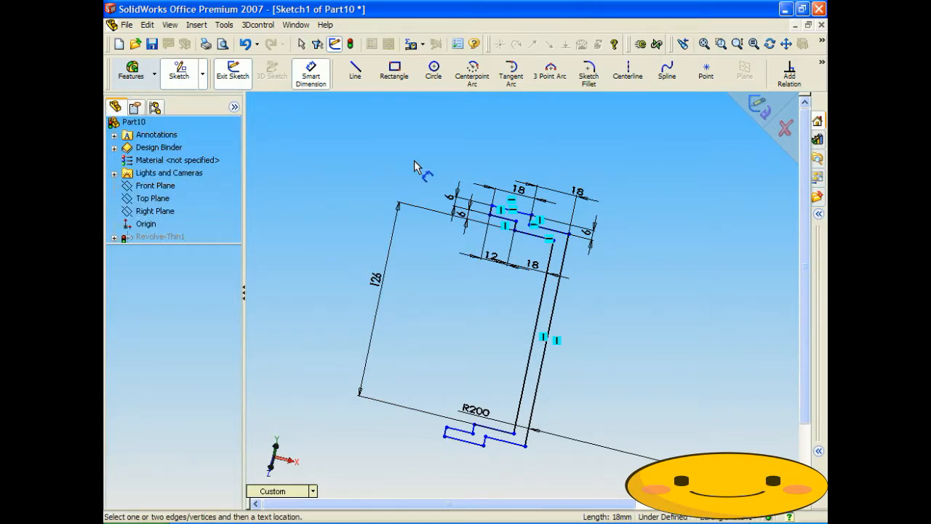
pyautogui.click(521, 213)
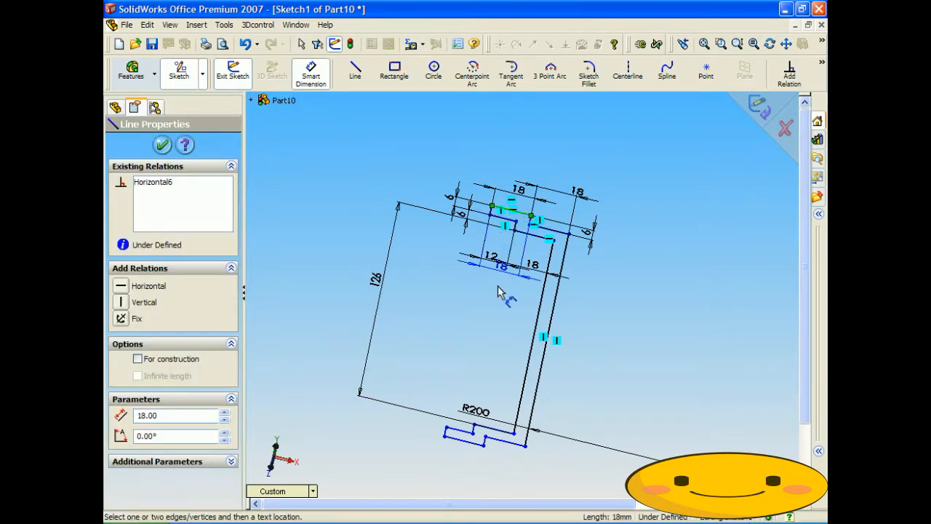
pyautogui.click(457, 439)
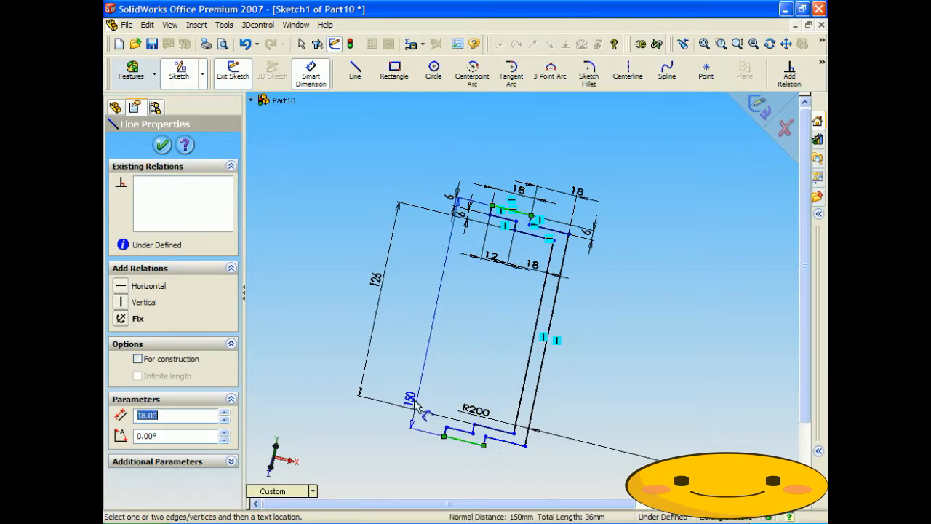
pyautogui.click(334, 289)
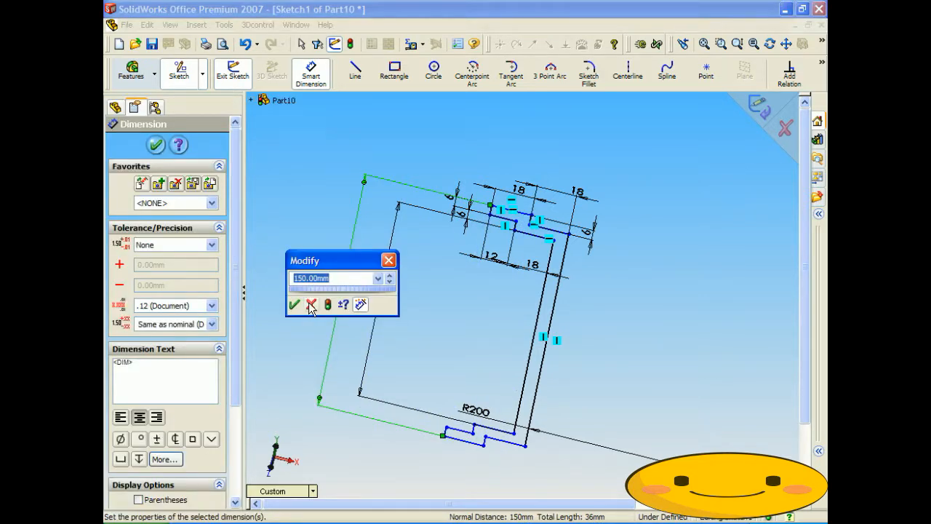
pyautogui.click(294, 304)
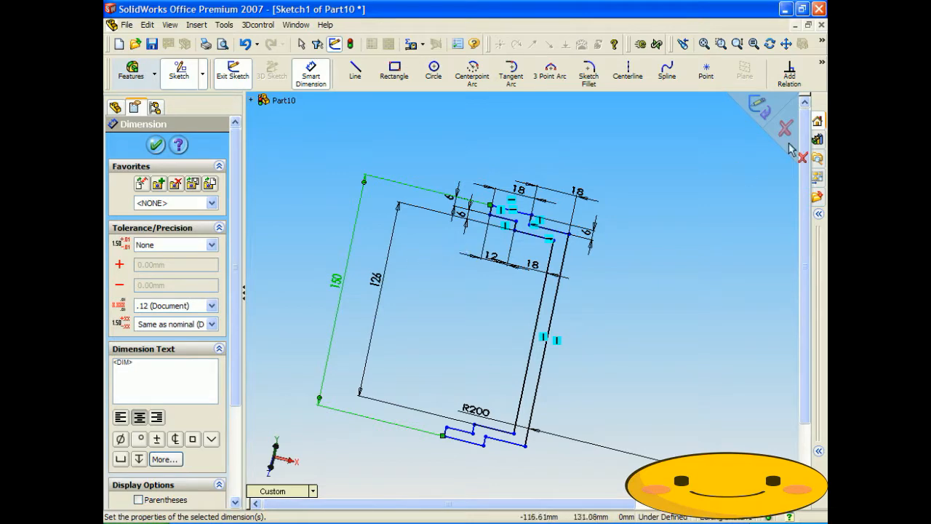
pyautogui.click(760, 107)
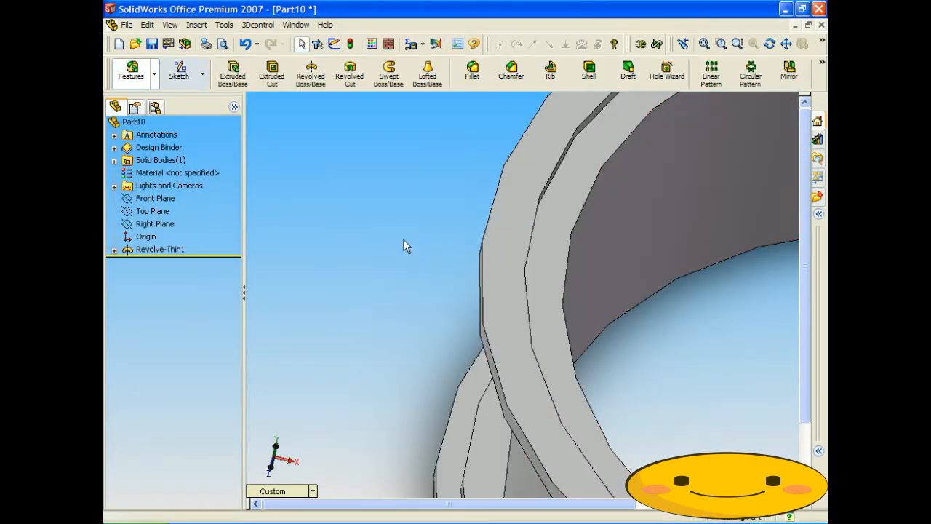
# Save the revolved rim part as Tutorial_81_Rim
pyautogui.scroll(7, 527, 302)
pyautogui.moveTo(653, 324); pyautogui.dragTo(500, 235, button='middle')
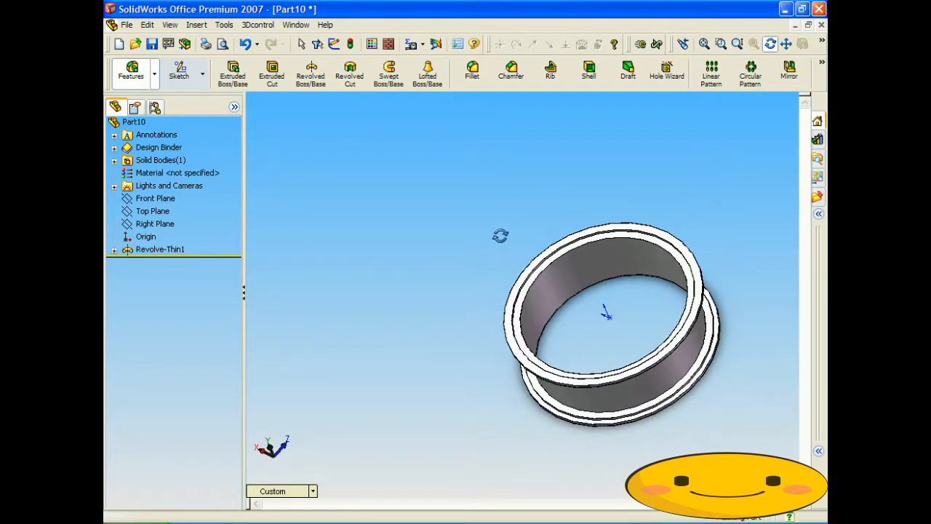
pyautogui.moveTo(626, 309)
pyautogui.mouseDown(button='middle')
pyautogui.moveTo(609, 216)
pyautogui.moveTo(620, 298)
pyautogui.mouseUp(button='middle')
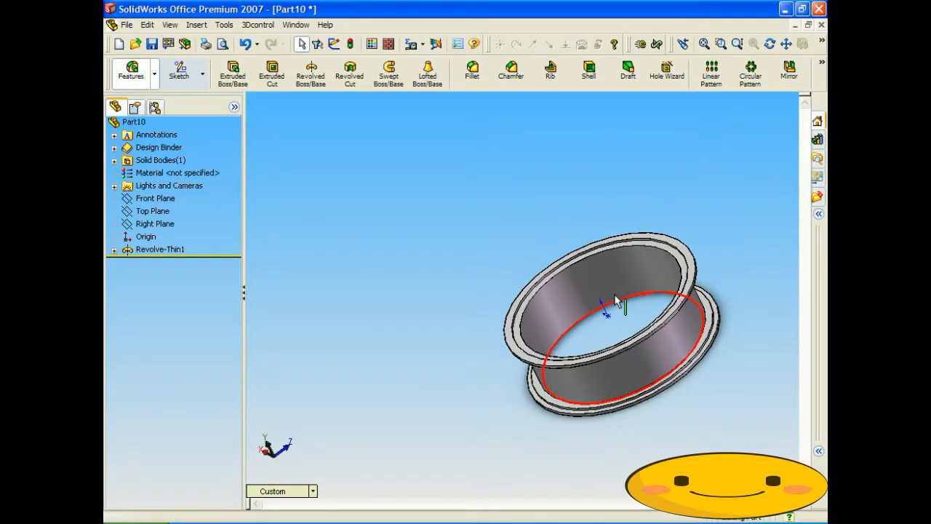
pyautogui.moveTo(613, 299); pyautogui.dragTo(611, 266, button='middle')
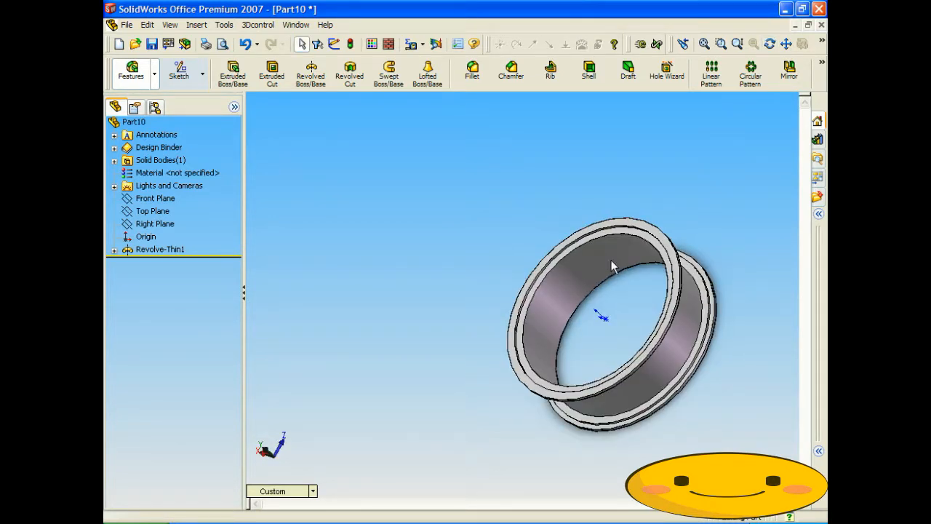
pyautogui.hotkey('ctrl', 's')
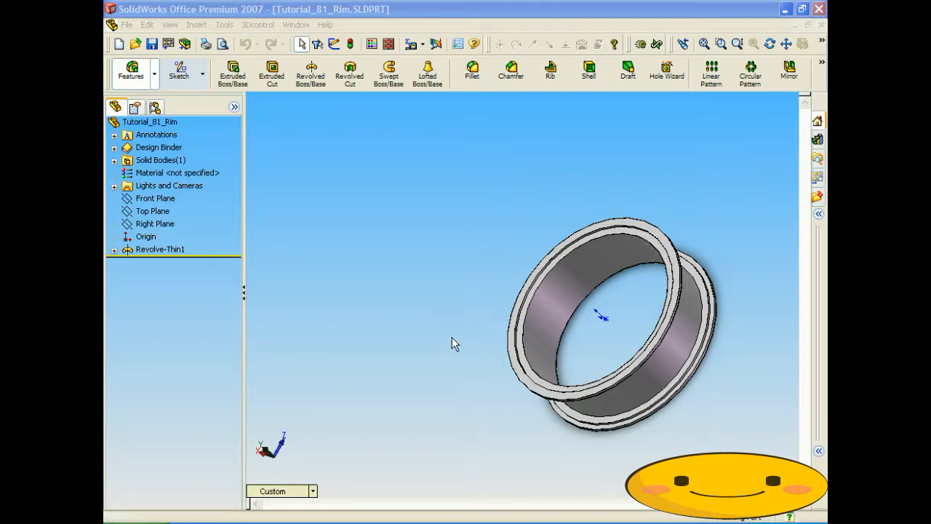
# Save a separate copy of the rim part under the name Tutorial_82_Tire
pyautogui.moveTo(453, 339); pyautogui.dragTo(464, 263, button='middle')
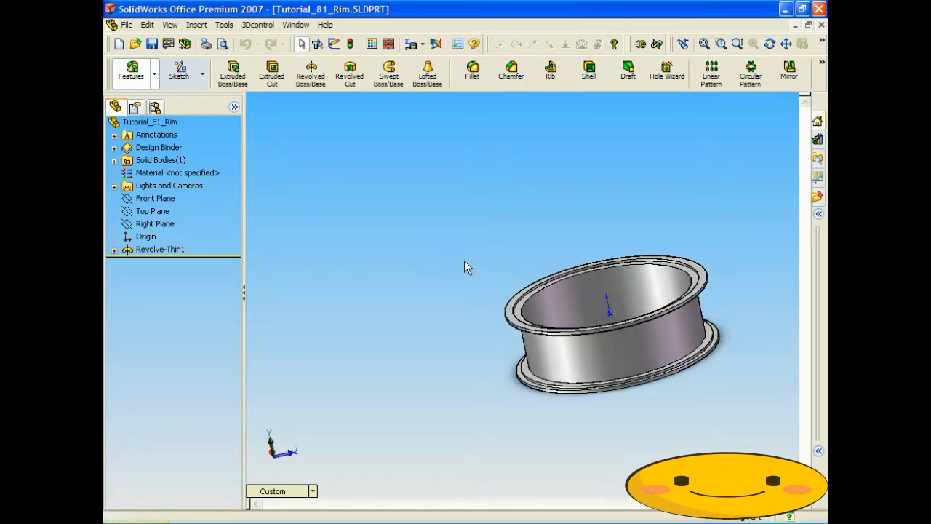
pyautogui.moveTo(520, 231); pyautogui.dragTo(553, 316, button='middle')
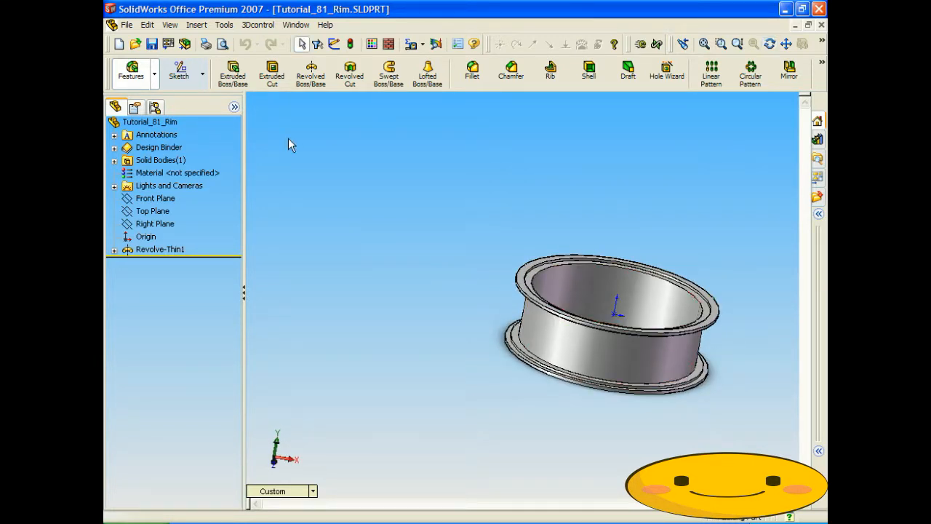
pyautogui.click(127, 25)
pyautogui.click(162, 170)
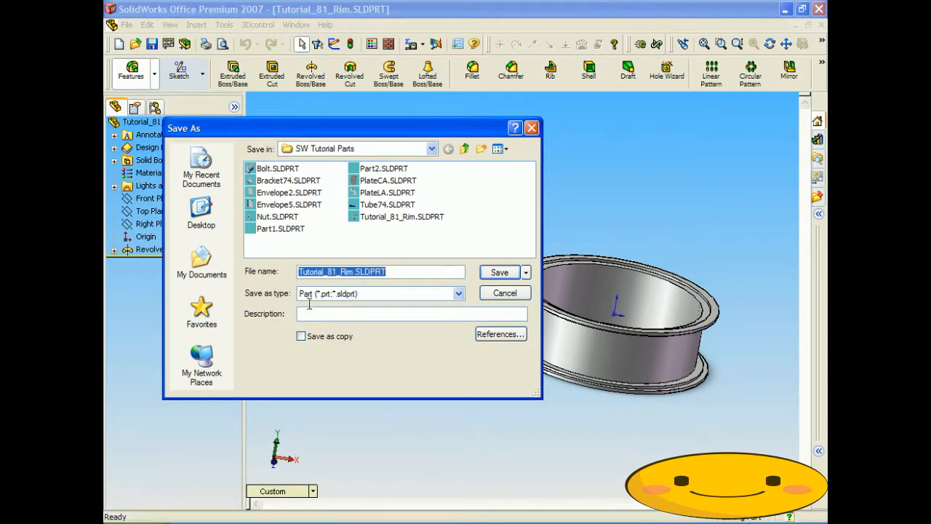
pyautogui.click(301, 336)
pyautogui.press('BackSpace')
pyautogui.write('2')
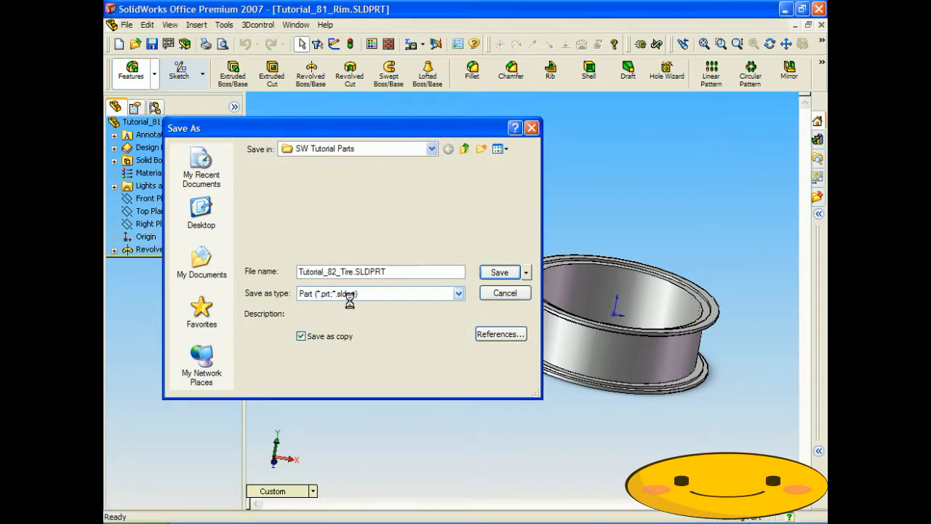
pyautogui.press('Return')
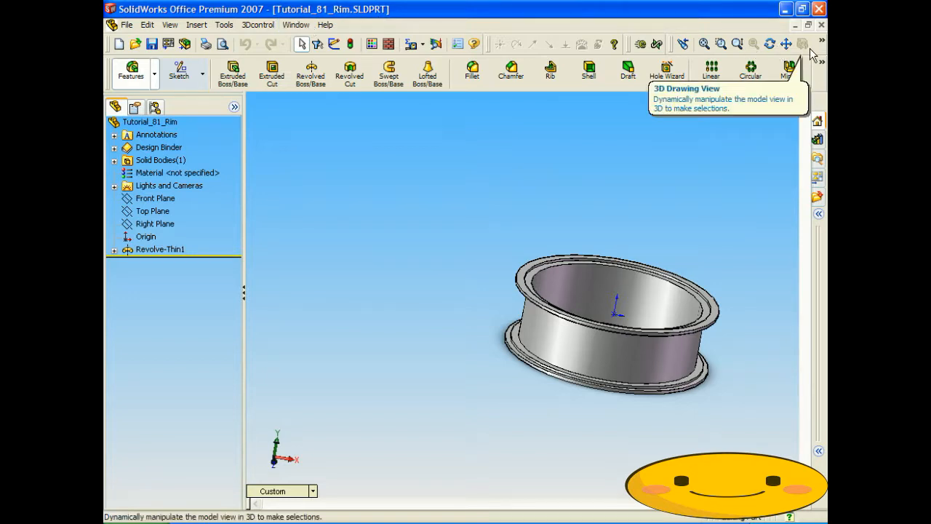
# Close the rim part and open Tutorial_82_Tire
pyautogui.click(821, 24)
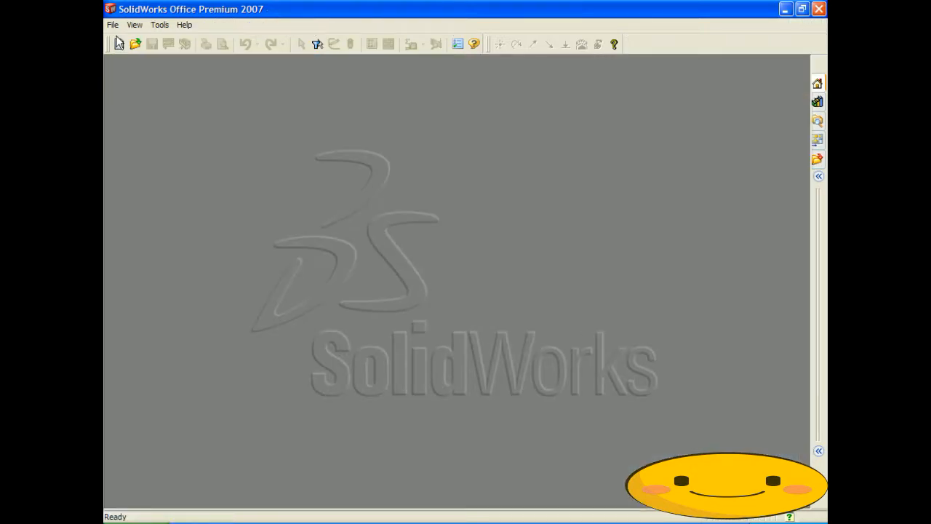
pyautogui.click(113, 24)
pyautogui.click(139, 91)
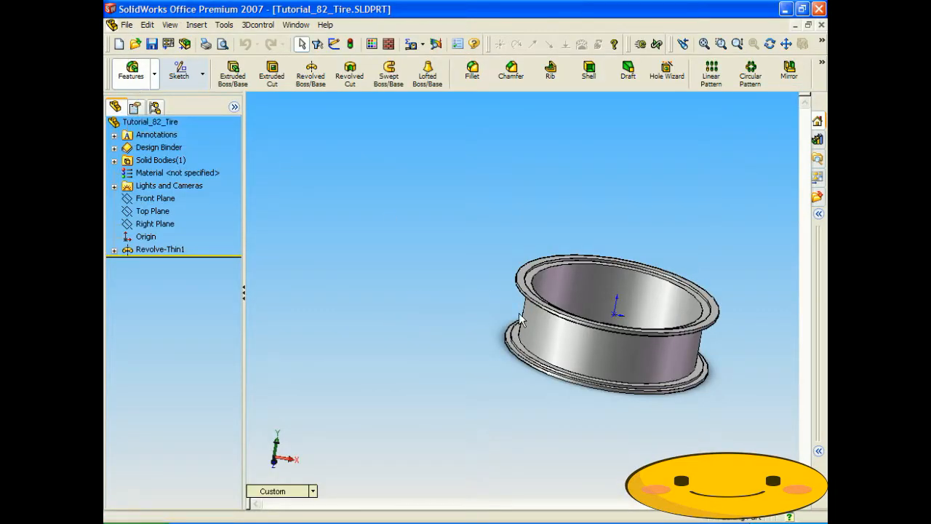
# Open the revolved ring's profile sketch for editing in the Front view
pyautogui.moveTo(609, 308); pyautogui.dragTo(395, 262, button='middle')
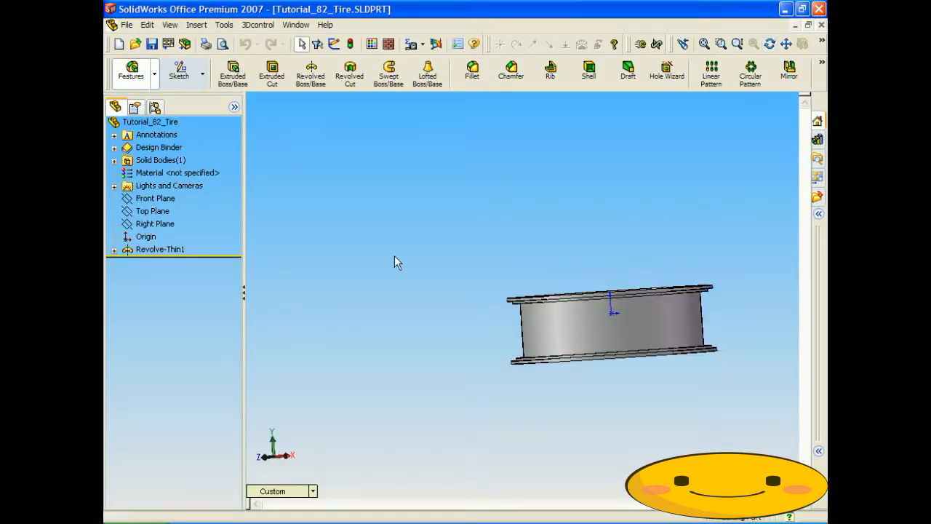
pyautogui.moveTo(538, 264); pyautogui.dragTo(578, 293, button='middle')
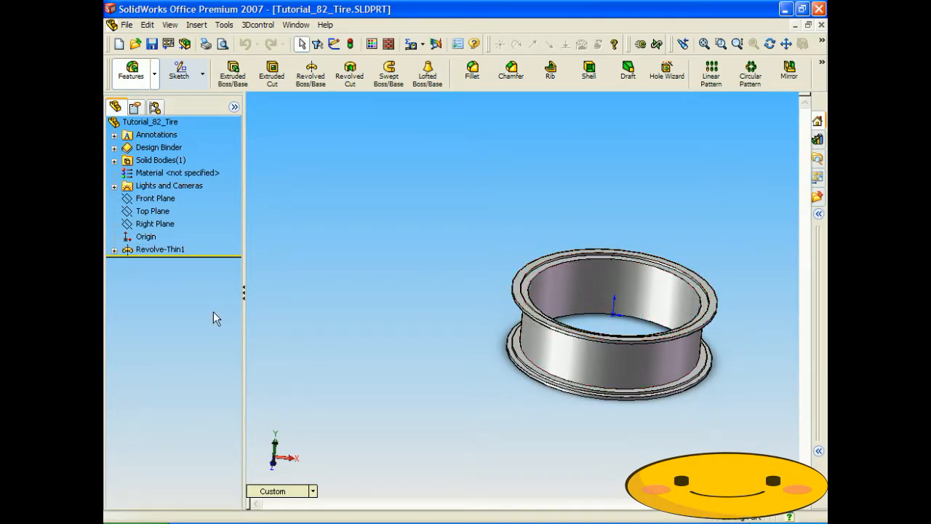
pyautogui.click(159, 248)
pyautogui.rightClick(158, 248)
pyautogui.click(193, 269)
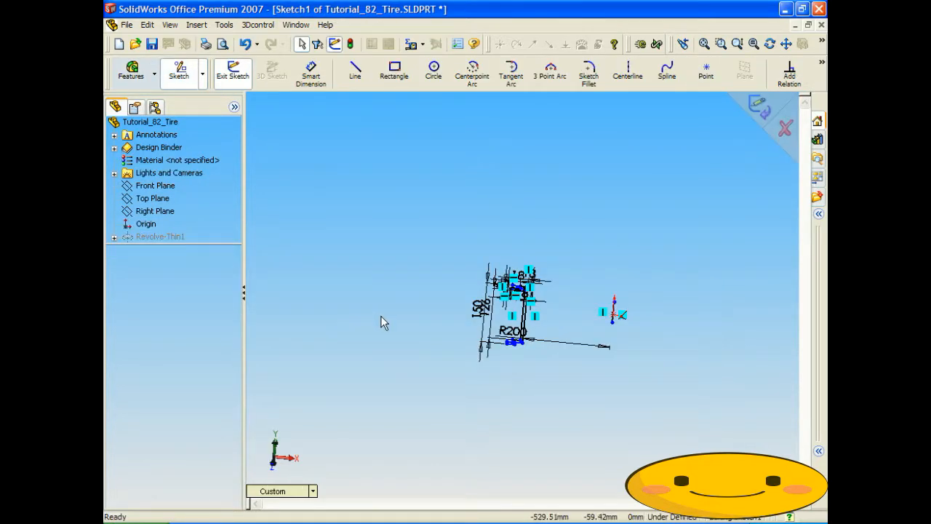
pyautogui.click(313, 491)
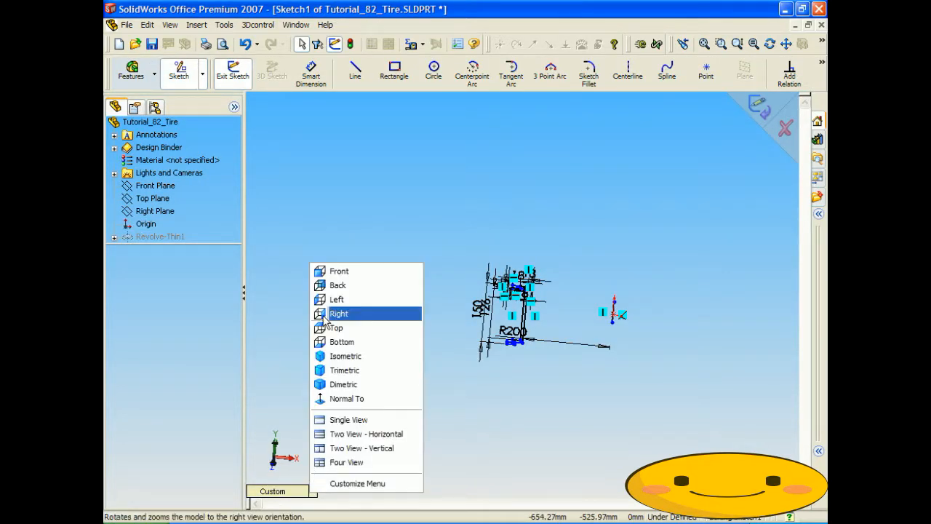
pyautogui.click(336, 279)
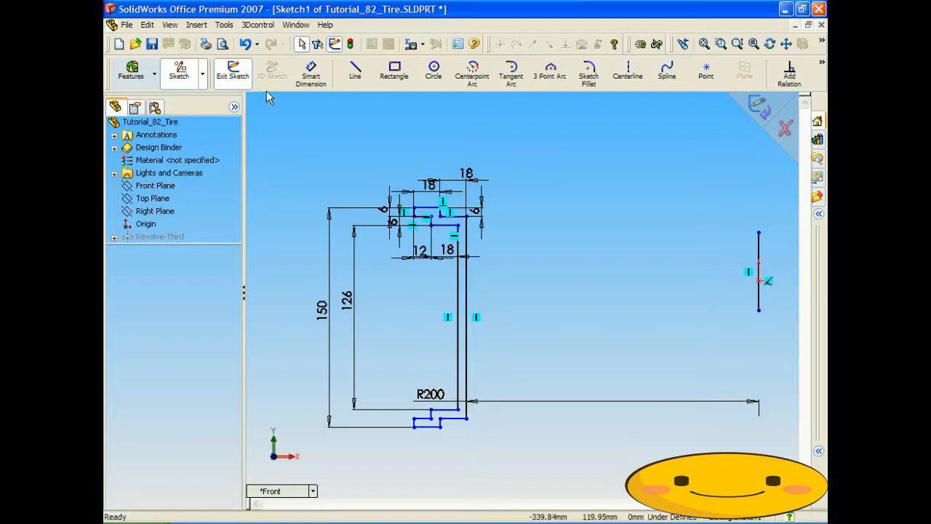
# Replace the R200 dimension with one from the long vertical edge farther from the axis to the vertical axis line
pyautogui.click(444, 401)
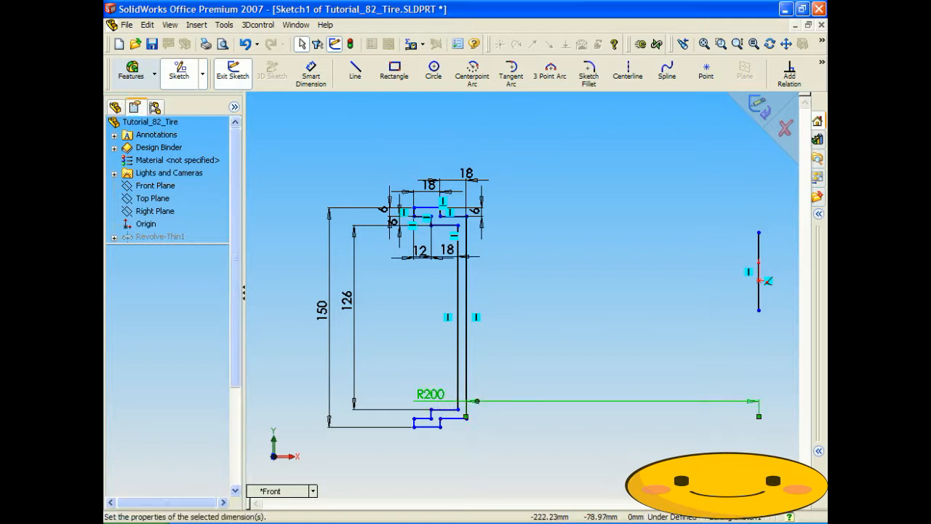
pyautogui.press('Delete')
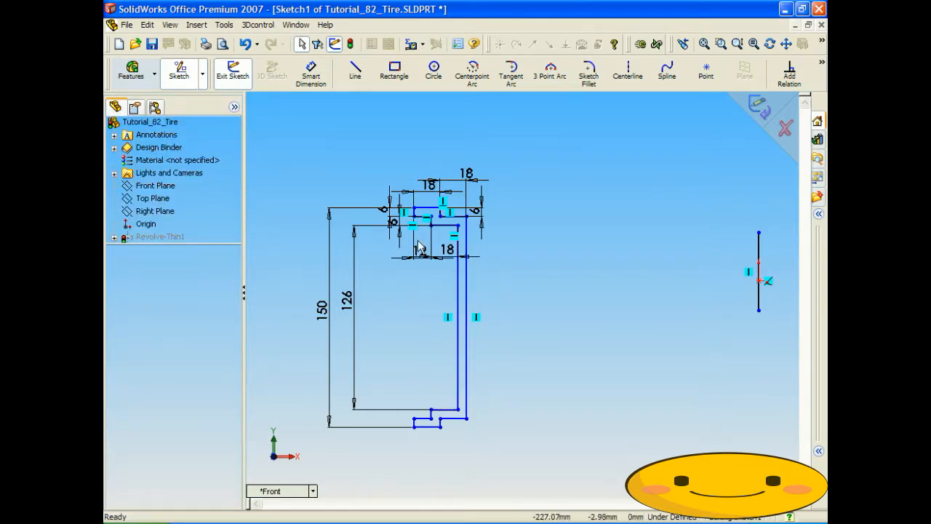
pyautogui.click(310, 73)
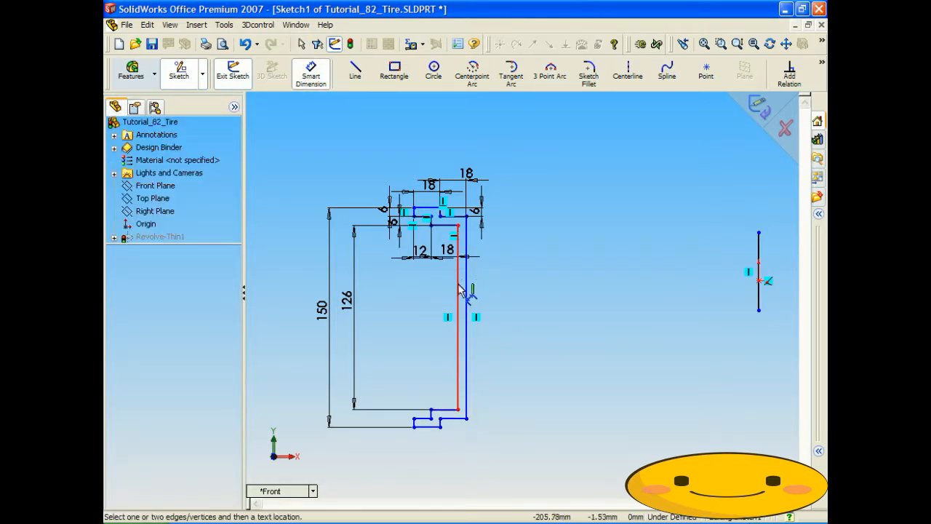
pyautogui.click(459, 295)
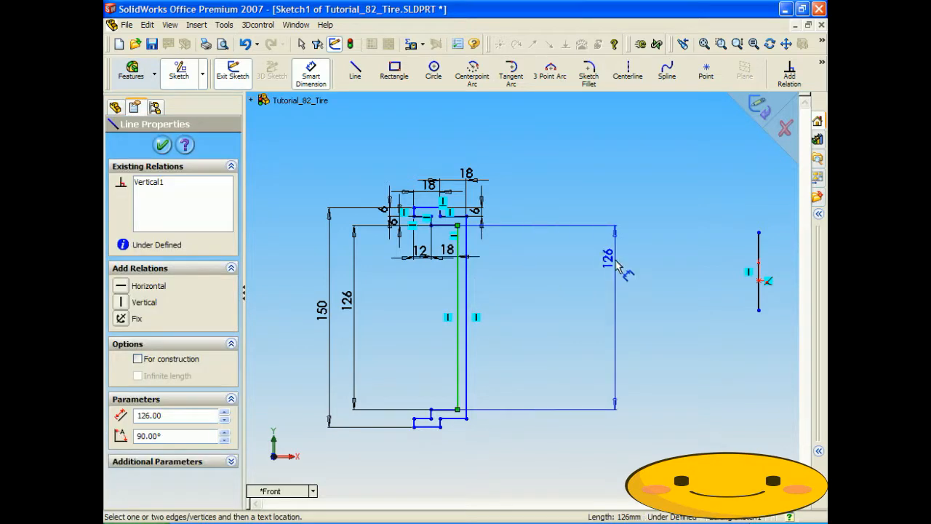
pyautogui.click(760, 255)
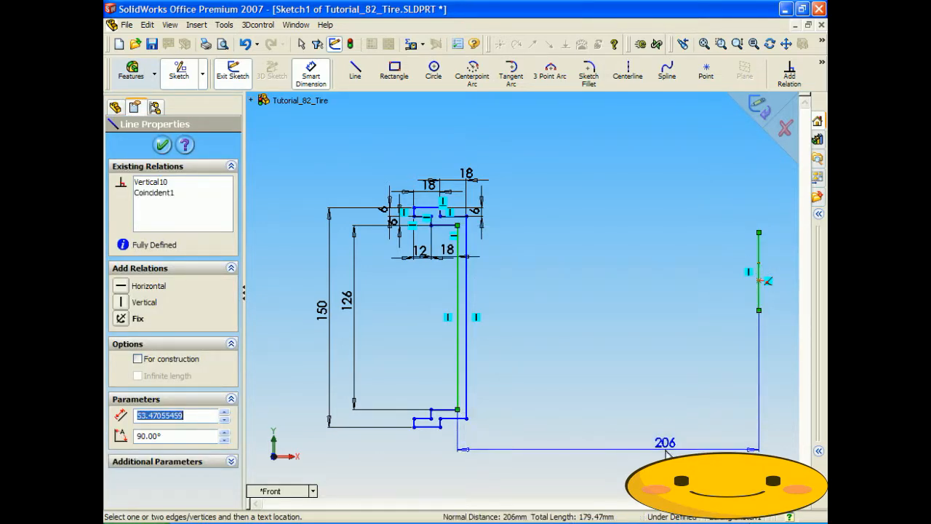
pyautogui.click(664, 453)
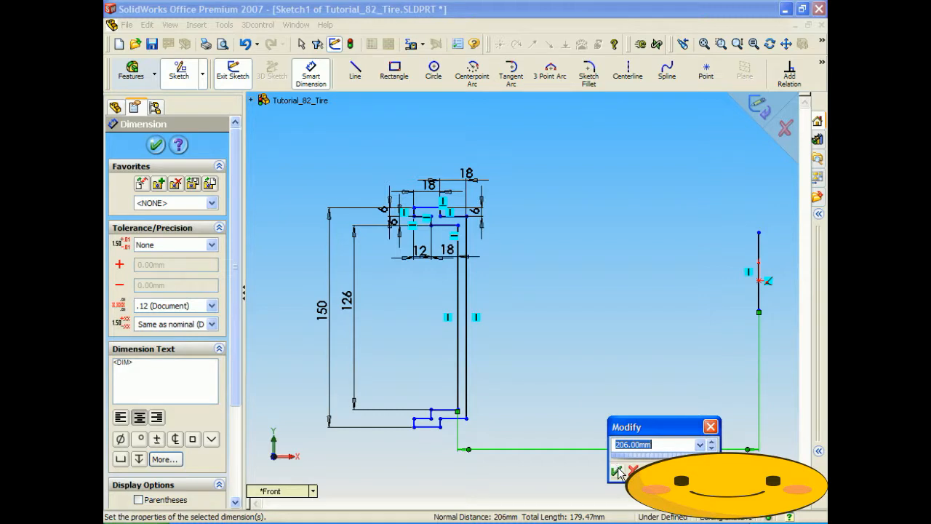
pyautogui.click(616, 471)
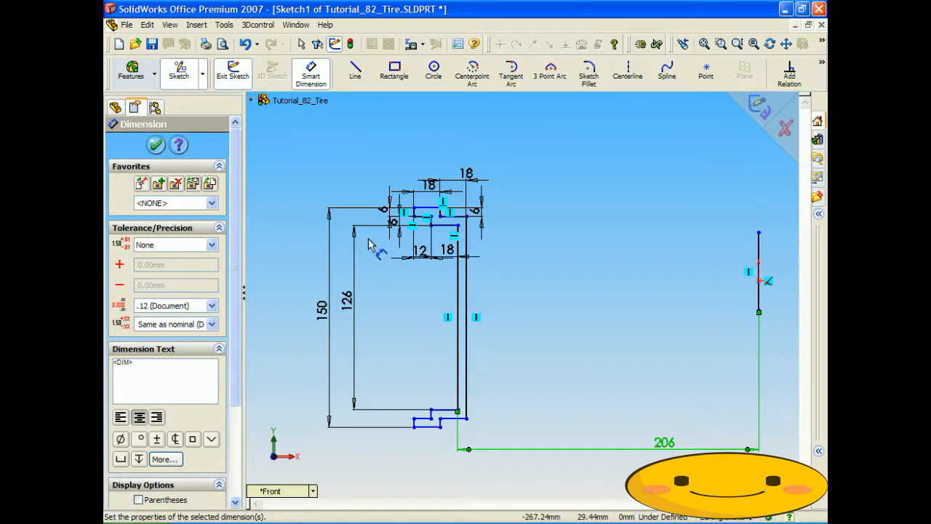
# Sketch three connected lines joining the upper and lower flanges' outer corners, extending about 32 mm outward from the flanges
pyautogui.click(355, 71)
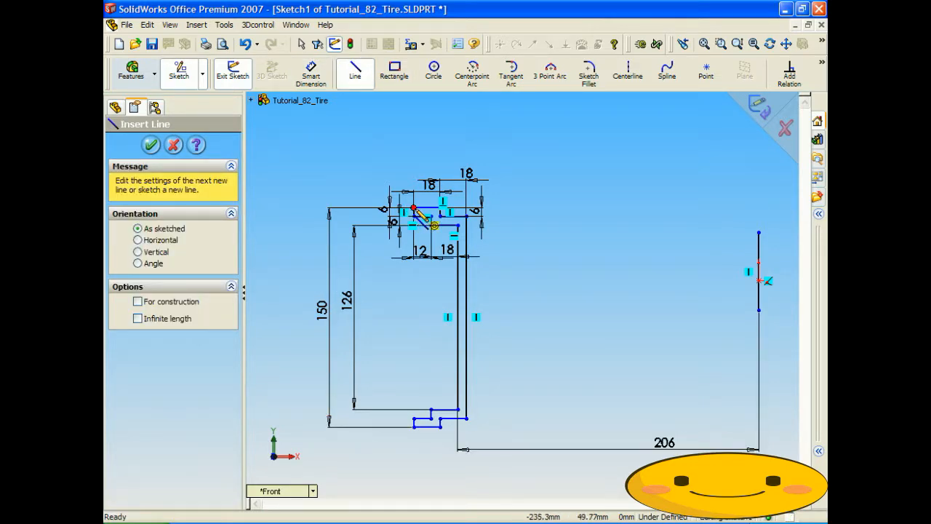
pyautogui.click(368, 208)
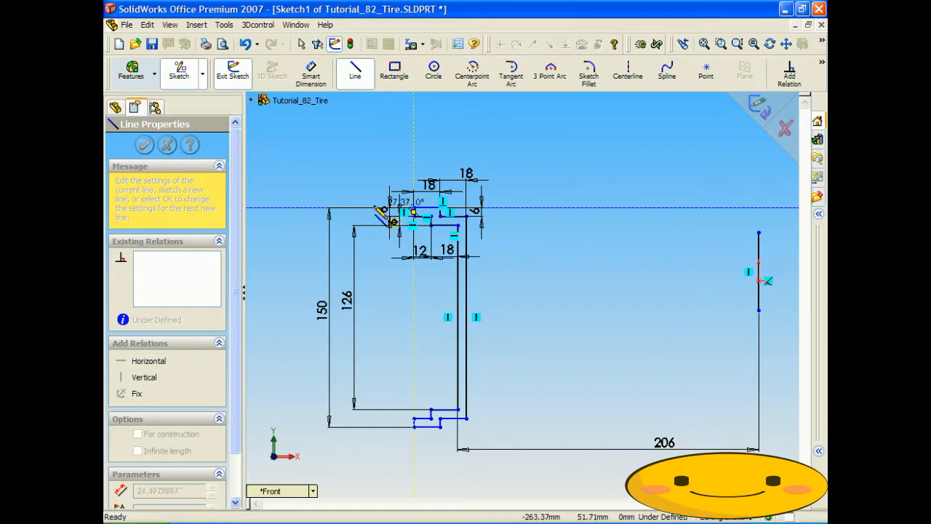
pyautogui.click(367, 427)
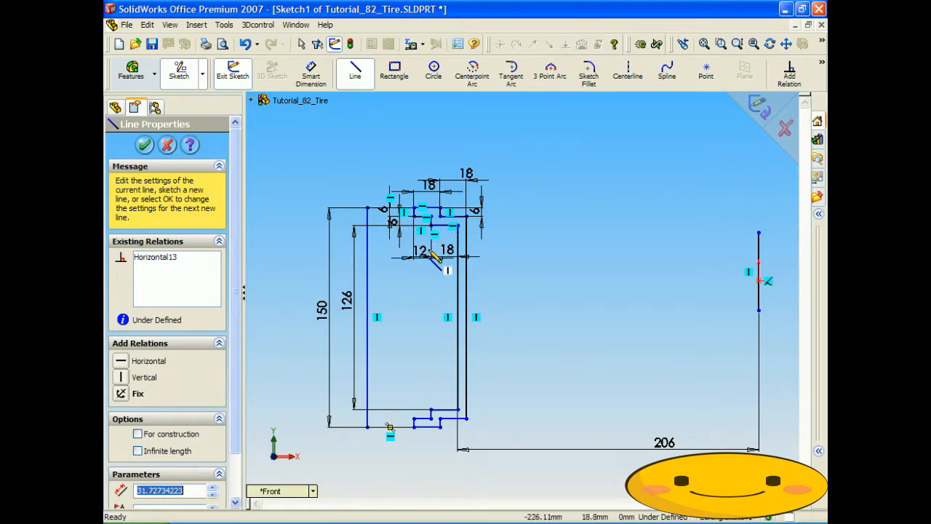
pyautogui.click(302, 44)
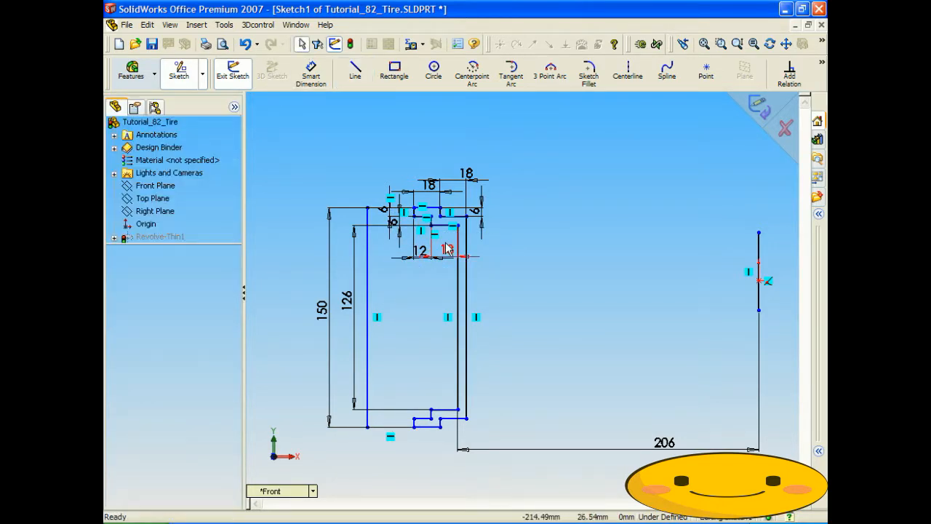
# Delete the connected lines forming the rim profile's inner contour, from the upper flange's top line along the near-axis vertical edge to the lower flange's bottom line
pyautogui.scroll(-3, 437, 224)
pyautogui.click(440, 244)
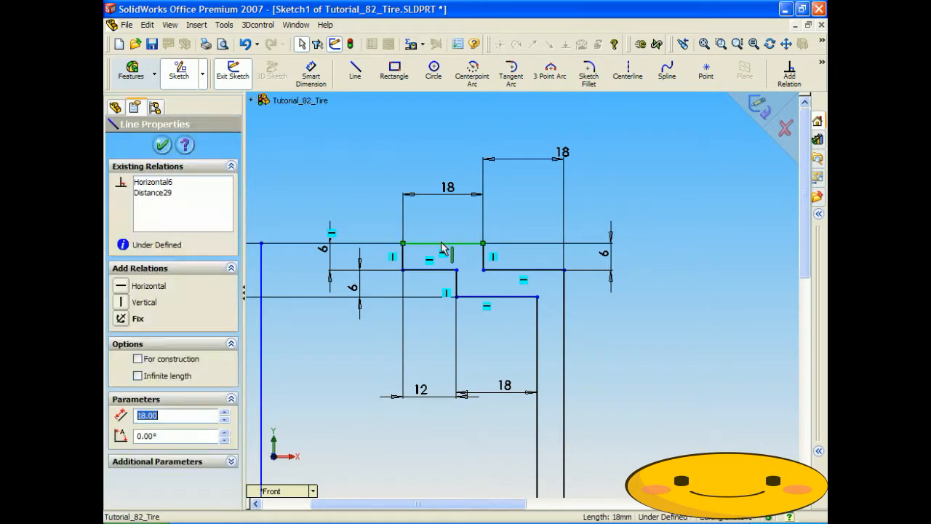
pyautogui.keyDown('ctrl'); pyautogui.click(484, 257); pyautogui.keyUp('ctrl')
pyautogui.keyDown('ctrl'); pyautogui.click(516, 269); pyautogui.keyUp('ctrl')
pyautogui.keyDown('ctrl'); pyautogui.click(565, 312); pyautogui.keyUp('ctrl')
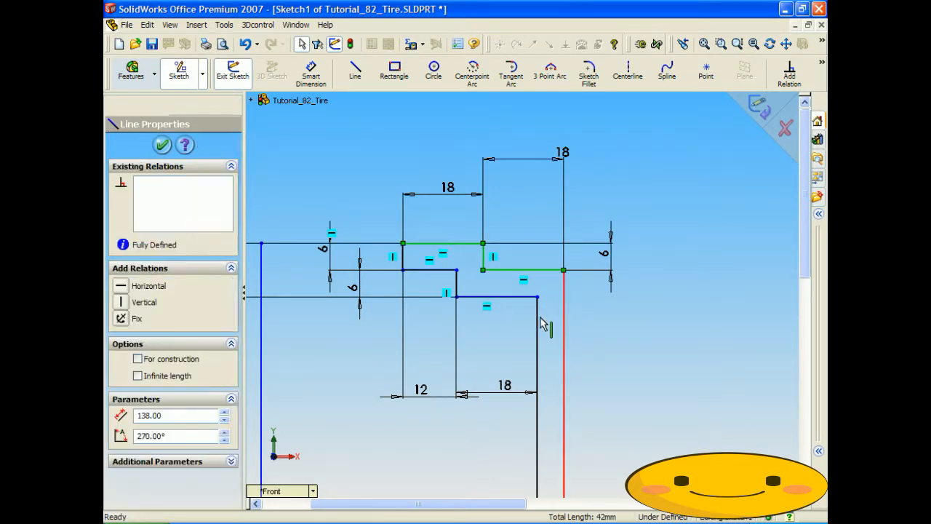
pyautogui.scroll(-5, 489, 437)
pyautogui.scroll(6, 509, 444)
pyautogui.scroll(-4, 513, 328)
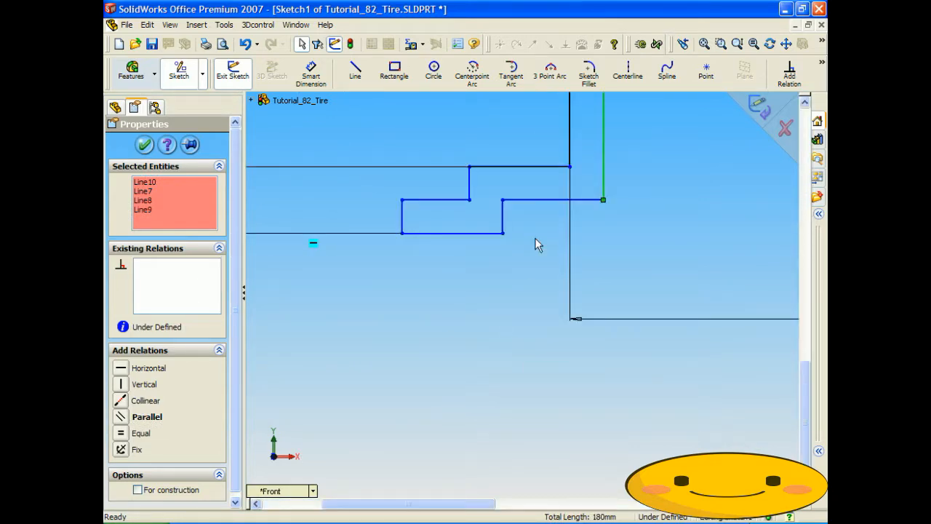
pyautogui.keyDown('ctrl'); pyautogui.click(502, 218); pyautogui.keyUp('ctrl')
pyautogui.keyDown('ctrl'); pyautogui.click(496, 232); pyautogui.keyUp('ctrl')
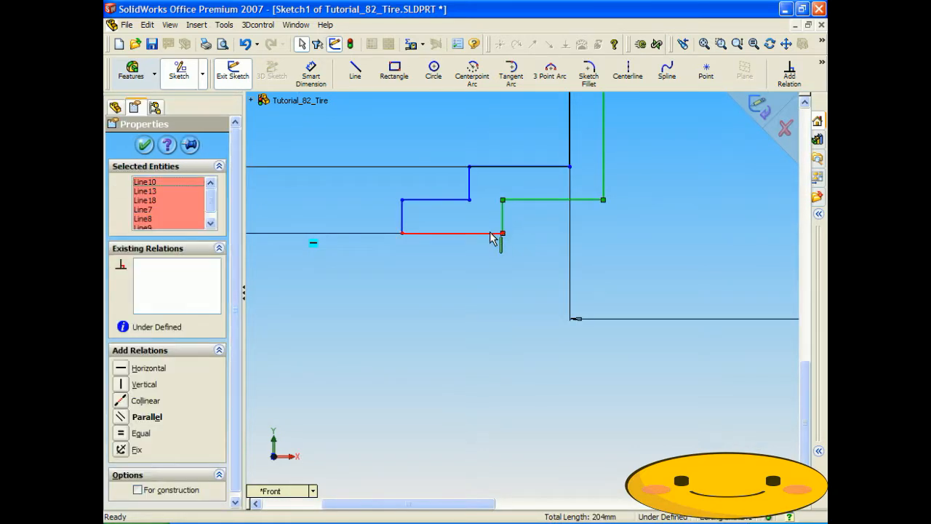
pyautogui.press('Delete')
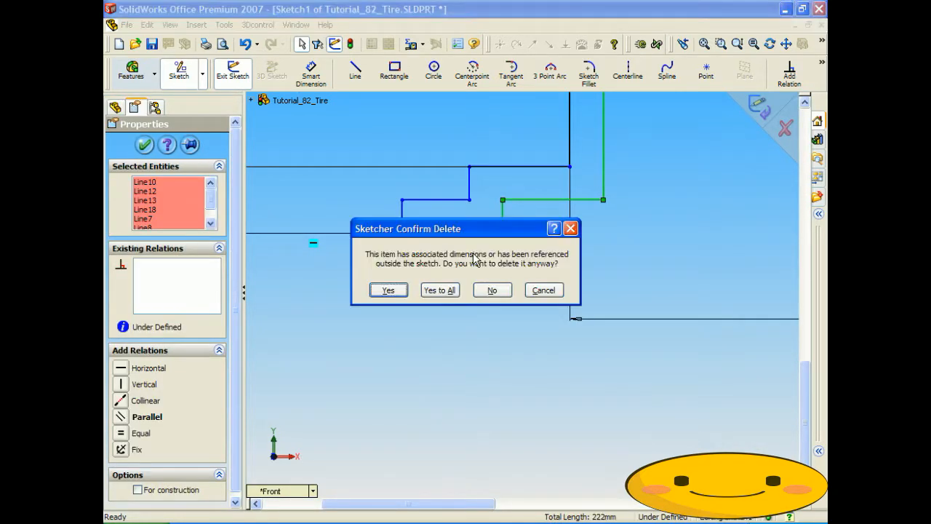
pyautogui.click(439, 290)
pyautogui.scroll(5, 493, 225)
pyautogui.scroll(-5, 505, 312)
pyautogui.scroll(2, 499, 317)
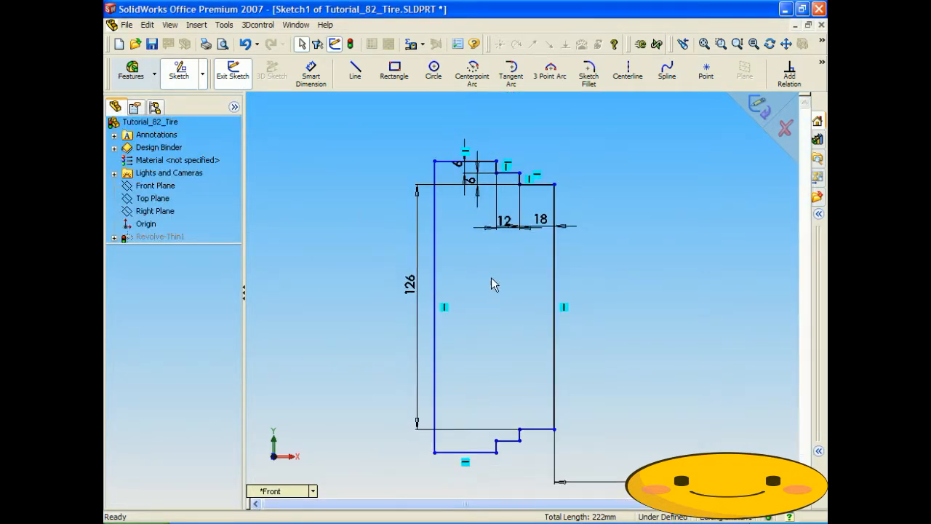
# Dimension the profile's topmost horizontal line to 35 mm
pyautogui.click(310, 73)
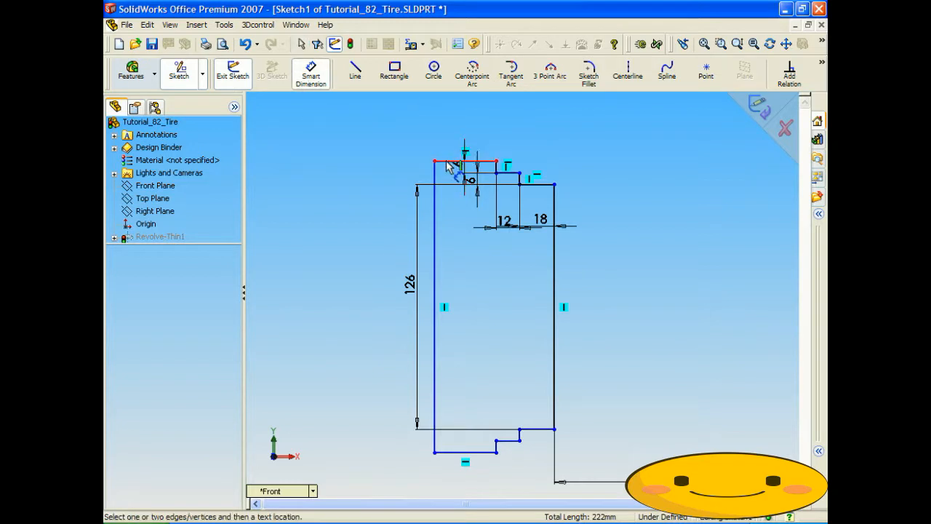
pyautogui.click(446, 161)
pyautogui.click(460, 120)
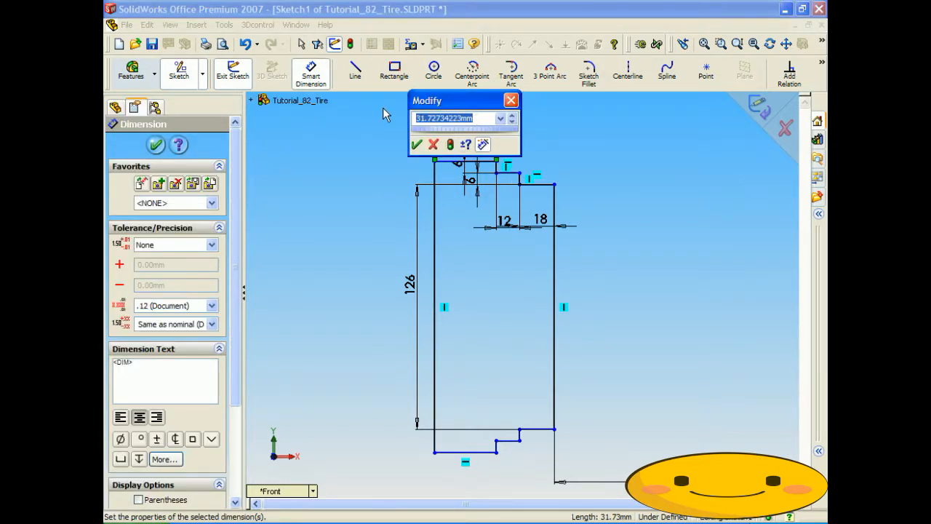
pyautogui.write('35')
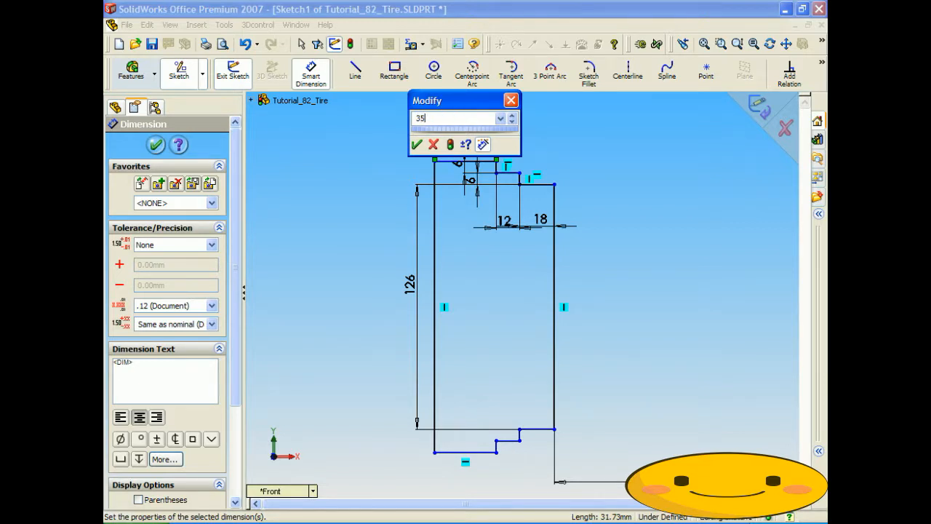
pyautogui.press('Return')
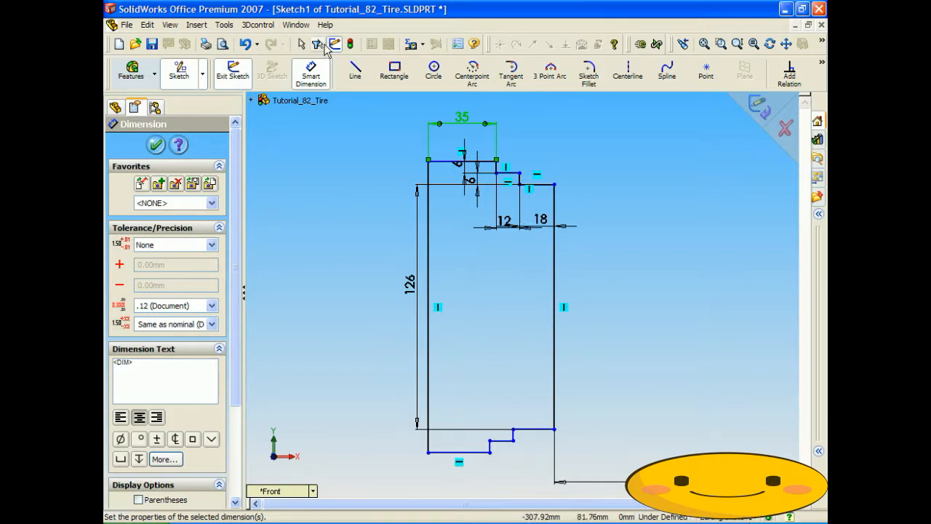
pyautogui.click(356, 75)
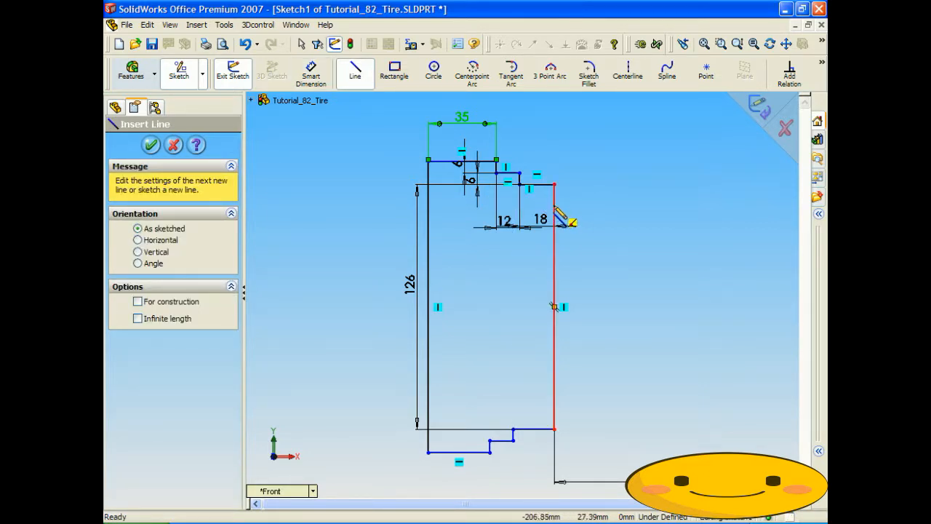
pyautogui.click(554, 204)
pyautogui.click(465, 204)
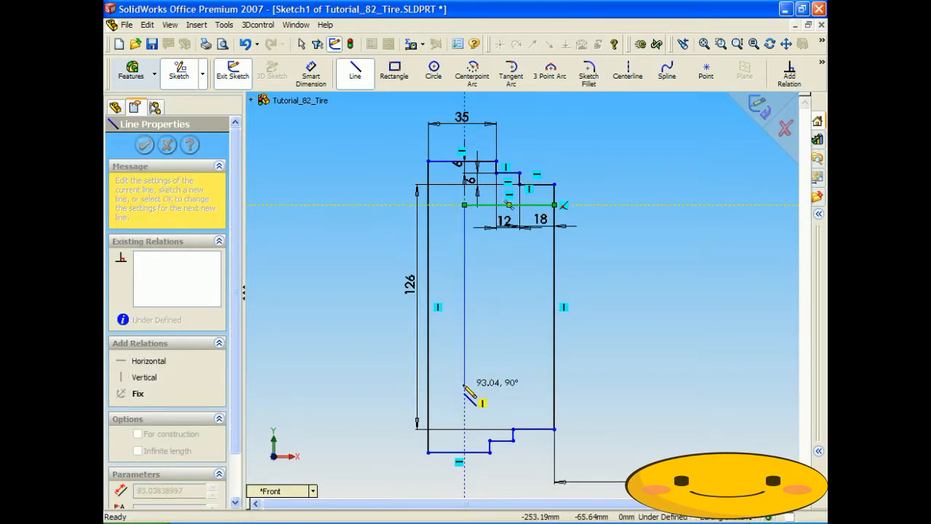
pyautogui.click(465, 396)
pyautogui.click(555, 395)
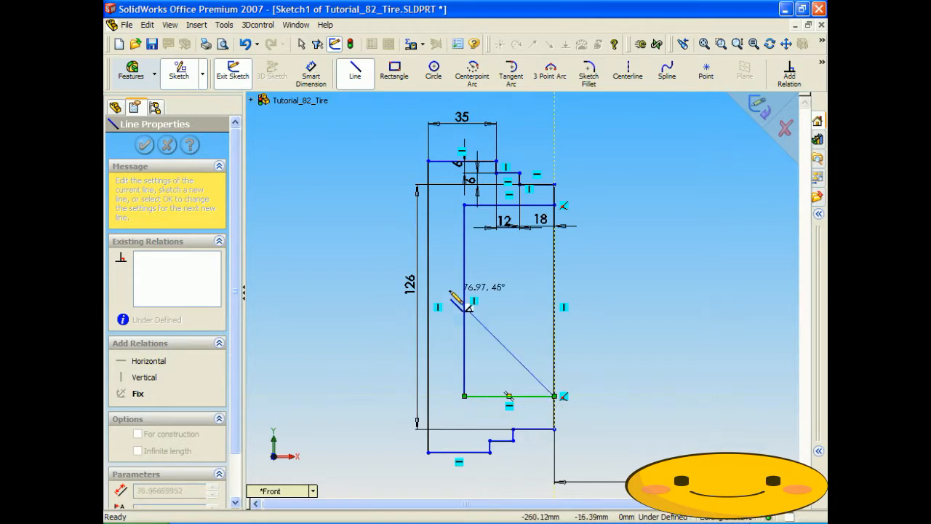
pyautogui.click(490, 253)
pyautogui.rightClick(519, 284)
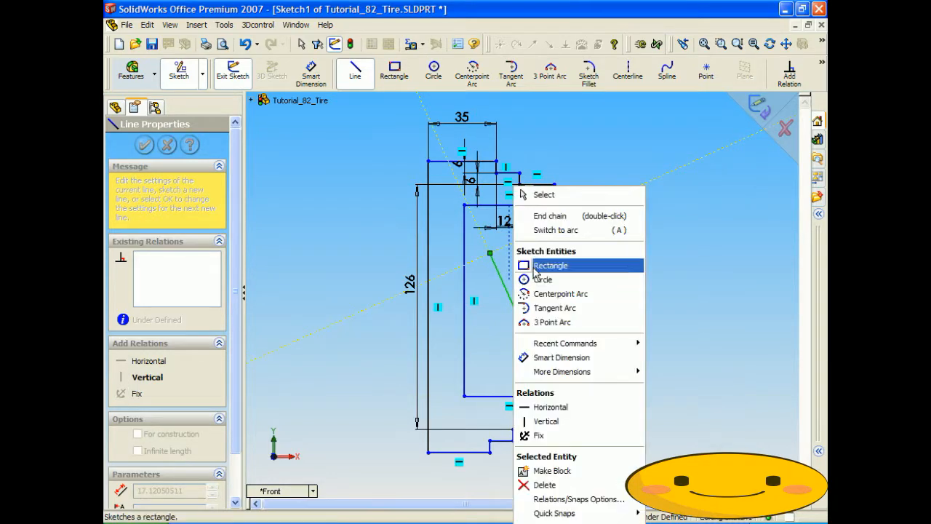
pyautogui.click(551, 214)
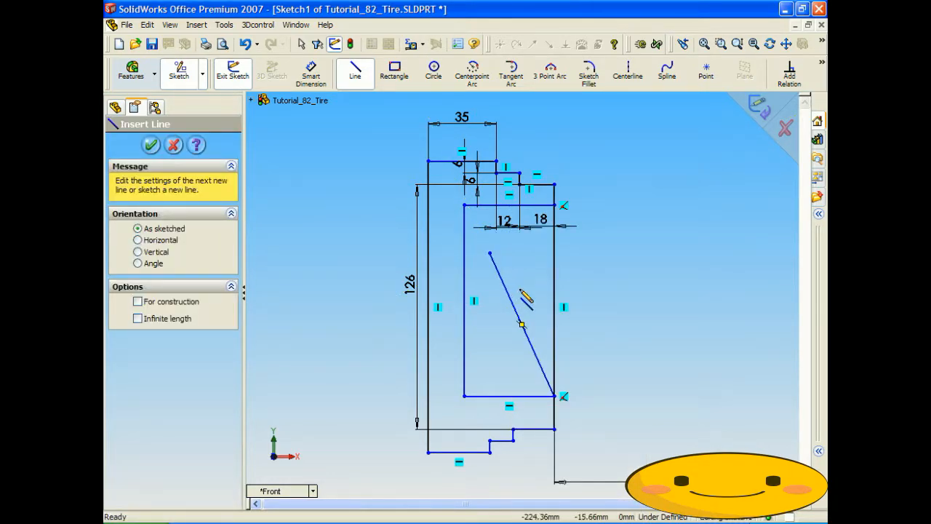
pyautogui.hotkey('ctrl', 'z')
pyautogui.hotkey('ctrl', 'z')
pyautogui.hotkey('ctrl', 'z')
pyautogui.hotkey('ctrl', 'z')
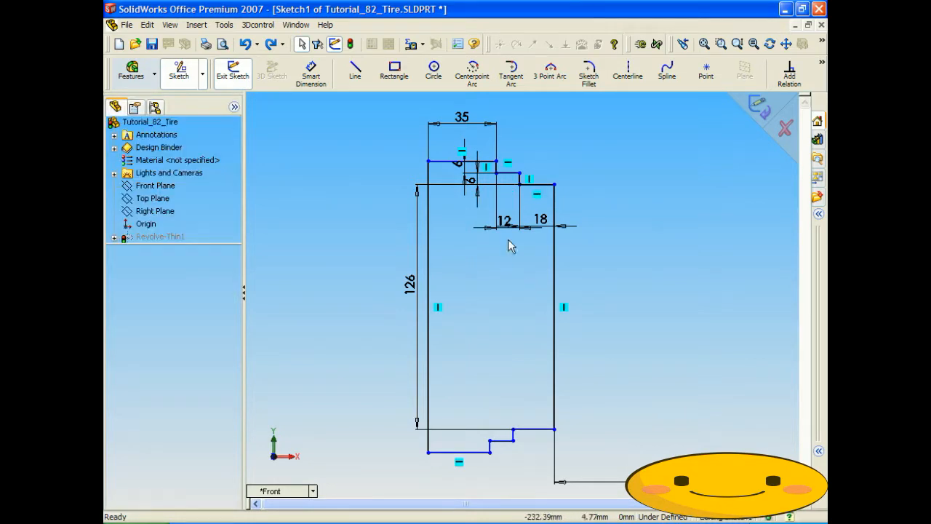
# Fillet the profile's upper outer corner and set the fillet radius to 15 mm
pyautogui.press('z')
pyautogui.press('z')
pyautogui.press('z')
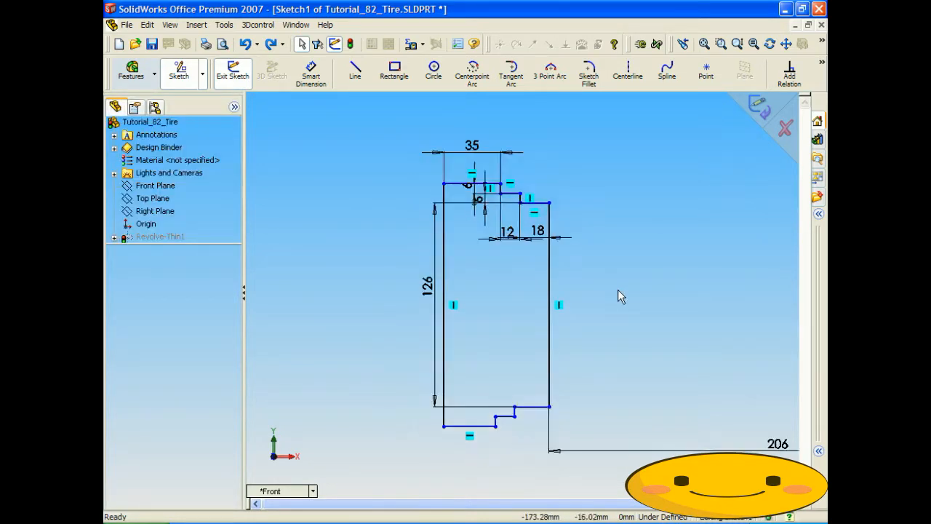
pyautogui.scroll(-2, 643, 314)
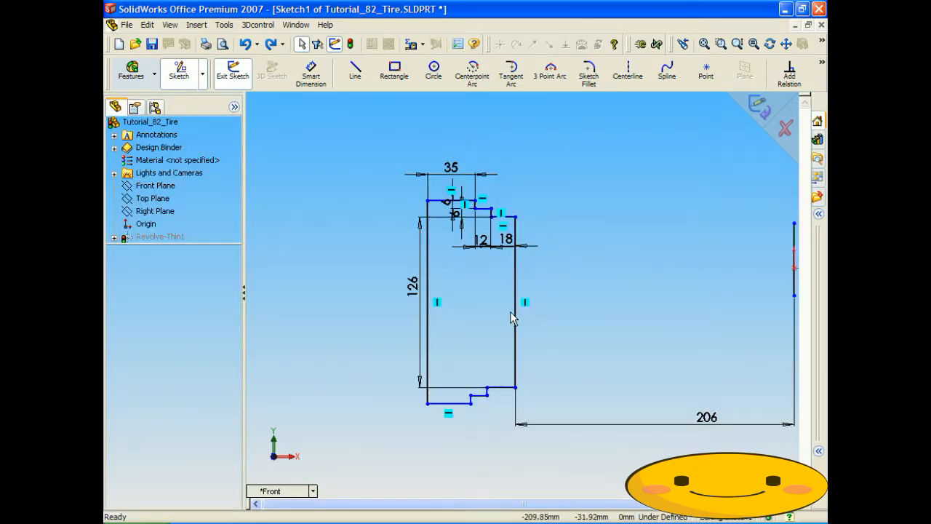
pyautogui.scroll(-3, 447, 286)
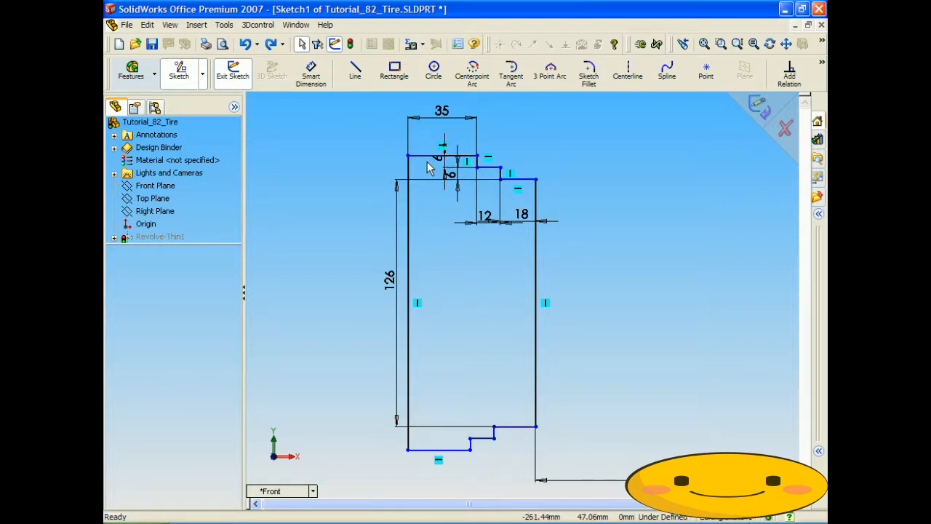
pyautogui.click(589, 71)
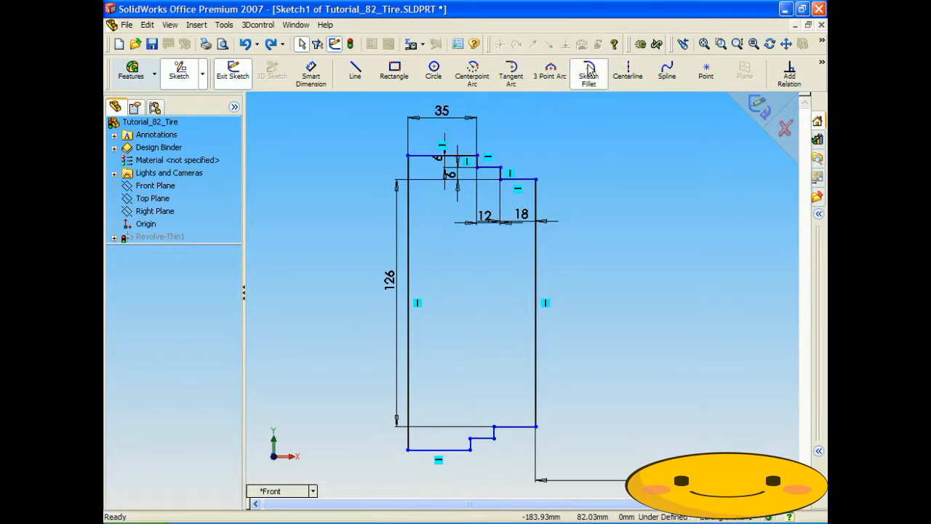
pyautogui.click(426, 156)
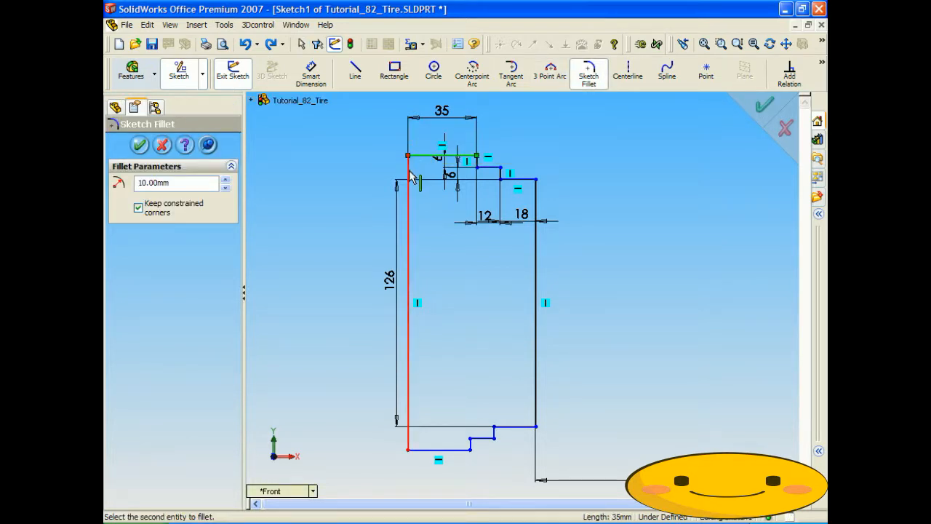
pyautogui.click(408, 178)
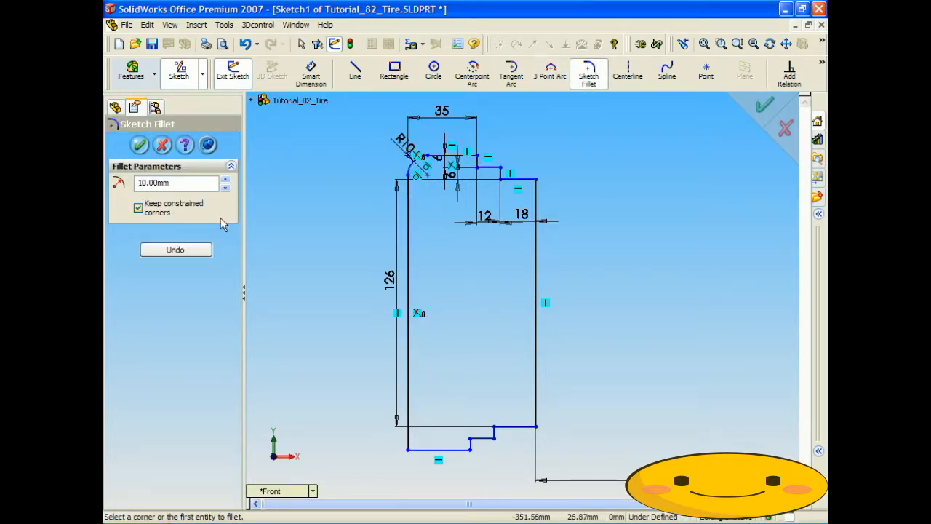
pyautogui.click(161, 145)
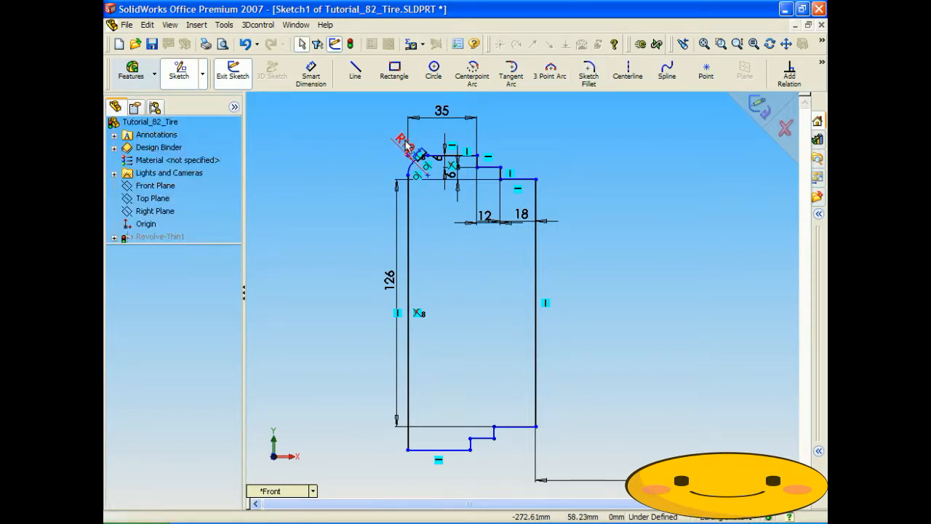
pyautogui.doubleClick(402, 143)
pyautogui.write('5')
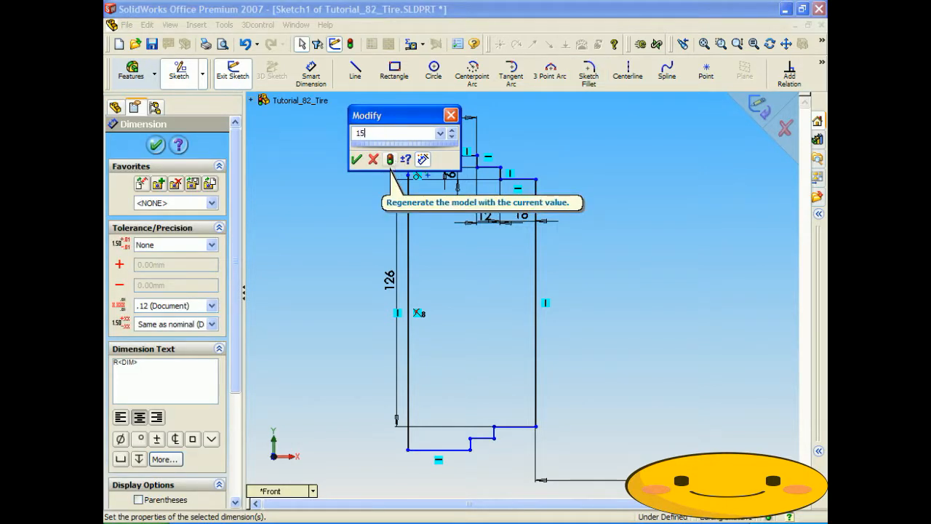
pyautogui.press('Return')
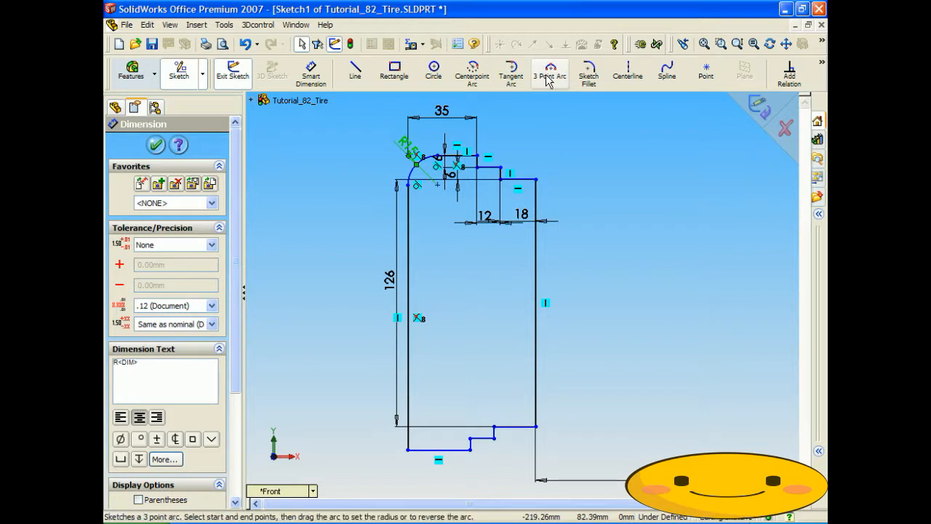
# Fillet the profile's lower outer corner and set the fillet radius to 15 mm
pyautogui.click(589, 73)
pyautogui.click(409, 433)
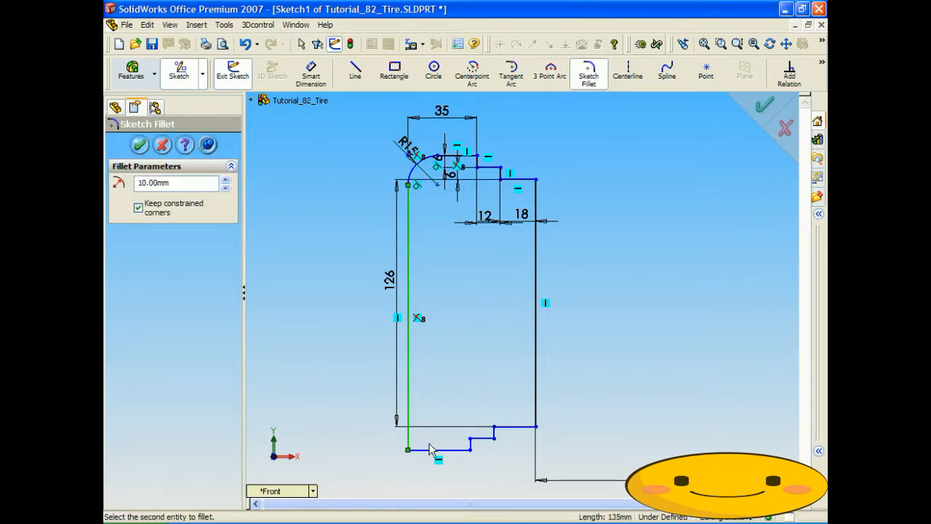
pyautogui.click(431, 451)
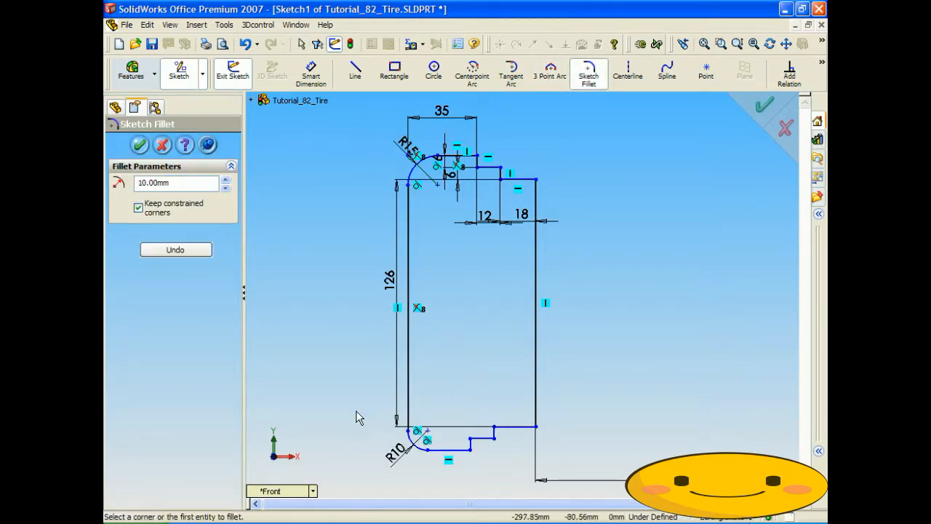
pyautogui.click(139, 145)
pyautogui.doubleClick(395, 454)
pyautogui.write('15')
pyautogui.press('Return')
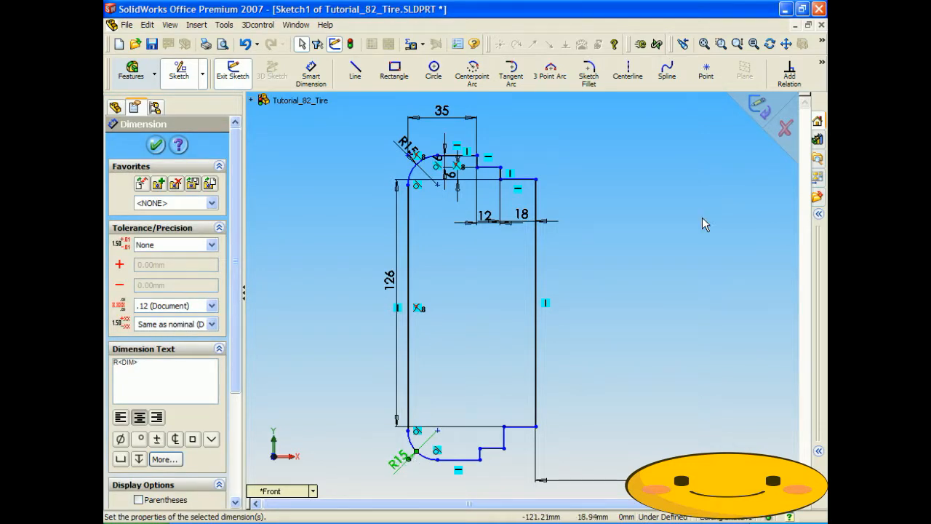
# Exit the profile sketch, rebuild the part anyway, and dismiss the rebuild error report
pyautogui.scroll(-3, 665, 231)
pyautogui.scroll(1, 767, 371)
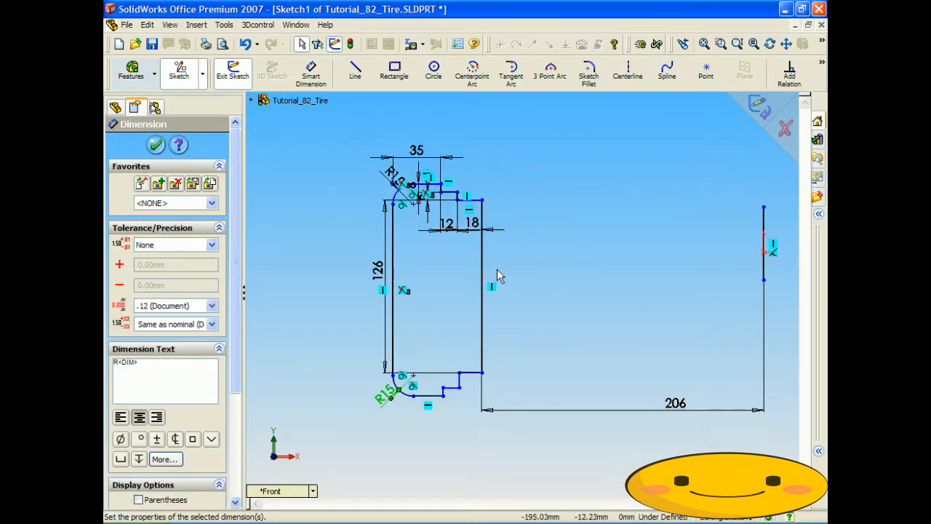
pyautogui.click(760, 109)
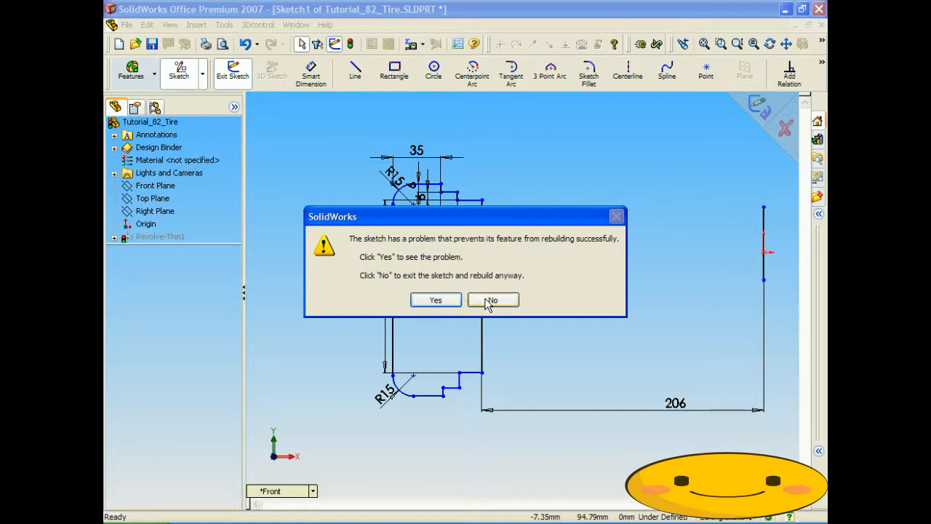
pyautogui.moveTo(474, 219)
pyautogui.mouseDown()
pyautogui.moveTo(665, 210)
pyautogui.moveTo(604, 104)
pyautogui.moveTo(516, 31)
pyautogui.mouseUp()
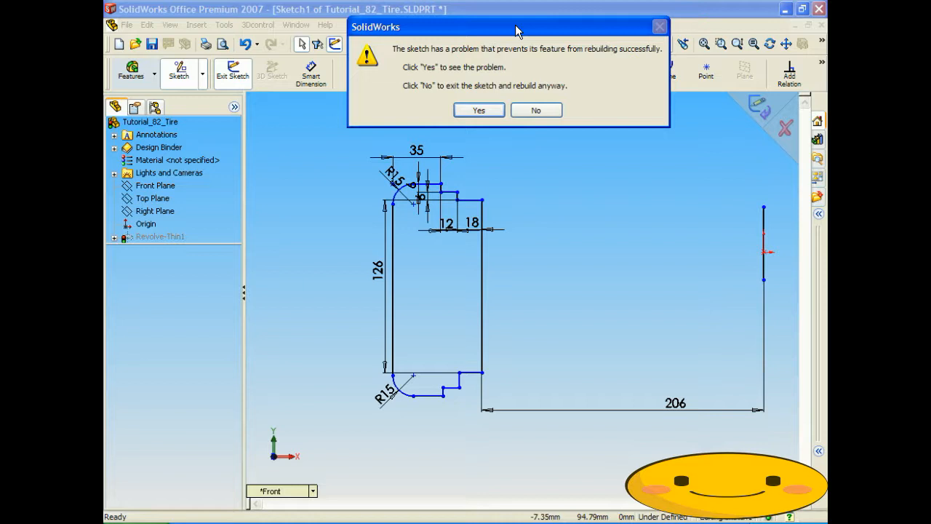
pyautogui.click(536, 111)
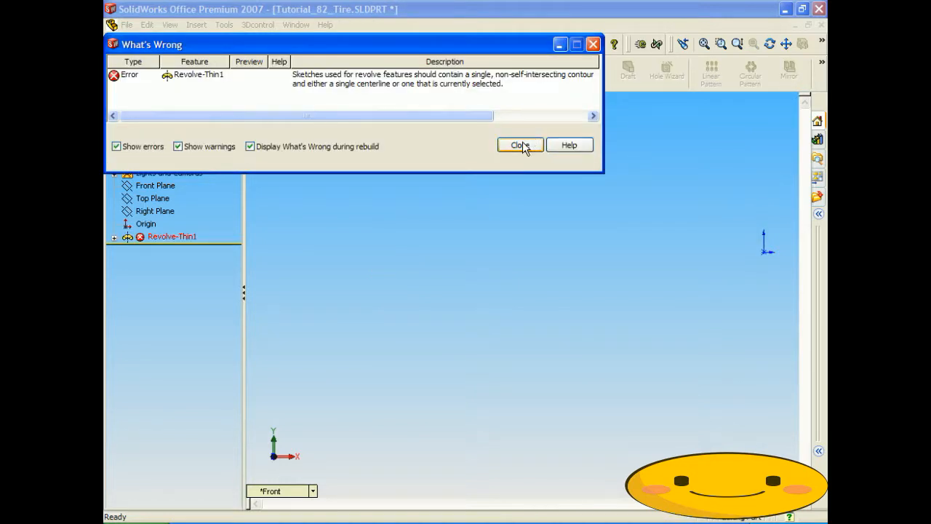
pyautogui.click(521, 145)
# Delete the failed thin revolve feature while keeping its absorbed profile sketch
pyautogui.click(168, 238)
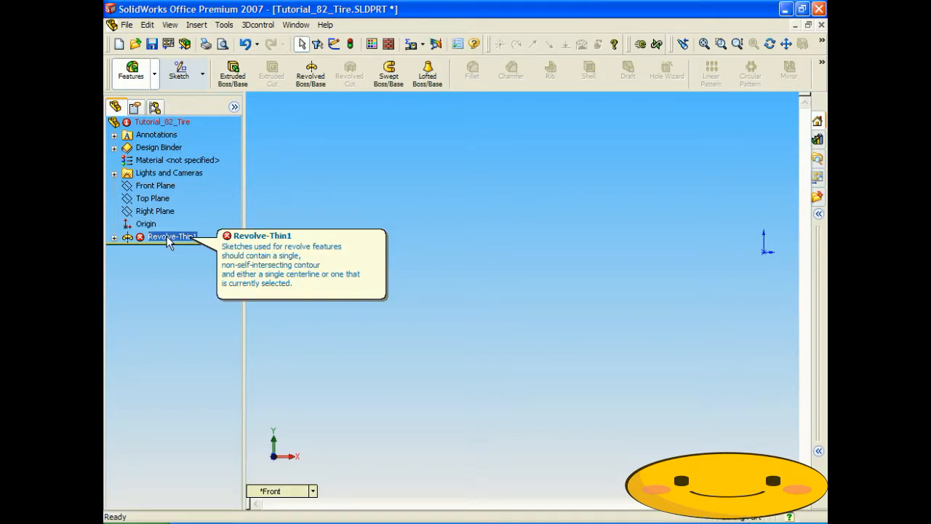
pyautogui.rightClick(169, 240)
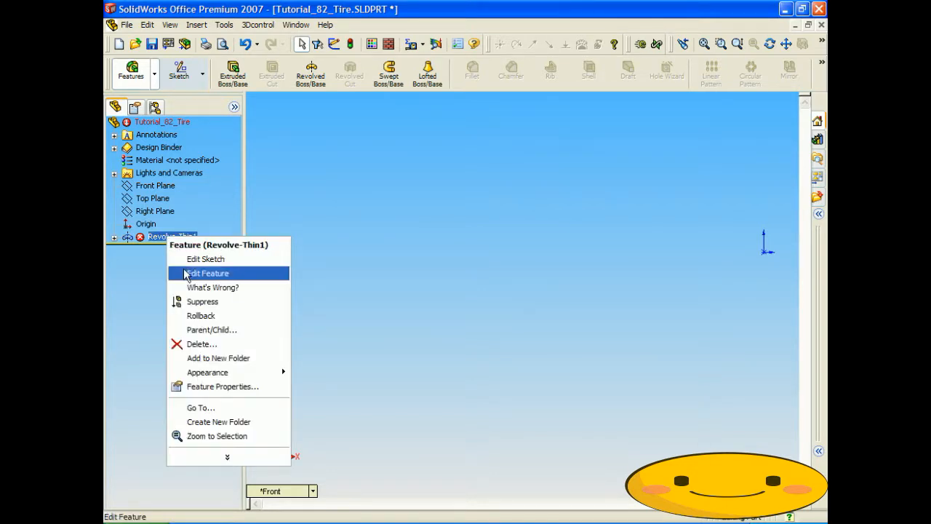
pyautogui.click(212, 345)
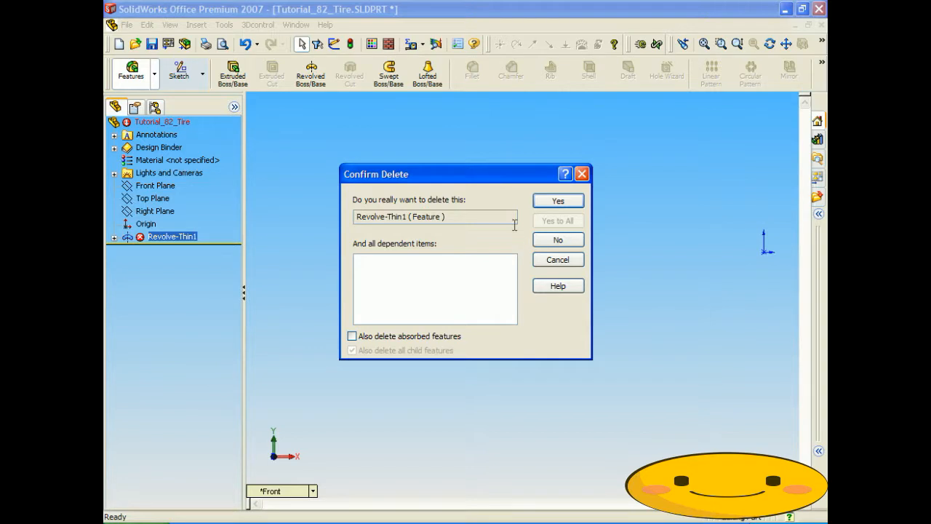
pyautogui.click(550, 204)
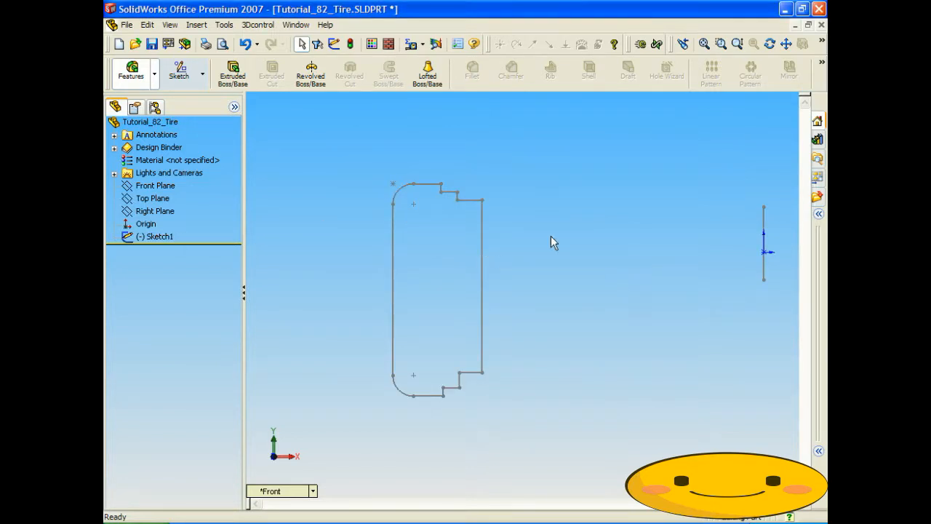
# Revolve the closed tire profile 360 degrees in one direction about the vertical line through the origin, with Thin Feature enabled
pyautogui.click(311, 73)
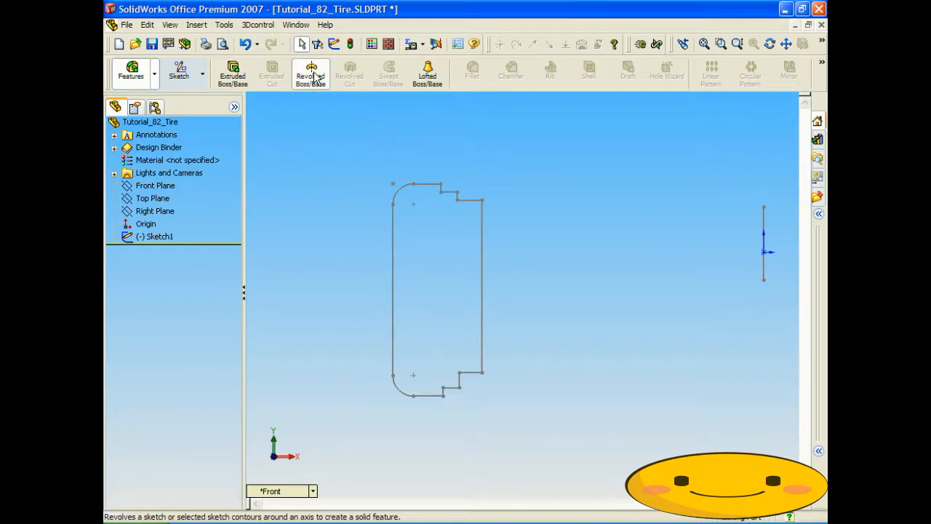
pyautogui.click(764, 217)
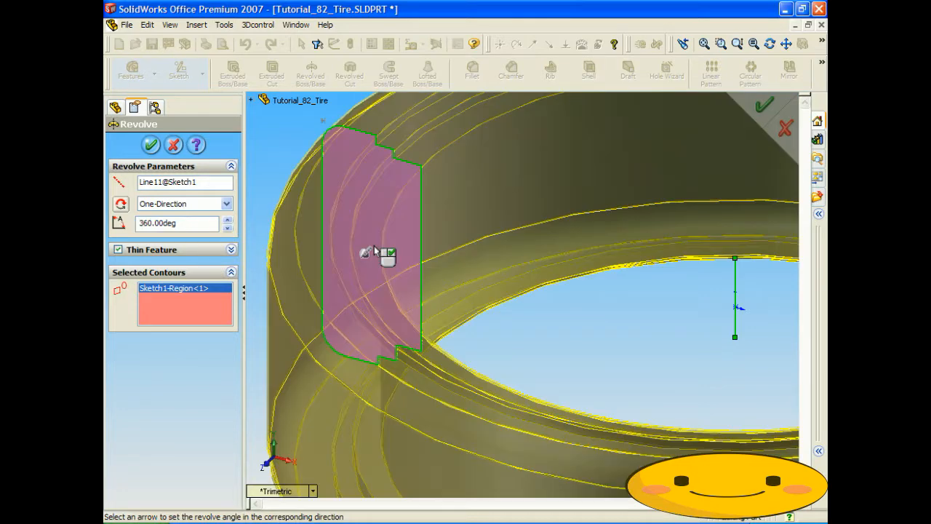
pyautogui.click(151, 145)
pyautogui.click(626, 332)
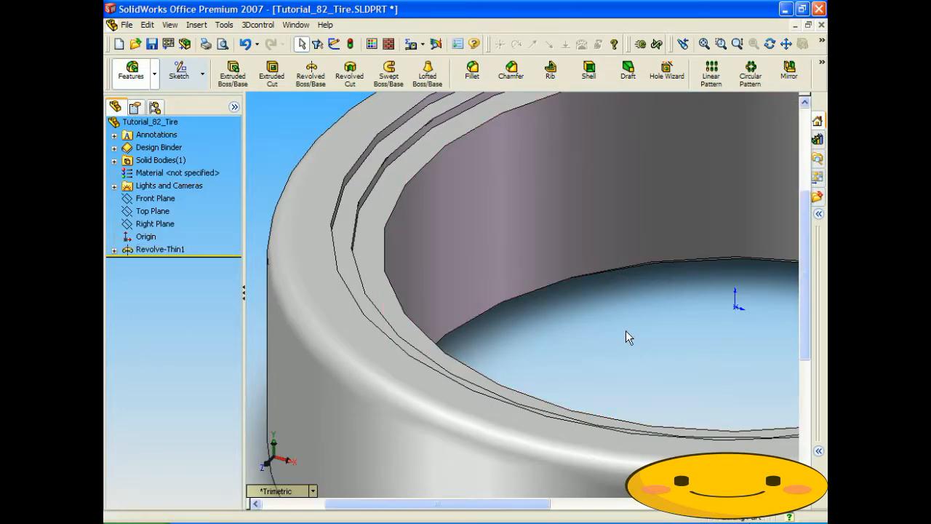
# Examine the revolved tire from several angles, including its stepped inner edges and rounded outer corners
pyautogui.scroll(5, 625, 332)
pyautogui.moveTo(624, 263); pyautogui.dragTo(595, 438, button='middle')
pyautogui.press('Up')
pyautogui.press('Up')
pyautogui.press('Up')
pyautogui.press('Up')
pyautogui.press('Up')
pyautogui.press('Up')
pyautogui.press('Up')
pyautogui.press('Up')
pyautogui.press('Up')
pyautogui.press('Up')
pyautogui.press('Up')
pyautogui.press('Up')
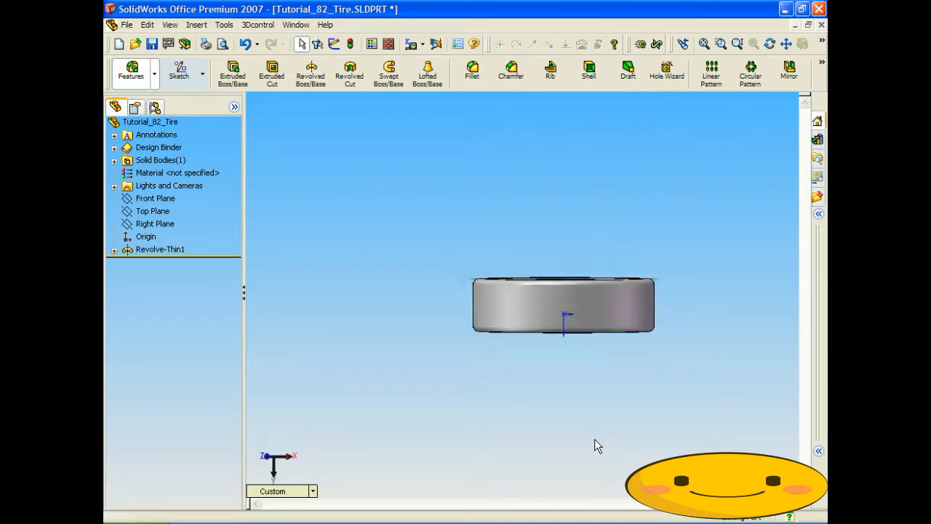
pyautogui.press('Up')
pyautogui.press('Up')
pyautogui.press('Up')
pyautogui.press('Up')
pyautogui.press('Up')
pyautogui.press('Up')
pyautogui.press('Up')
pyautogui.press('Up')
pyautogui.press('Up')
pyautogui.press('Up')
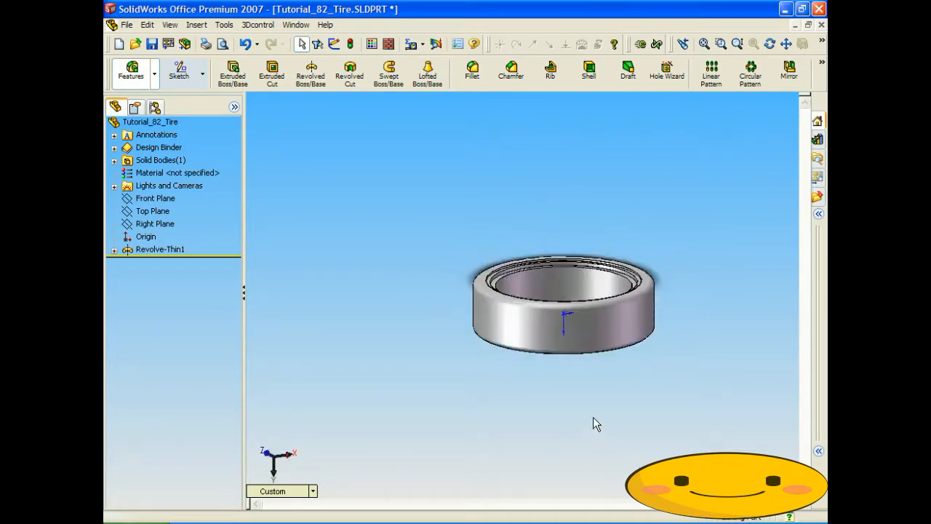
pyautogui.scroll(-3, 545, 320)
pyautogui.scroll(-1, 544, 320)
pyautogui.press('Left')
pyautogui.press('Left')
pyautogui.press('Left')
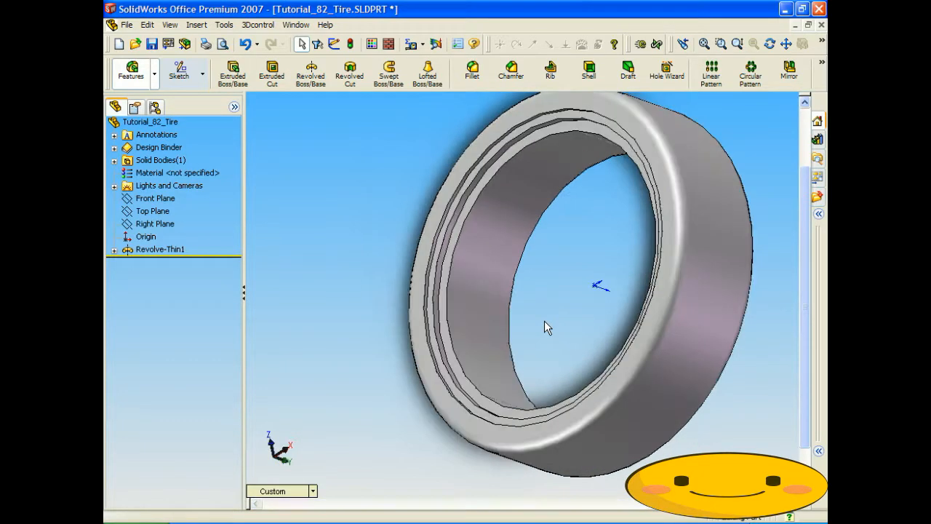
pyautogui.press('Right')
pyautogui.press('Right')
pyautogui.press('Right')
pyautogui.press('Right')
pyautogui.press('Right')
pyautogui.press('Right')
pyautogui.press('Right')
pyautogui.press('Left')
pyautogui.press('Left')
pyautogui.press('Left')
pyautogui.press('Left')
pyautogui.press('Left')
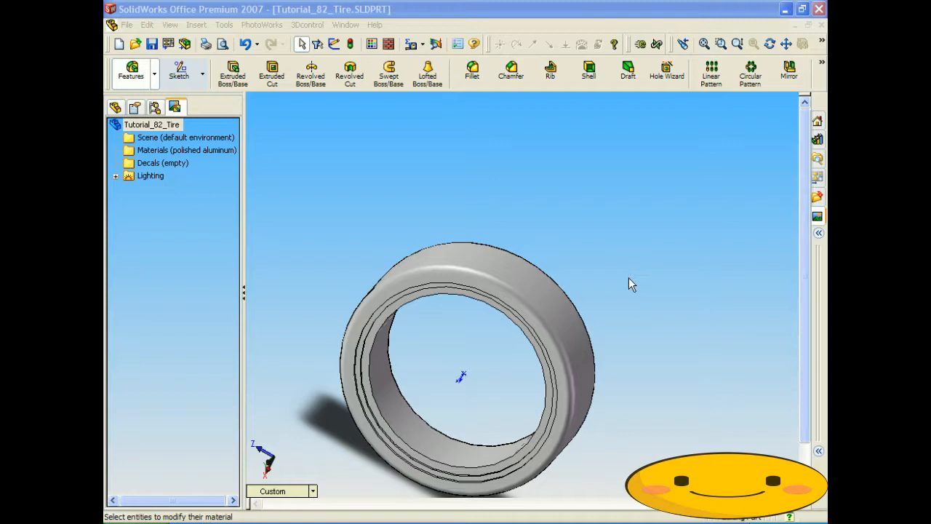
pyautogui.moveTo(619, 283); pyautogui.dragTo(564, 270, button='middle')
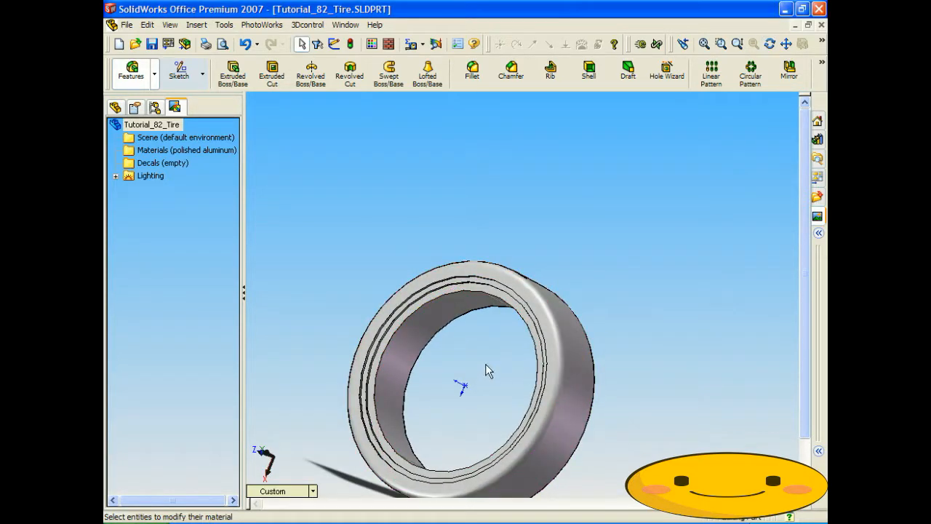
pyautogui.scroll(3, 485, 363)
pyautogui.scroll(-2, 487, 386)
pyautogui.moveTo(484, 285); pyautogui.dragTo(532, 297, button='middle')
pyautogui.press('Escape')
pyautogui.moveTo(388, 232); pyautogui.dragTo(350, 271, button='middle')
pyautogui.moveTo(531, 343); pyautogui.dragTo(585, 299, button='middle')
pyautogui.moveTo(513, 267); pyautogui.dragTo(466, 296, button='middle')
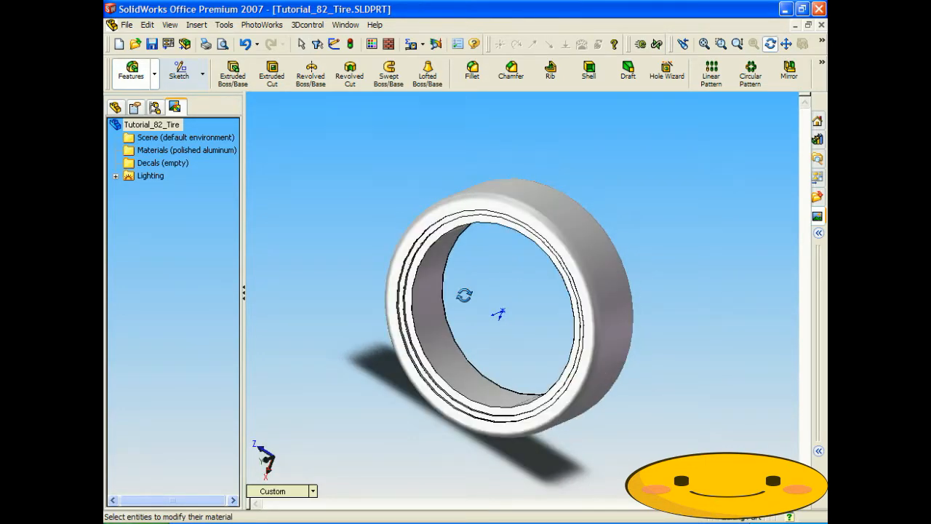
pyautogui.press('Escape')
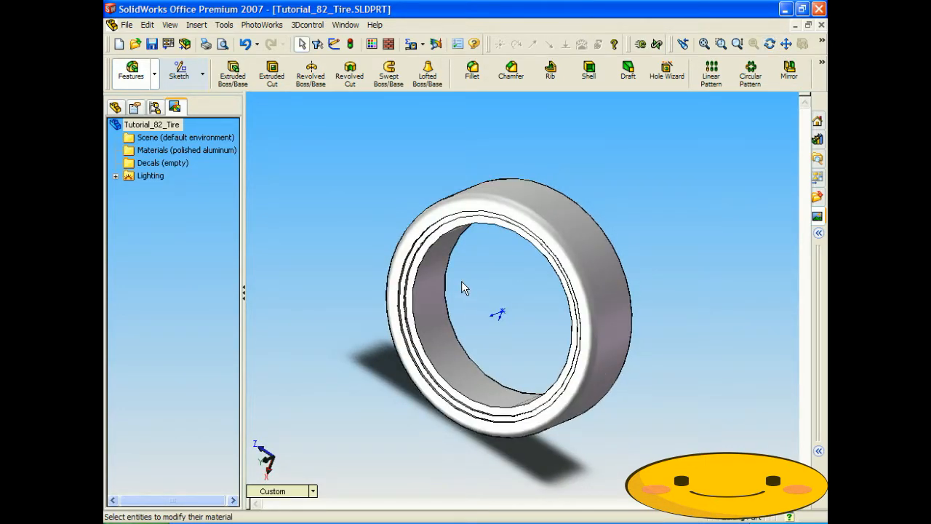
pyautogui.click(371, 43)
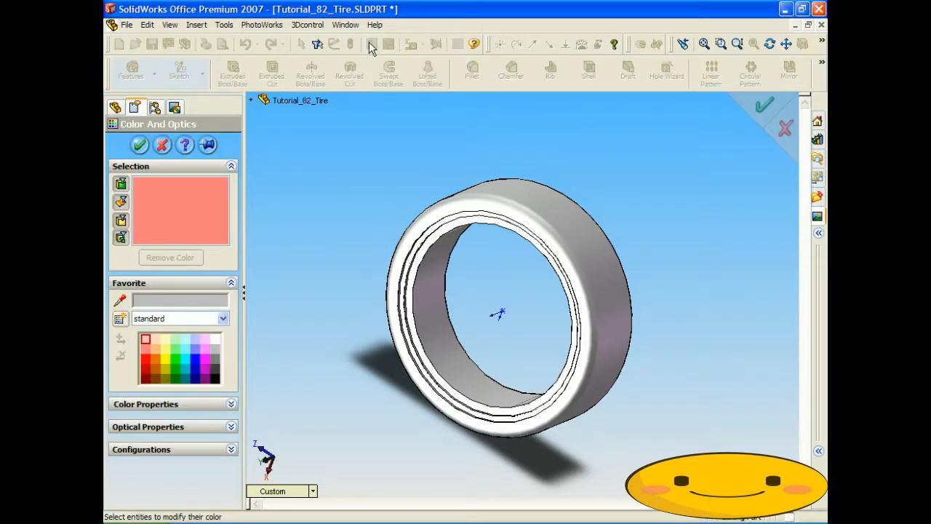
pyautogui.click(217, 379)
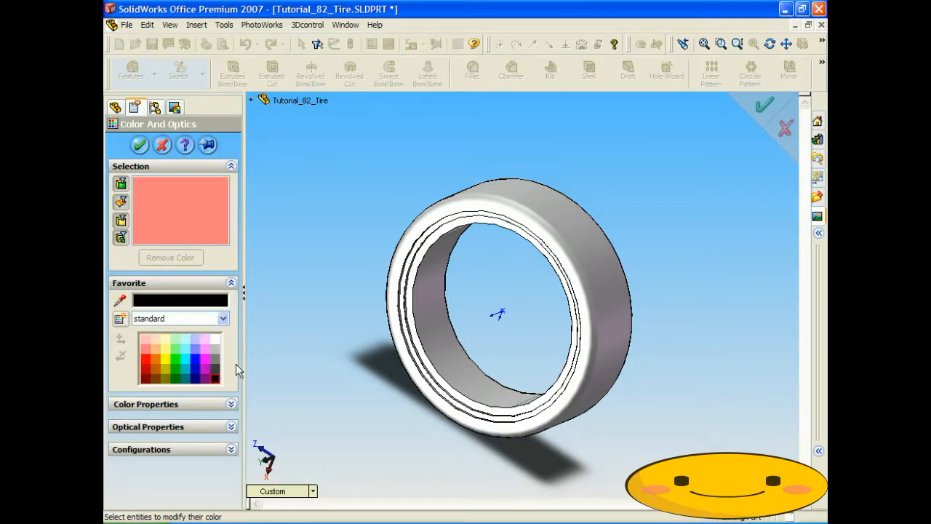
pyautogui.click(542, 205)
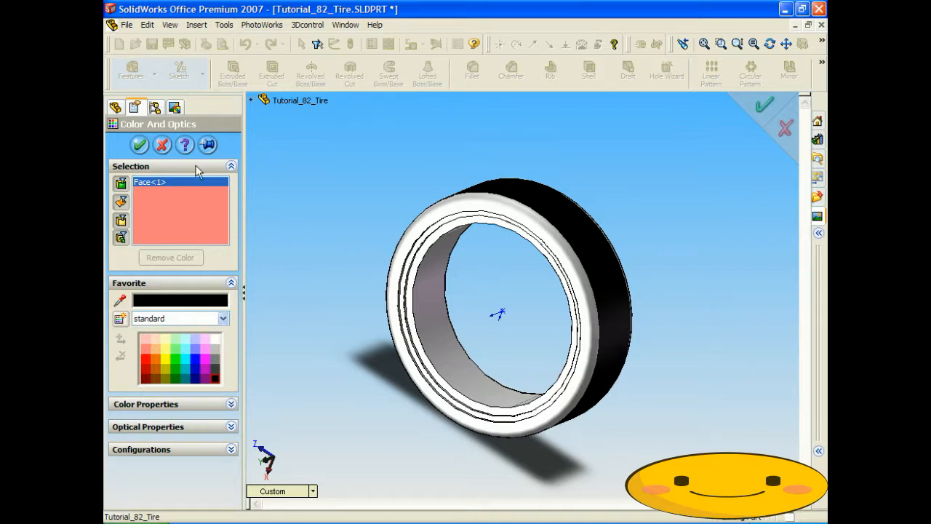
pyautogui.click(162, 146)
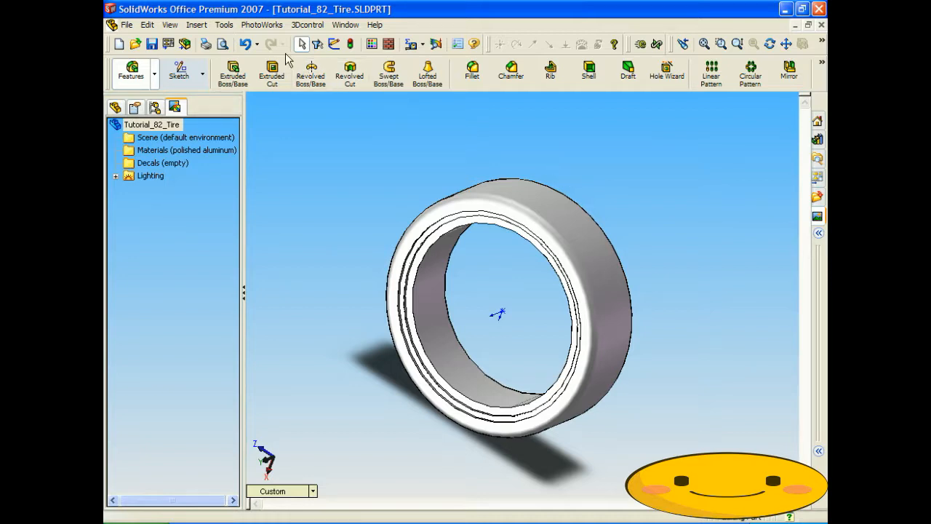
# Check in the add-ins list whether PhotoWorks is active
pyautogui.click(226, 25)
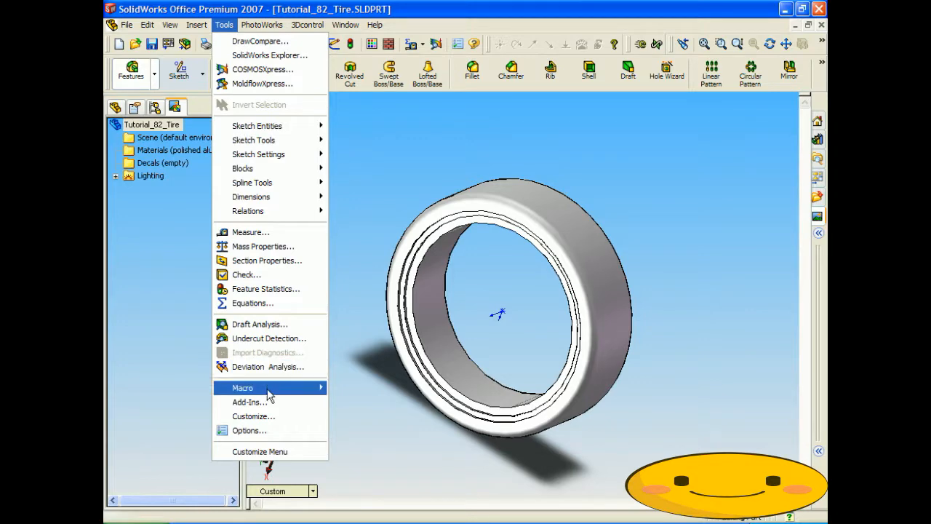
pyautogui.click(247, 401)
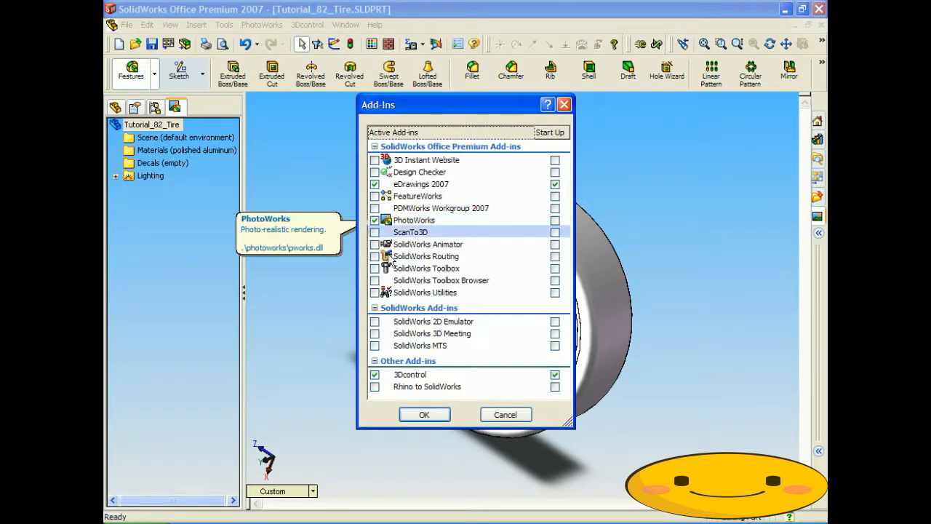
pyautogui.click(424, 414)
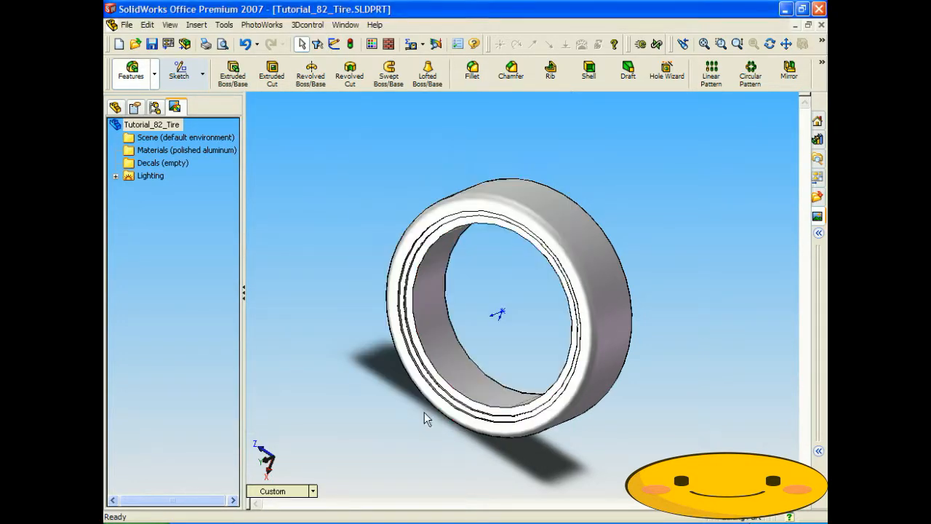
# Apply the PhotoWorks tire tread material from the Rubber textures to the tire's outer cylindrical face
pyautogui.click(817, 217)
pyautogui.moveTo(802, 171); pyautogui.dragTo(805, 145)
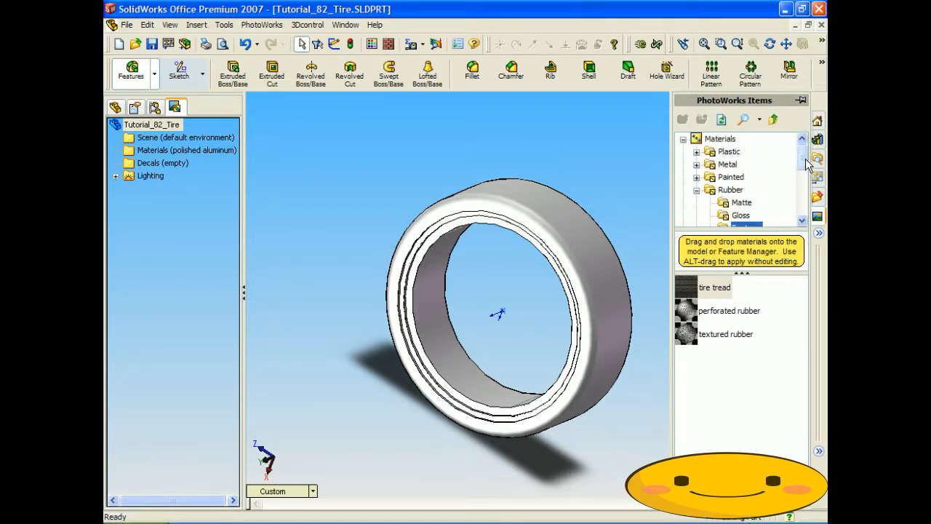
pyautogui.moveTo(803, 161); pyautogui.dragTo(804, 172)
pyautogui.click(691, 288)
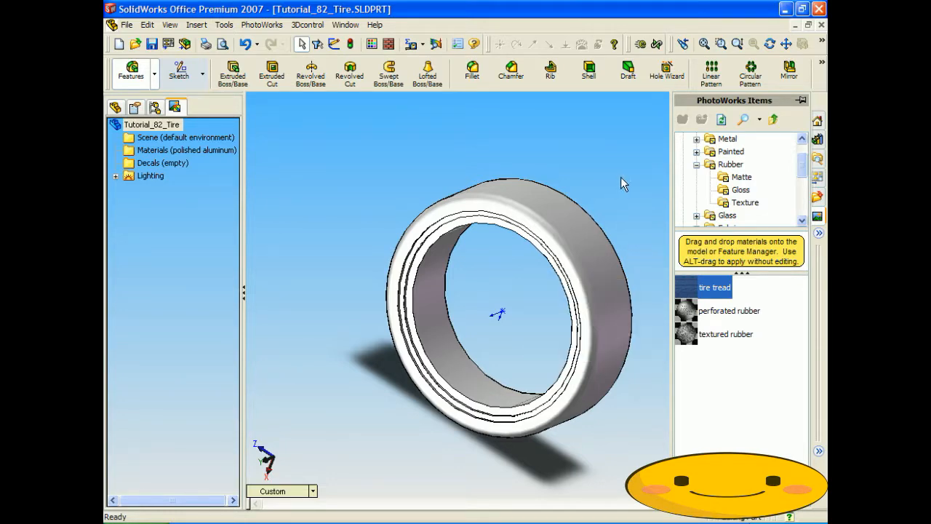
pyautogui.moveTo(621, 182); pyautogui.dragTo(599, 182, button='middle')
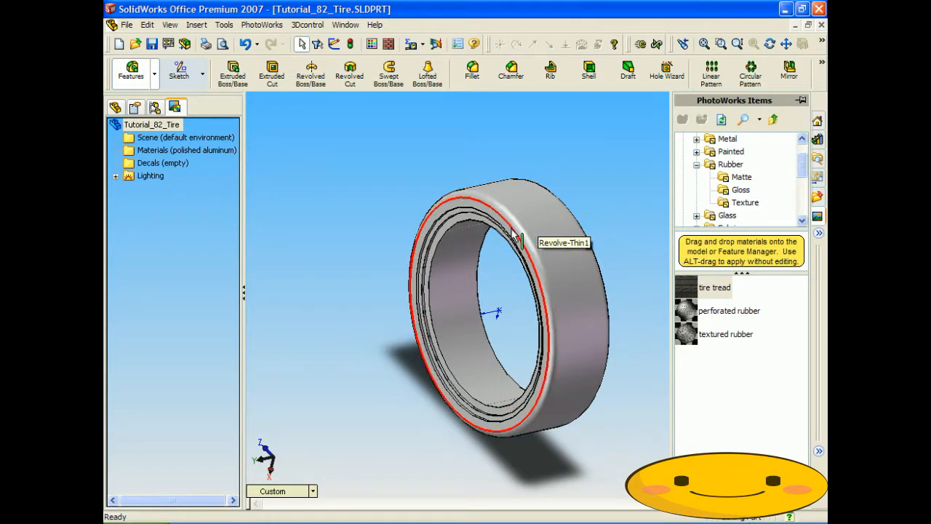
pyautogui.moveTo(594, 205); pyautogui.dragTo(598, 168, button='middle')
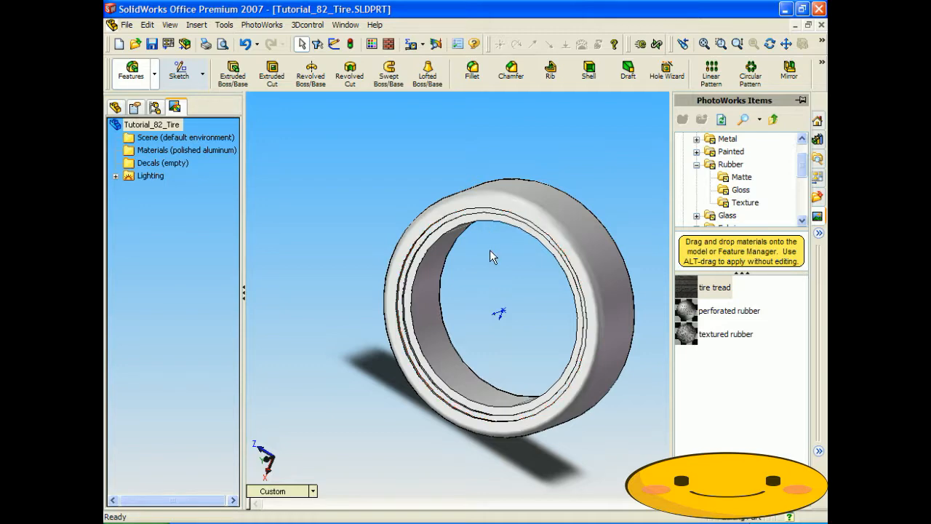
pyautogui.scroll(-5, 495, 229)
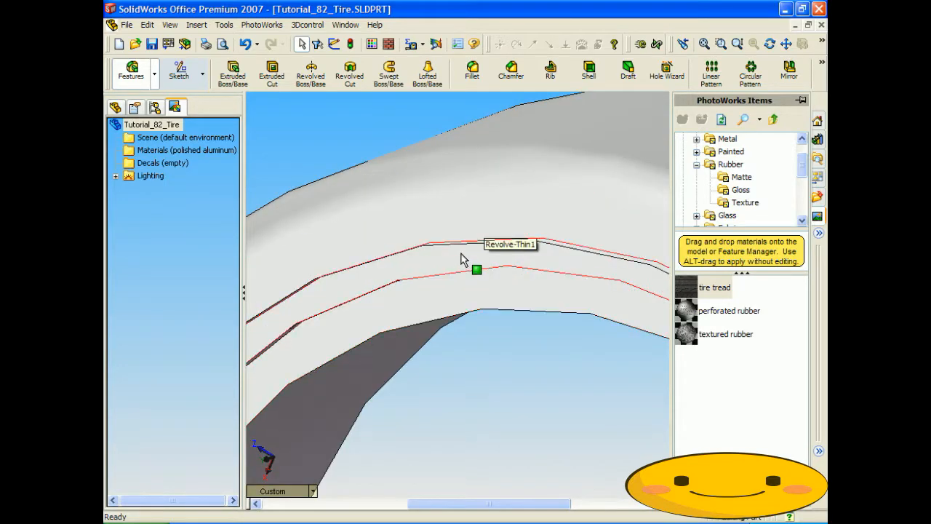
pyautogui.scroll(1, 480, 240)
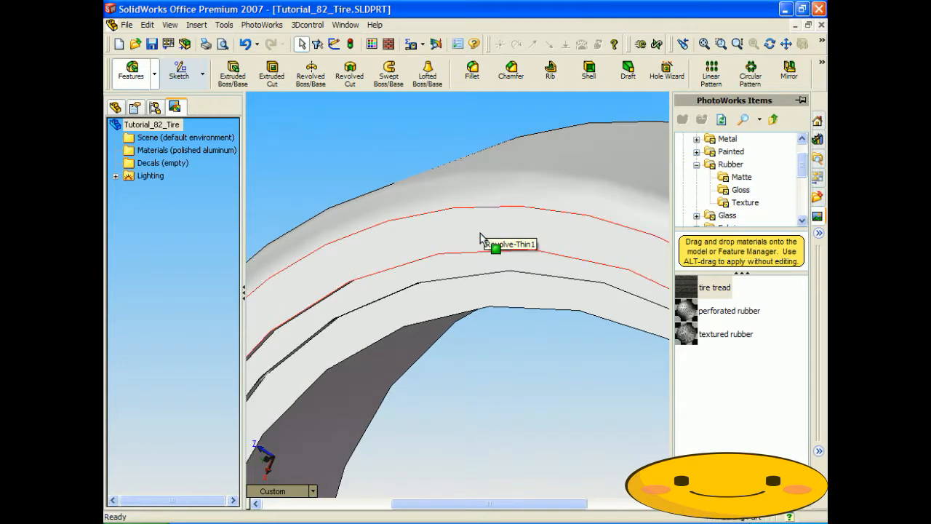
pyautogui.scroll(3, 480, 244)
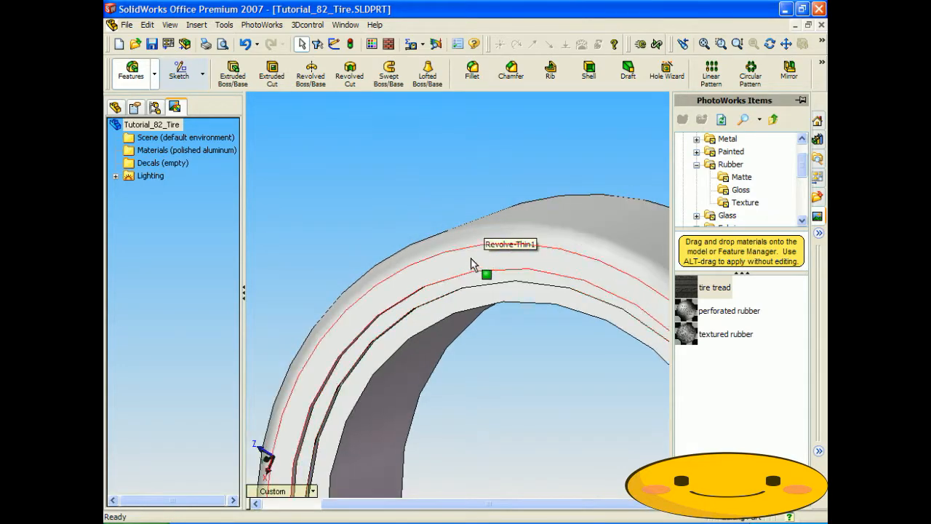
pyautogui.scroll(4, 575, 271)
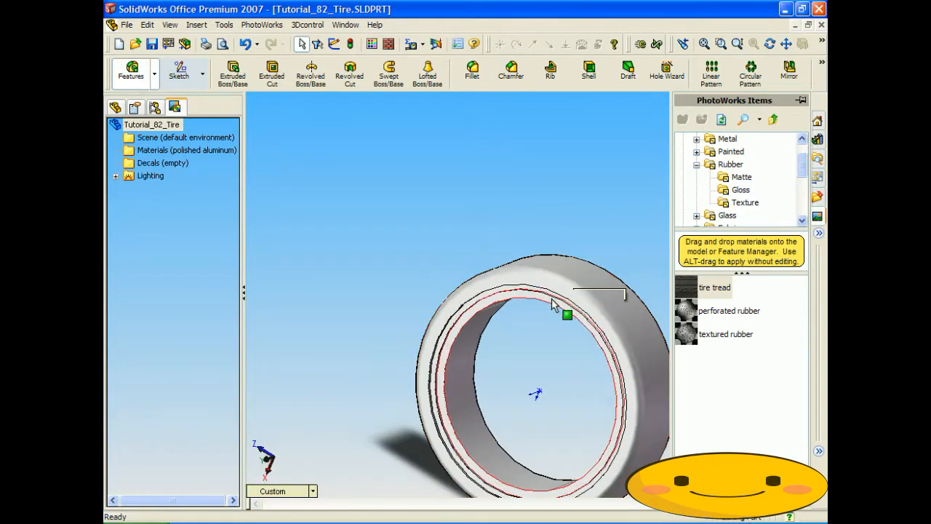
pyautogui.moveTo(586, 310)
pyautogui.mouseDown(button='middle')
pyautogui.moveTo(560, 306)
pyautogui.moveTo(574, 314)
pyautogui.mouseUp(button='middle')
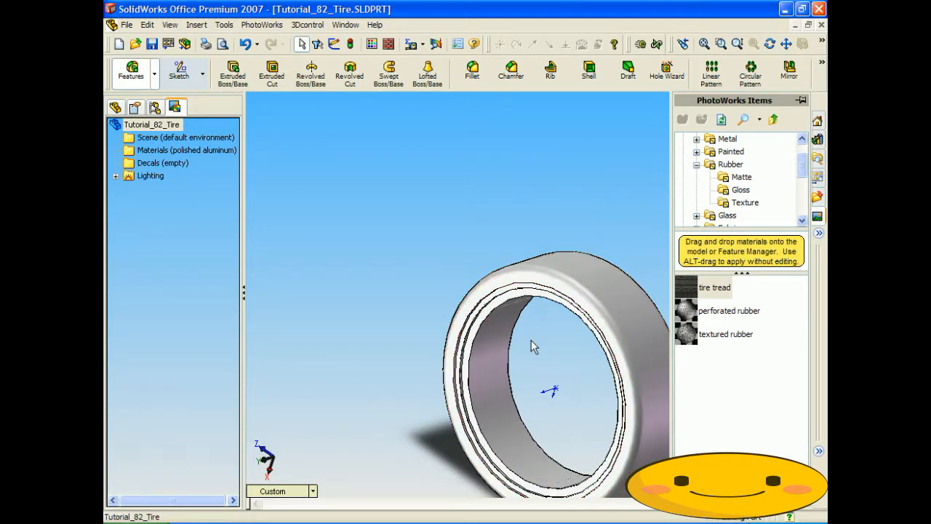
pyautogui.moveTo(687, 292); pyautogui.dragTo(607, 287)
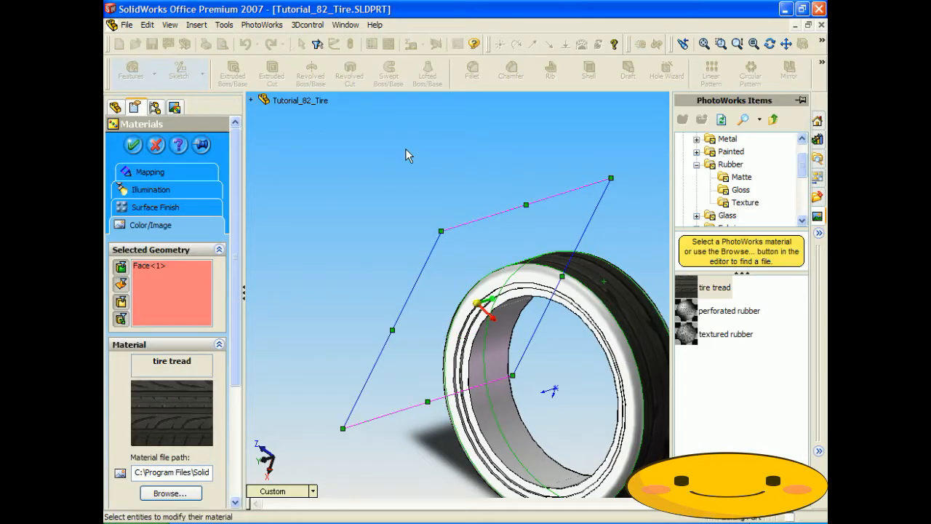
# Shrink the tire tread texture mapping on the outer cylindrical face to match the tread width, and accept the material
pyautogui.moveTo(551, 281); pyautogui.dragTo(448, 320, button='middle')
pyautogui.scroll(-3, 441, 328)
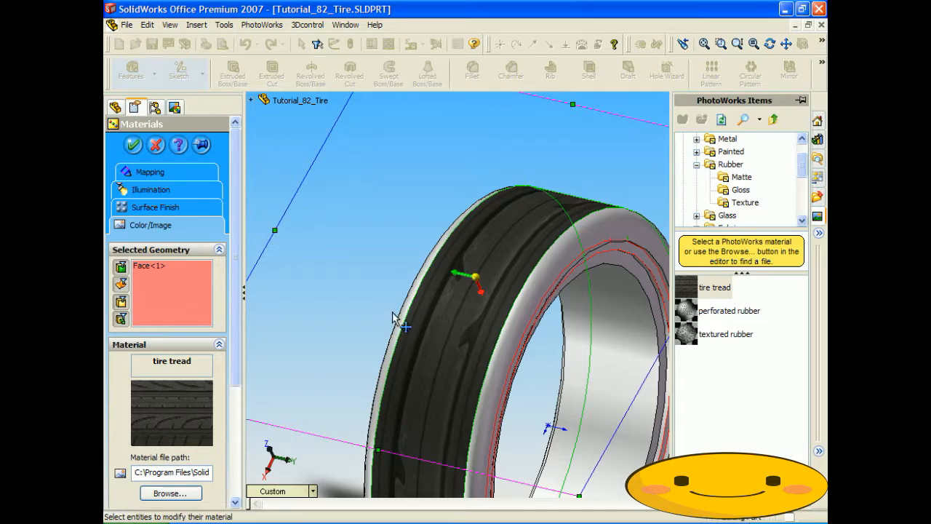
pyautogui.scroll(3, 396, 313)
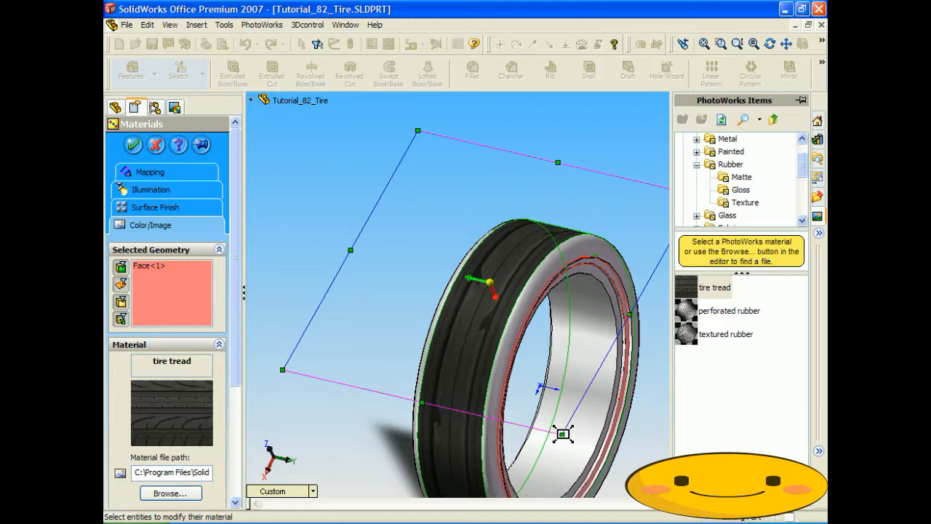
pyautogui.moveTo(563, 434); pyautogui.dragTo(465, 305)
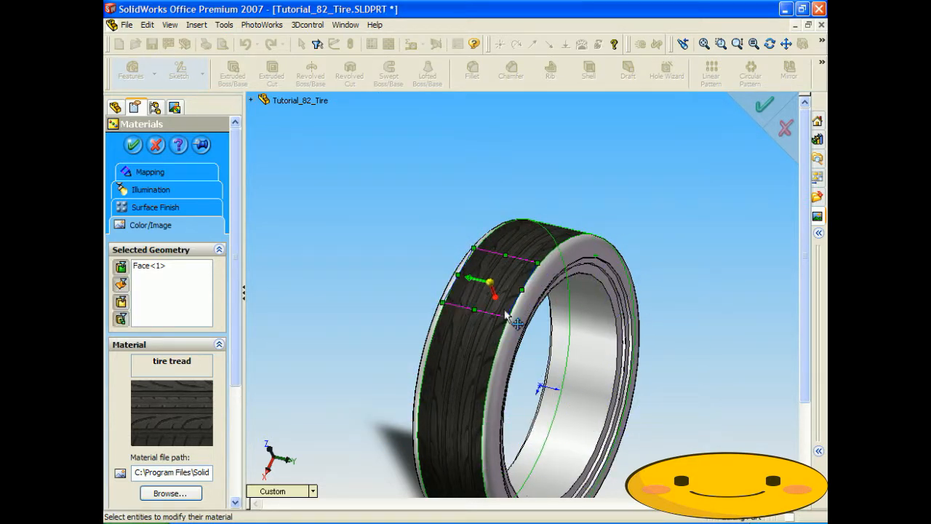
pyautogui.scroll(-3, 507, 314)
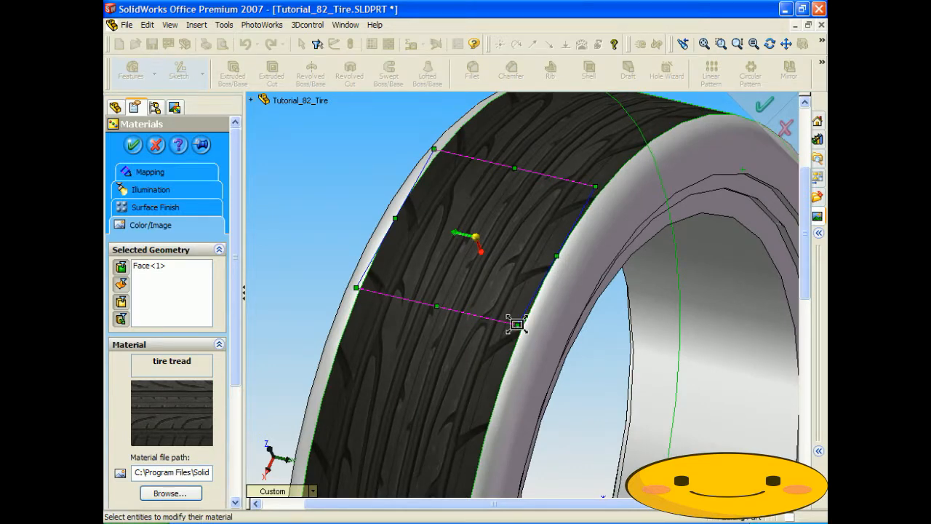
pyautogui.moveTo(517, 325); pyautogui.dragTo(517, 323)
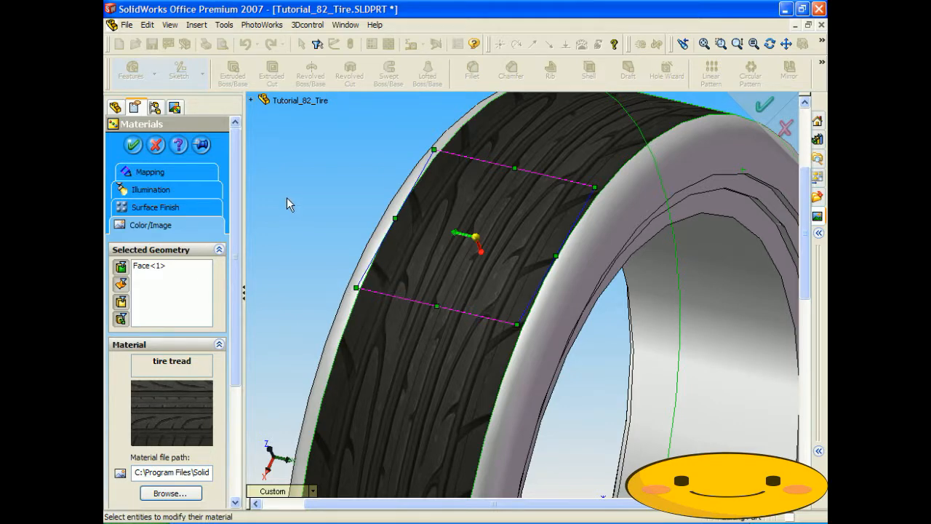
pyautogui.click(133, 145)
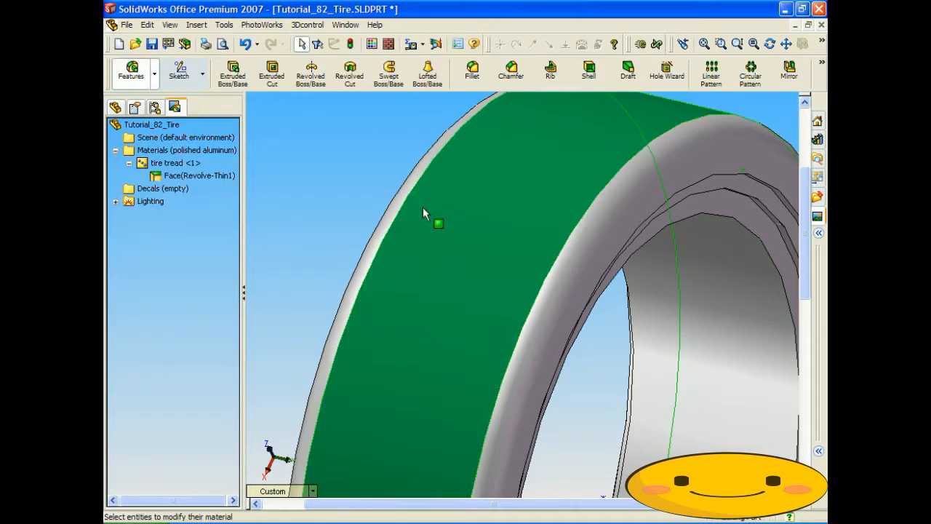
pyautogui.click(314, 188)
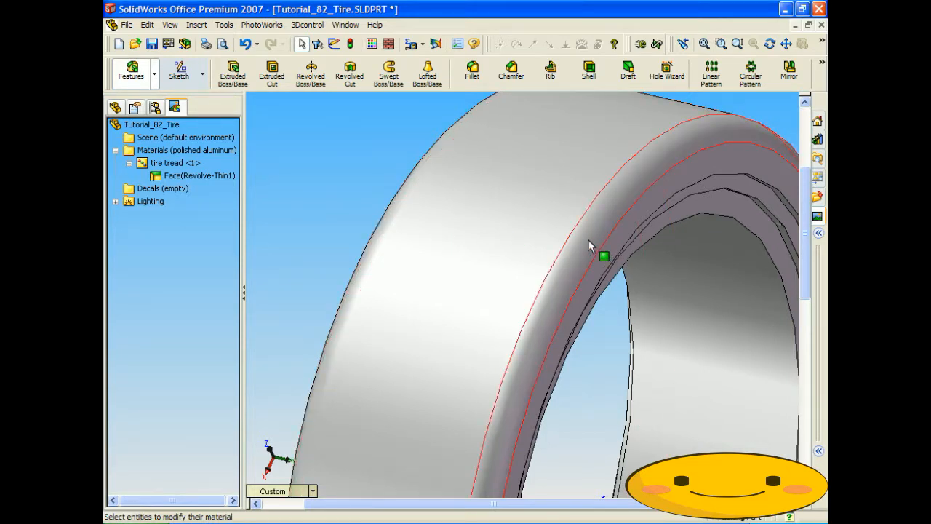
# Apply the tire tread material to the rounded shoulder face on one side of the tire
pyautogui.click(817, 216)
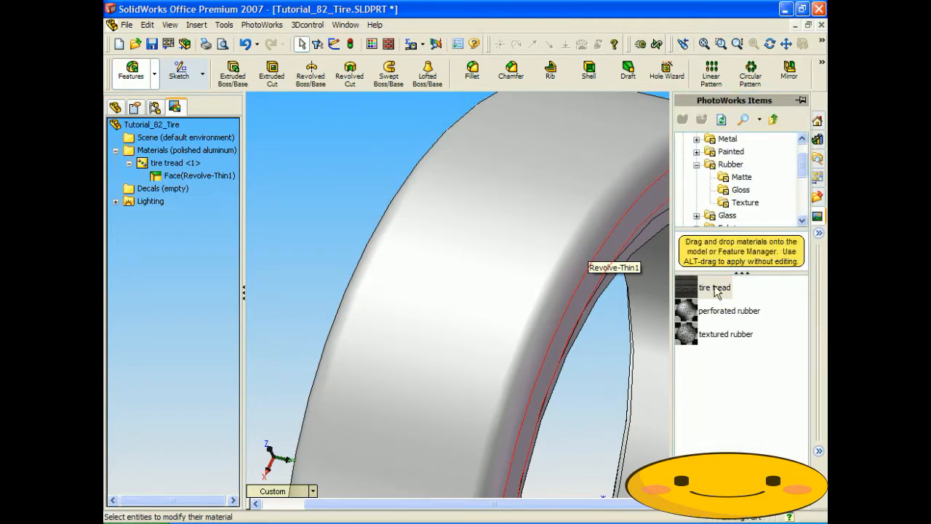
pyautogui.moveTo(692, 291); pyautogui.dragTo(566, 271)
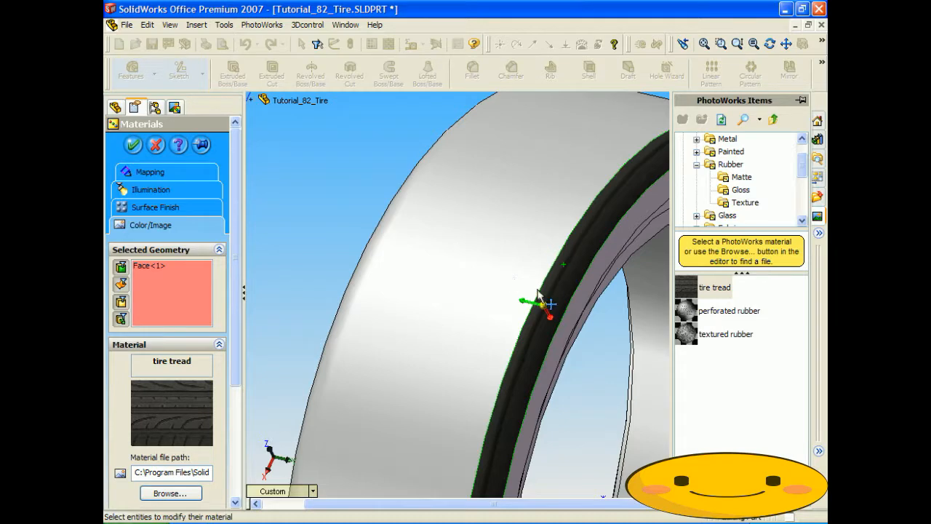
pyautogui.click(133, 146)
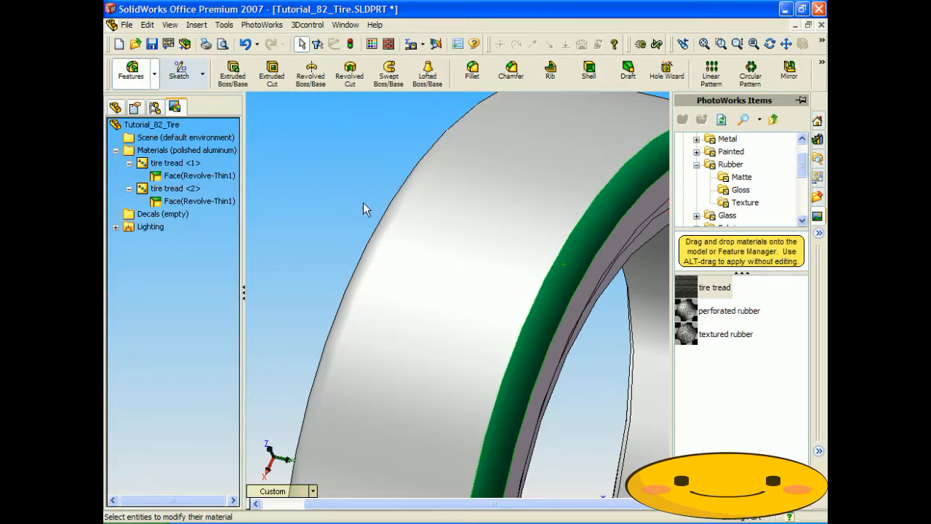
pyautogui.click(363, 203)
# Apply the tire tread material to the rounded shoulder face on the opposite side of the tire
pyautogui.scroll(3, 363, 203)
pyautogui.moveTo(363, 203); pyautogui.dragTo(443, 234, button='middle')
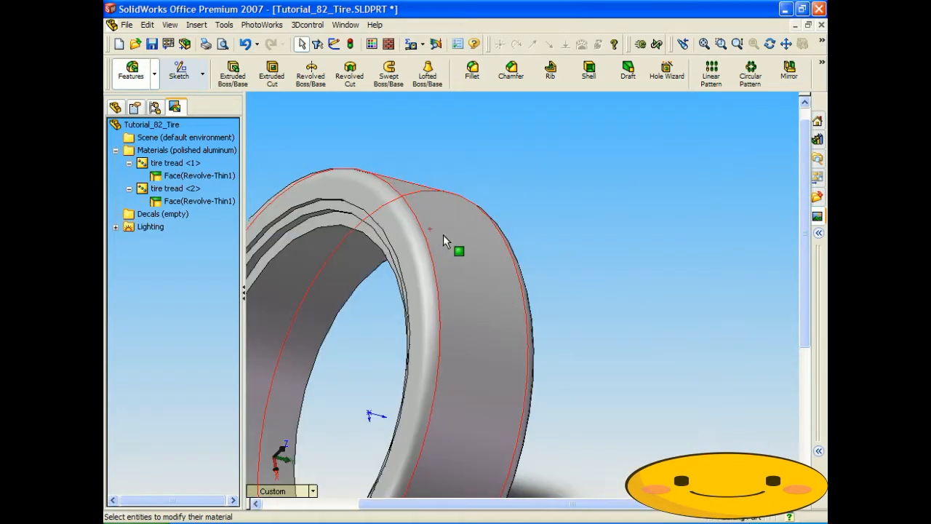
pyautogui.click(817, 216)
pyautogui.moveTo(700, 287); pyautogui.dragTo(425, 271)
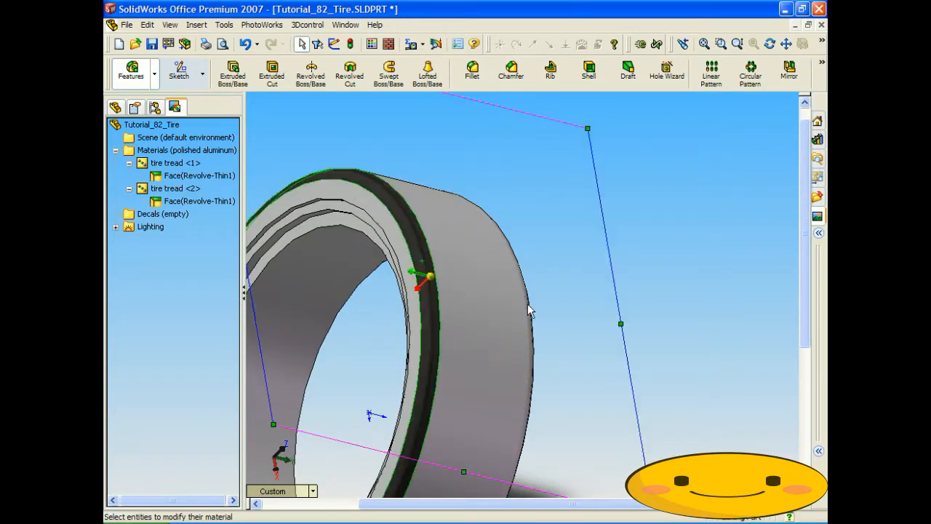
pyautogui.click(133, 145)
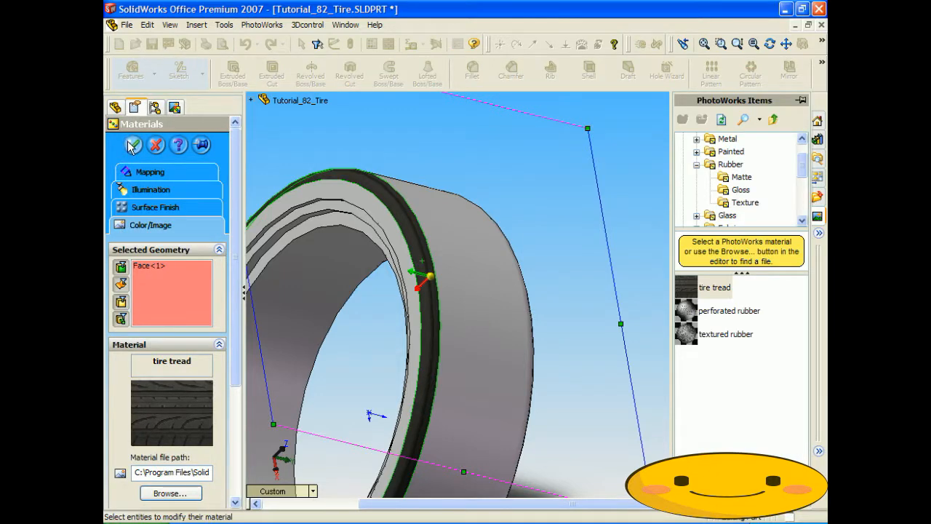
# Apply the tire tread material to the flat sidewall face beside that shoulder and shrink its texture mapping to a small rectangle
pyautogui.moveTo(468, 297); pyautogui.dragTo(400, 240)
pyautogui.click(819, 234)
pyautogui.moveTo(701, 292); pyautogui.dragTo(396, 226)
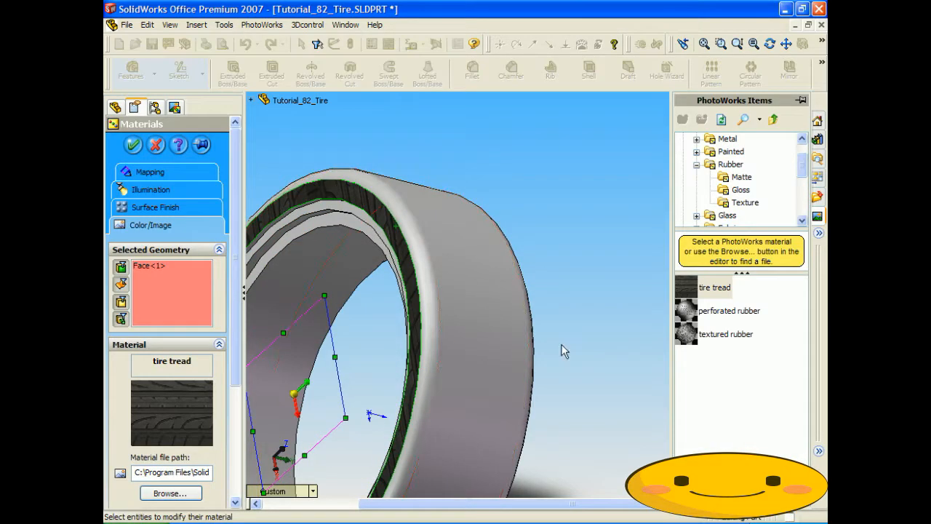
pyautogui.moveTo(574, 284); pyautogui.dragTo(644, 285, button='middle')
pyautogui.scroll(2, 368, 375)
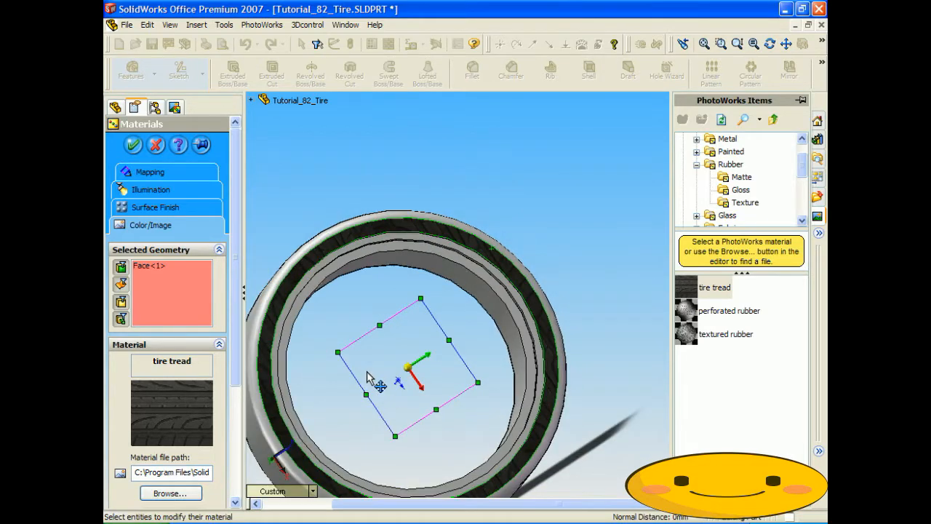
pyautogui.scroll(-3, 368, 372)
pyautogui.scroll(1, 350, 309)
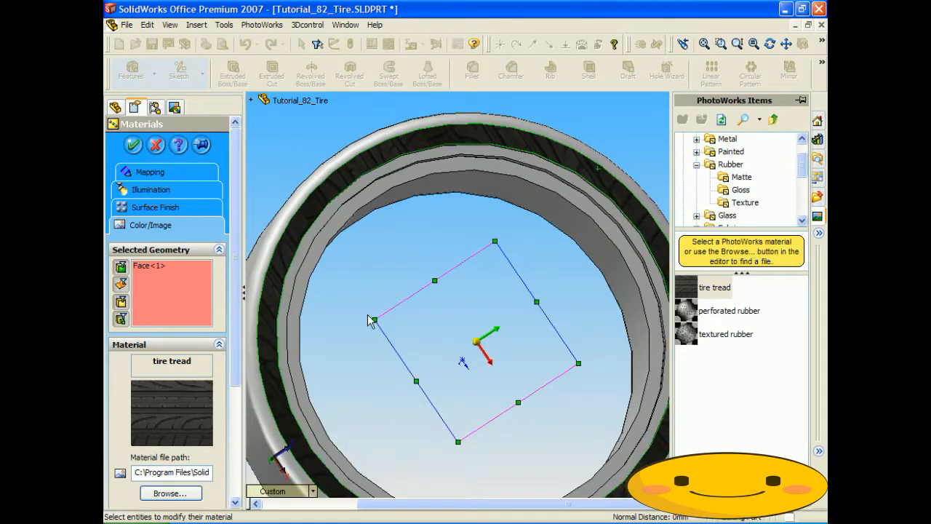
pyautogui.moveTo(373, 318); pyautogui.dragTo(543, 354)
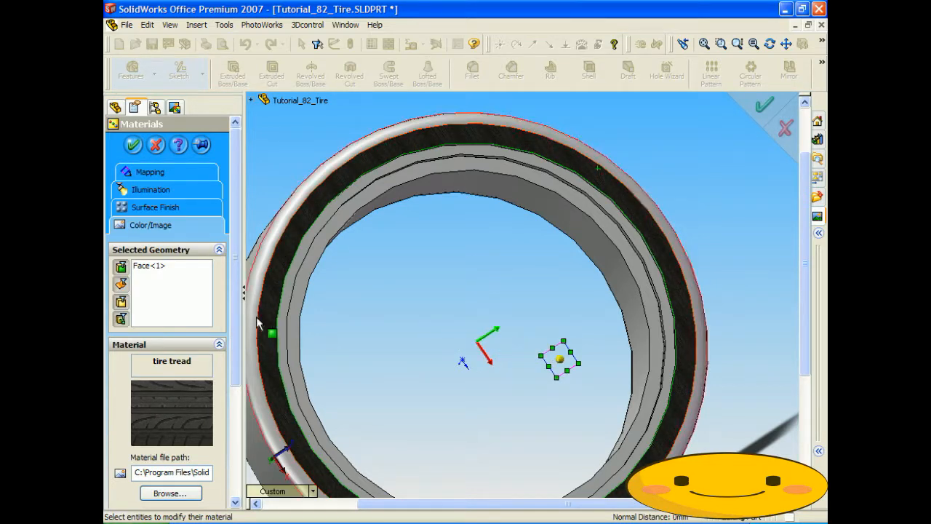
pyautogui.scroll(-8, 274, 294)
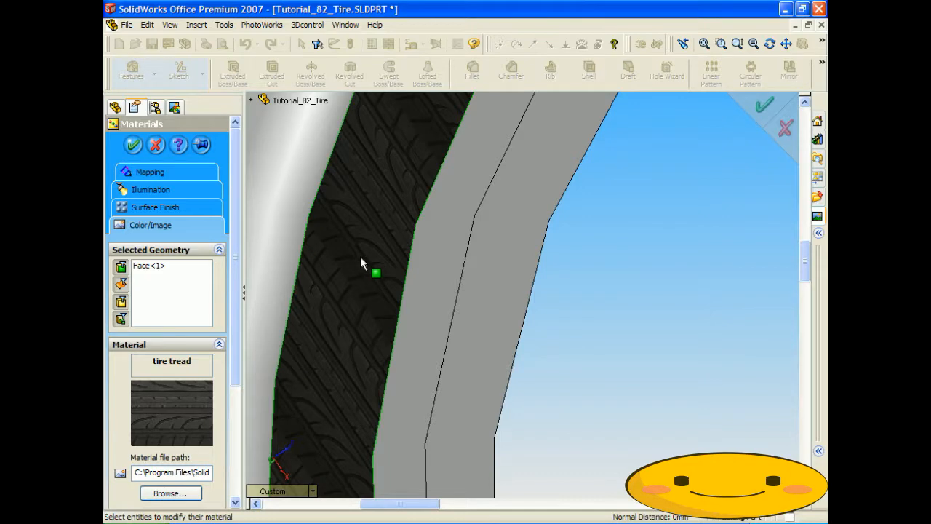
pyautogui.scroll(6, 647, 369)
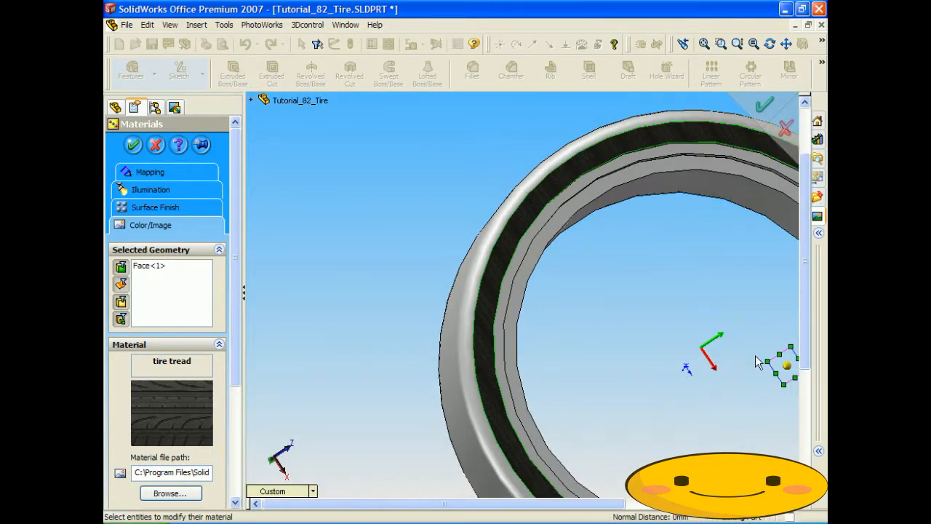
# Shrink the sidewall's texture mapping further for a very fine pattern, and accept the material
pyautogui.moveTo(774, 364); pyautogui.dragTo(812, 362)
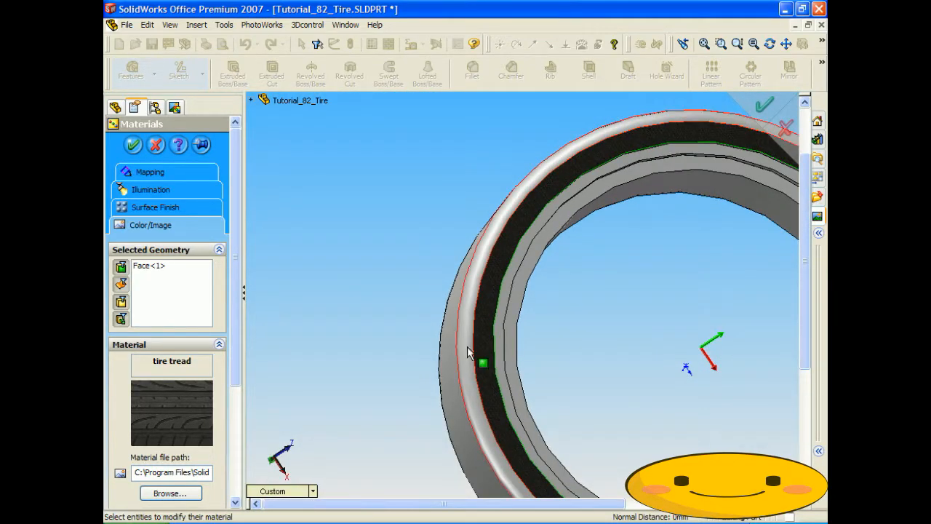
pyautogui.scroll(-8, 468, 352)
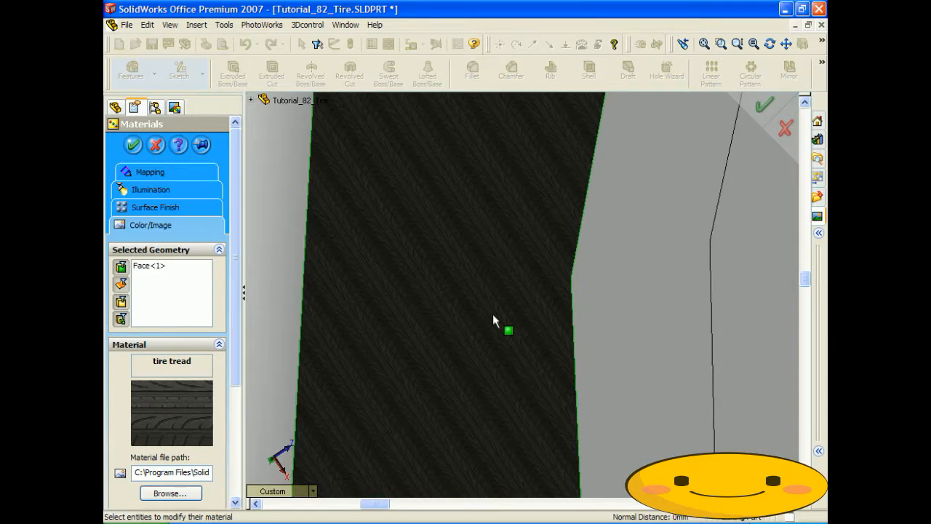
pyautogui.scroll(6, 492, 314)
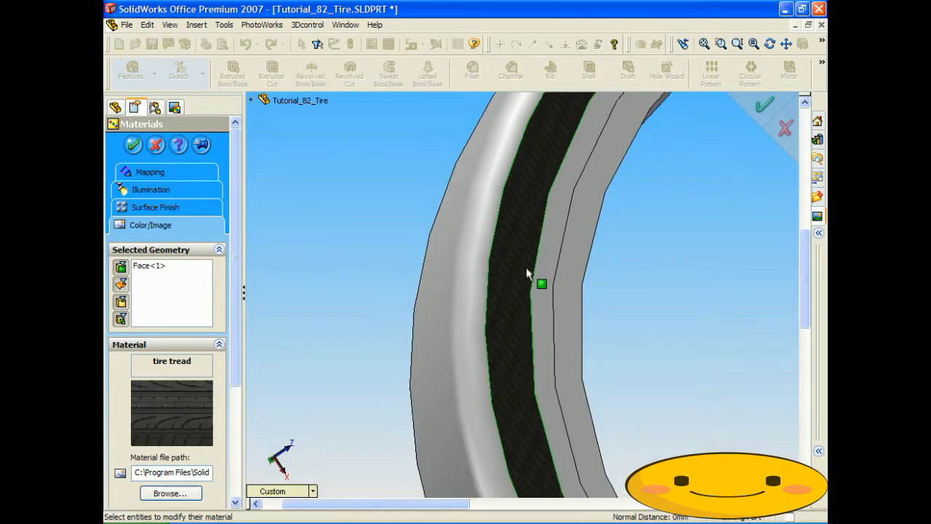
pyautogui.scroll(3, 526, 267)
pyautogui.moveTo(672, 264)
pyautogui.mouseDown(button='middle')
pyautogui.moveTo(589, 254)
pyautogui.moveTo(681, 256)
pyautogui.moveTo(609, 255)
pyautogui.moveTo(623, 280)
pyautogui.mouseUp(button='middle')
pyautogui.scroll(3, 527, 255)
pyautogui.moveTo(526, 253); pyautogui.dragTo(526, 307, button='middle')
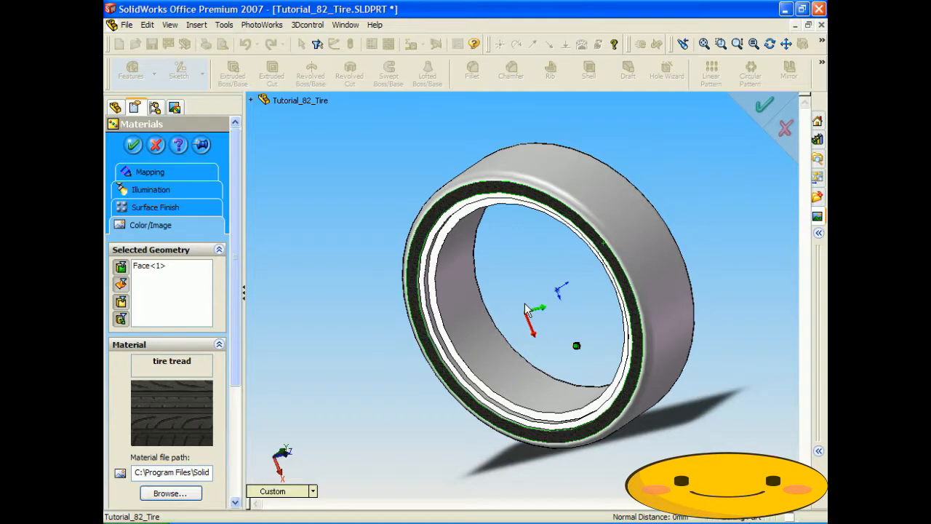
pyautogui.click(133, 145)
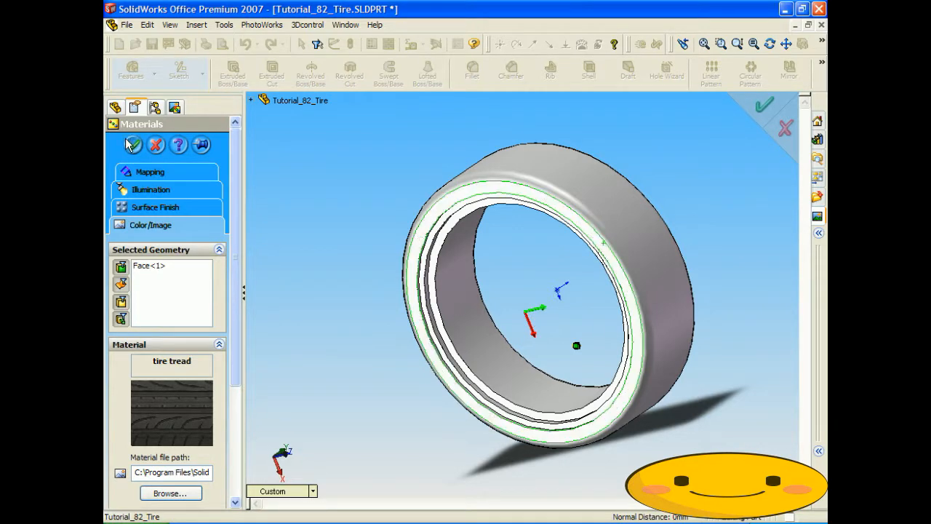
# Apply the tire tread material to the flat sidewall on the other side of the tire and reduce its texture mapping size
pyautogui.moveTo(699, 293); pyautogui.dragTo(617, 271, button='middle')
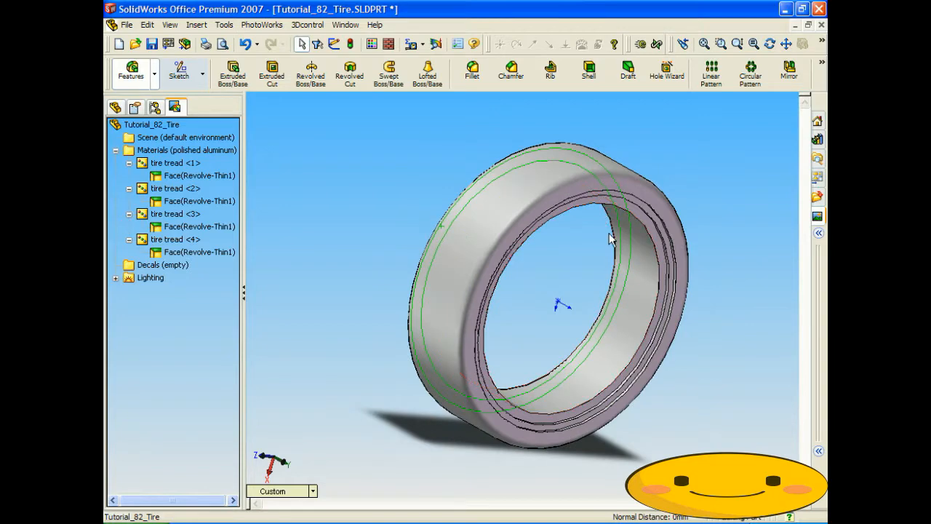
pyautogui.click(569, 192)
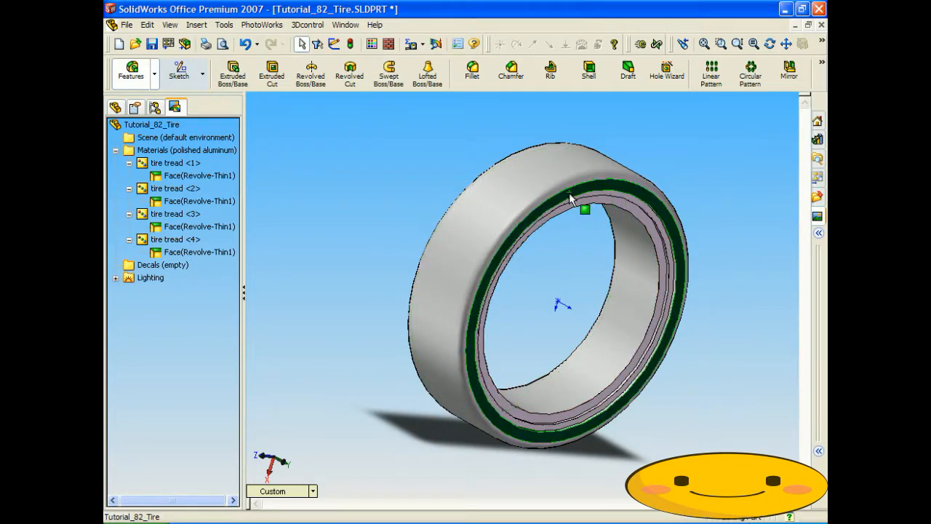
pyautogui.click(817, 216)
pyautogui.moveTo(700, 291); pyautogui.dragTo(553, 209)
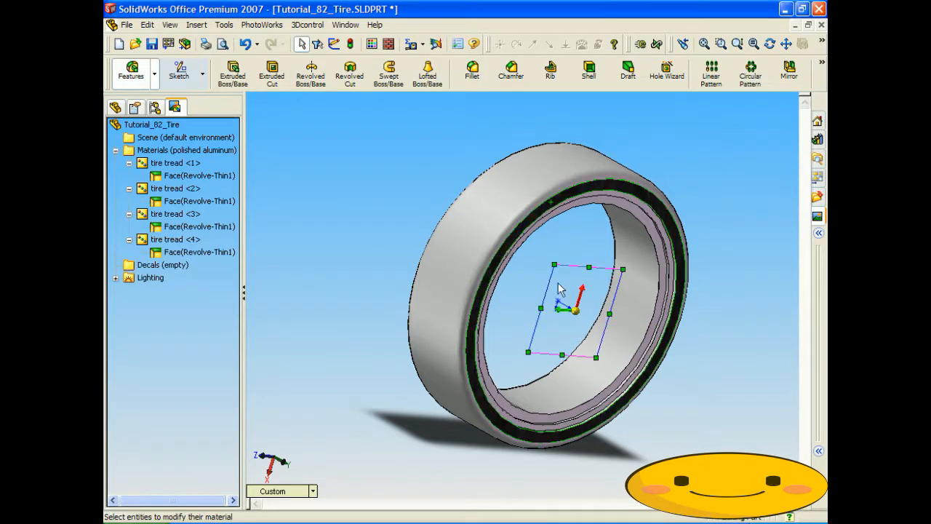
pyautogui.moveTo(554, 262); pyautogui.dragTo(592, 351)
pyautogui.scroll(-4, 530, 222)
pyautogui.scroll(-3, 520, 240)
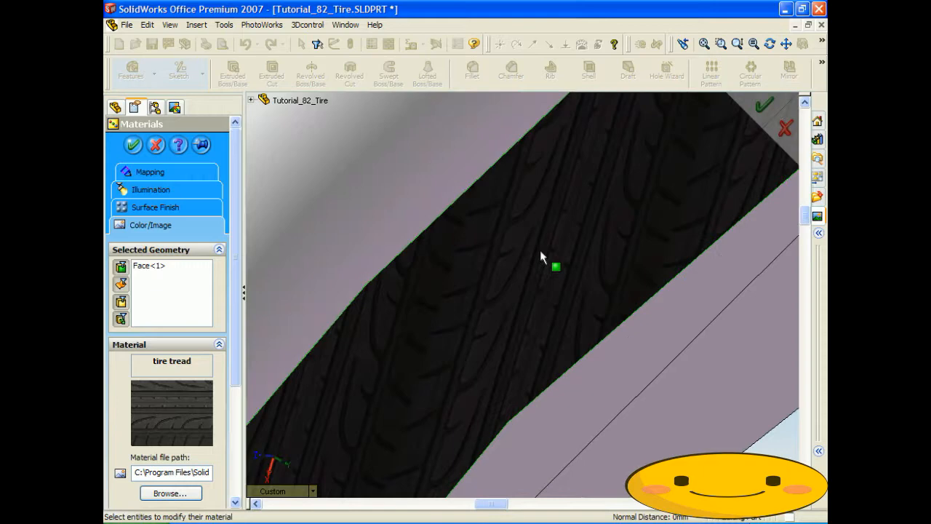
# Reduce the second sidewall's tread texture until the pattern is very fine, and accept the material
pyautogui.scroll(6, 542, 254)
pyautogui.scroll(2, 648, 350)
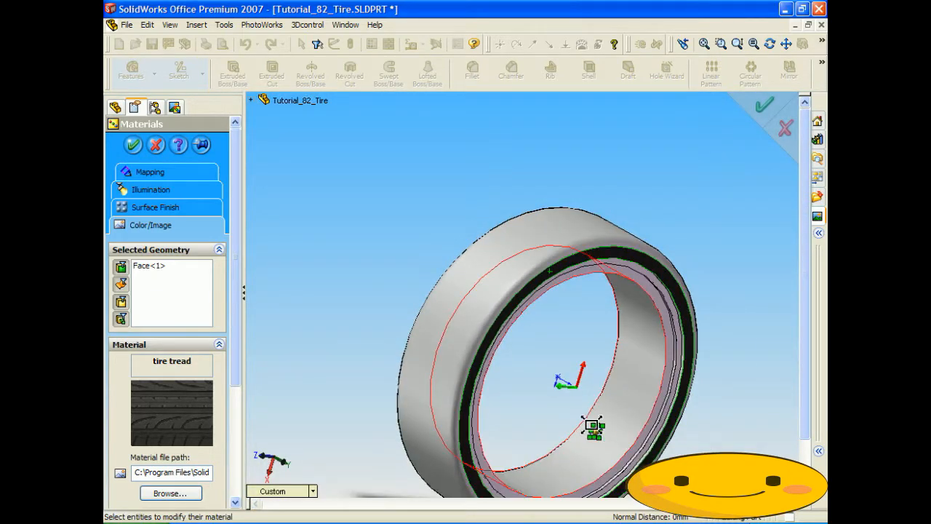
pyautogui.scroll(-5, 468, 260)
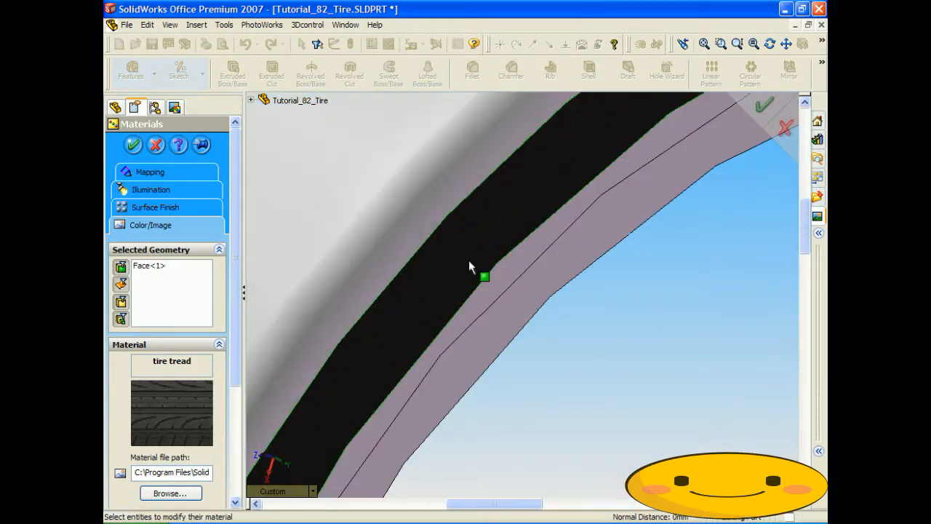
pyautogui.scroll(5, 456, 257)
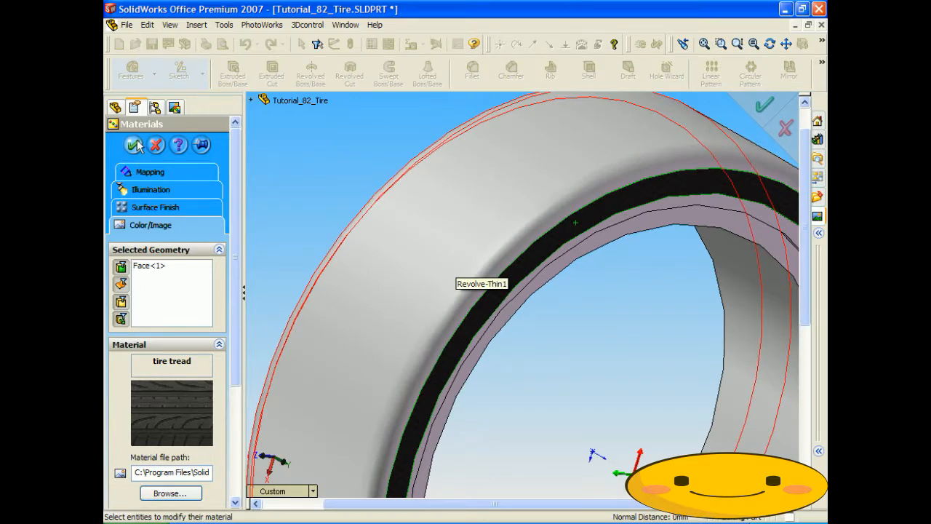
pyautogui.click(132, 144)
# Render the tire with its tread materials, viewed at an angle that shows the sidewall and the tread
pyautogui.scroll(5, 278, 214)
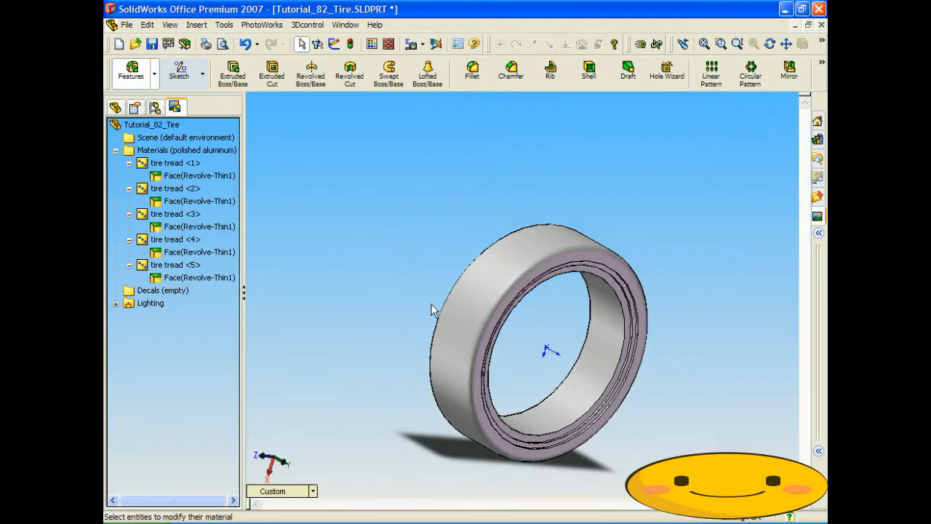
pyautogui.moveTo(432, 308); pyautogui.dragTo(497, 353, button='middle')
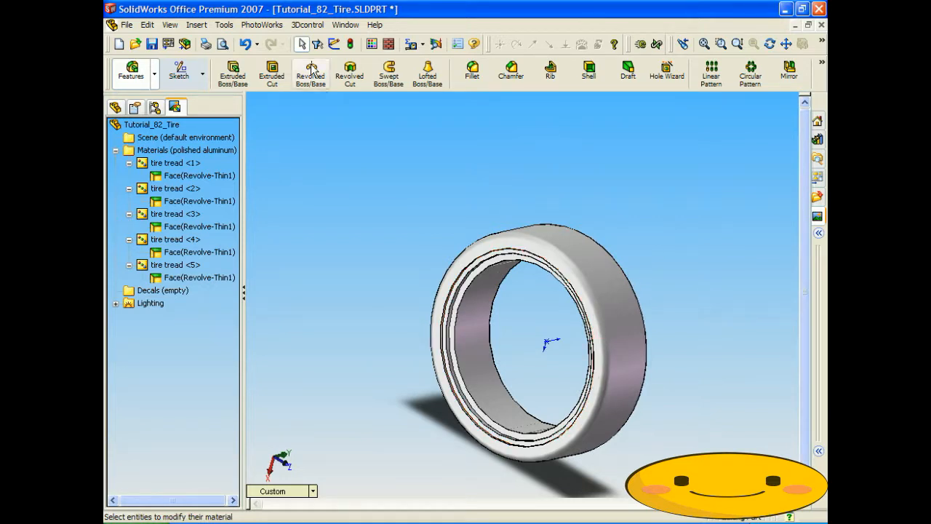
pyautogui.scroll(-2, 544, 372)
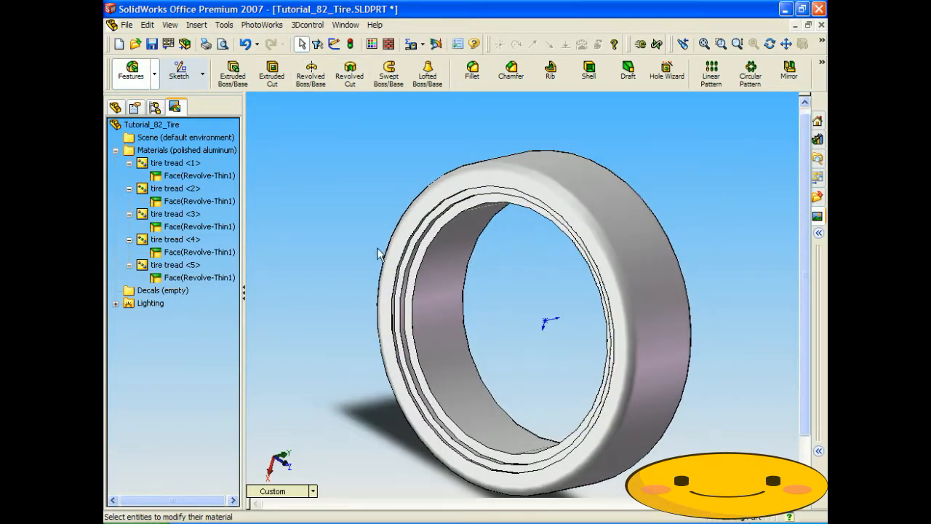
pyautogui.click(261, 25)
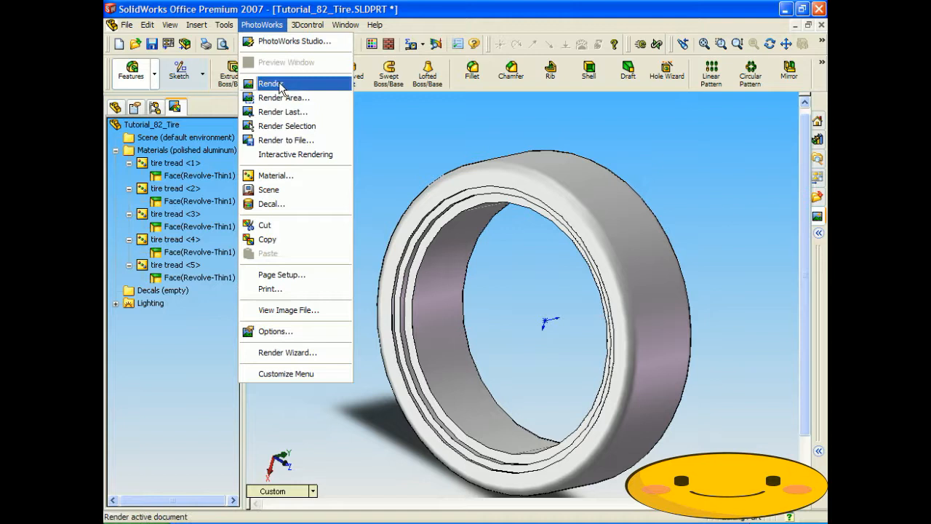
pyautogui.click(273, 83)
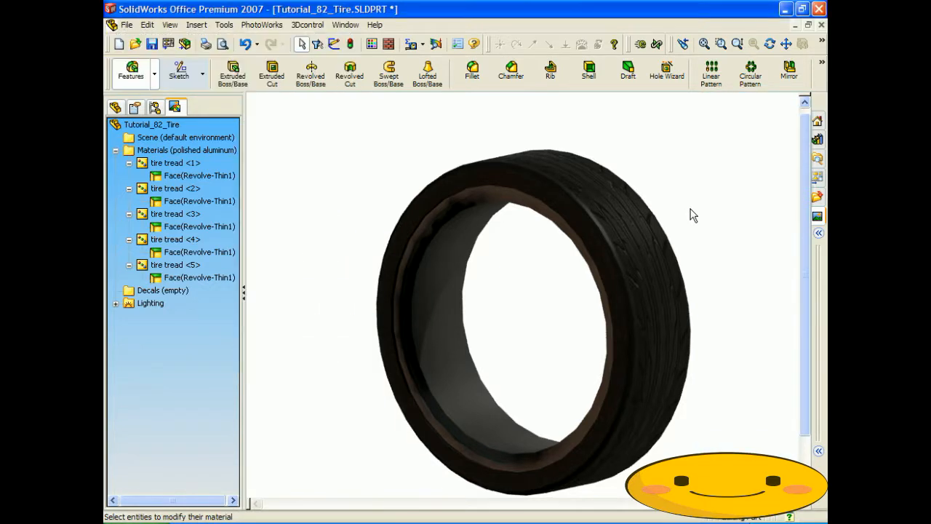
# Collapse the material list and render the tire again from a different angle
pyautogui.moveTo(716, 227)
pyautogui.mouseDown(button='middle')
pyautogui.moveTo(691, 214)
pyautogui.moveTo(641, 233)
pyautogui.moveTo(606, 225)
pyautogui.moveTo(749, 296)
pyautogui.moveTo(667, 271)
pyautogui.mouseUp(button='middle')
pyautogui.moveTo(661, 297); pyautogui.dragTo(454, 274, button='middle')
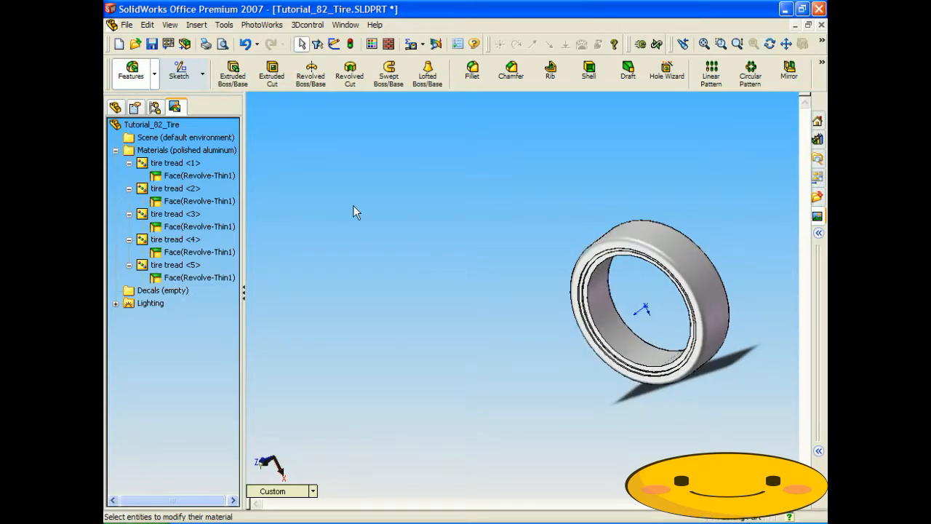
pyautogui.click(116, 150)
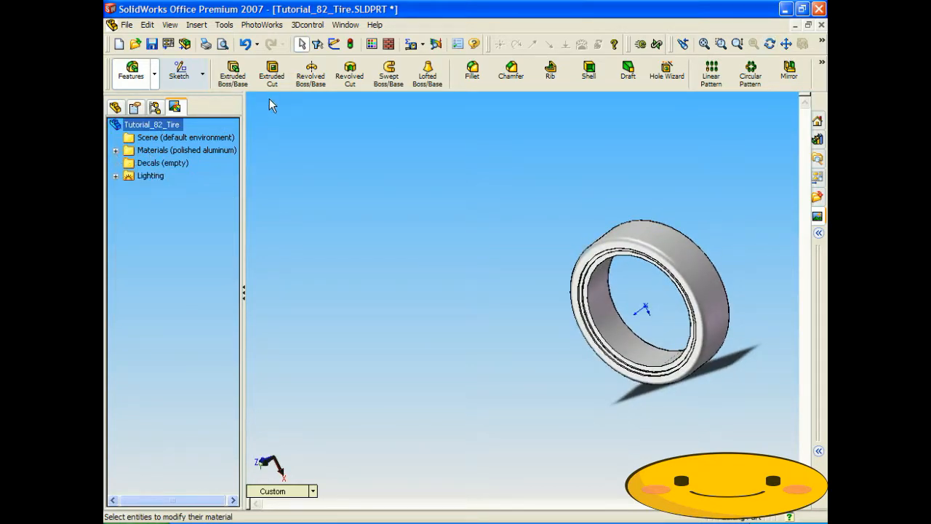
pyautogui.scroll(-5, 731, 345)
pyautogui.scroll(3, 536, 277)
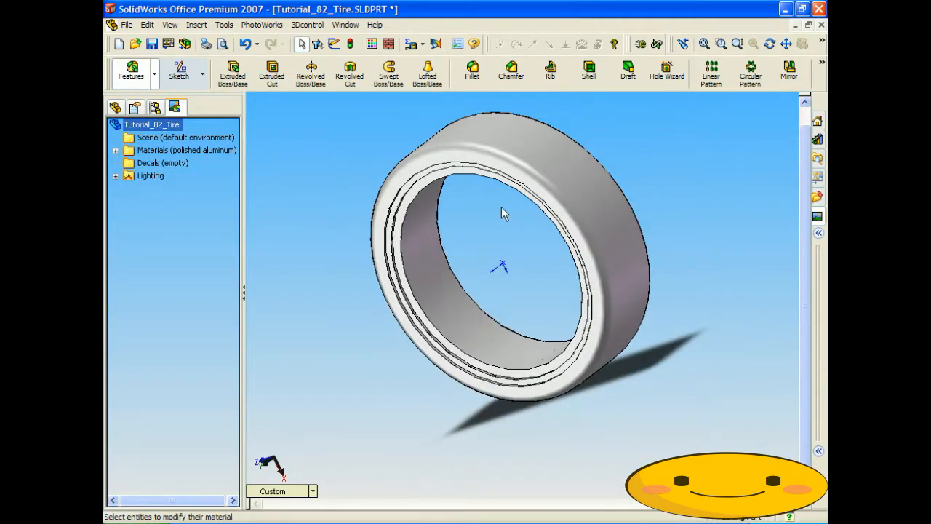
pyautogui.scroll(-2, 480, 201)
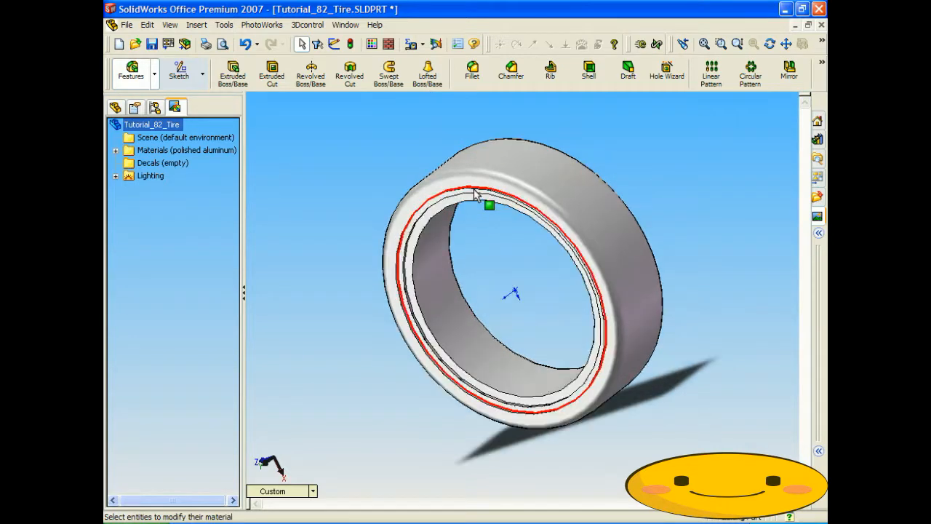
pyautogui.click(344, 25)
pyautogui.moveTo(267, 25)
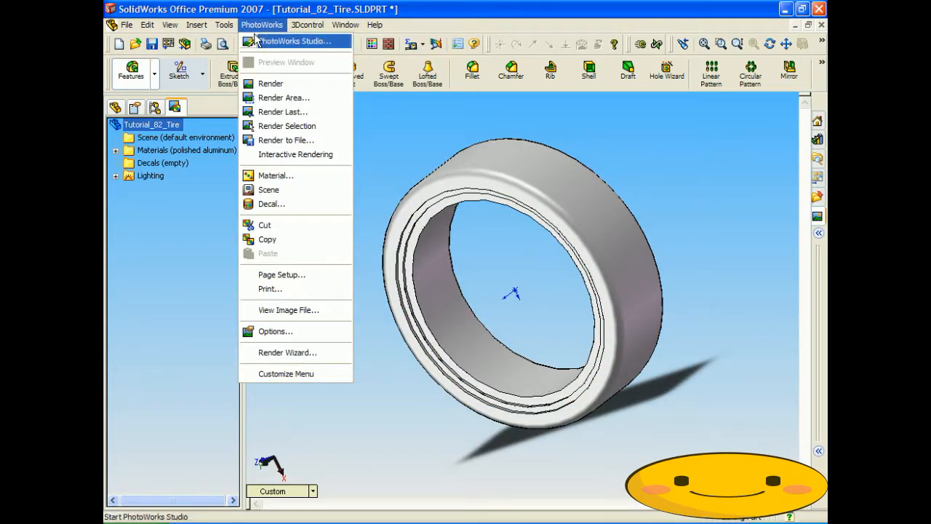
pyautogui.click(271, 83)
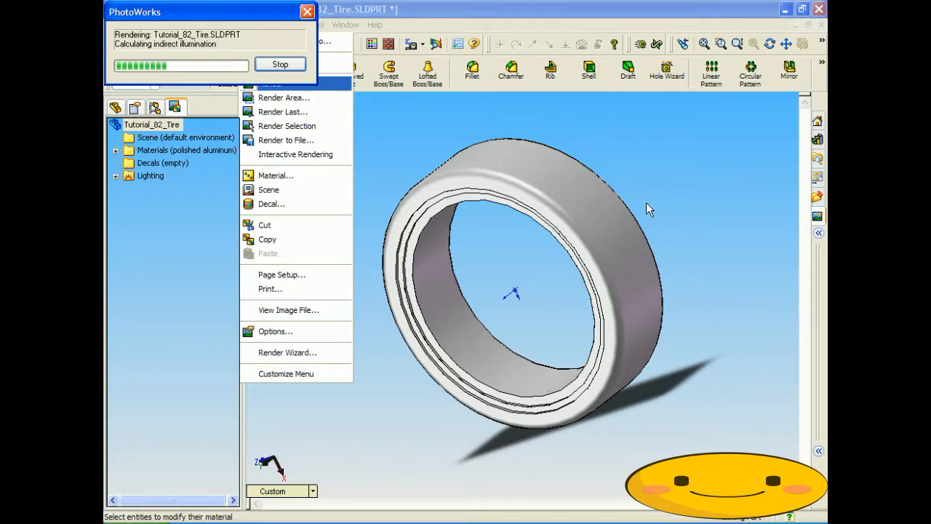
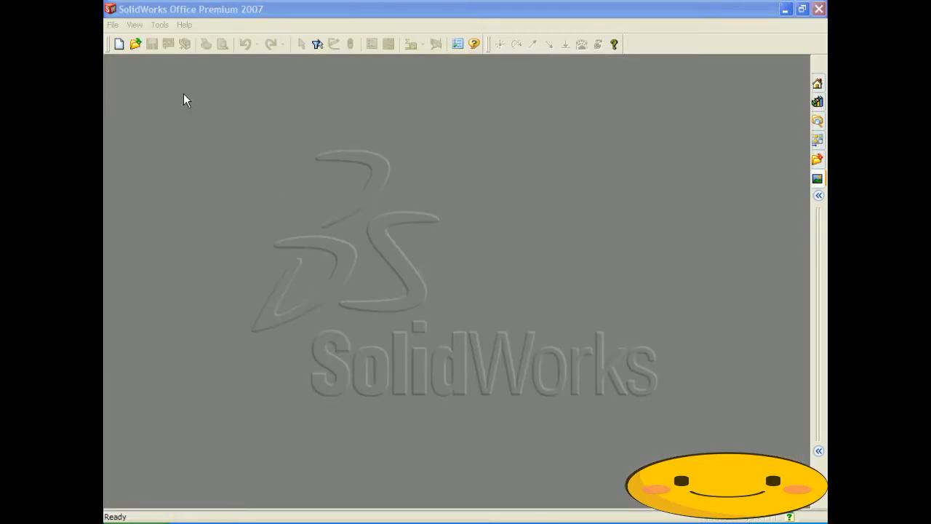
# Open the recent part Tutorial_81_Rim.SLDPRT
pyautogui.click(112, 25)
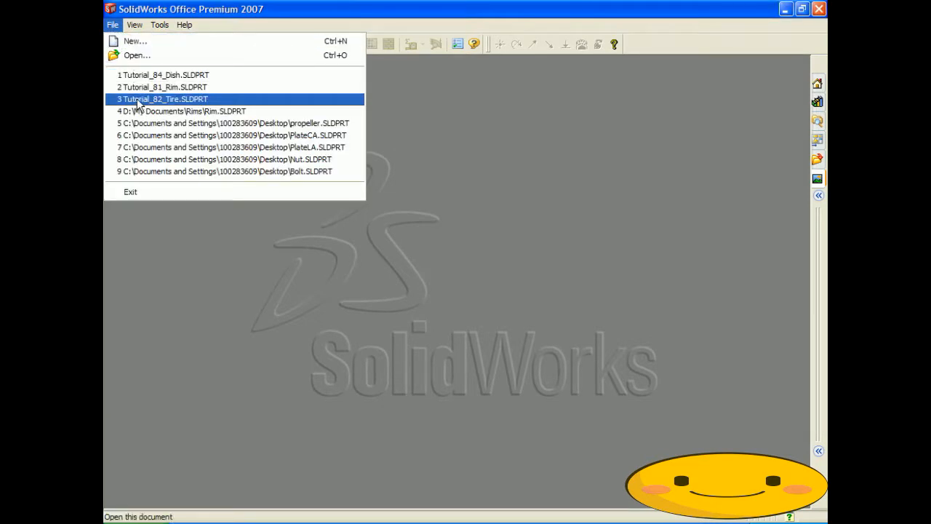
pyautogui.click(156, 87)
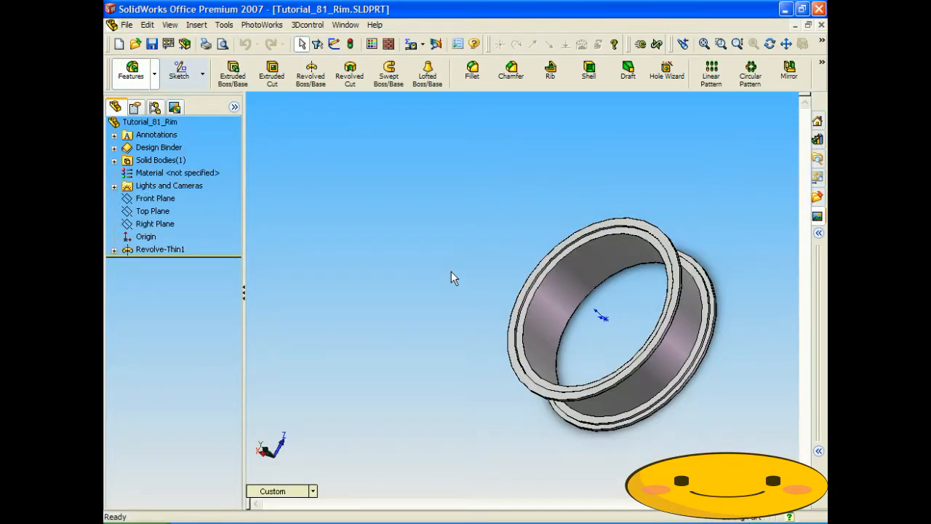
pyautogui.moveTo(549, 329); pyautogui.dragTo(563, 310, button='middle')
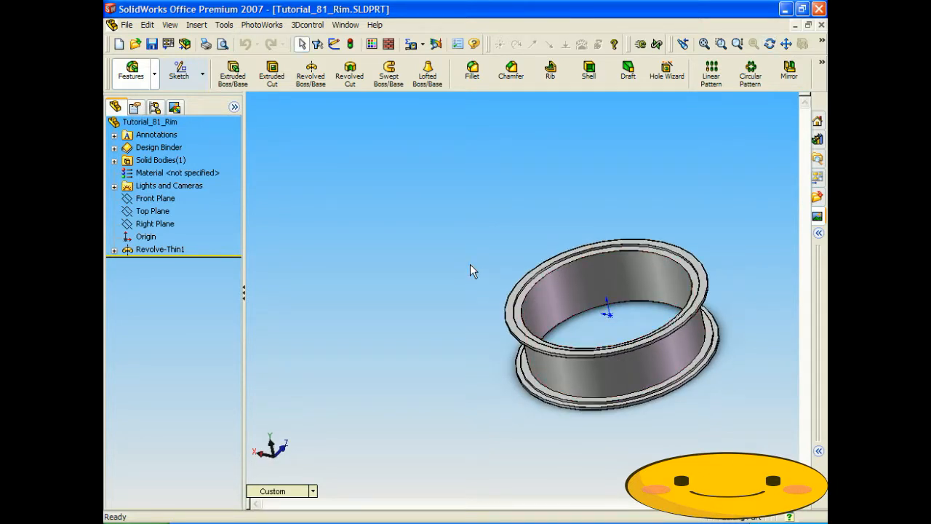
pyautogui.click(127, 25)
pyautogui.click(174, 173)
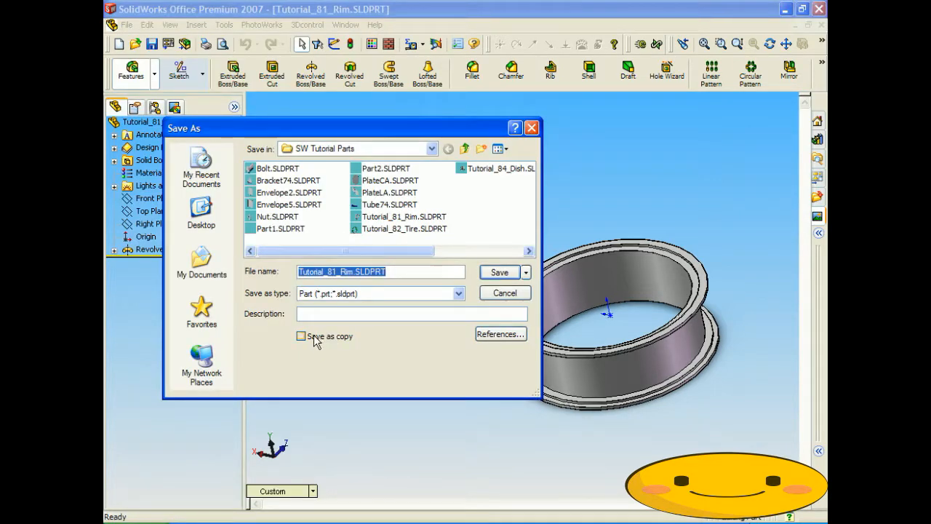
pyautogui.click(316, 337)
pyautogui.click(408, 251)
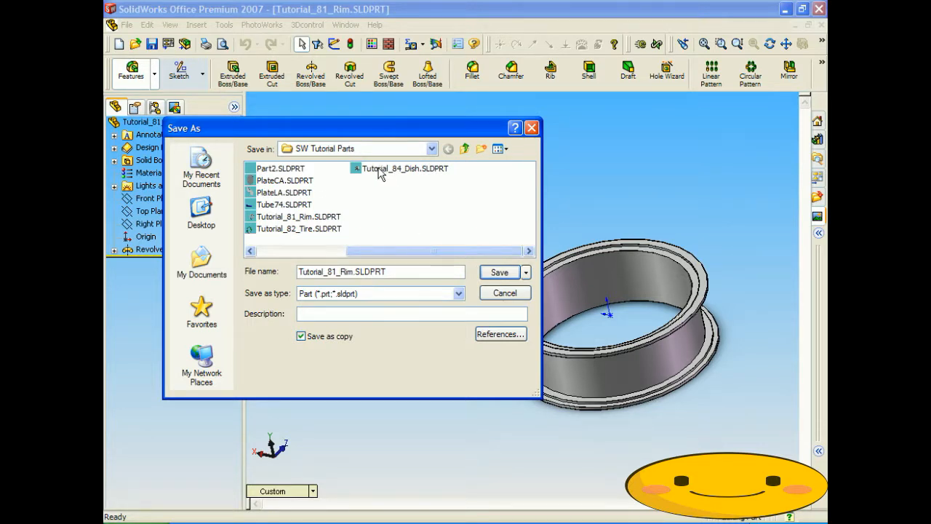
pyautogui.click(532, 128)
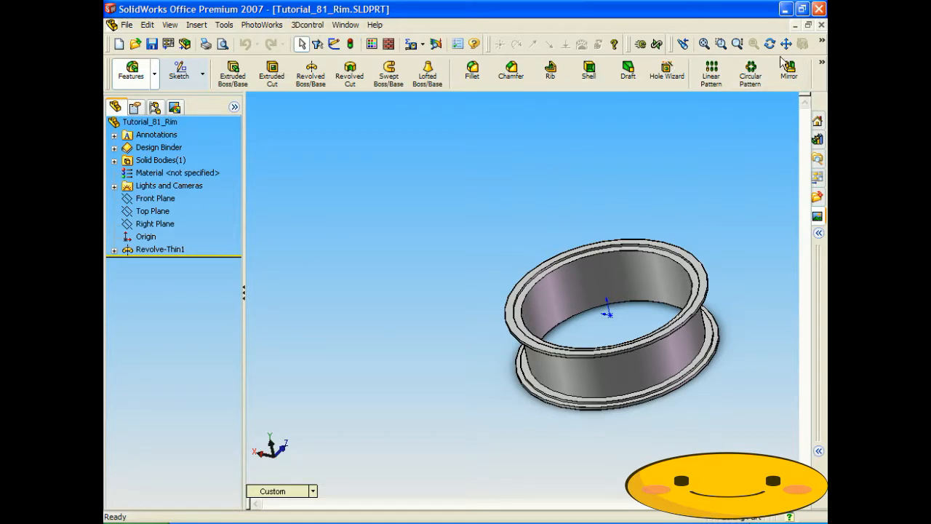
# Close the rim part and open the recent part Tutorial_84_Dish.SLDPRT
pyautogui.click(821, 25)
pyautogui.click(113, 25)
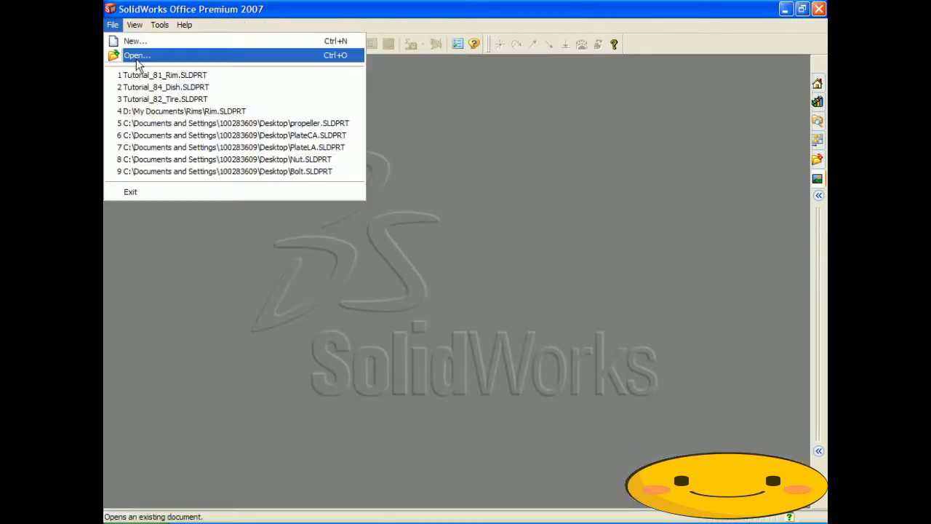
pyautogui.click(166, 86)
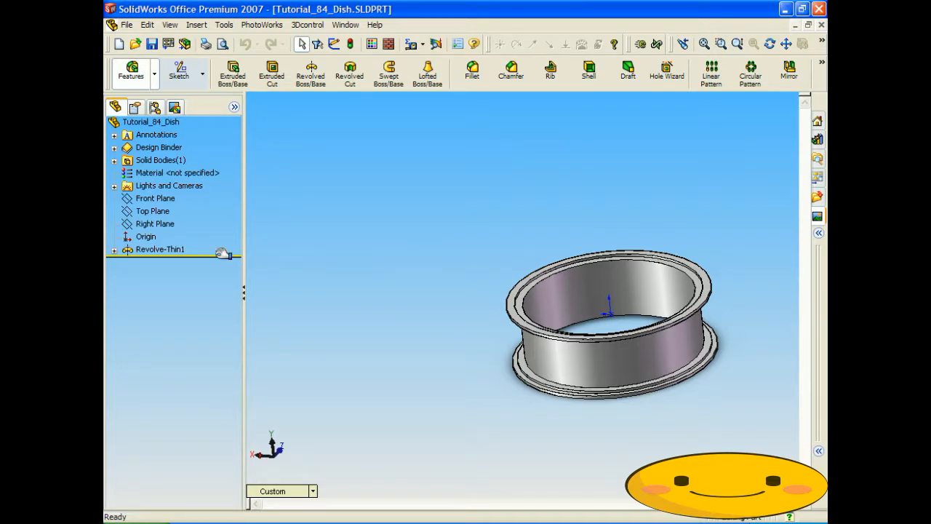
# Edit the sketch of the Revolve-Thin1 feature and view it from the front
pyautogui.click(177, 251)
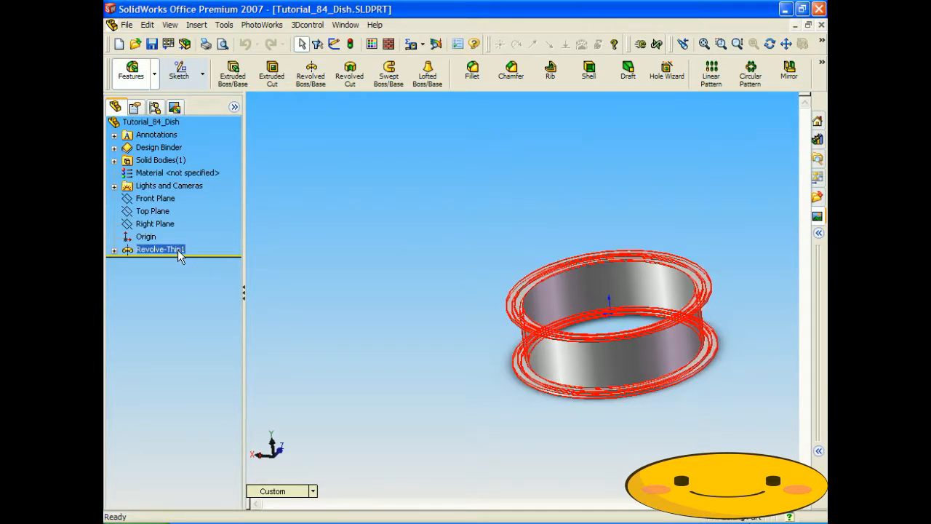
pyautogui.rightClick(179, 255)
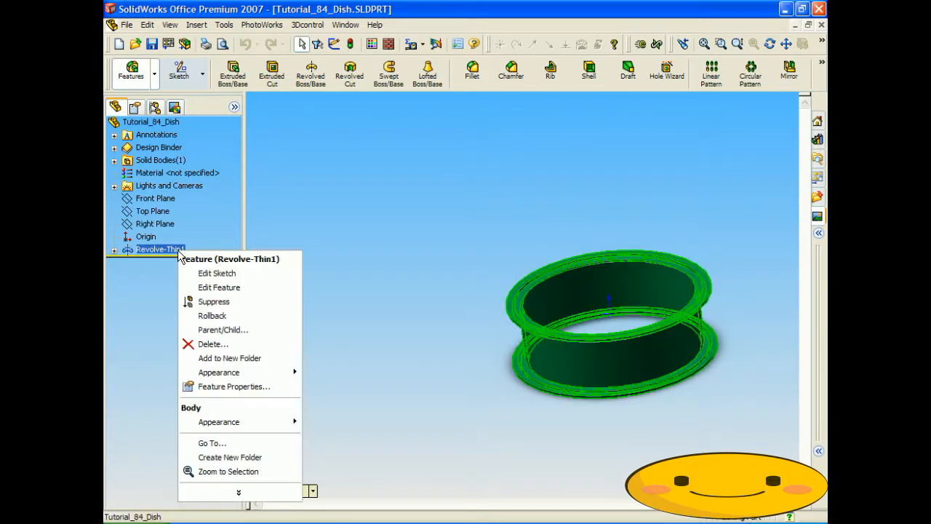
pyautogui.click(215, 274)
pyautogui.click(312, 491)
pyautogui.click(321, 266)
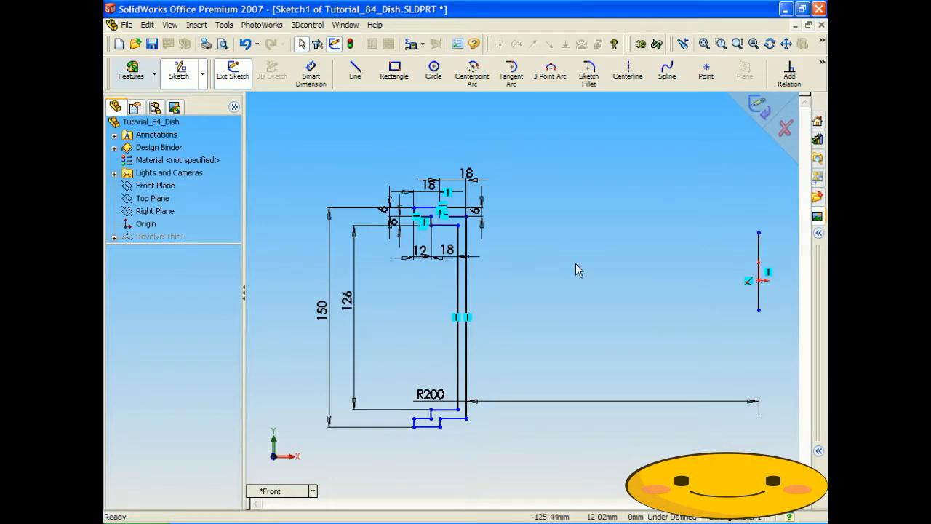
# Examine the stepped corner of the rim profile and the vertical revolve axis in the sketch
pyautogui.scroll(1, 523, 256)
pyautogui.scroll(-3, 522, 254)
pyautogui.scroll(2, 523, 254)
pyautogui.scroll(1, 522, 254)
pyautogui.scroll(-1, 522, 255)
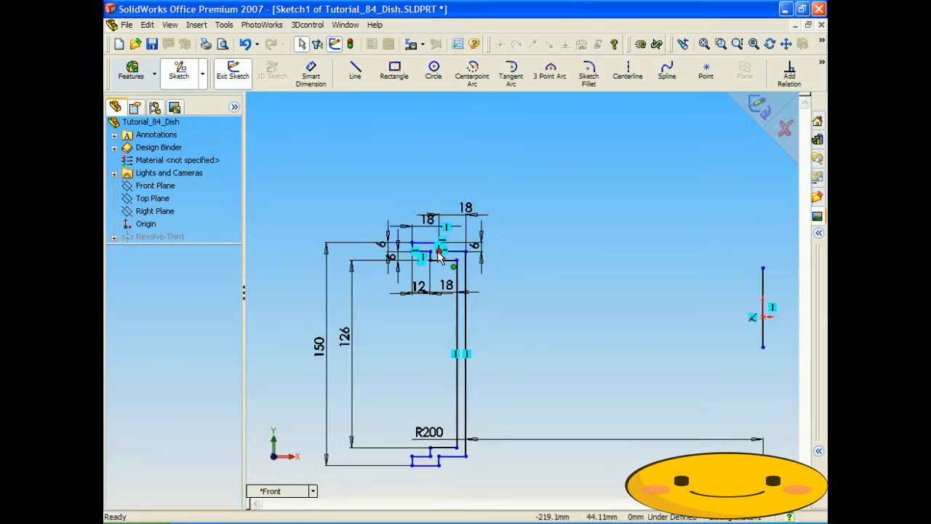
pyautogui.scroll(-1, 443, 256)
pyautogui.scroll(-1, 446, 257)
pyautogui.scroll(-1, 471, 264)
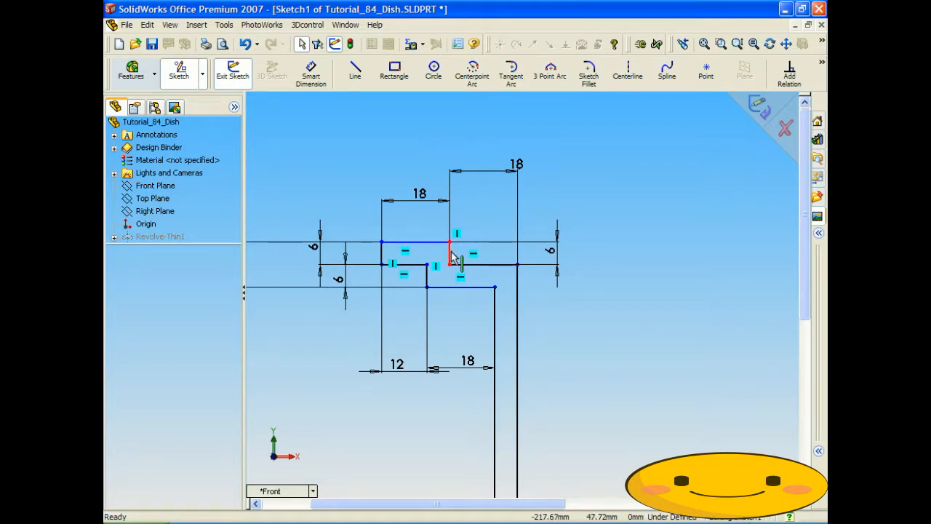
pyautogui.scroll(5, 534, 268)
pyautogui.scroll(-3, 739, 313)
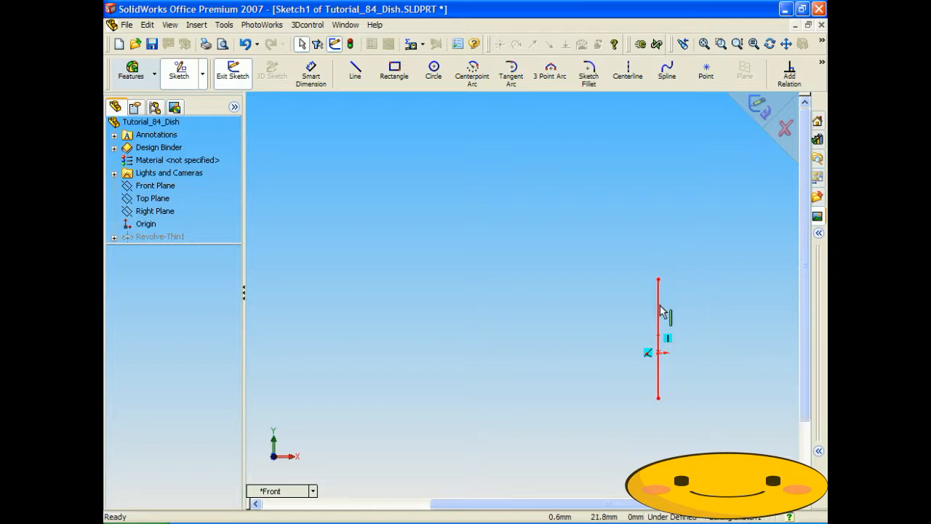
pyautogui.scroll(3, 509, 298)
pyautogui.scroll(-4, 401, 303)
pyautogui.scroll(3, 403, 302)
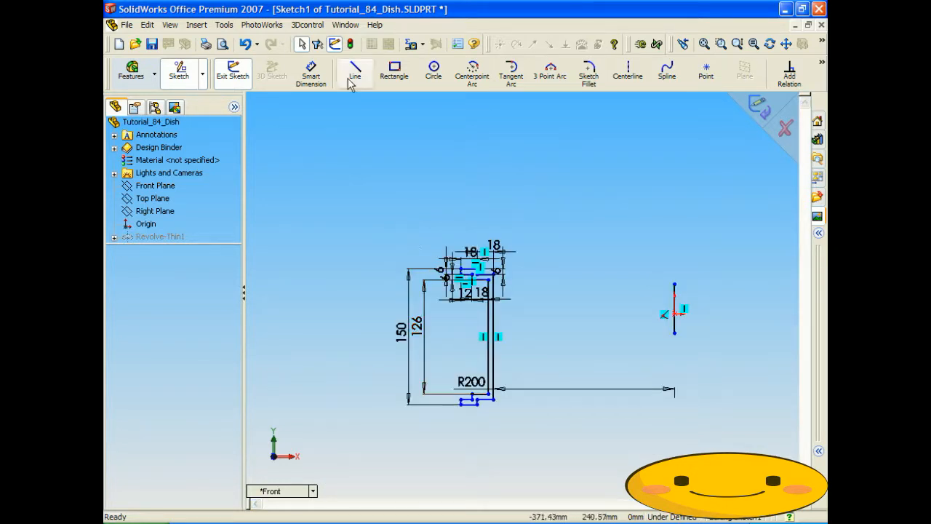
# Sketch the dish's upper edge from the rim's upper step corner: a rising line about 120 mm, a falling line, and a 36.6 mm horizontal to the axis
pyautogui.scroll(-3, 521, 276)
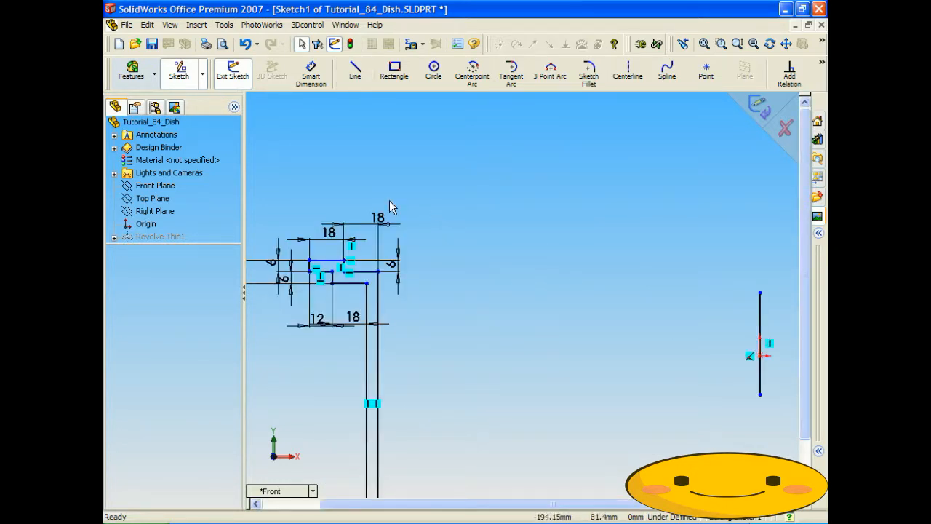
pyautogui.click(356, 73)
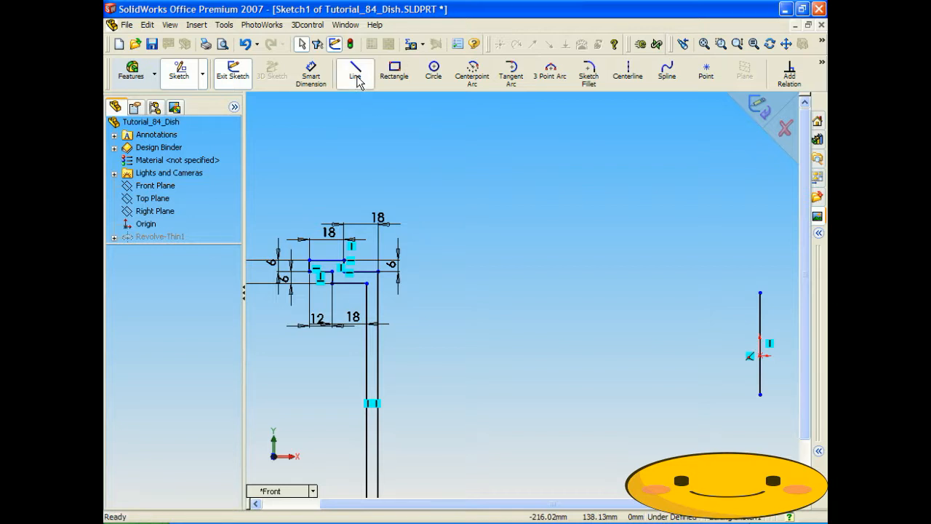
pyautogui.click(350, 258)
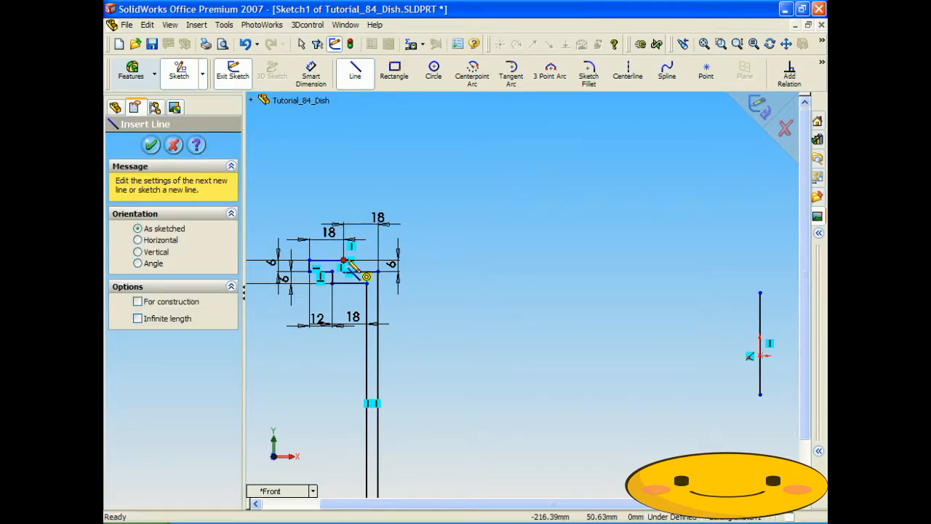
pyautogui.click(569, 213)
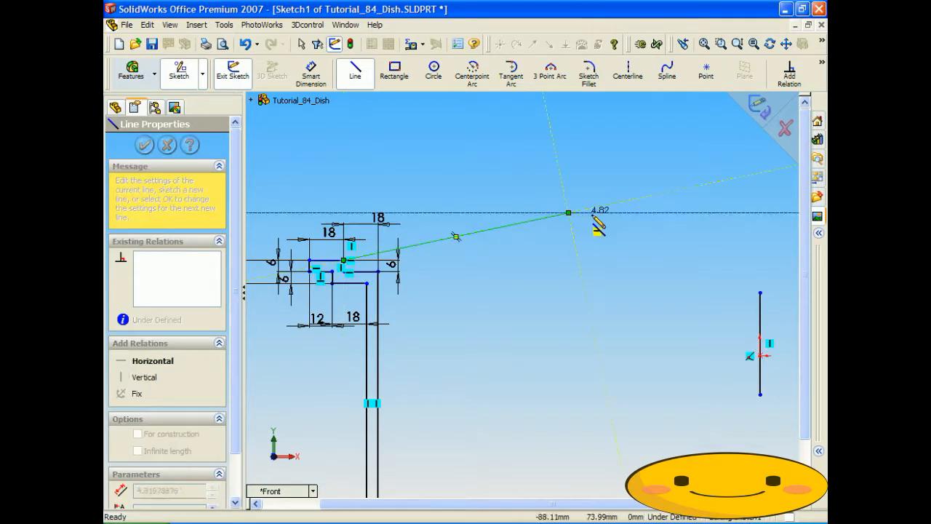
pyautogui.click(691, 237)
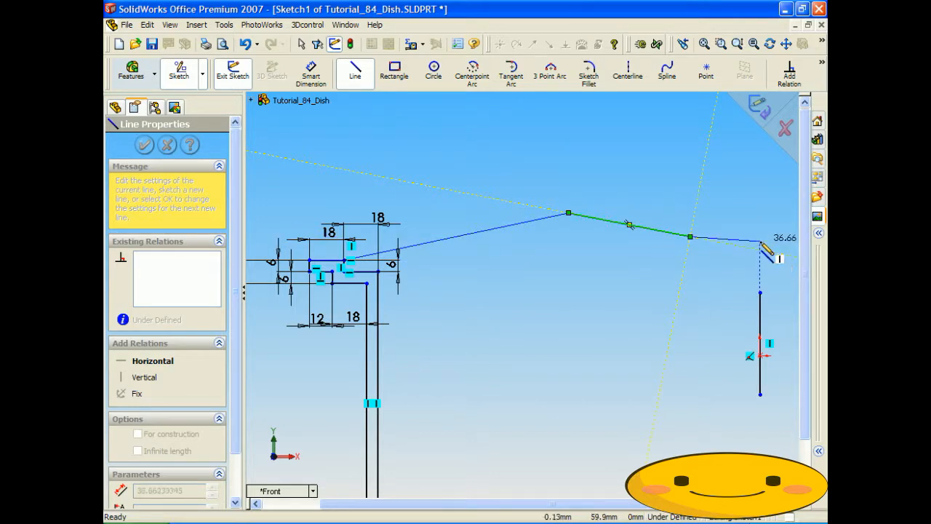
pyautogui.click(760, 237)
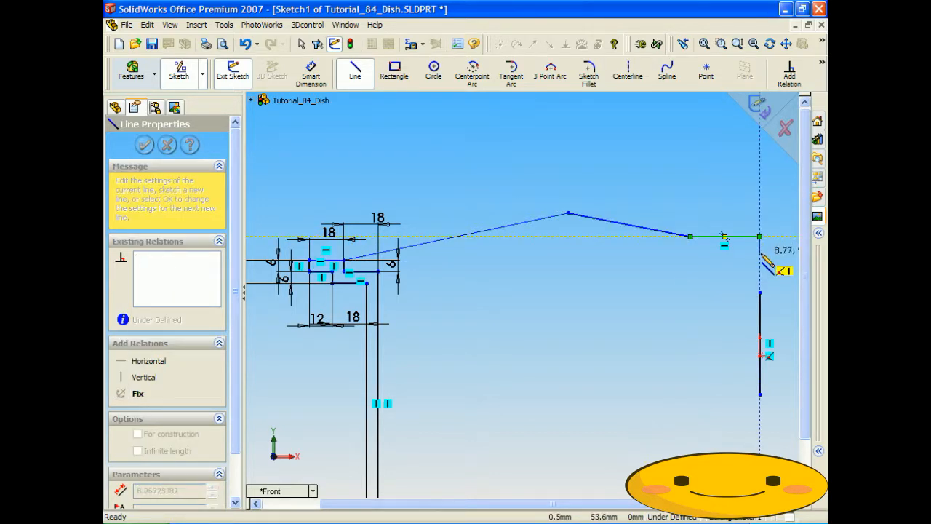
# Close the dish outline with a short vertical on the axis, an equal horizontal, and sloped lines about 65.6 and 102.6 mm to the rim's corner
pyautogui.click(760, 253)
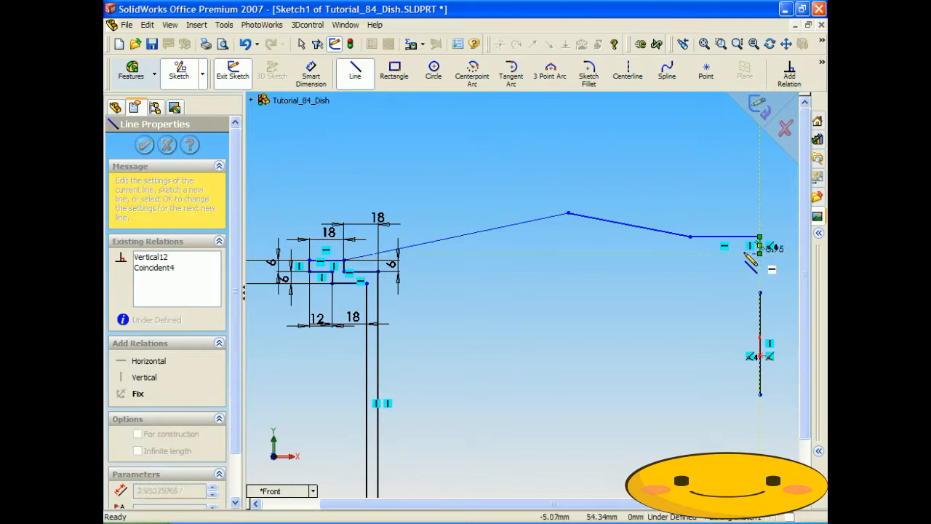
pyautogui.click(691, 254)
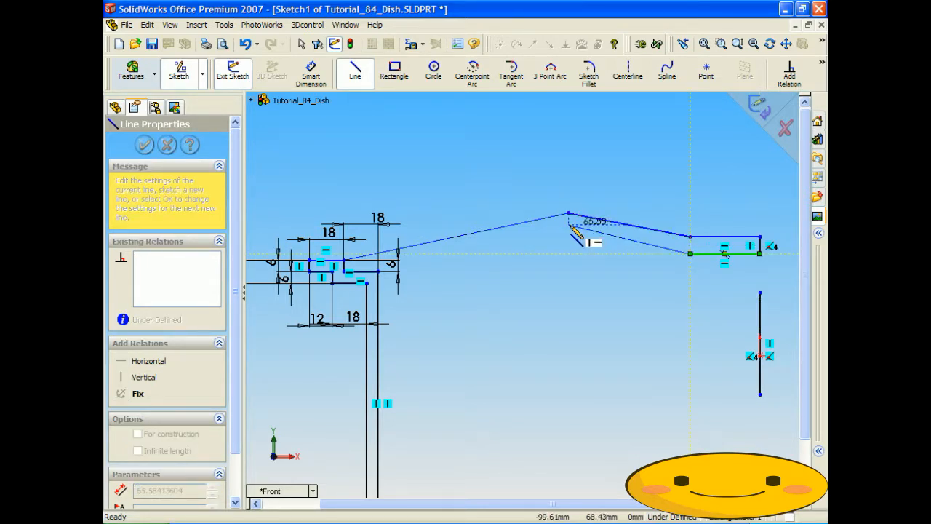
pyautogui.click(570, 226)
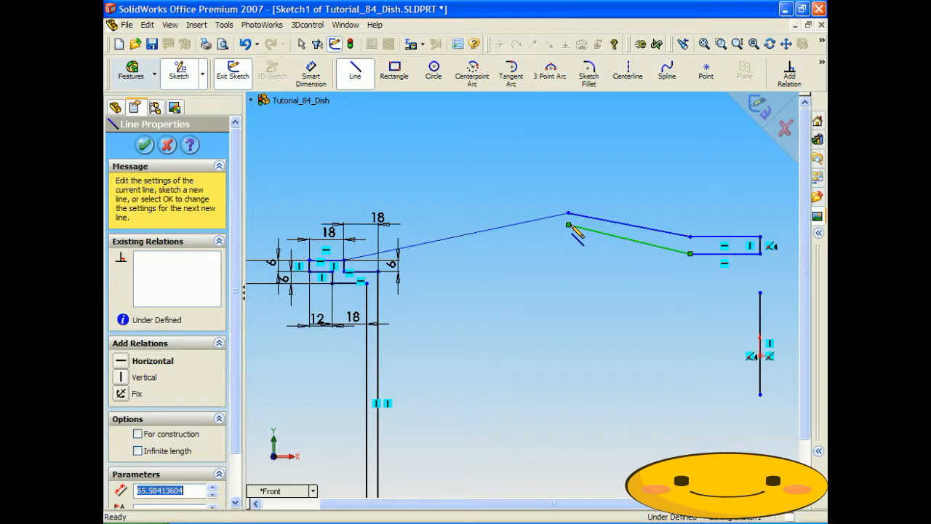
pyautogui.click(378, 271)
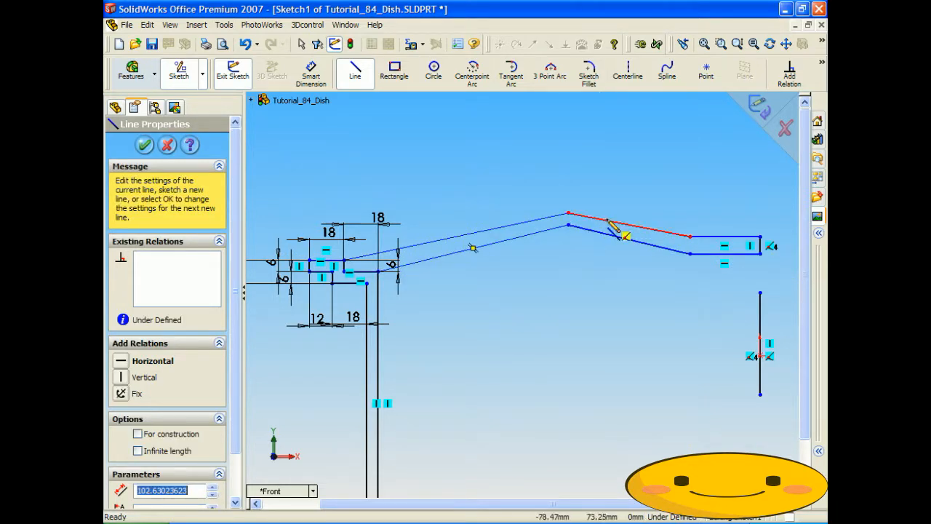
# Dimension the upper horizontal segment beside the revolve axis to 30 mm
pyautogui.click(311, 73)
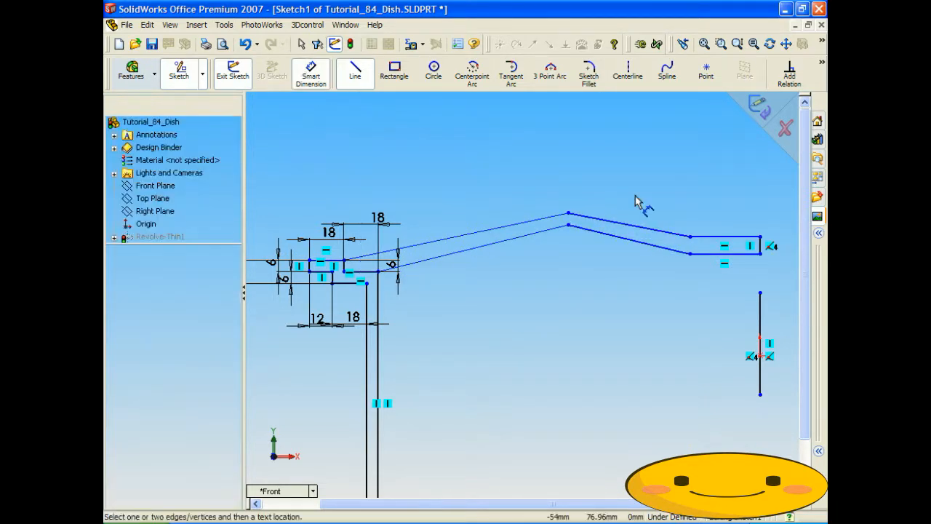
pyautogui.click(728, 236)
pyautogui.click(719, 185)
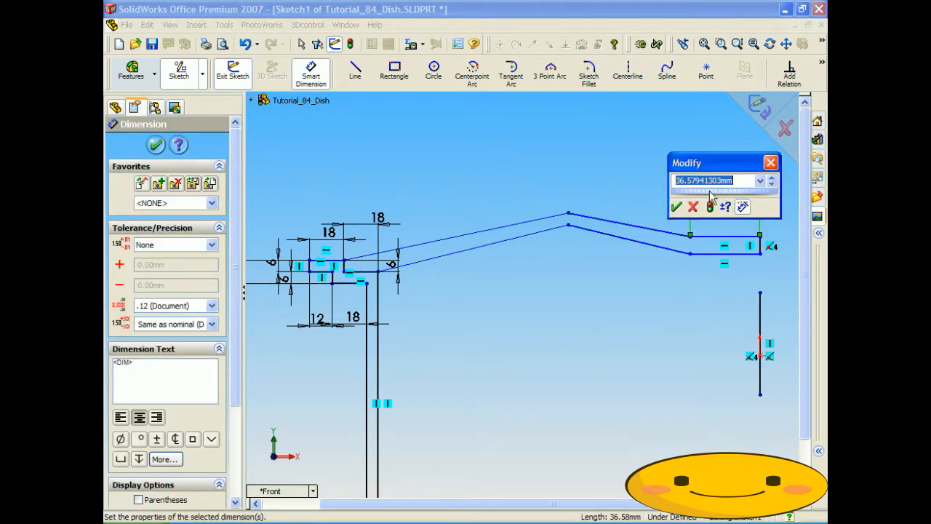
pyautogui.moveTo(724, 166); pyautogui.dragTo(503, 151)
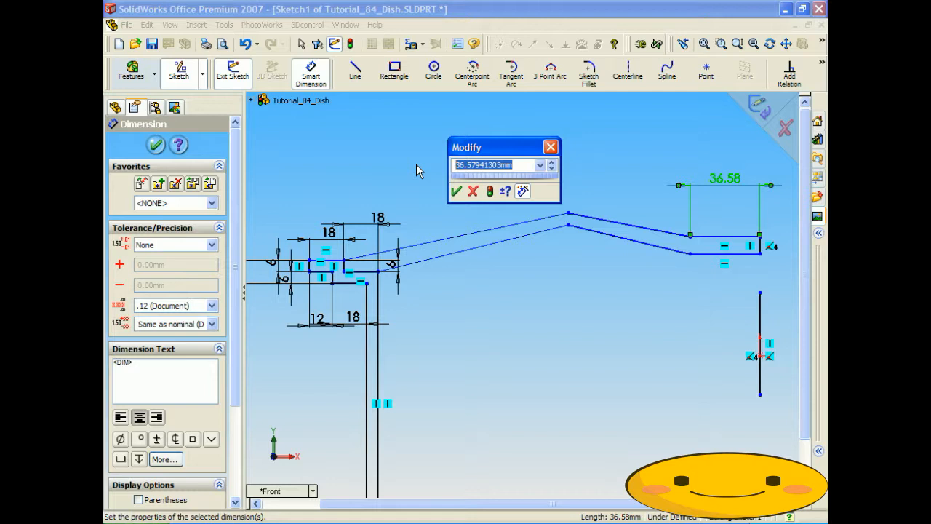
pyautogui.write('30')
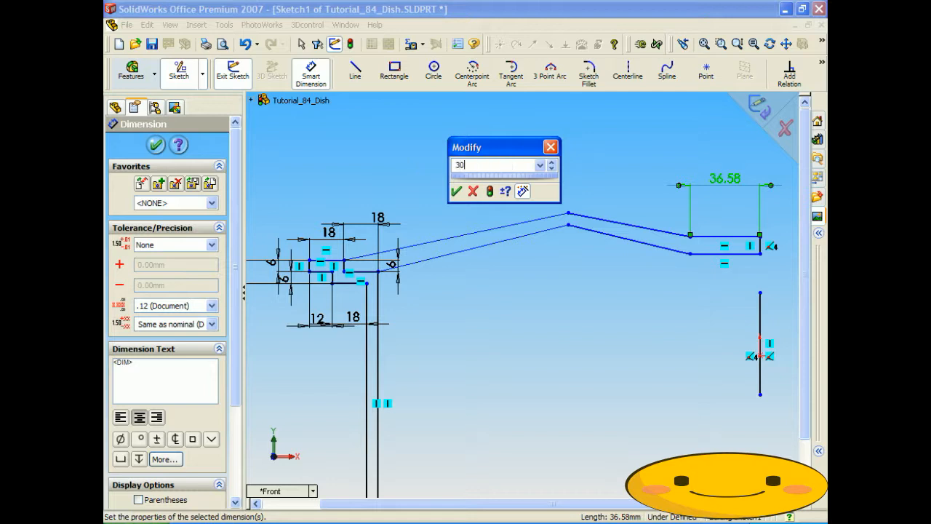
pyautogui.press('Return')
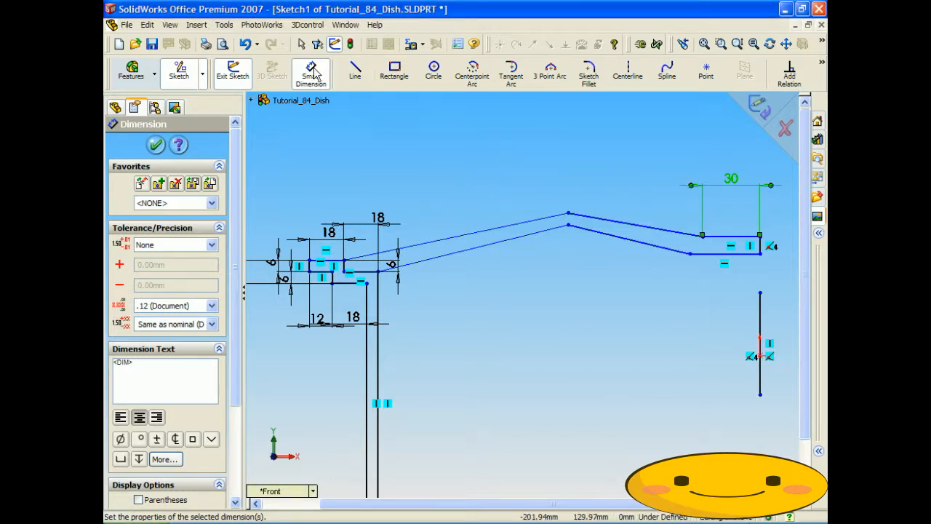
# Dimension the lower horizontal segment beside the revolve axis to 30 mm
pyautogui.click(719, 254)
pyautogui.click(721, 300)
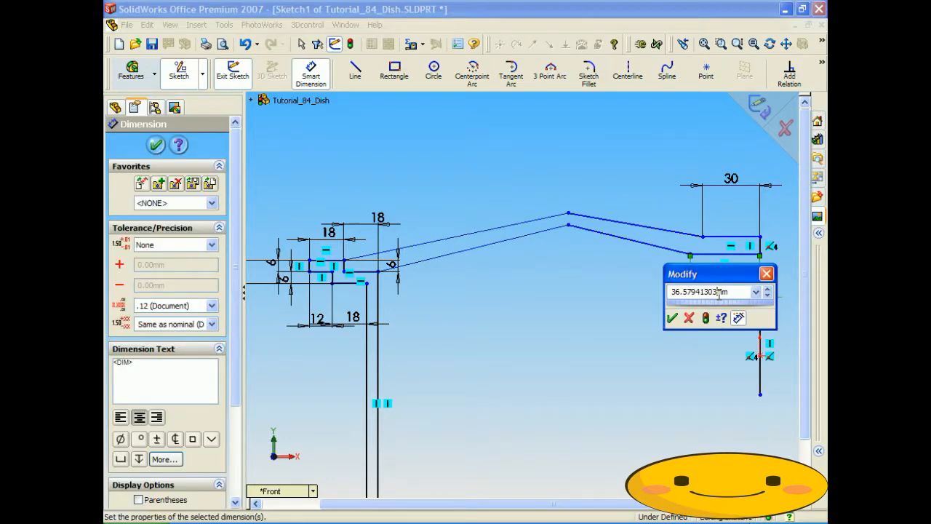
pyautogui.write('30')
pyautogui.press('Return')
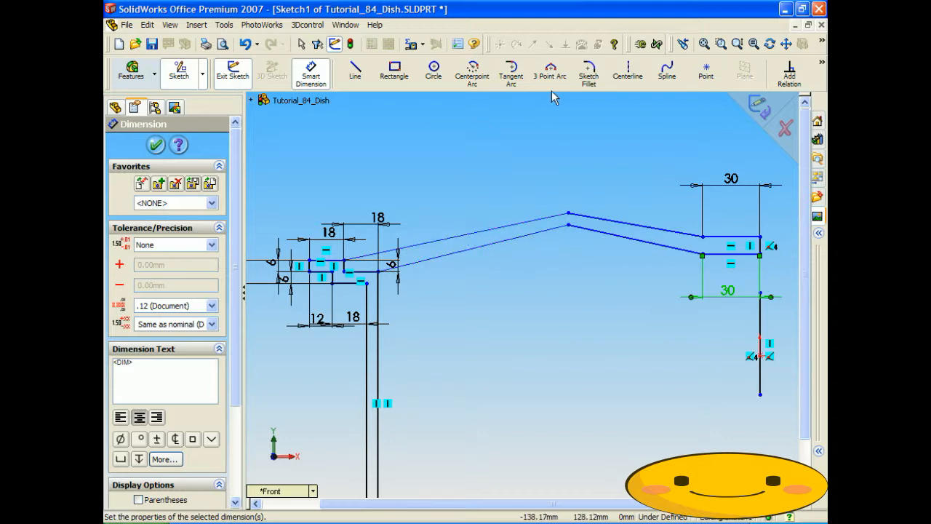
# Fillet the peak between the two sloped lines of the dish's upper edge with a 10 mm radius
pyautogui.click(588, 71)
pyautogui.click(532, 227)
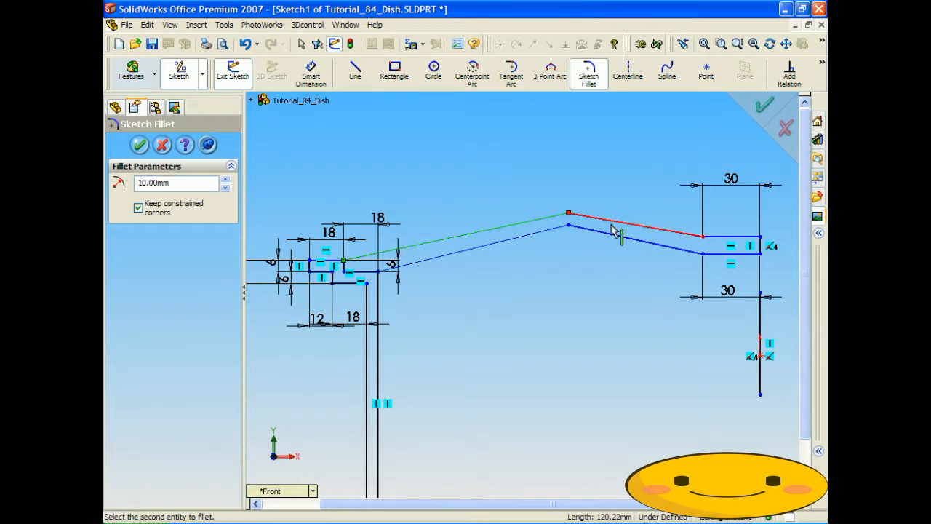
pyautogui.click(616, 224)
pyautogui.click(140, 144)
# Set the radius of the upper edge's peak fillet to 30 mm
pyautogui.doubleClick(575, 194)
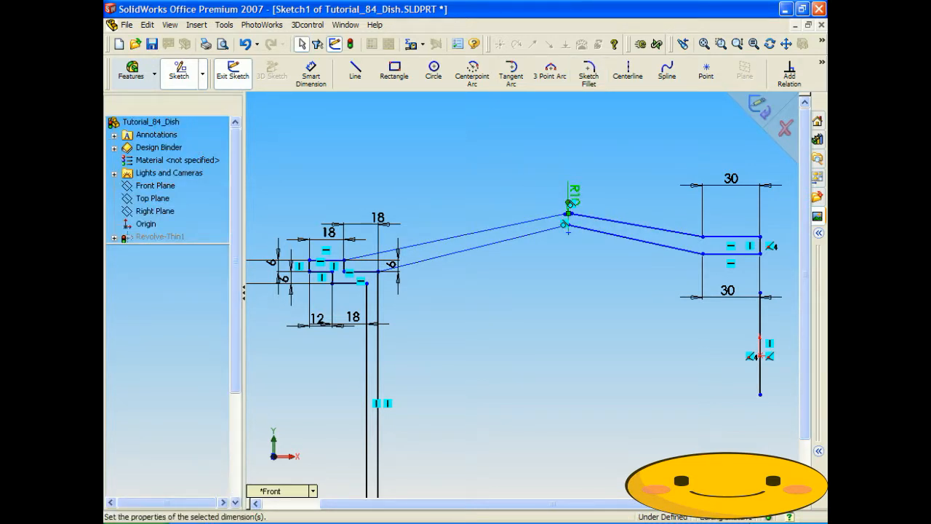
pyautogui.write('30')
pyautogui.press('Return')
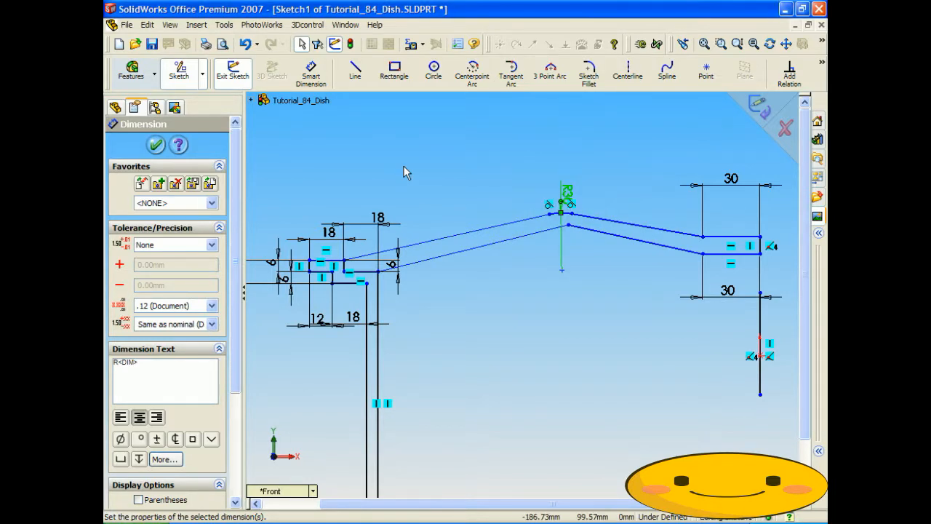
# Set the radius of the upper edge's peak fillet to 50 mm
pyautogui.click(571, 193)
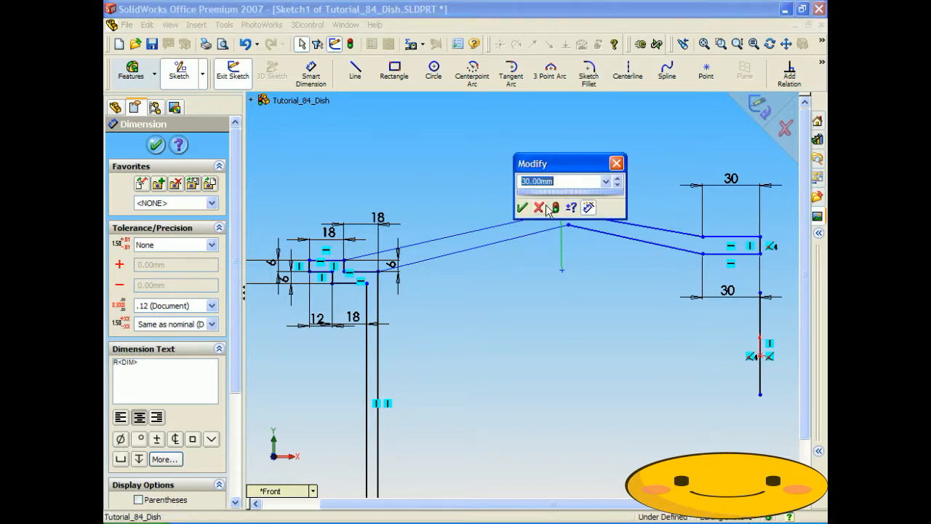
pyautogui.write('50')
pyautogui.press('Return')
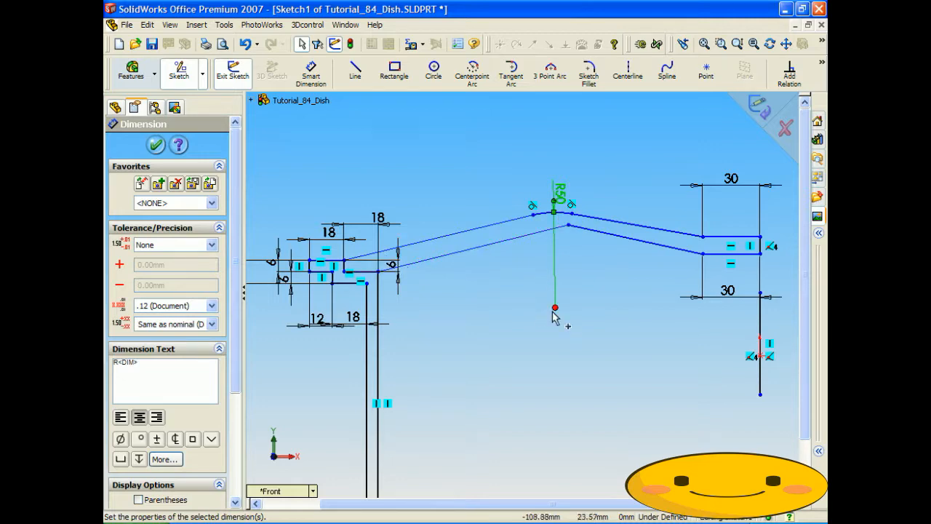
# Reposition the dish's lower edge so its peak sits beneath the middle of the fillet arc and its horizontal segment lies slightly lower
pyautogui.scroll(2, 554, 318)
pyautogui.scroll(-3, 432, 289)
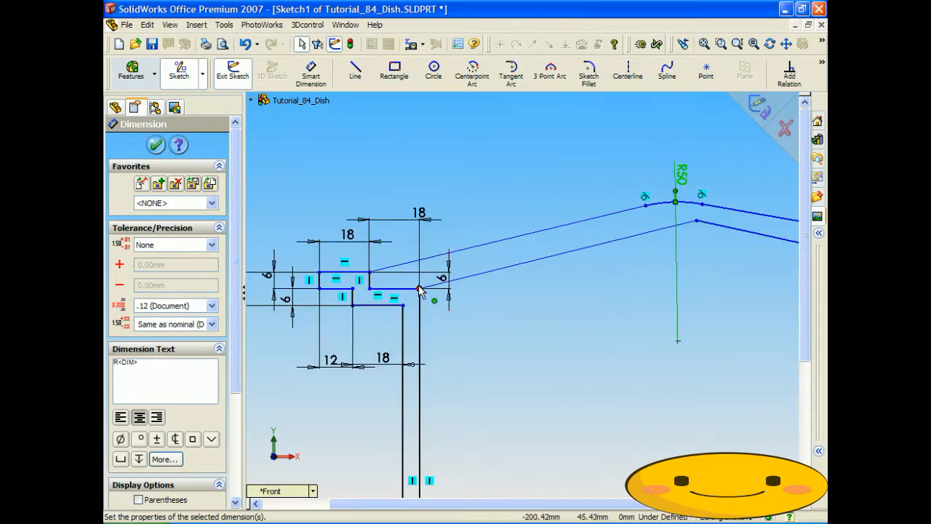
pyautogui.scroll(2, 503, 313)
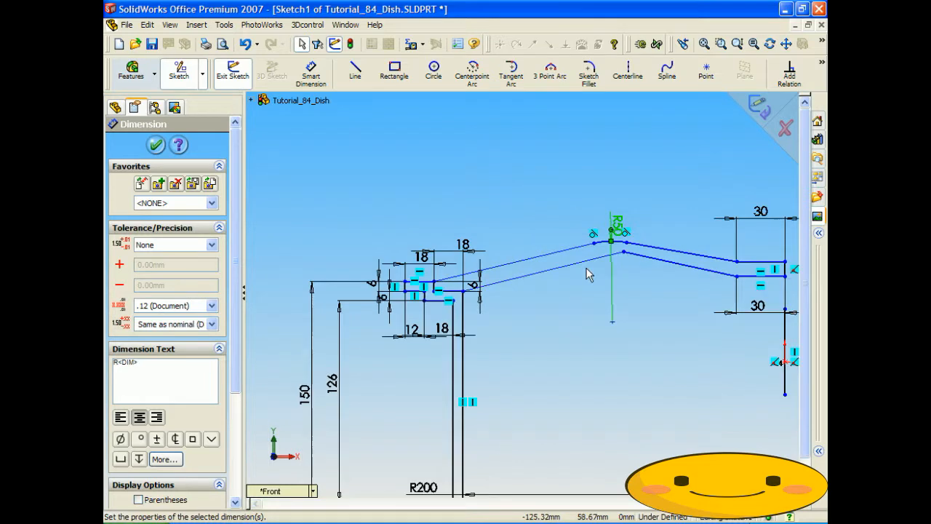
pyautogui.click(632, 256)
pyautogui.moveTo(617, 261)
pyautogui.mouseDown()
pyautogui.moveTo(604, 256)
pyautogui.moveTo(612, 255)
pyautogui.mouseUp()
pyautogui.click(642, 281)
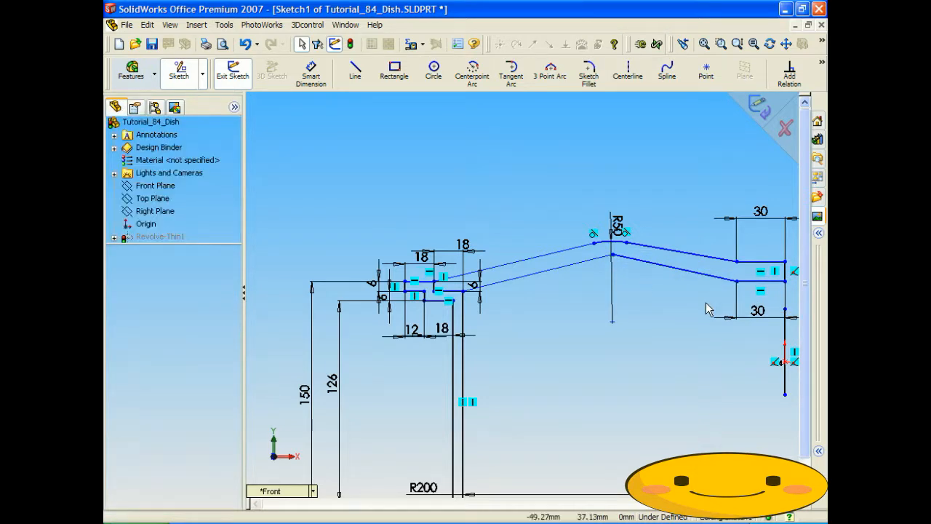
pyautogui.scroll(-2, 758, 297)
pyautogui.scroll(1, 730, 294)
pyautogui.scroll(-1, 617, 298)
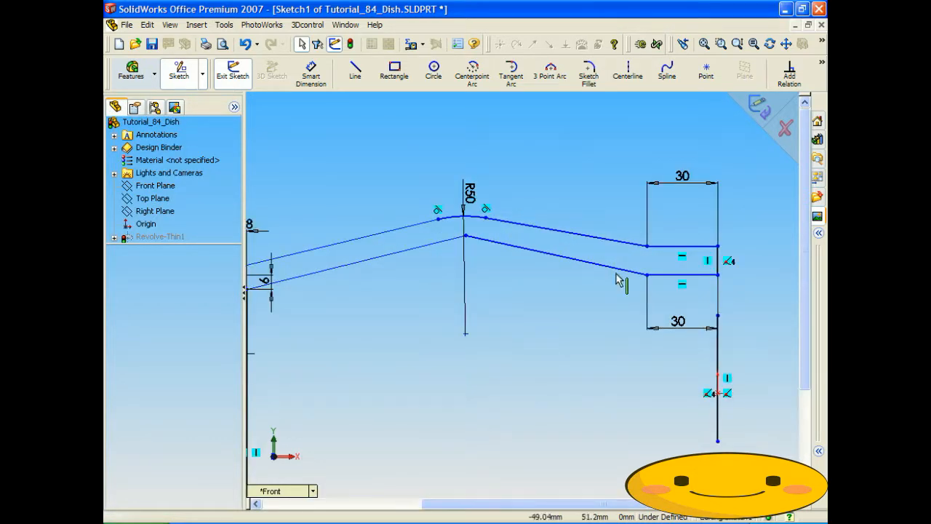
pyautogui.click(493, 247)
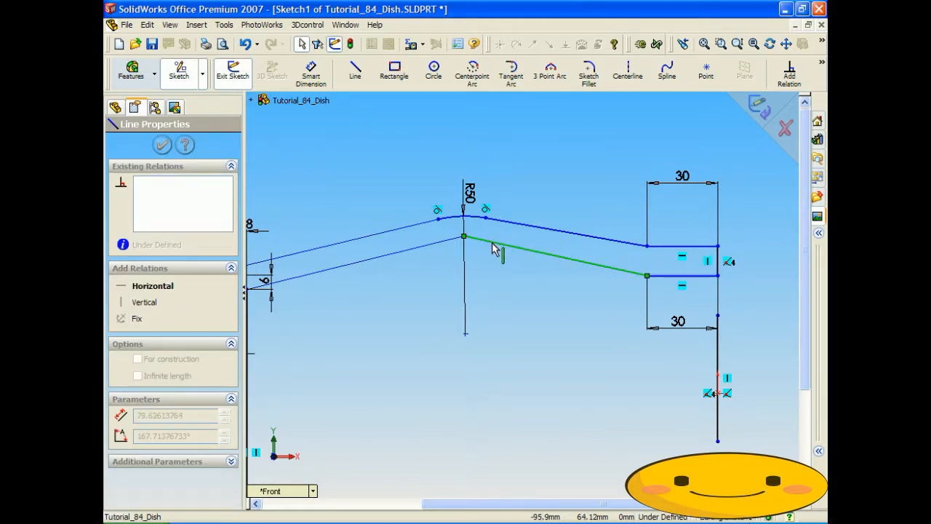
pyautogui.click(484, 270)
# Examine where the dish outline meets the rim's stepped corner and where it ends at the revolve axis
pyautogui.scroll(1, 478, 274)
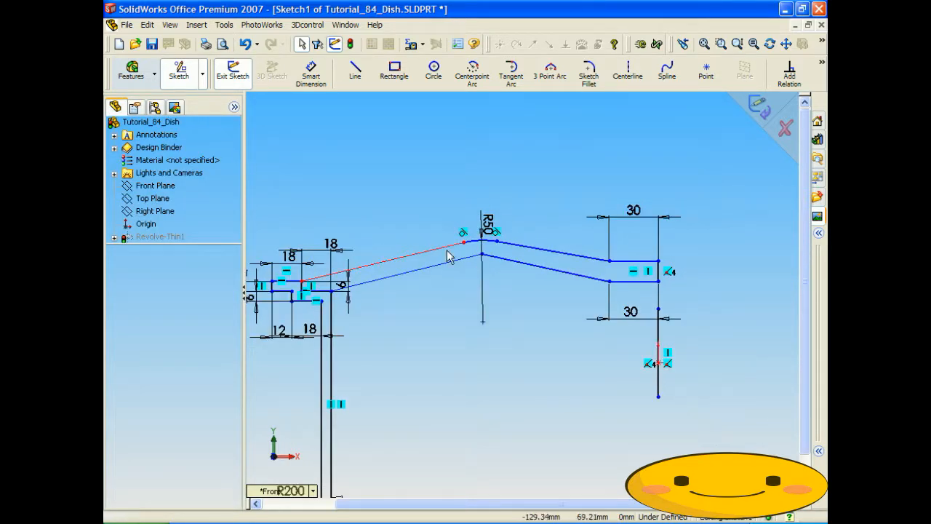
pyautogui.scroll(-2, 476, 246)
pyautogui.scroll(3, 559, 312)
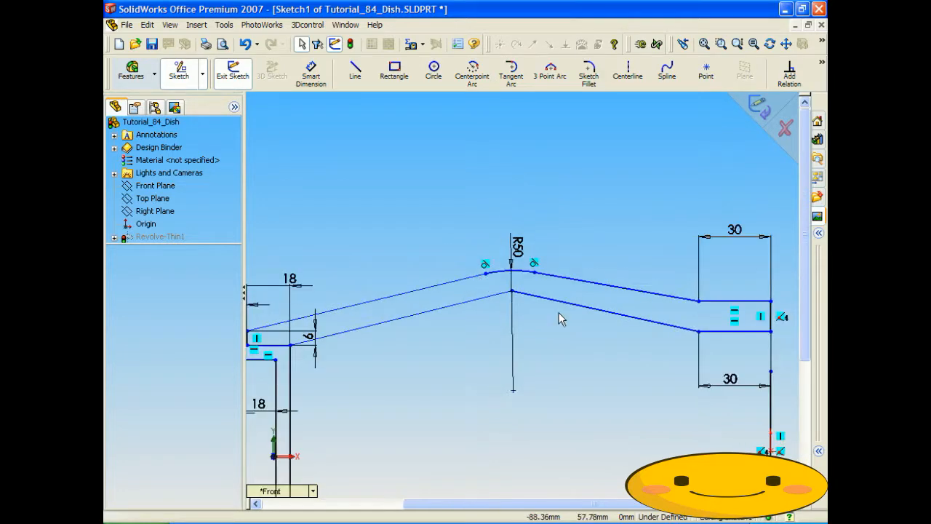
pyautogui.scroll(1, 528, 305)
pyautogui.scroll(-3, 382, 318)
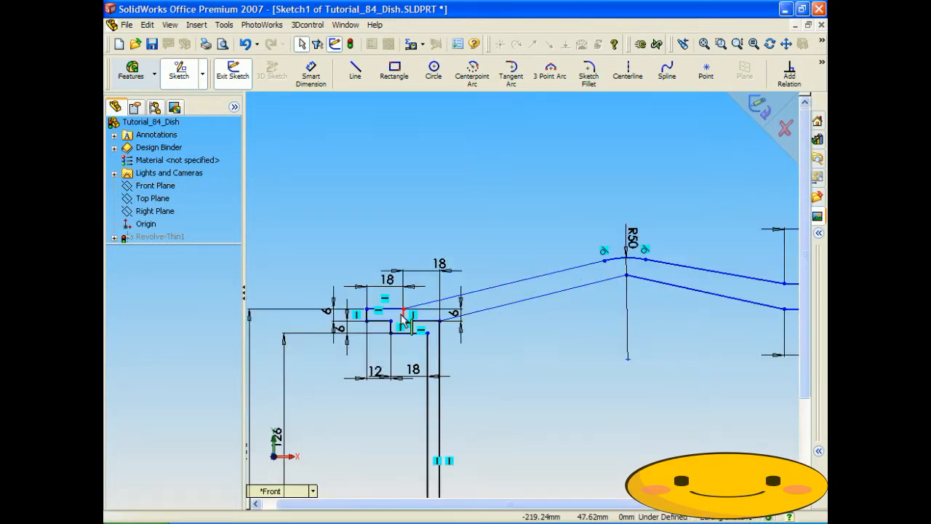
pyautogui.scroll(-5, 420, 316)
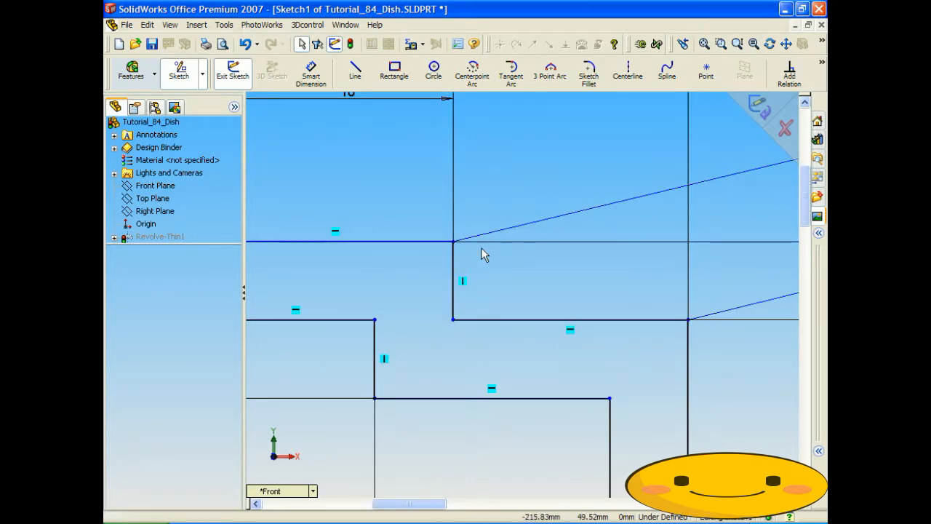
pyautogui.scroll(6, 735, 263)
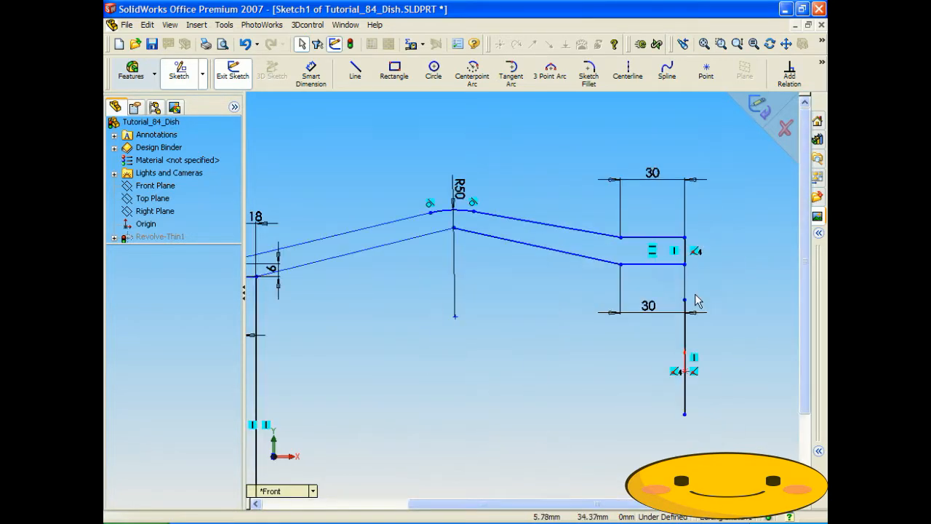
pyautogui.scroll(-3, 695, 298)
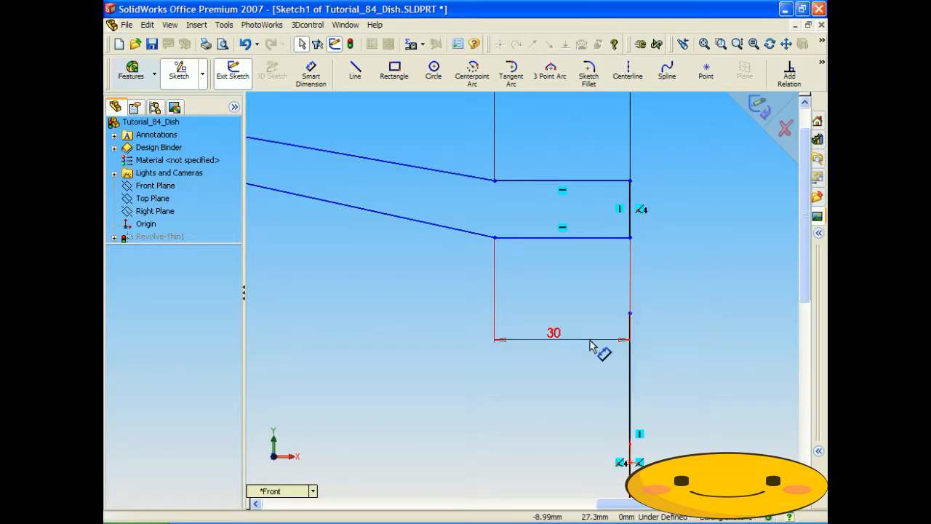
pyautogui.scroll(3, 522, 291)
pyautogui.scroll(4, 524, 284)
pyautogui.scroll(-5, 335, 324)
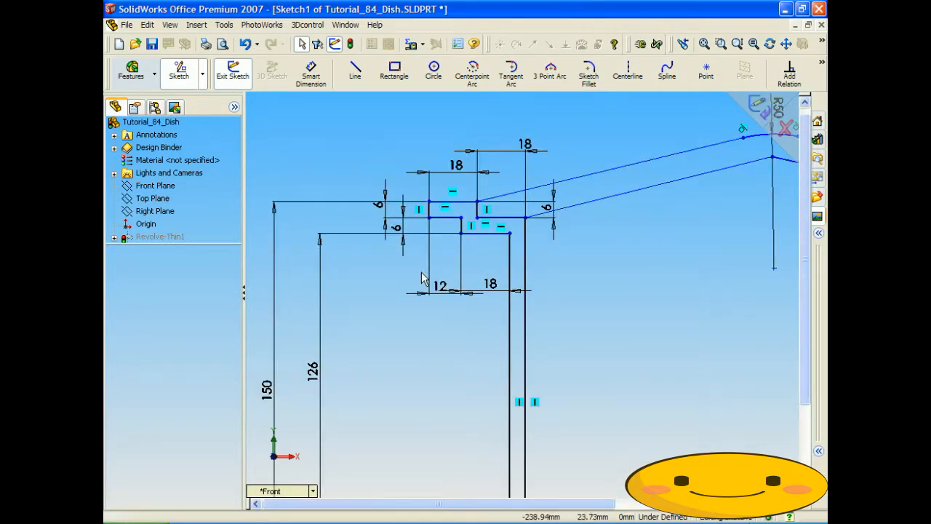
# Delete the rim's stepped upper and lower profile lines, both long vertical lines and the revolve axis, keeping the dish outline
pyautogui.click(443, 201)
pyautogui.keyDown('ctrl'); pyautogui.click(431, 211); pyautogui.keyUp('ctrl')
pyautogui.keyDown('ctrl'); pyautogui.click(446, 218); pyautogui.keyUp('ctrl')
pyautogui.keyDown('ctrl'); pyautogui.click(462, 229); pyautogui.keyUp('ctrl')
pyautogui.keyDown('ctrl'); pyautogui.click(482, 234); pyautogui.keyUp('ctrl')
pyautogui.keyDown('ctrl'); pyautogui.click(525, 251); pyautogui.keyUp('ctrl')
pyautogui.keyDown('ctrl'); pyautogui.click(510, 270); pyautogui.keyUp('ctrl')
pyautogui.scroll(5, 469, 297)
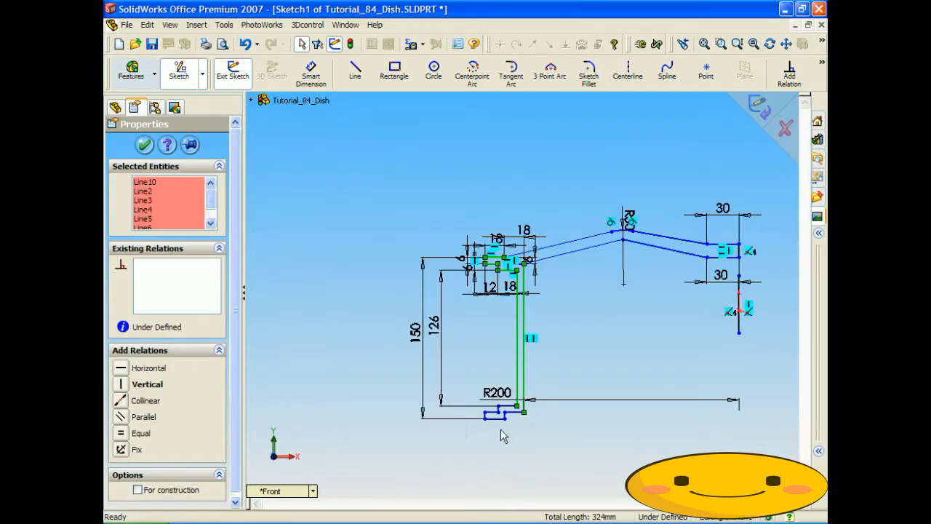
pyautogui.scroll(-5, 500, 436)
pyautogui.keyDown('ctrl'); pyautogui.click(489, 340); pyautogui.keyUp('ctrl')
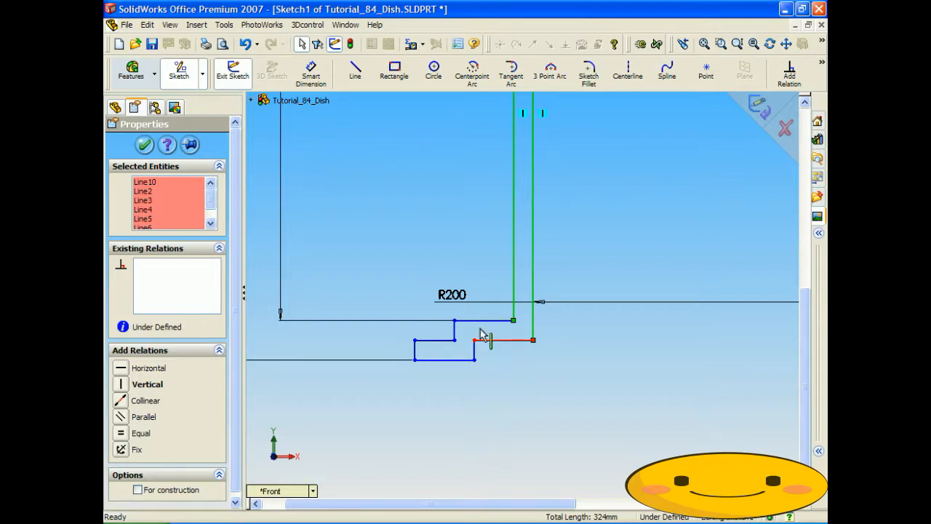
pyautogui.keyDown('ctrl'); pyautogui.click(485, 320); pyautogui.keyUp('ctrl')
pyautogui.keyDown('ctrl'); pyautogui.click(453, 328); pyautogui.keyUp('ctrl')
pyautogui.keyDown('ctrl'); pyautogui.click(436, 340); pyautogui.keyUp('ctrl')
pyautogui.keyDown('ctrl'); pyautogui.click(415, 352); pyautogui.keyUp('ctrl')
pyautogui.keyDown('ctrl'); pyautogui.click(429, 359); pyautogui.keyUp('ctrl')
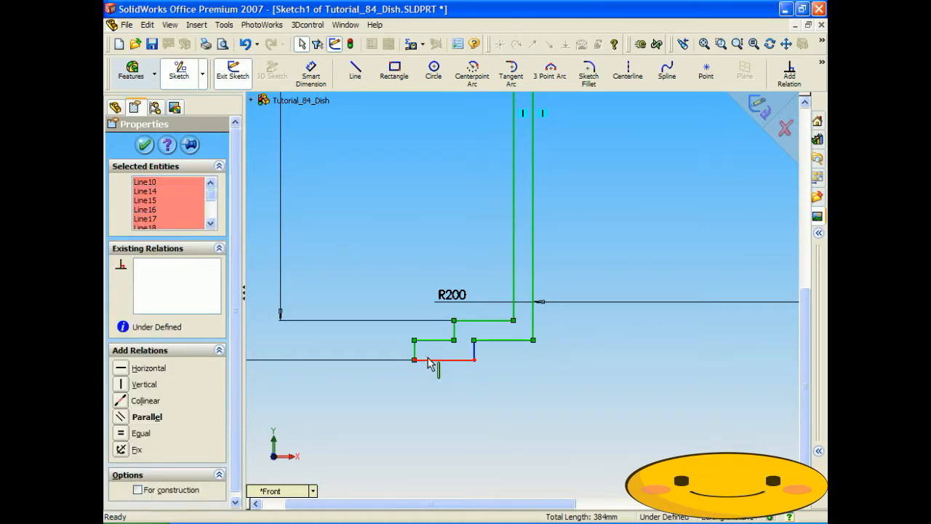
pyautogui.keyDown('ctrl'); pyautogui.click(475, 352); pyautogui.keyUp('ctrl')
pyautogui.scroll(3, 522, 294)
pyautogui.scroll(3, 713, 259)
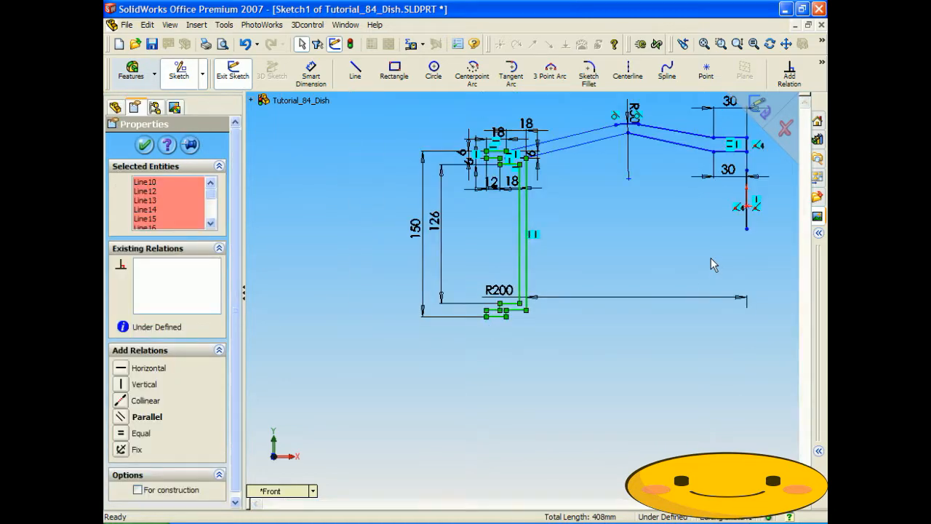
pyautogui.scroll(-5, 752, 232)
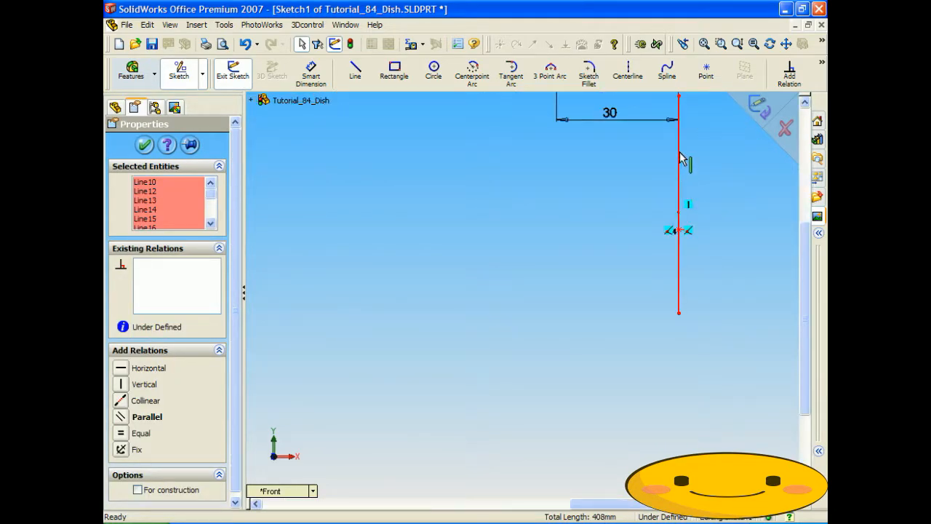
pyautogui.keyDown('ctrl'); pyautogui.click(679, 152); pyautogui.keyUp('ctrl')
pyautogui.press('Delete')
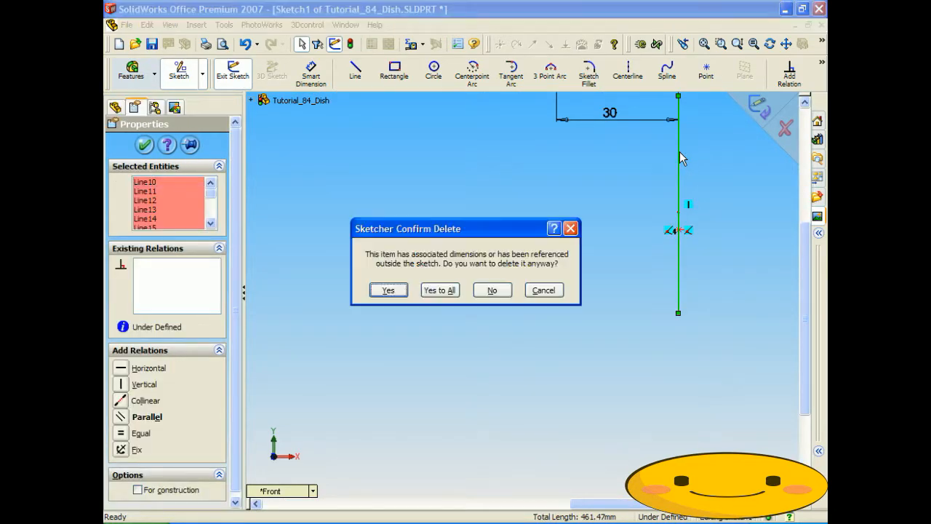
pyautogui.click(439, 290)
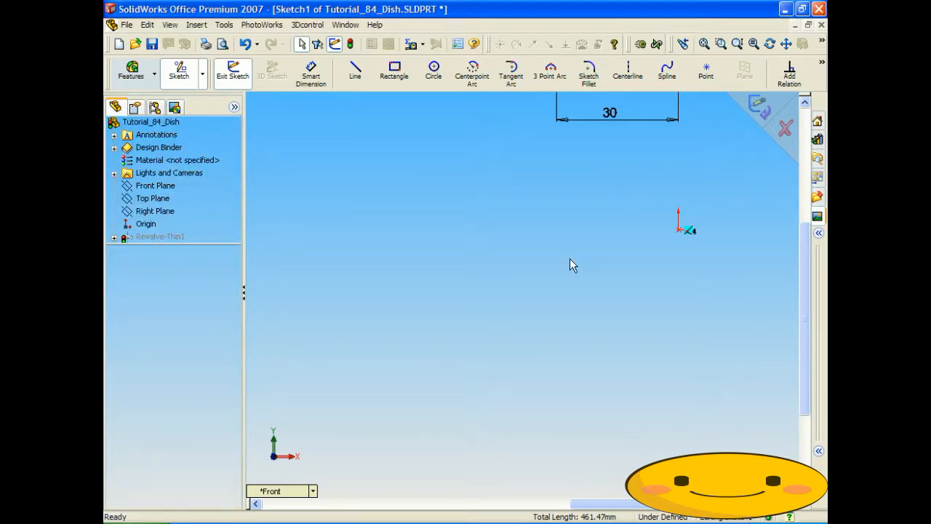
pyautogui.scroll(5, 553, 219)
pyautogui.moveTo(499, 213)
pyautogui.mouseDown(button='middle')
pyautogui.moveTo(510, 200)
pyautogui.moveTo(493, 192)
pyautogui.moveTo(474, 208)
pyautogui.moveTo(499, 260)
pyautogui.moveTo(477, 192)
pyautogui.mouseUp(button='middle')
pyautogui.press('Escape')
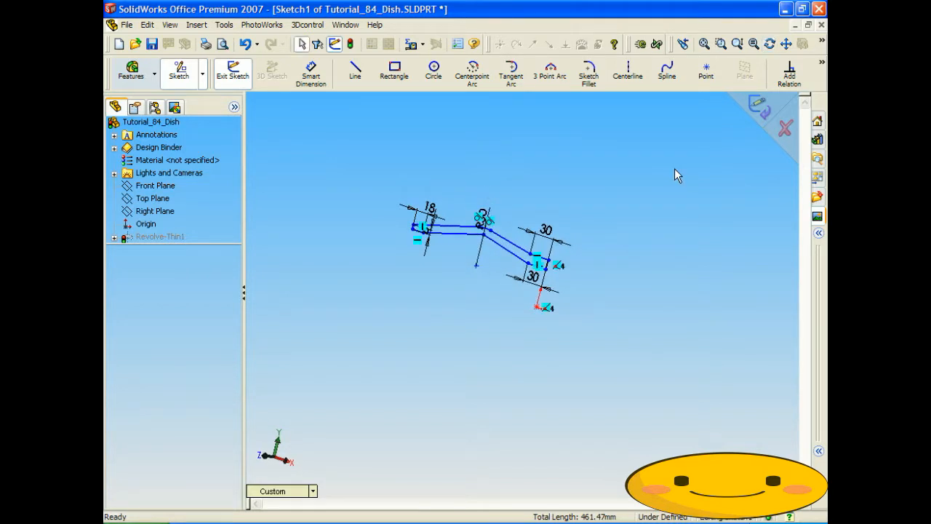
# Exit the sketch and rebuild anyway, and delete the Revolve-Thin1 feature while keeping its sketch
pyautogui.click(763, 109)
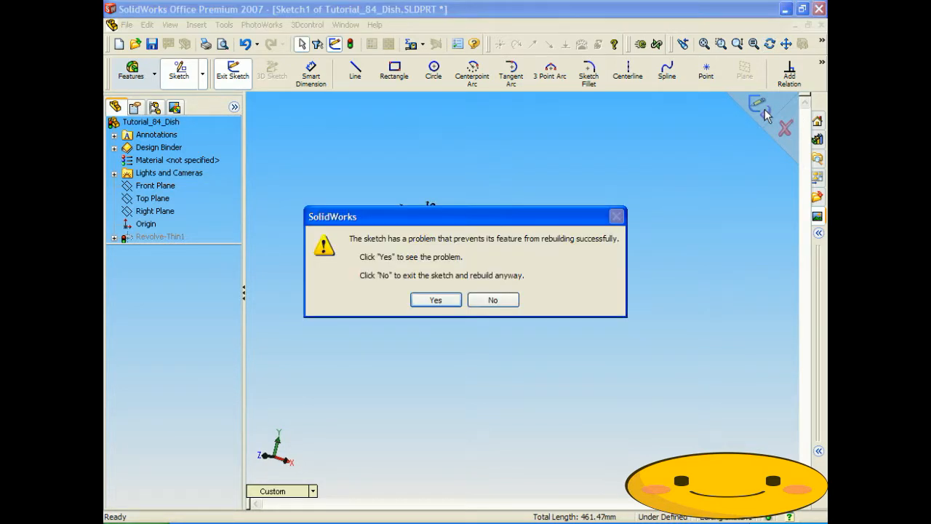
pyautogui.click(486, 301)
pyautogui.click(533, 146)
pyautogui.click(169, 237)
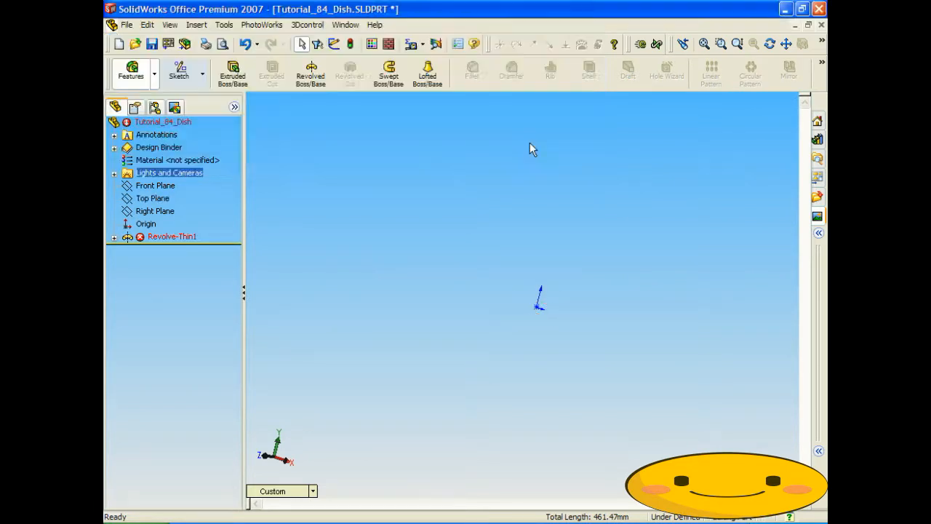
pyautogui.rightClick(169, 236)
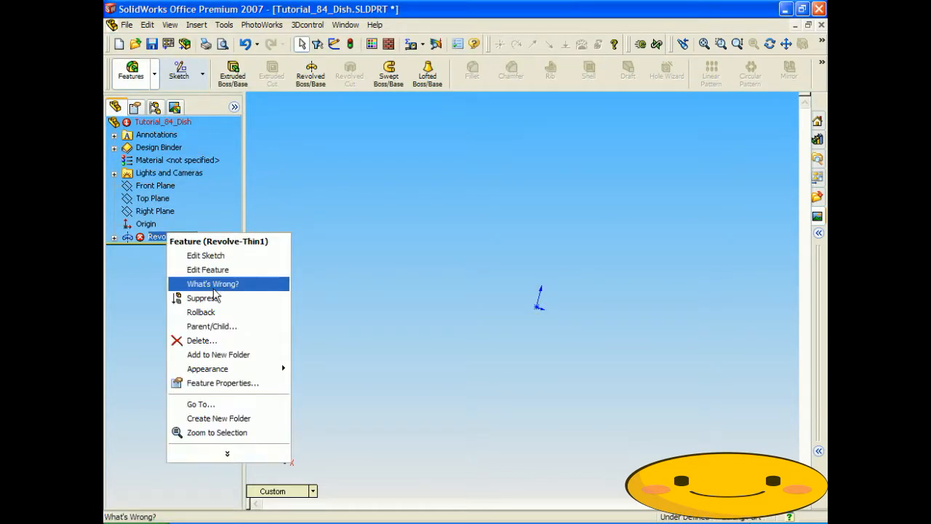
pyautogui.click(213, 340)
pyautogui.press('Return')
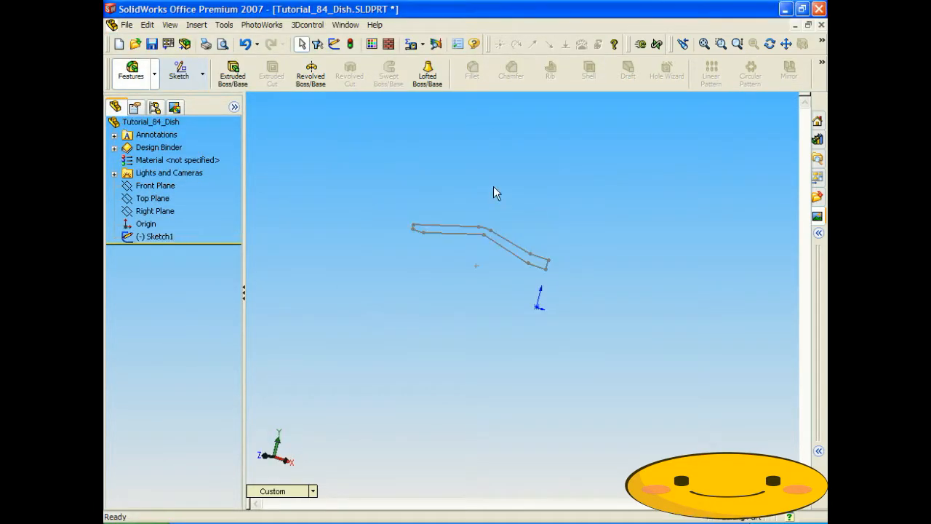
# Revolve the dish outline into a solid about the short vertical line at its inner end
pyautogui.click(311, 72)
pyautogui.scroll(-5, 536, 279)
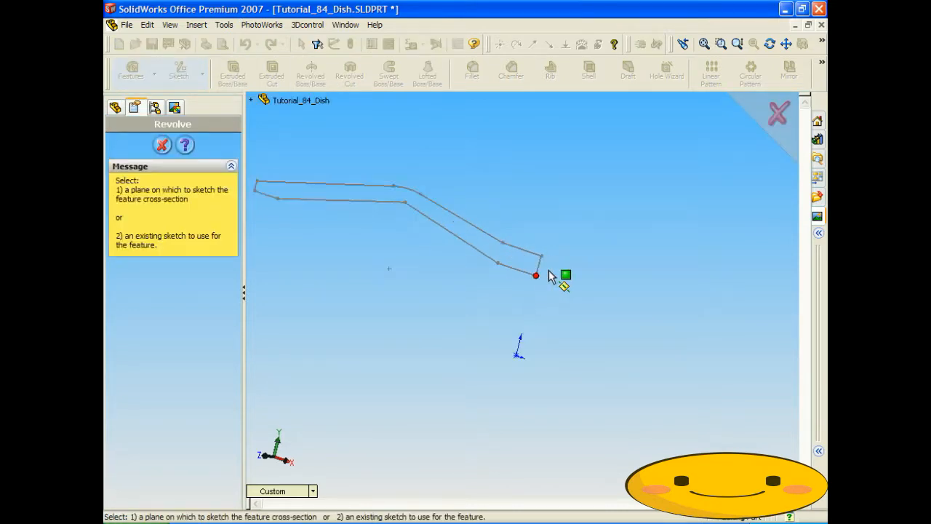
pyautogui.click(520, 281)
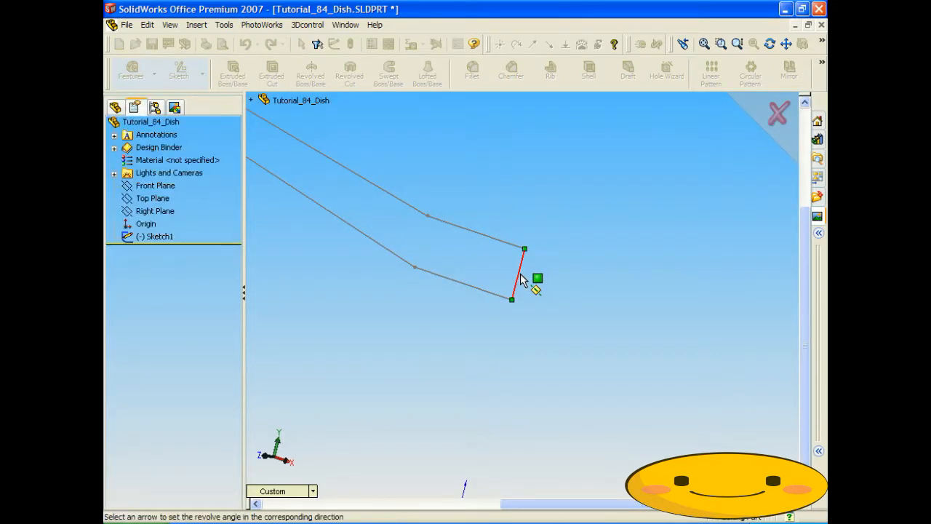
pyautogui.scroll(5, 440, 202)
pyautogui.moveTo(501, 226); pyautogui.dragTo(486, 248, button='middle')
pyautogui.click(150, 145)
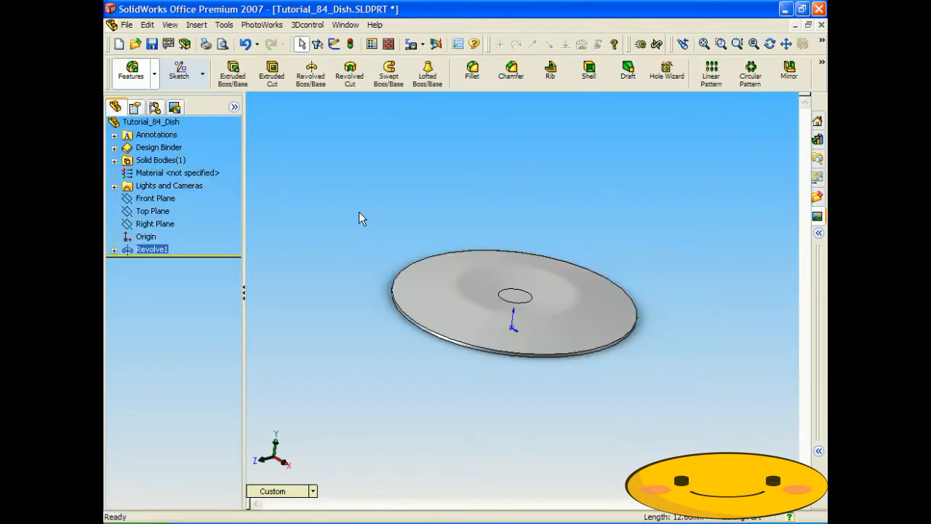
# Reopen the revolved dish's sketch and pull the 50 mm peak arc of the upper edge well above the lower edge
pyautogui.moveTo(533, 207); pyautogui.dragTo(561, 201, button='middle')
pyautogui.moveTo(485, 205)
pyautogui.mouseDown(button='middle')
pyautogui.moveTo(522, 250)
pyautogui.moveTo(474, 234)
pyautogui.moveTo(481, 222)
pyautogui.mouseUp(button='middle')
pyautogui.click(150, 248)
pyautogui.rightClick(149, 249)
pyautogui.click(184, 270)
pyautogui.scroll(3, 464, 339)
pyautogui.scroll(3, 570, 246)
pyautogui.scroll(-2, 569, 240)
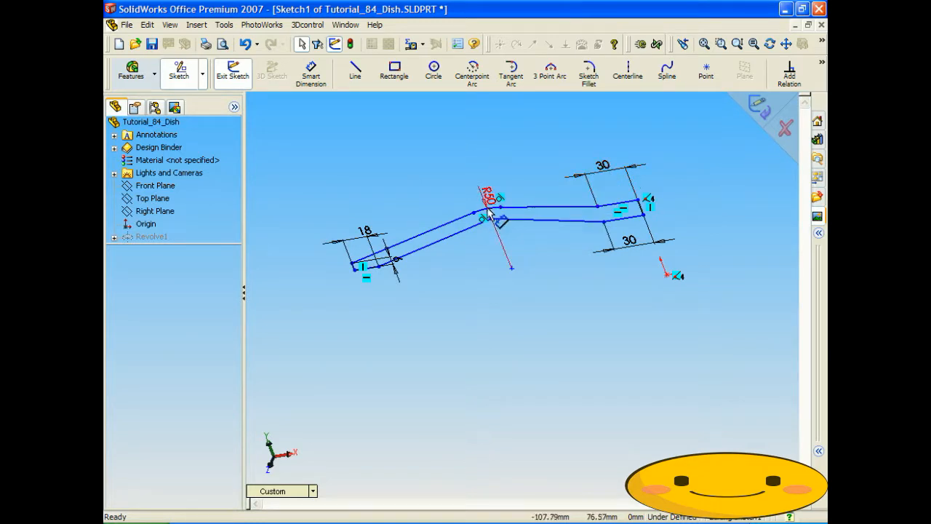
pyautogui.moveTo(484, 217)
pyautogui.mouseDown()
pyautogui.moveTo(454, 214)
pyautogui.moveTo(484, 197)
pyautogui.moveTo(476, 198)
pyautogui.moveTo(512, 244)
pyautogui.moveTo(482, 190)
pyautogui.moveTo(487, 205)
pyautogui.mouseUp()
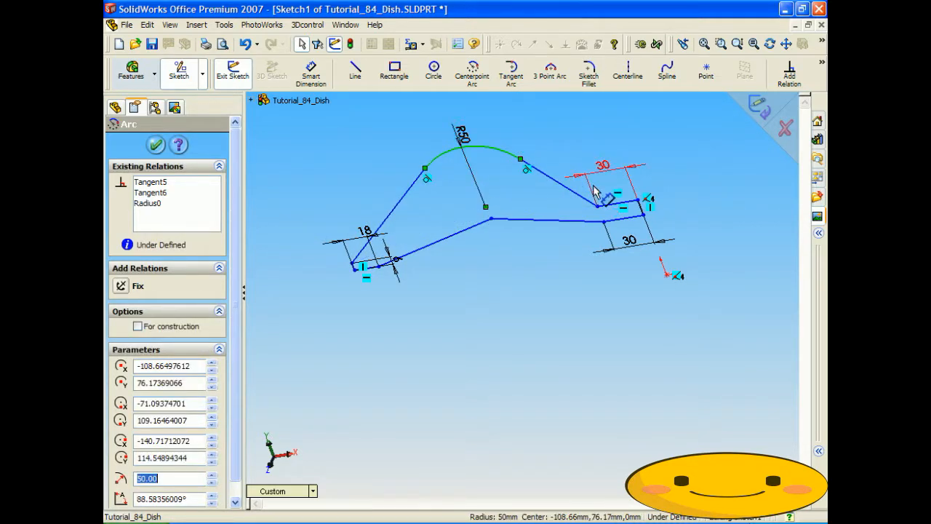
# Exit the dish profile sketch and rebuild the revolved body
pyautogui.click(761, 111)
pyautogui.moveTo(557, 239)
pyautogui.mouseDown(button='middle')
pyautogui.moveTo(575, 276)
pyautogui.moveTo(551, 243)
pyautogui.mouseUp(button='middle')
pyautogui.scroll(5, 551, 243)
pyautogui.moveTo(617, 250); pyautogui.dragTo(678, 211, button='middle')
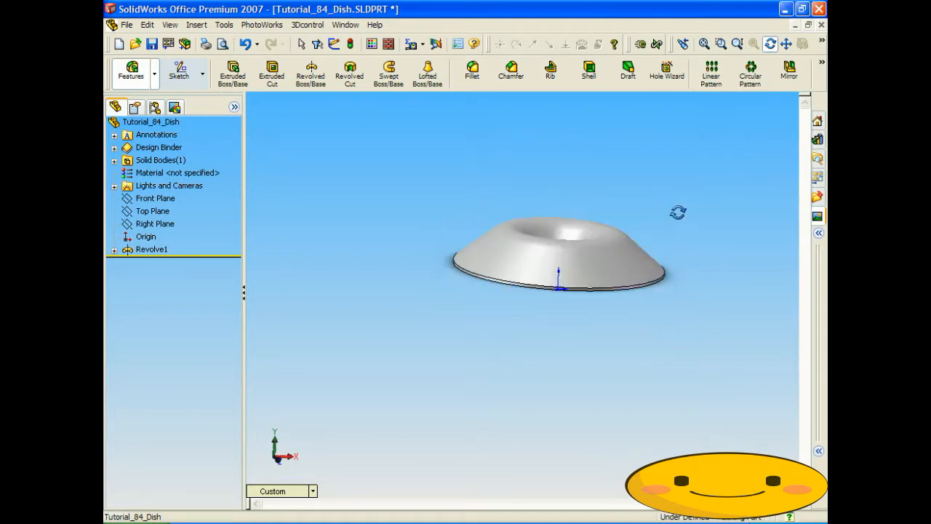
# Edit the revolve's sketch again, pull the R50 arc downward to flatten the dish profile, and exit the sketch
pyautogui.rightClick(145, 248)
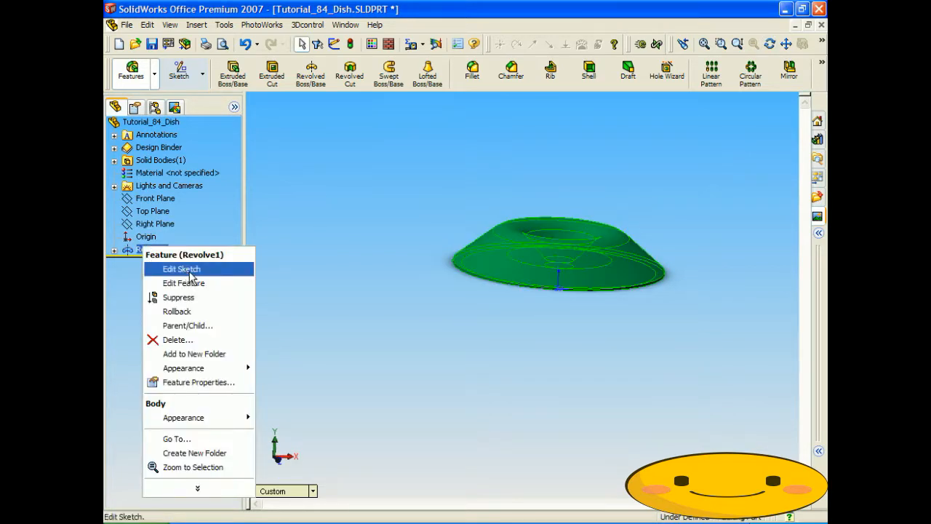
pyautogui.click(187, 269)
pyautogui.click(521, 238)
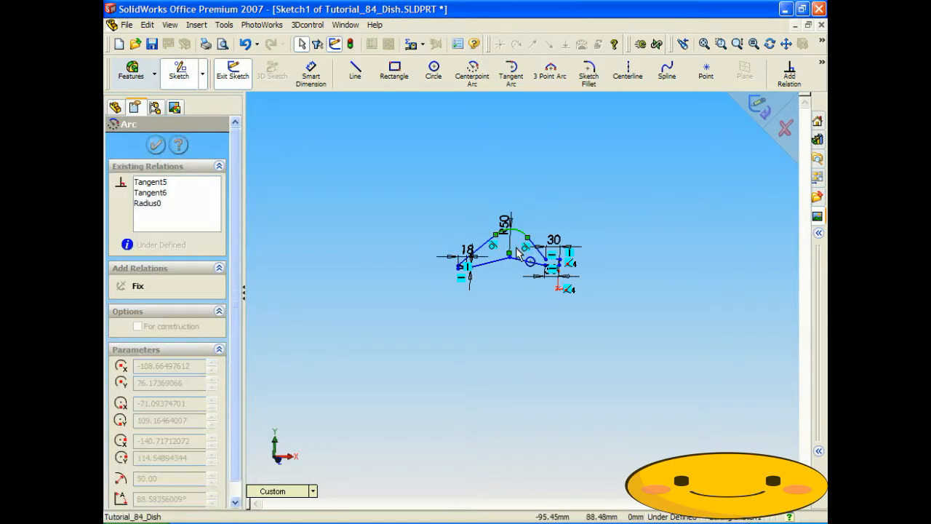
pyautogui.scroll(-5, 514, 256)
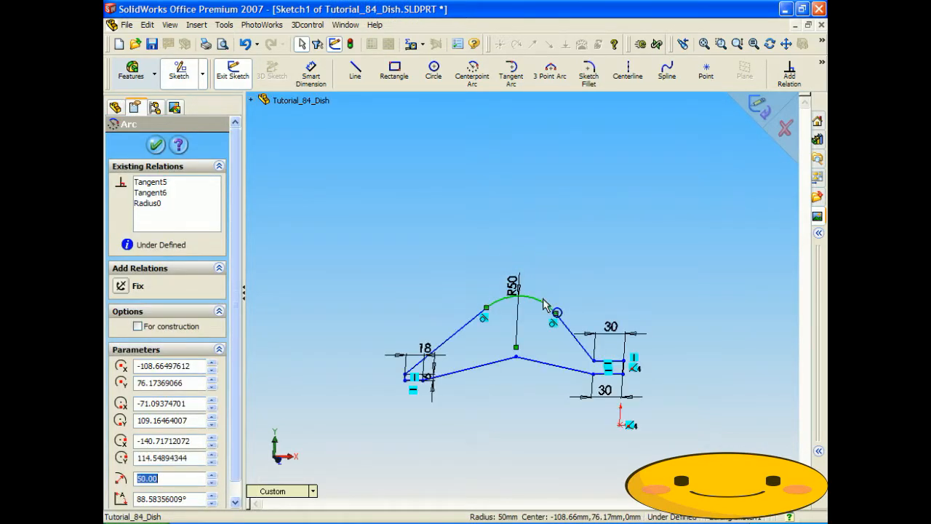
pyautogui.moveTo(525, 293)
pyautogui.mouseDown()
pyautogui.moveTo(521, 314)
pyautogui.moveTo(522, 296)
pyautogui.mouseUp()
pyautogui.click(759, 107)
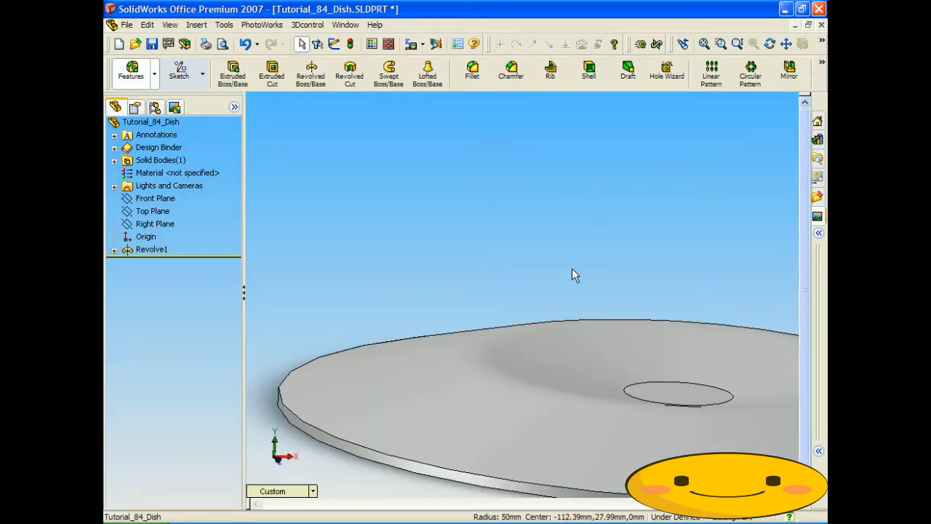
pyautogui.moveTo(596, 273)
pyautogui.mouseDown(button='middle')
pyautogui.moveTo(540, 275)
pyautogui.moveTo(557, 313)
pyautogui.moveTo(551, 323)
pyautogui.moveTo(517, 318)
pyautogui.moveTo(493, 285)
pyautogui.moveTo(571, 319)
pyautogui.mouseUp(button='middle')
pyautogui.scroll(5, 539, 304)
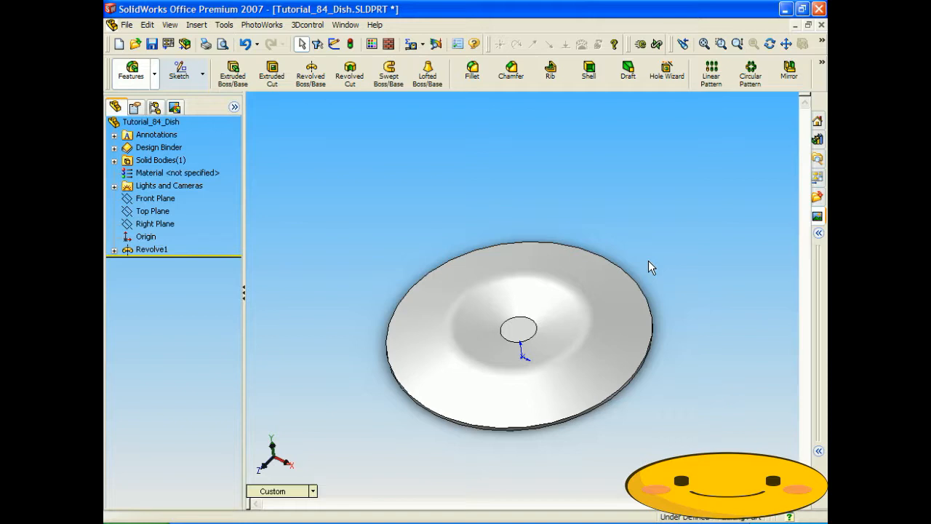
pyautogui.moveTo(648, 260); pyautogui.dragTo(661, 341, button='middle')
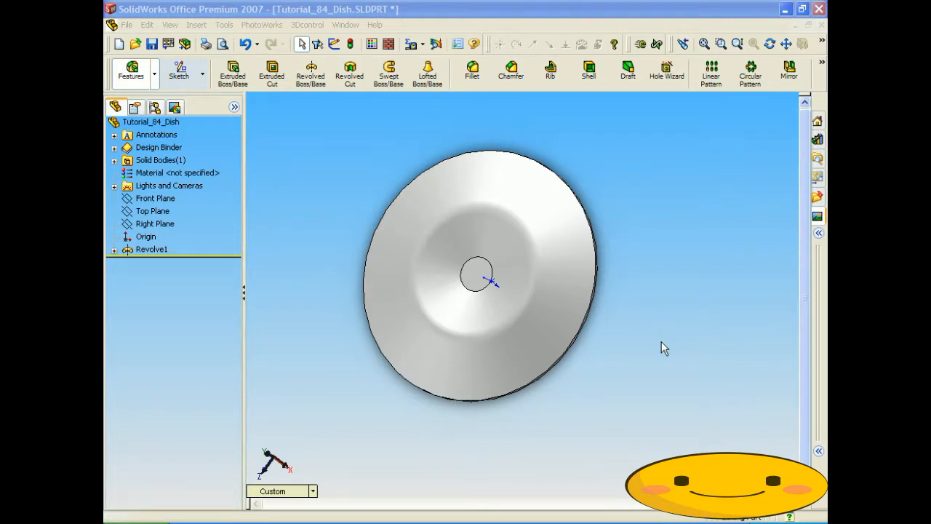
pyautogui.moveTo(526, 403); pyautogui.dragTo(613, 320, button='middle')
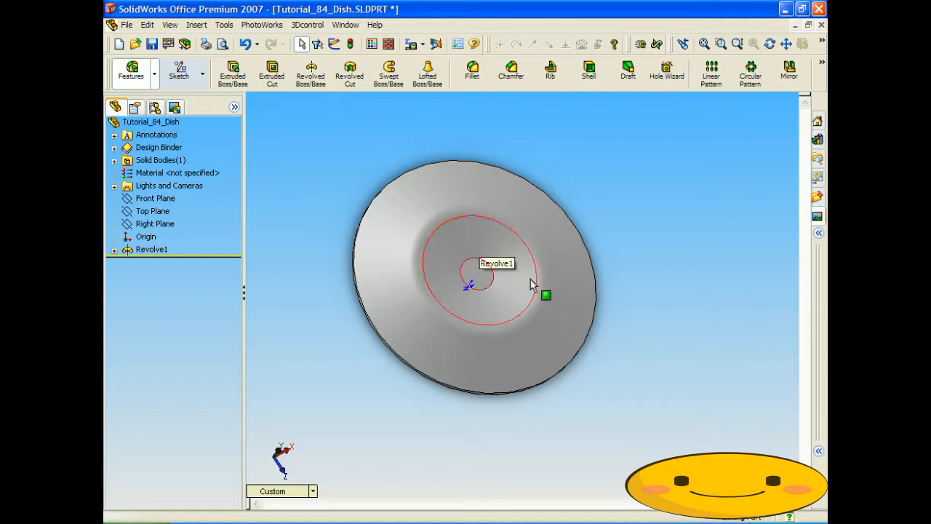
# Sketch a circle of about 10.7 mm radius on the dish's small central face plane, about 60 mm directly above the origin
pyautogui.click(472, 272)
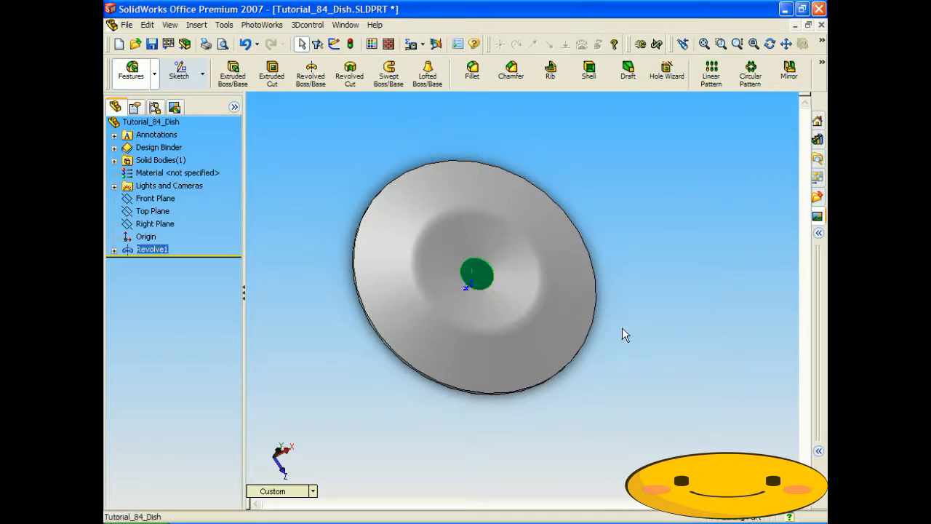
pyautogui.click(182, 73)
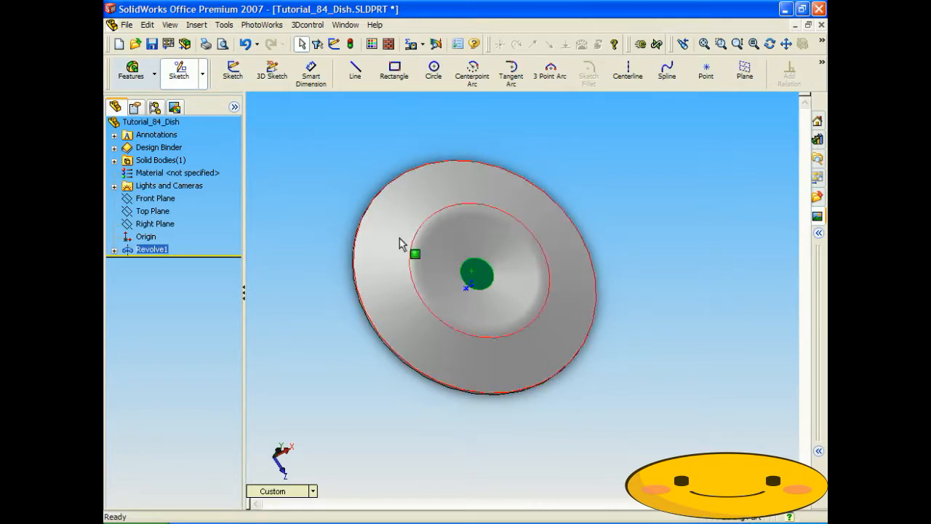
pyautogui.click(434, 82)
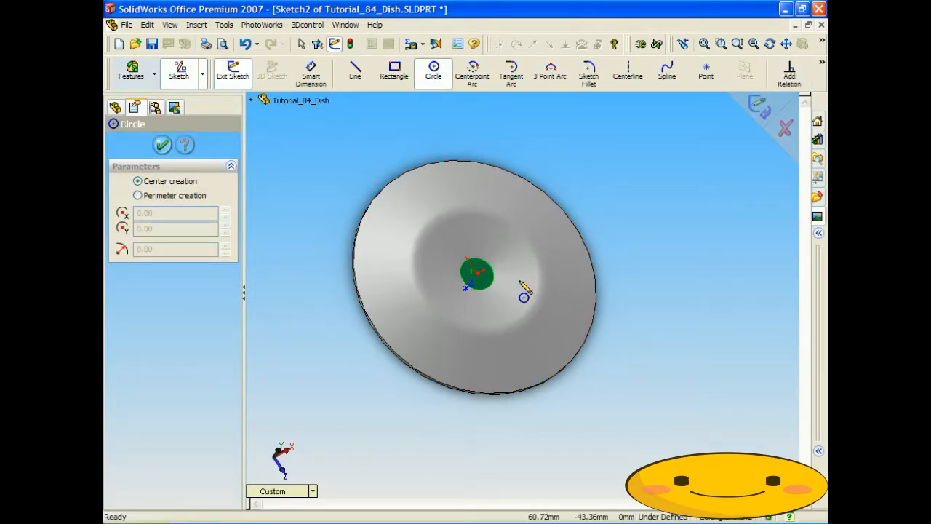
pyautogui.click(297, 488)
pyautogui.click(340, 264)
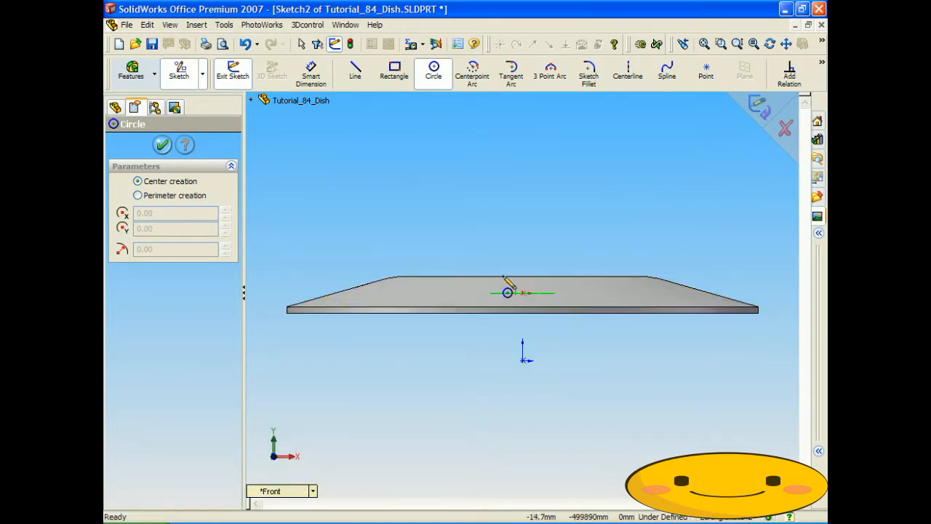
pyautogui.hotkey('ctrl', '8')
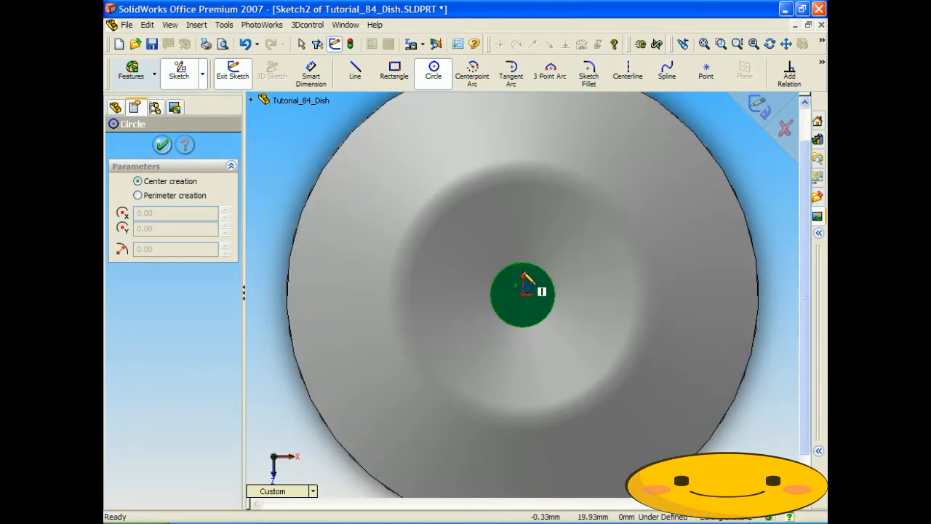
pyautogui.click(522, 229)
pyautogui.click(532, 243)
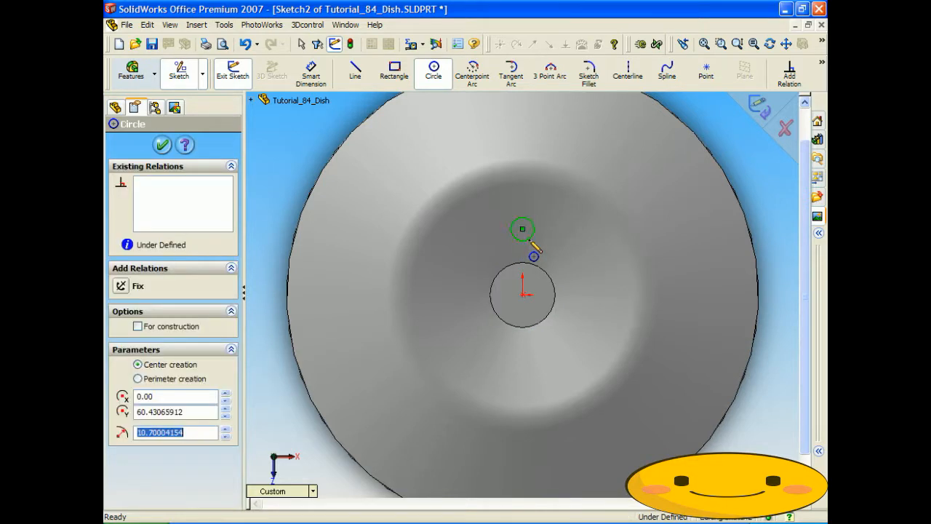
# Dimension the small circle's diameter as 15 mm
pyautogui.click(319, 80)
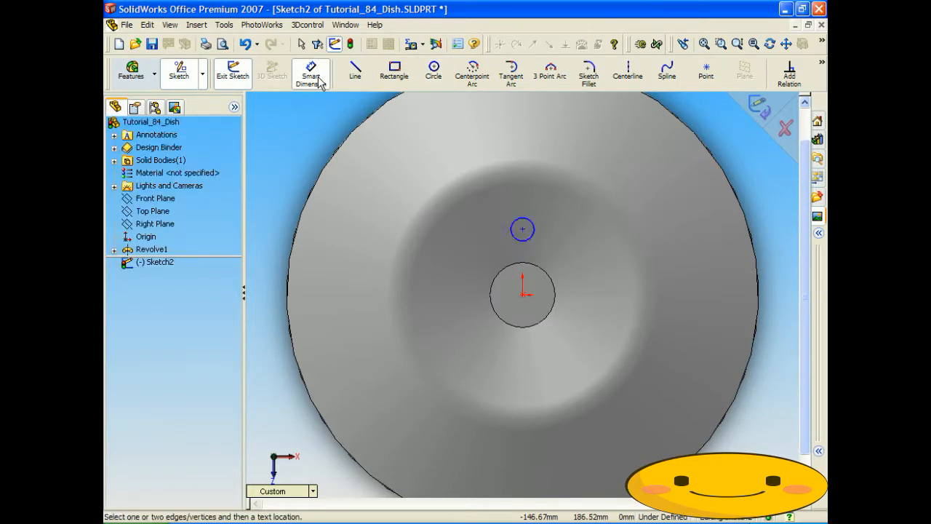
pyautogui.click(516, 242)
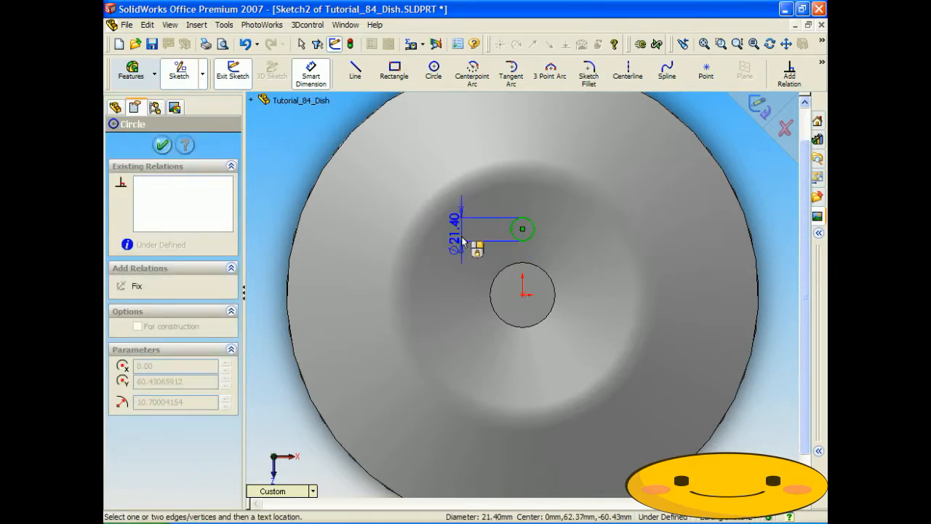
pyautogui.click(462, 242)
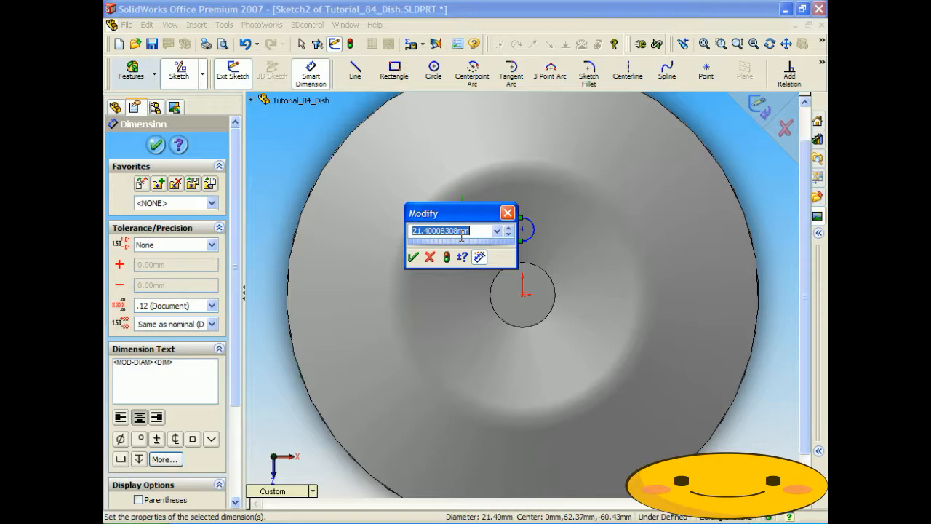
pyautogui.write('15')
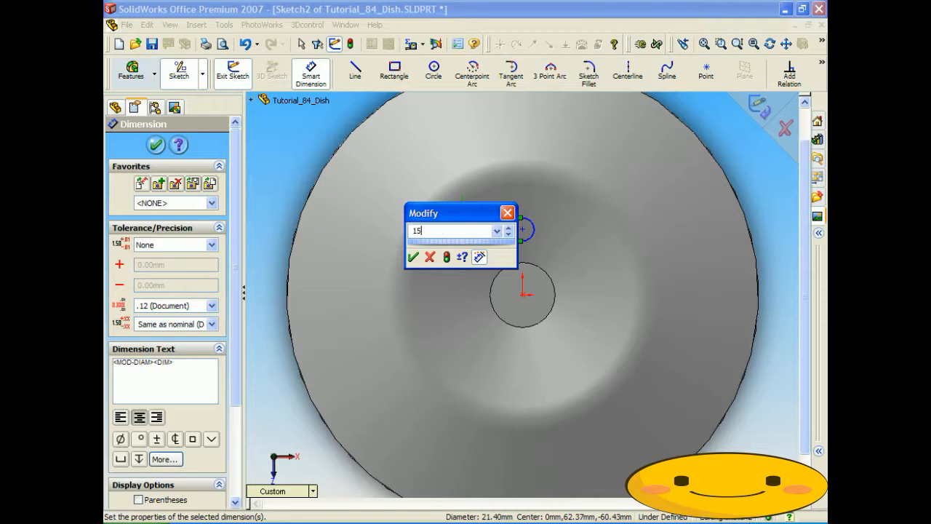
pyautogui.click(413, 258)
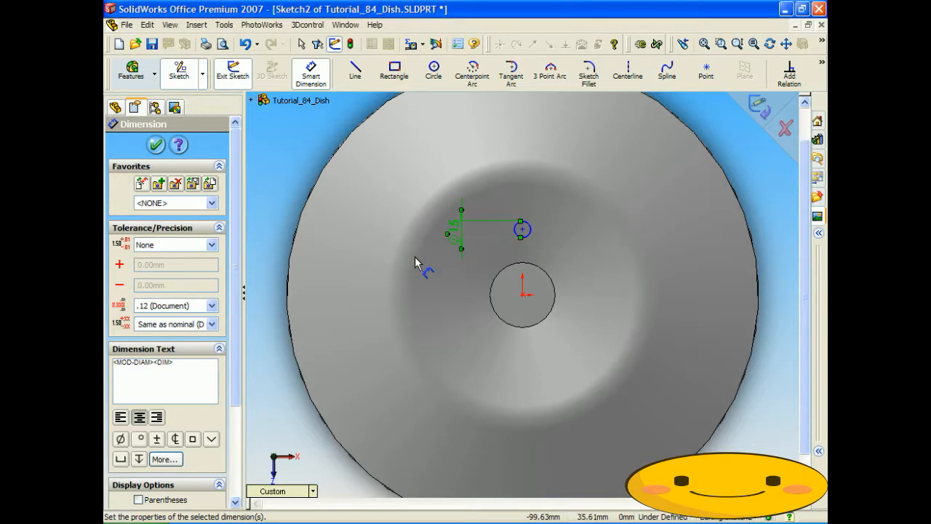
pyautogui.click(521, 232)
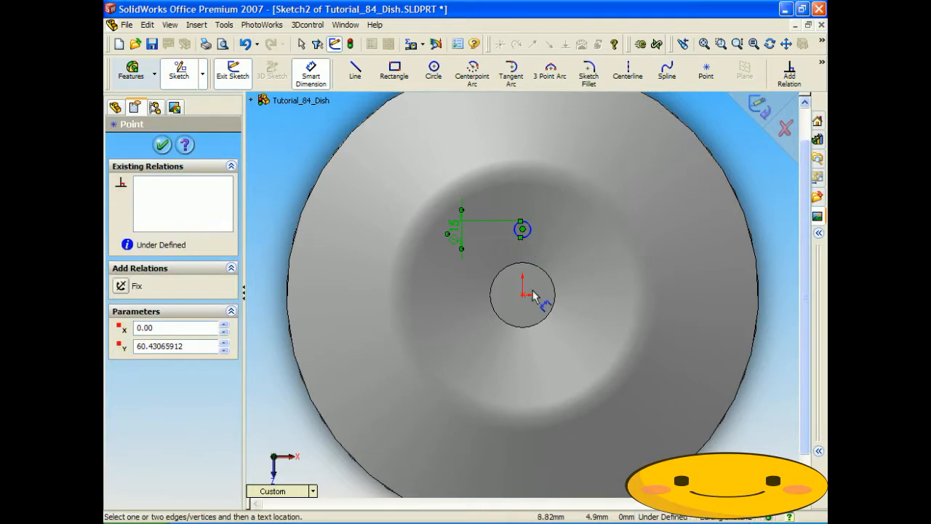
pyautogui.click(526, 296)
pyautogui.click(466, 288)
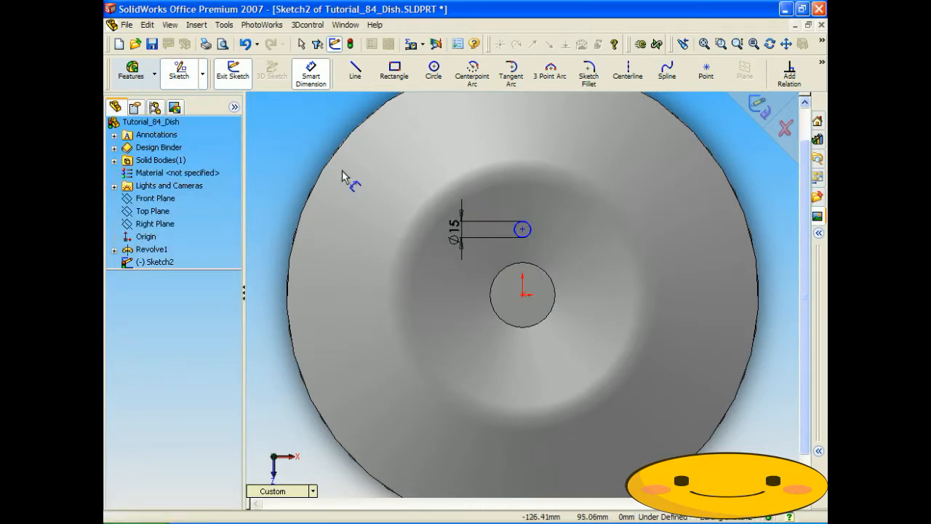
# Dimension the distance from the small circle's center to the origin as 50 mm
pyautogui.click(522, 230)
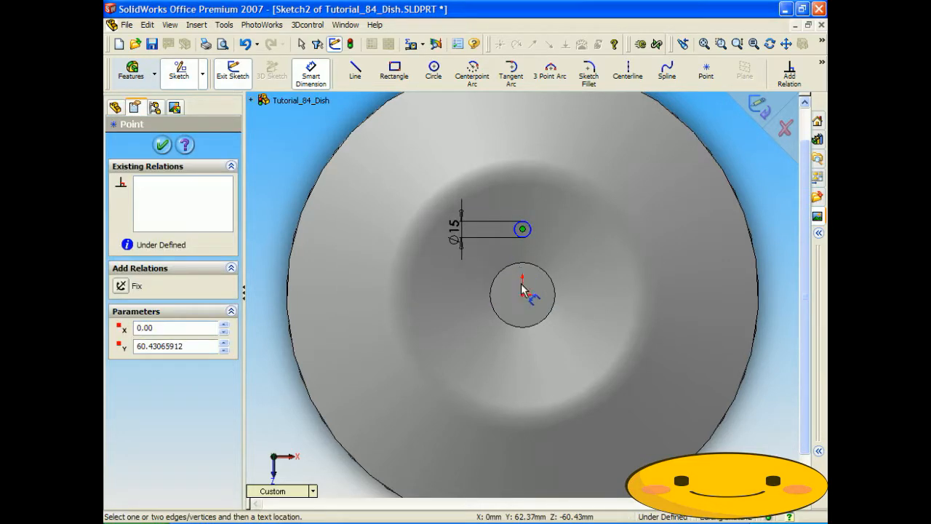
pyautogui.click(523, 296)
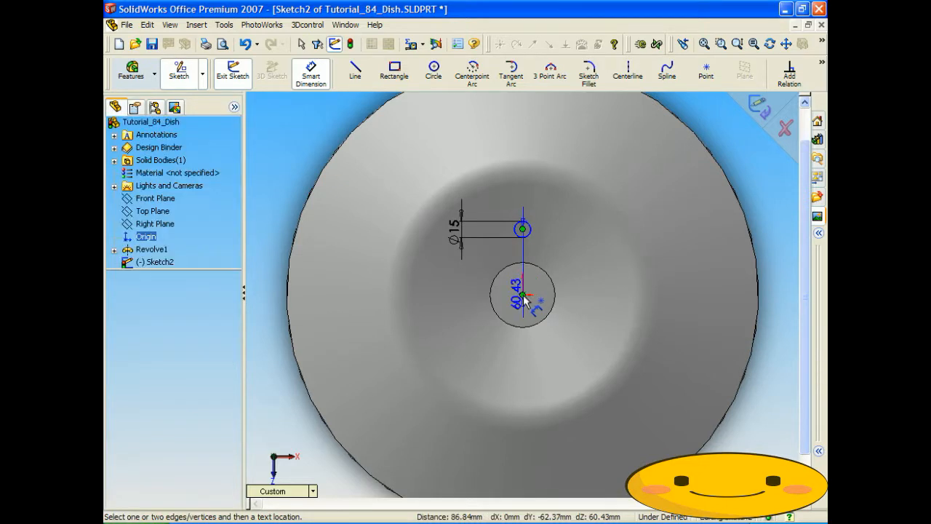
pyautogui.click(564, 277)
pyautogui.moveTo(579, 274); pyautogui.dragTo(485, 271)
pyautogui.write('50')
pyautogui.press('Return')
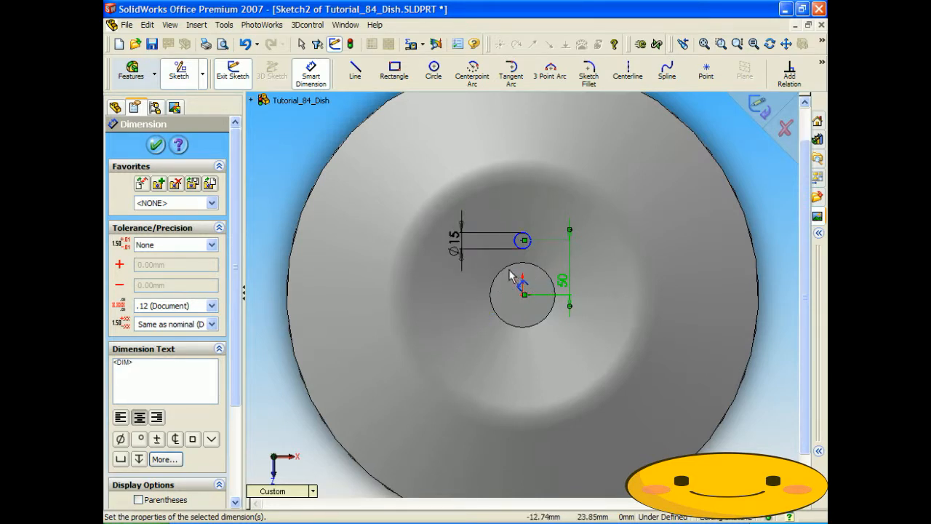
# Cut-extrude the 15 mm circle through the dish with a Mid Plane end condition and a depth of 50 mm
pyautogui.moveTo(510, 240)
pyautogui.mouseDown(button='middle')
pyautogui.moveTo(577, 232)
pyautogui.moveTo(497, 230)
pyautogui.mouseUp(button='middle')
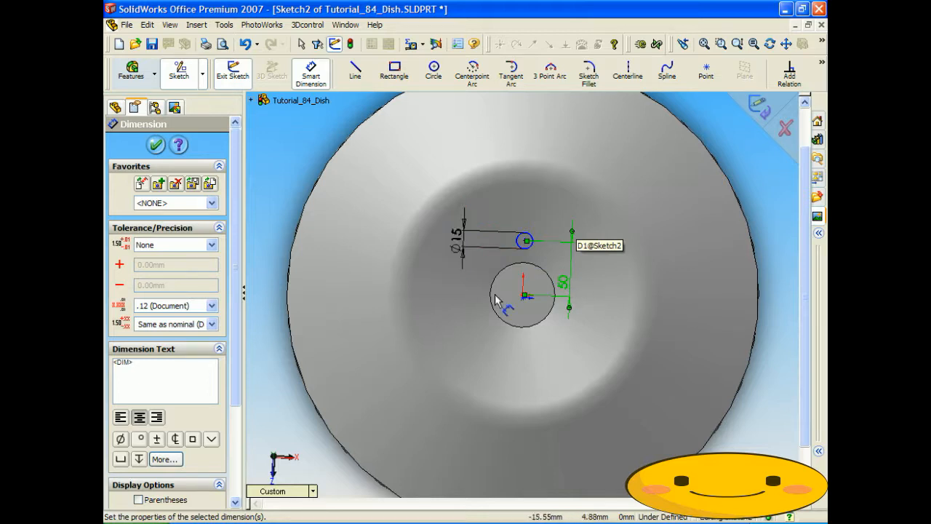
pyautogui.moveTo(461, 254)
pyautogui.mouseDown(button='middle')
pyautogui.moveTo(502, 258)
pyautogui.moveTo(456, 255)
pyautogui.mouseUp(button='middle')
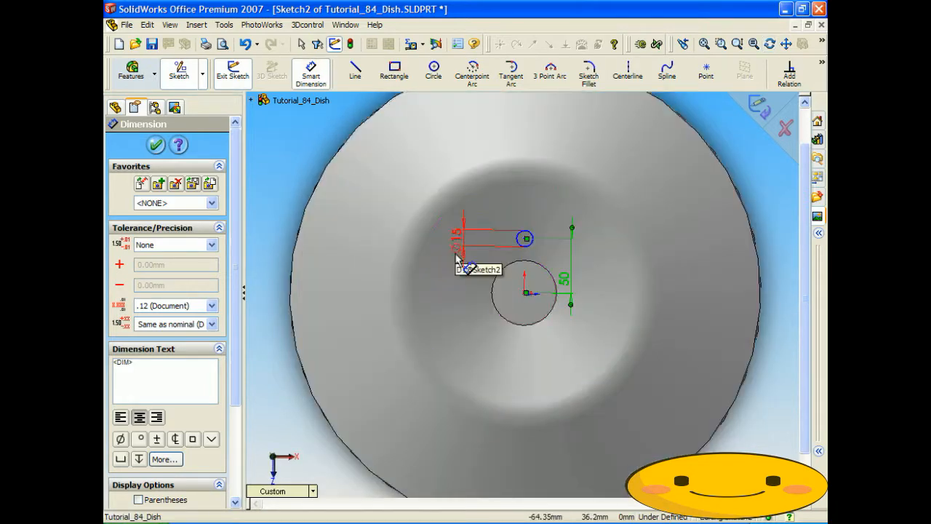
pyautogui.moveTo(514, 255); pyautogui.dragTo(545, 254, button='middle')
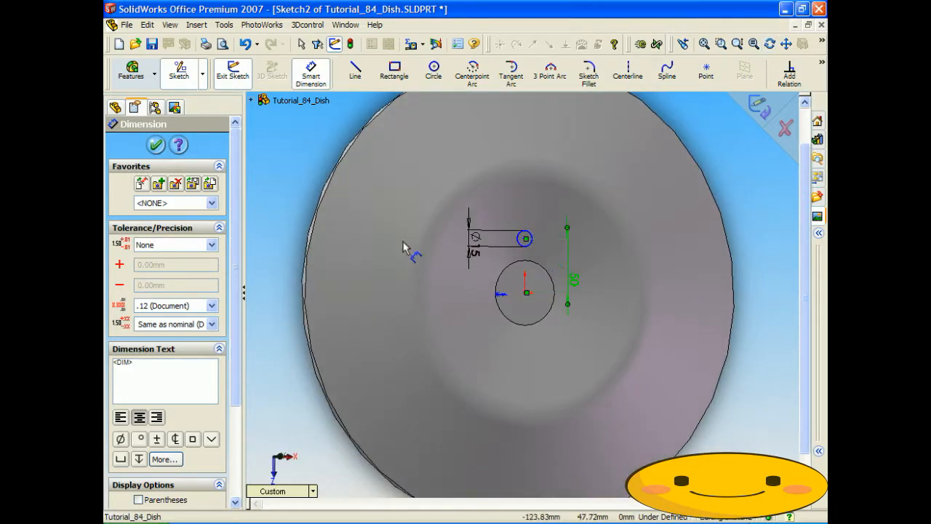
pyautogui.click(135, 75)
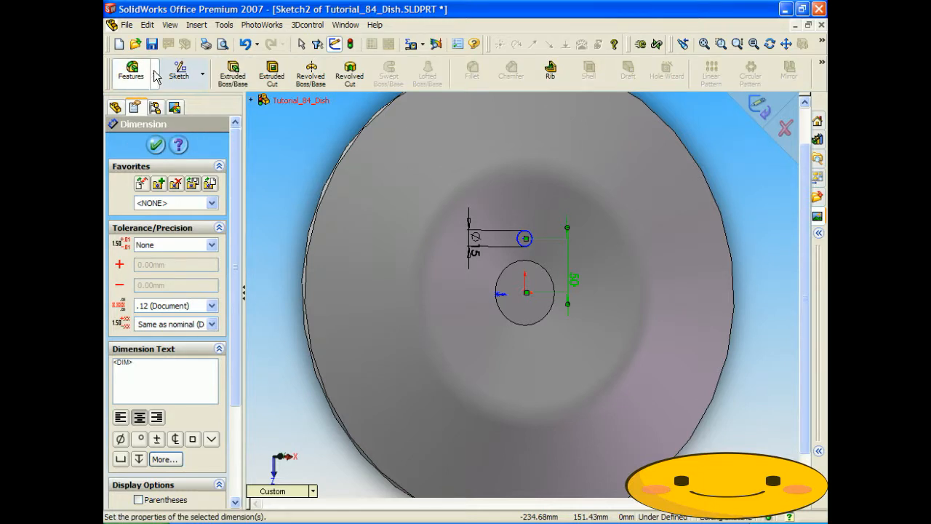
pyautogui.click(272, 76)
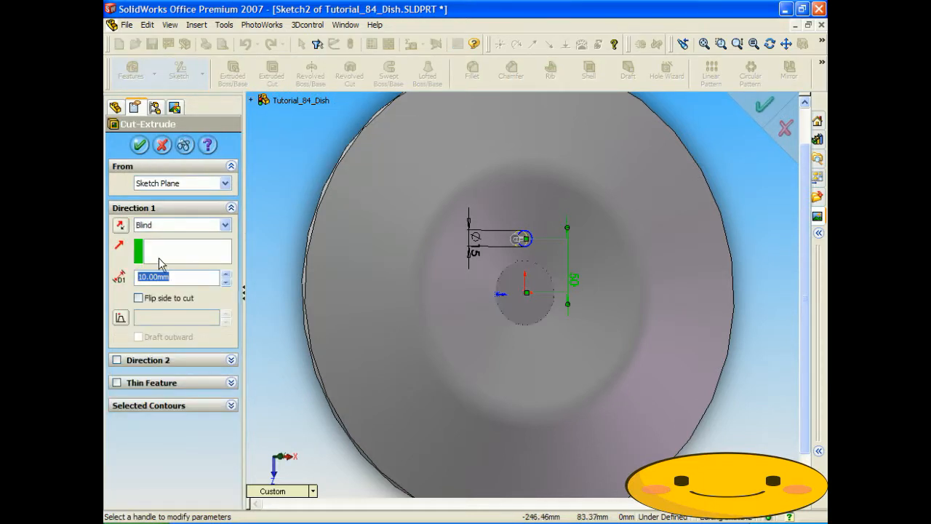
pyautogui.click(224, 224)
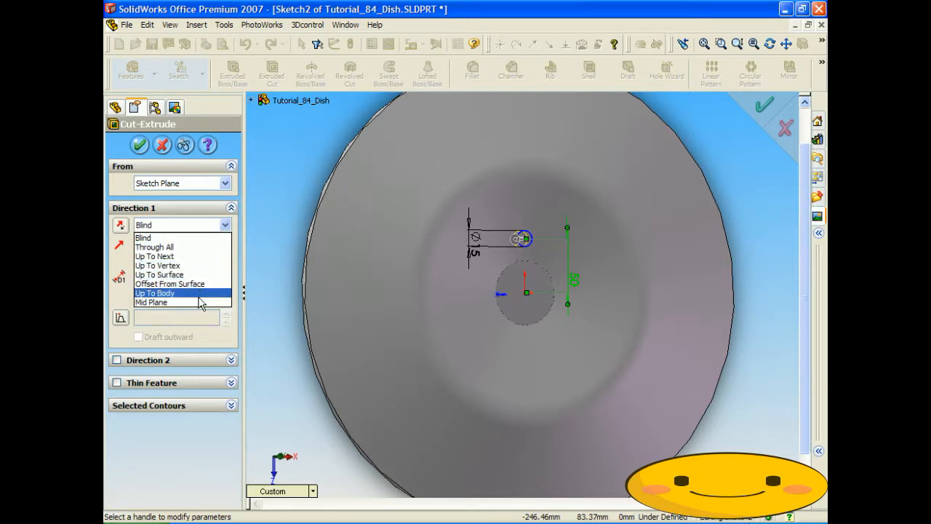
pyautogui.click(206, 306)
pyautogui.click(206, 277)
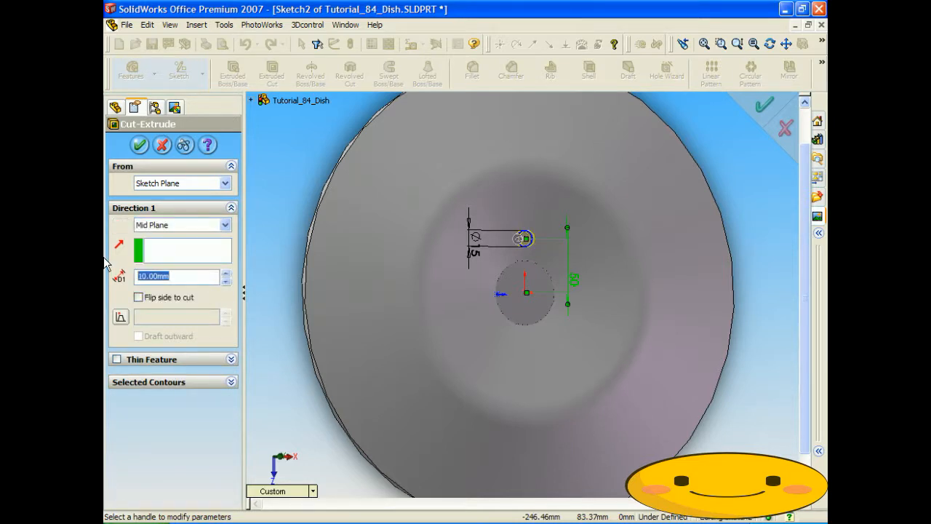
pyautogui.write('50')
pyautogui.click(139, 145)
# Turn on the display of temporary axes for the dish model
pyautogui.moveTo(283, 188); pyautogui.dragTo(264, 199, button='middle')
pyautogui.middleClick(502, 259)
pyautogui.moveTo(502, 259)
pyautogui.mouseDown(button='middle')
pyautogui.moveTo(486, 209)
pyautogui.moveTo(491, 245)
pyautogui.mouseUp(button='middle')
pyautogui.press('Escape')
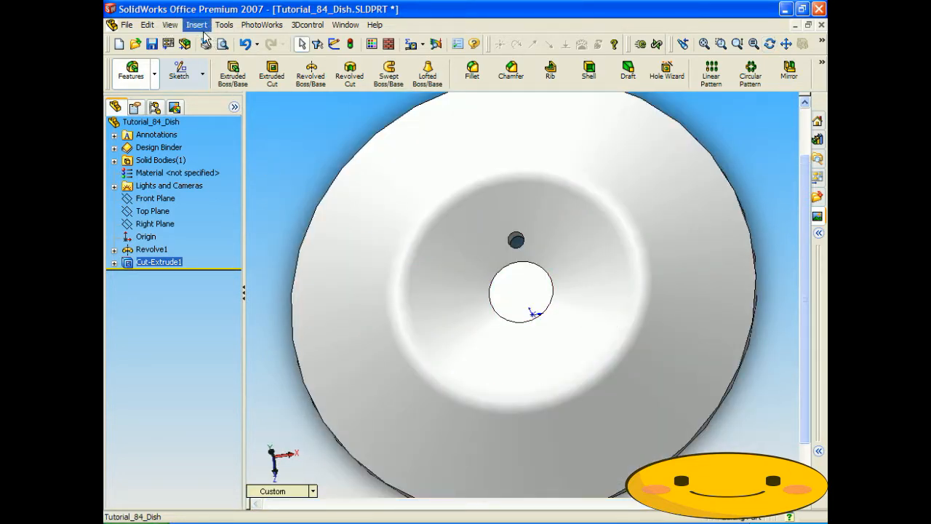
pyautogui.click(169, 25)
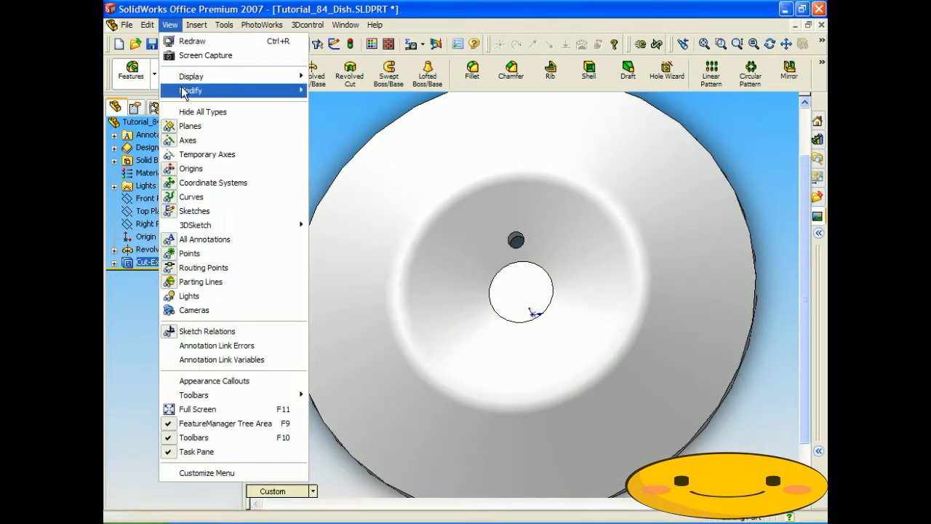
pyautogui.click(195, 155)
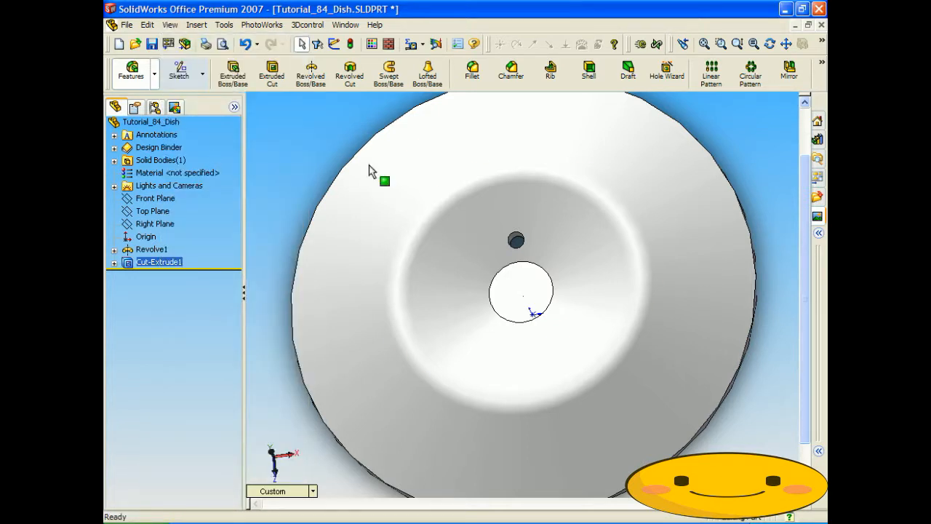
# Set up a circular pattern of the 15 mm hole cut around the dish's central temporary axis with 5 instances
pyautogui.click(750, 73)
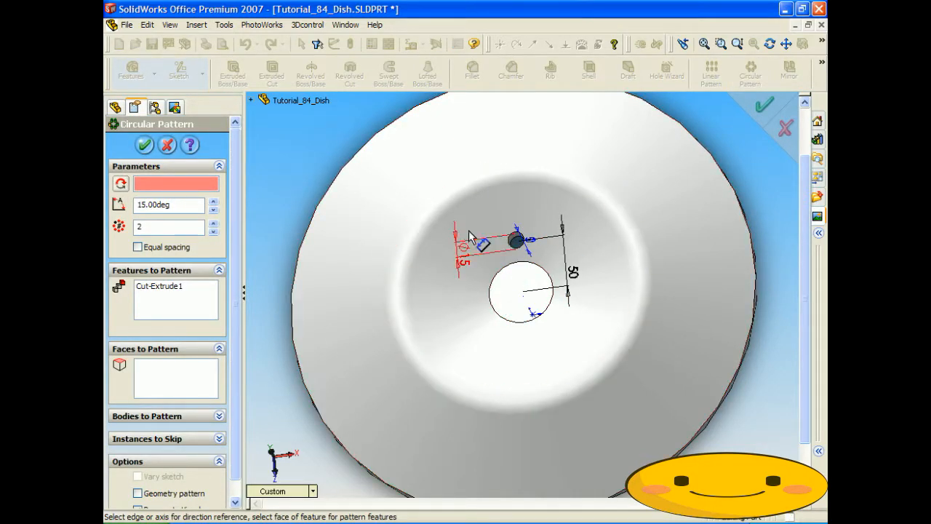
pyautogui.moveTo(499, 264); pyautogui.dragTo(545, 264, button='middle')
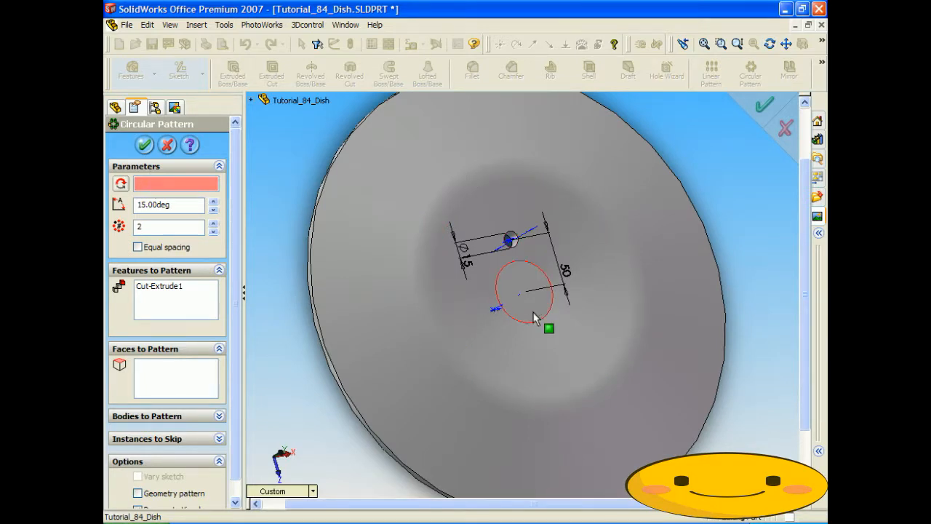
pyautogui.scroll(-6, 539, 309)
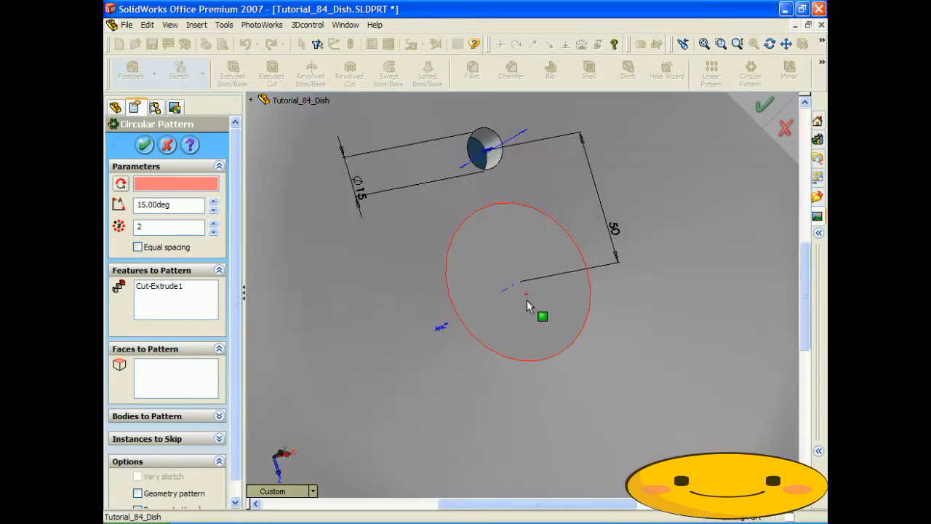
pyautogui.click(180, 25)
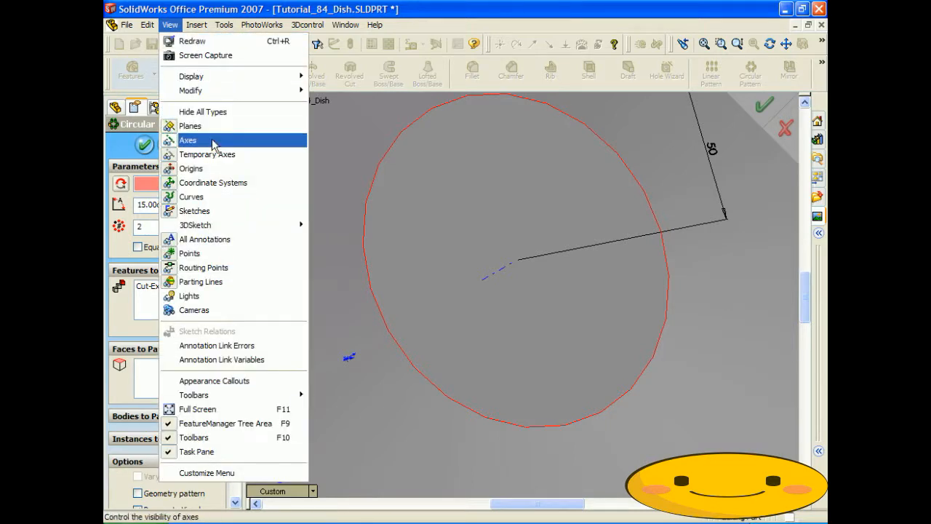
pyautogui.click(486, 186)
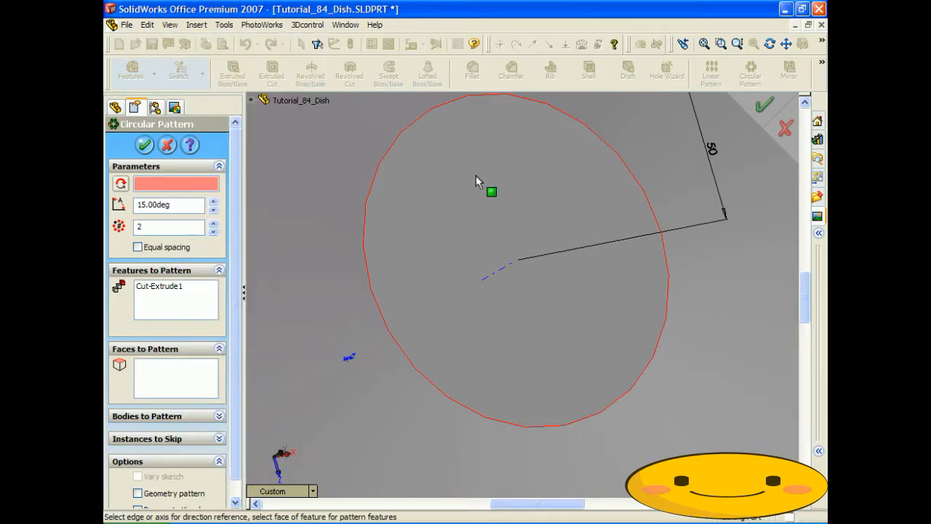
pyautogui.click(507, 276)
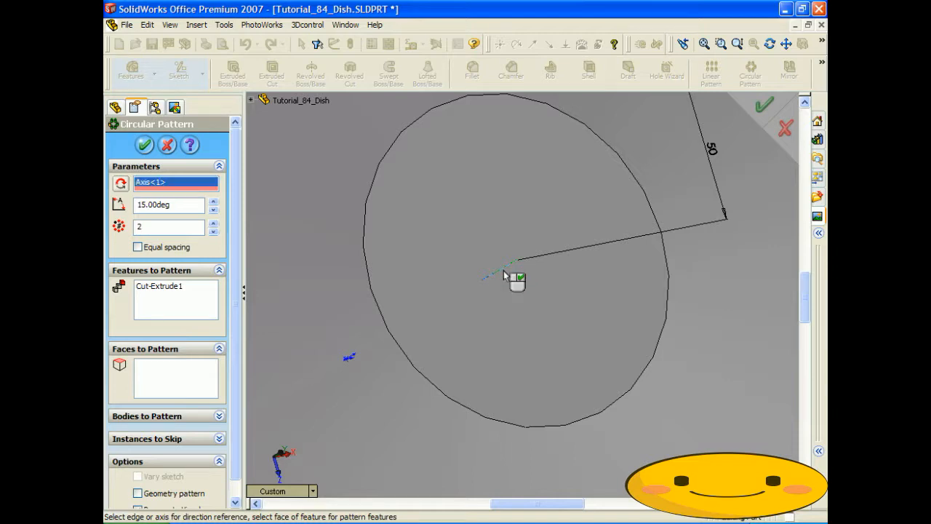
pyautogui.scroll(3, 466, 211)
pyautogui.scroll(-4, 535, 262)
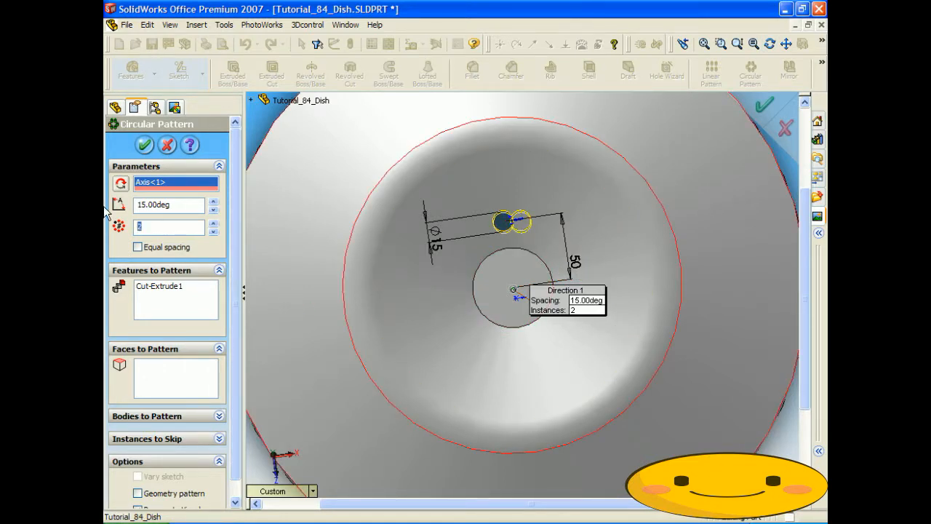
pyautogui.write('5')
# Try to space the five holes evenly by stepping the pattern angle up to 78 degrees and back to 77 degrees
pyautogui.doubleClick(178, 205)
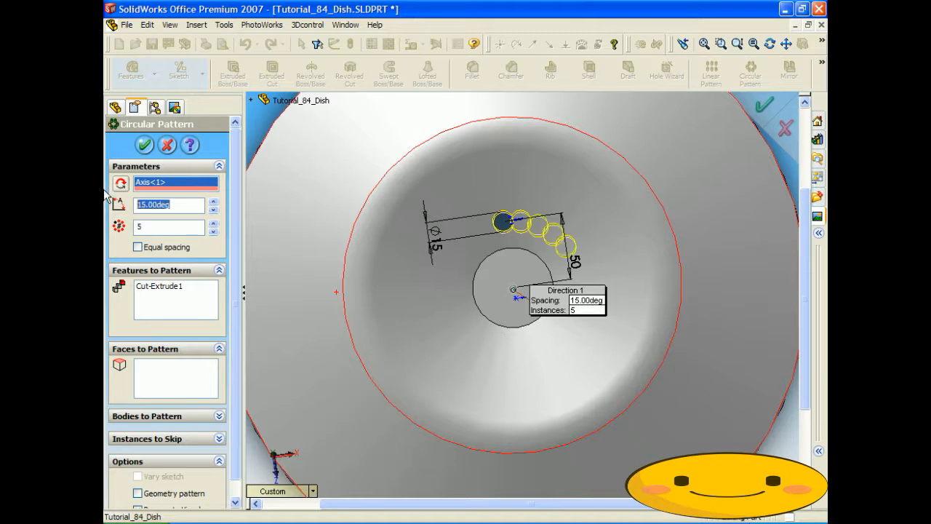
pyautogui.click(214, 203)
pyautogui.click(213, 203)
pyautogui.moveTo(215, 205); pyautogui.dragTo(214, 204)
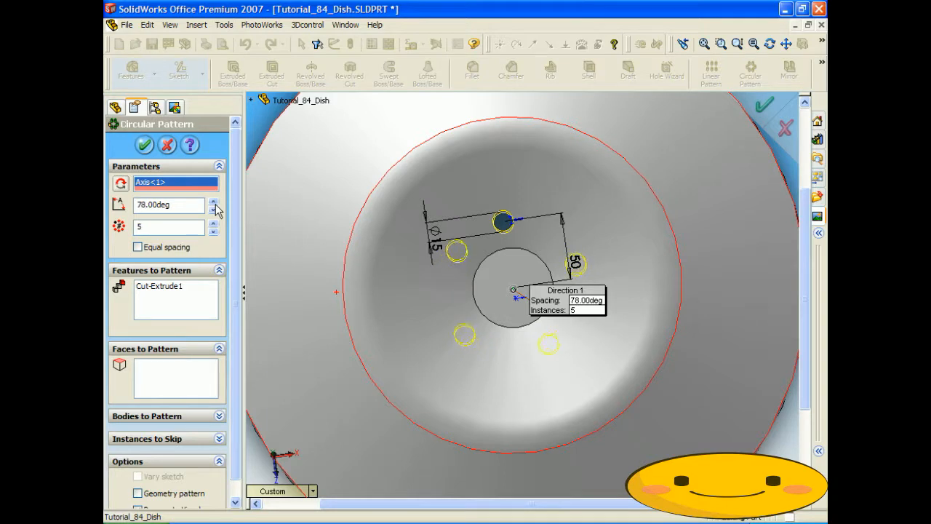
pyautogui.click(215, 211)
# Set the pattern spacing to 360/5 degrees and complete the five-hole circular pattern
pyautogui.doubleClick(193, 206)
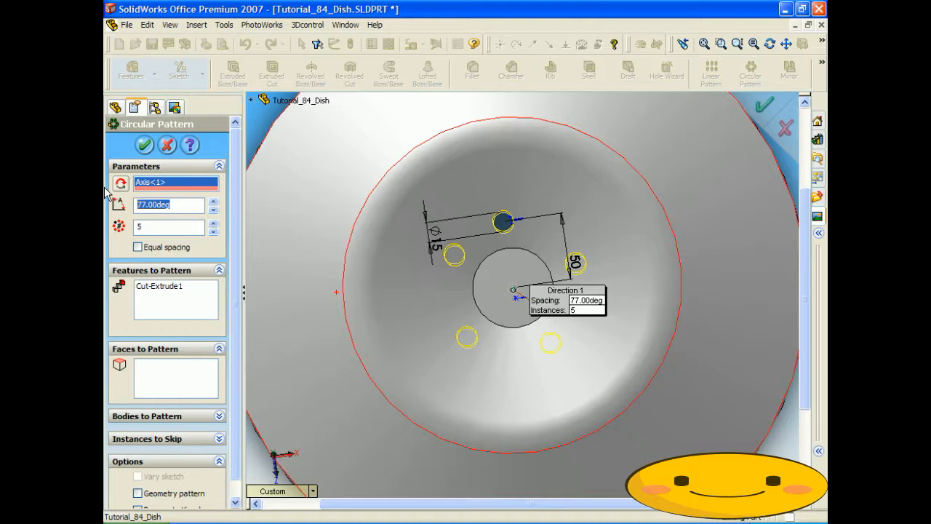
pyautogui.write('360/5')
pyautogui.click(159, 232)
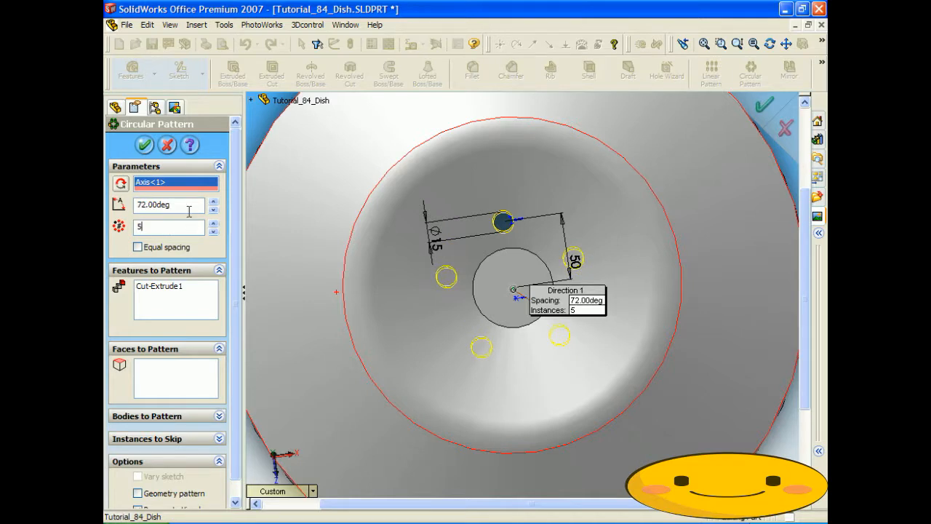
pyautogui.doubleClick(183, 204)
pyautogui.click(145, 226)
pyautogui.doubleClick(182, 205)
pyautogui.write('360/5')
pyautogui.press('Return')
pyautogui.click(145, 144)
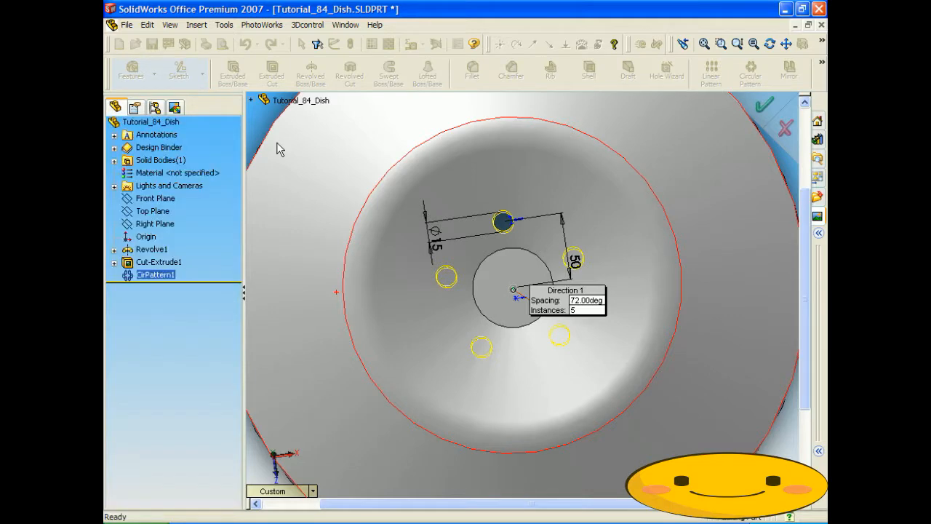
# Edit the circular pattern to 4 instances with a spacing of 360/4 degrees
pyautogui.moveTo(348, 205)
pyautogui.mouseDown(button='middle')
pyautogui.moveTo(451, 204)
pyautogui.moveTo(361, 203)
pyautogui.mouseUp(button='middle')
pyautogui.scroll(-1, 503, 262)
pyautogui.scroll(2, 505, 262)
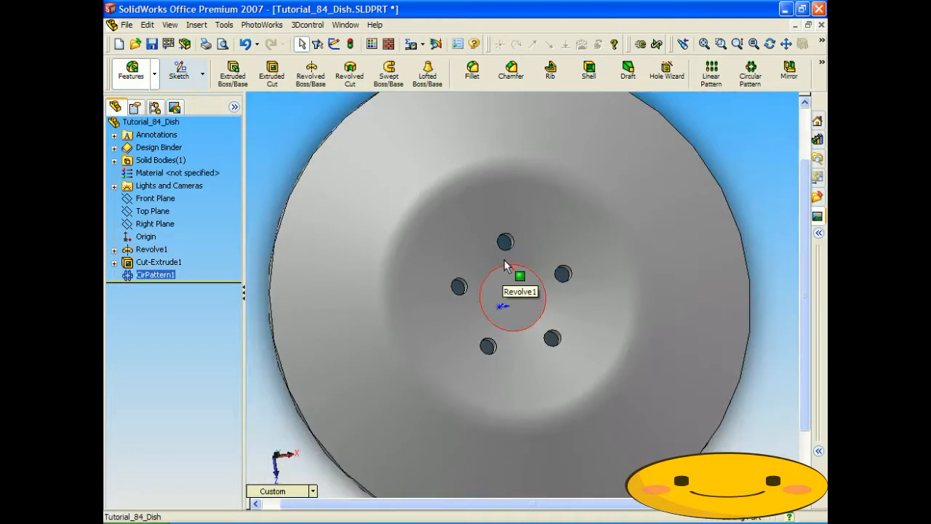
pyautogui.rightClick(153, 273)
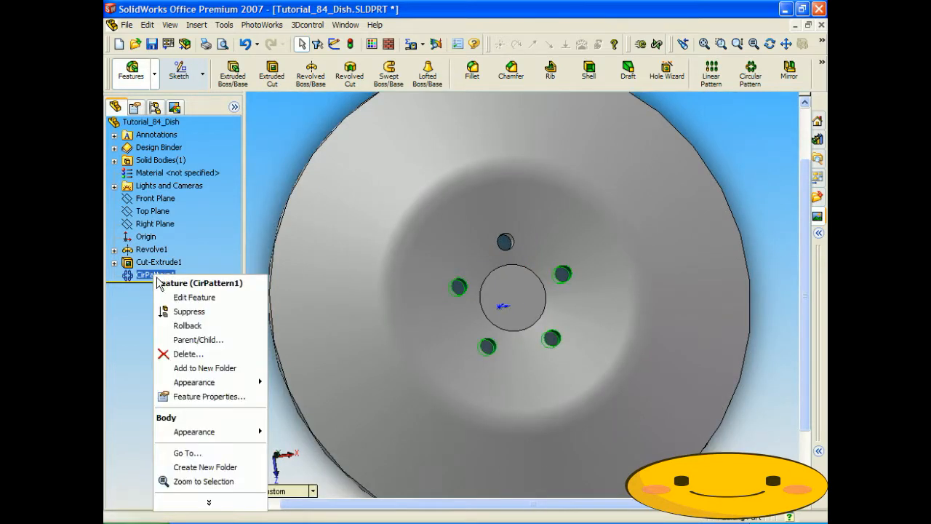
pyautogui.click(194, 298)
pyautogui.write('4')
pyautogui.click(187, 209)
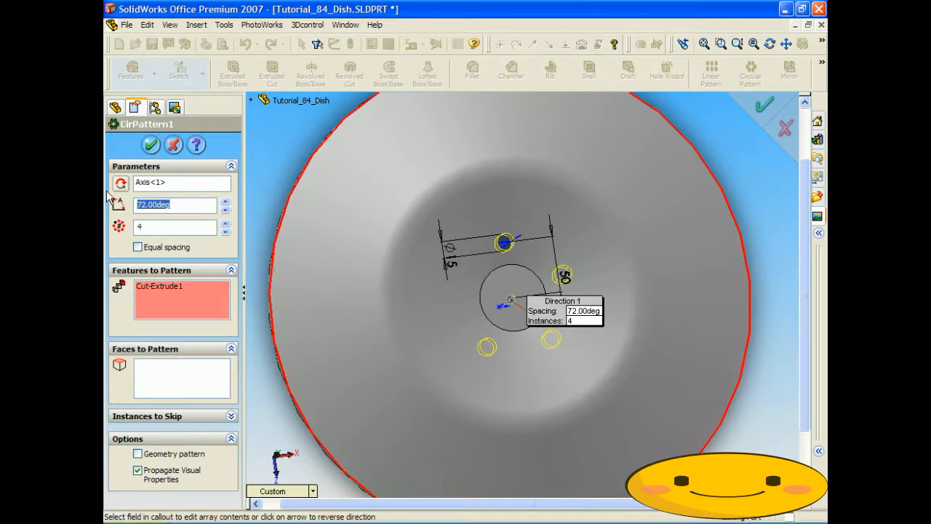
pyautogui.write('360/4')
pyautogui.press('Return')
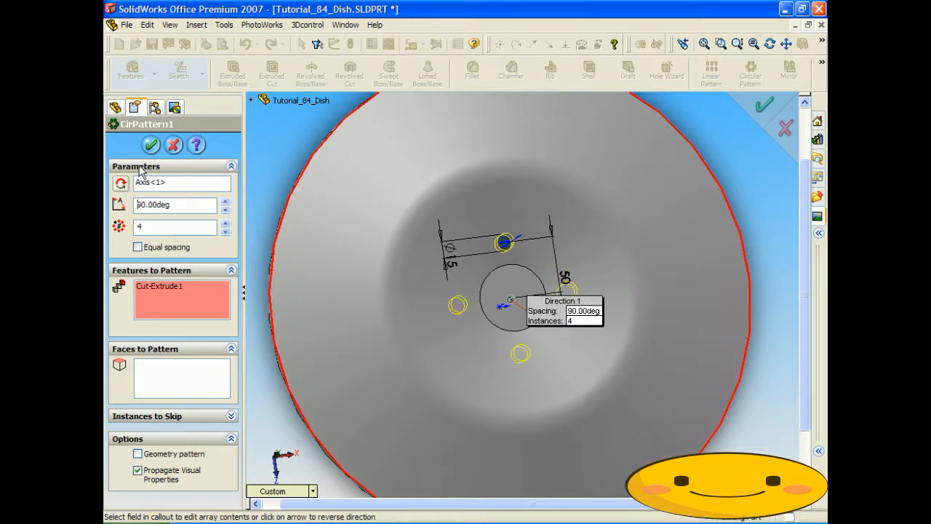
pyautogui.click(150, 145)
pyautogui.moveTo(569, 314); pyautogui.dragTo(582, 294, button='middle')
pyautogui.click(278, 221)
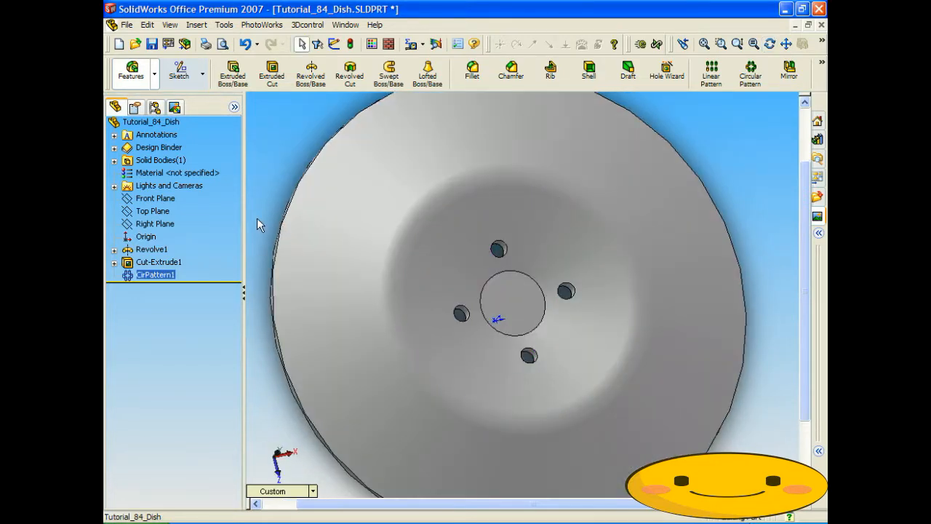
# Edit the sketch of the hole cut and delete the circle's 15 mm diameter dimension
pyautogui.moveTo(501, 263); pyautogui.dragTo(478, 264, button='middle')
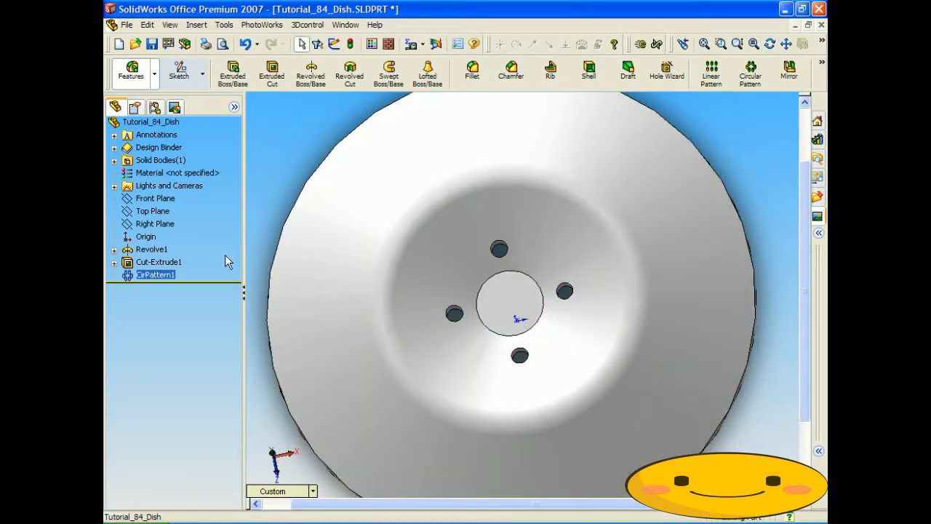
pyautogui.keyDown('ctrl'); pyautogui.click(147, 263); pyautogui.keyUp('ctrl')
pyautogui.rightClick(146, 267)
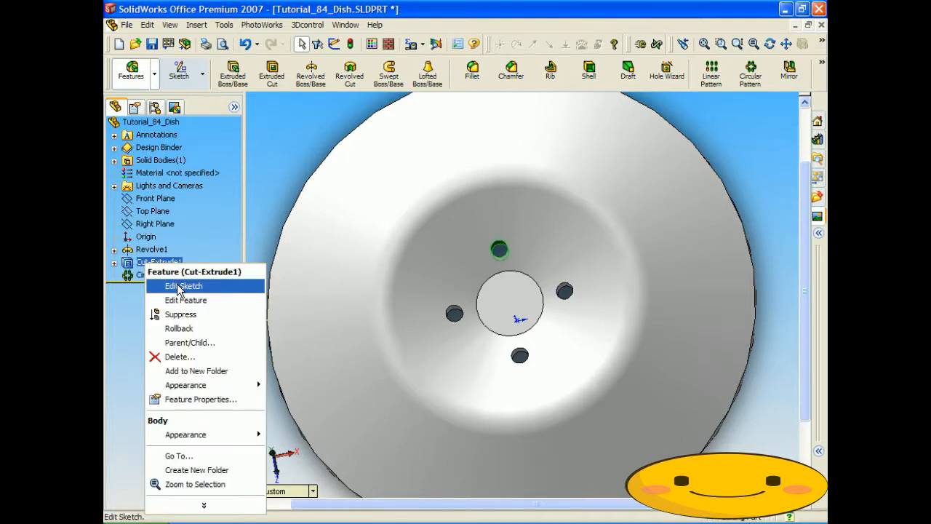
pyautogui.click(163, 285)
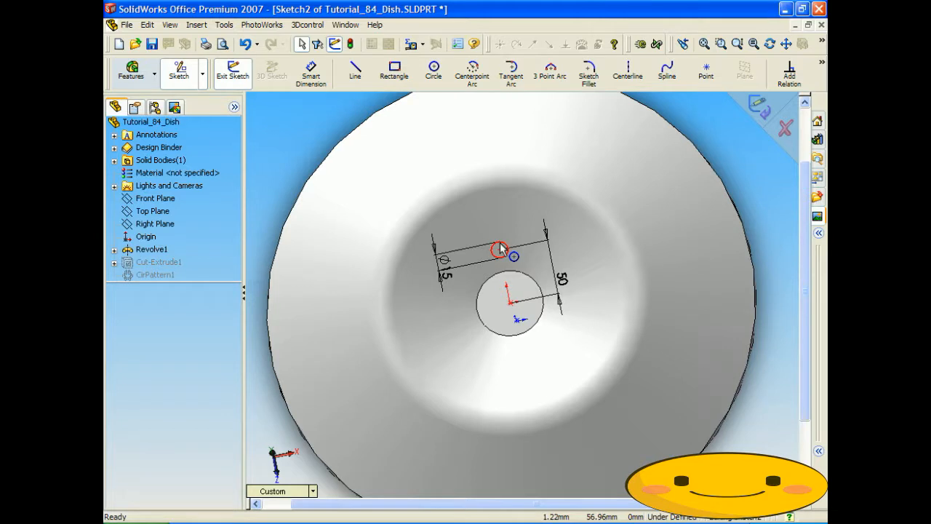
pyautogui.click(442, 275)
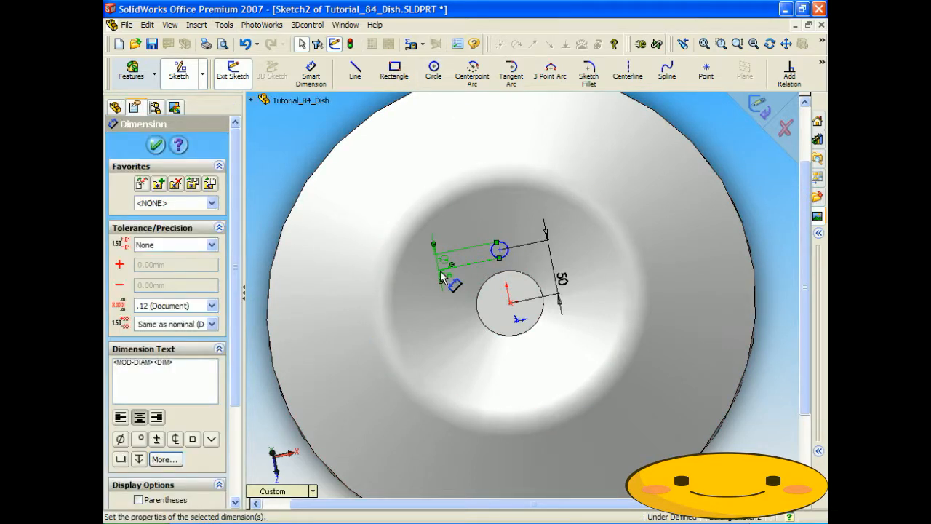
pyautogui.click(443, 268)
pyautogui.click(444, 268)
pyautogui.press('Delete')
# Dimension the hole circle's diameter as 20 mm and rebuild the dish with the updated sketch
pyautogui.click(295, 74)
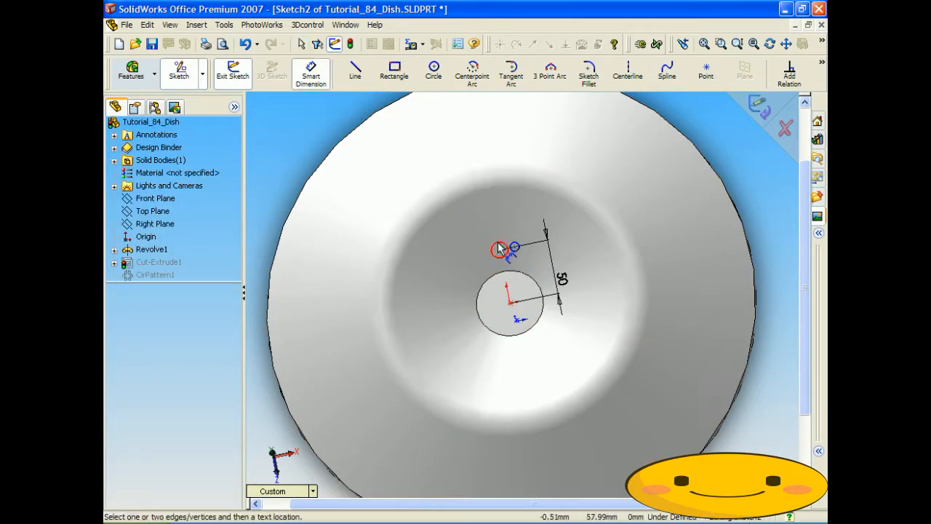
pyautogui.click(500, 249)
pyautogui.click(466, 254)
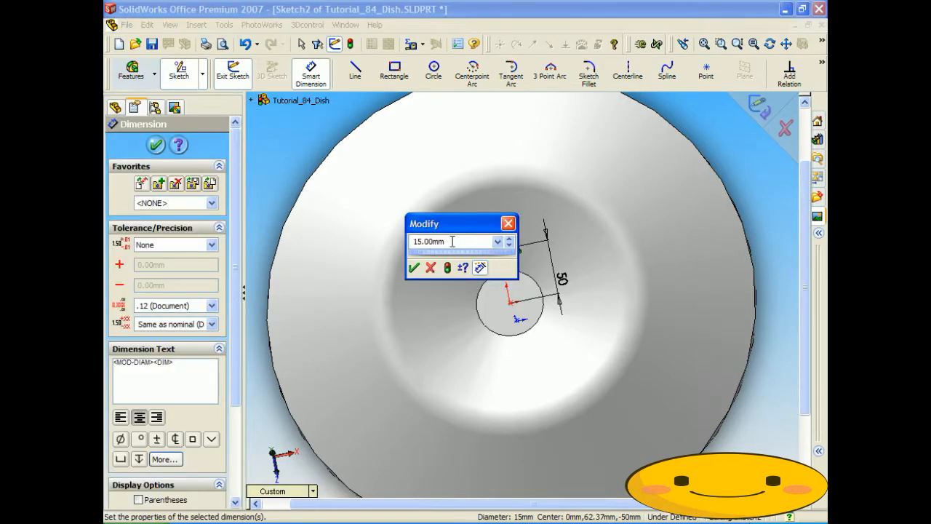
pyautogui.write('20')
pyautogui.press('Return')
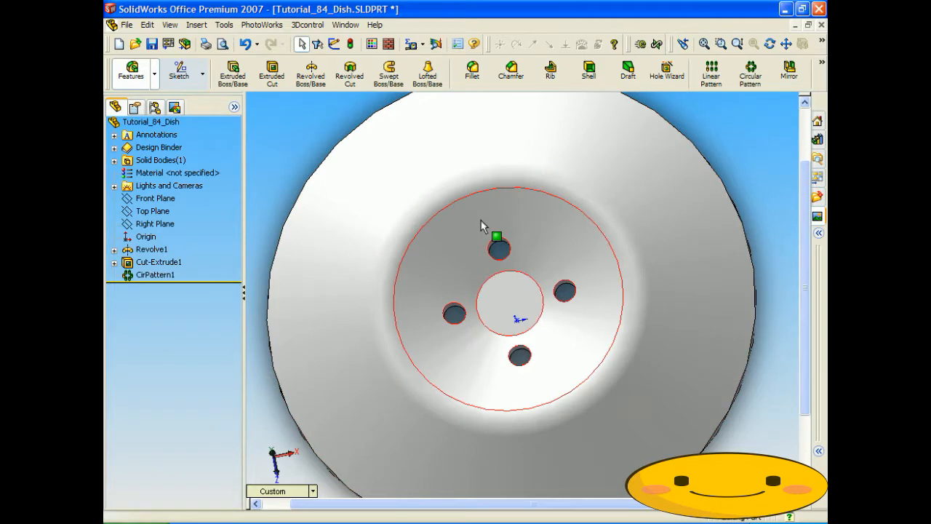
# Reopen the hole cut's sketch to check the circle's dimensions, and exit it without making changes
pyautogui.click(514, 278)
pyautogui.moveTo(514, 279)
pyautogui.mouseDown(button='middle')
pyautogui.moveTo(557, 260)
pyautogui.moveTo(626, 260)
pyautogui.moveTo(492, 260)
pyautogui.mouseUp(button='middle')
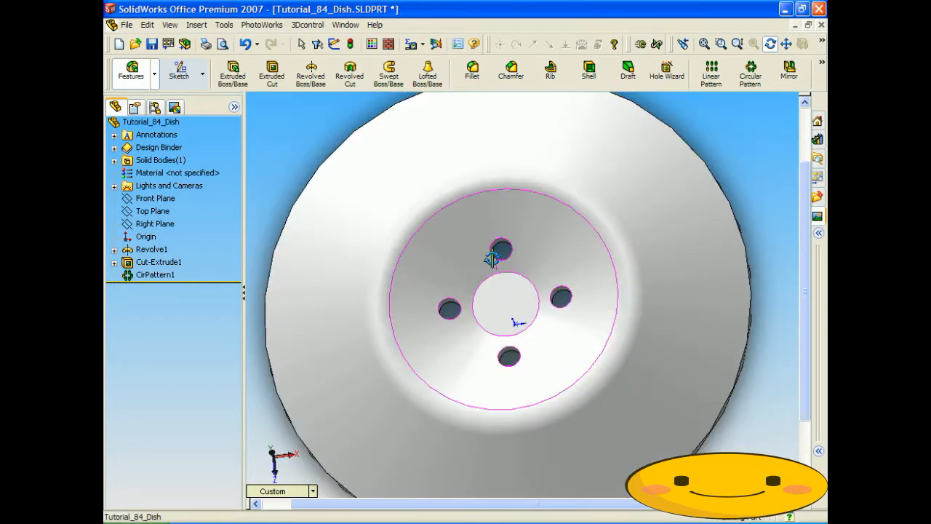
pyautogui.click(166, 265)
pyautogui.rightClick(167, 270)
pyautogui.click(208, 286)
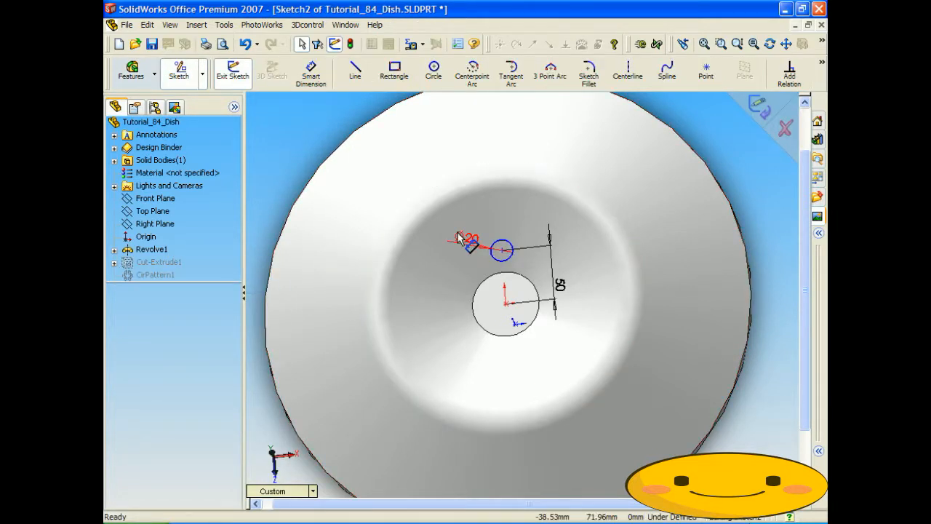
pyautogui.click(762, 108)
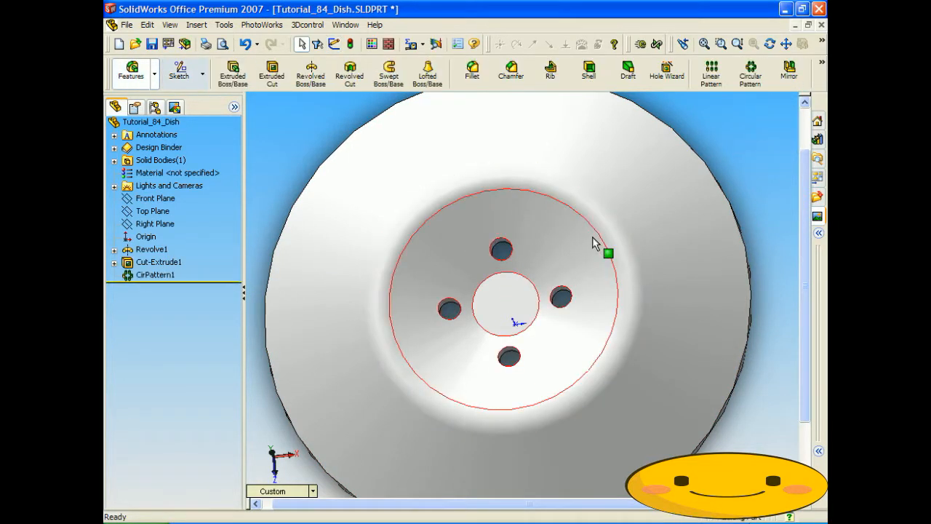
# Edit the circular pattern of holes to 5 instances with a spacing of 360/5 degrees
pyautogui.rightClick(143, 275)
pyautogui.click(201, 301)
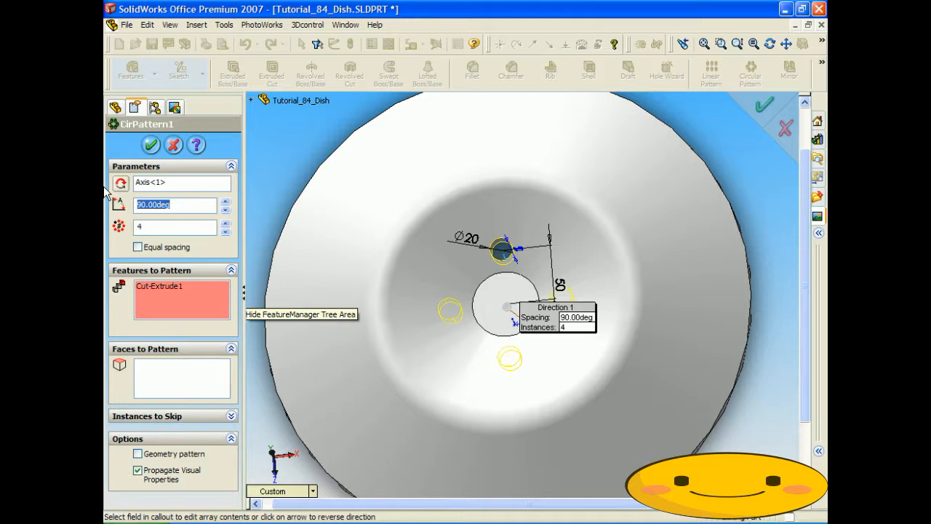
pyautogui.write('360/5')
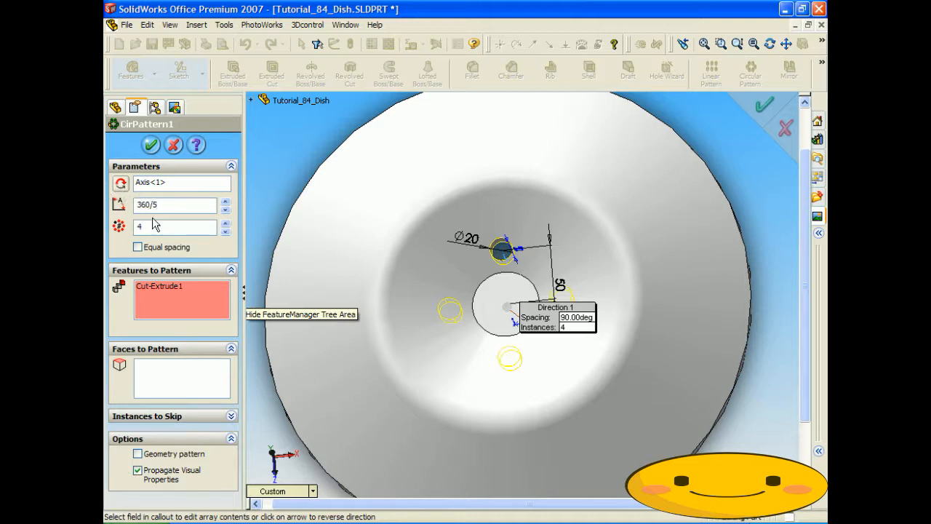
pyautogui.moveTo(152, 224); pyautogui.dragTo(121, 232)
pyautogui.write('5')
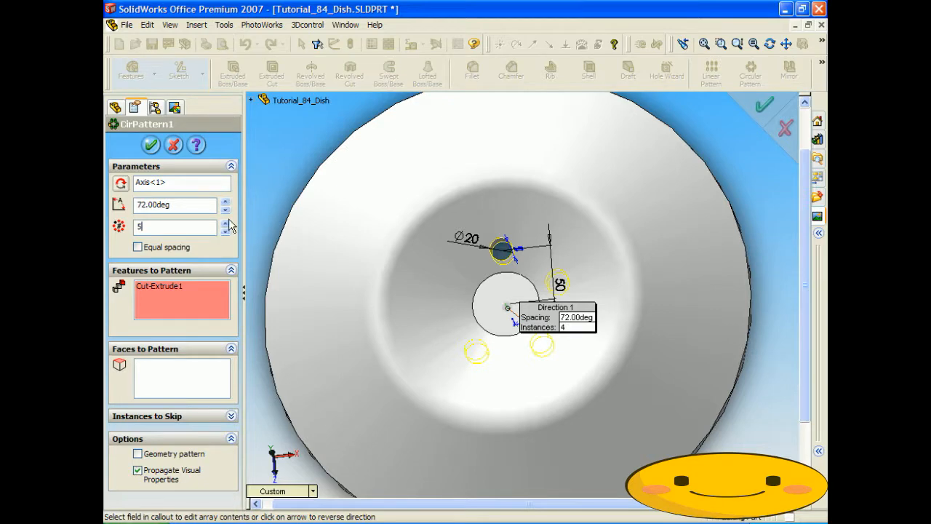
pyautogui.click(150, 145)
pyautogui.rightClick(438, 248)
pyautogui.click(320, 158)
pyautogui.scroll(-2, 447, 244)
pyautogui.scroll(4, 461, 254)
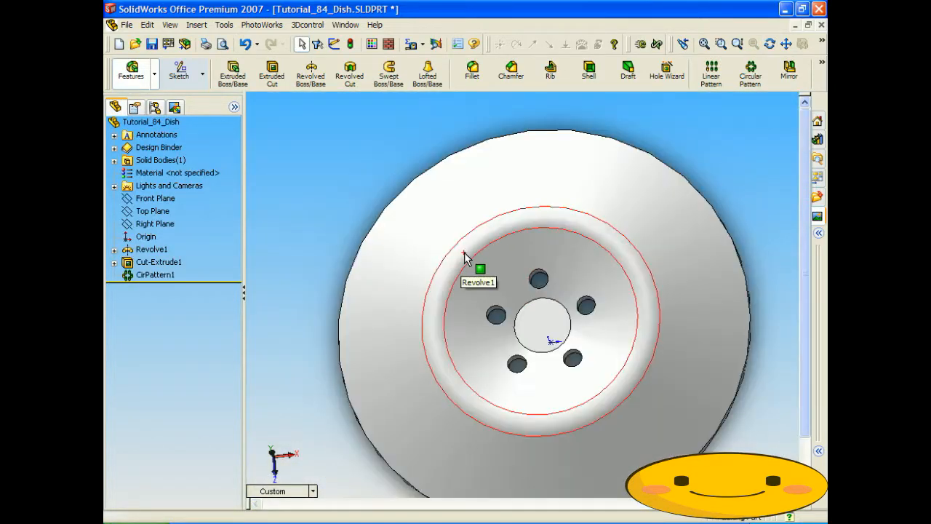
pyautogui.moveTo(396, 221); pyautogui.dragTo(414, 260, button='middle')
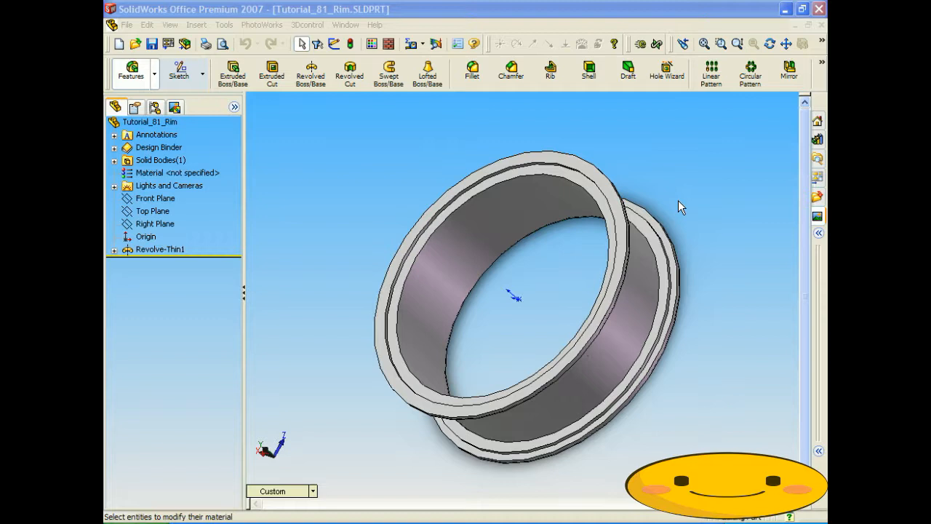
pyautogui.click(679, 197)
pyautogui.press('Right')
pyautogui.press('Left')
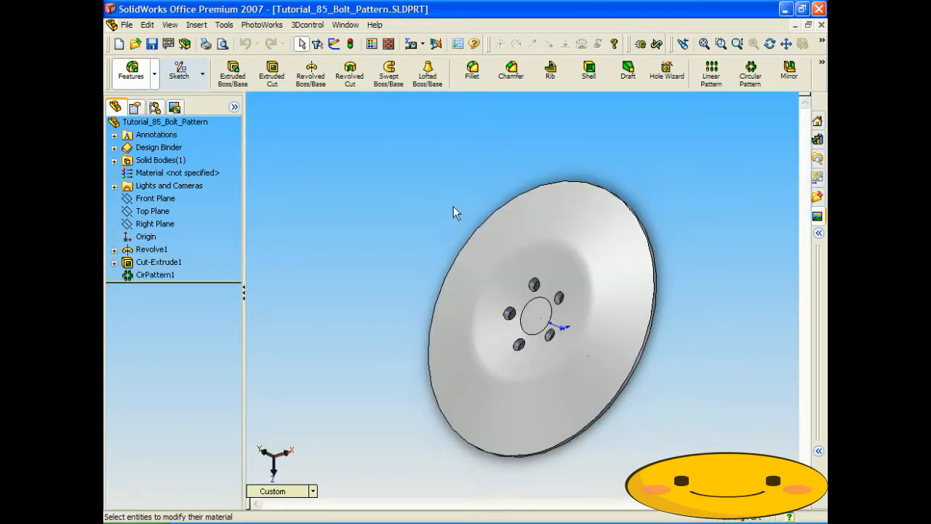
pyautogui.moveTo(483, 182); pyautogui.dragTo(541, 179, button='middle')
pyautogui.moveTo(457, 168); pyautogui.dragTo(422, 162, button='middle')
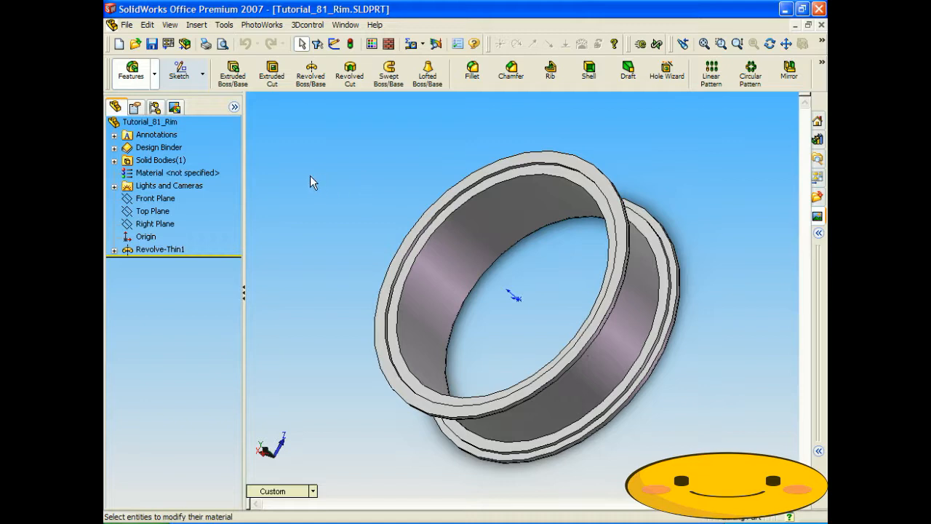
# Assign the aluminum alloy material 2014 Alloy to the rim part
pyautogui.click(209, 173)
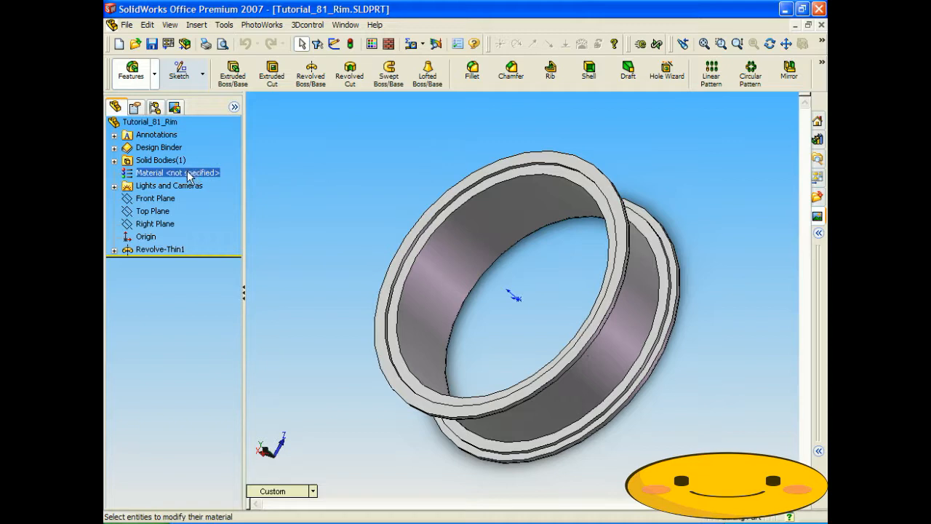
pyautogui.rightClick(189, 177)
pyautogui.click(227, 180)
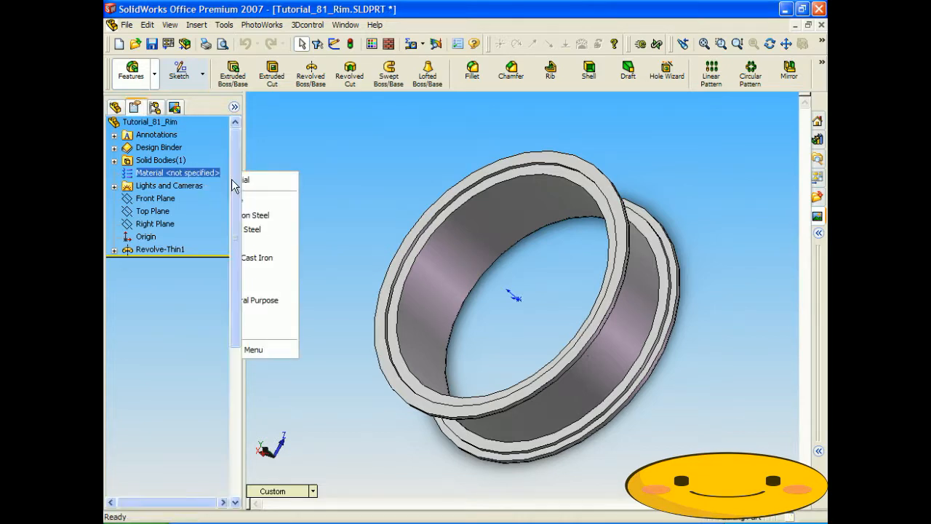
pyautogui.moveTo(212, 222)
pyautogui.mouseDown()
pyautogui.moveTo(212, 259)
pyautogui.moveTo(212, 240)
pyautogui.mouseUp()
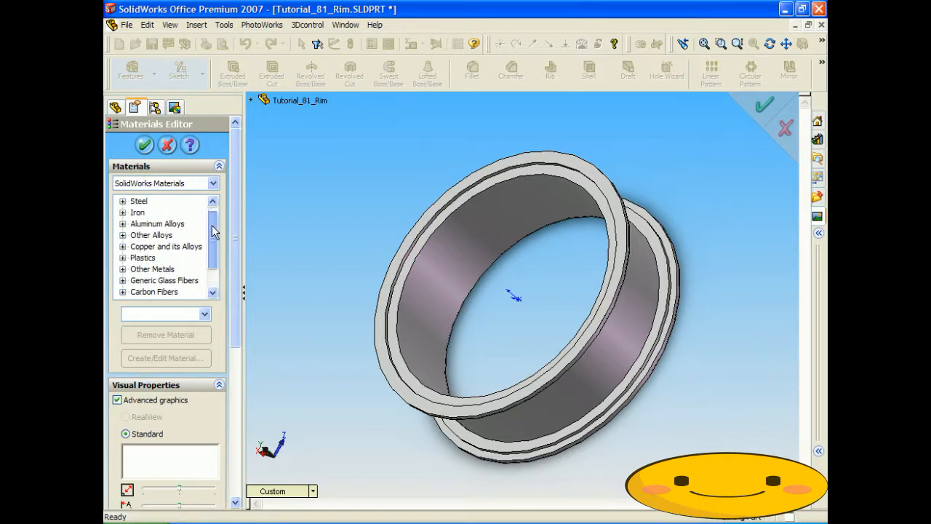
pyautogui.click(123, 223)
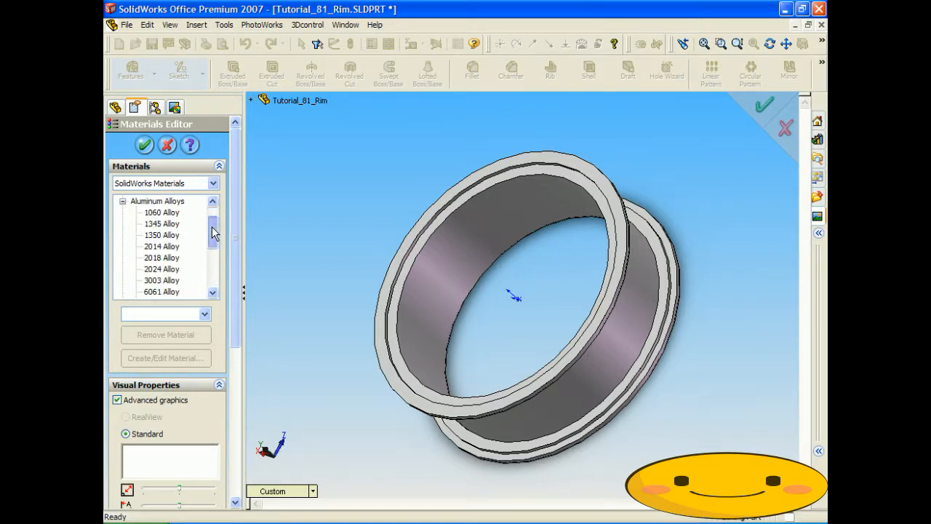
pyautogui.moveTo(211, 226); pyautogui.dragTo(212, 234)
pyautogui.click(160, 224)
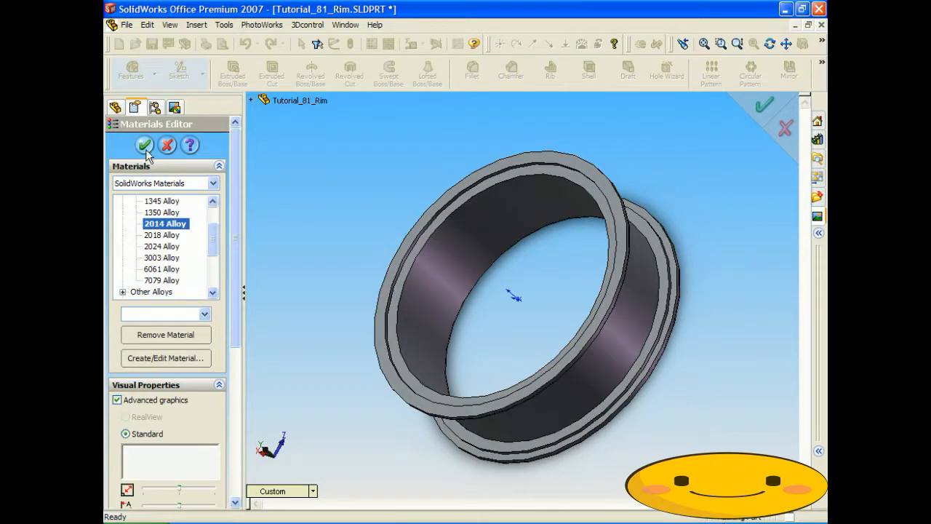
pyautogui.click(144, 144)
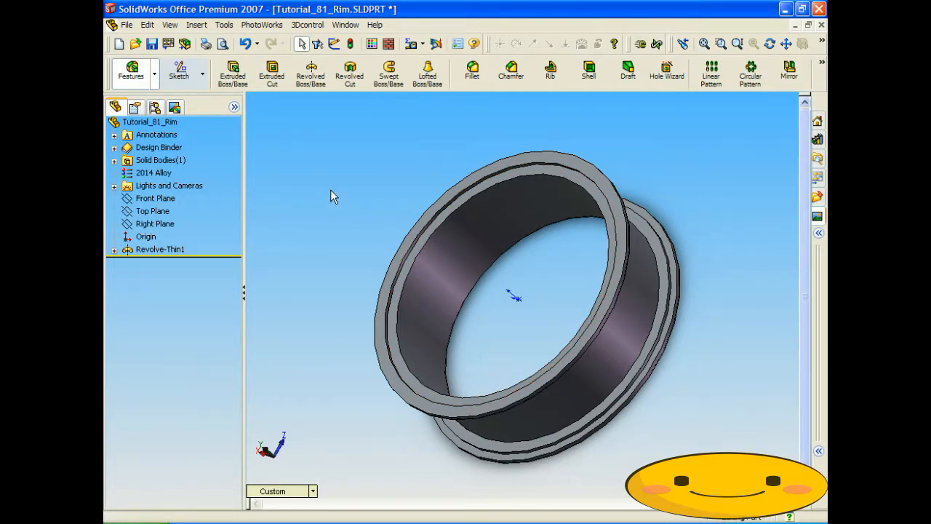
# Remove the assigned 2014 Alloy material from the rim part
pyautogui.moveTo(462, 289); pyautogui.dragTo(419, 268, button='middle')
pyautogui.moveTo(419, 268); pyautogui.dragTo(484, 260)
pyautogui.press('Escape')
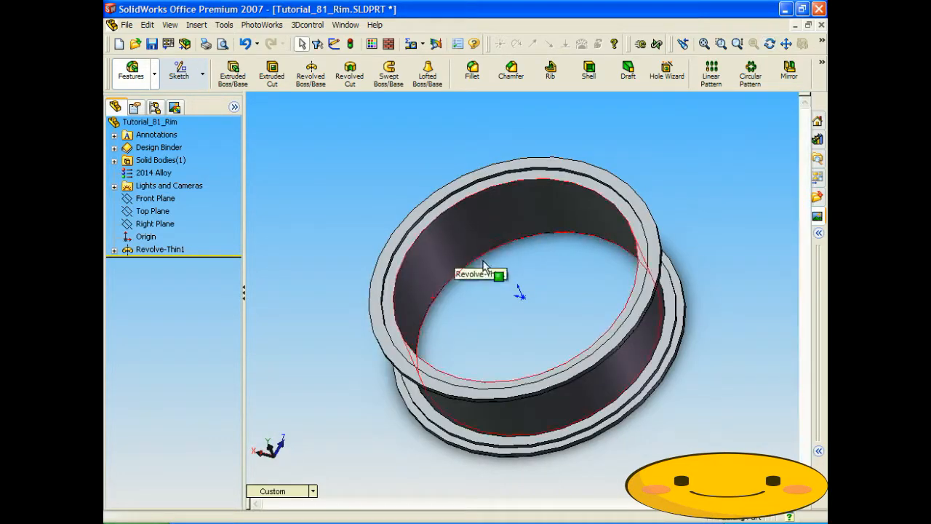
pyautogui.click(156, 175)
pyautogui.rightClick(156, 175)
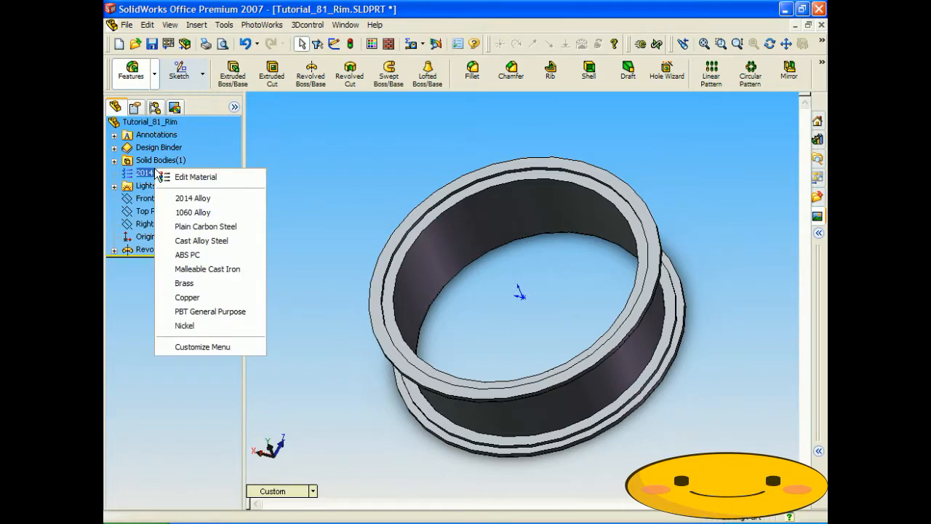
pyautogui.click(193, 177)
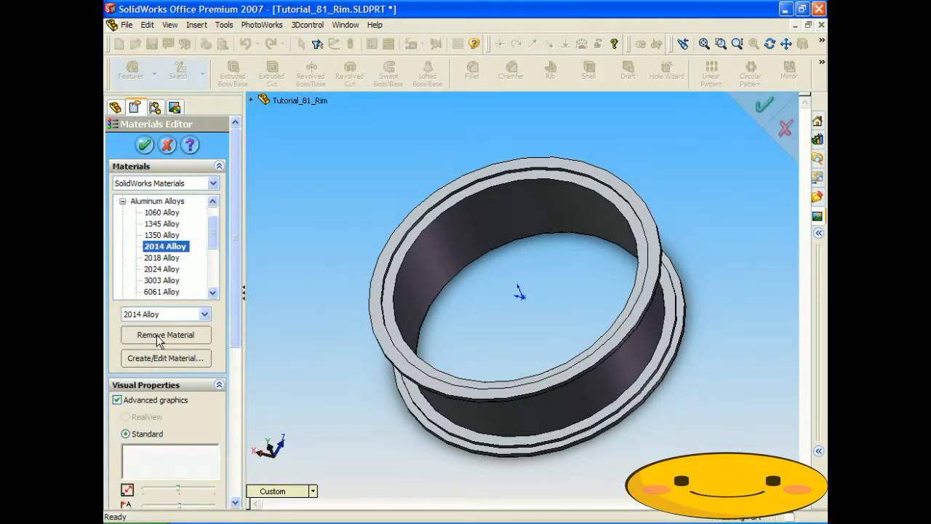
pyautogui.click(163, 337)
pyautogui.click(145, 146)
pyautogui.click(324, 218)
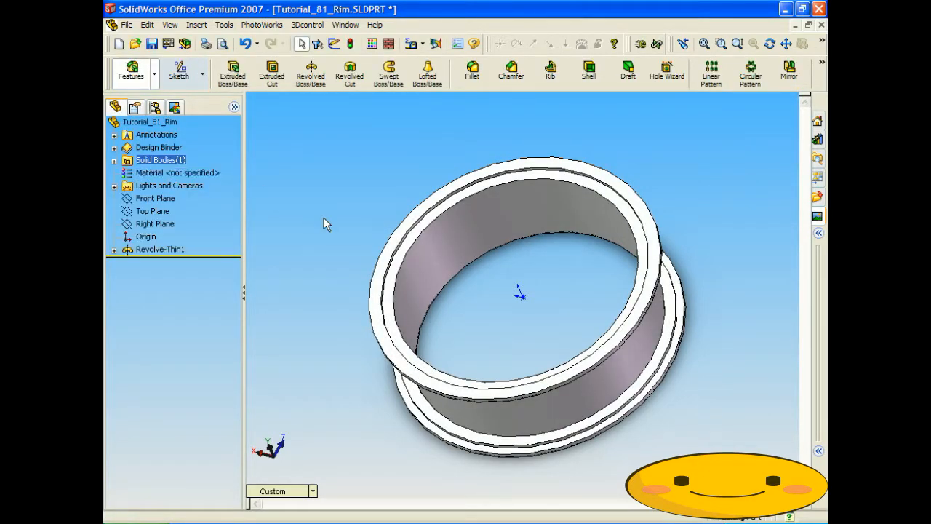
# Browse the PhotoWorks material library and look through the metal categories for a rim finish
pyautogui.moveTo(356, 185); pyautogui.dragTo(407, 175, button='middle')
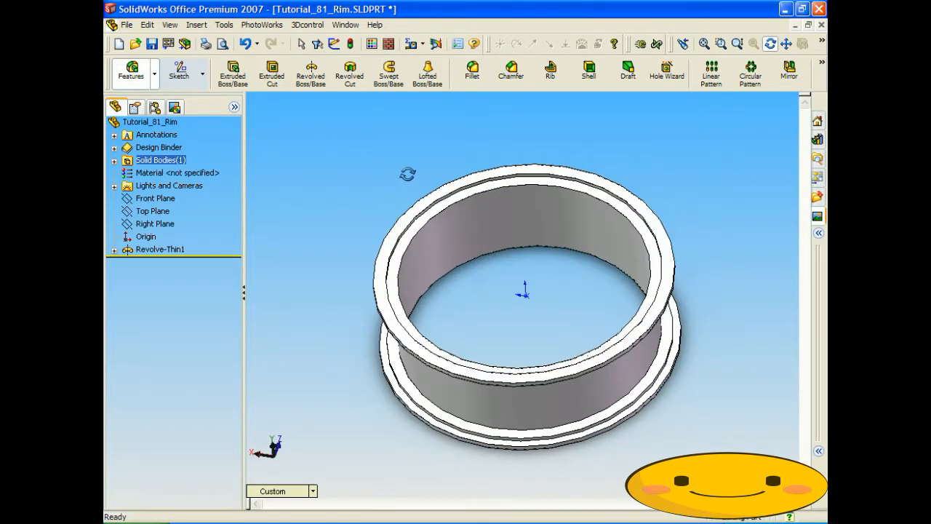
pyautogui.click(818, 217)
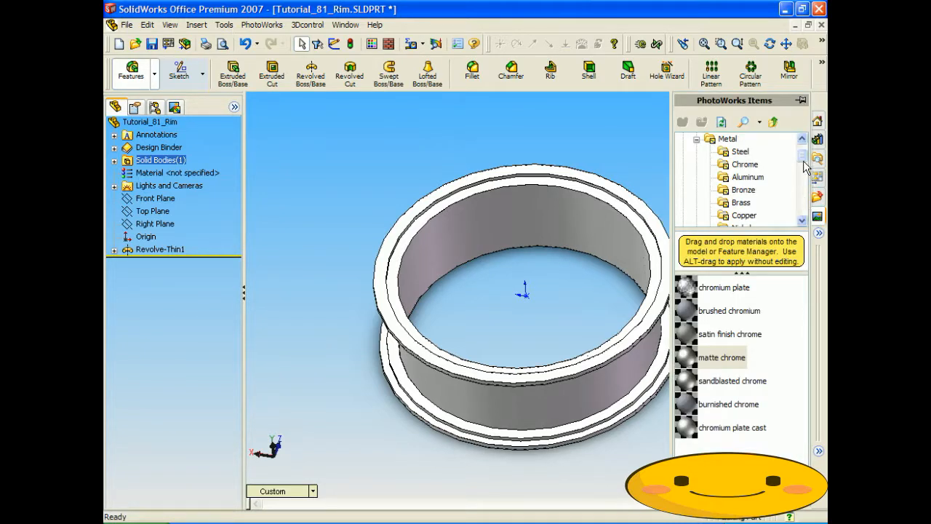
pyautogui.click(697, 164)
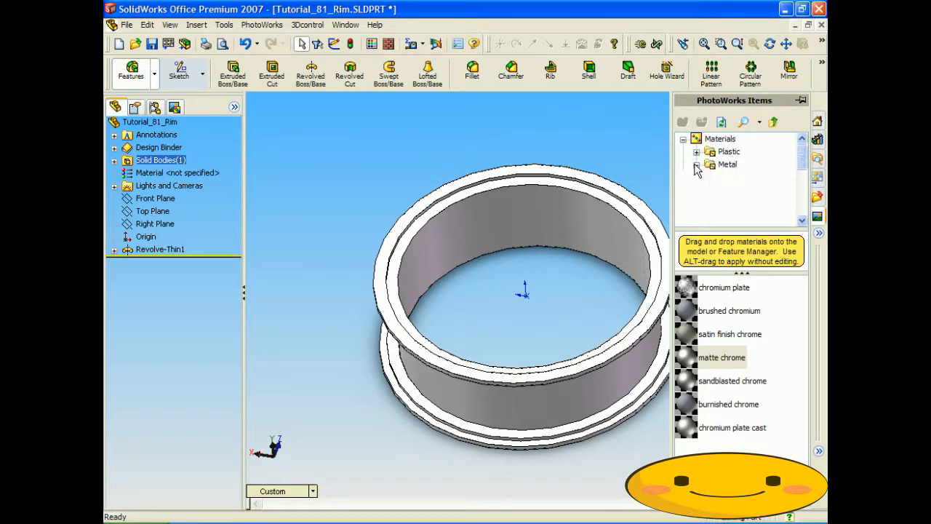
pyautogui.click(696, 190)
pyautogui.moveTo(803, 163)
pyautogui.mouseDown()
pyautogui.moveTo(804, 171)
pyautogui.moveTo(805, 163)
pyautogui.mouseUp()
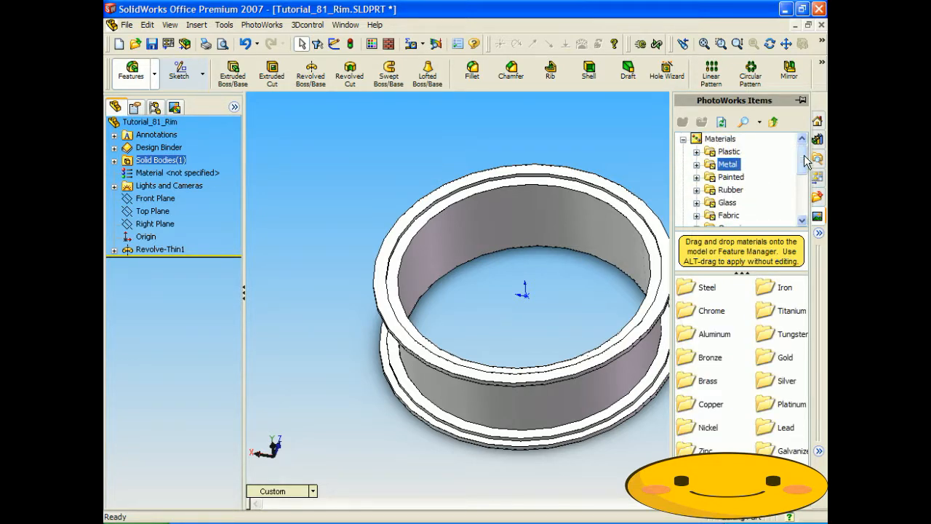
pyautogui.doubleClick(697, 166)
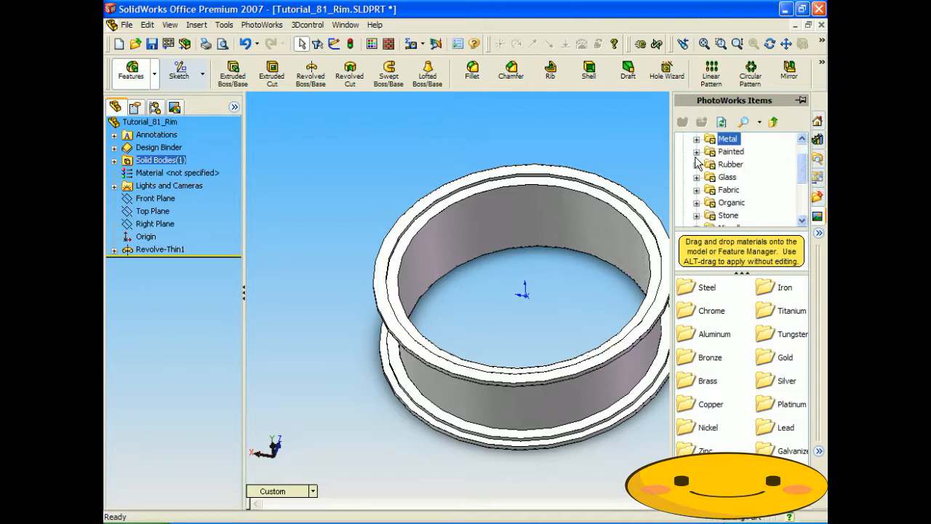
pyautogui.click(698, 139)
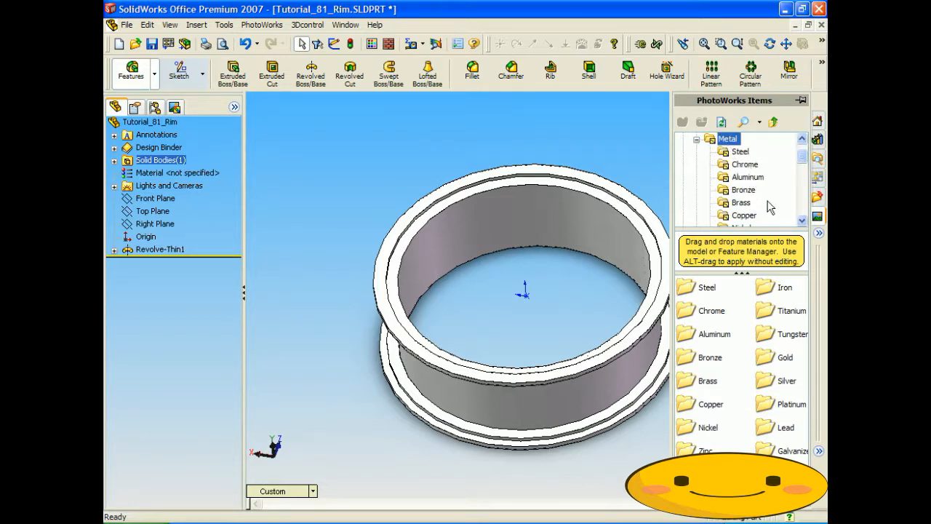
pyautogui.click(801, 221)
pyautogui.click(801, 221)
pyautogui.click(801, 221)
pyautogui.click(801, 220)
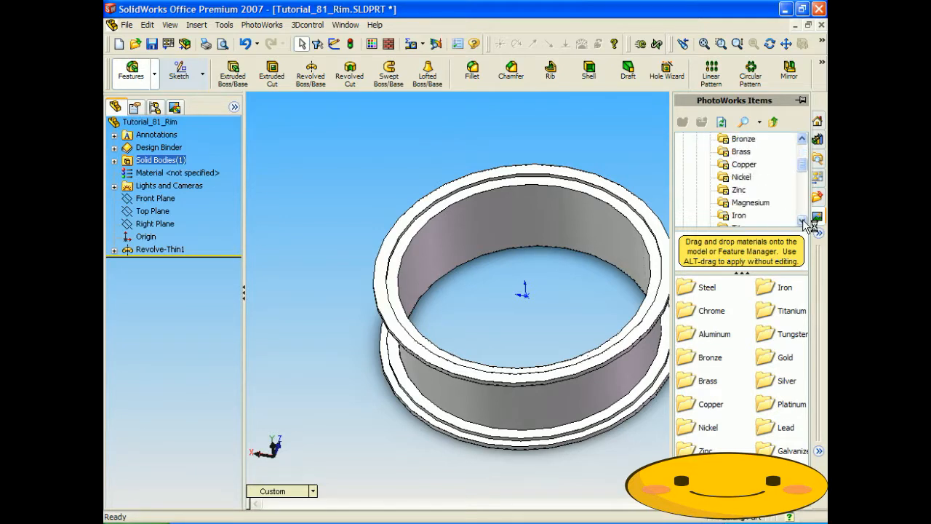
pyautogui.click(801, 220)
pyautogui.click(802, 218)
pyautogui.click(802, 218)
pyautogui.moveTo(803, 176); pyautogui.dragTo(804, 154)
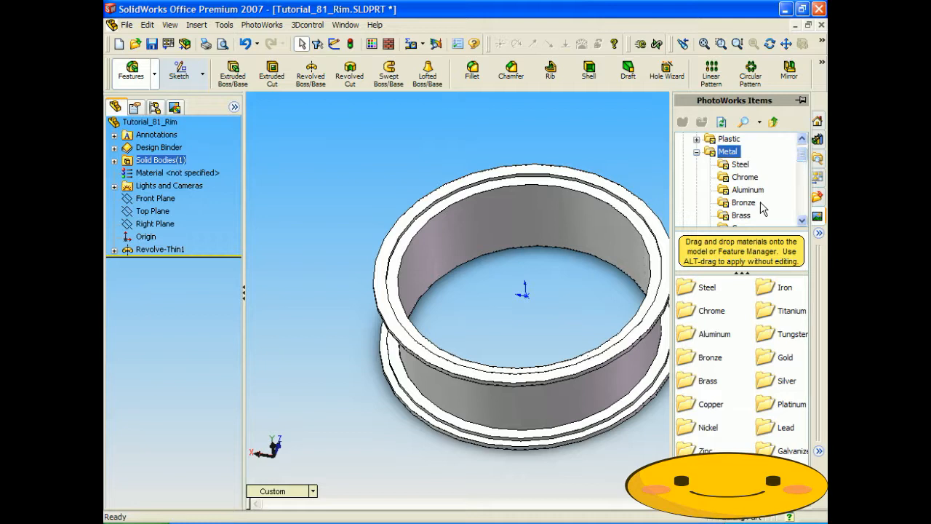
# Apply the PhotoWorks matte chrome material from the Chrome category to the whole rim part
pyautogui.click(745, 178)
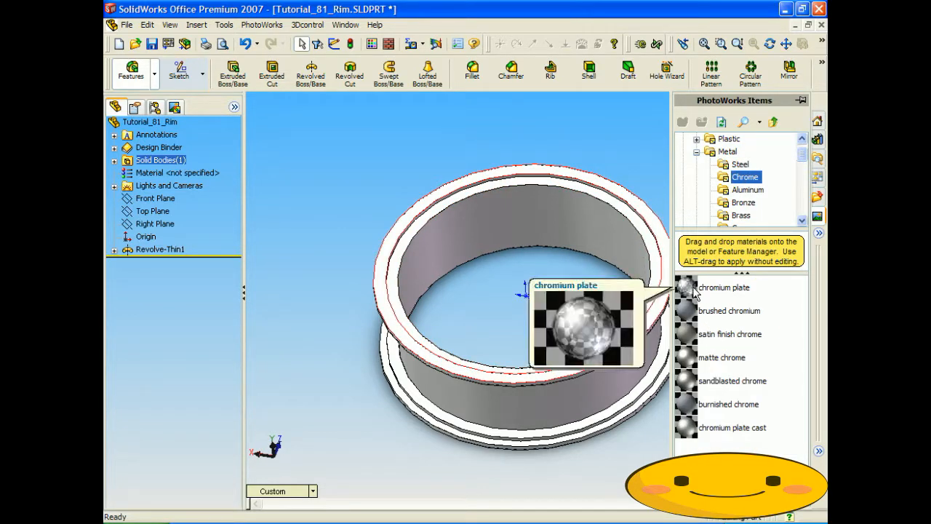
pyautogui.moveTo(690, 358)
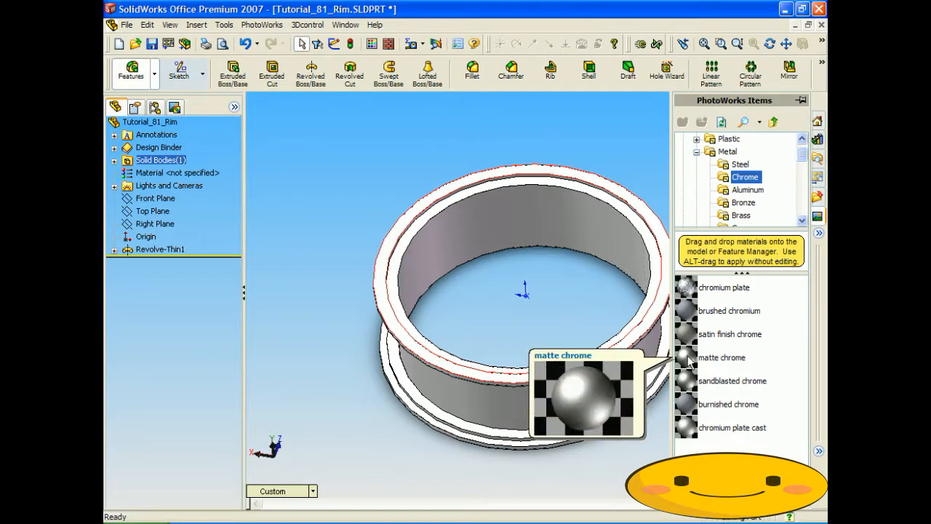
pyautogui.click(689, 360)
pyautogui.moveTo(688, 361); pyautogui.dragTo(145, 123)
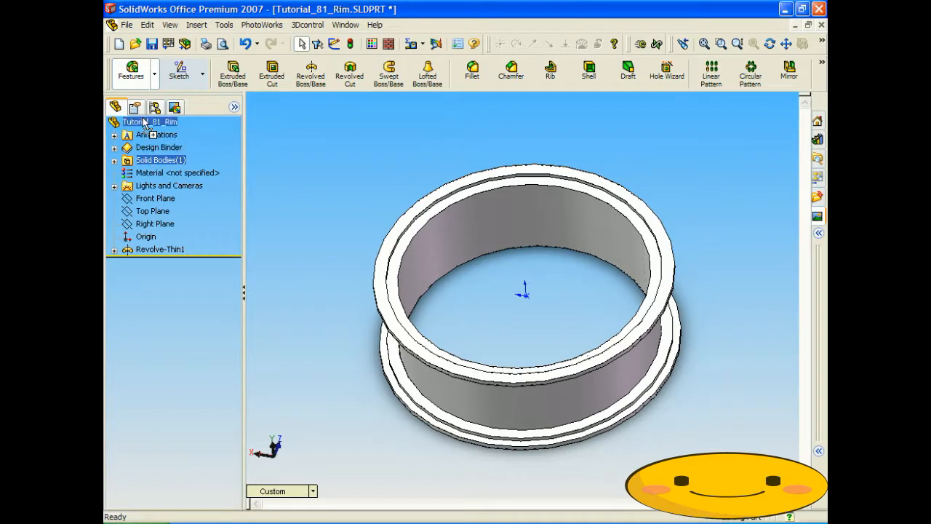
pyautogui.moveTo(144, 124); pyautogui.dragTo(145, 123)
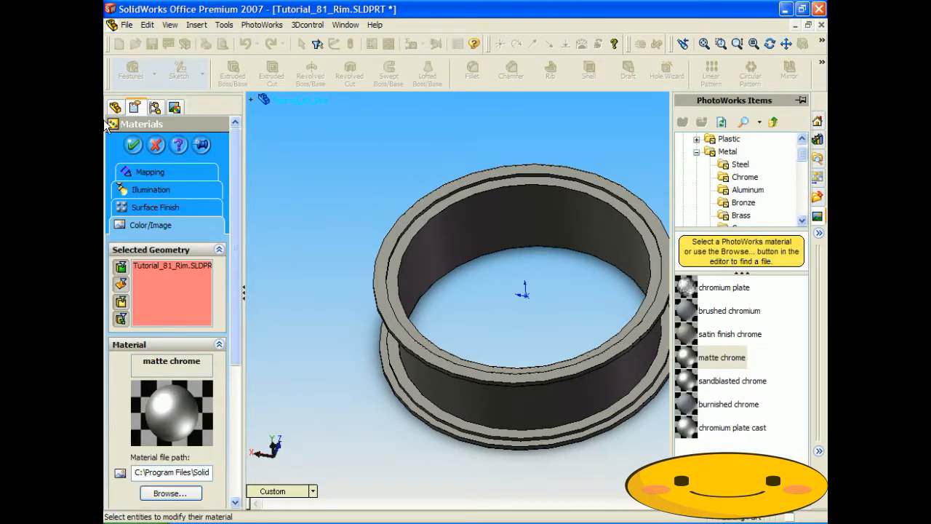
pyautogui.click(134, 145)
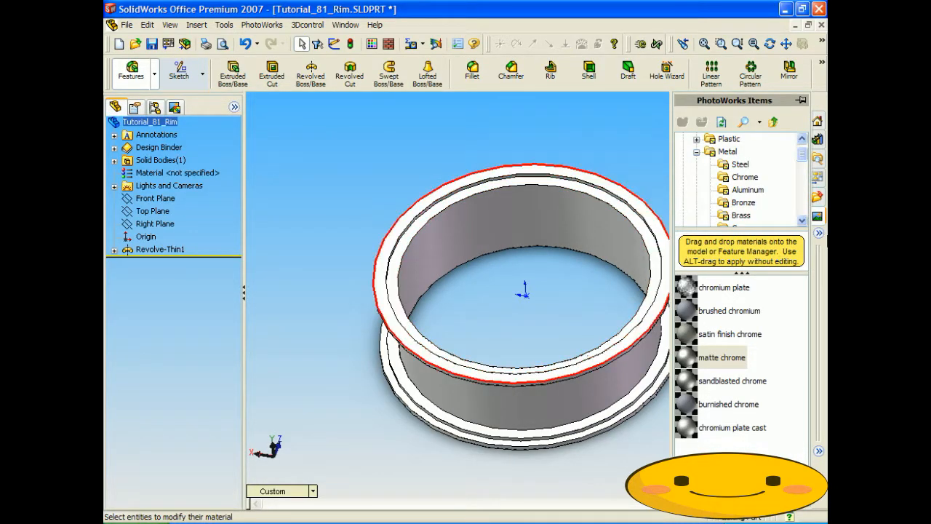
# Render the rim part with PhotoWorks from an angled view
pyautogui.click(820, 233)
pyautogui.moveTo(556, 273); pyautogui.dragTo(532, 263, button='middle')
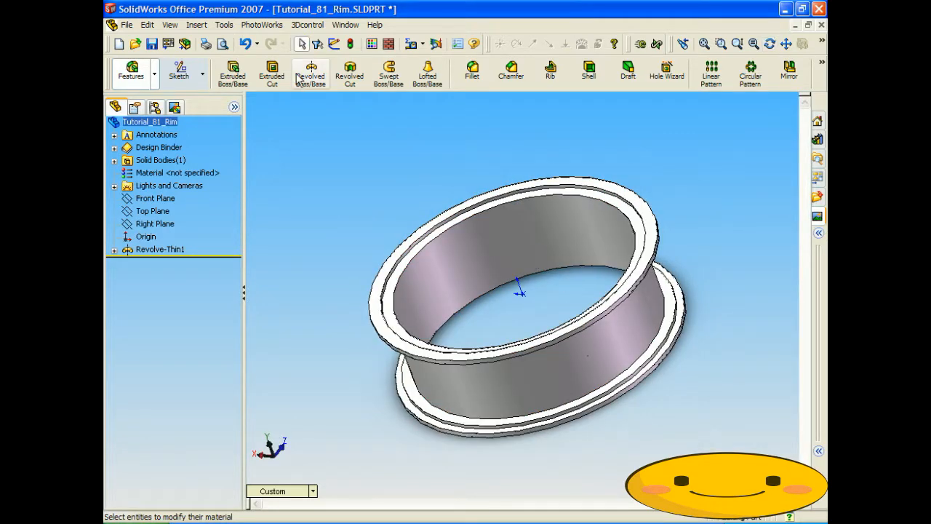
pyautogui.click(268, 24)
pyautogui.click(284, 83)
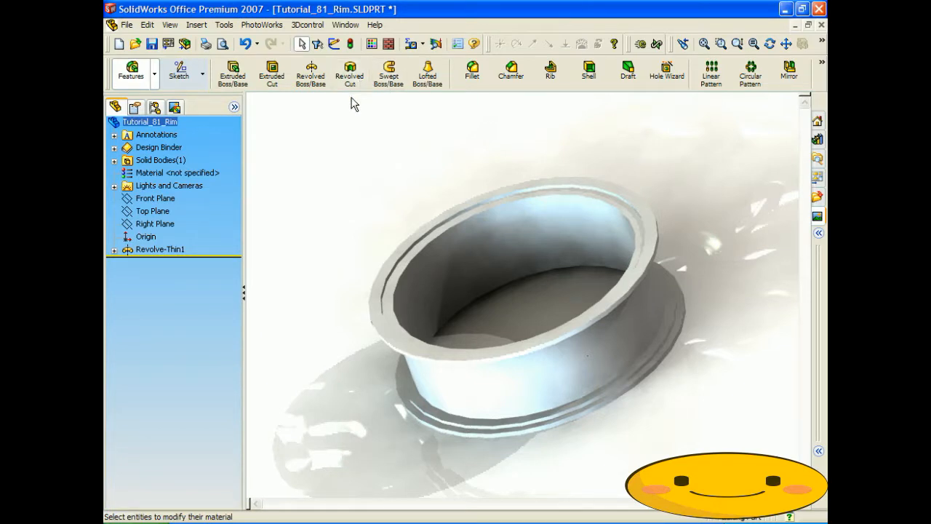
# Switch to the Tutorial_85_Bolt_Pattern part and apply the PhotoWorks matte chrome material to the whole part
pyautogui.hotkey('ctrl', 'Tab')
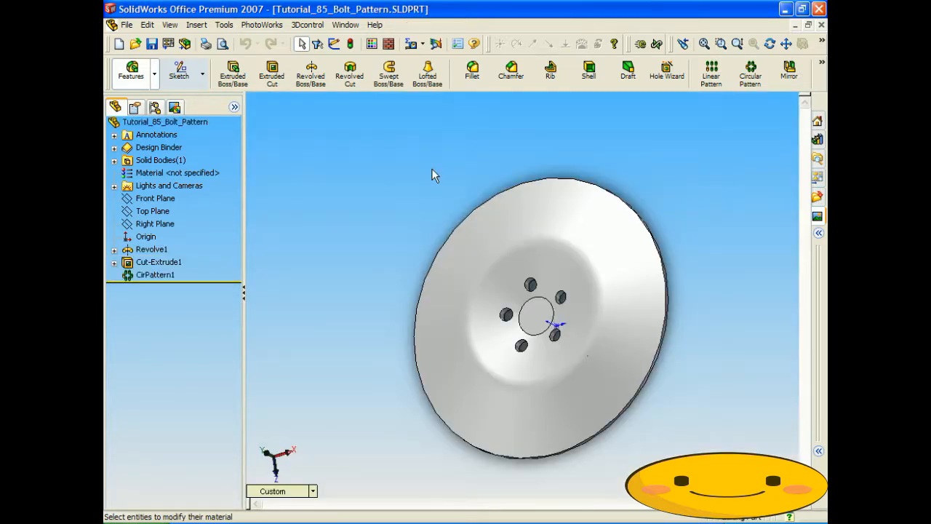
pyautogui.click(818, 233)
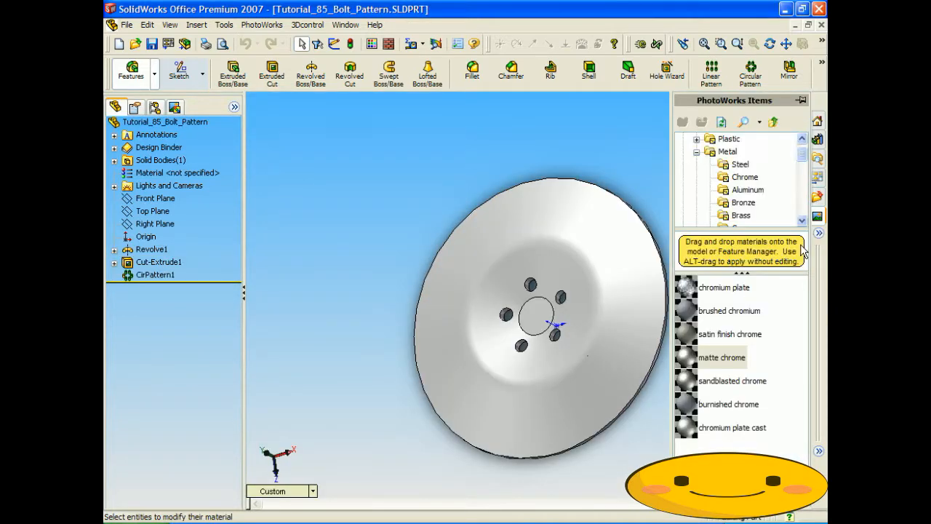
pyautogui.moveTo(720, 357); pyautogui.dragTo(156, 122)
pyautogui.click(470, 254)
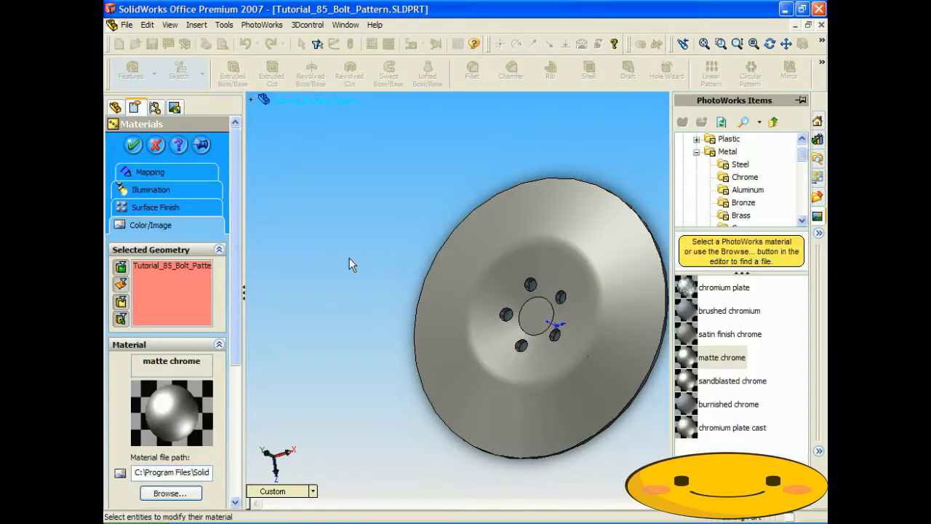
pyautogui.click(127, 139)
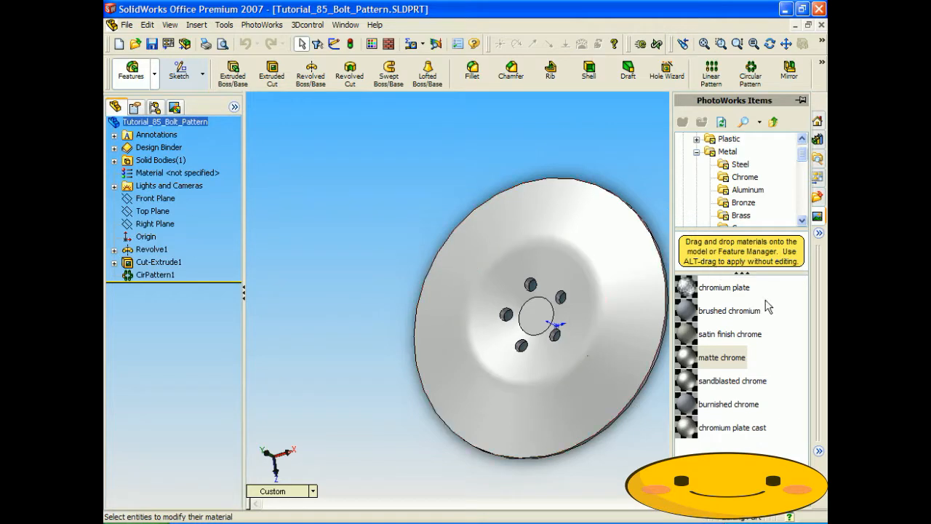
# Render the bolt pattern dish with PhotoWorks
pyautogui.click(818, 232)
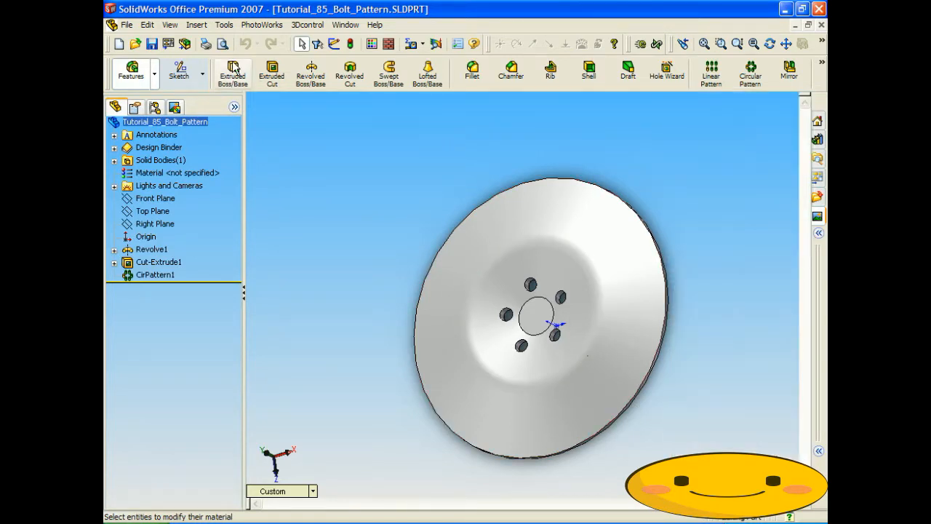
pyautogui.click(262, 24)
pyautogui.click(297, 85)
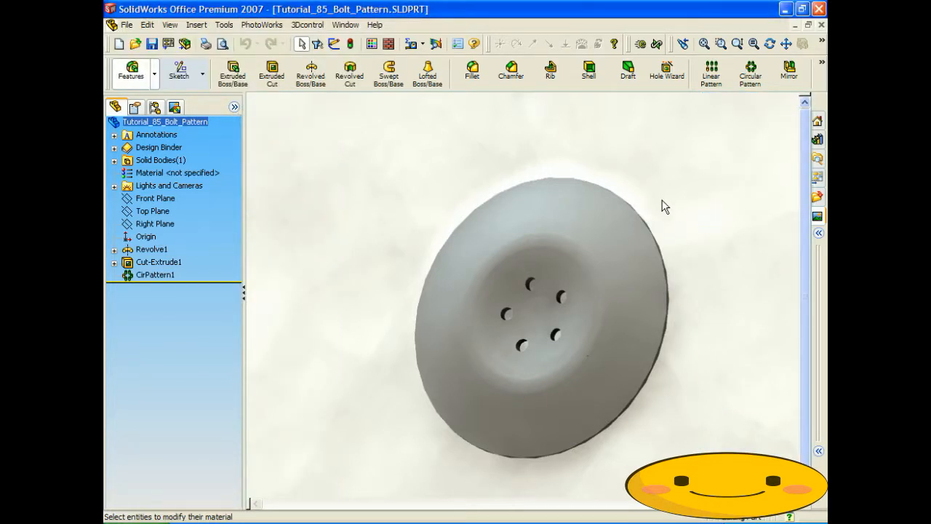
pyautogui.moveTo(677, 276)
pyautogui.mouseDown(button='middle')
pyautogui.moveTo(697, 307)
pyautogui.moveTo(645, 298)
pyautogui.moveTo(685, 313)
pyautogui.mouseUp(button='middle')
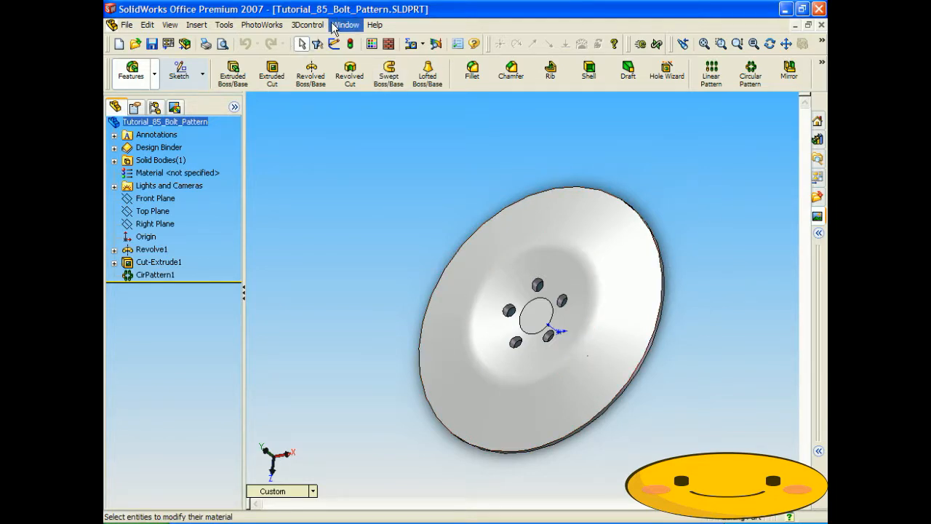
pyautogui.click(390, 134)
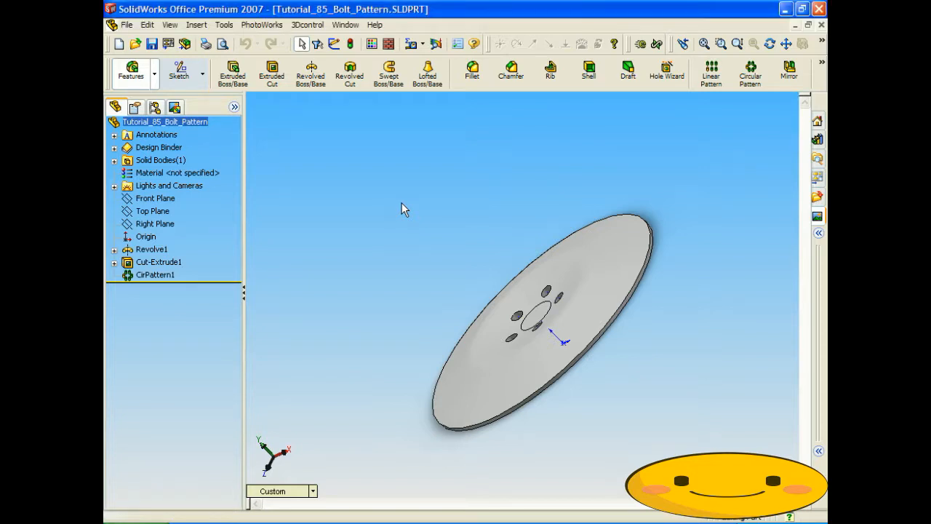
# Switch to the Tutorial_83_Tire_Texture part and look over the tire model
pyautogui.hotkey('ctrl', 'Tab')
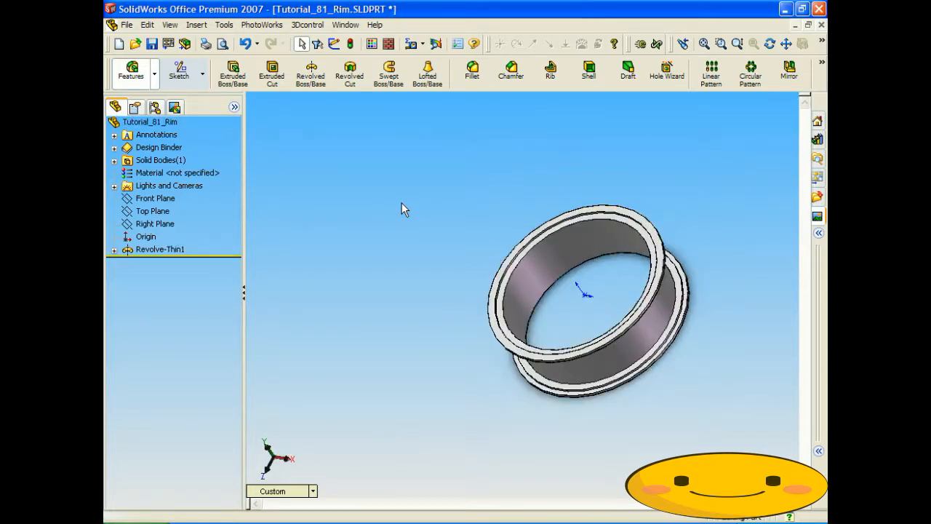
pyautogui.hotkey('ctrl', 'Tab')
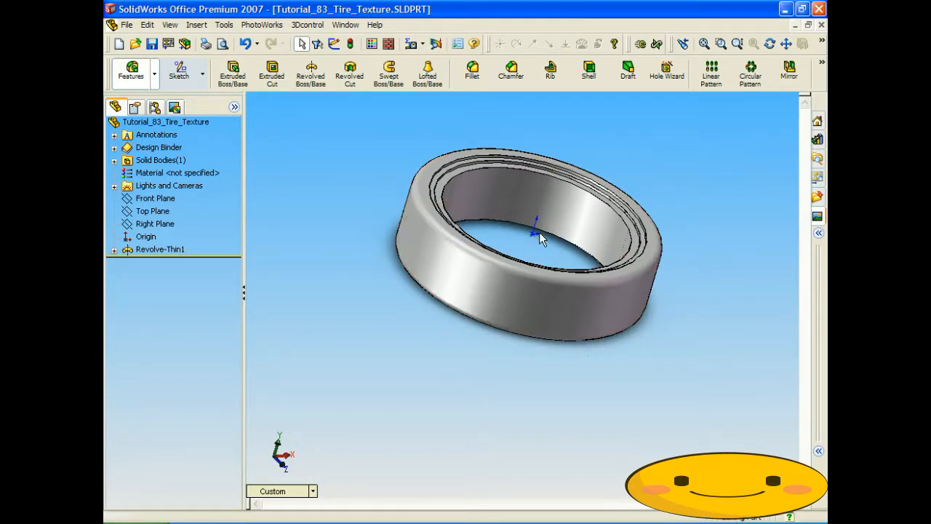
pyautogui.scroll(1, 569, 223)
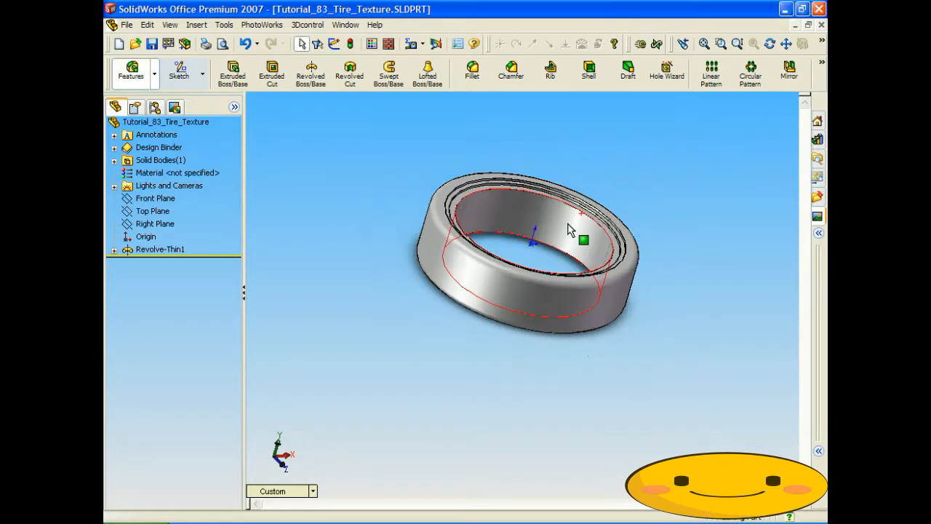
pyautogui.scroll(-1, 547, 171)
pyautogui.scroll(-1, 547, 170)
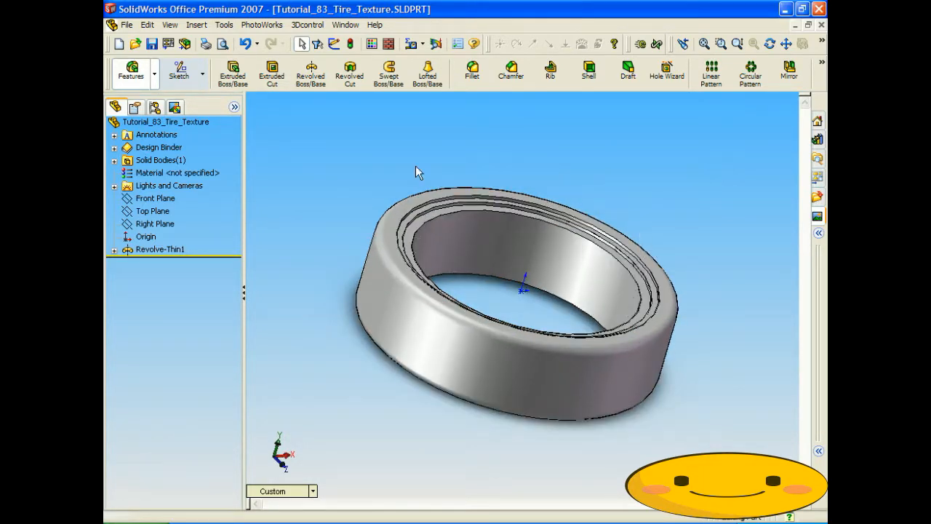
# Create a new assembly document
pyautogui.click(129, 26)
pyautogui.click(142, 41)
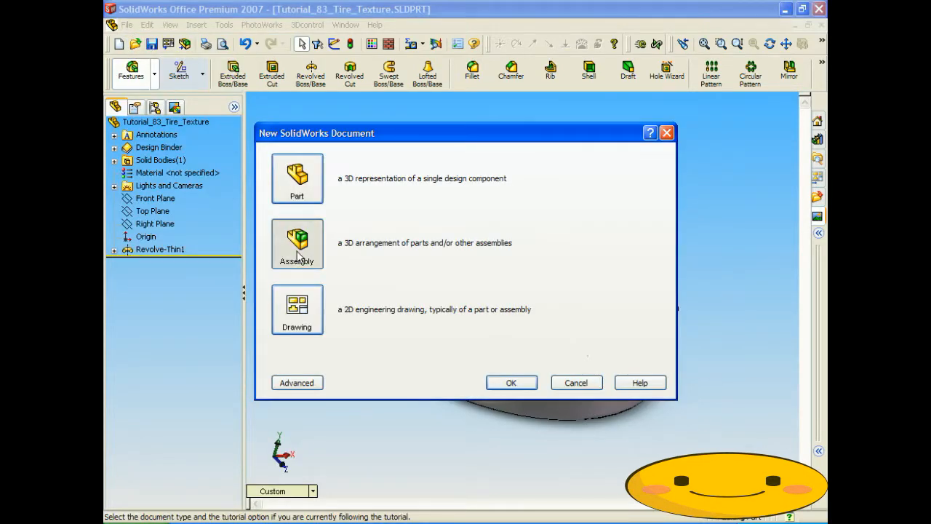
pyautogui.click(512, 382)
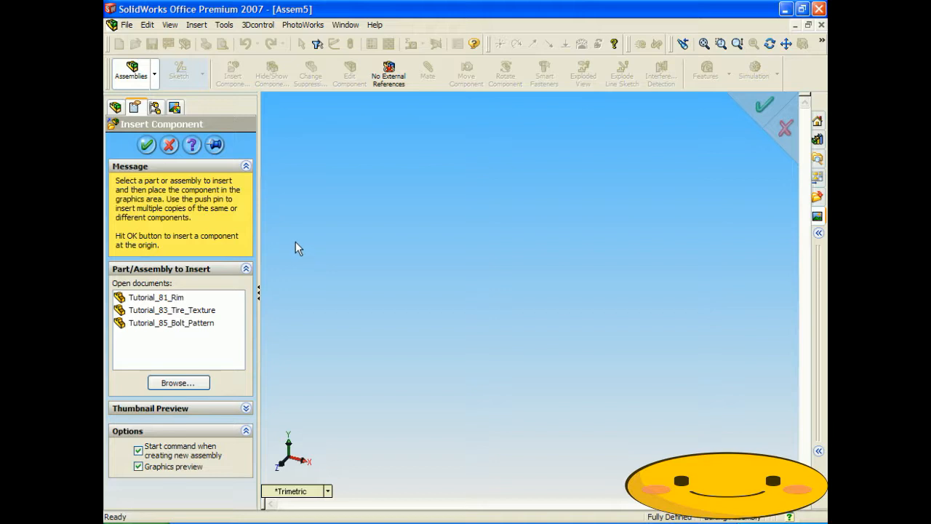
# Show the origins and place the Tutorial_81_Rim part at the assembly origin
pyautogui.click(170, 25)
pyautogui.click(202, 172)
pyautogui.click(172, 298)
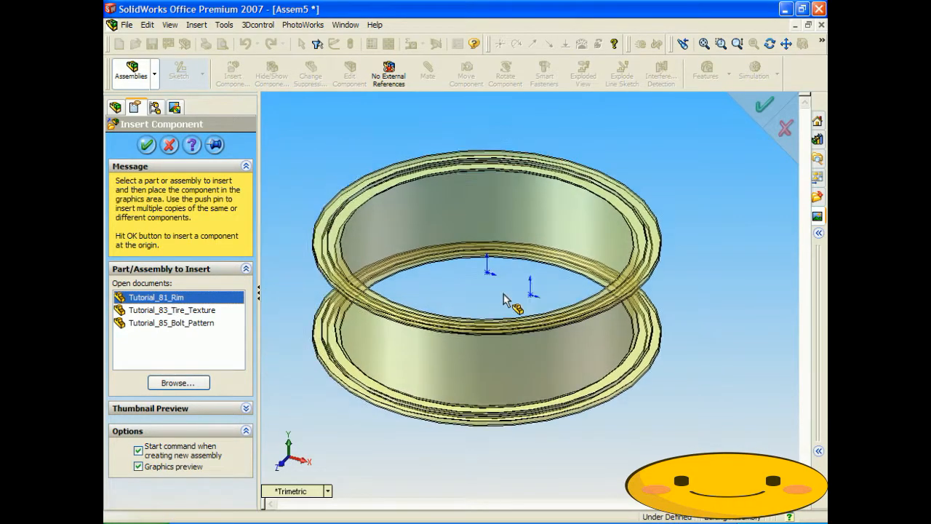
pyautogui.click(532, 298)
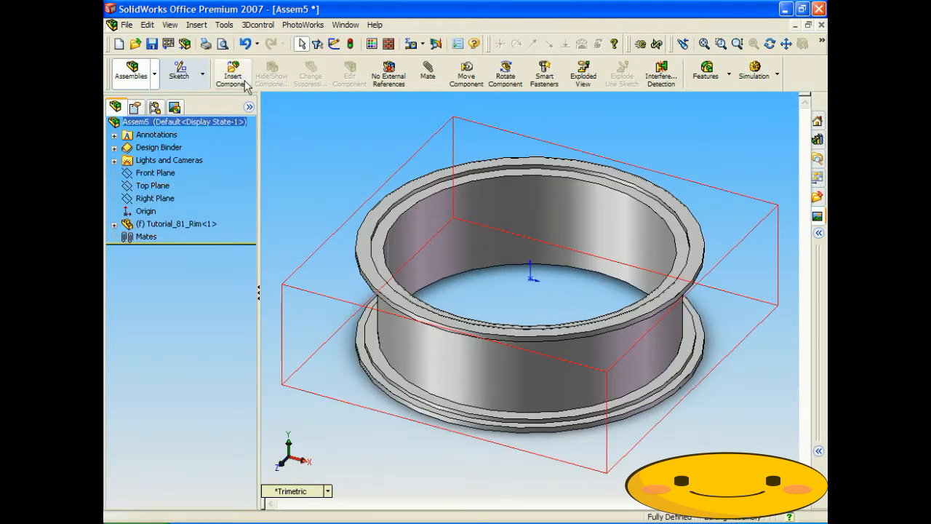
# Insert the Tutorial_83_Tire_Texture part into the assembly above the rim
pyautogui.click(245, 84)
pyautogui.click(180, 310)
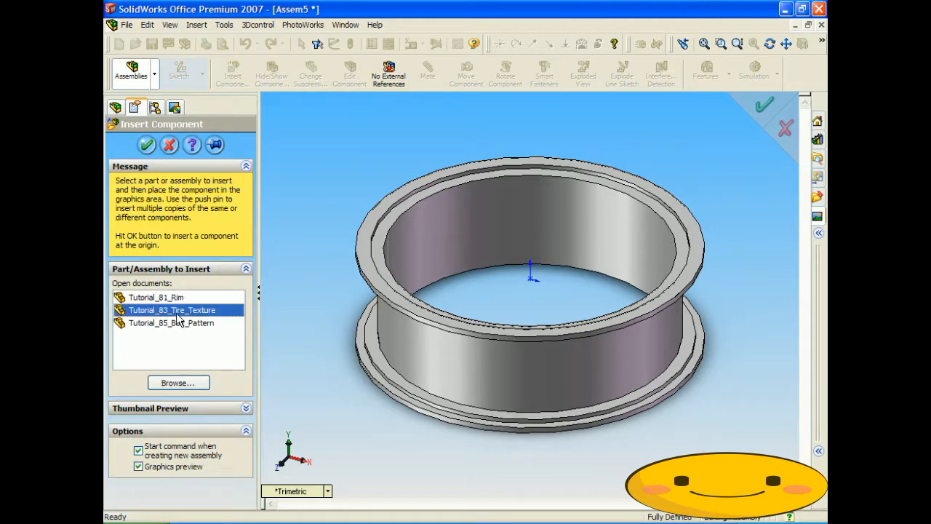
pyautogui.click(550, 144)
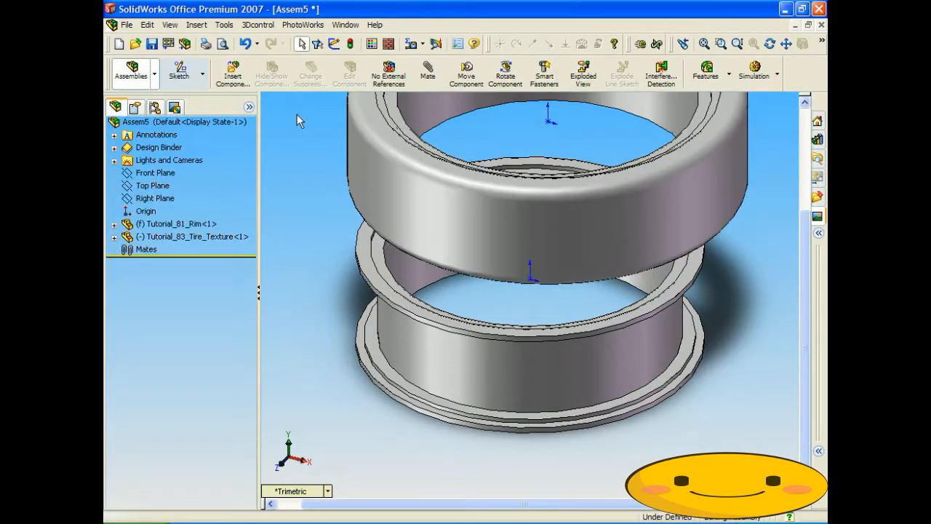
pyautogui.press('f')
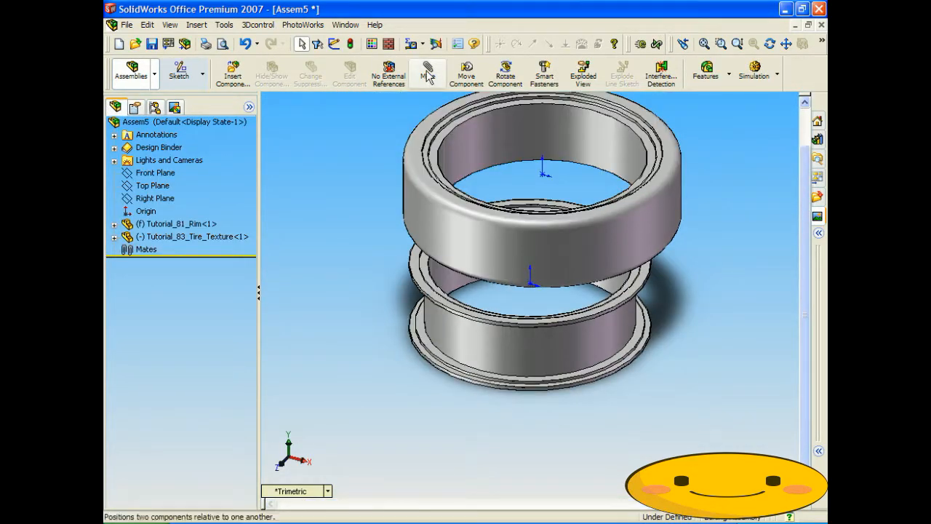
# Add a concentric mate between the tire's inner circular edge and a circular edge of the rim
pyautogui.click(433, 83)
pyautogui.scroll(-5, 447, 190)
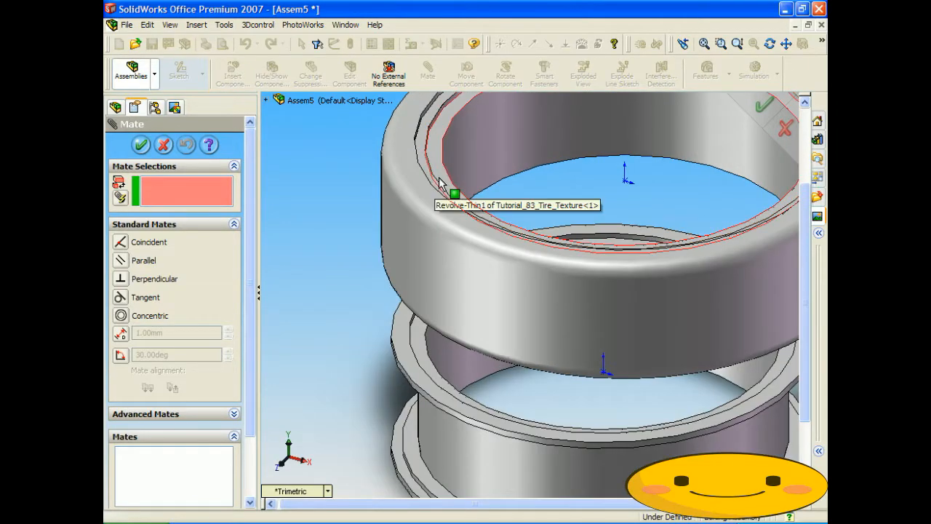
pyautogui.click(439, 188)
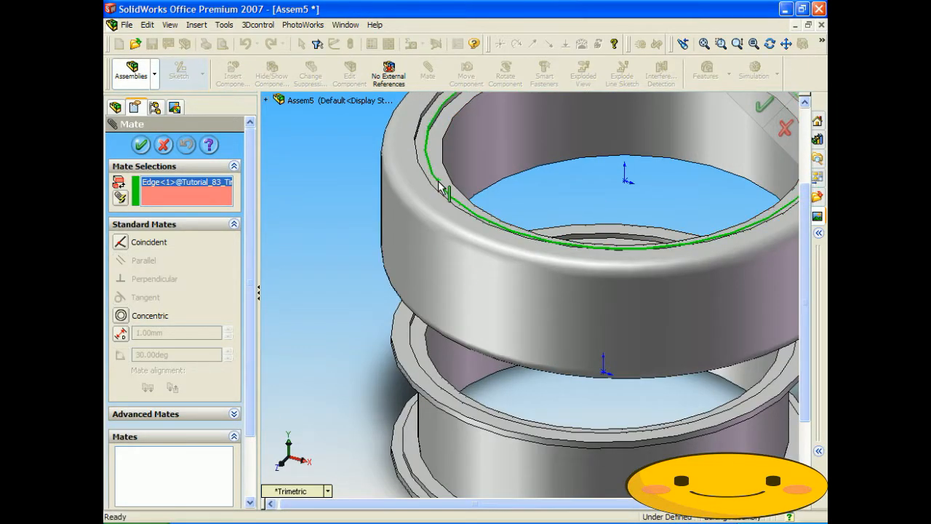
pyautogui.click(427, 363)
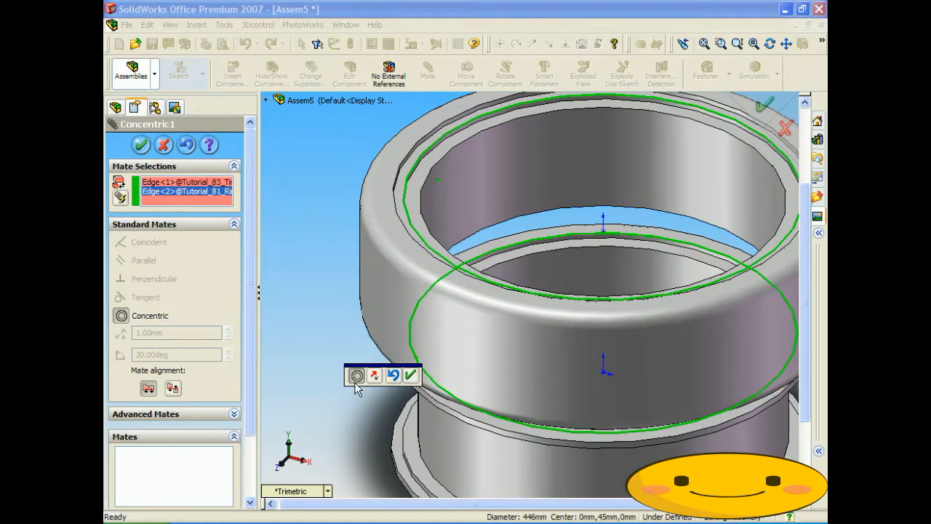
pyautogui.click(410, 375)
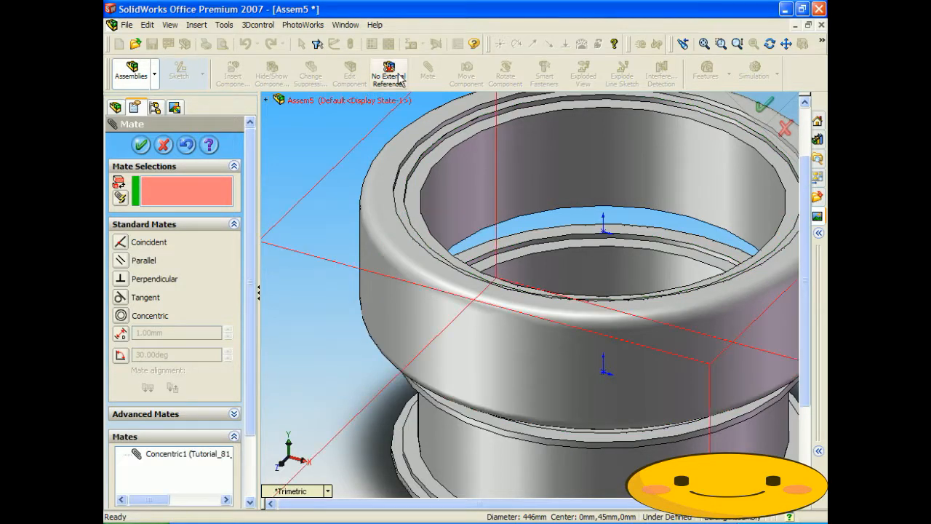
# Add a coincident mate between the tire's upper side face and the rim's upper face, and finish mating
pyautogui.click(385, 195)
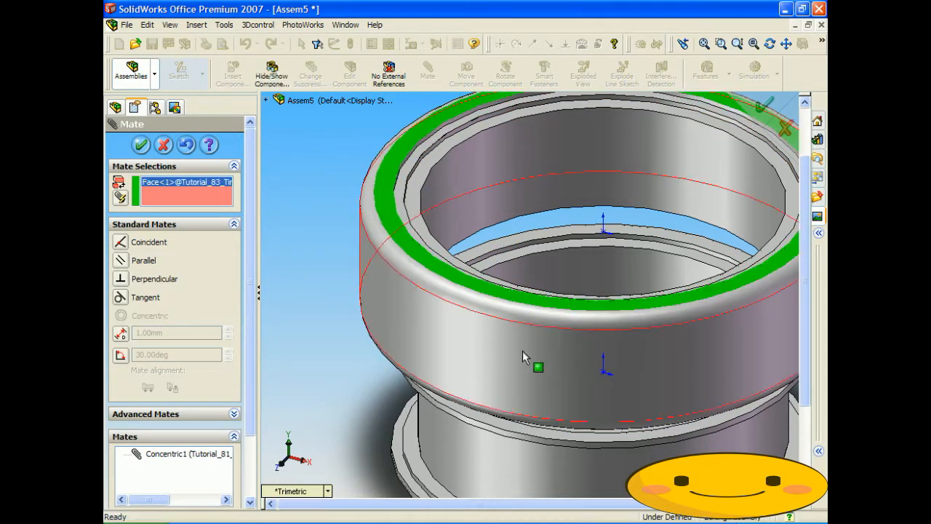
pyautogui.click(544, 246)
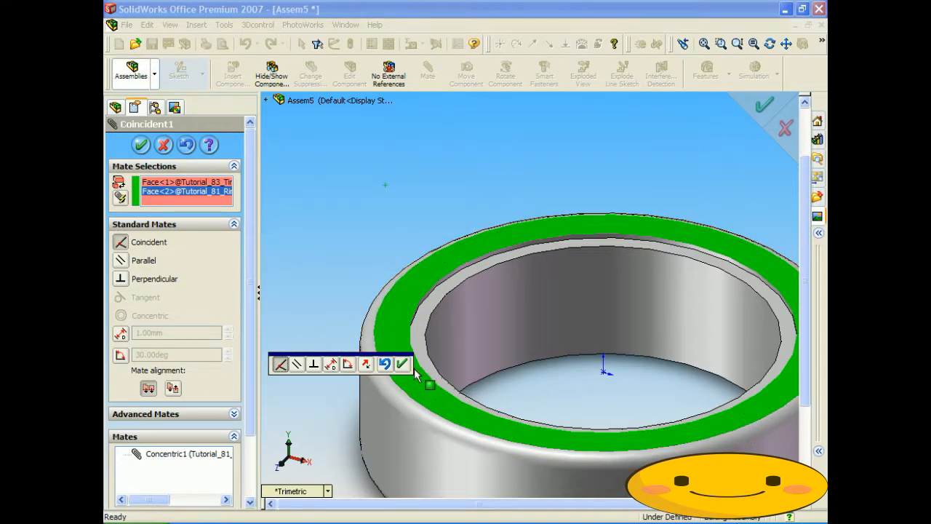
pyautogui.click(402, 364)
pyautogui.moveTo(577, 331); pyautogui.dragTo(541, 255, button='middle')
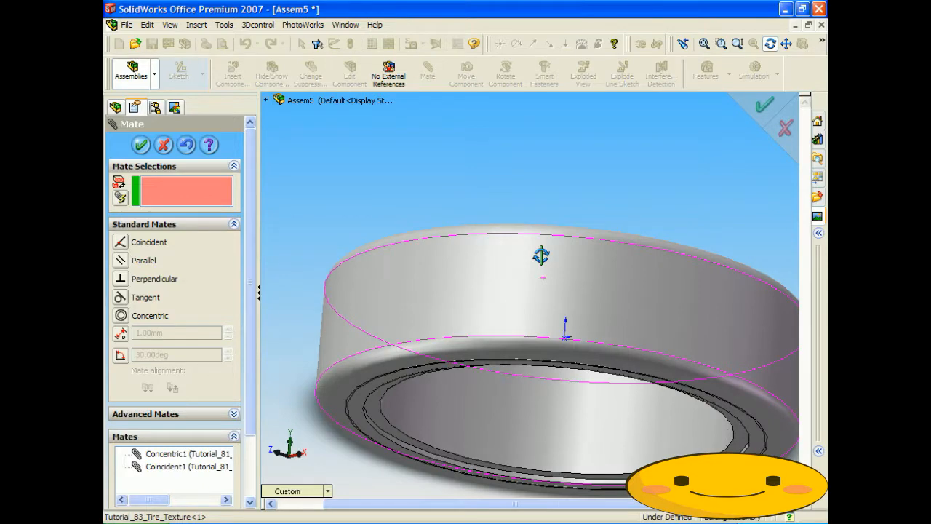
pyautogui.press('Return')
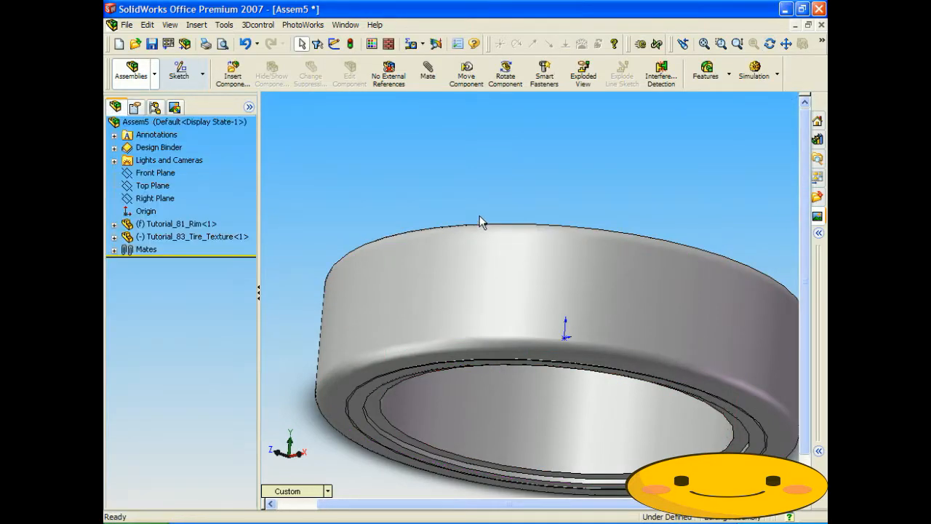
pyautogui.moveTo(455, 219)
pyautogui.mouseDown(button='middle')
pyautogui.moveTo(440, 242)
pyautogui.moveTo(439, 226)
pyautogui.mouseUp(button='middle')
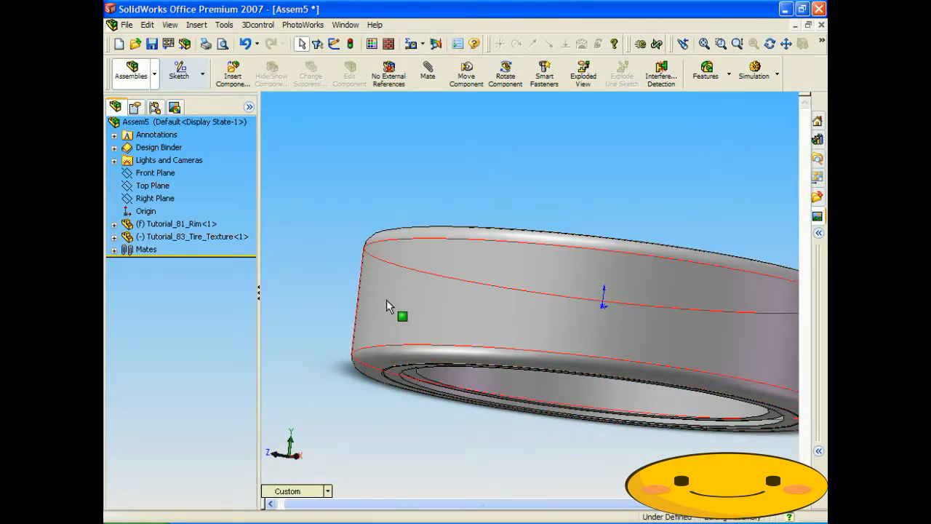
pyautogui.moveTo(414, 270); pyautogui.dragTo(437, 220, button='middle')
pyautogui.moveTo(408, 297); pyautogui.dragTo(411, 229, button='middle')
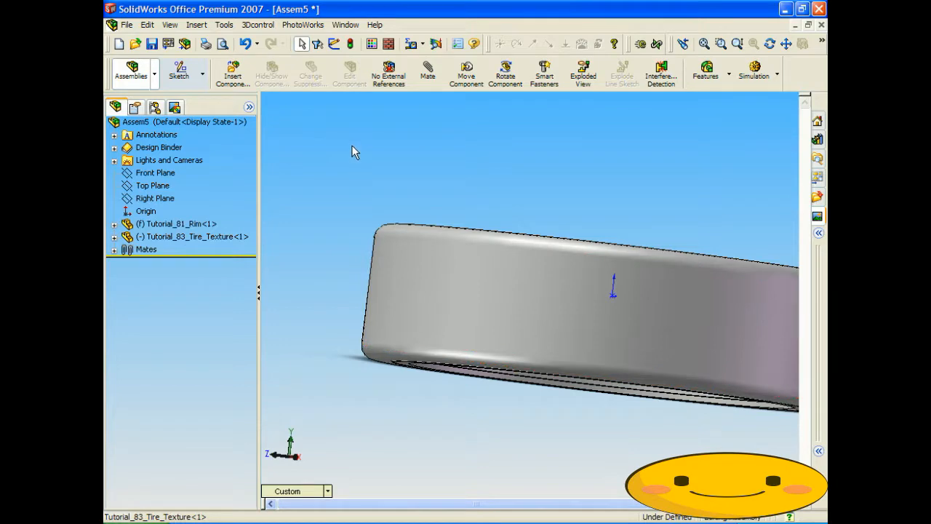
# Examine the dimensions of the Tutorial_81_Rim revolve sketch in the front view, and return to the assembly
pyautogui.click(346, 24)
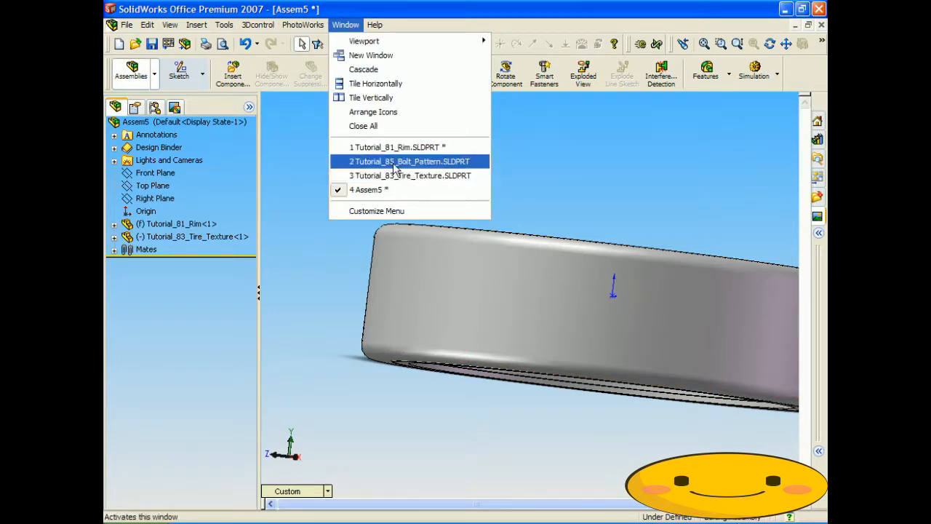
pyautogui.click(393, 147)
pyautogui.rightClick(164, 250)
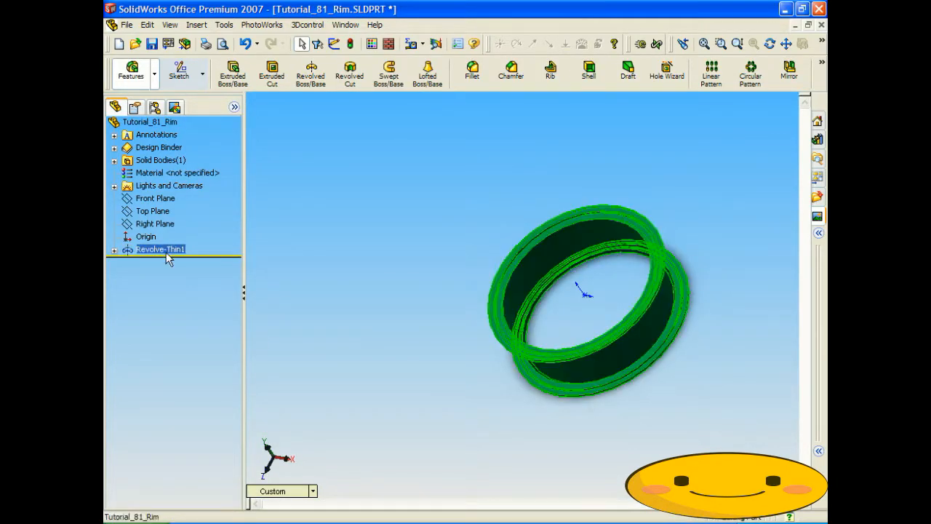
pyautogui.click(240, 272)
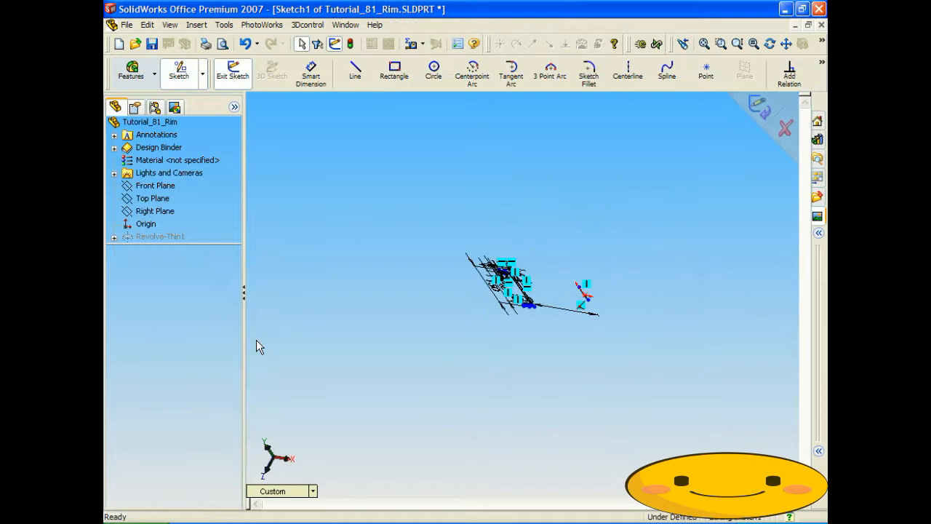
pyautogui.click(301, 491)
pyautogui.click(316, 265)
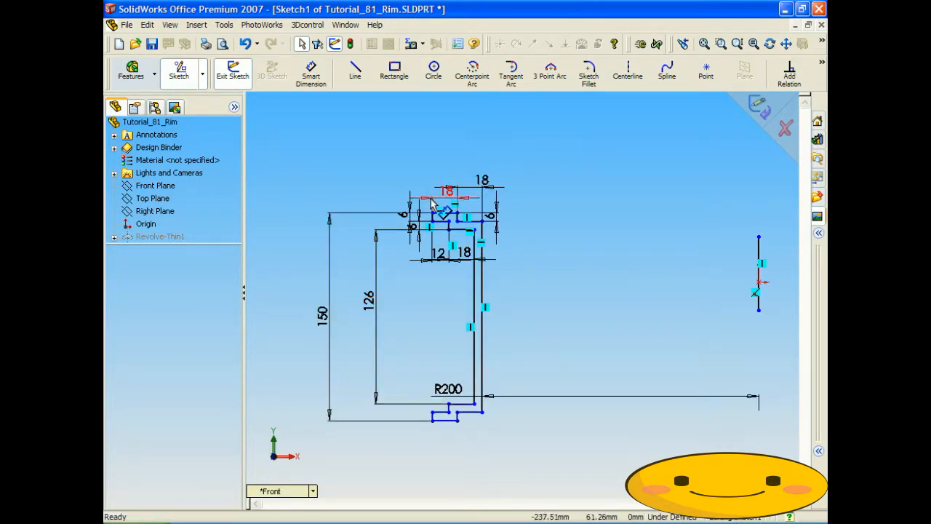
pyautogui.hotkey('ctrl', 'b')
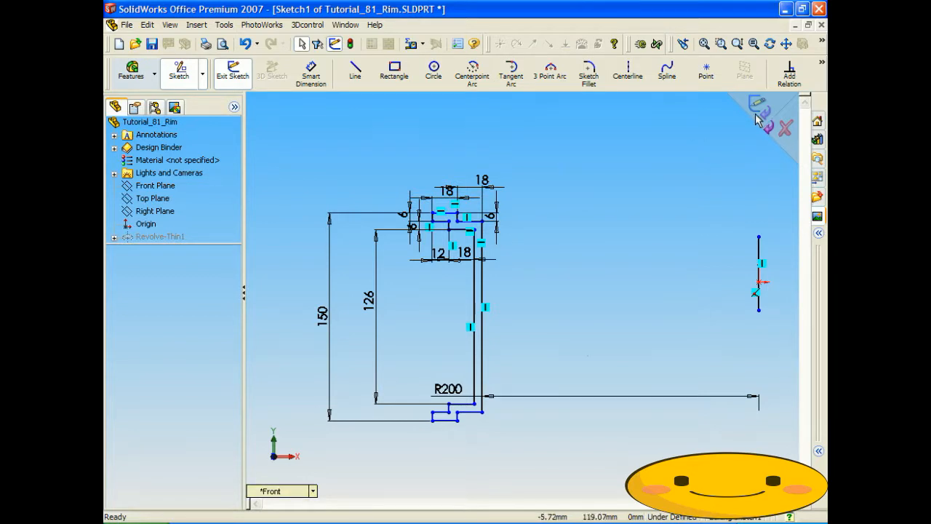
pyautogui.hotkey('ctrl', 'Tab')
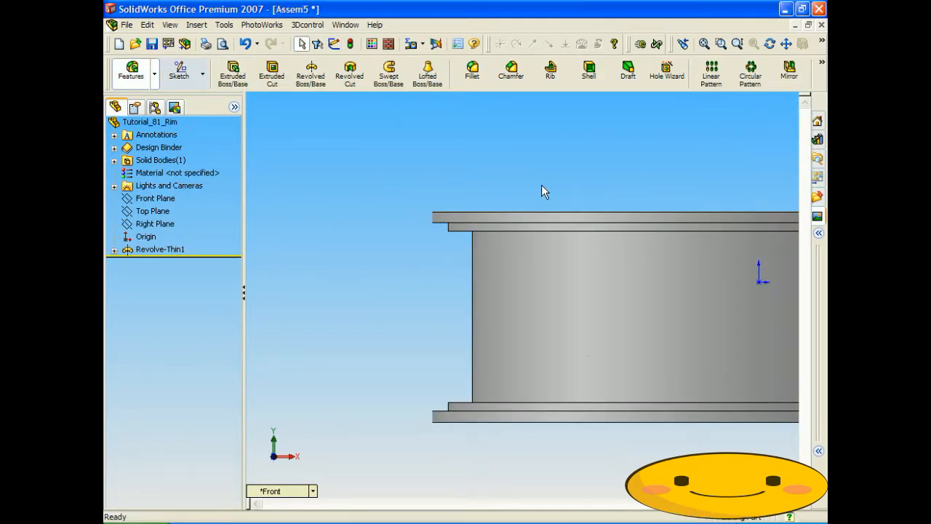
pyautogui.click(246, 101)
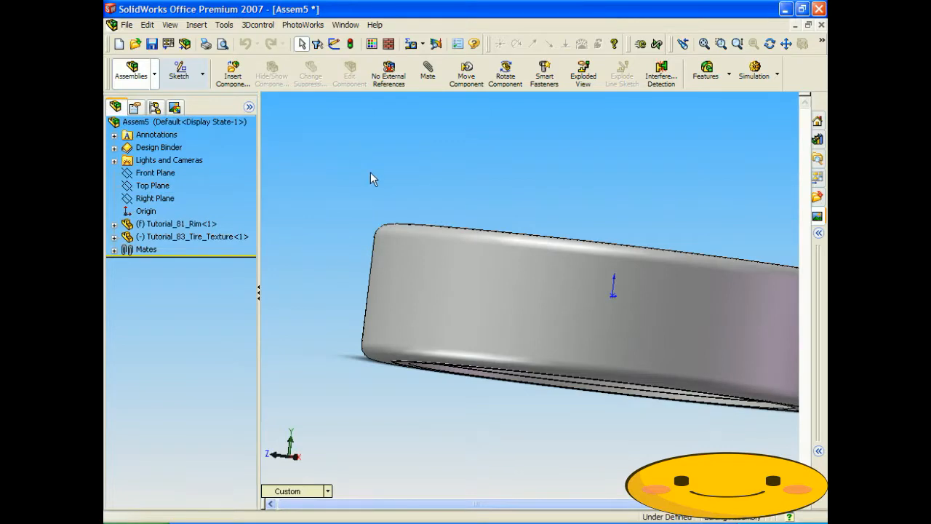
# Examine the dimensions of the Tutorial_83_Tire_Texture revolve sketch in the front view, and return to the assembly
pyautogui.hotkey('ctrl', 'Tab')
pyautogui.hotkey('ctrl', 'Tab')
pyautogui.hotkey('ctrl', 'Tab')
pyautogui.hotkey('ctrl', 'Tab')
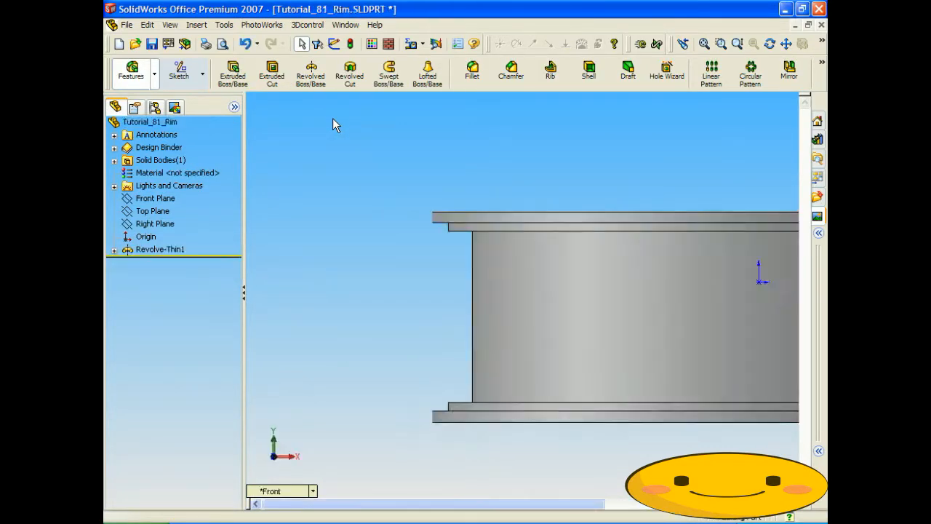
pyautogui.hotkey('ctrl', 'Tab')
pyautogui.rightClick(164, 249)
pyautogui.click(183, 272)
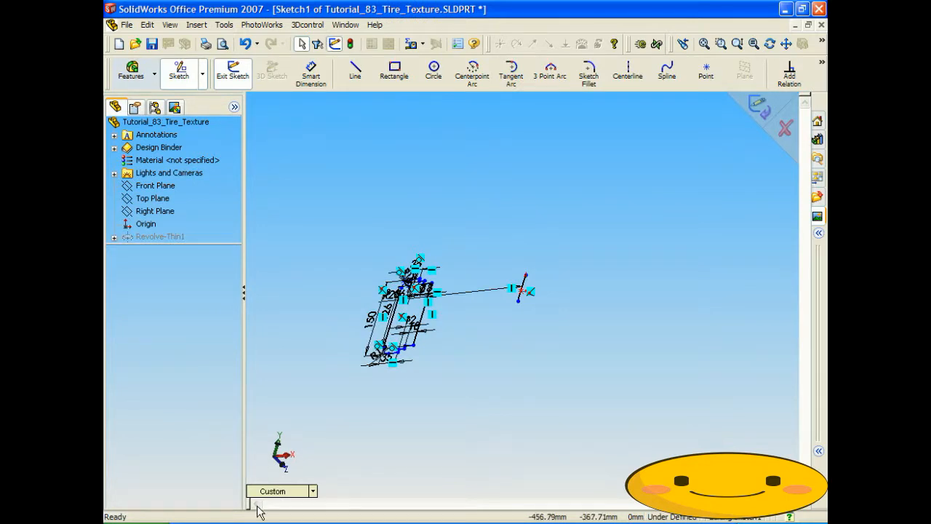
pyautogui.click(267, 492)
pyautogui.click(290, 270)
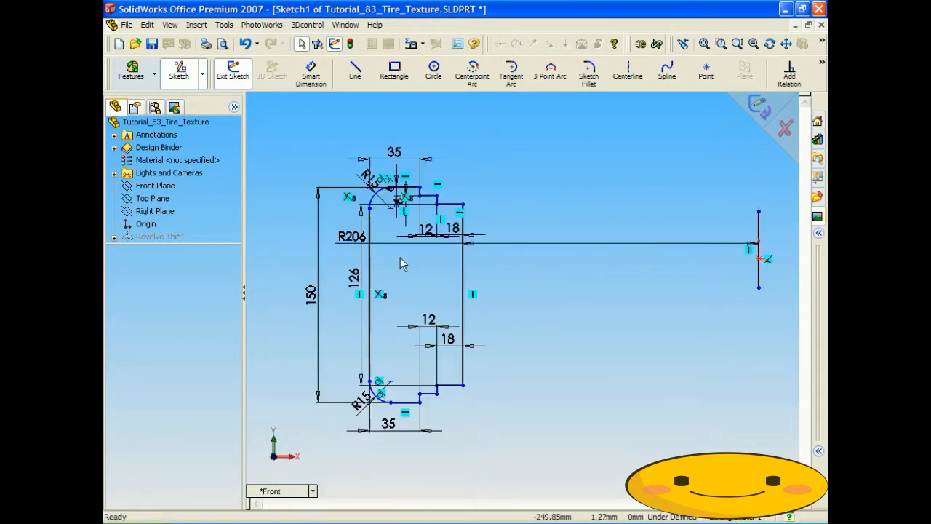
pyautogui.click(760, 113)
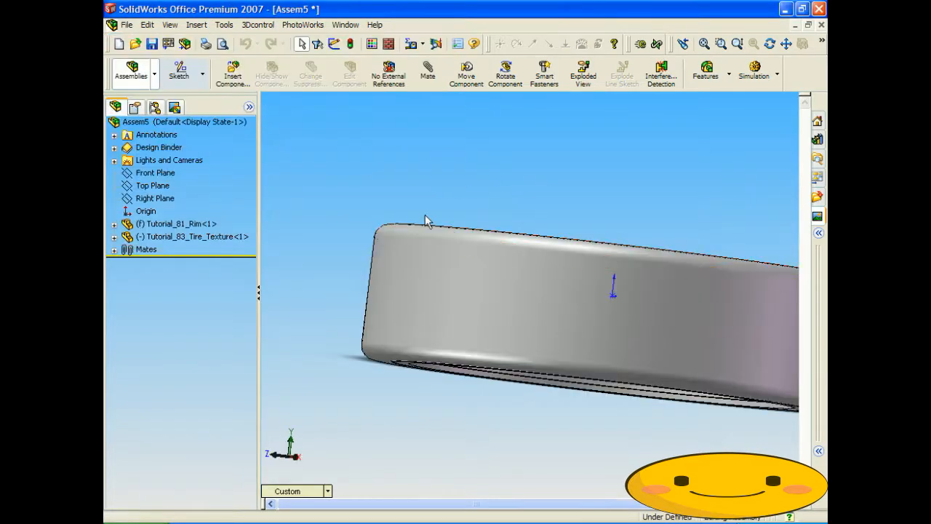
# Insert the Tutorial_85_Bolt_Pattern part into the assembly beside the tire and rim
pyautogui.moveTo(472, 169); pyautogui.dragTo(565, 297, button='middle')
pyautogui.scroll(3, 545, 257)
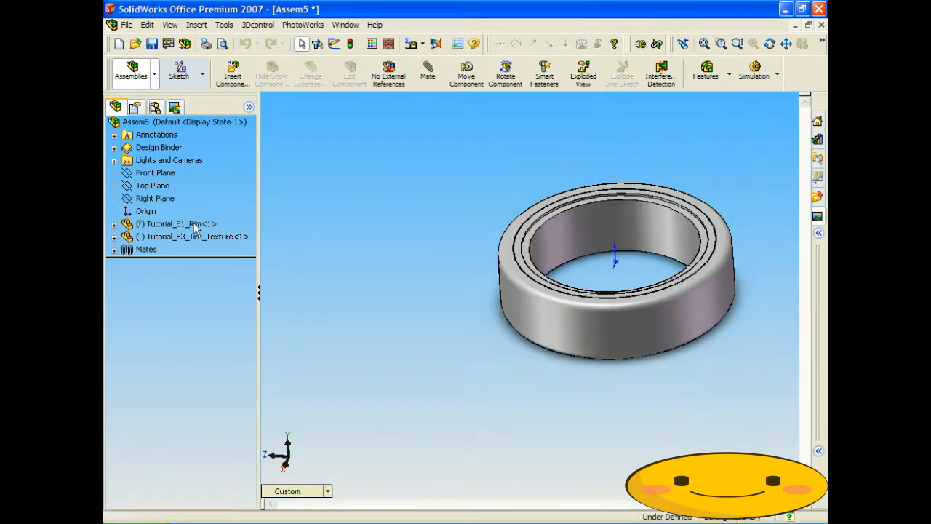
pyautogui.click(218, 121)
pyautogui.click(233, 75)
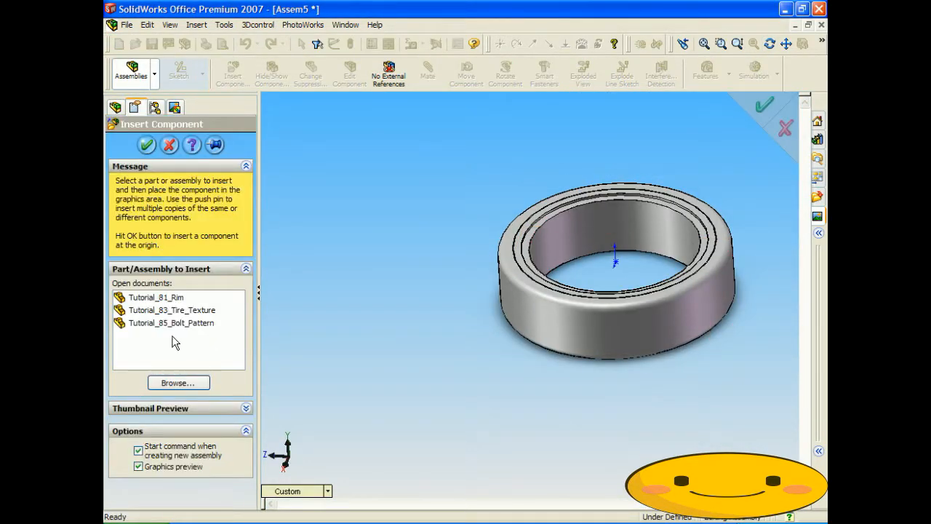
pyautogui.click(168, 324)
pyautogui.click(399, 294)
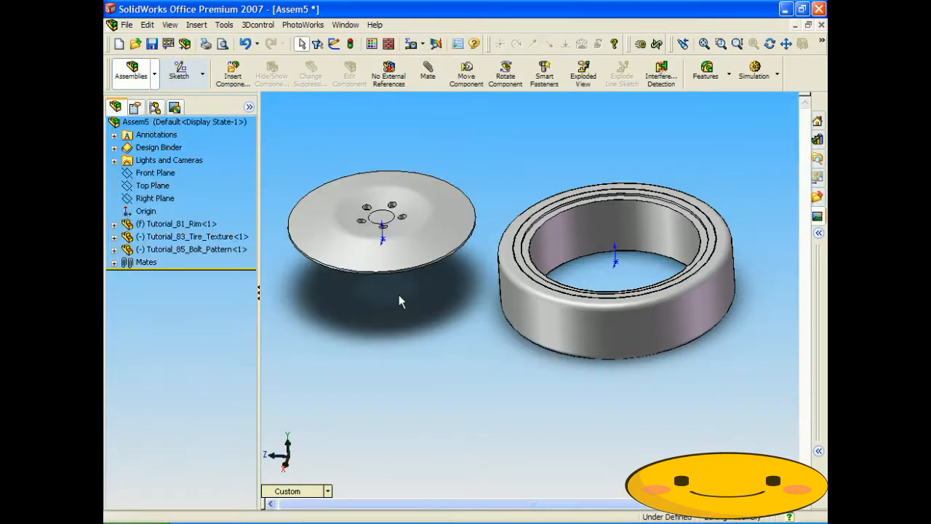
# Add a concentric mate between the rim's inner circular edge and the outer edge of the bolt pattern dish
pyautogui.click(427, 71)
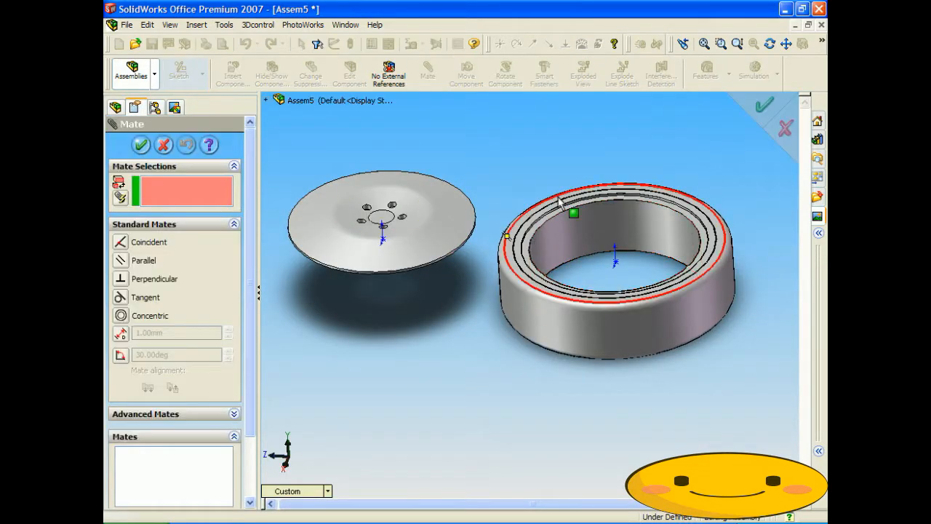
pyautogui.scroll(-5, 545, 322)
pyautogui.click(547, 325)
pyautogui.scroll(5, 370, 369)
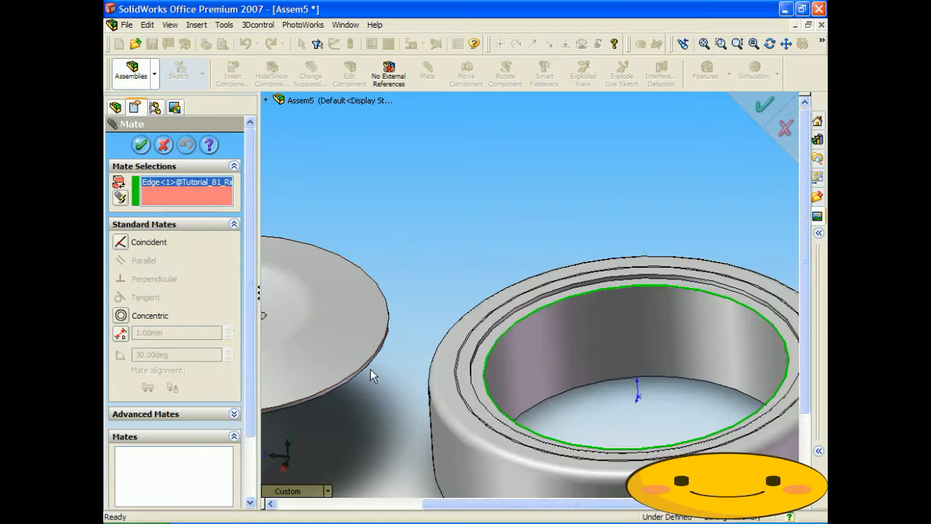
pyautogui.click(385, 333)
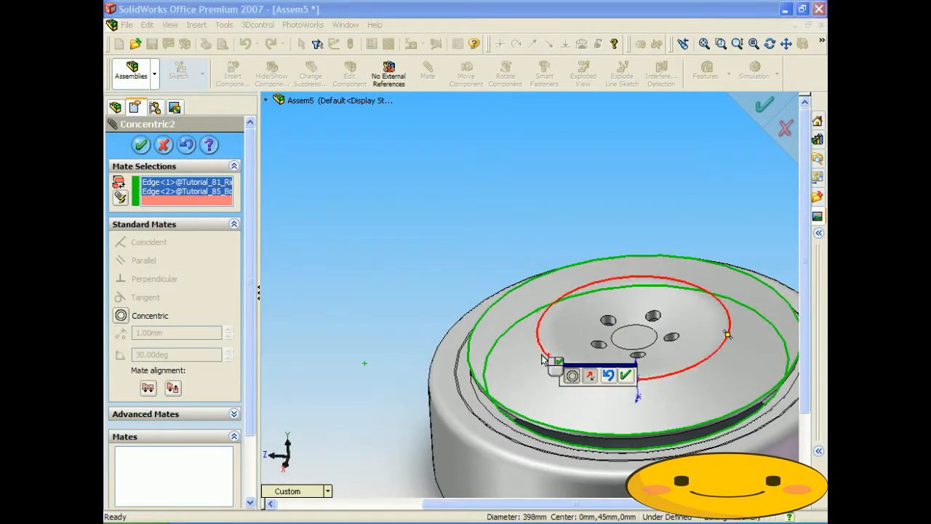
pyautogui.click(624, 375)
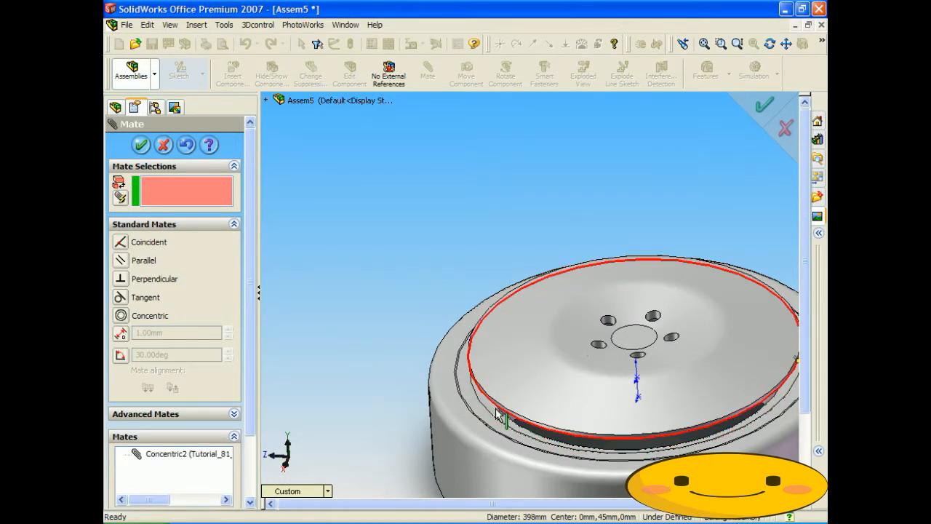
# Move the bolt pattern dish up along its axis, clear of the rim, and empty the mate selection
pyautogui.moveTo(549, 388); pyautogui.dragTo(532, 149)
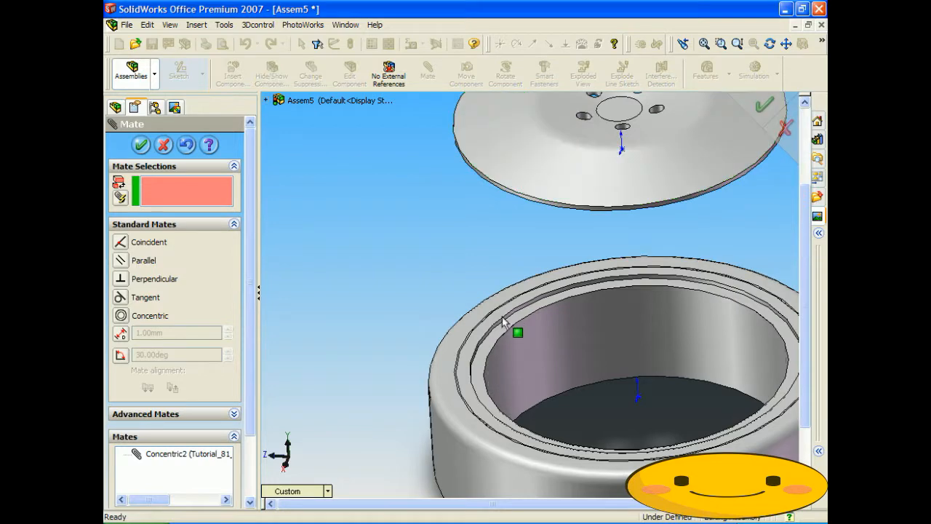
pyautogui.click(487, 351)
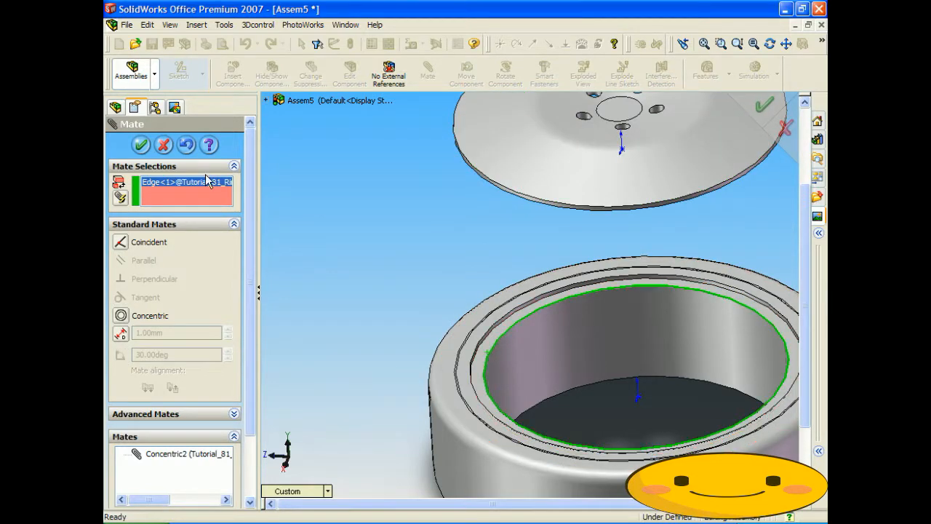
pyautogui.press('Delete')
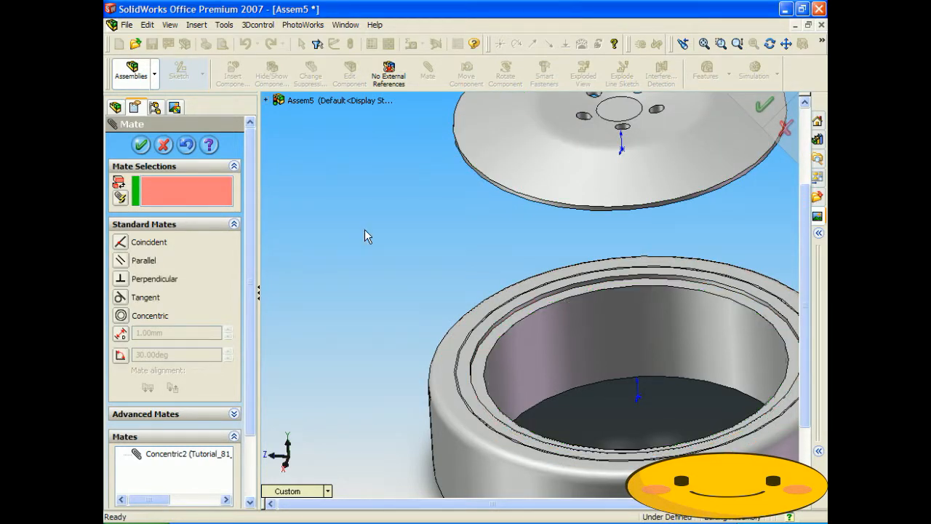
# Add a coincident mate between the rim's upper ring face and the flat outer ring on the dish's underside, and finish mating
pyautogui.click(486, 348)
pyautogui.moveTo(519, 290); pyautogui.dragTo(519, 188, button='middle')
pyautogui.scroll(5, 519, 188)
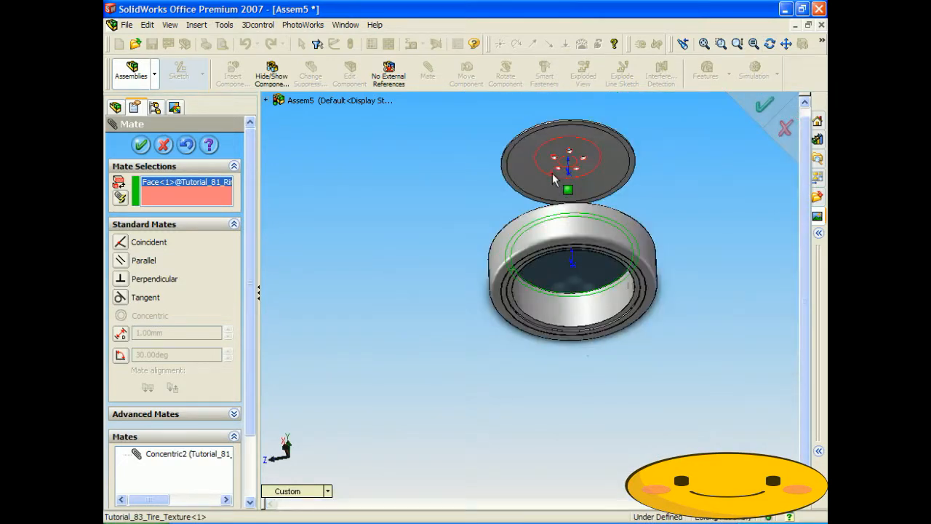
pyautogui.scroll(-4, 549, 187)
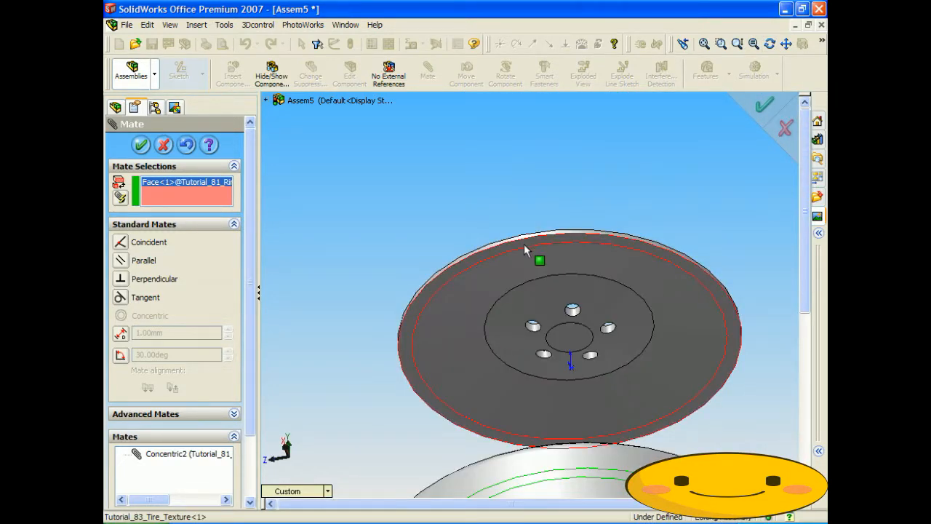
pyautogui.click(524, 246)
pyautogui.click(428, 328)
pyautogui.moveTo(457, 314); pyautogui.dragTo(507, 382, button='middle')
pyautogui.scroll(4, 519, 291)
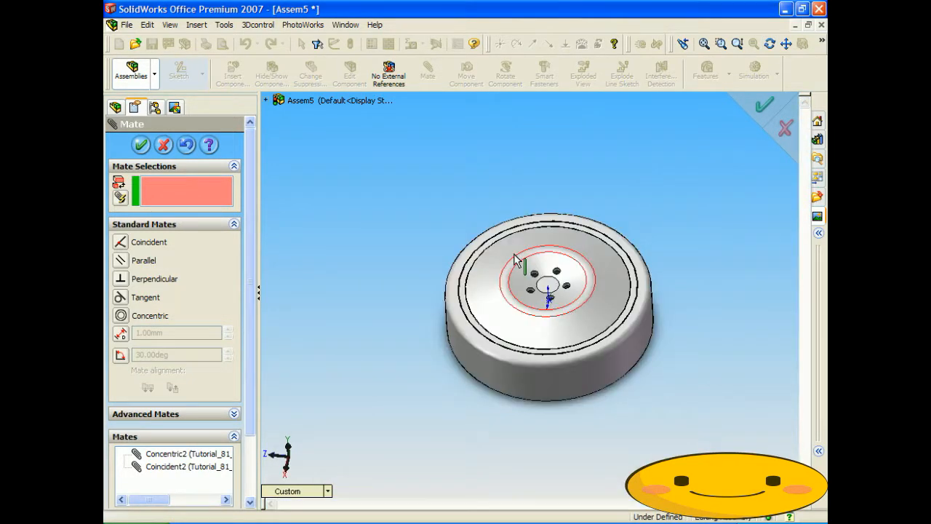
pyautogui.moveTo(582, 274); pyautogui.dragTo(589, 299, button='middle')
pyautogui.click(142, 145)
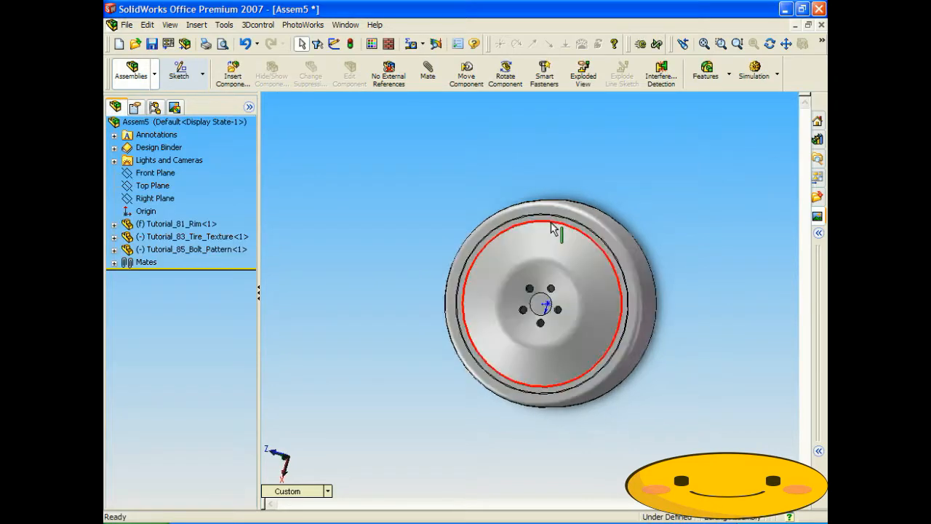
# Render the assembled wheel with PhotoWorks from an angled view showing the dish and the tire tread
pyautogui.moveTo(611, 206); pyautogui.dragTo(583, 291, button='middle')
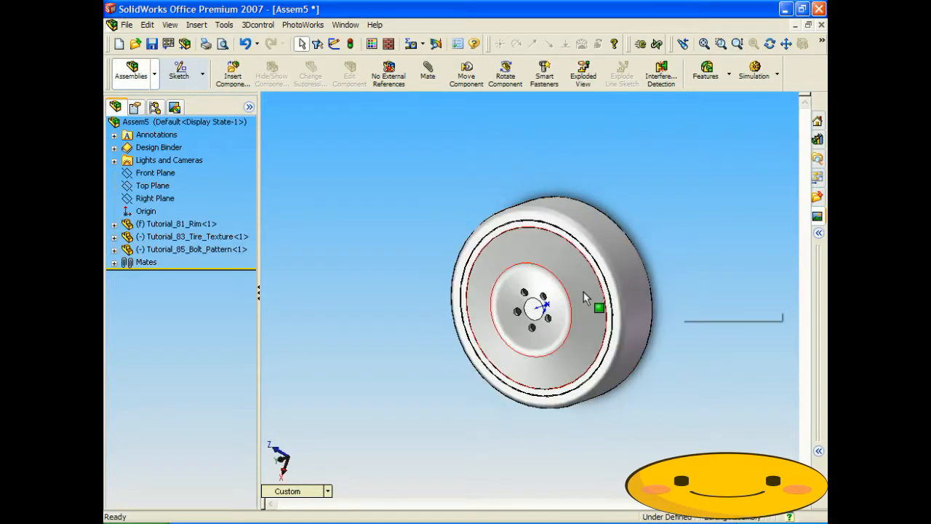
pyautogui.scroll(-2, 674, 299)
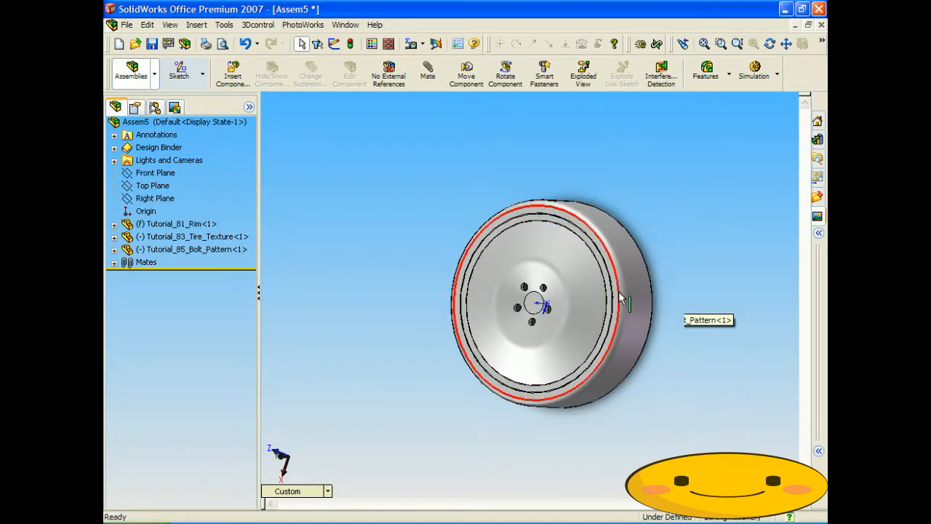
pyautogui.scroll(-2, 461, 254)
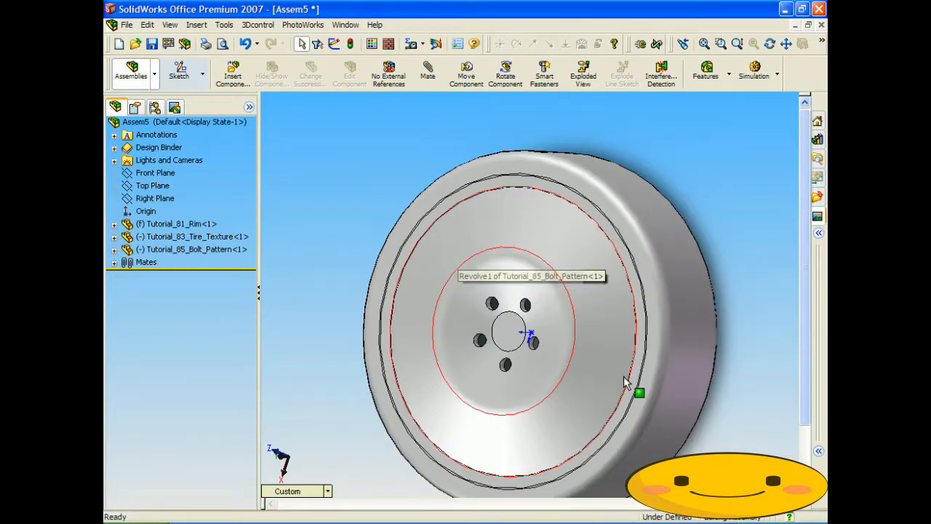
pyautogui.scroll(2, 625, 384)
pyautogui.click(303, 24)
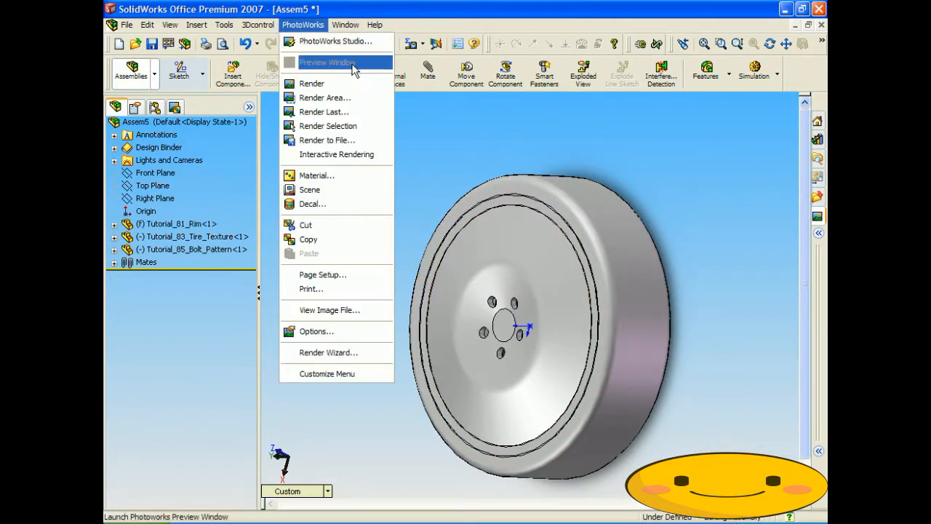
pyautogui.click(313, 83)
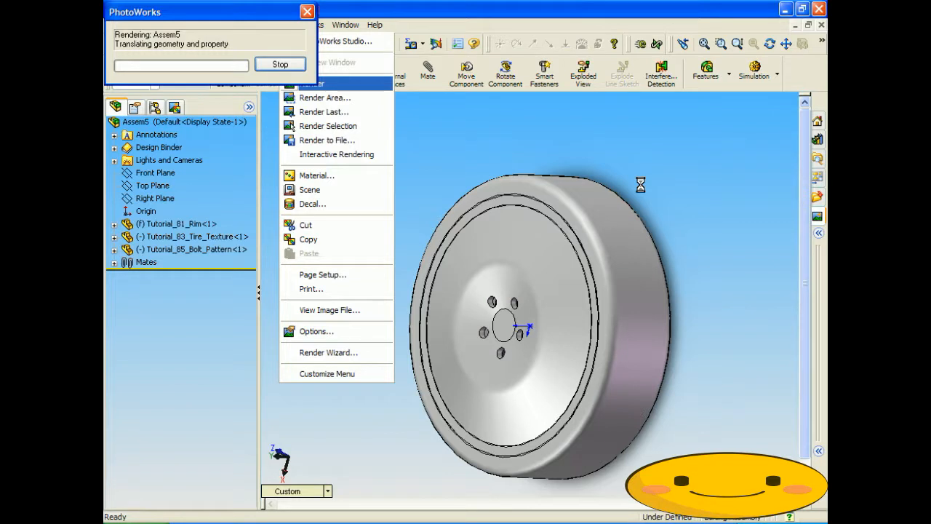
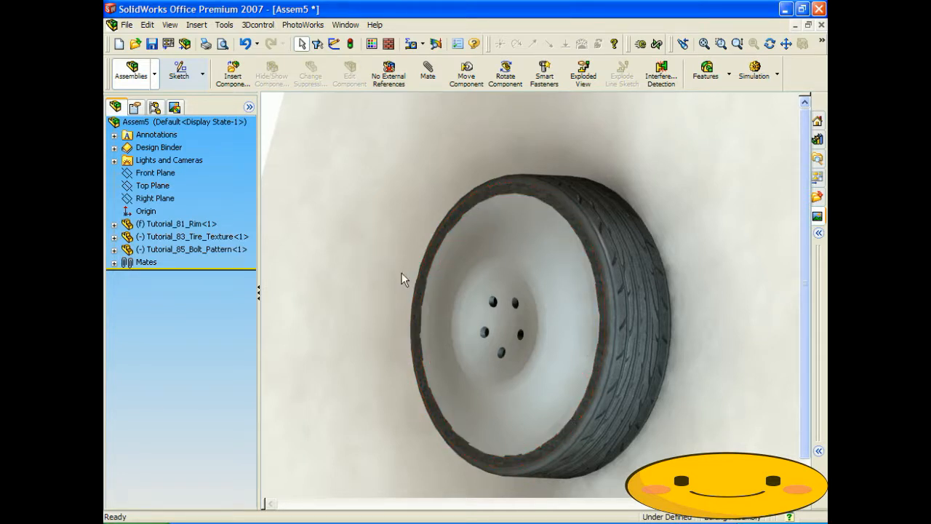
# Examine the boundary between the tire, the rim and the bolt pattern dish up close
pyautogui.scroll(-8, 399, 277)
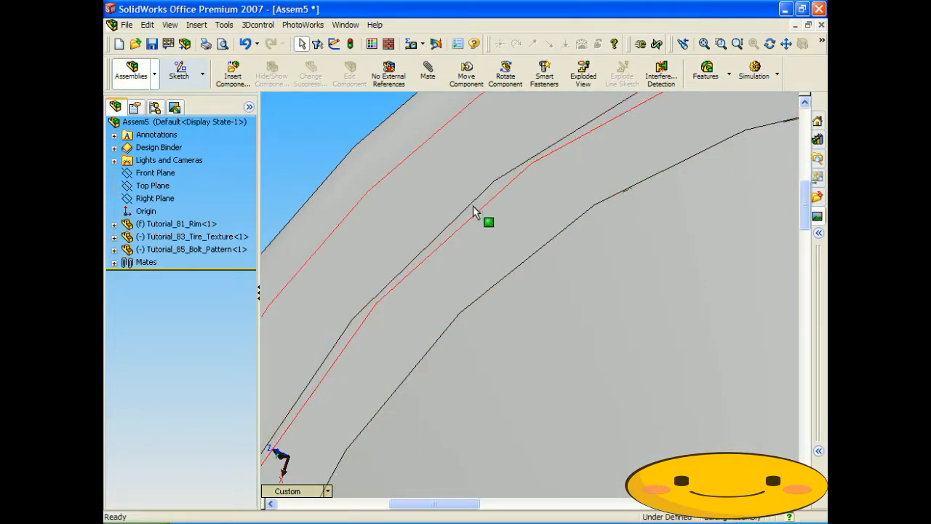
pyautogui.scroll(8, 490, 213)
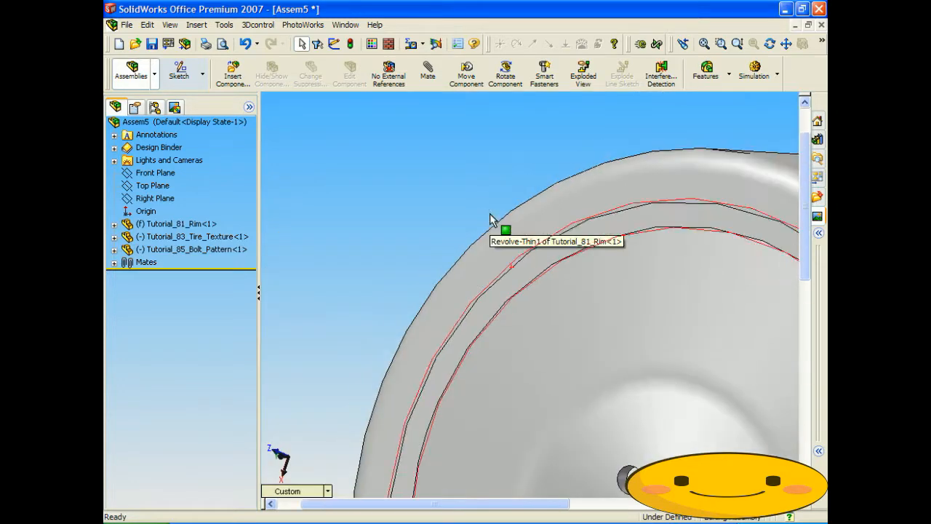
pyautogui.scroll(2, 515, 267)
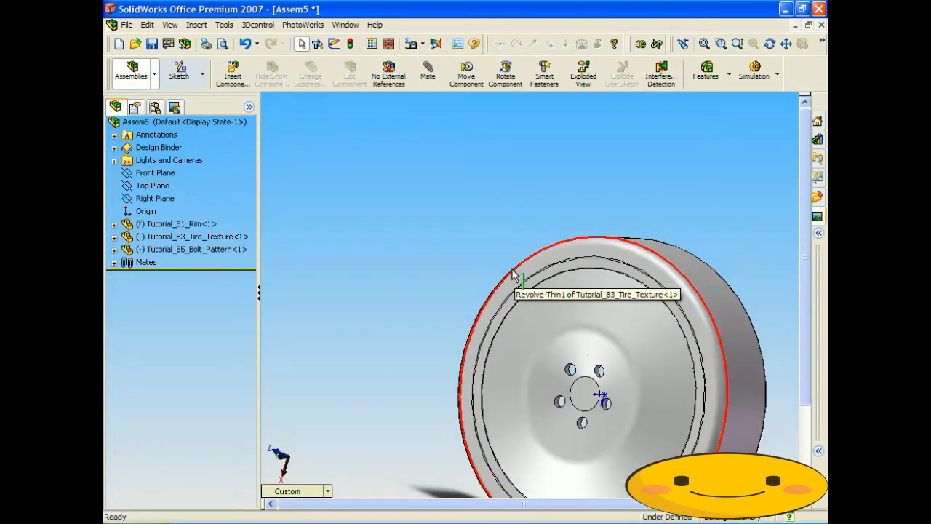
pyautogui.scroll(-8, 558, 275)
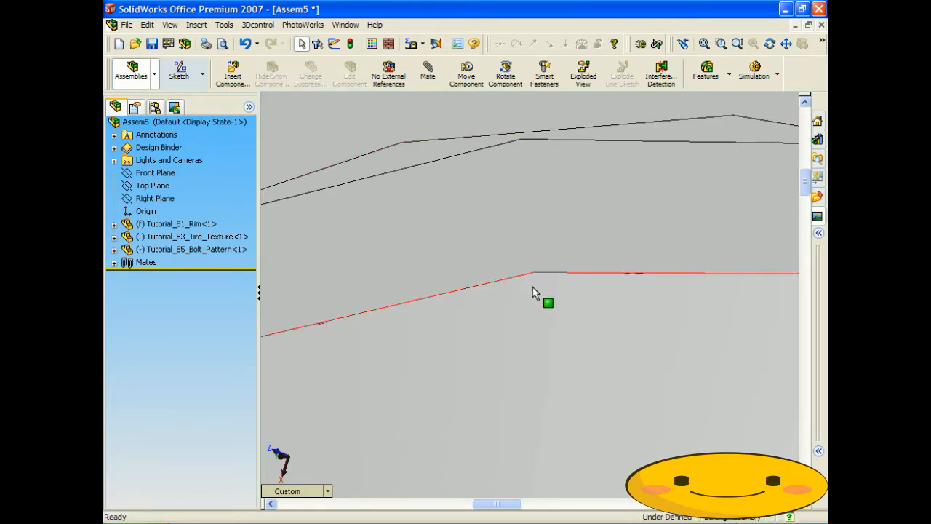
pyautogui.scroll(2, 533, 290)
pyautogui.scroll(10, 533, 290)
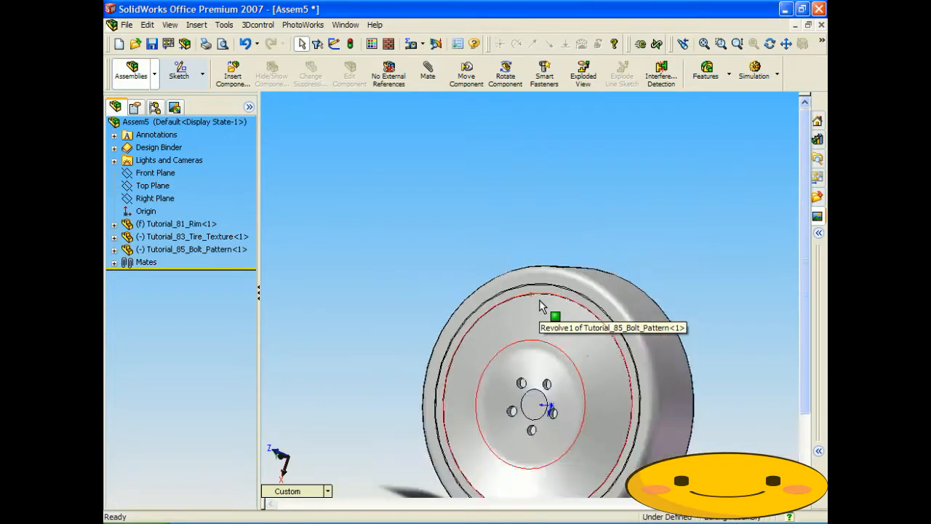
pyautogui.scroll(-5, 542, 304)
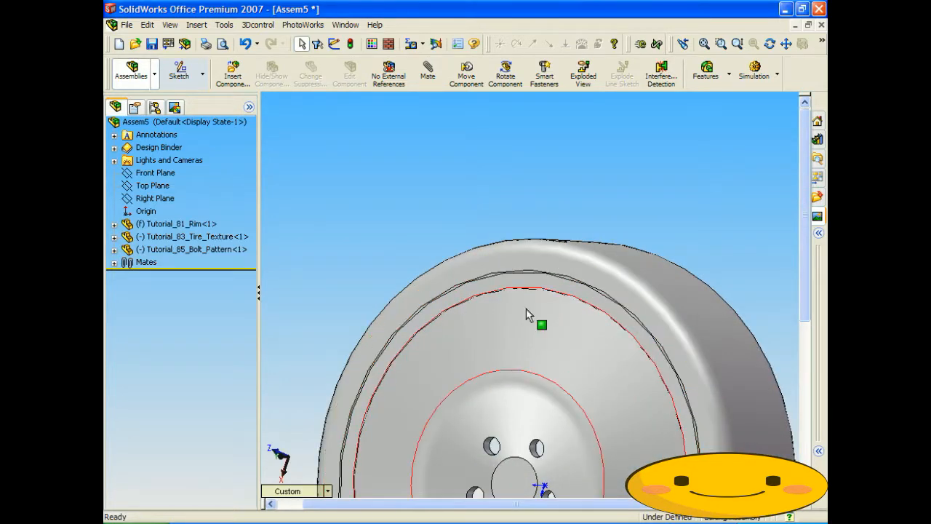
pyautogui.scroll(5, 529, 298)
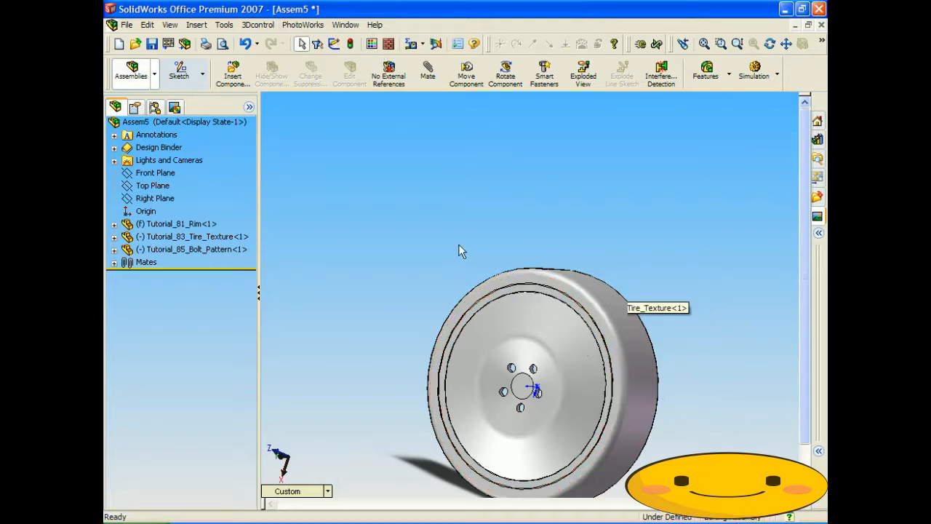
# Switch to the Tutorial_83_Tire_Texture part and open the sketch of its revolve feature for editing
pyautogui.hotkey('ctrl', 'Tab')
pyautogui.hotkey('ctrl', 'Tab')
pyautogui.hotkey('ctrl', 'Tab')
pyautogui.hotkey('ctrl', 'Tab')
pyautogui.hotkey('ctrl', 'Tab')
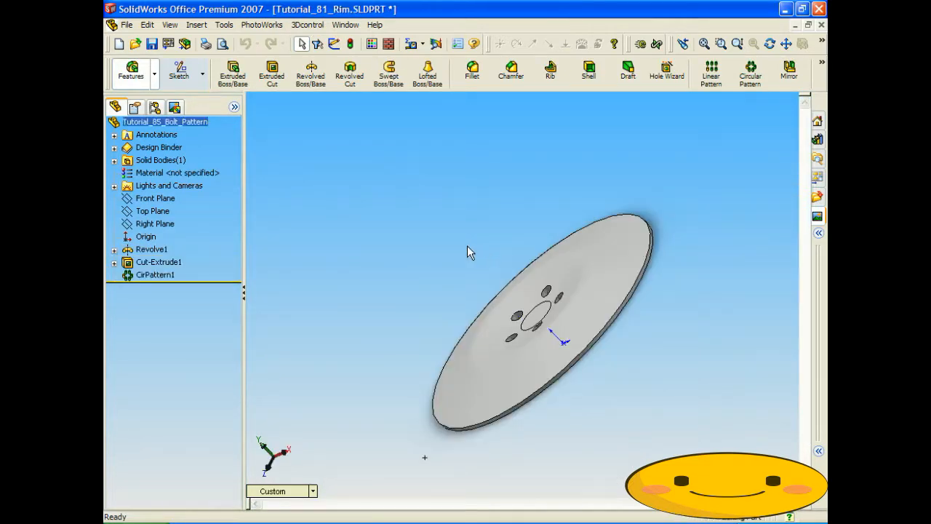
pyautogui.rightClick(158, 250)
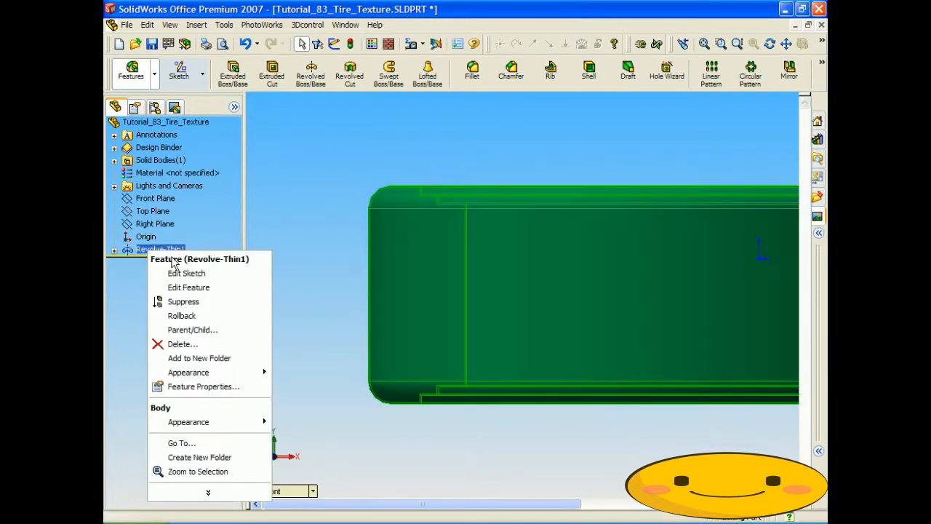
pyautogui.click(191, 274)
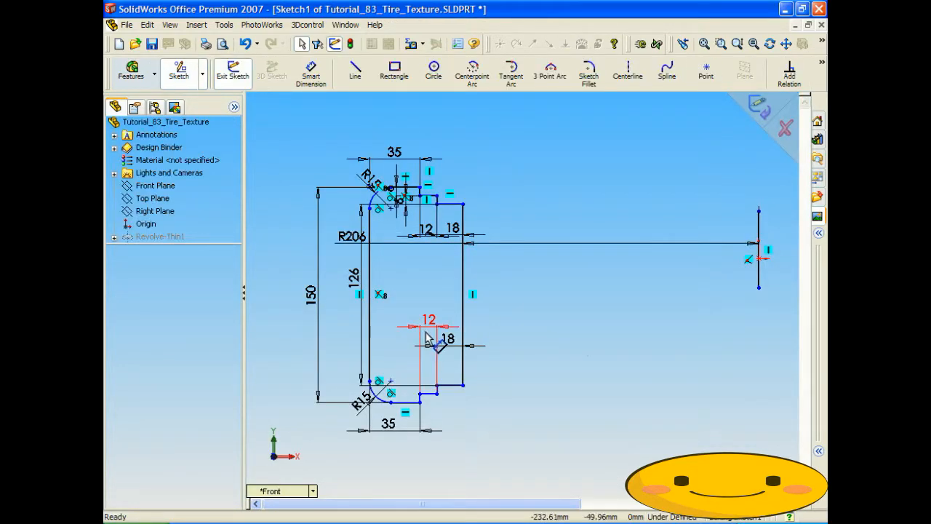
# Set both 12 mm step widths, in the upper and lower halves of the tire profile, to 14 mm
pyautogui.press('z')
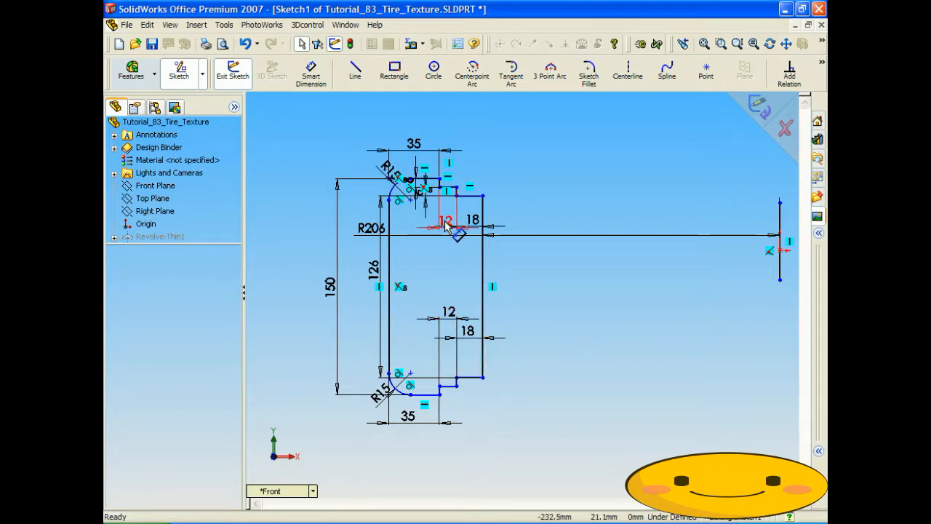
pyautogui.doubleClick(445, 223)
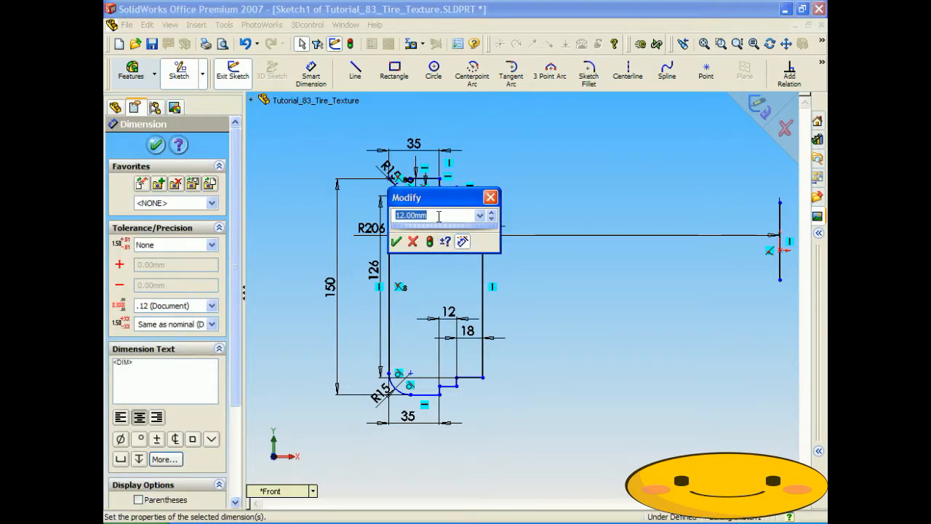
pyautogui.write('14')
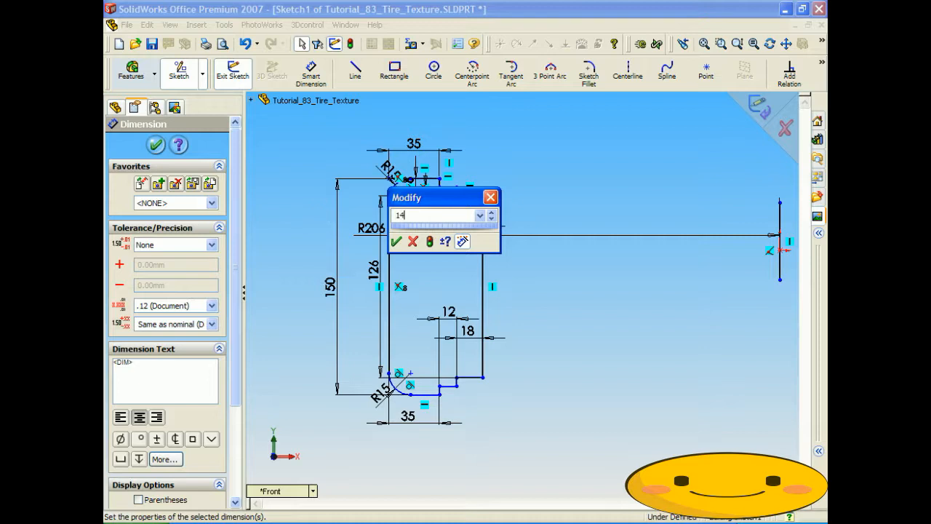
pyautogui.click(396, 242)
pyautogui.doubleClick(445, 311)
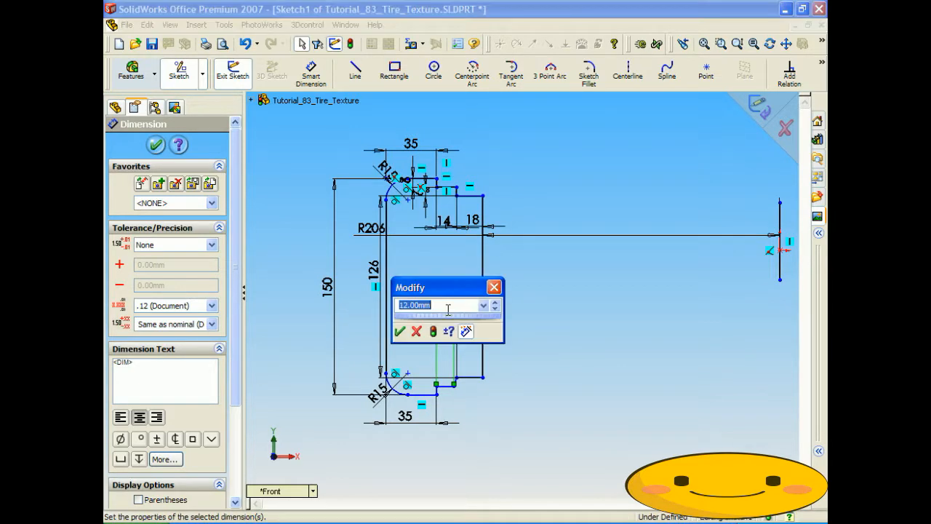
pyautogui.write('14')
pyautogui.click(400, 332)
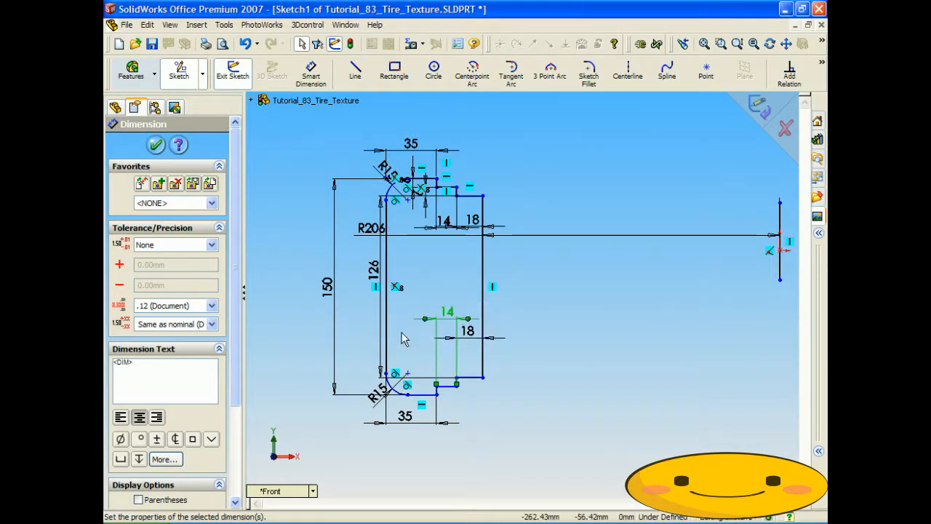
# Exit the tire sketch to rebuild the part, and return to the Assem5 assembly
pyautogui.click(759, 107)
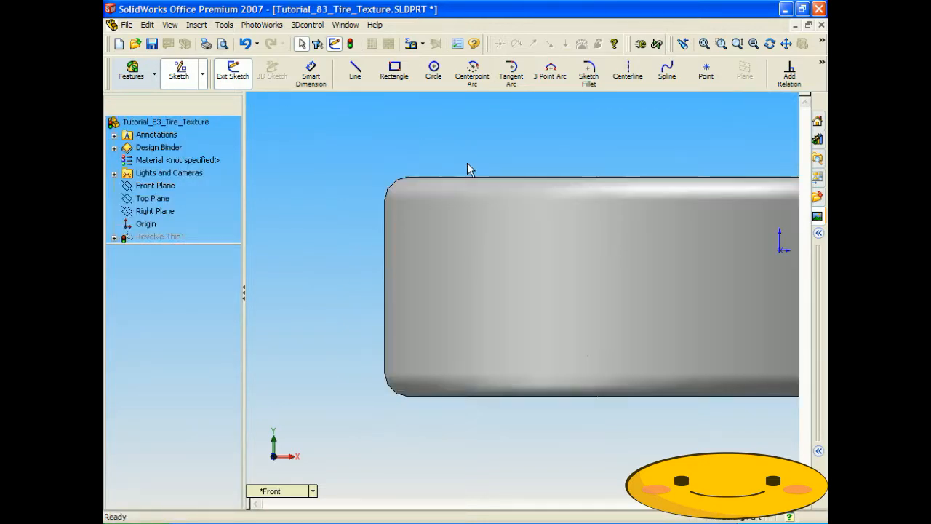
pyautogui.click(313, 27)
pyautogui.moveTo(264, 25)
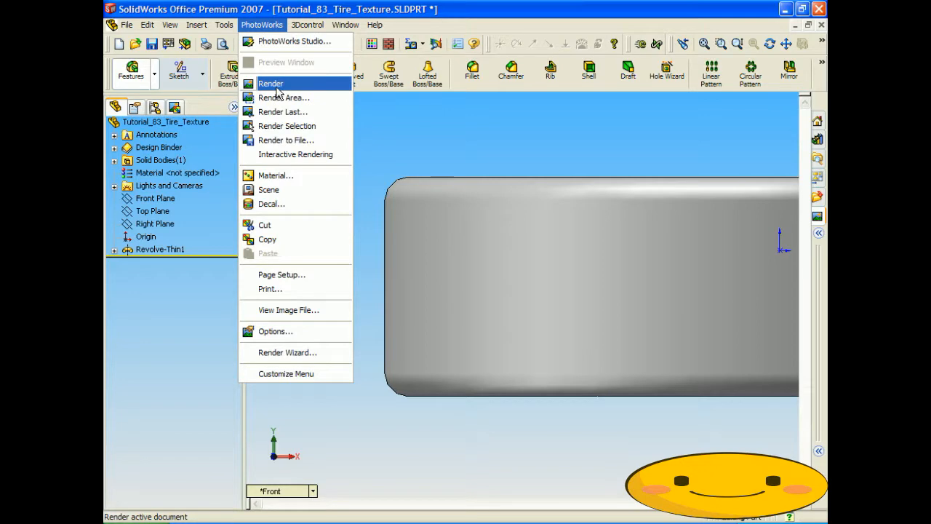
pyautogui.moveTo(341, 27)
pyautogui.click(368, 190)
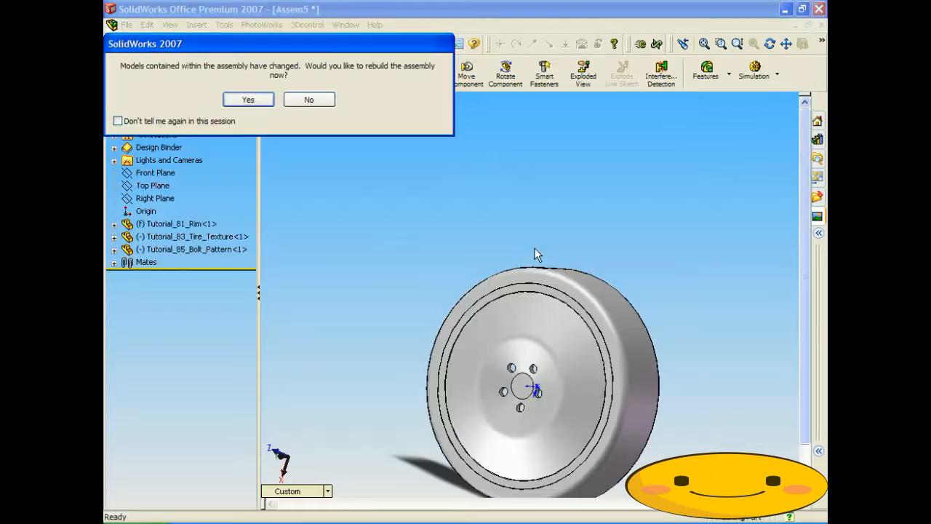
# Rebuild the assembly with the modified tire part and render the wheel with PhotoWorks
pyautogui.click(264, 103)
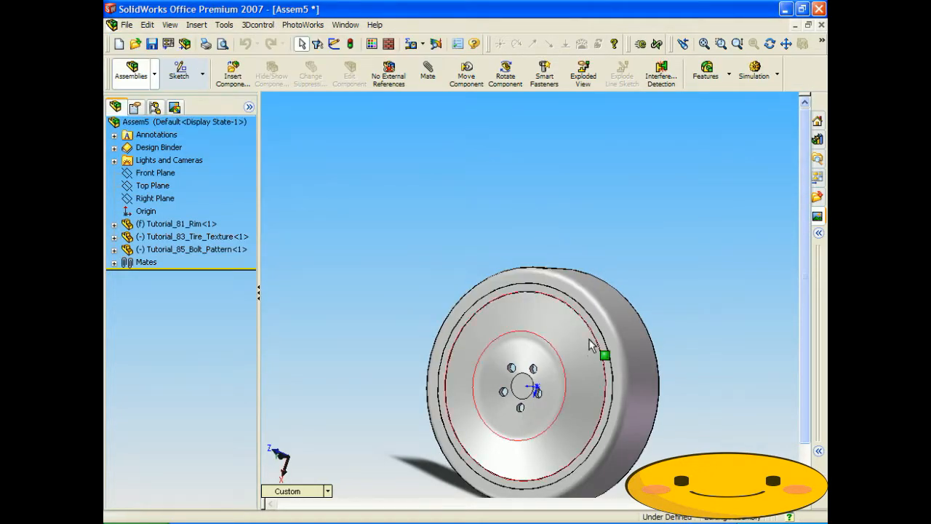
pyautogui.scroll(-5, 556, 249)
pyautogui.scroll(-1, 548, 244)
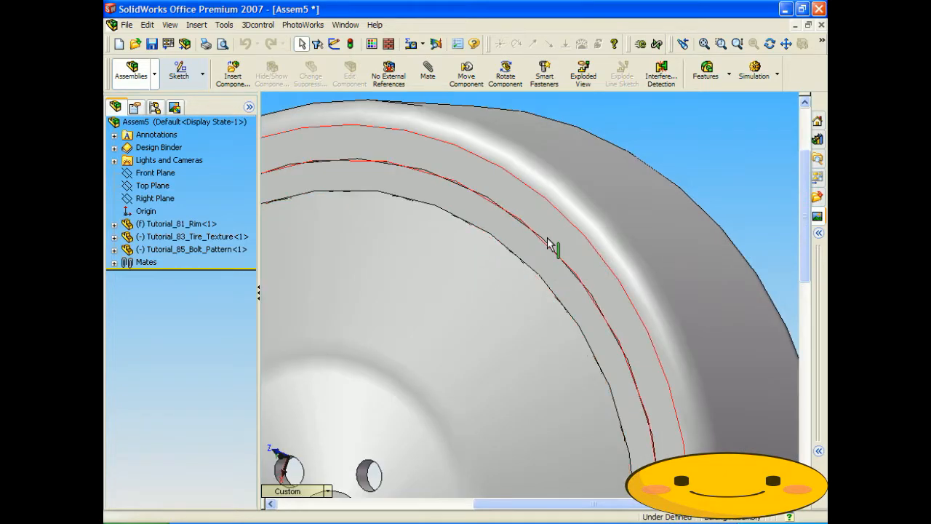
pyautogui.scroll(4, 525, 183)
pyautogui.scroll(-2, 546, 258)
pyautogui.scroll(2, 546, 257)
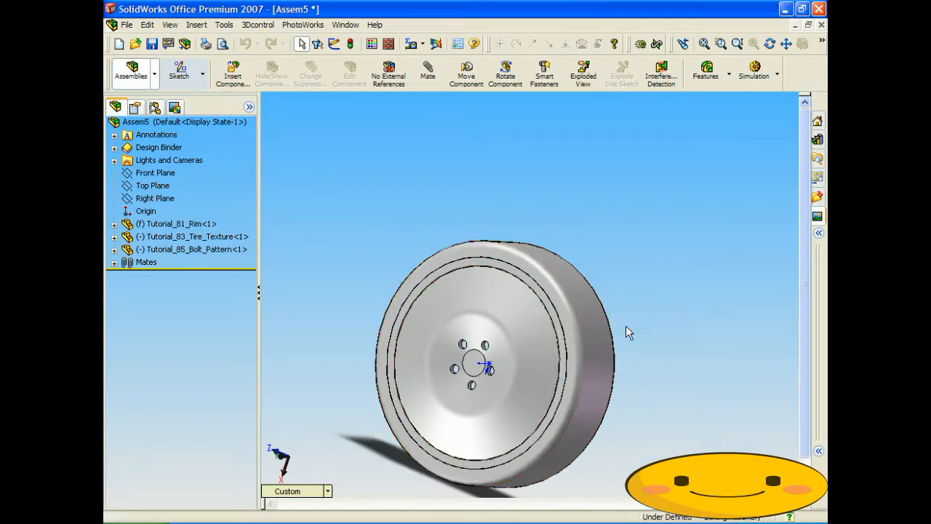
pyautogui.click(303, 25)
pyautogui.click(298, 83)
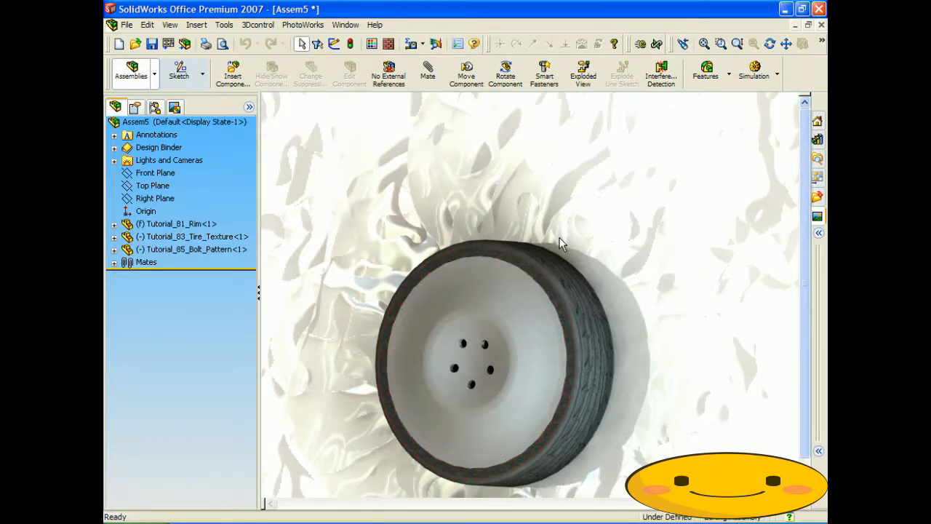
# Examine the assembled wheel's tire, rim and bolt pattern dish from different distances and angles
pyautogui.scroll(2, 611, 282)
pyautogui.scroll(-4, 559, 301)
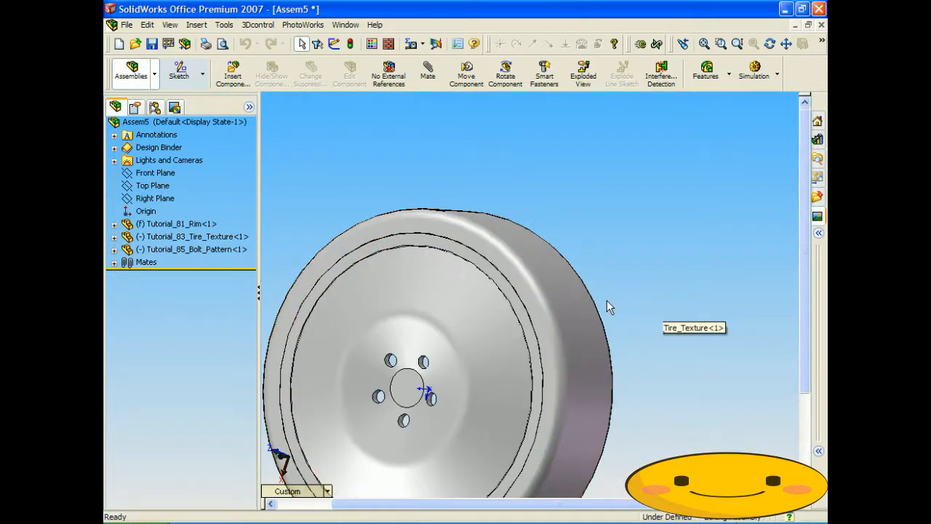
pyautogui.scroll(3, 607, 300)
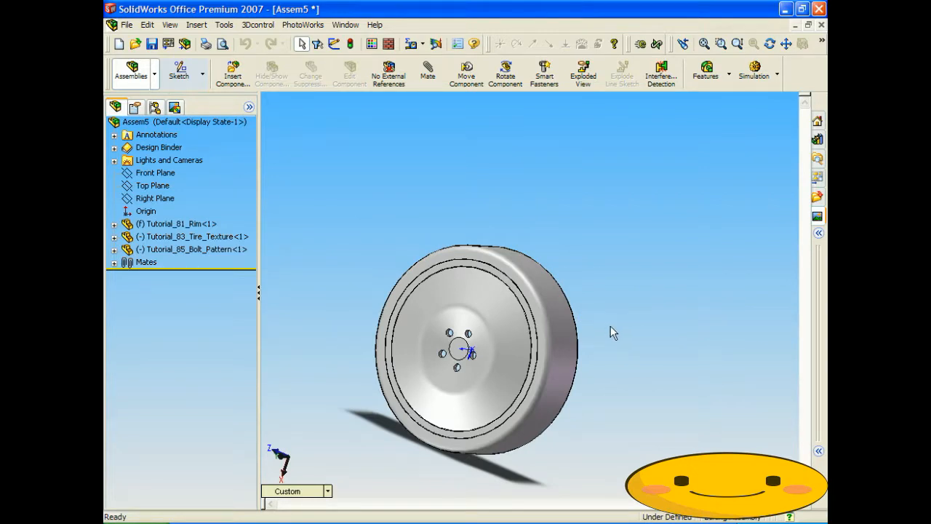
pyautogui.moveTo(611, 326)
pyautogui.mouseDown(button='middle')
pyautogui.moveTo(572, 322)
pyautogui.moveTo(639, 320)
pyautogui.moveTo(601, 322)
pyautogui.mouseUp(button='middle')
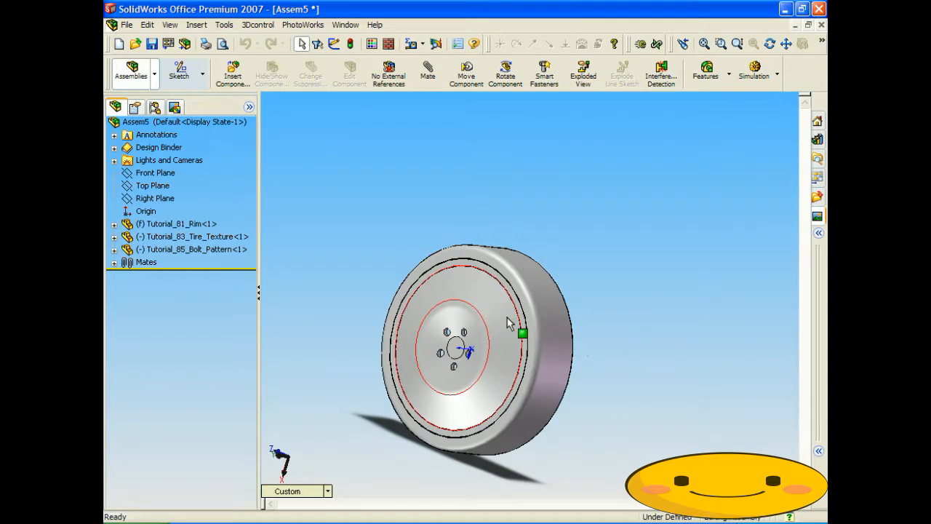
pyautogui.scroll(1, 596, 260)
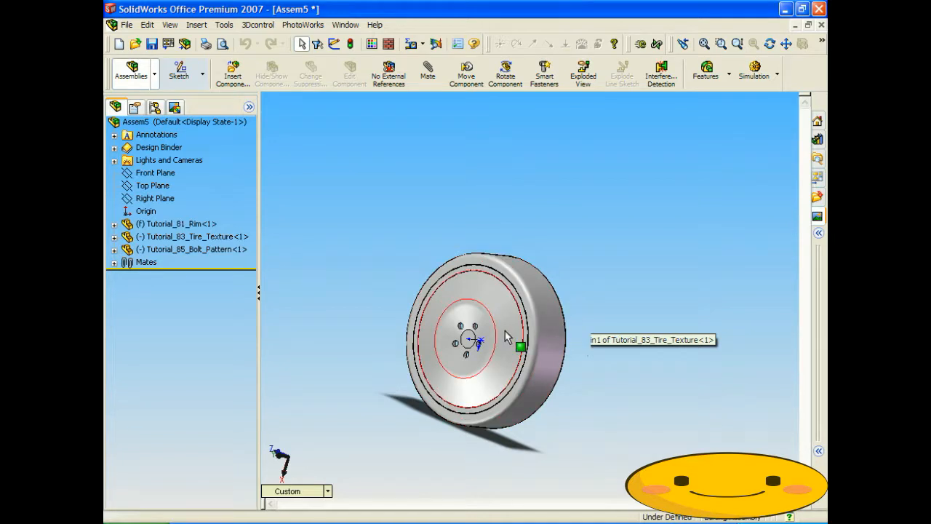
pyautogui.scroll(-3, 510, 337)
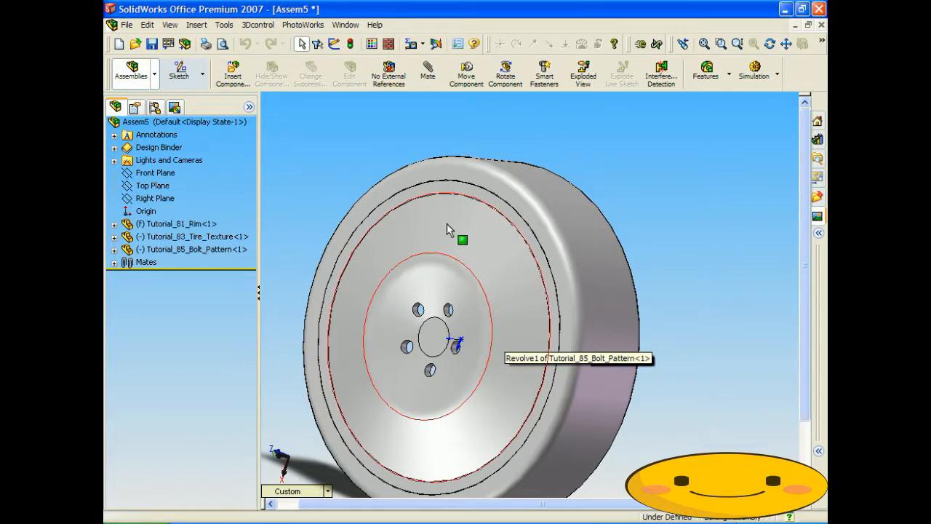
pyautogui.scroll(3, 451, 248)
pyautogui.moveTo(501, 249); pyautogui.dragTo(523, 227, button='middle')
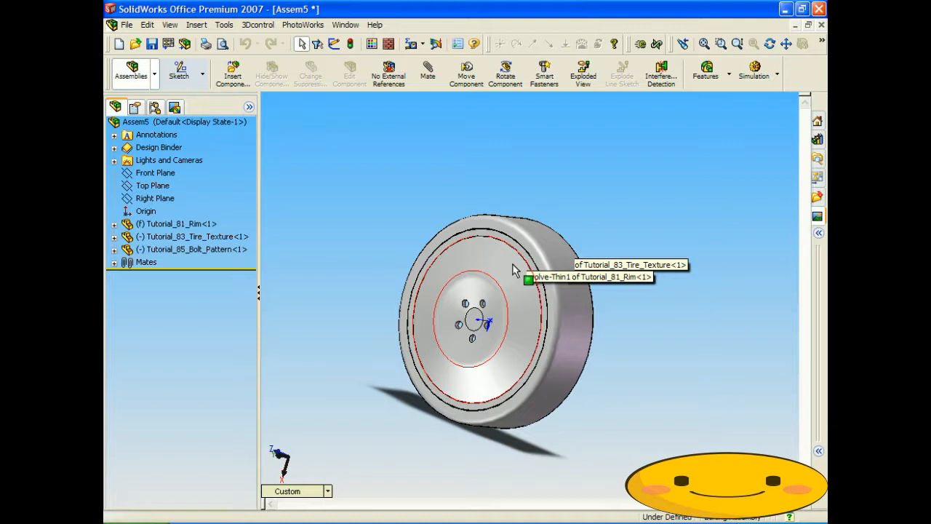
pyautogui.moveTo(607, 231); pyautogui.dragTo(670, 224, button='middle')
pyautogui.moveTo(553, 218); pyautogui.dragTo(619, 216)
pyautogui.press('Escape')
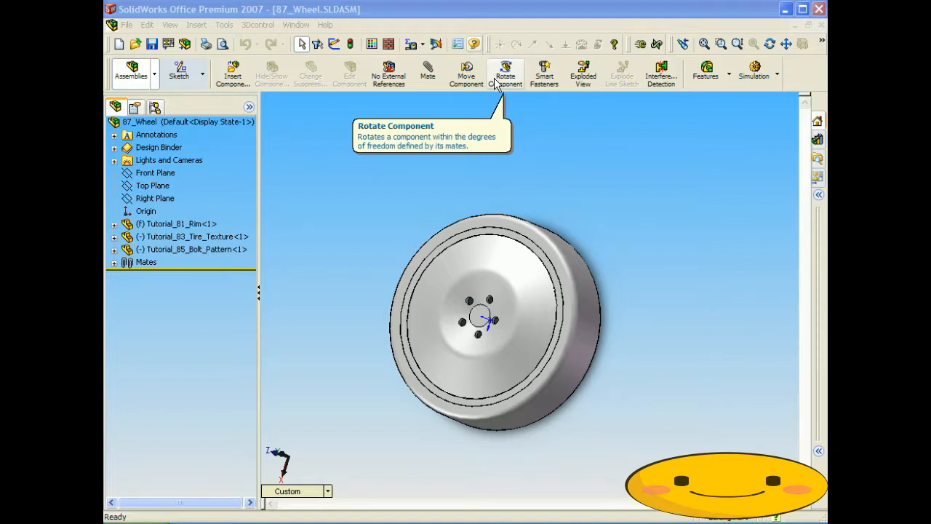
# Switch from the 87_Wheel assembly to the Tutorial_85_Bolt_Pattern part
pyautogui.click(527, 165)
pyautogui.hotkey('ctrl', 'Tab')
pyautogui.hotkey('ctrl', 'Tab')
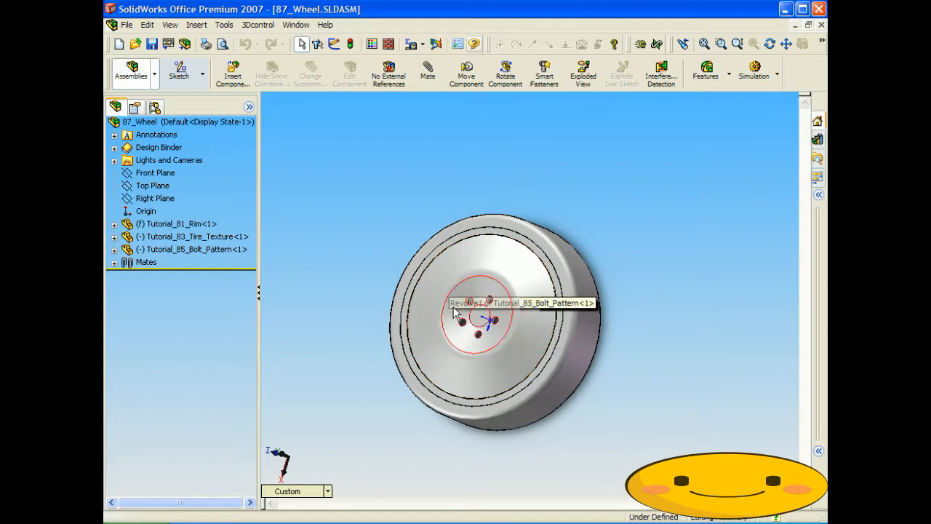
pyautogui.hotkey('ctrl', 'Tab')
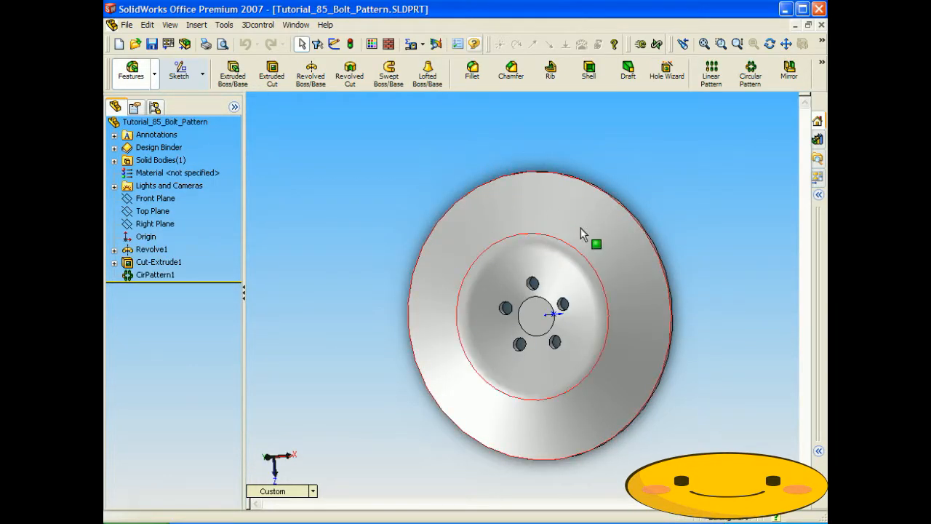
pyautogui.hotkey('ctrl', 'Tab')
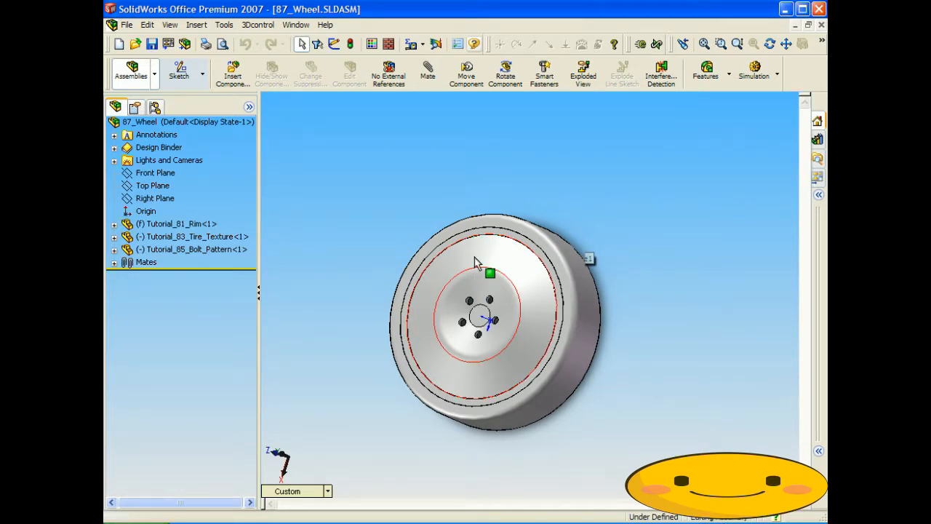
pyautogui.hotkey('ctrl', 'Tab')
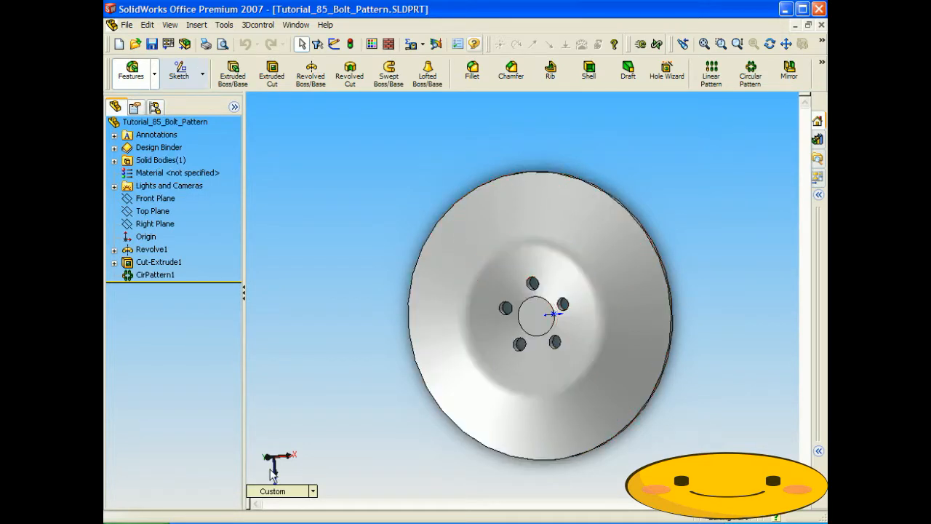
# Start a sketch on the Top Plane and draw two concentric circles at the origin with radii of about 255 mm and 126 mm
pyautogui.click(277, 492)
pyautogui.click(300, 324)
pyautogui.click(154, 211)
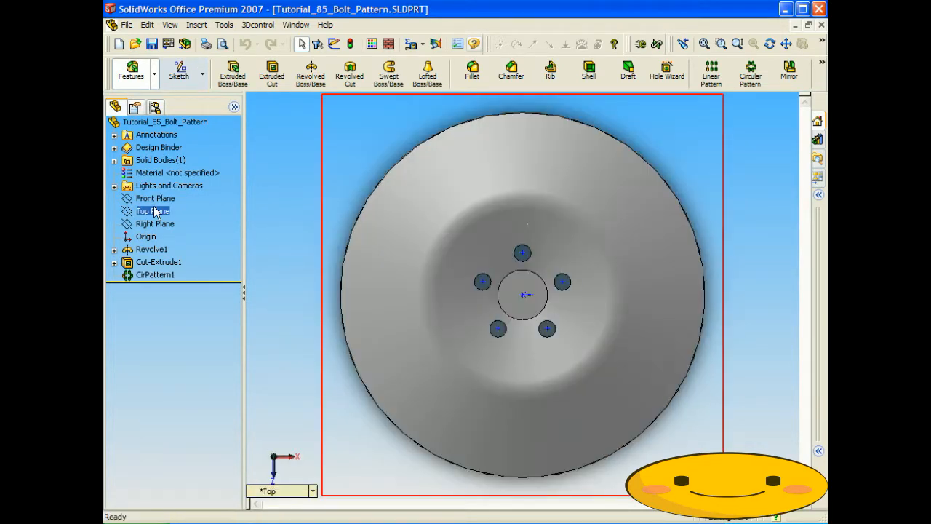
pyautogui.click(164, 71)
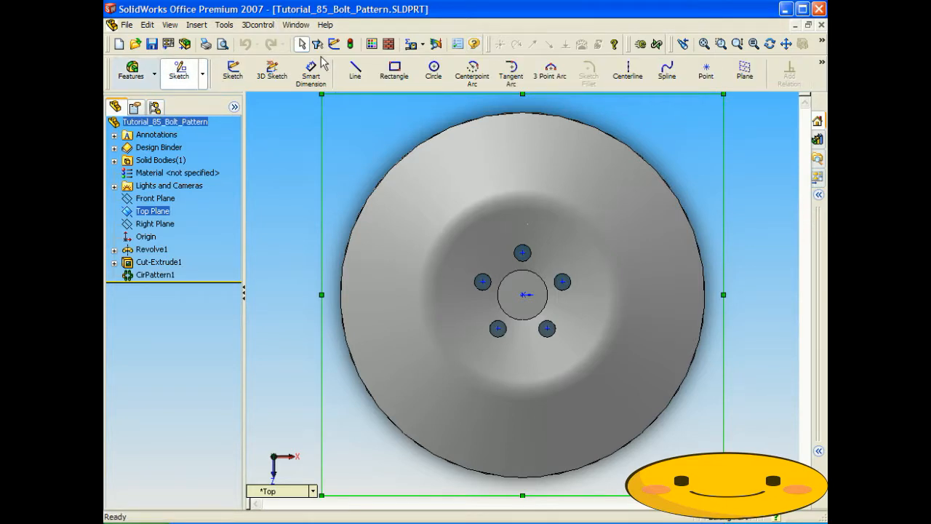
pyautogui.click(433, 72)
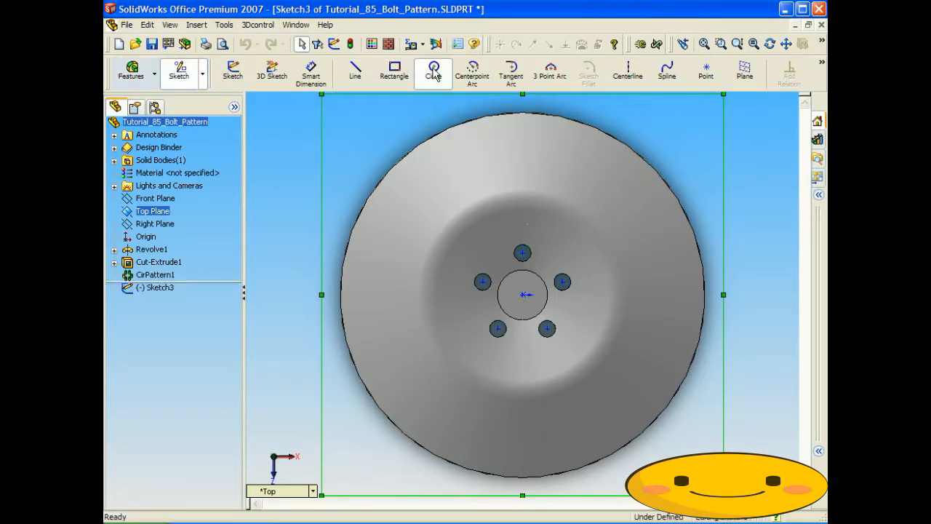
pyautogui.click(522, 295)
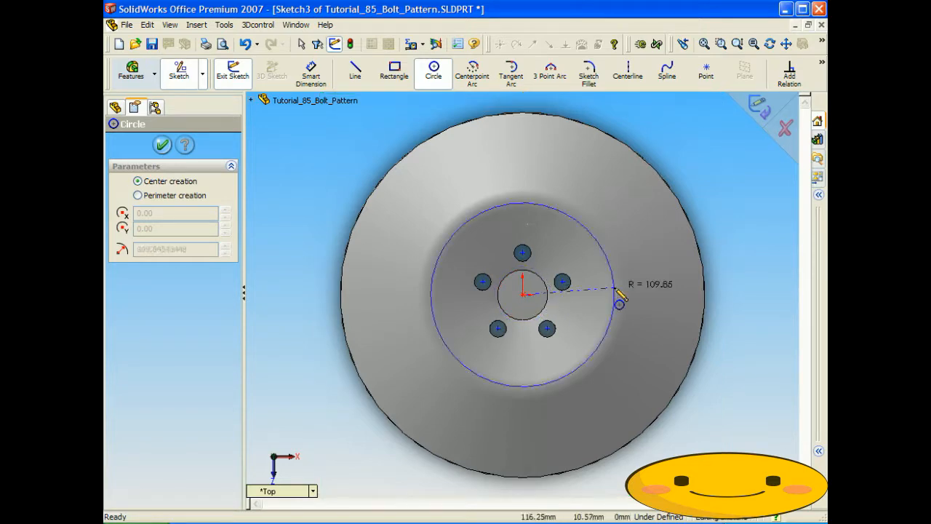
pyautogui.click(735, 299)
pyautogui.click(523, 295)
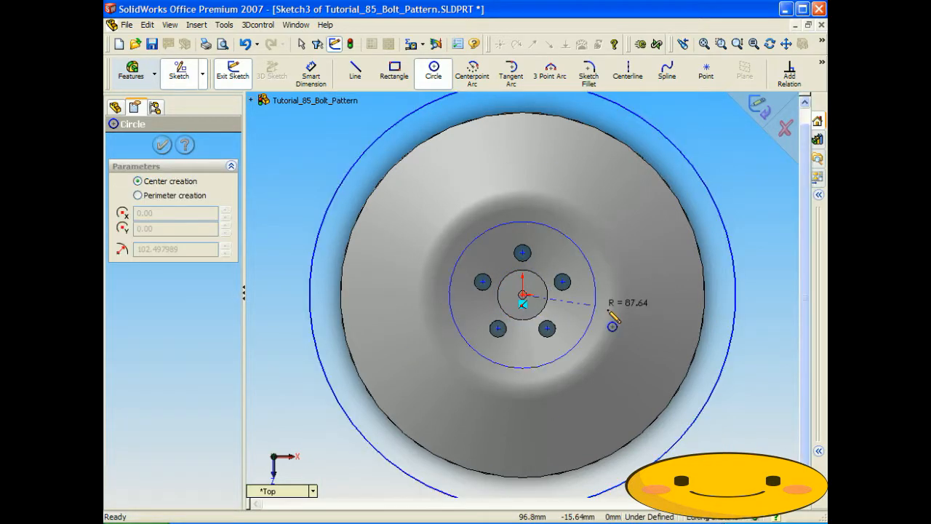
pyautogui.click(627, 311)
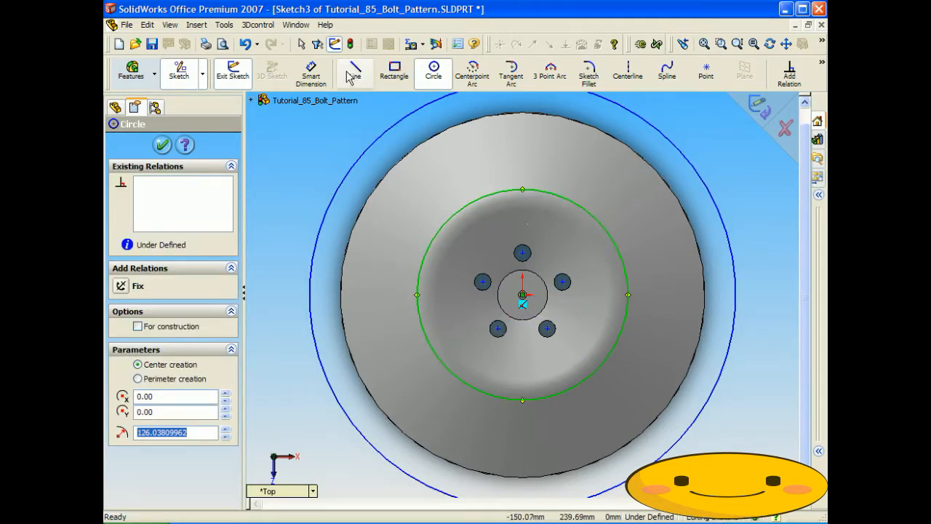
# Set the inner circle's diameter to 230 mm and dimension the outer circle's diameter at its drawn size
pyautogui.click(311, 72)
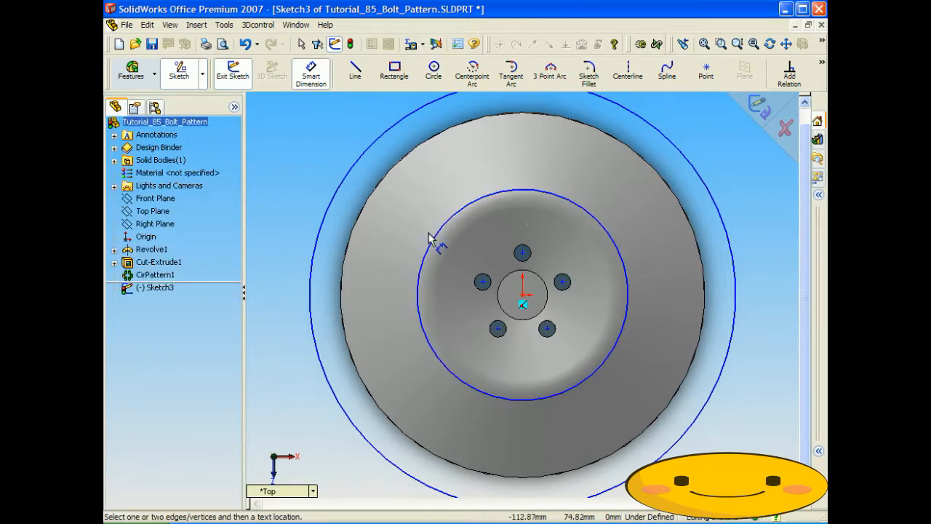
pyautogui.click(430, 245)
pyautogui.click(397, 268)
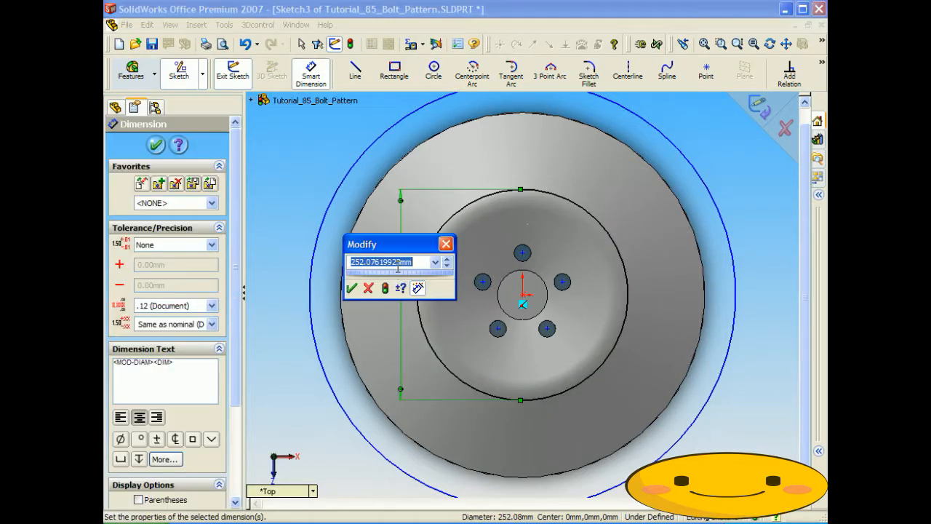
pyautogui.write('23')
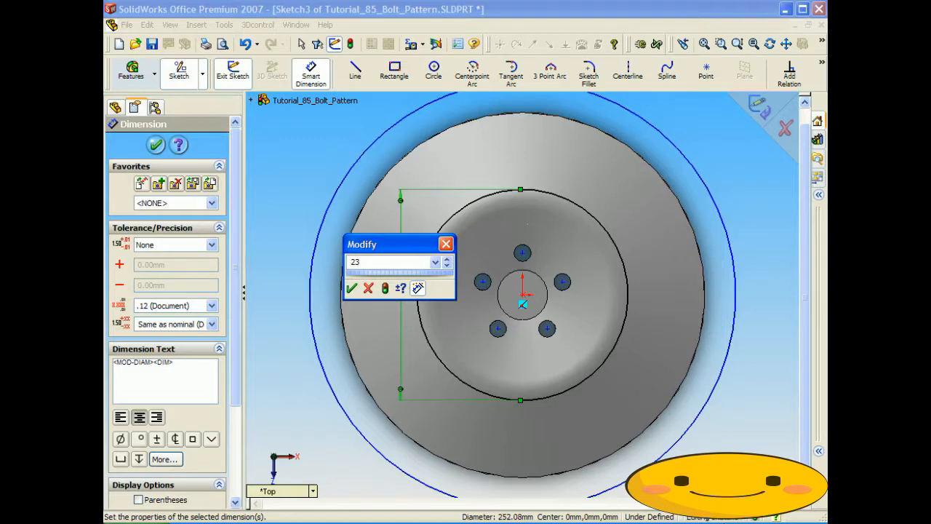
pyautogui.press('Return')
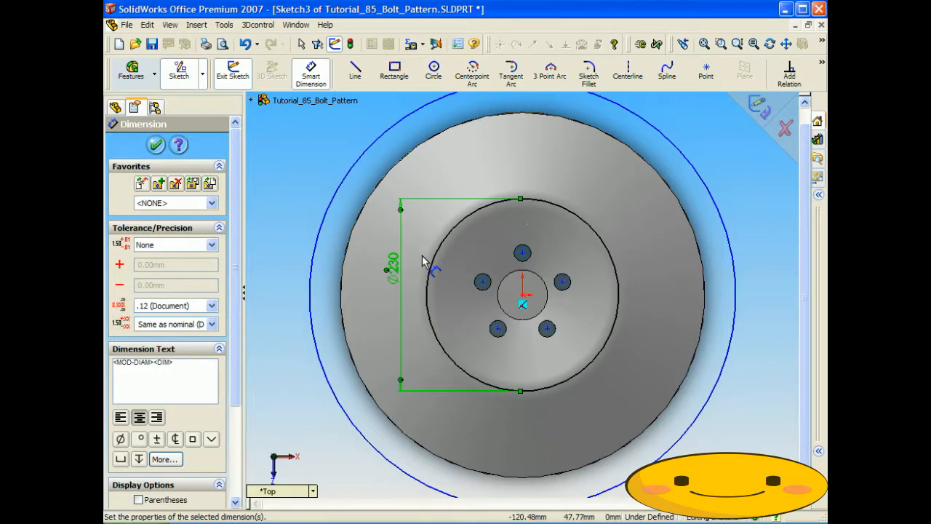
pyautogui.click(320, 243)
pyautogui.click(275, 251)
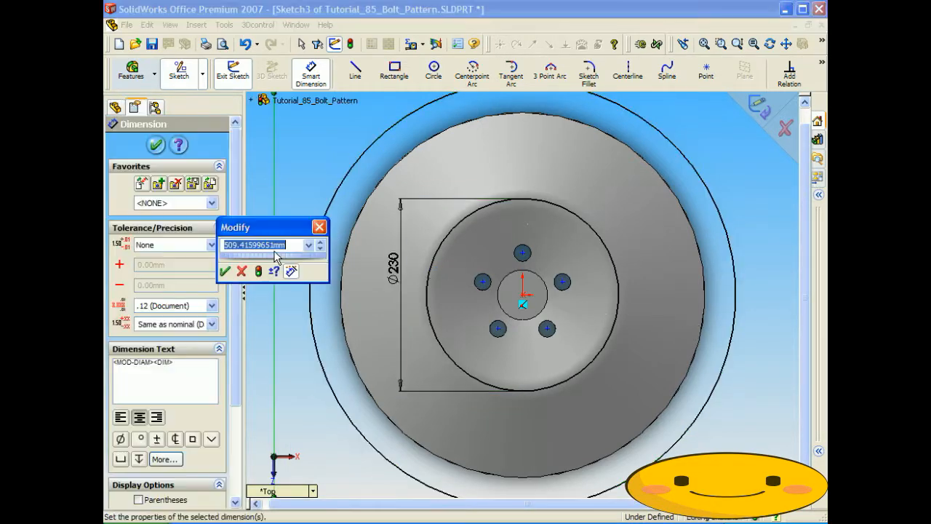
pyautogui.click(240, 271)
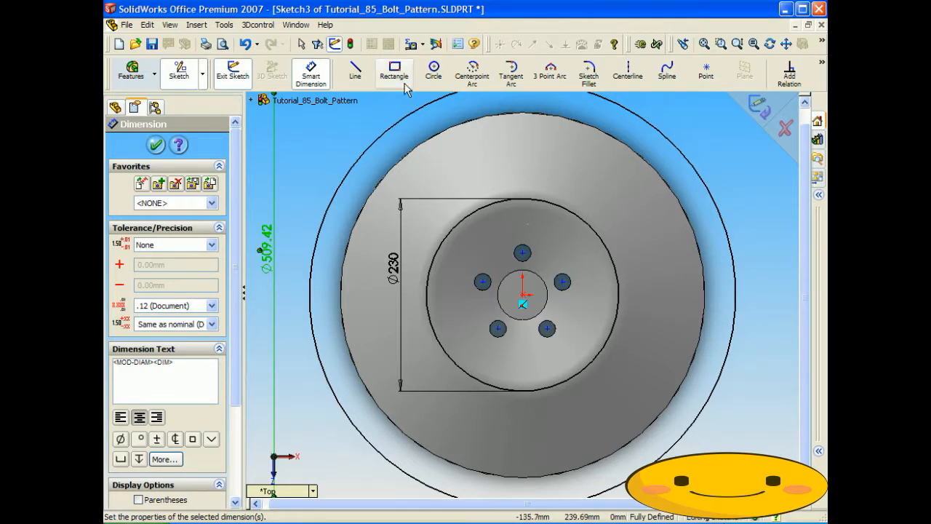
# Sketch two radial lines about 140 mm long from the inner to the outer circle, one on each side of the uppermost bolt hole
pyautogui.click(356, 76)
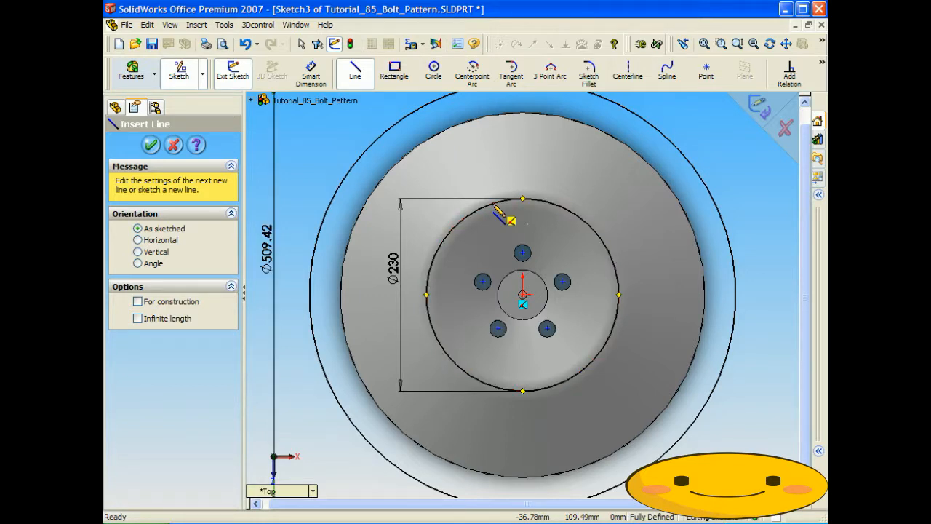
pyautogui.click(497, 209)
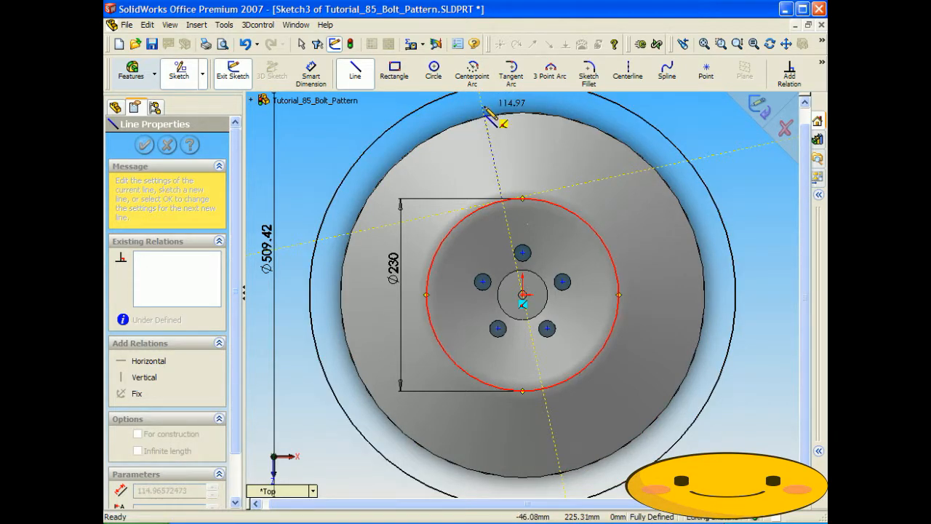
pyautogui.moveTo(484, 108)
pyautogui.mouseDown(button='middle')
pyautogui.moveTo(499, 119)
pyautogui.moveTo(480, 92)
pyautogui.mouseUp(button='middle')
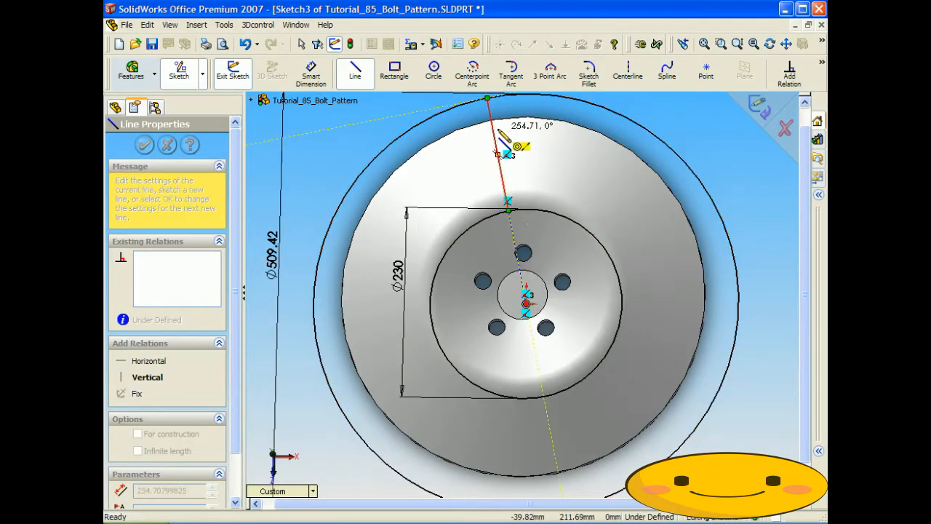
pyautogui.scroll(3, 491, 102)
pyautogui.click(497, 157)
pyautogui.rightClick(550, 173)
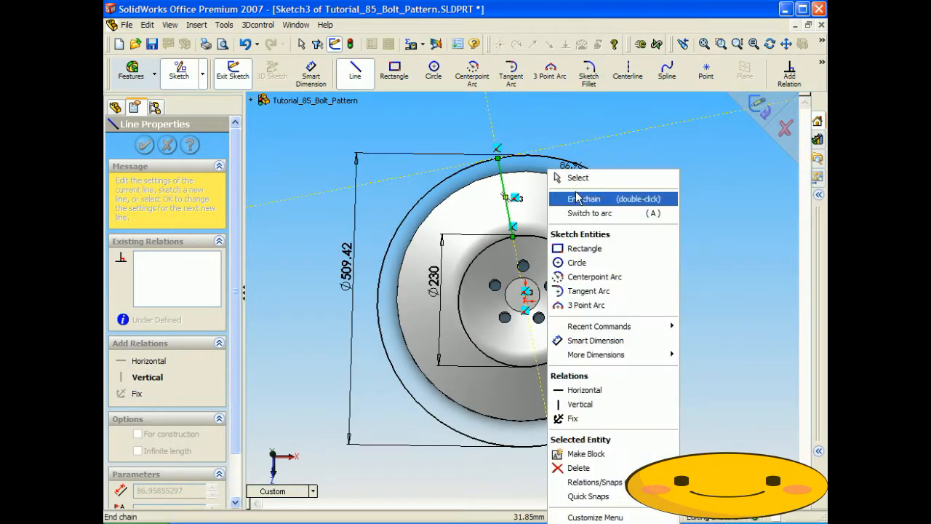
pyautogui.click(582, 197)
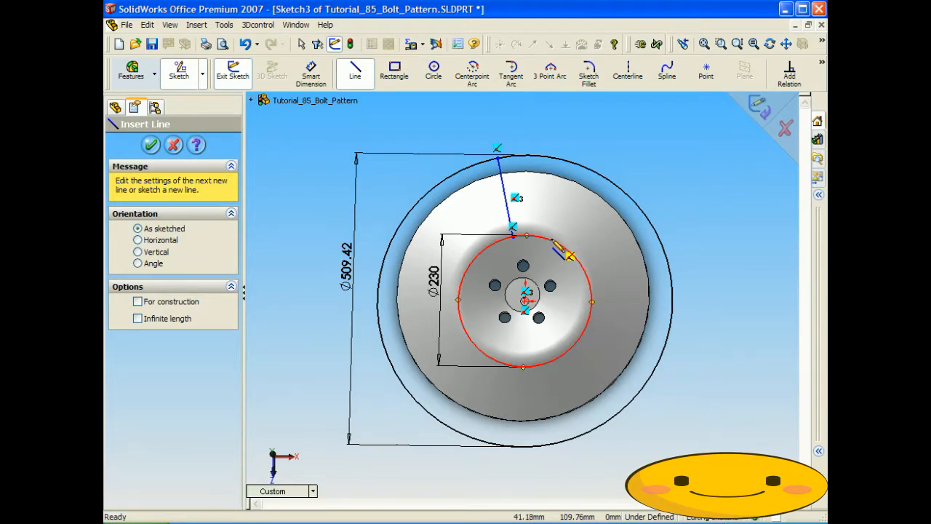
pyautogui.click(554, 242)
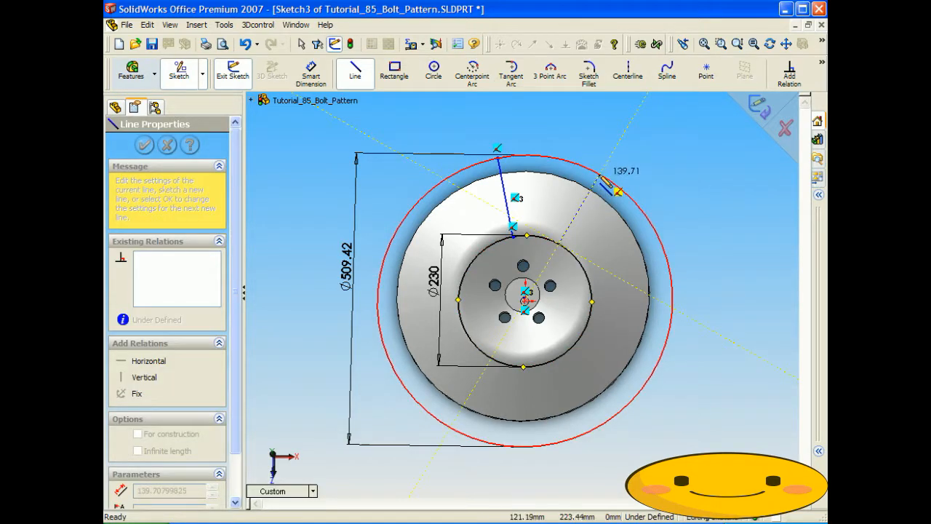
pyautogui.click(600, 174)
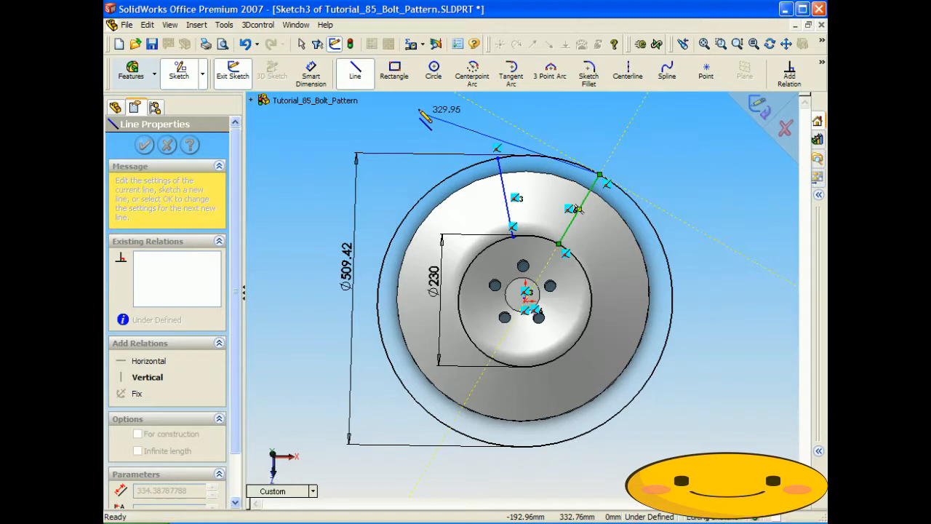
pyautogui.click(310, 73)
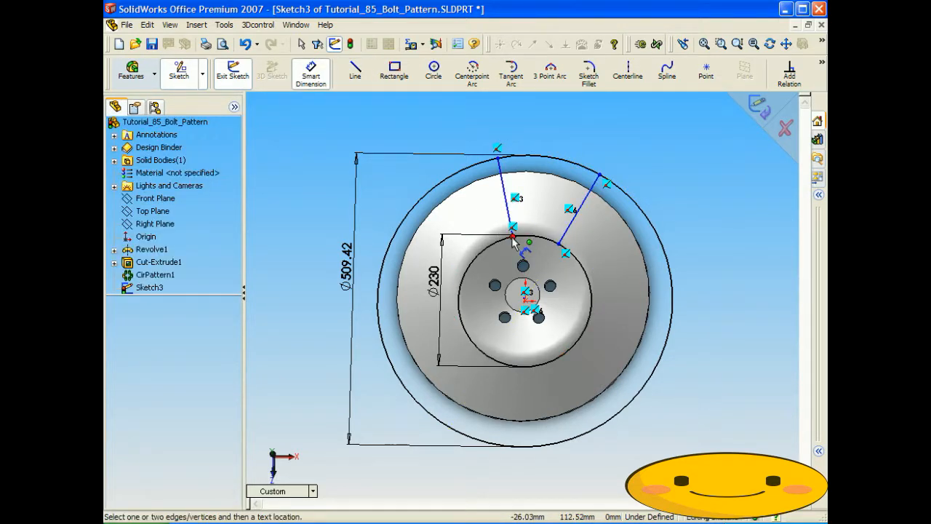
pyautogui.click(298, 490)
pyautogui.click(323, 325)
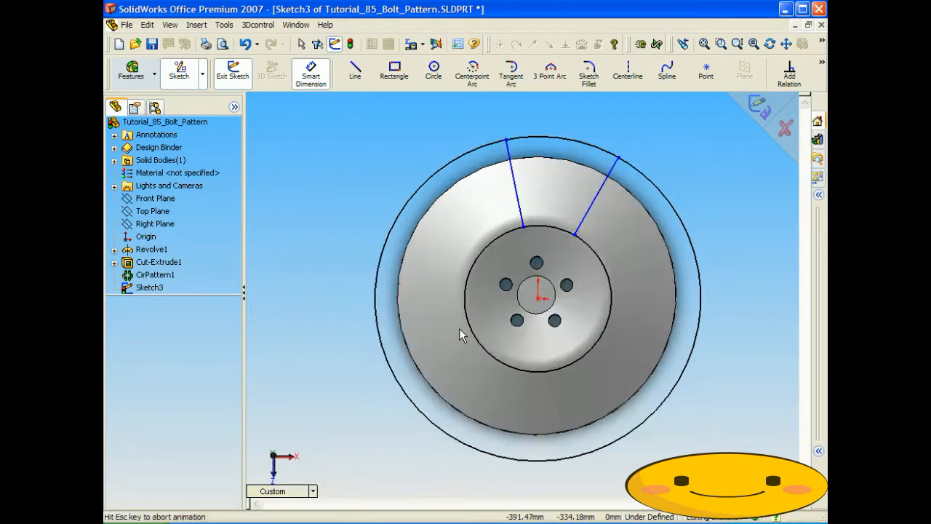
pyautogui.click(536, 213)
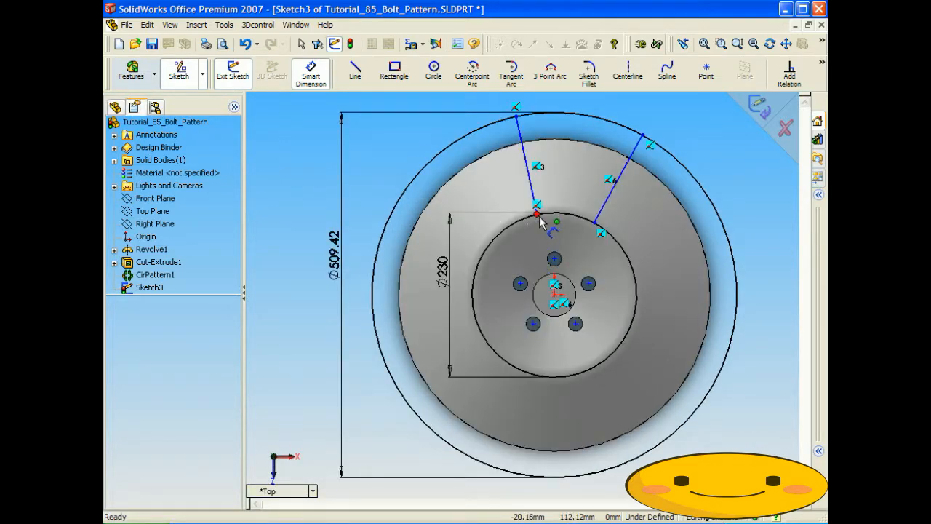
pyautogui.click(554, 295)
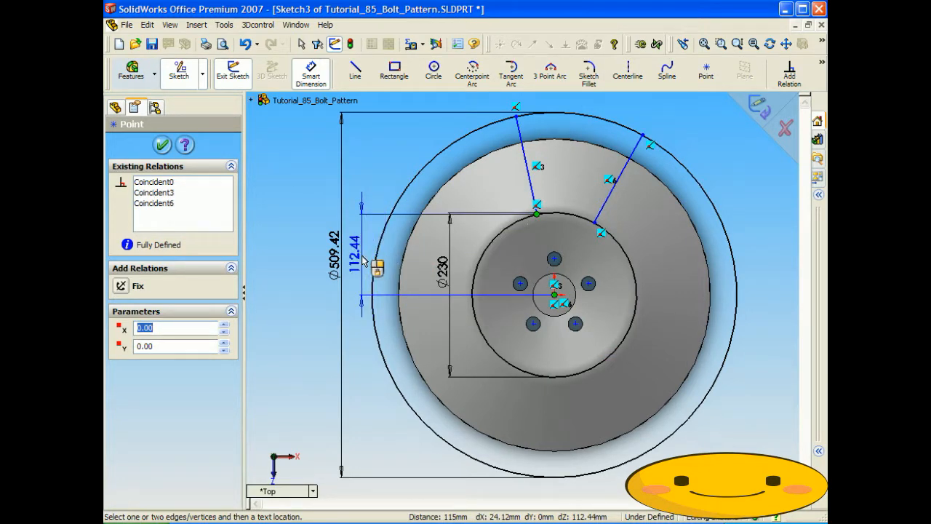
pyautogui.click(357, 258)
pyautogui.click(406, 231)
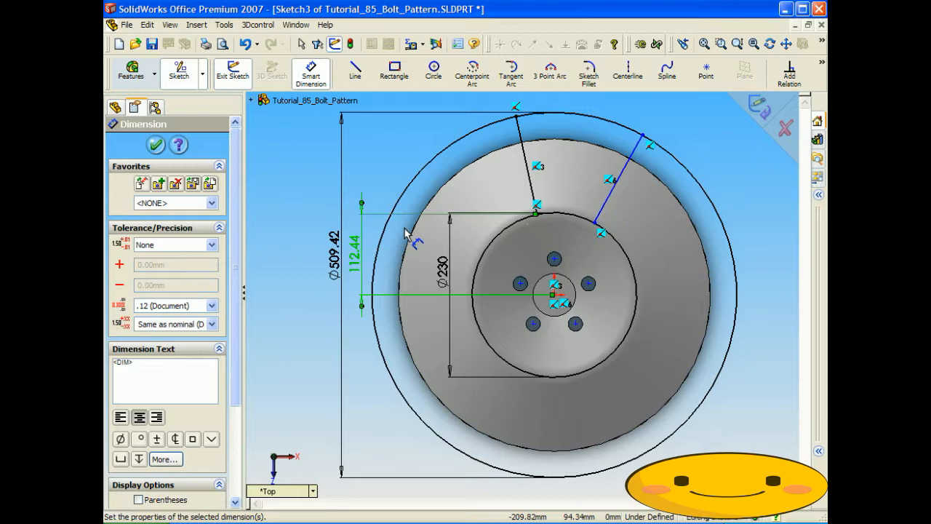
pyautogui.press('Delete')
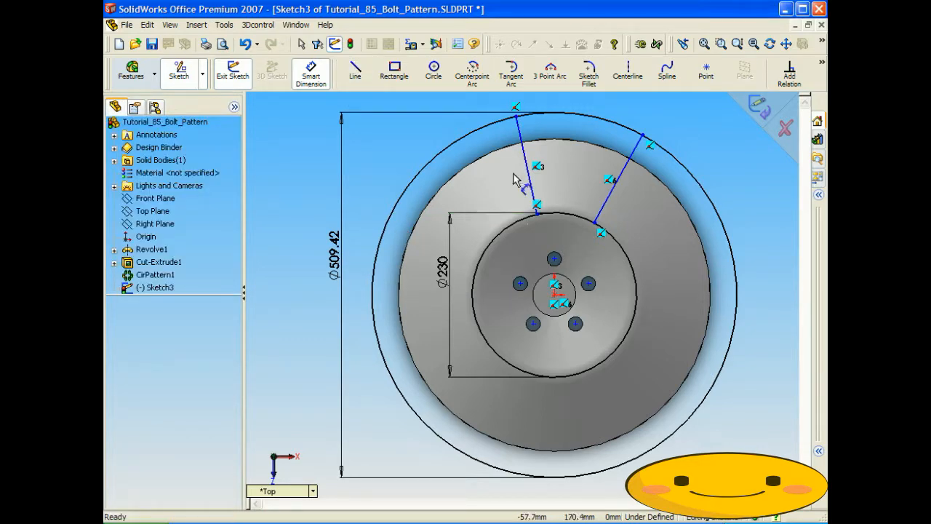
# Dimension the angle between the two radial lines and set it to 30°
pyautogui.click(531, 182)
pyautogui.click(614, 185)
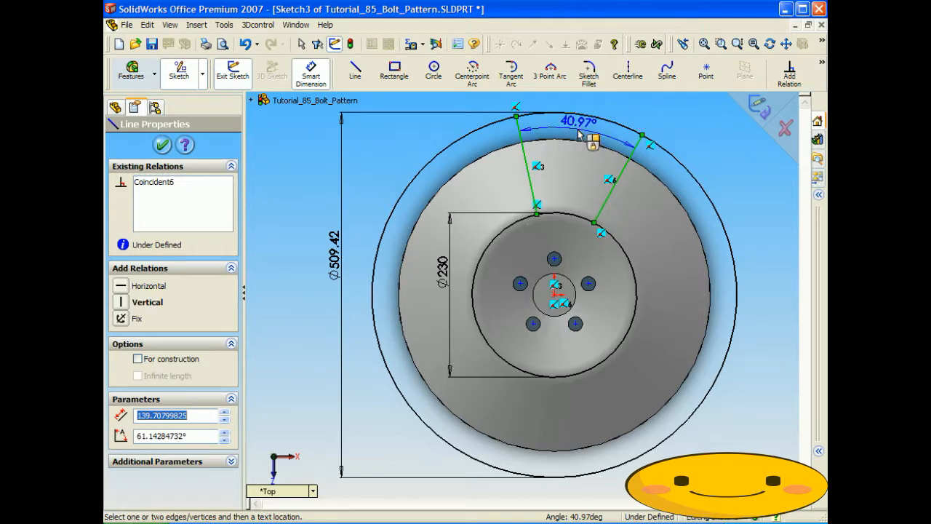
pyautogui.click(580, 134)
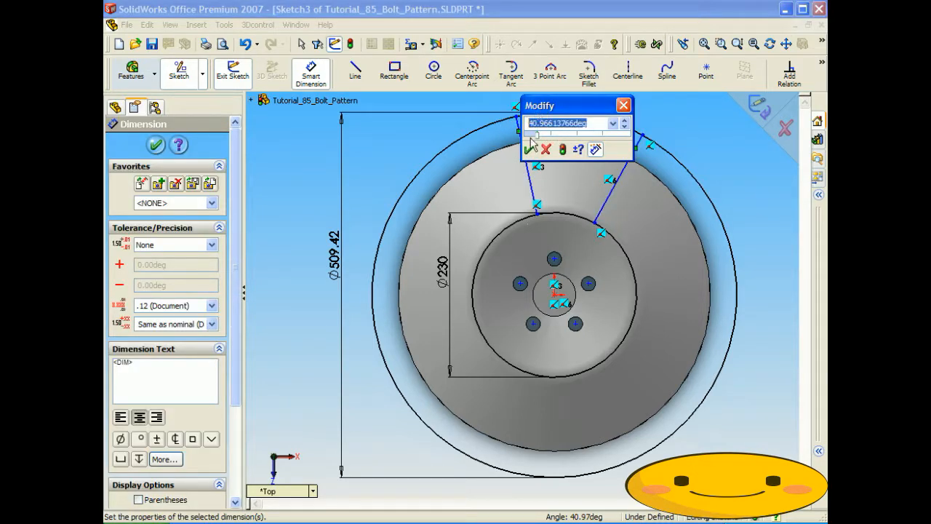
pyautogui.write('30')
pyautogui.press('Return')
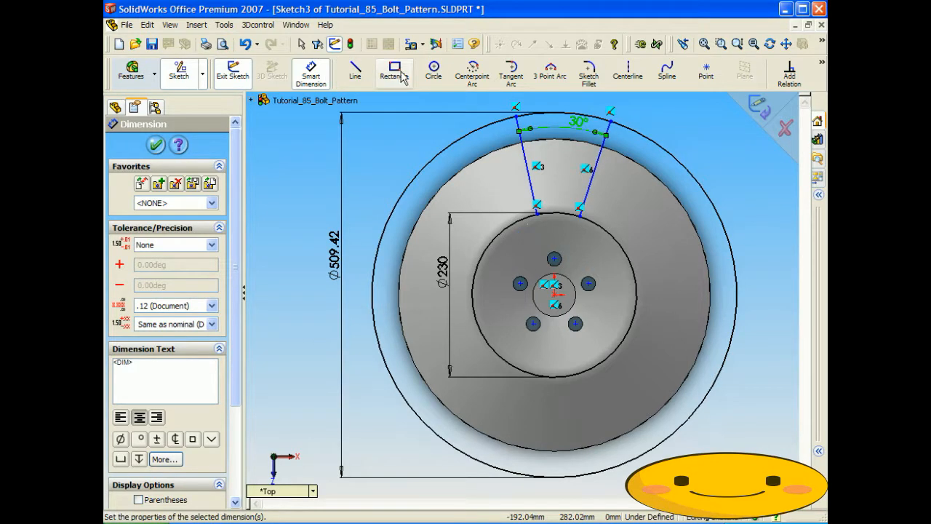
# Dimension the horizontal distance from the left radial line's inner endpoint to the origin, keeping its drawn size
pyautogui.click(537, 214)
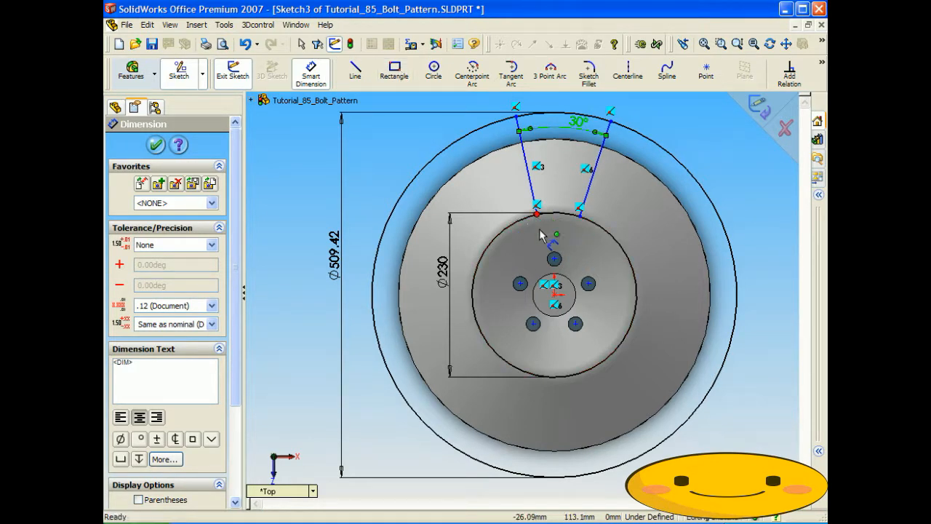
pyautogui.click(554, 295)
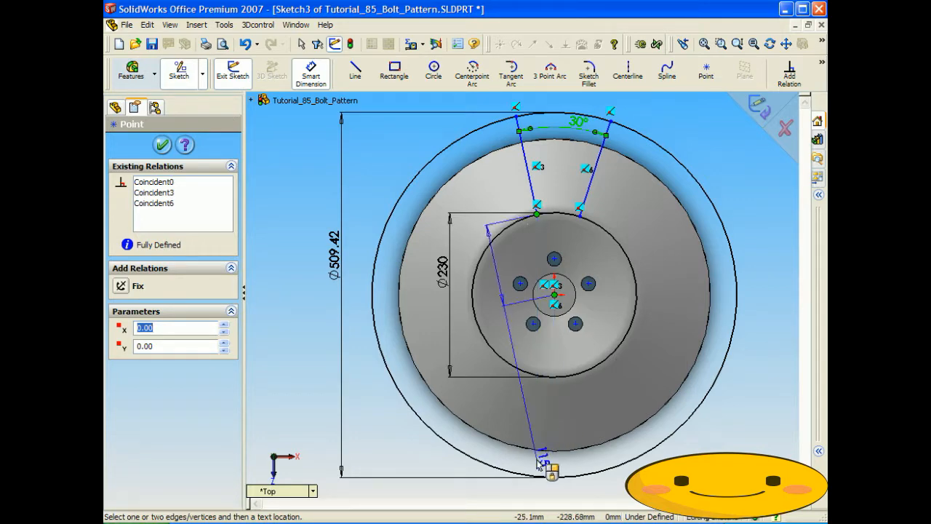
pyautogui.click(545, 455)
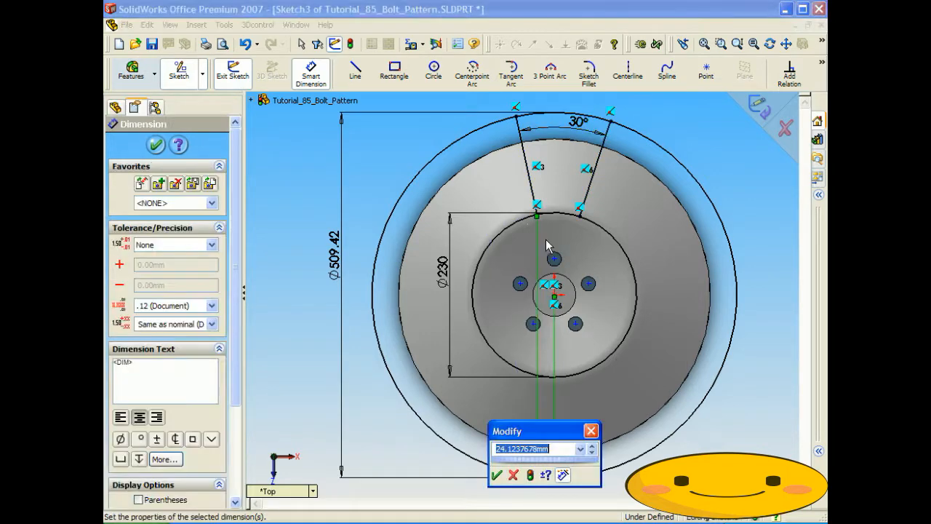
pyautogui.click(497, 475)
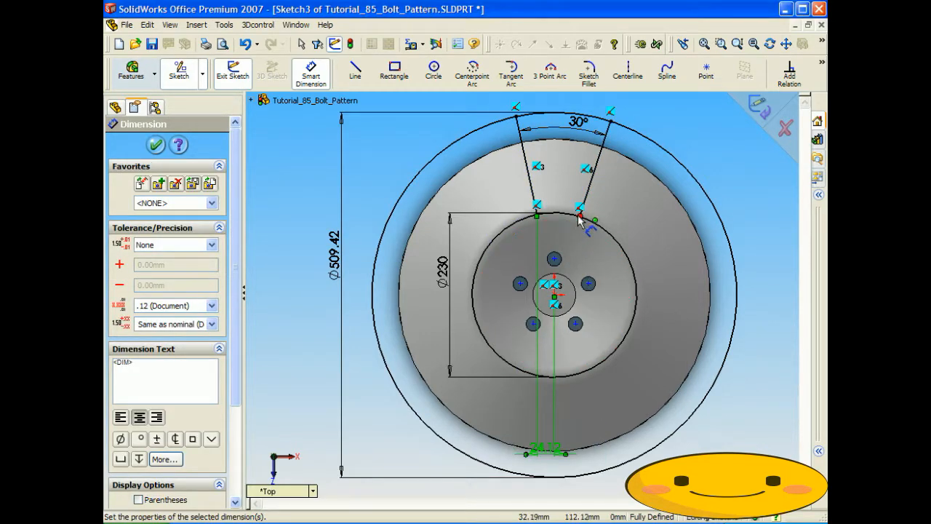
# Add a driven horizontal dimension from the right radial line's inner endpoint to the origin
pyautogui.click(581, 217)
pyautogui.click(554, 295)
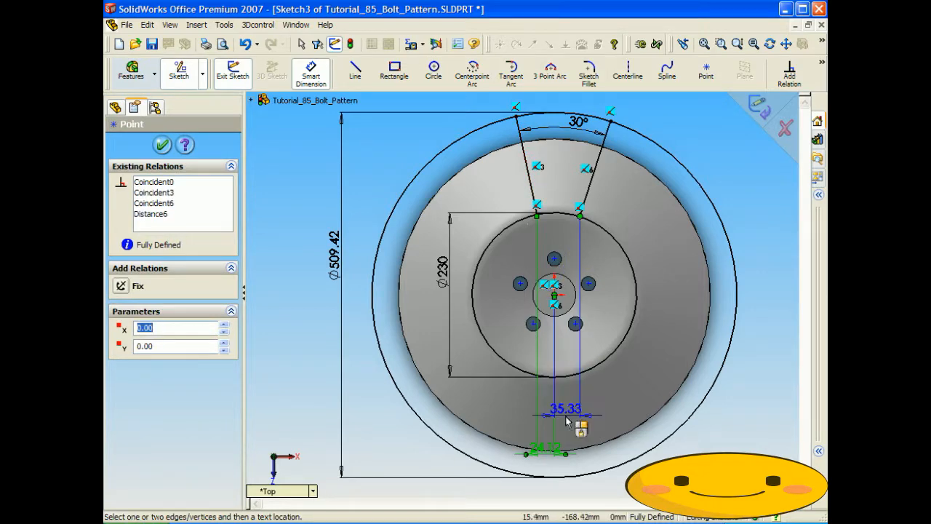
pyautogui.click(566, 474)
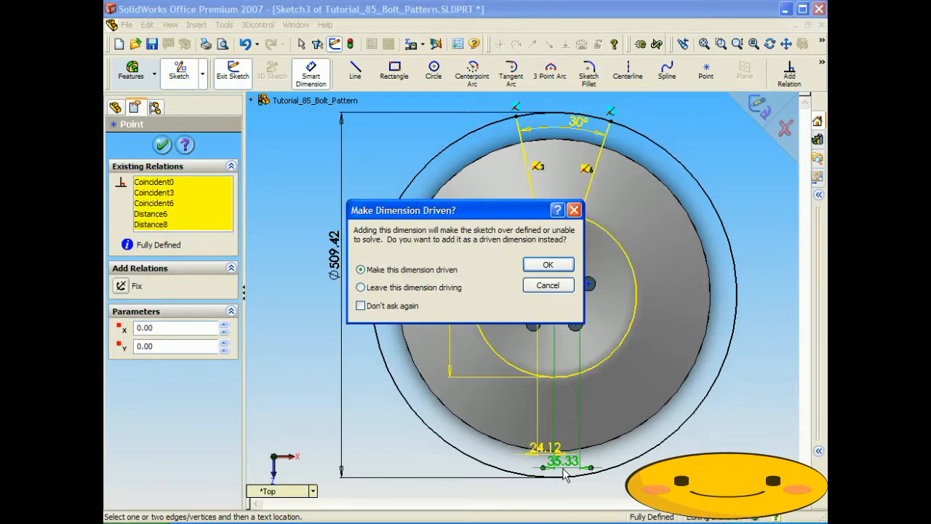
pyautogui.click(548, 265)
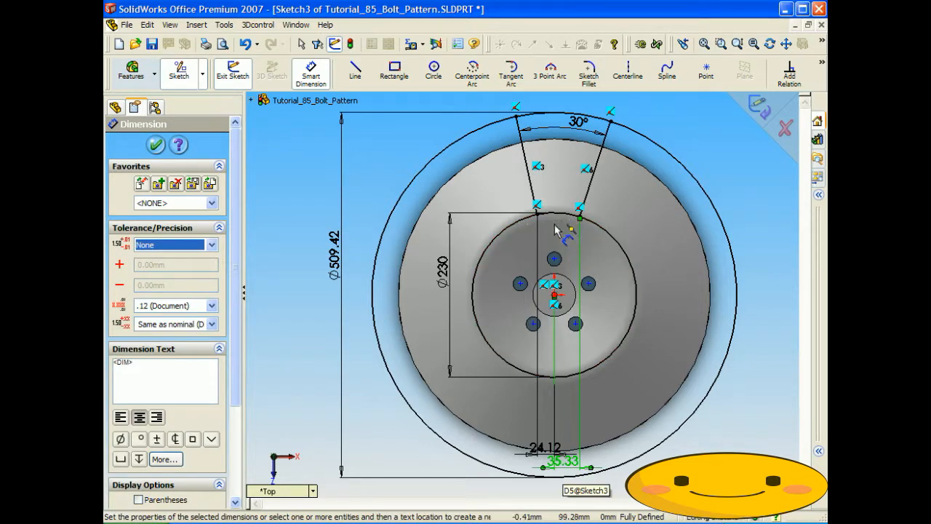
# Remove the driven dimension and set the left inner endpoint's horizontal distance from the origin to 59.45/2 mm
pyautogui.click(577, 477)
pyautogui.write('59.45')
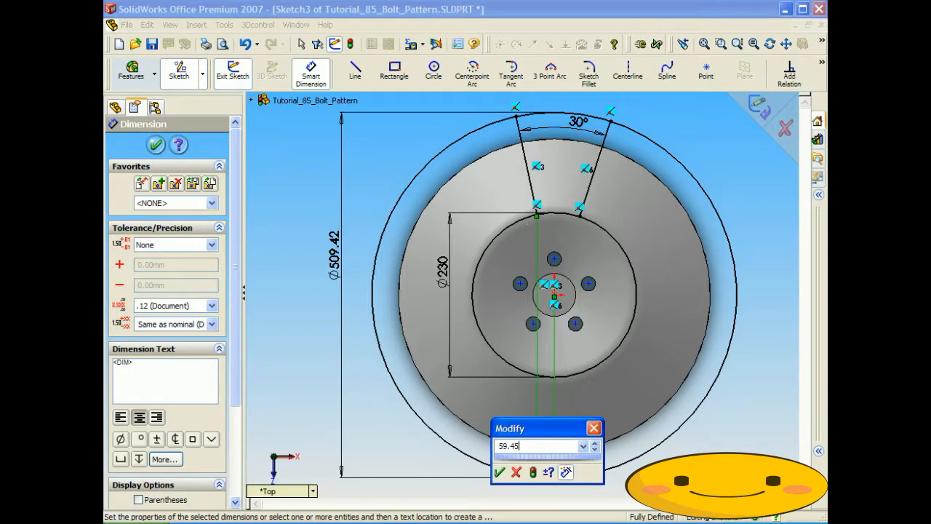
pyautogui.write('/2')
pyautogui.press('Return')
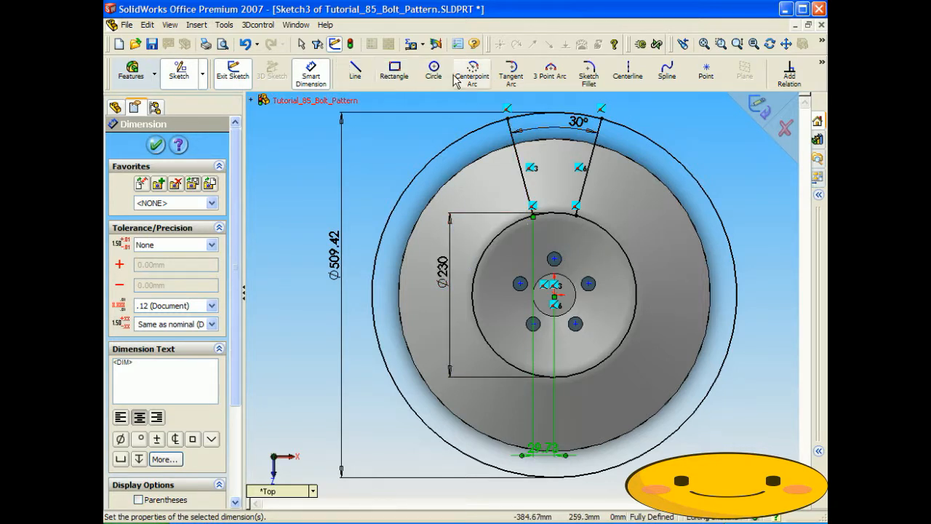
# Close the sector with two three-point arcs along the circles, about 255 mm radius at the outer endpoints and 115 mm at the inner ones
pyautogui.click(550, 71)
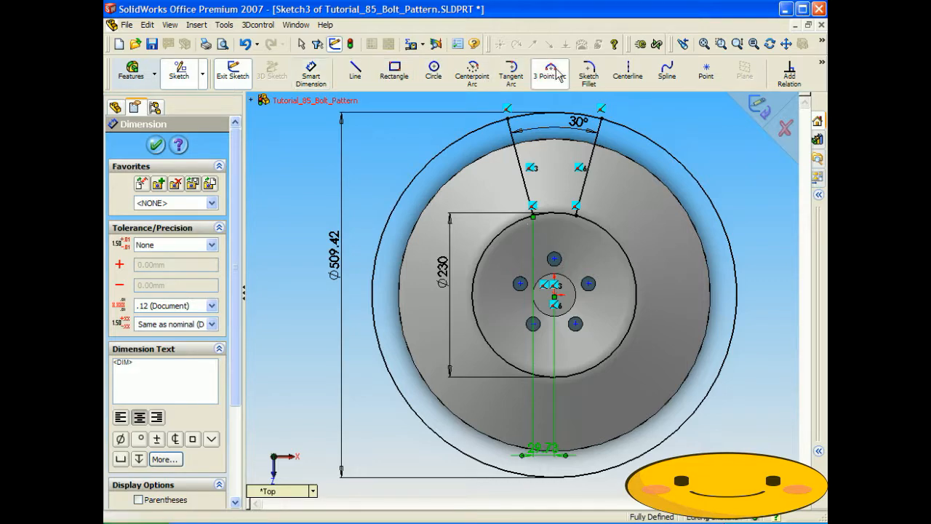
pyautogui.click(508, 118)
pyautogui.click(601, 118)
pyautogui.click(555, 113)
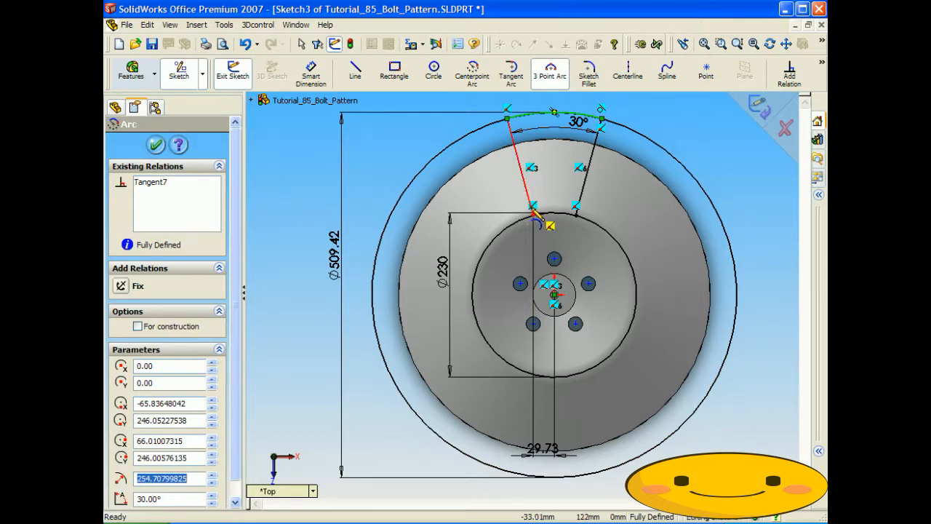
pyautogui.click(533, 216)
pyautogui.click(576, 215)
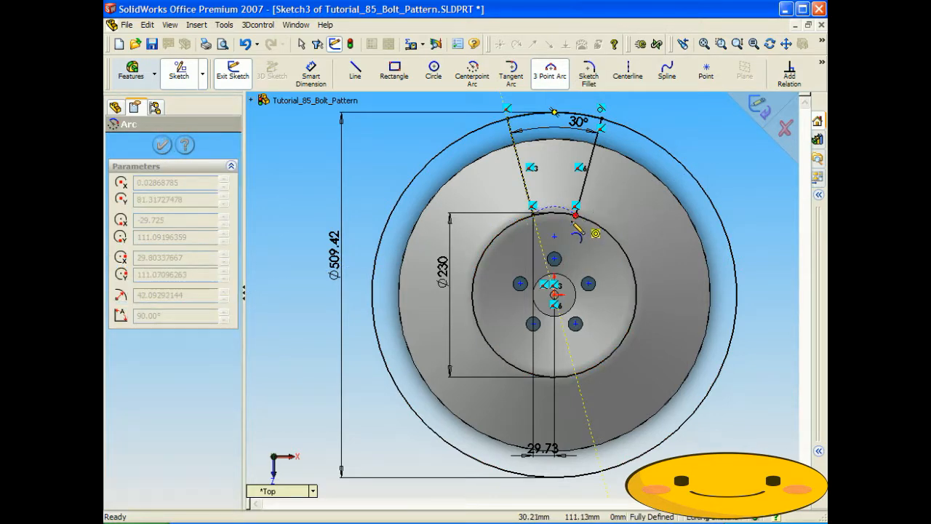
pyautogui.click(574, 222)
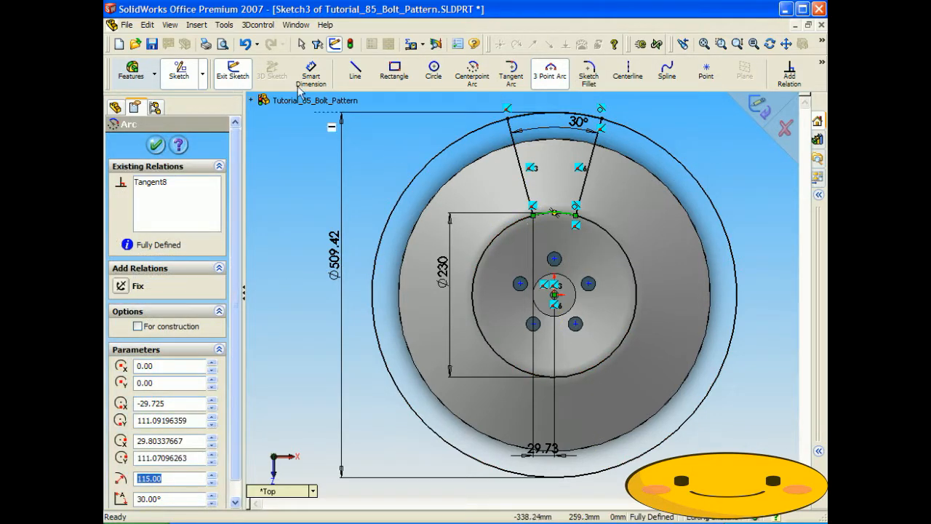
# Delete the outer and inner construction circles, leaving only the closed sector profile
pyautogui.click(301, 44)
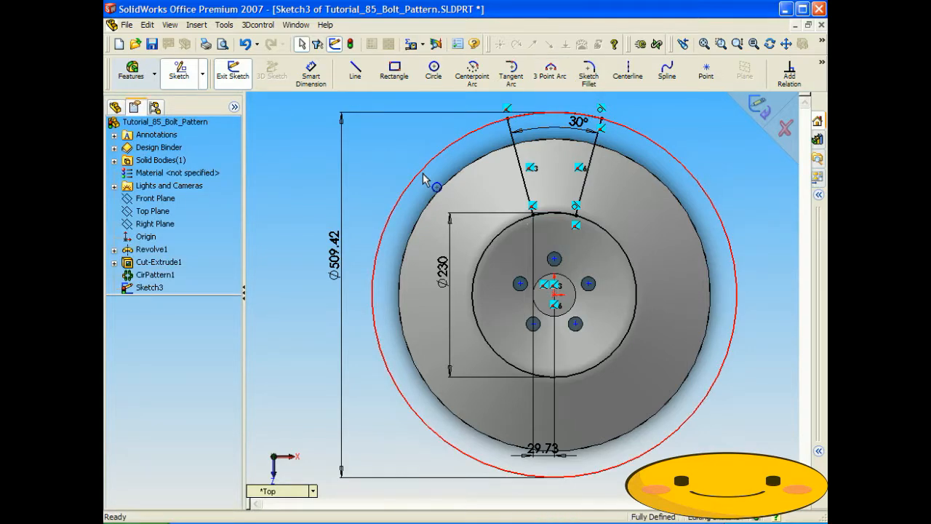
pyautogui.click(426, 173)
pyautogui.press('Delete')
pyautogui.click(387, 290)
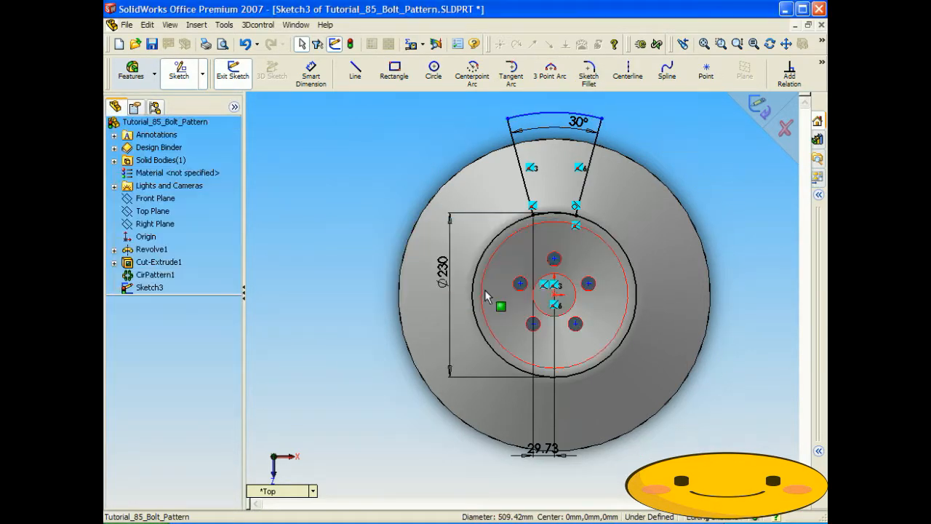
pyautogui.click(474, 291)
pyautogui.press('Delete')
pyautogui.click(389, 290)
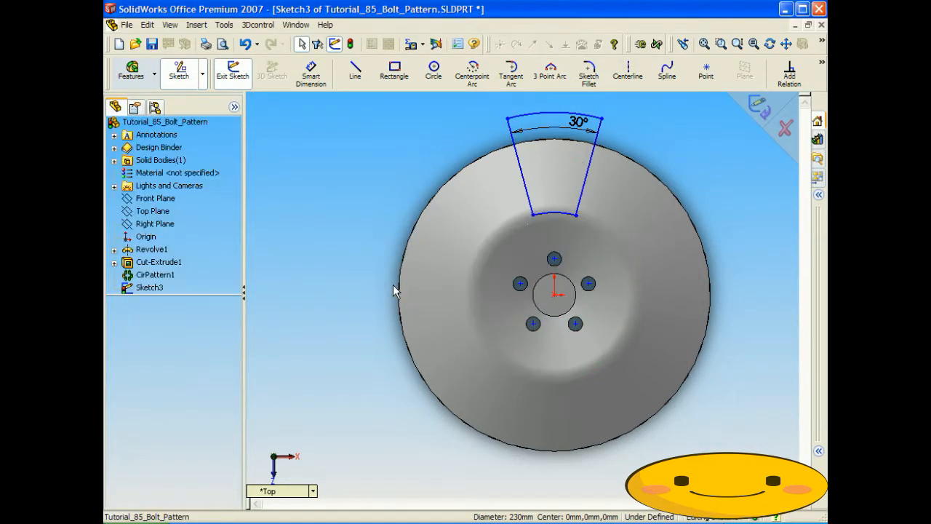
# Try to cut the sector profile through the dish with a mid-plane extruded cut 50 mm deep
pyautogui.click(132, 70)
pyautogui.click(271, 73)
pyautogui.click(218, 225)
pyautogui.click(171, 303)
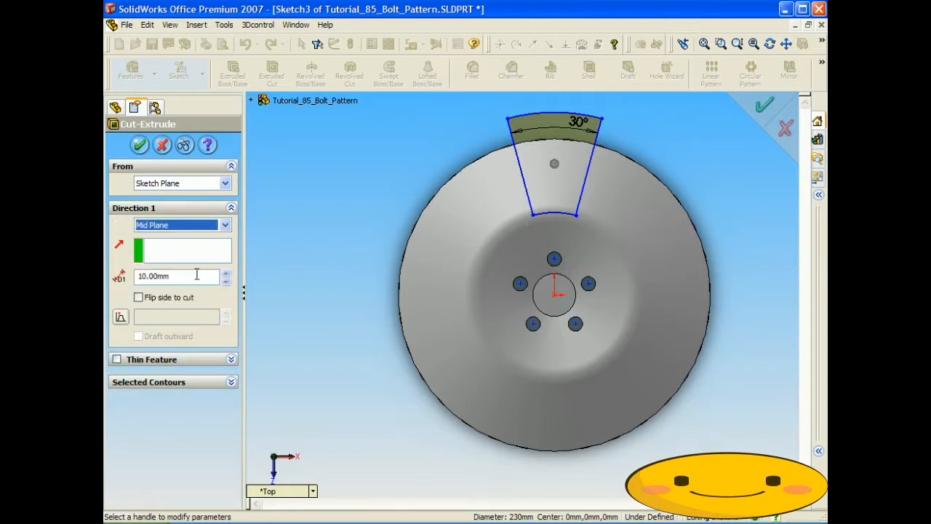
pyautogui.click(194, 276)
pyautogui.write('50.00mm')
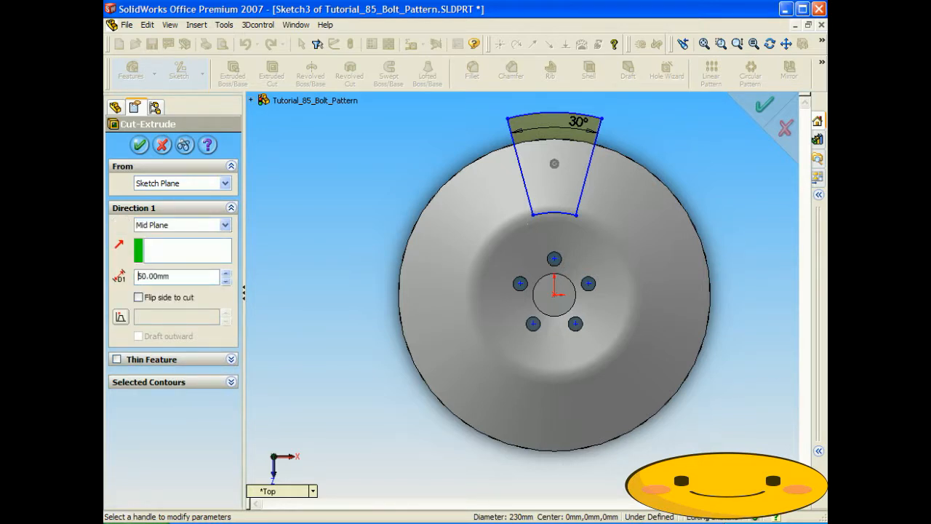
pyautogui.press('Return')
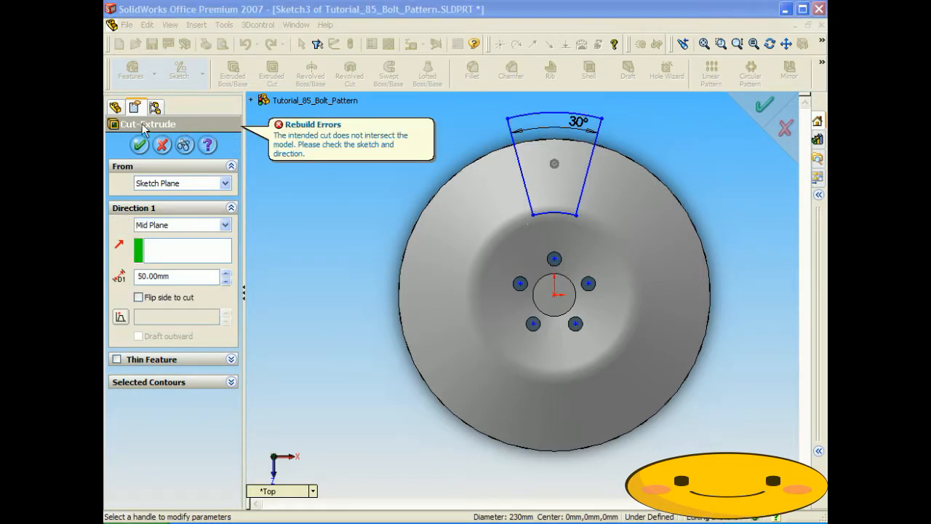
# Set the mid-plane cut depth to 100 mm and check its reach into the dish from the side
pyautogui.moveTo(185, 276); pyautogui.dragTo(107, 270)
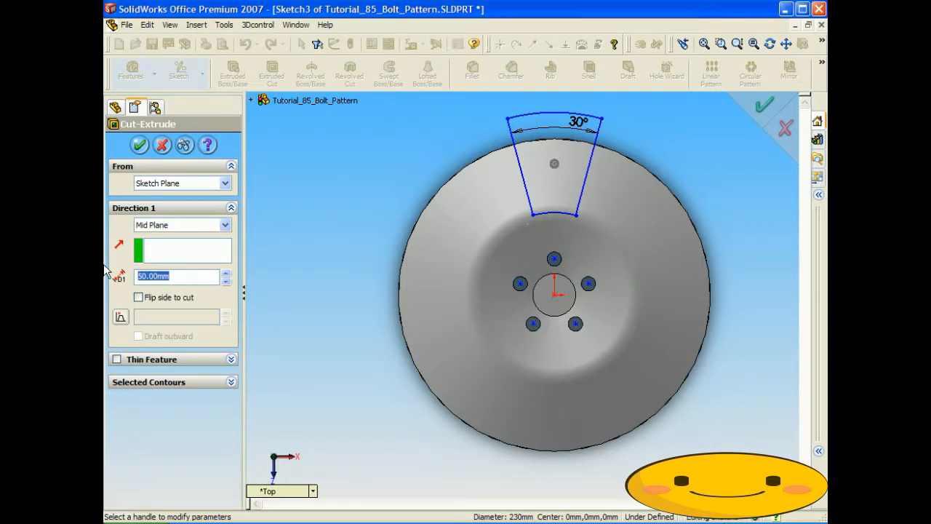
pyautogui.write('100')
pyautogui.press('Return')
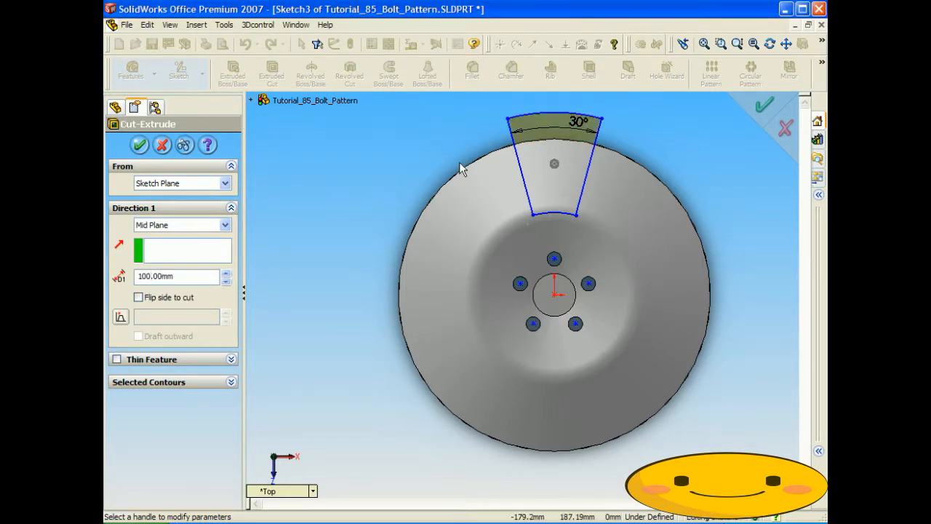
pyautogui.moveTo(387, 173); pyautogui.dragTo(439, 175, button='middle')
pyautogui.rightClick(402, 174)
pyautogui.click(354, 164)
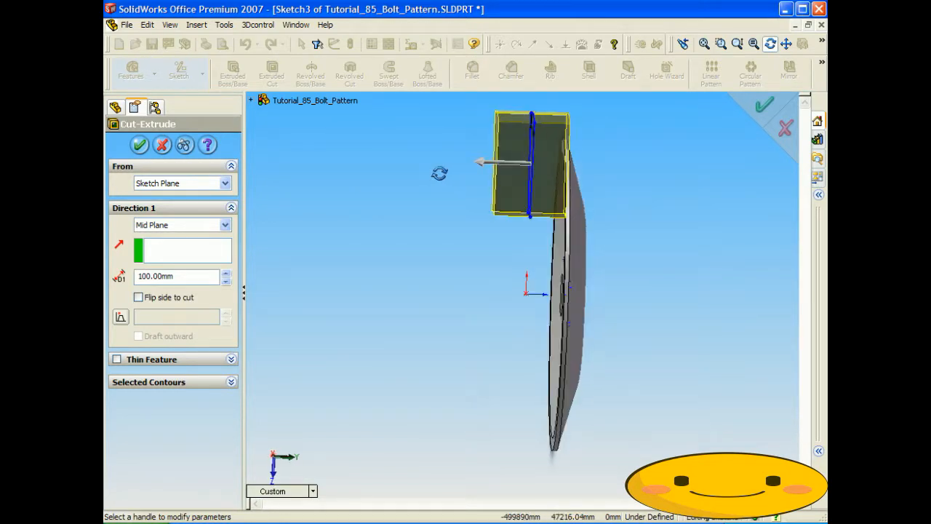
# Set the mid-plane cut depth to 220 mm and complete the sector cut through the dish's rim
pyautogui.moveTo(226, 275); pyautogui.dragTo(226, 275)
pyautogui.moveTo(522, 300); pyautogui.dragTo(510, 284, button='middle')
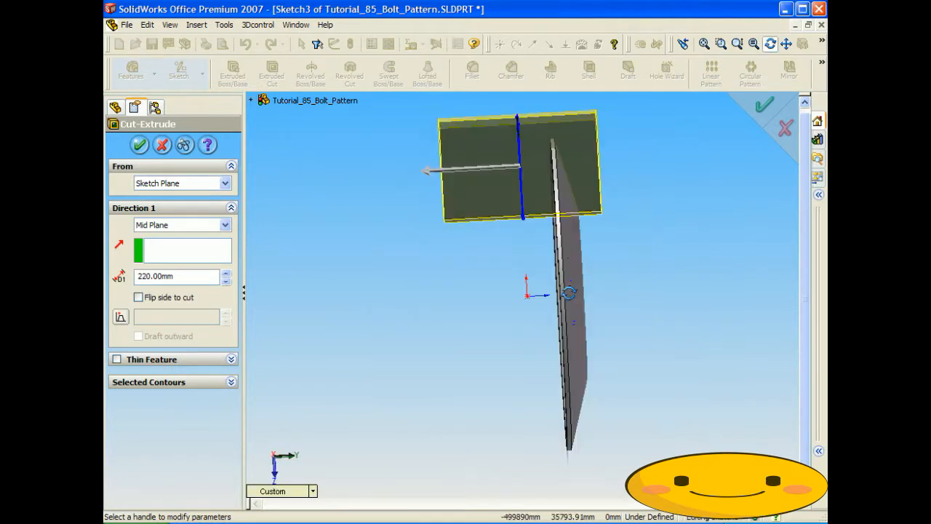
pyautogui.click(139, 144)
pyautogui.moveTo(435, 277); pyautogui.dragTo(323, 260, button='middle')
pyautogui.moveTo(323, 260)
pyautogui.mouseDown()
pyautogui.moveTo(347, 293)
pyautogui.moveTo(357, 270)
pyautogui.mouseUp()
pyautogui.press('Escape')
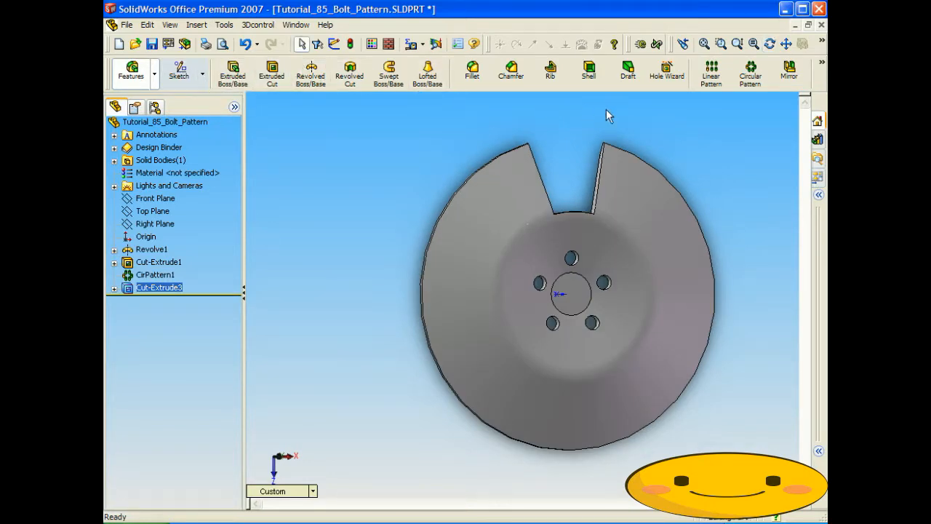
# Circular-pattern the sector cut around the dish's central axis with 5 instances spaced 72° apart
pyautogui.click(750, 73)
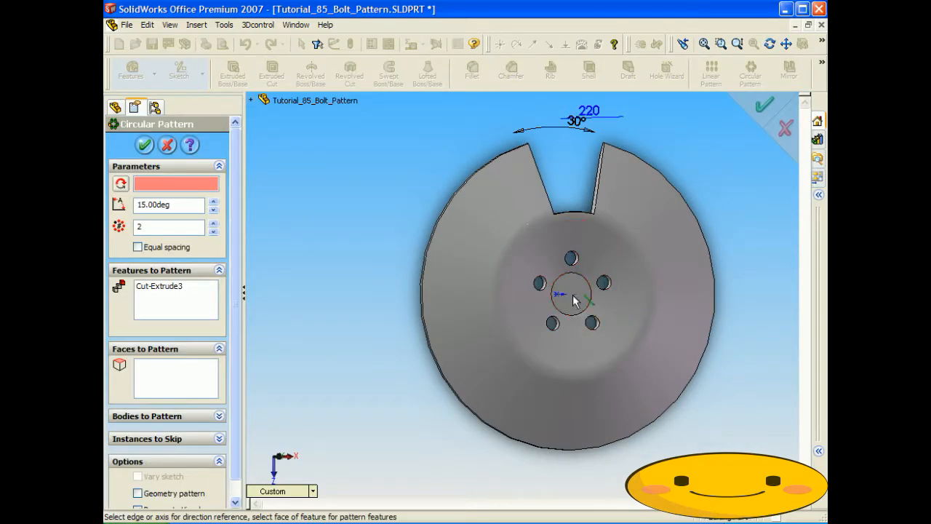
pyautogui.moveTo(572, 294); pyautogui.dragTo(575, 294, button='middle')
pyautogui.click(577, 297)
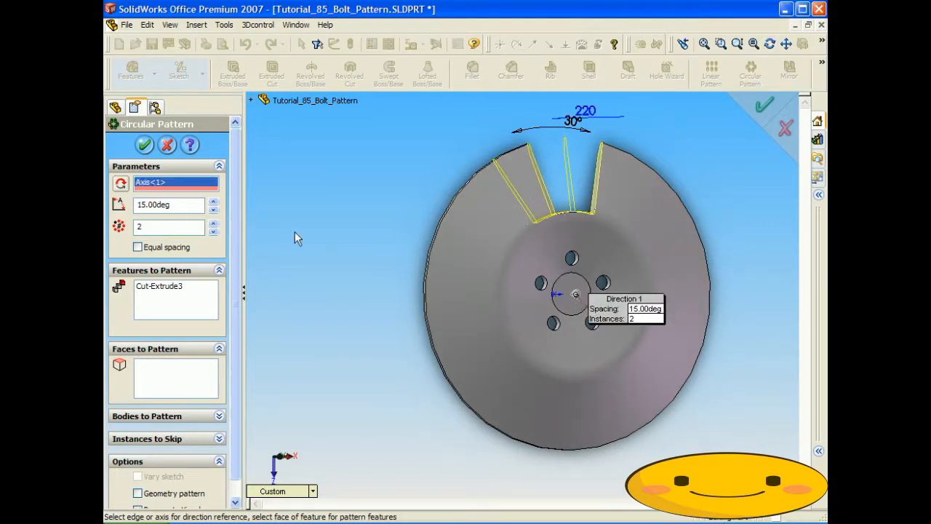
pyautogui.doubleClick(199, 207)
pyautogui.write('72')
pyautogui.doubleClick(183, 226)
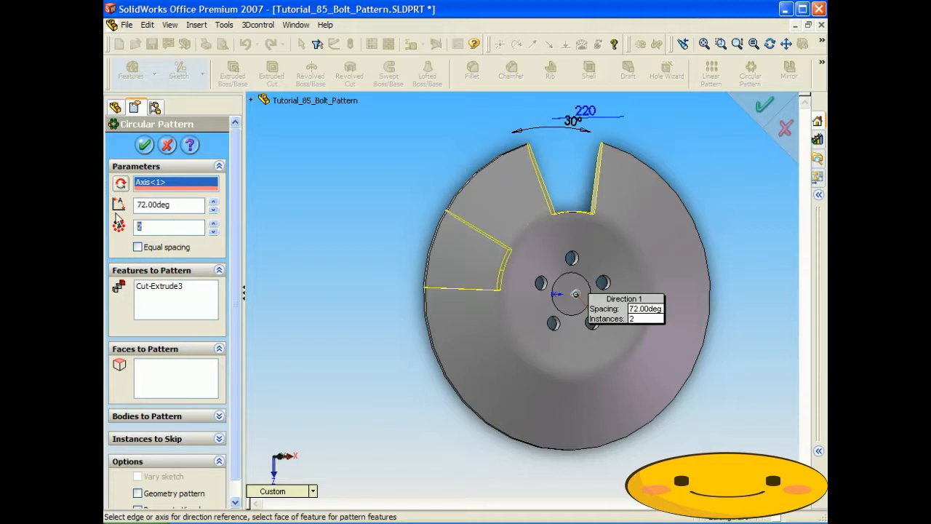
pyautogui.write('5')
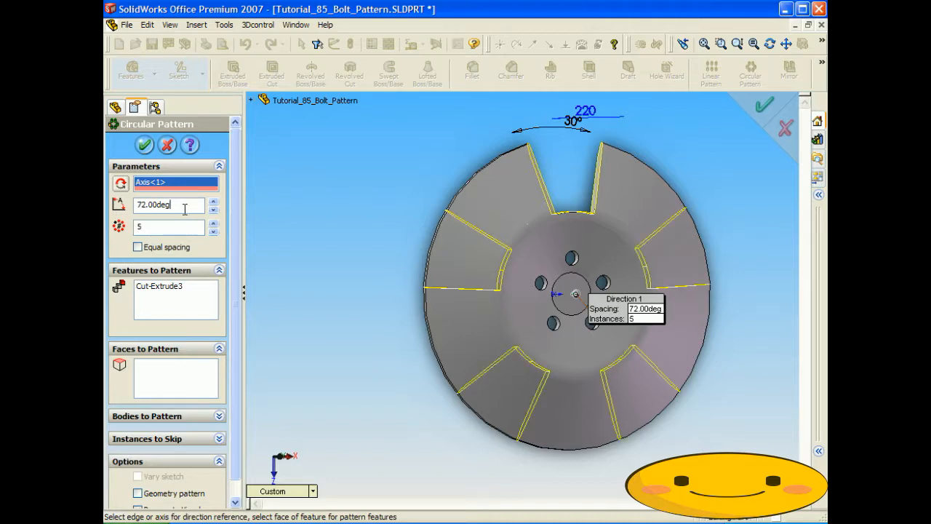
pyautogui.click(145, 144)
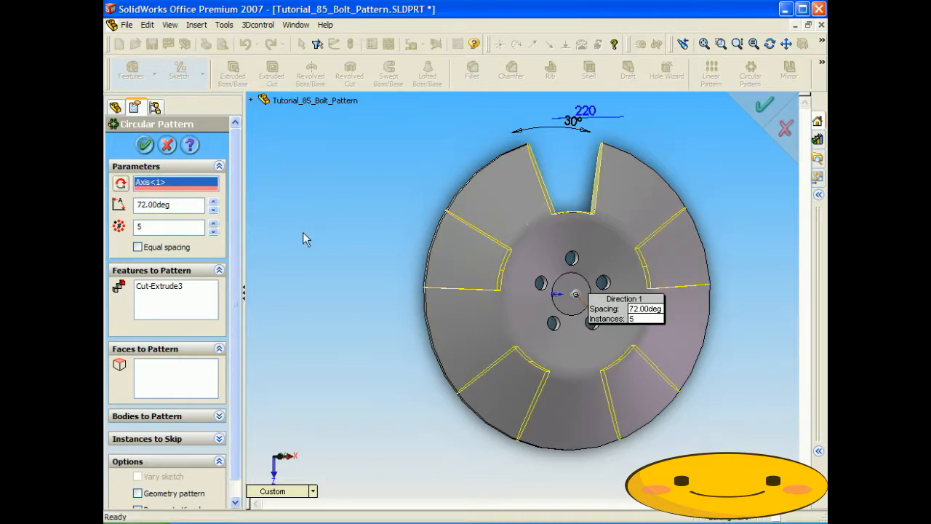
pyautogui.moveTo(322, 240); pyautogui.dragTo(377, 249, button='middle')
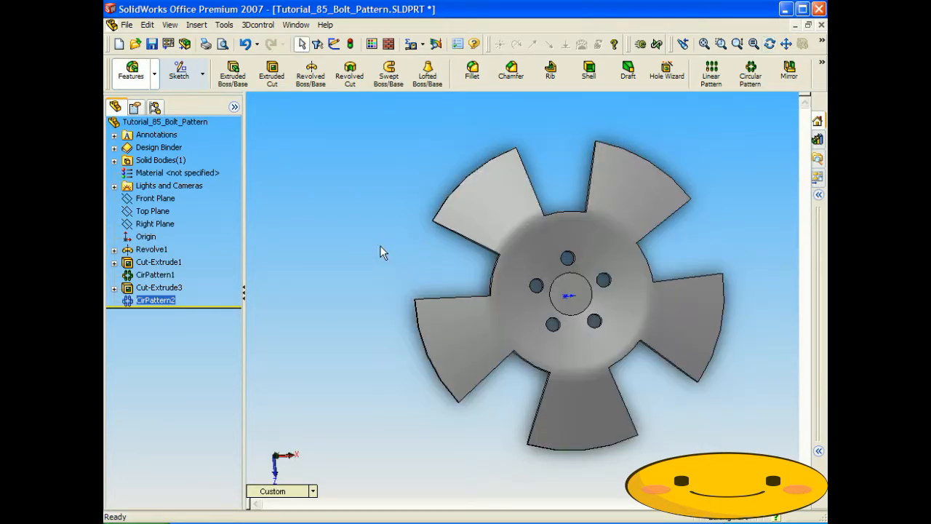
# Switch to the 87_Wheel assembly, rebuild it with the patterned dish openings, and view the wheel from the front
pyautogui.hotkey('ctrl', 'Tab')
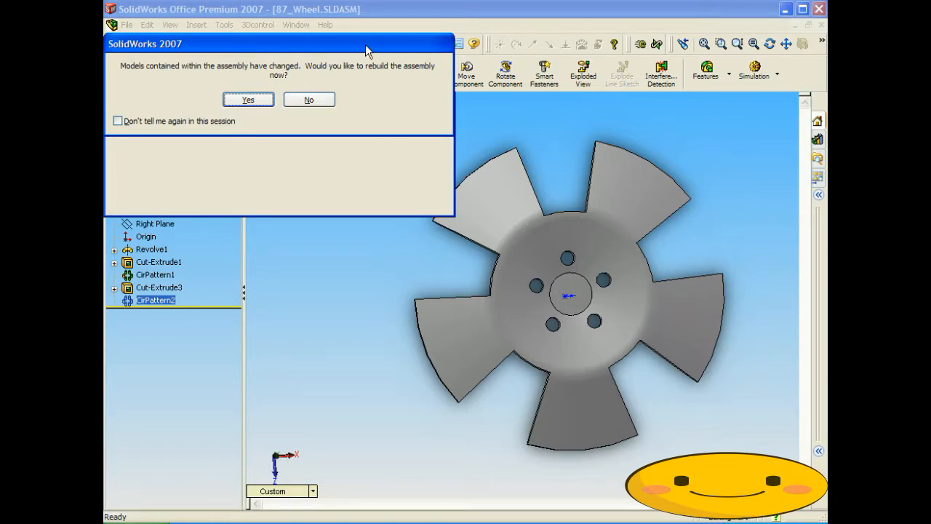
pyautogui.click(250, 100)
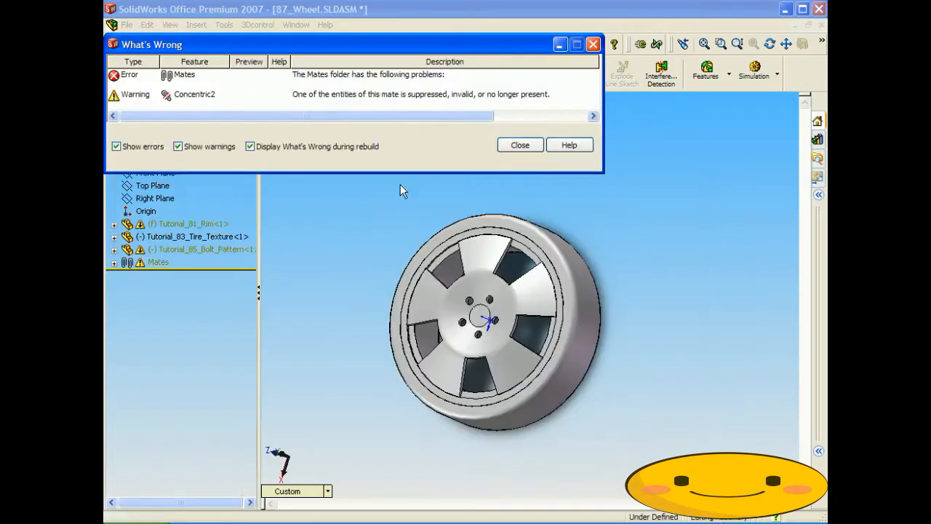
pyautogui.click(520, 146)
pyautogui.moveTo(541, 178); pyautogui.dragTo(556, 238, button='middle')
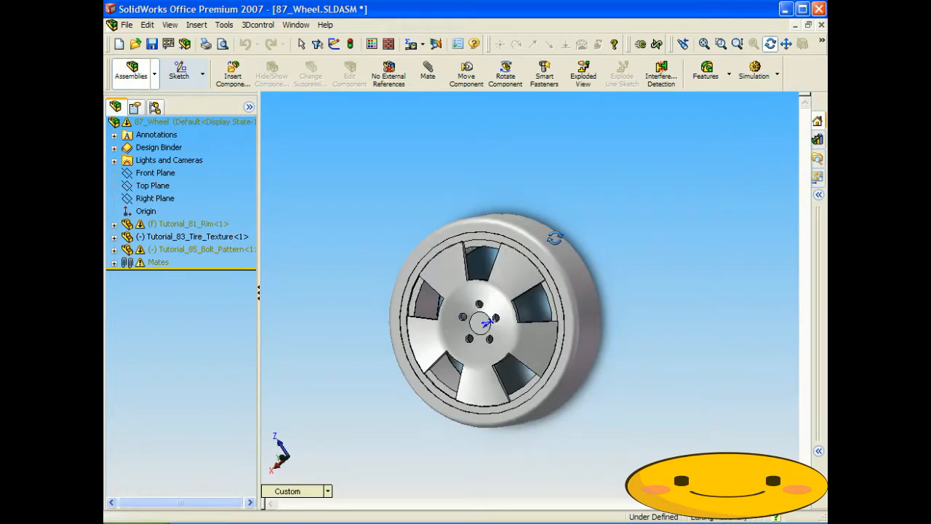
pyautogui.press('Escape')
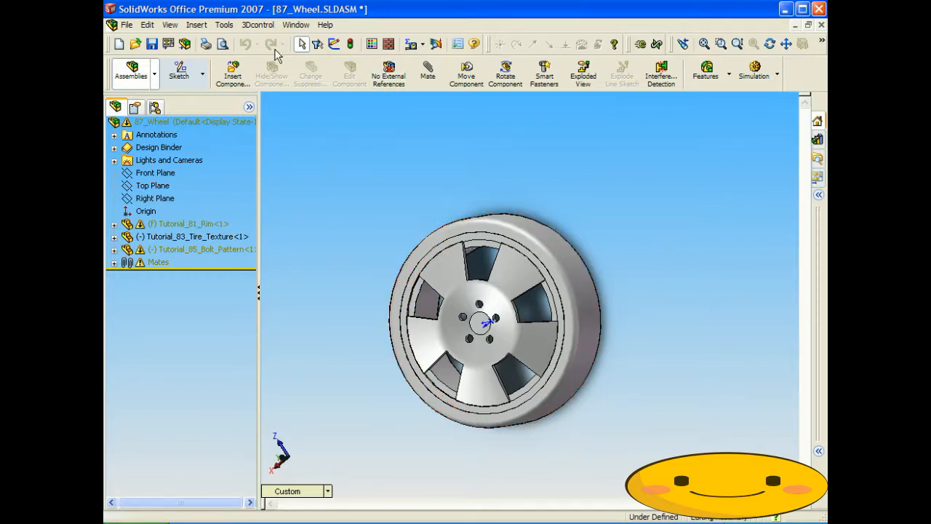
# Activate the PhotoWorks add-in for the current session
pyautogui.click(224, 25)
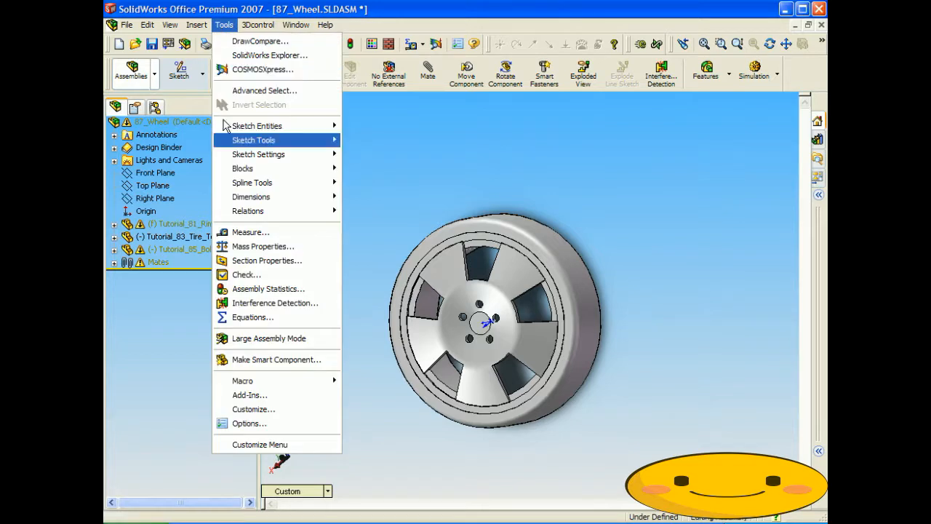
pyautogui.click(266, 395)
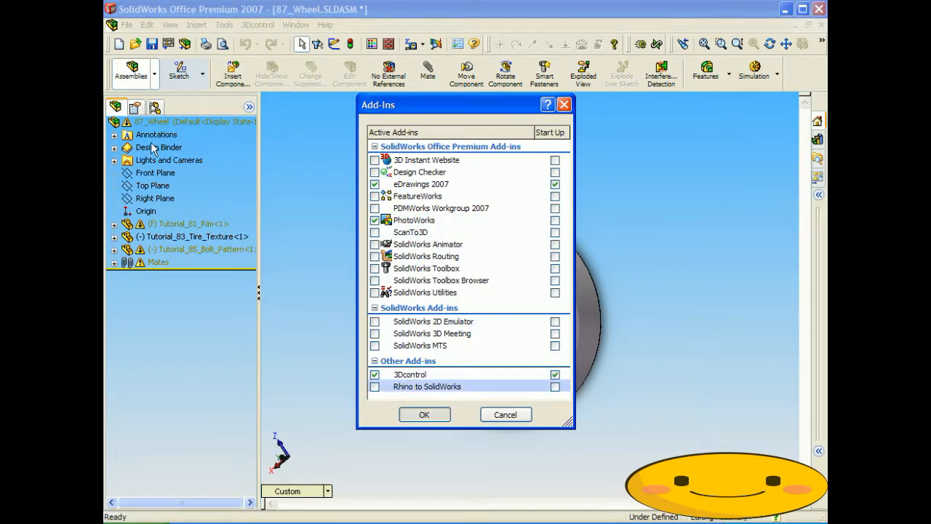
pyautogui.click(428, 414)
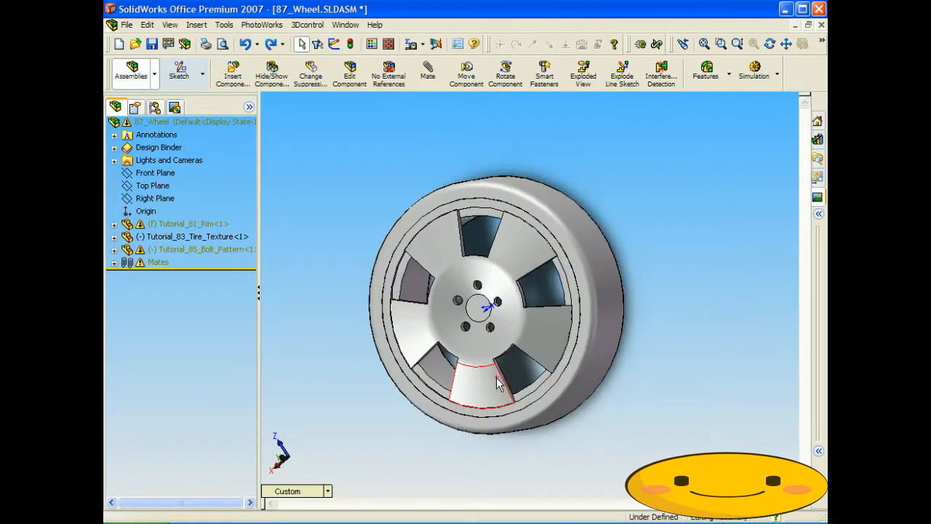
# Render the wheel assembly with PhotoWorks in an enlarged angled view
pyautogui.click(497, 378)
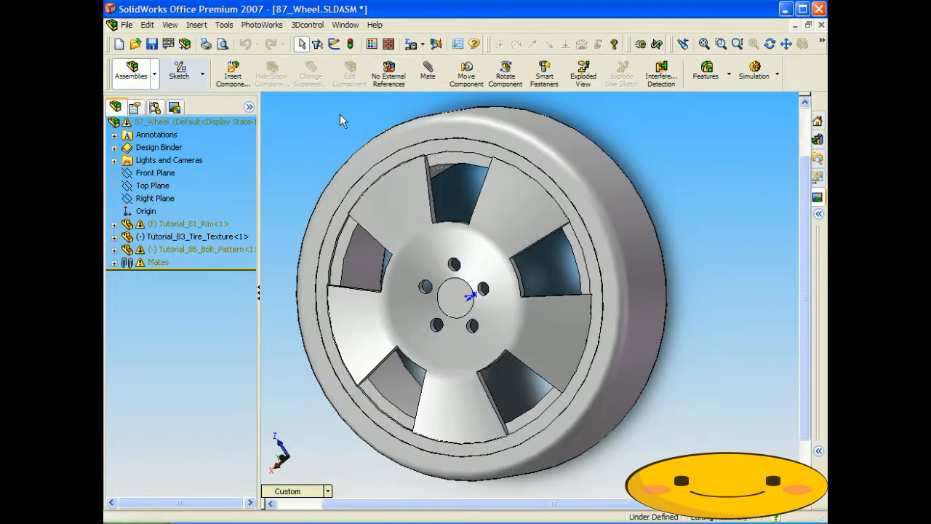
pyautogui.press('z')
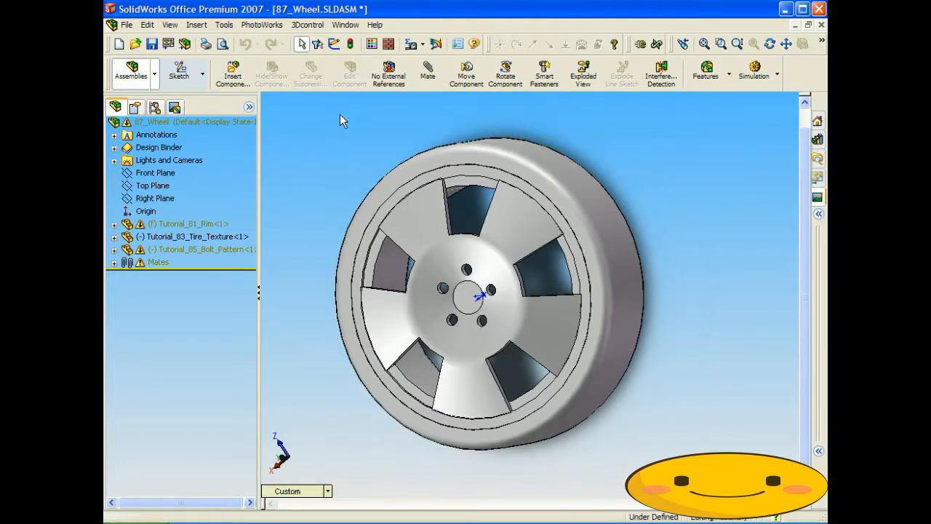
pyautogui.click(260, 24)
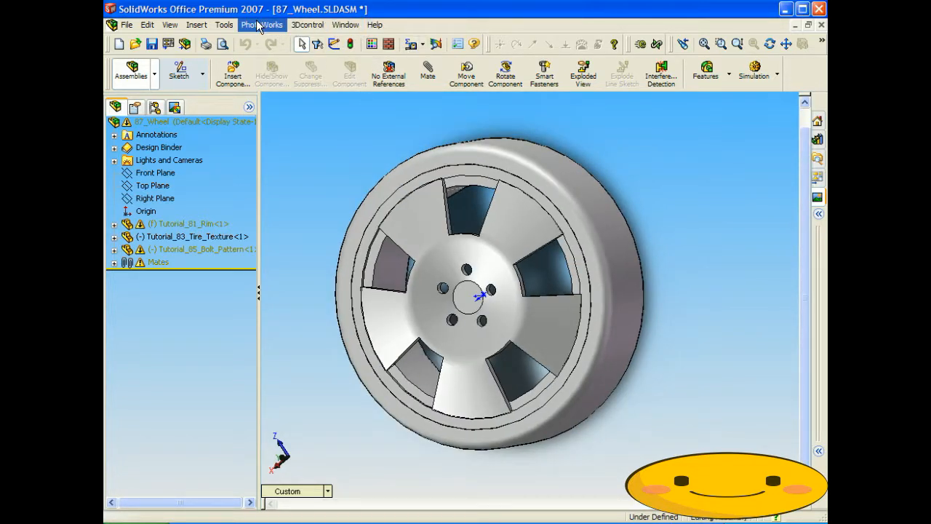
pyautogui.click(306, 83)
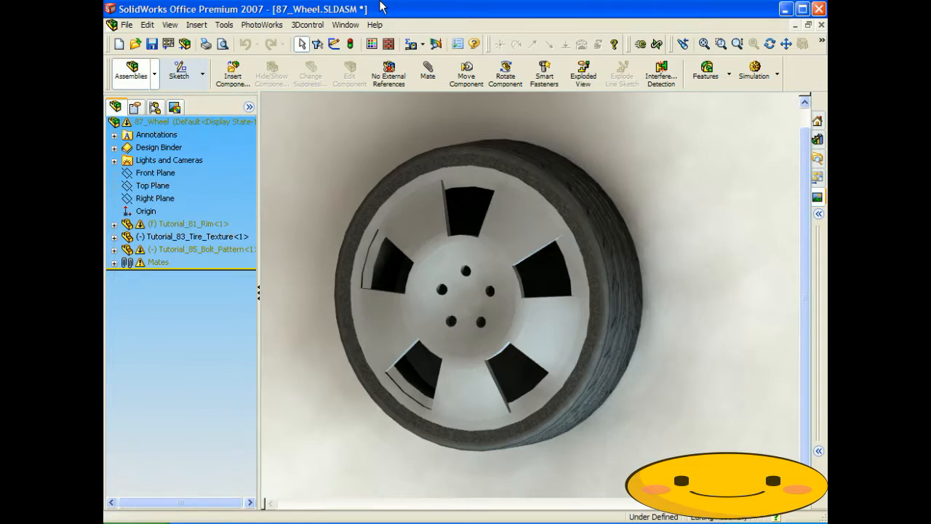
pyautogui.moveTo(647, 200)
pyautogui.mouseDown(button='middle')
pyautogui.moveTo(630, 200)
pyautogui.moveTo(651, 200)
pyautogui.mouseUp(button='middle')
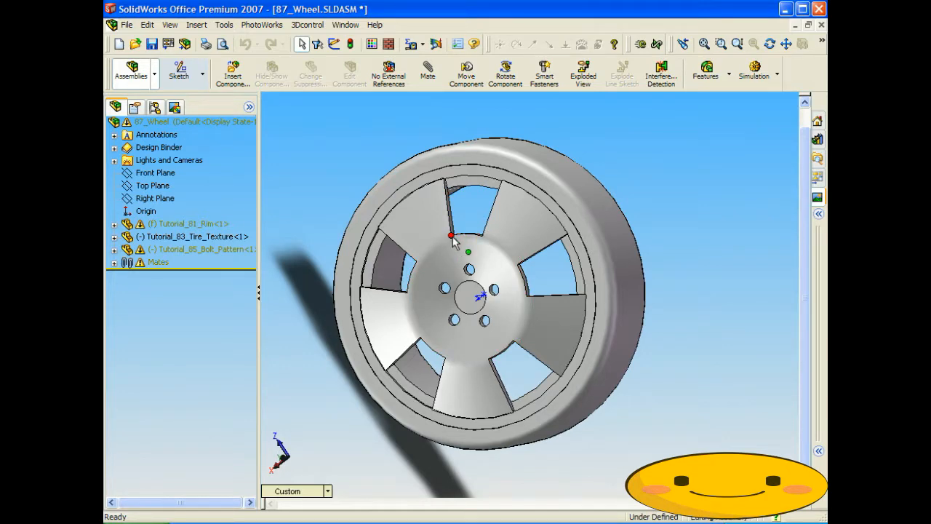
# In the Tutorial_85_Bolt_Pattern part, fillet the front edges of one sector opening with a 10 mm constant radius, using full preview
pyautogui.hotkey('ctrl', 'Tab')
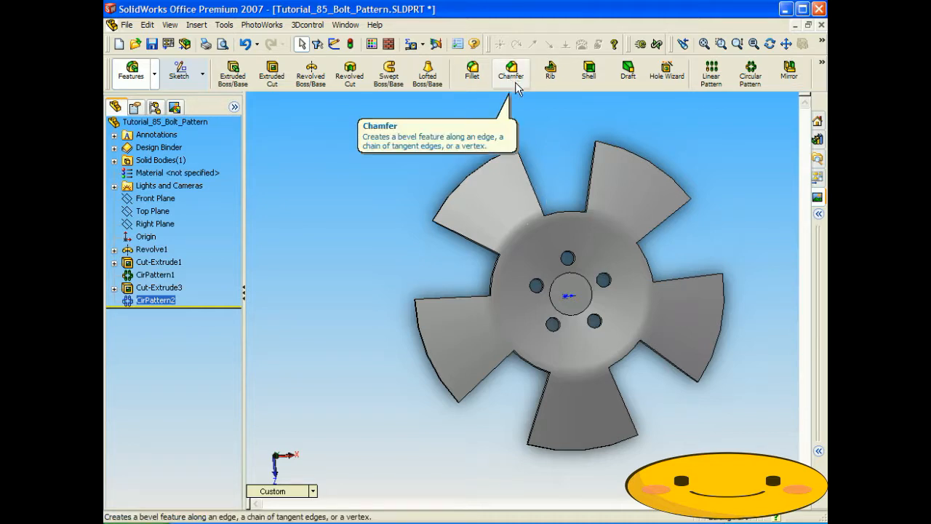
pyautogui.click(471, 71)
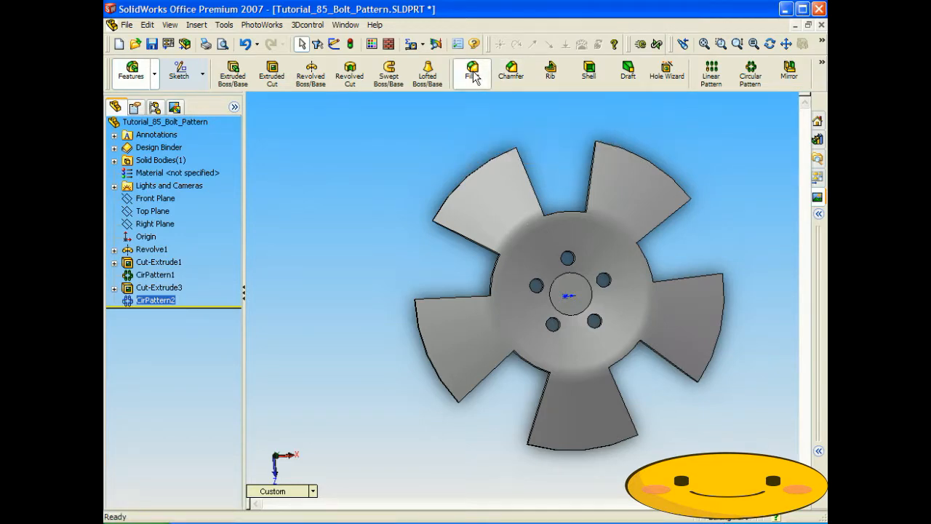
pyautogui.moveTo(459, 249); pyautogui.dragTo(491, 246, button='middle')
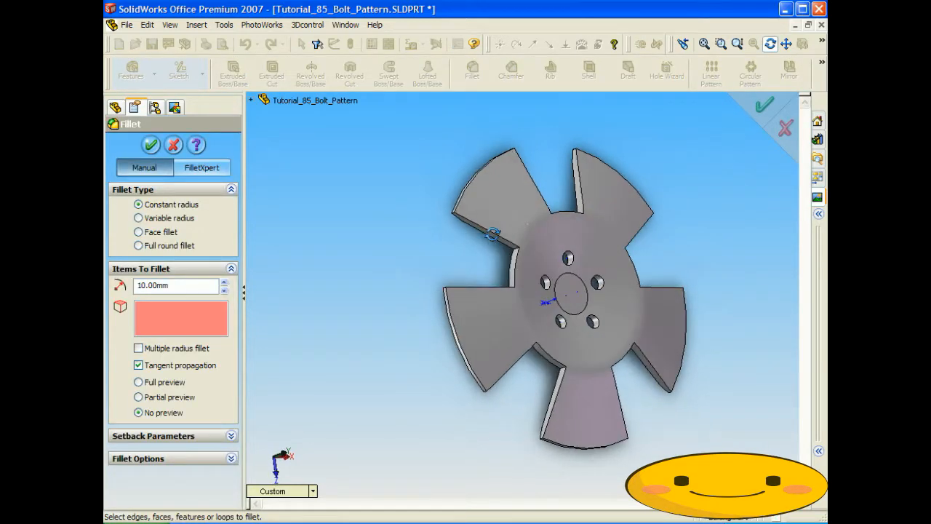
pyautogui.scroll(-2, 492, 246)
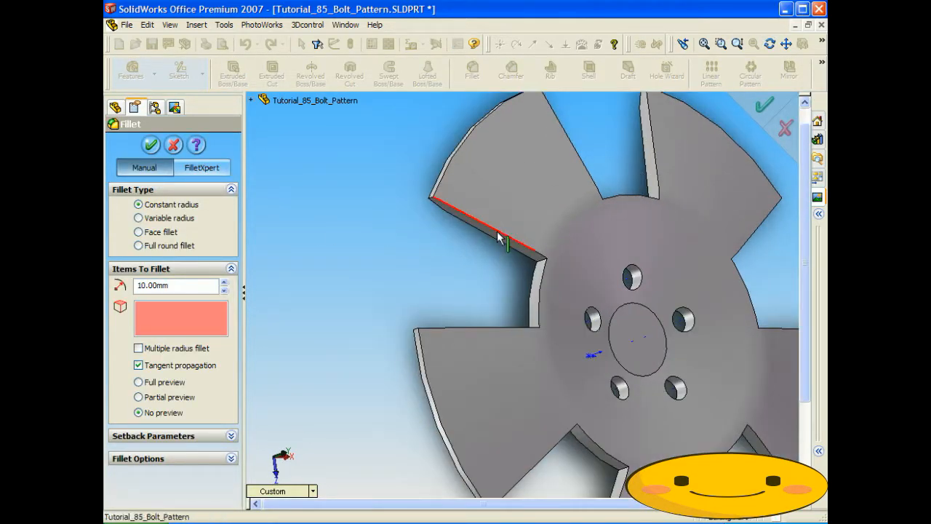
pyautogui.click(498, 240)
pyautogui.click(543, 264)
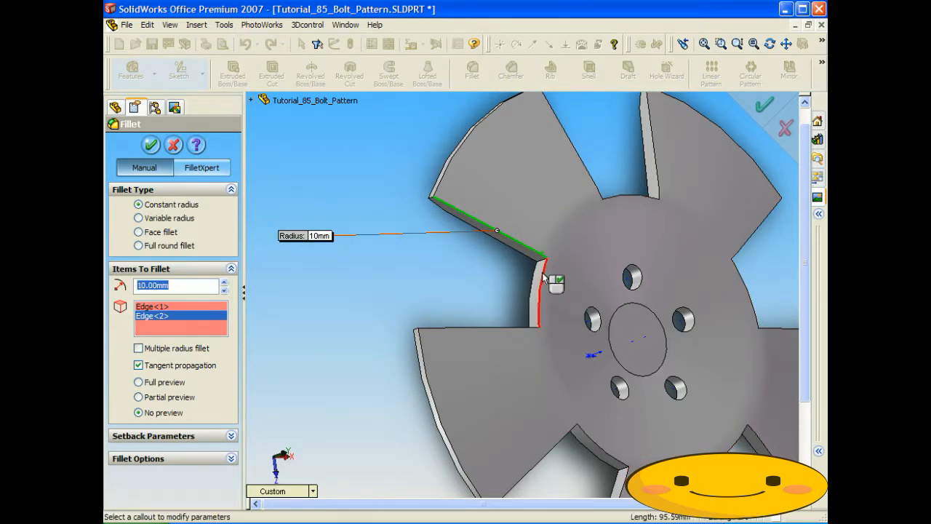
pyautogui.click(543, 285)
pyautogui.click(524, 328)
pyautogui.click(511, 328)
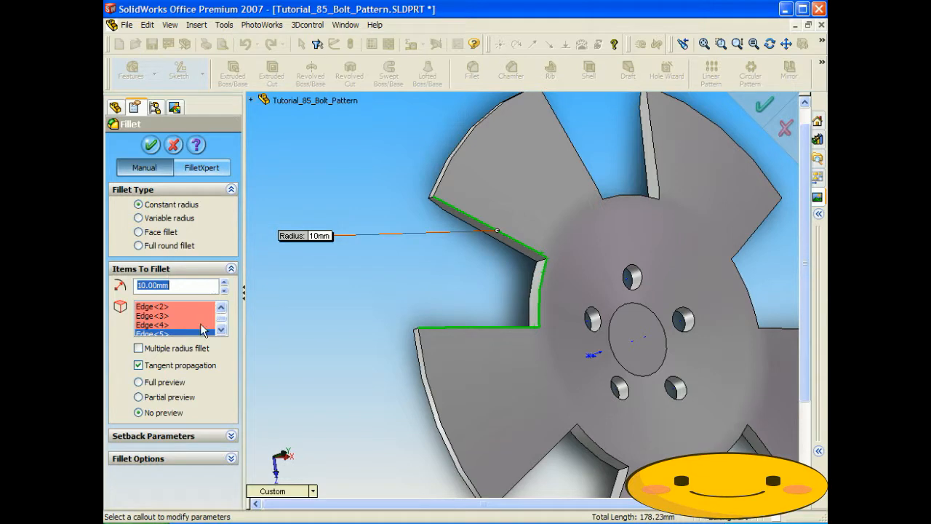
pyautogui.click(164, 381)
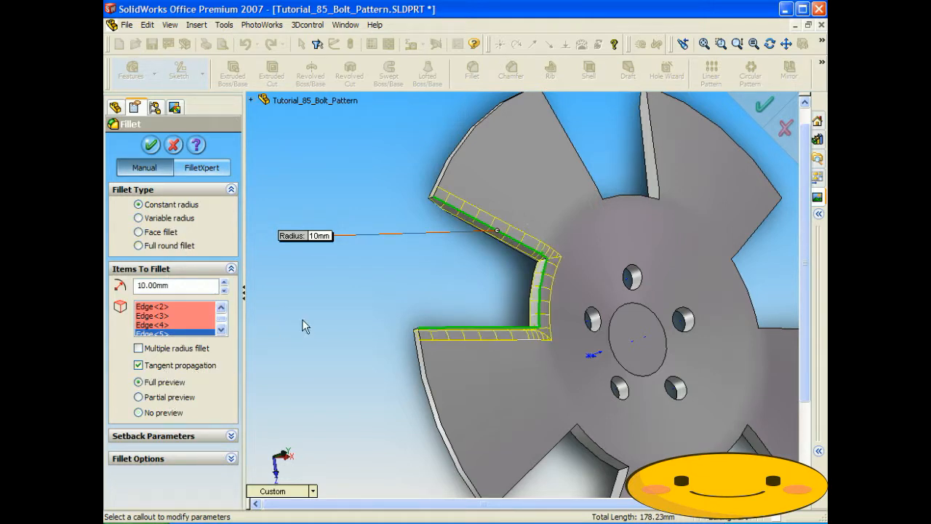
pyautogui.moveTo(423, 304); pyautogui.dragTo(441, 285, button='middle')
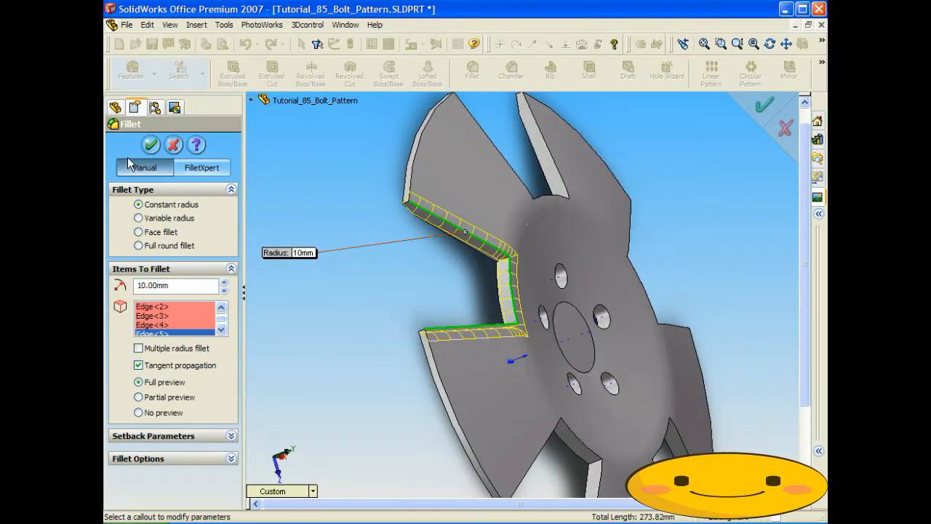
pyautogui.click(151, 146)
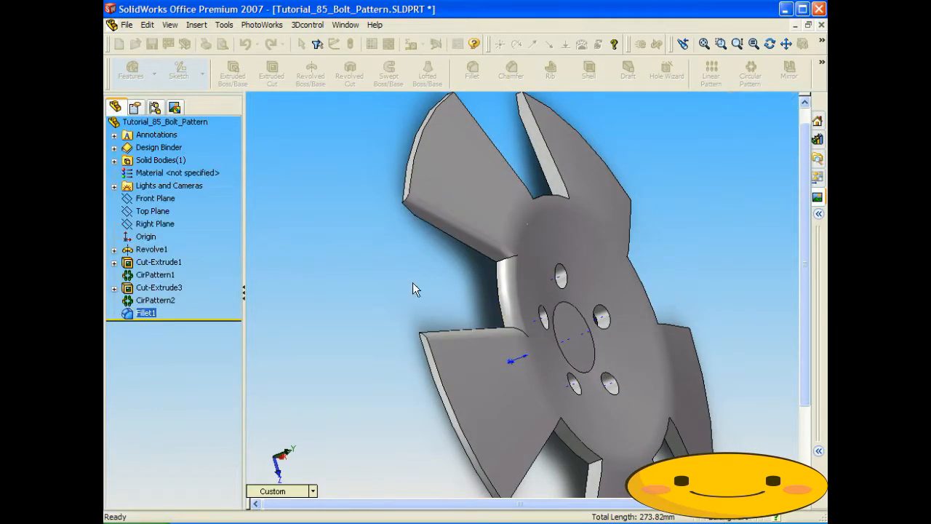
pyautogui.moveTo(413, 282); pyautogui.dragTo(379, 271, button='middle')
# Rebuild the 87_Wheel assembly with the filleted dish and examine the rounded opening against the rim
pyautogui.hotkey('ctrl', 'Tab')
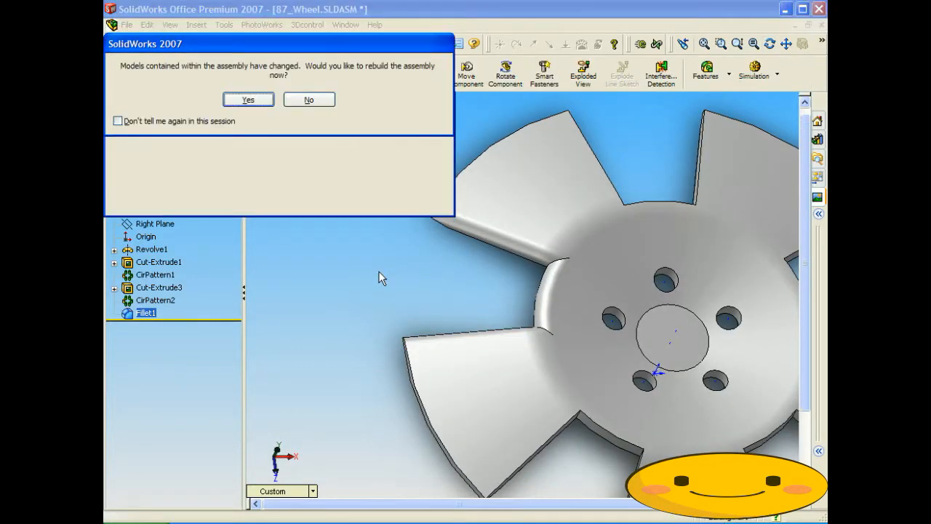
pyautogui.click(270, 101)
pyautogui.click(520, 145)
pyautogui.moveTo(472, 276); pyautogui.dragTo(472, 216, button='middle')
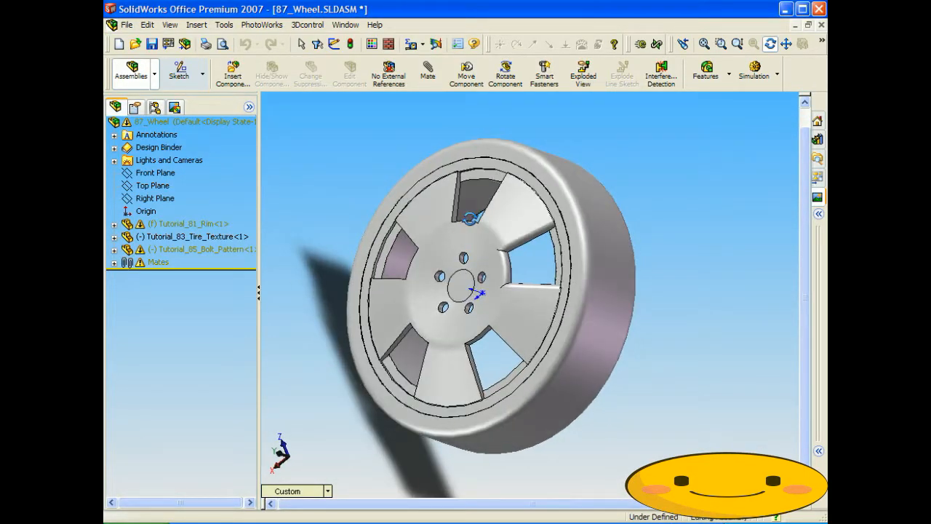
pyautogui.scroll(-3, 527, 263)
pyautogui.scroll(-3, 527, 260)
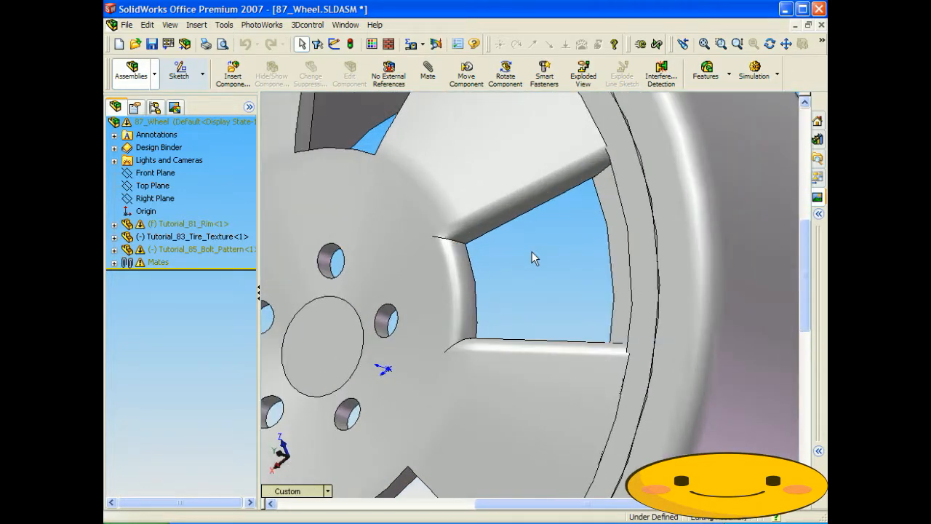
pyautogui.scroll(5, 519, 248)
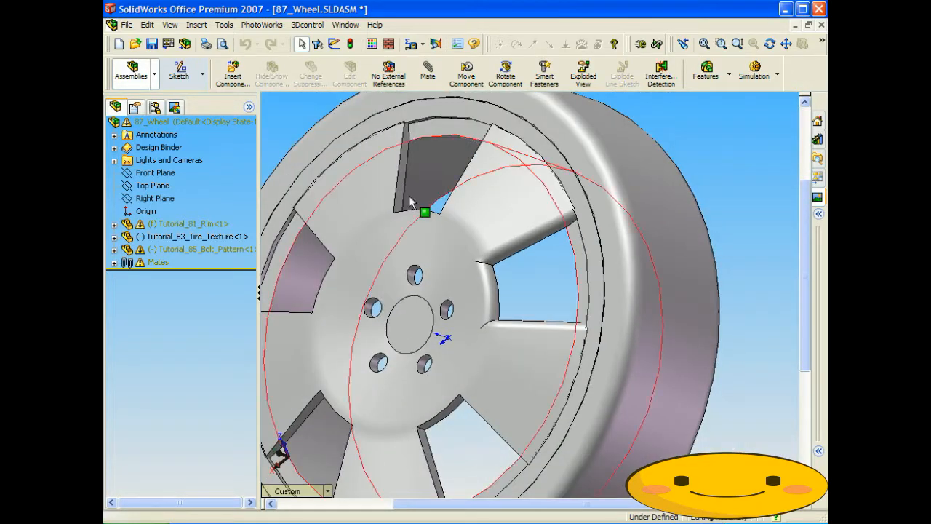
pyautogui.scroll(2, 422, 232)
pyautogui.moveTo(422, 251); pyautogui.dragTo(499, 256, button='middle')
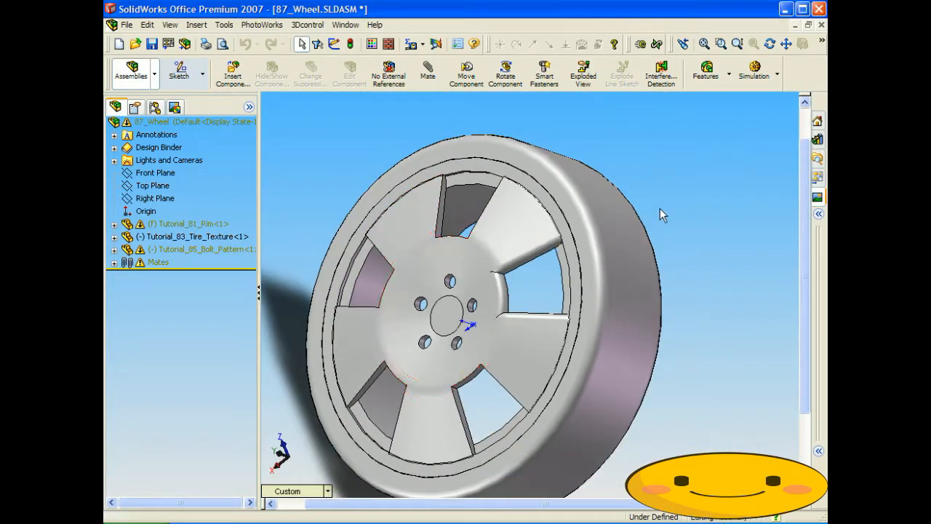
pyautogui.moveTo(705, 201); pyautogui.dragTo(730, 211, button='middle')
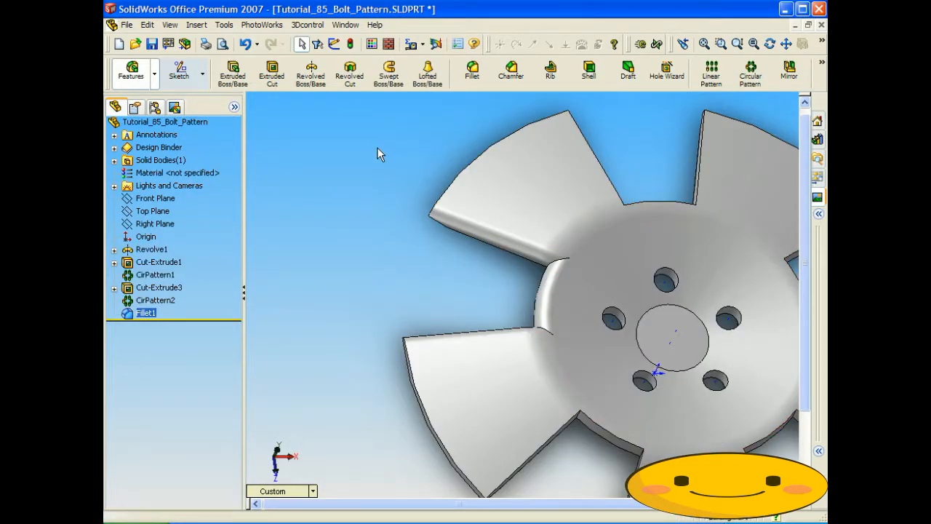
# Chamfer the front edges of an unfilleted sector opening at 10 mm and 45 degrees, selecting both sides and the inner edges
pyautogui.click(510, 70)
pyautogui.moveTo(490, 366); pyautogui.dragTo(446, 308, button='middle')
pyautogui.click(510, 387)
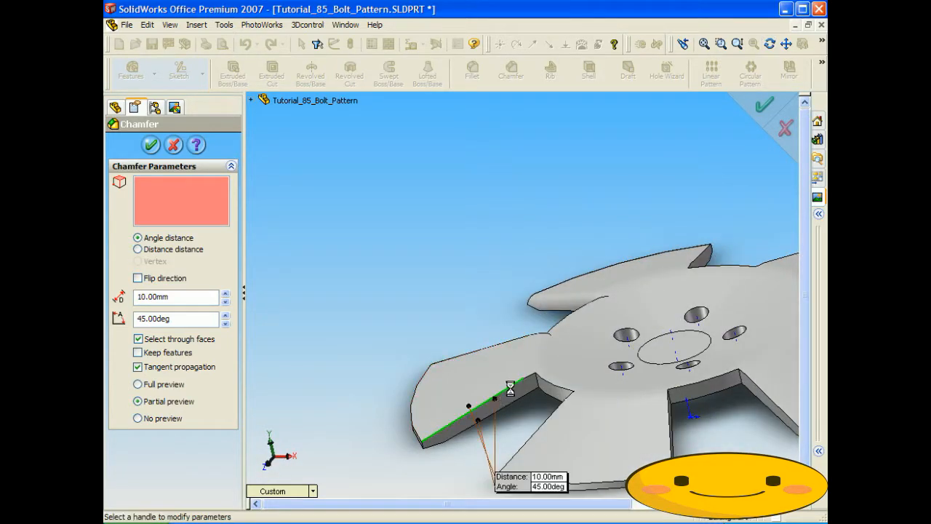
pyautogui.click(535, 382)
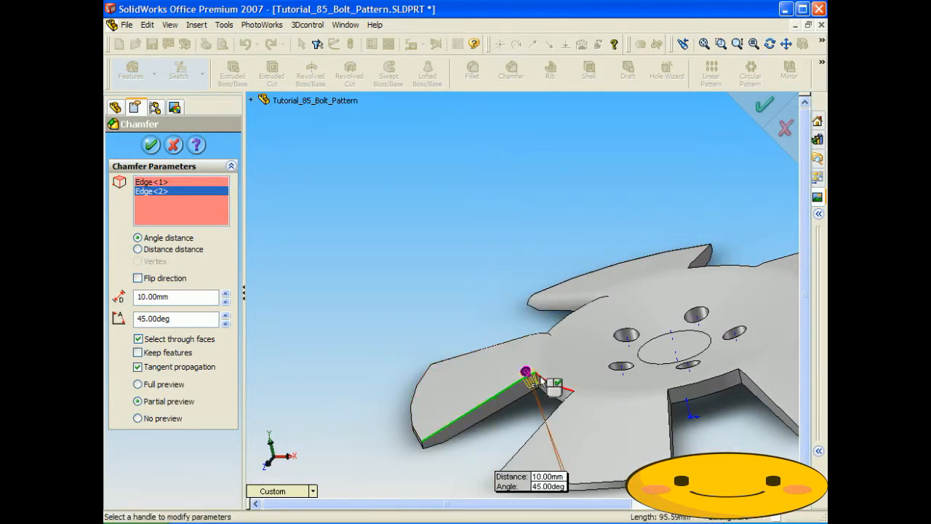
pyautogui.click(546, 382)
pyautogui.moveTo(514, 386); pyautogui.dragTo(607, 415, button='middle')
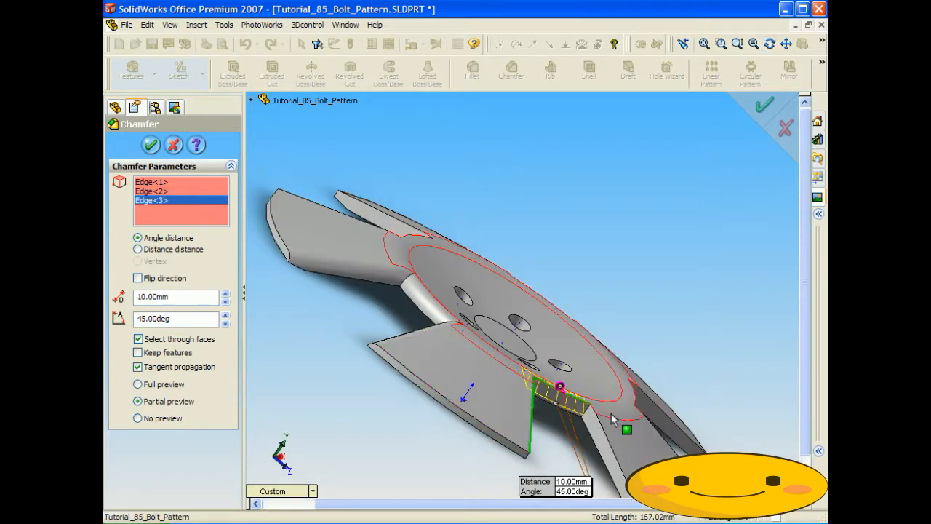
pyautogui.click(598, 420)
pyautogui.click(609, 433)
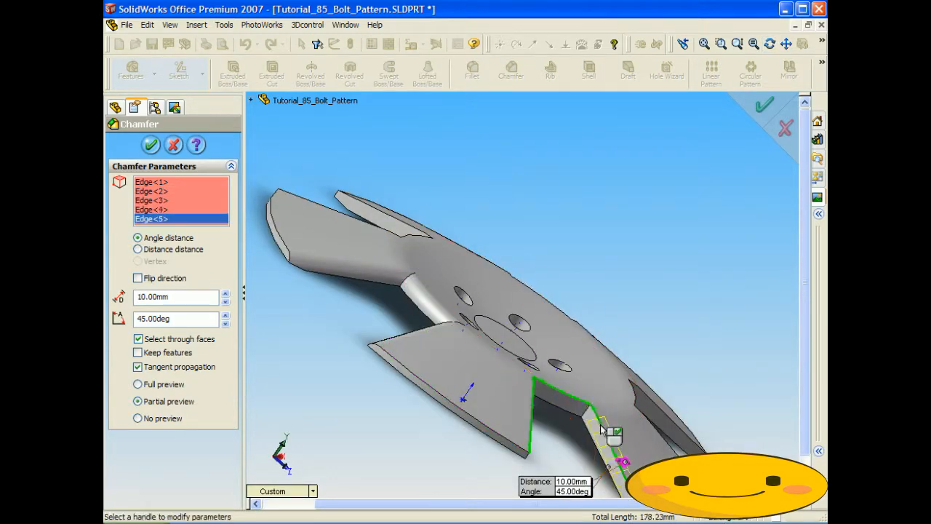
pyautogui.click(150, 145)
pyautogui.moveTo(450, 352); pyautogui.dragTo(385, 338, button='middle')
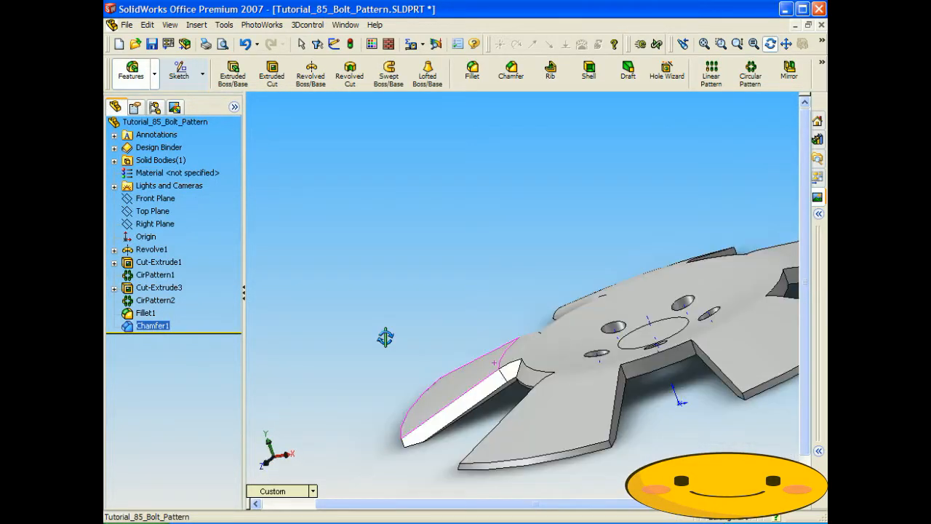
# Return to the 87_Wheel assembly, rebuild it with the changed dish, and compare the chamfered and filleted openings
pyautogui.hotkey('ctrl', 'Tab')
pyautogui.click(248, 99)
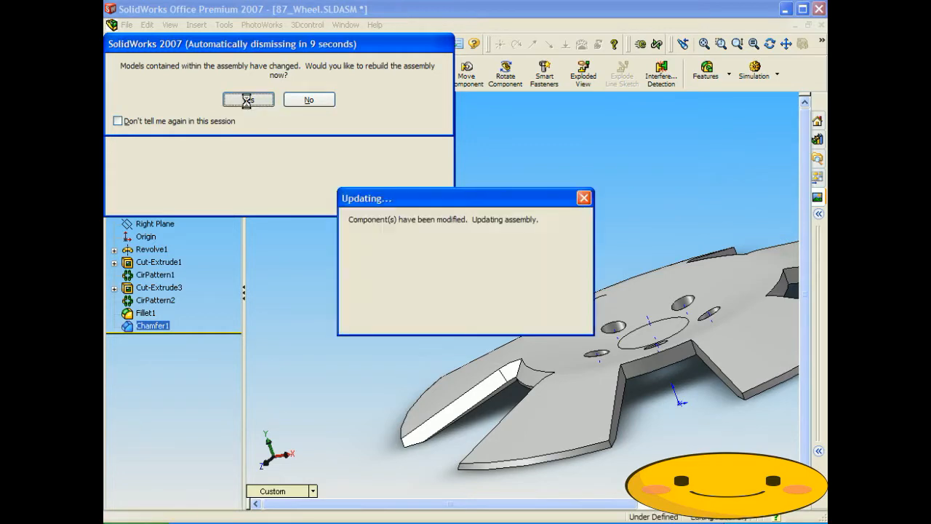
pyautogui.click(521, 144)
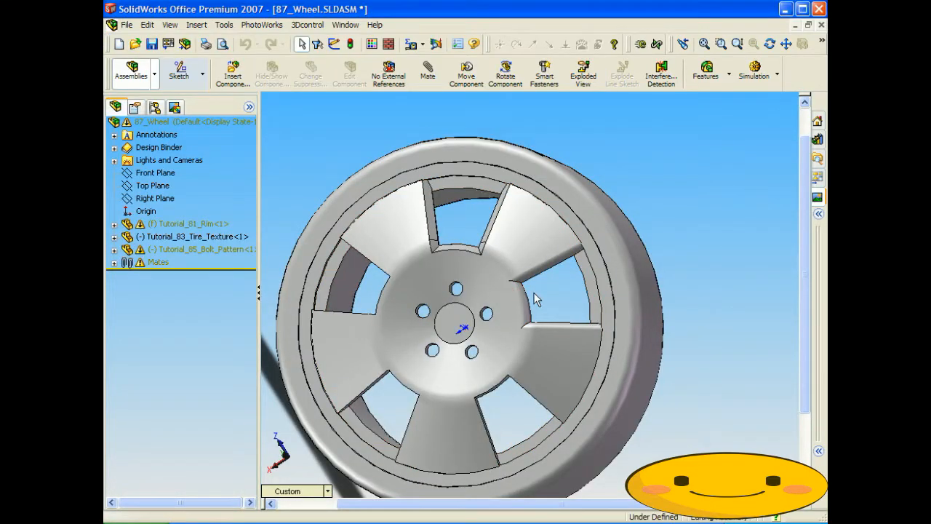
pyautogui.moveTo(564, 301)
pyautogui.mouseDown(button='middle')
pyautogui.moveTo(589, 308)
pyautogui.moveTo(571, 297)
pyautogui.mouseUp(button='middle')
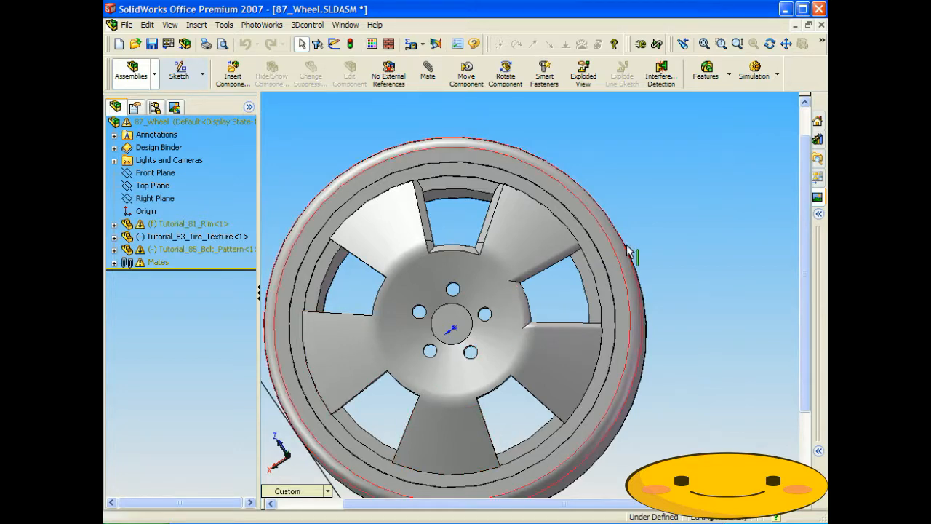
pyautogui.moveTo(650, 233)
pyautogui.mouseDown(button='middle')
pyautogui.moveTo(583, 240)
pyautogui.moveTo(638, 235)
pyautogui.mouseUp(button='middle')
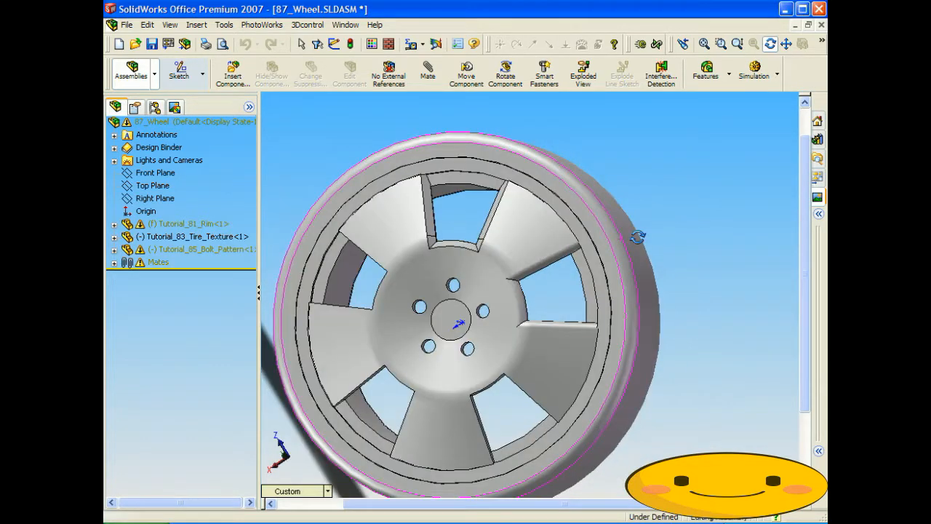
pyautogui.moveTo(469, 227)
pyautogui.mouseDown(button='middle')
pyautogui.moveTo(484, 235)
pyautogui.moveTo(454, 230)
pyautogui.mouseUp(button='middle')
pyautogui.press('Escape')
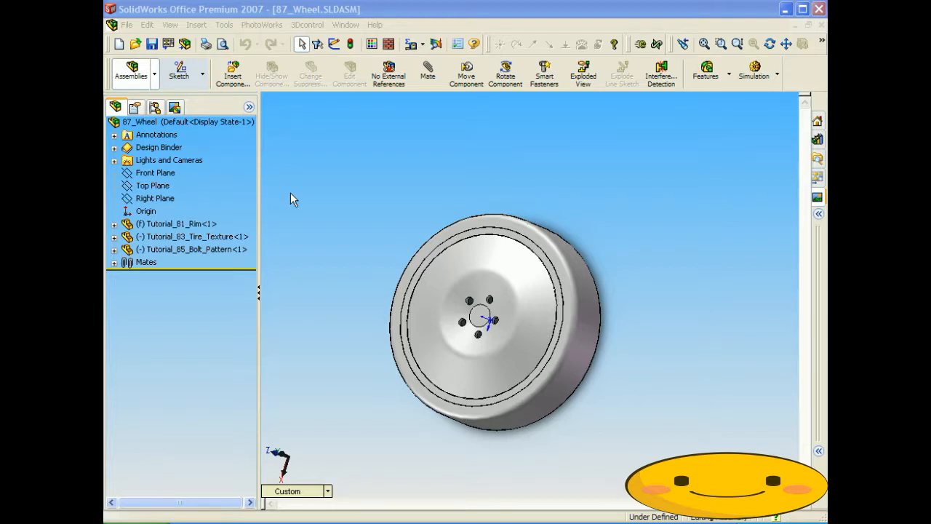
# Switch to the Tutorial_85_Bolt_Pattern part and prepare a sketch on the Top Plane in Top view
pyautogui.hotkey('ctrl', 'Tab')
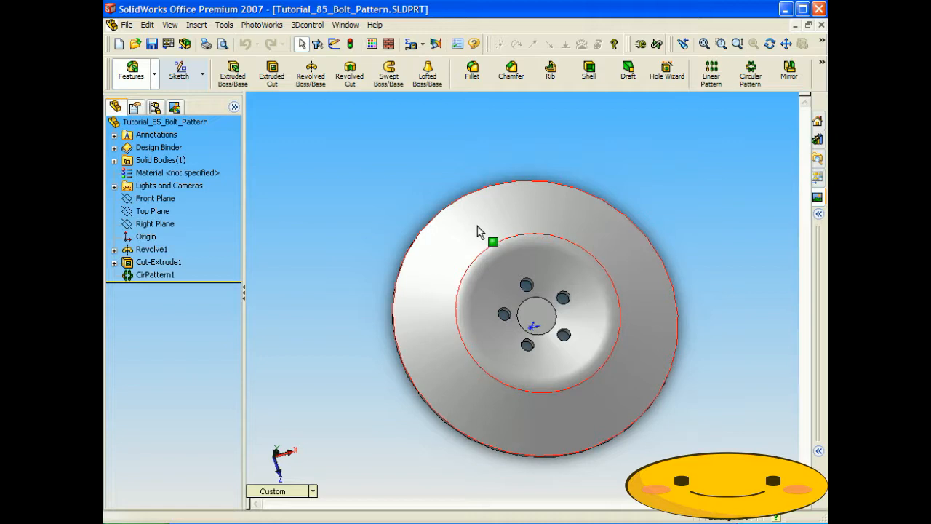
pyautogui.hotkey('ctrl', 'Tab')
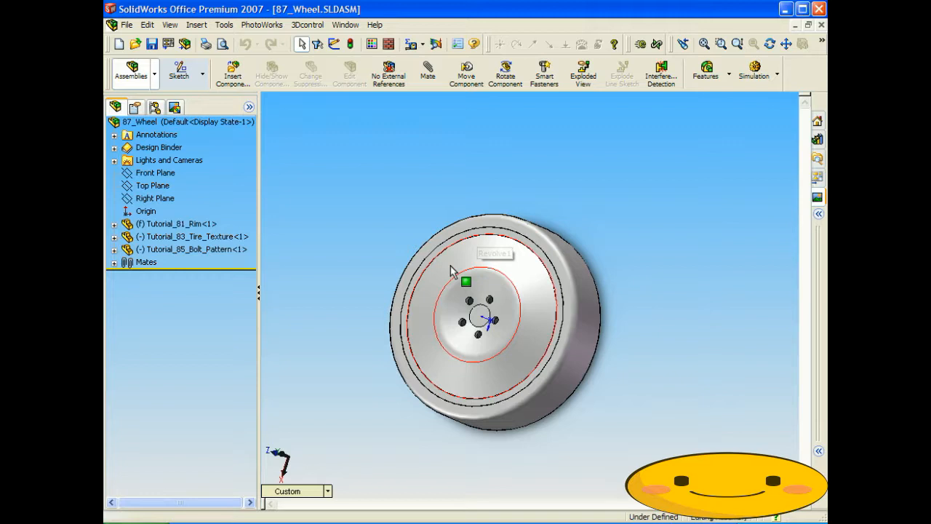
pyautogui.hotkey('ctrl', 'Tab')
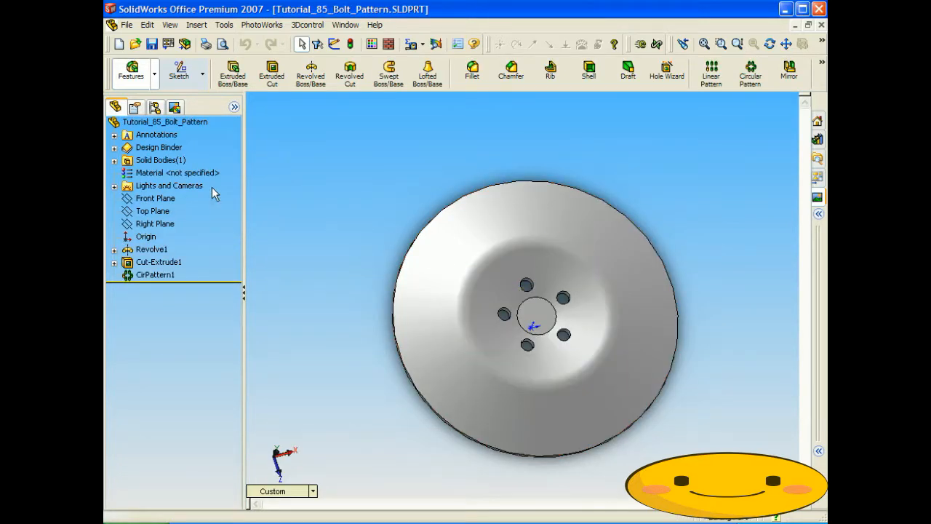
pyautogui.click(153, 211)
pyautogui.click(294, 490)
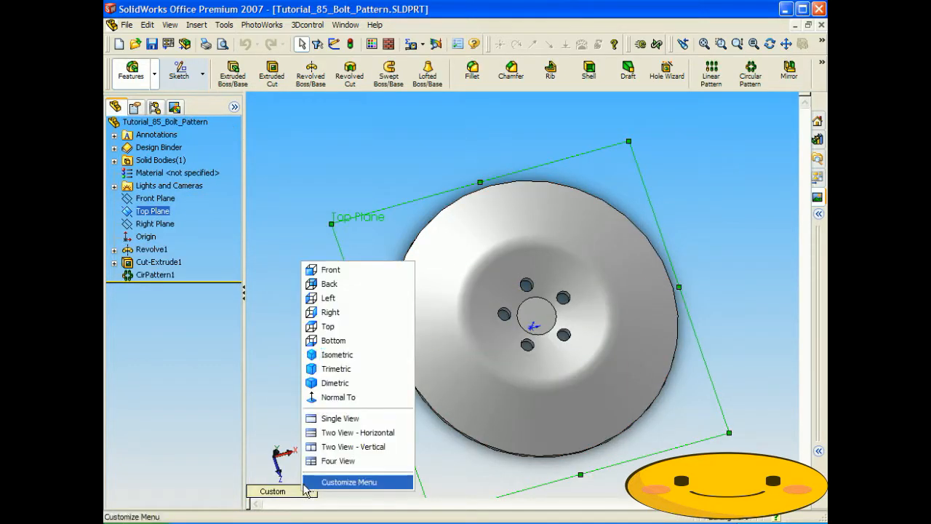
pyautogui.click(325, 325)
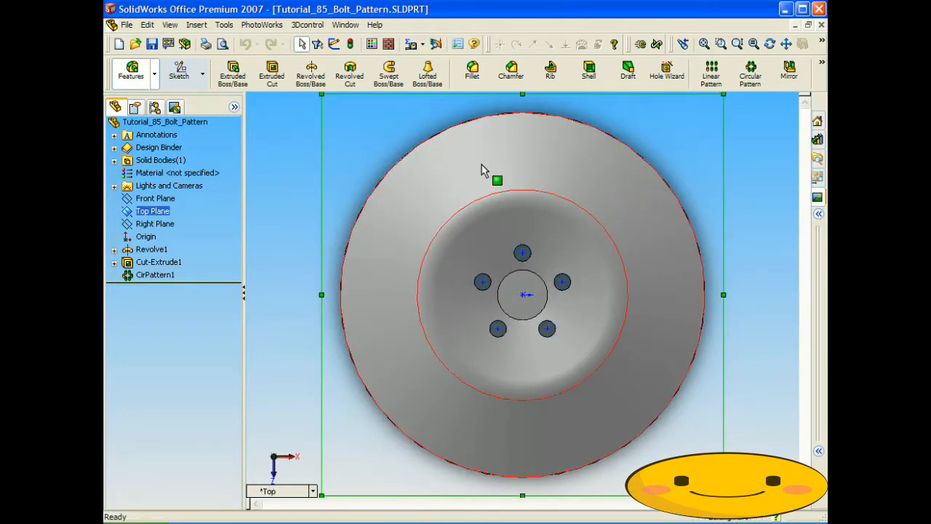
pyautogui.click(183, 71)
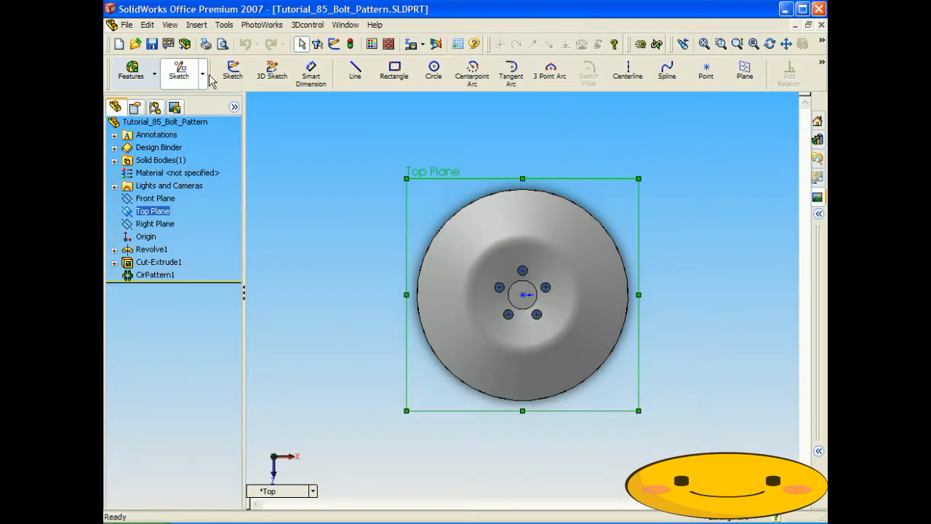
# Sketch two concentric circles centered on the origin, about 674 mm and 315 mm in diameter
pyautogui.click(435, 73)
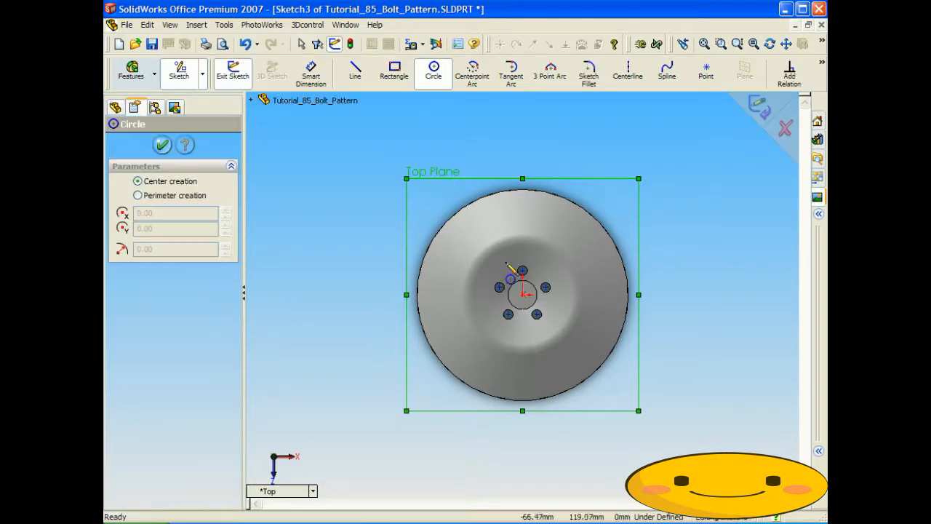
pyautogui.click(523, 294)
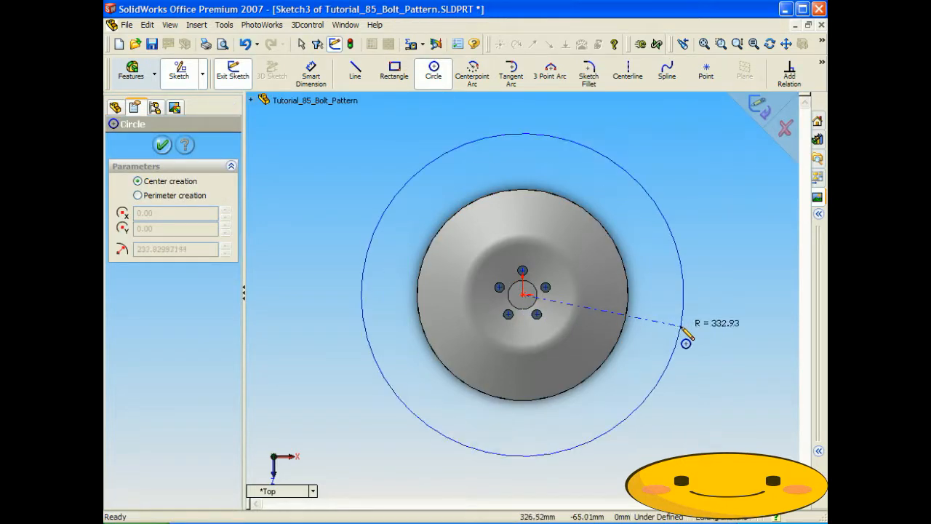
pyautogui.click(687, 313)
pyautogui.click(523, 295)
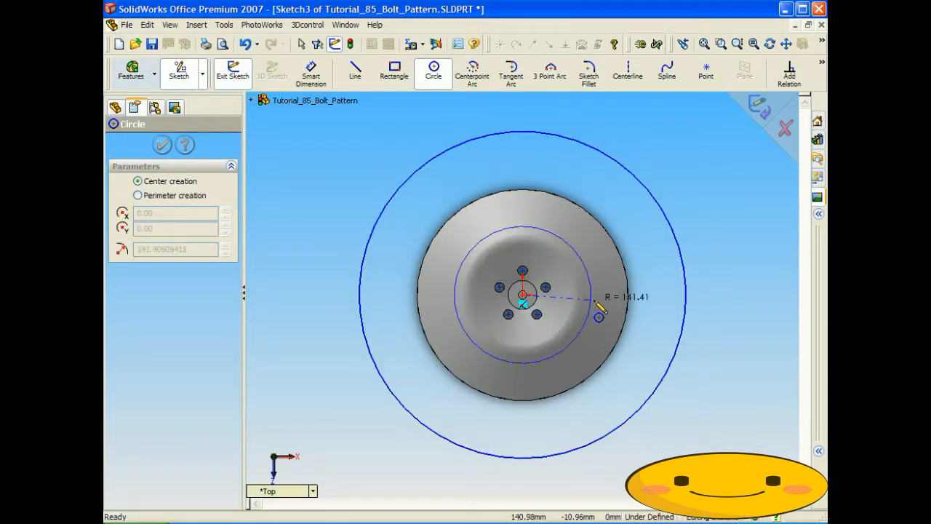
pyautogui.click(597, 312)
# Set the inner circle's diameter to 220 mm and dimension the outer circle's diameter at its drawn size
pyautogui.click(313, 78)
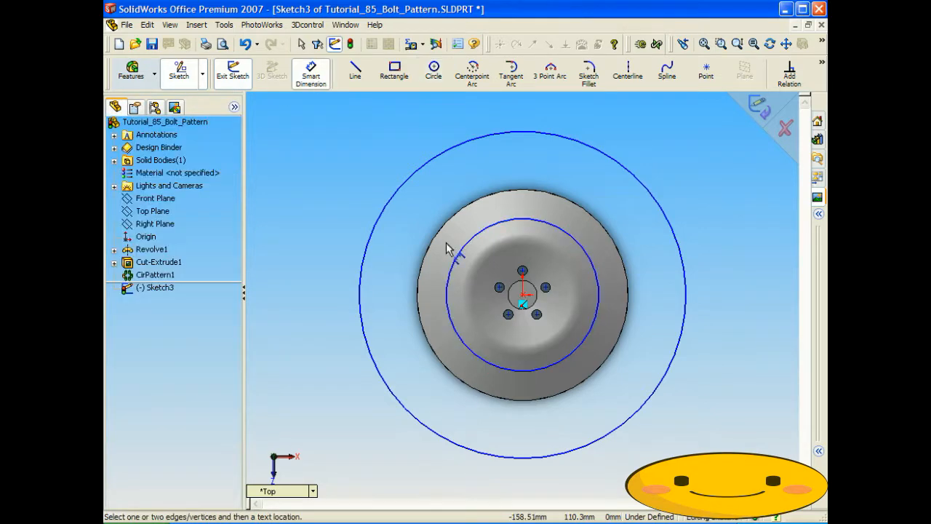
pyautogui.click(460, 263)
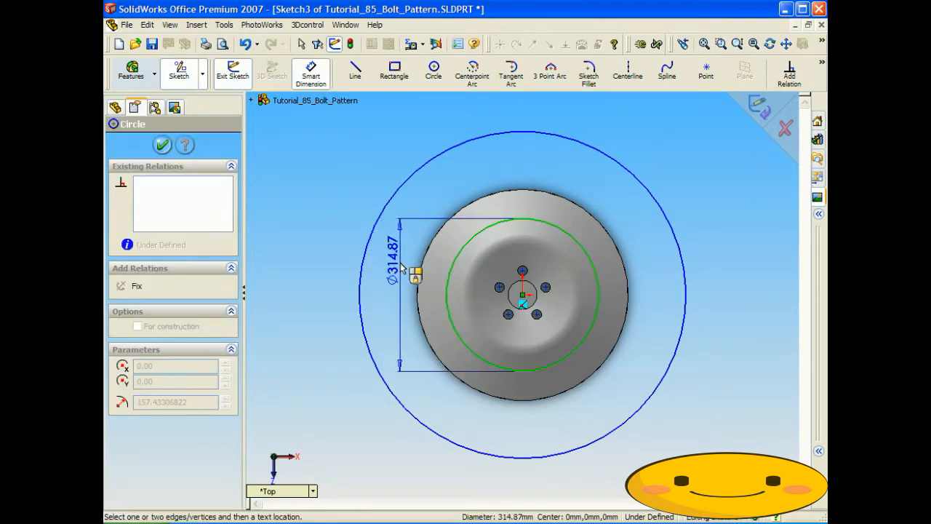
pyautogui.click(396, 268)
pyautogui.write('220')
pyautogui.press('Return')
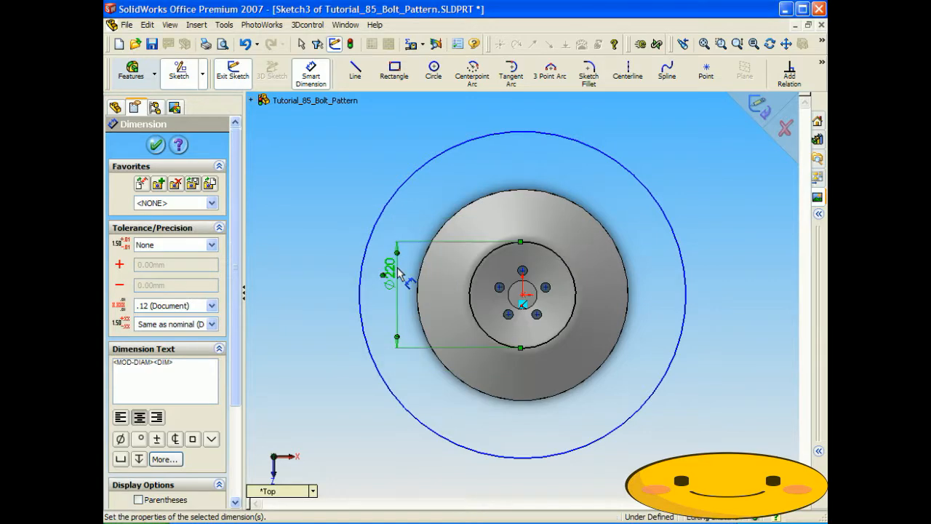
pyautogui.click(357, 279)
pyautogui.click(290, 264)
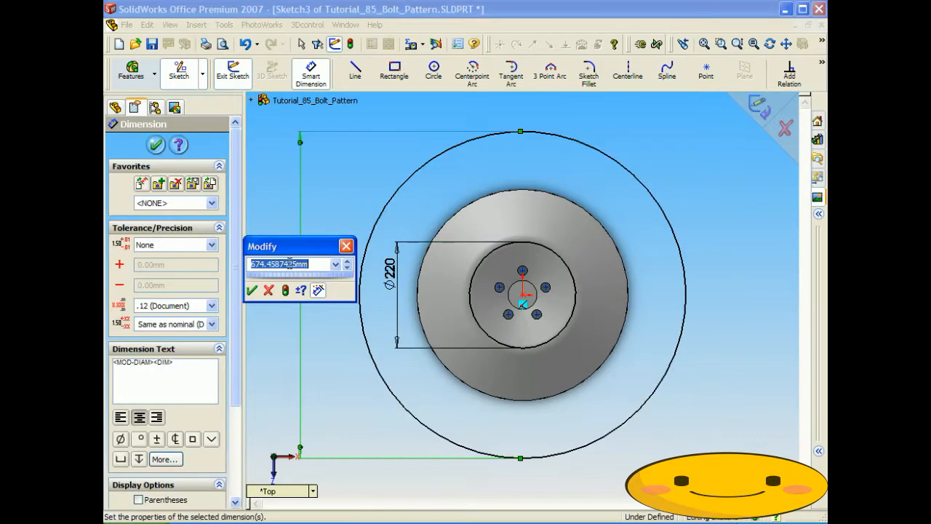
pyautogui.click(252, 292)
# Sketch two separate radial lines in line with the origin, each from the inner to the outer circle on opposite sides of vertical
pyautogui.click(358, 76)
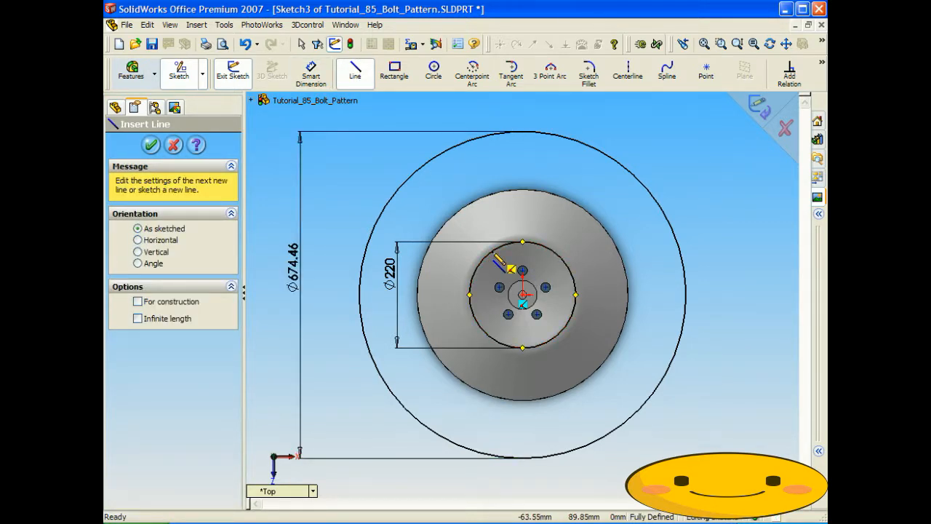
pyautogui.click(495, 254)
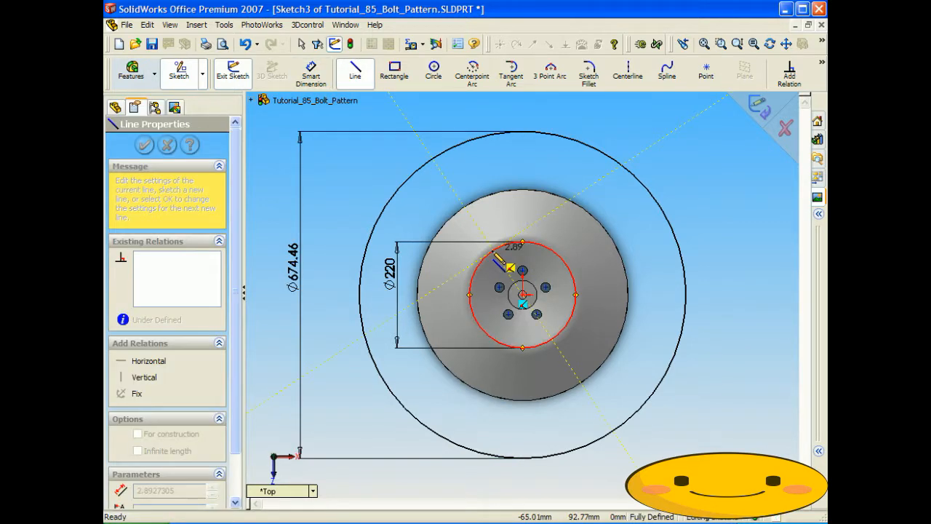
pyautogui.click(432, 158)
pyautogui.rightClick(548, 174)
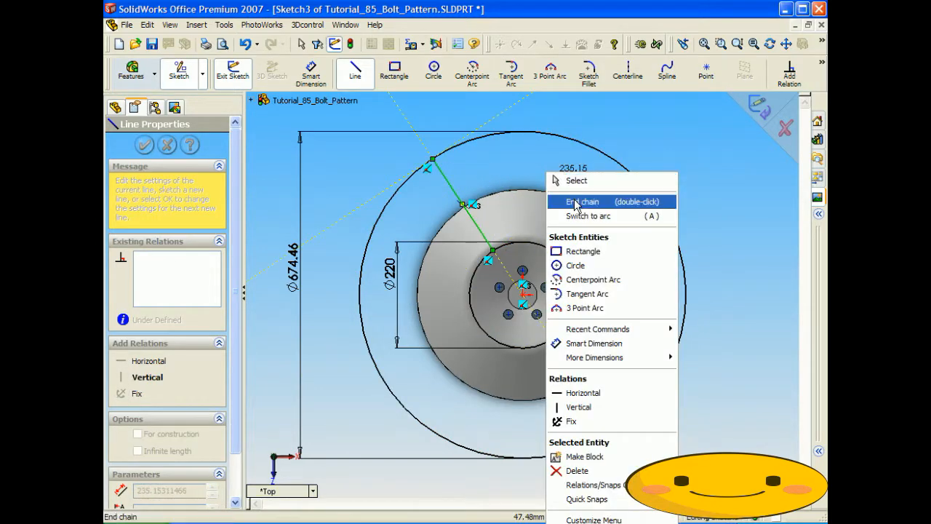
pyautogui.click(576, 203)
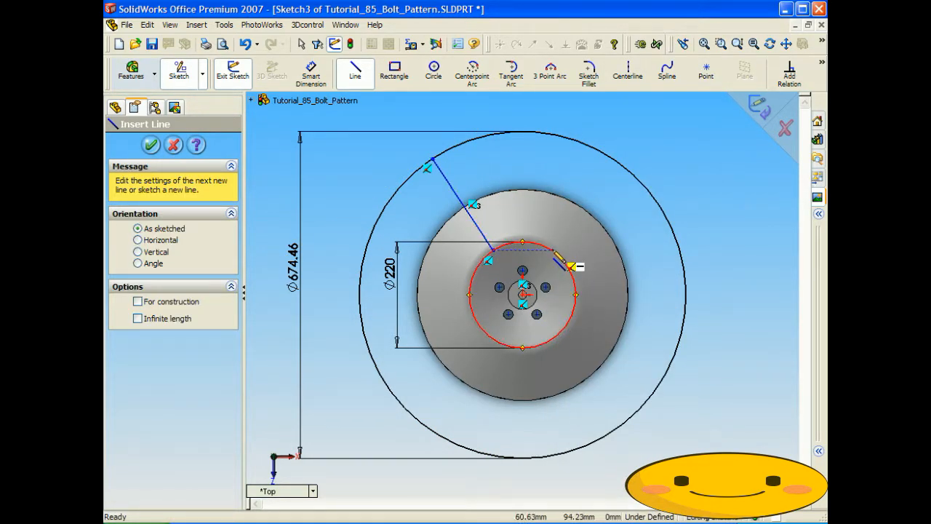
pyautogui.click(554, 252)
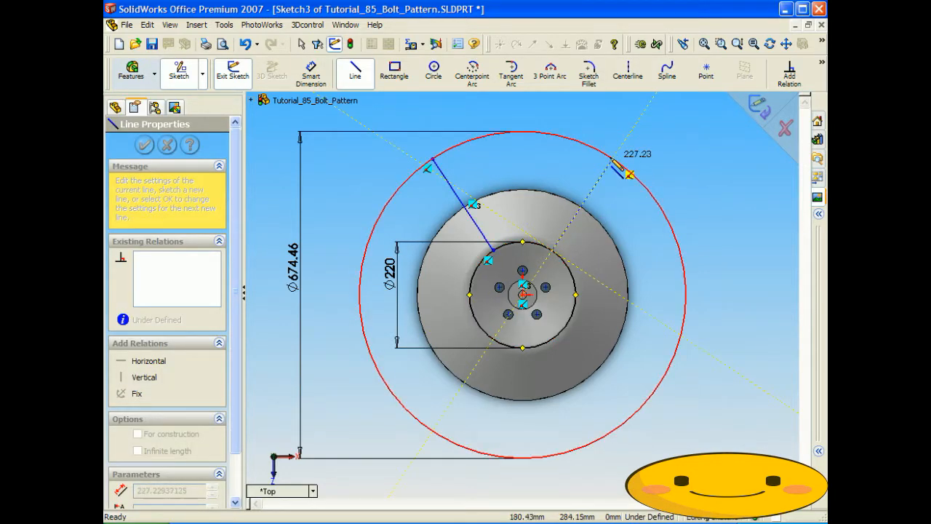
pyautogui.click(613, 159)
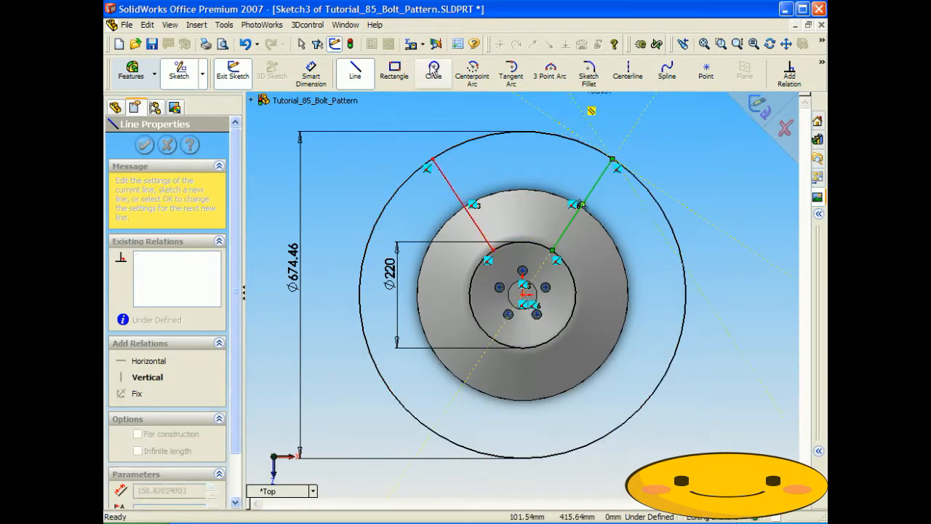
# Set the horizontal distance between the origin and the left radial line's inner endpoint to 30 mm
pyautogui.click(311, 73)
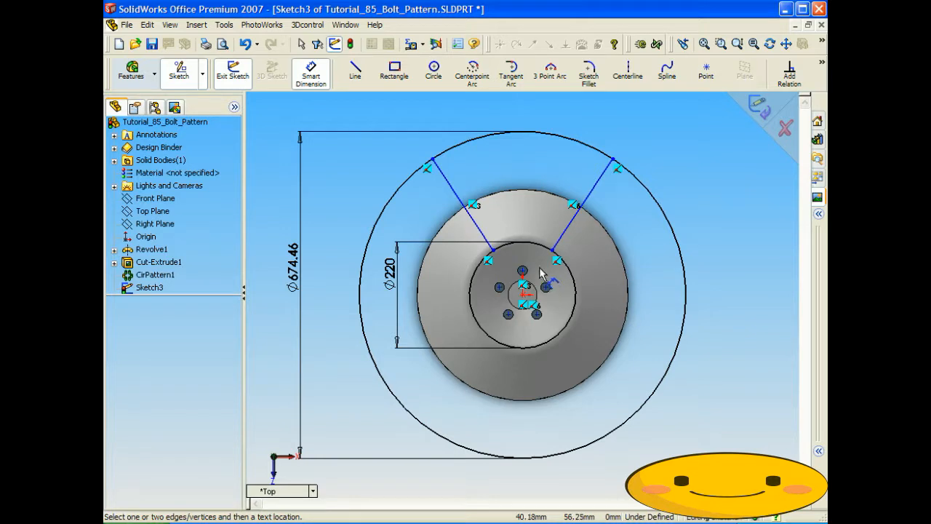
pyautogui.click(493, 251)
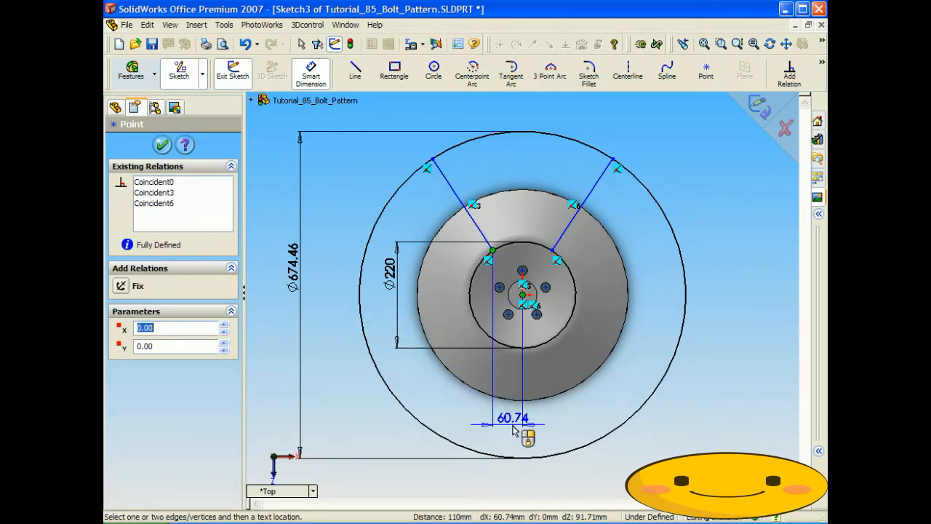
pyautogui.click(523, 431)
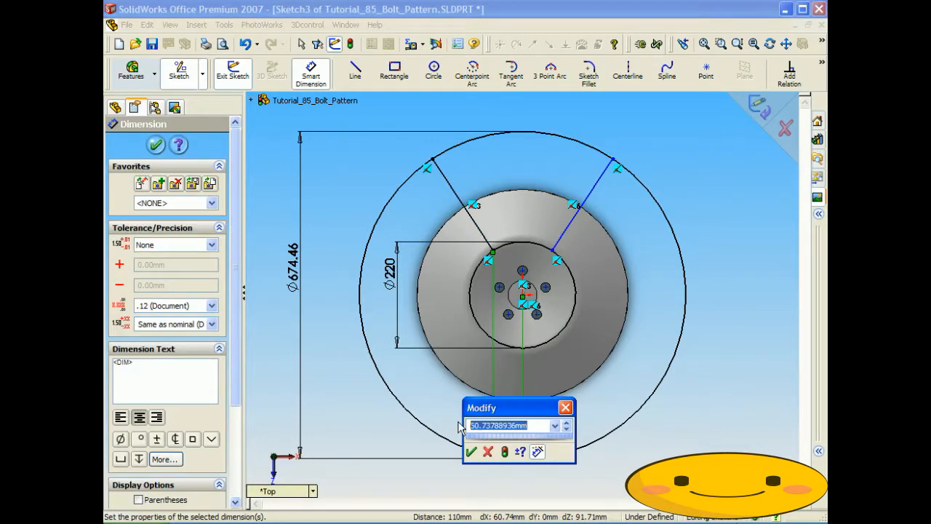
pyautogui.write('30')
pyautogui.press('Return')
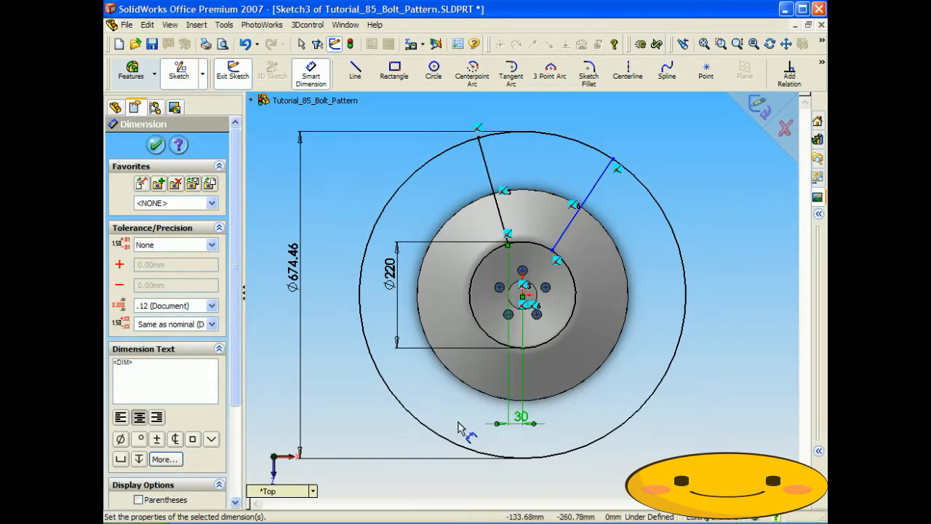
# Set the horizontal distance between the origin and the right radial line's inner endpoint to 30 mm
pyautogui.click(553, 251)
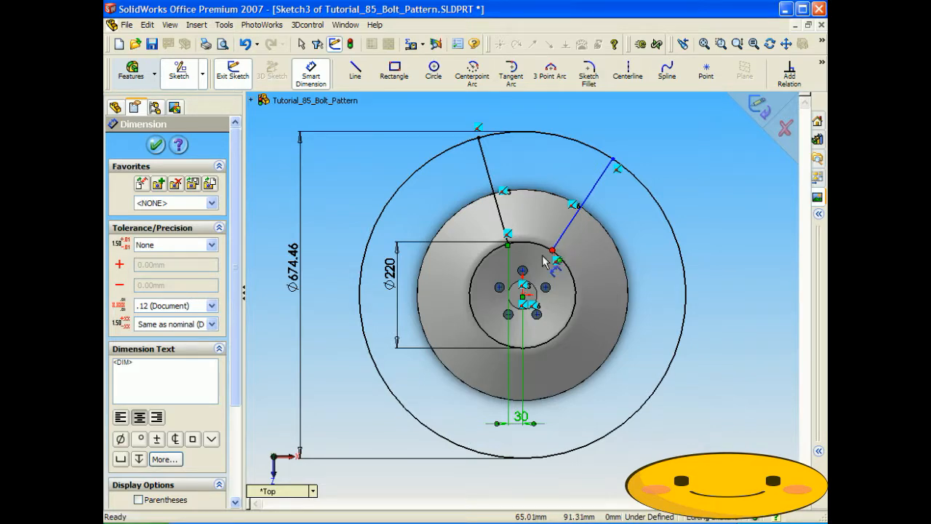
pyautogui.click(523, 296)
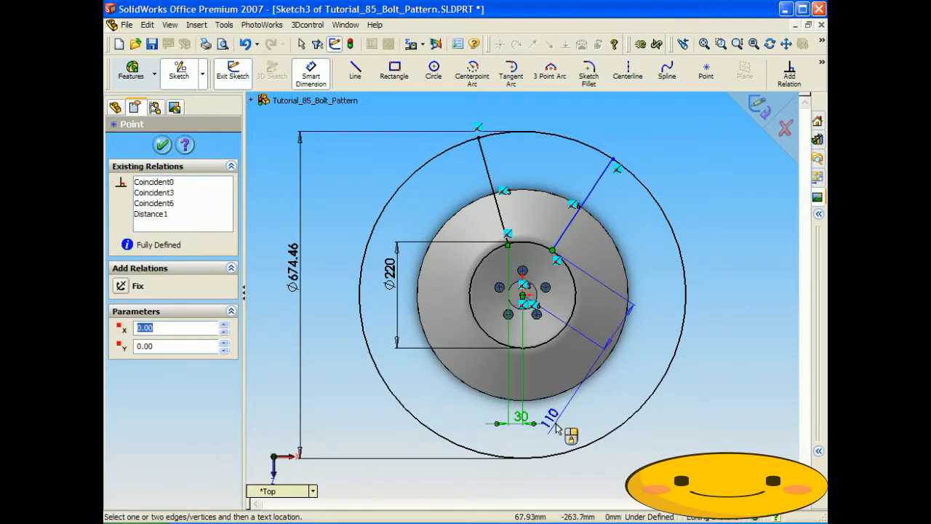
pyautogui.click(546, 426)
pyautogui.write('30')
pyautogui.press('Return')
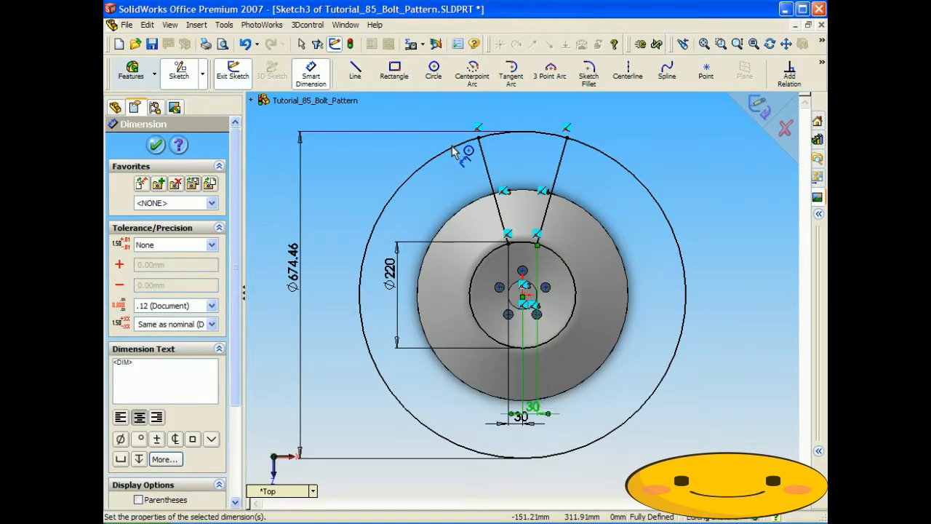
# Add a driven reference dimension for the angle between the two radial lines
pyautogui.click(488, 170)
pyautogui.click(556, 173)
pyautogui.click(526, 156)
pyautogui.click(548, 264)
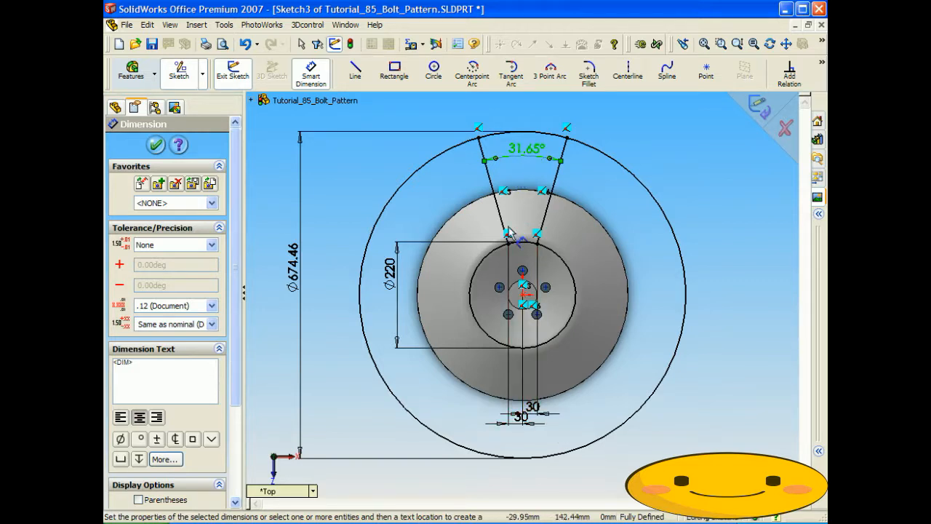
pyautogui.click(510, 173)
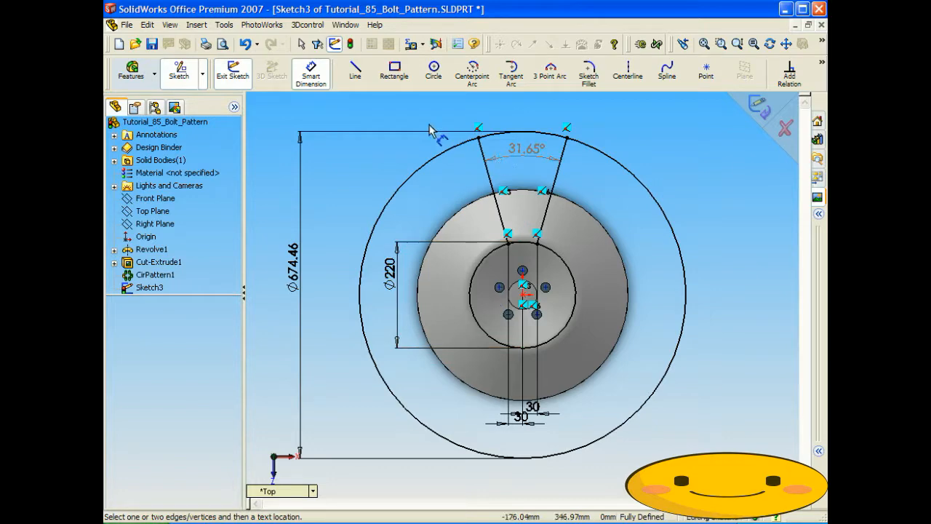
# Connect the outer ends and the inner ends of the two radial lines with 3 Point Arcs along the outer and inner circles
pyautogui.click(550, 70)
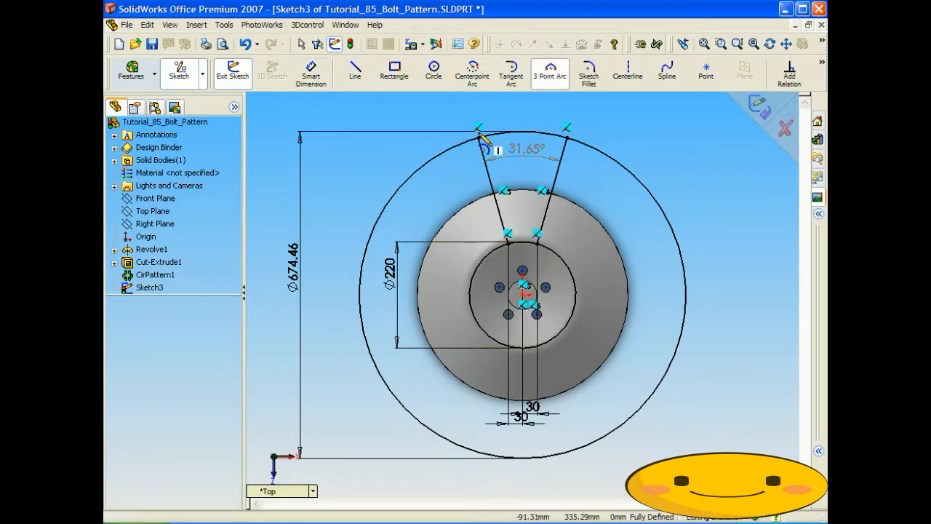
pyautogui.click(478, 138)
pyautogui.click(568, 138)
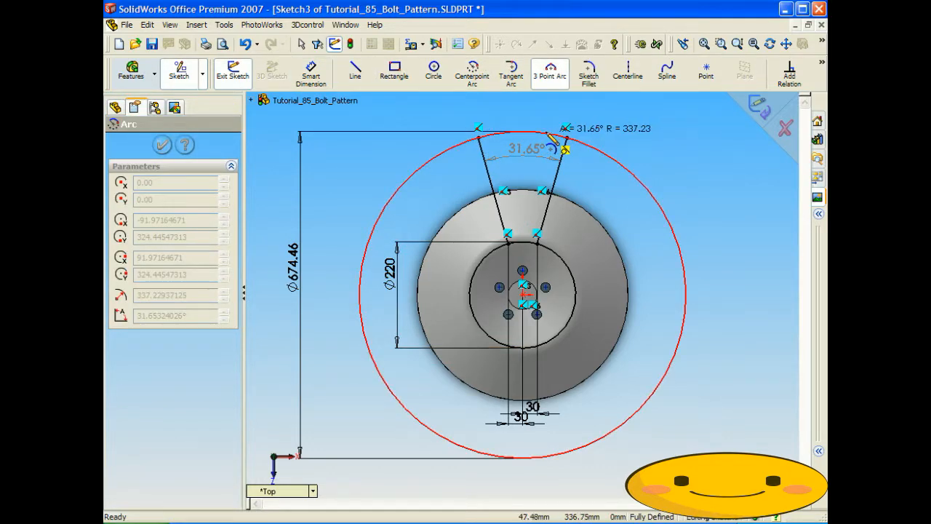
pyautogui.click(556, 133)
pyautogui.click(508, 243)
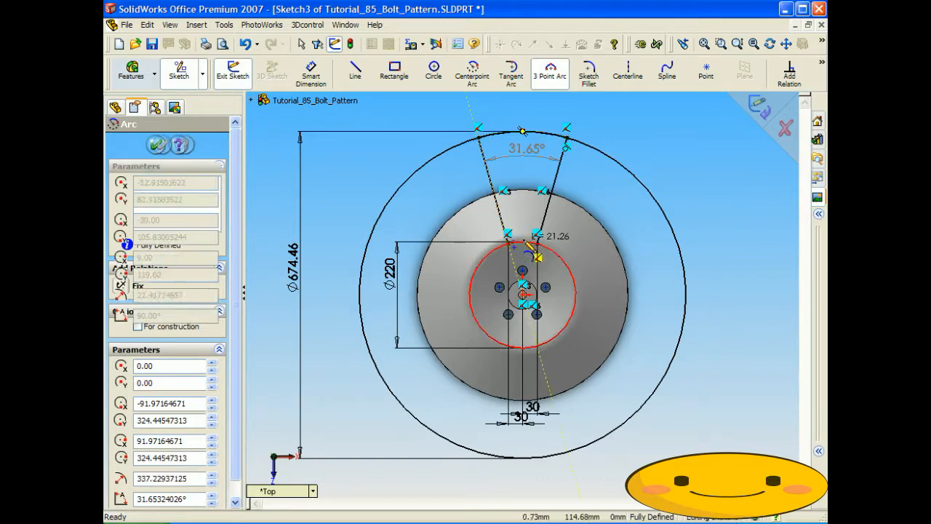
pyautogui.click(537, 244)
pyautogui.click(529, 242)
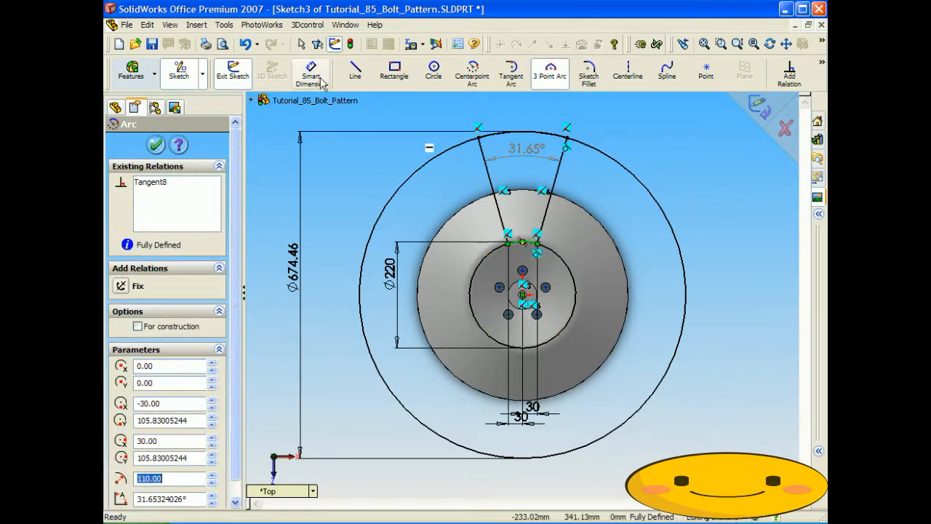
# Delete the outer and inner construction circles from the sketch, leaving the closed sector profile
pyautogui.click(301, 44)
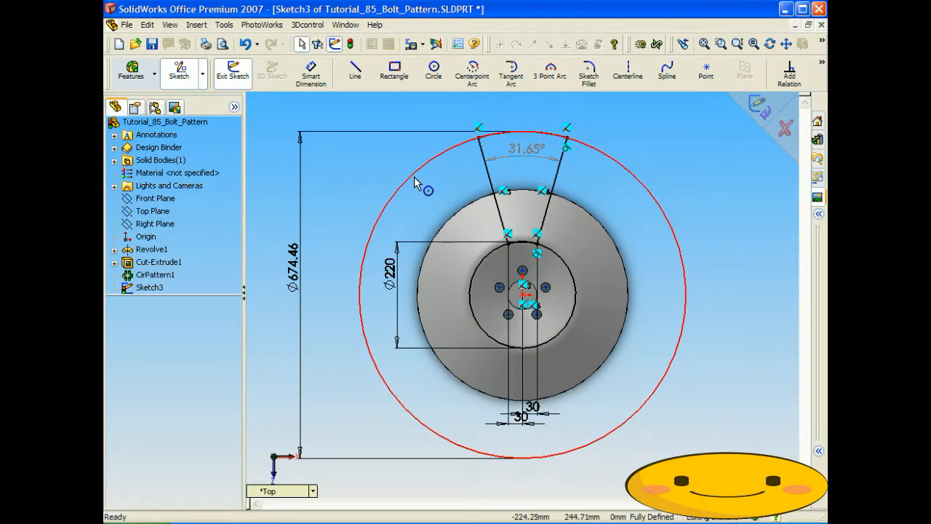
pyautogui.click(414, 176)
pyautogui.press('Delete')
pyautogui.click(393, 288)
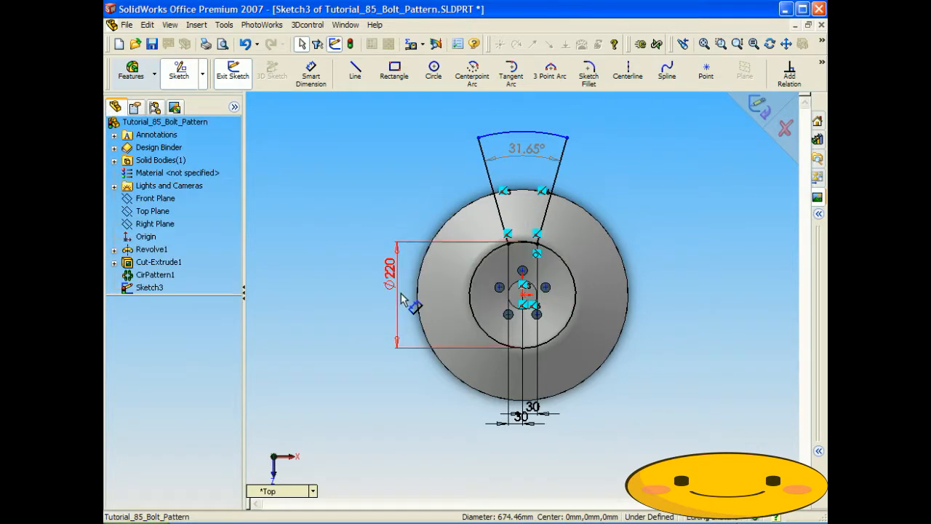
pyautogui.click(471, 289)
pyautogui.press('Delete')
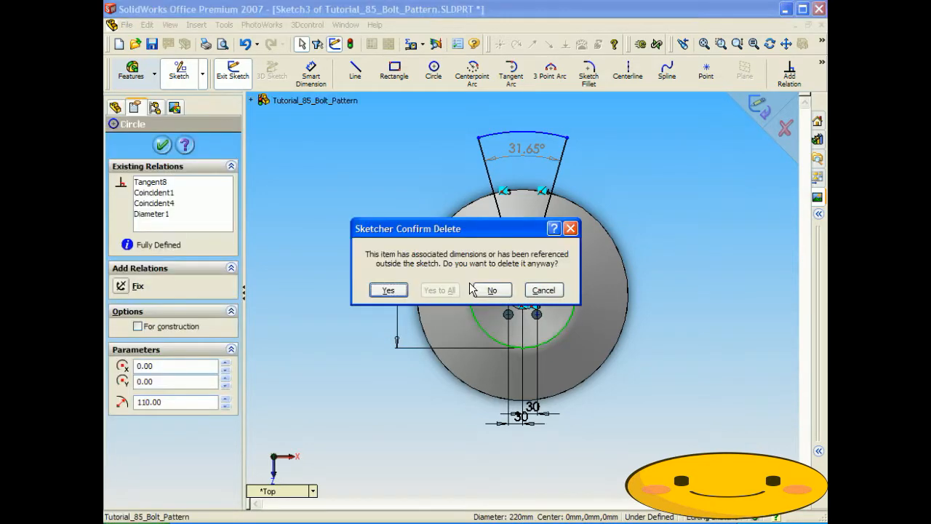
pyautogui.click(389, 291)
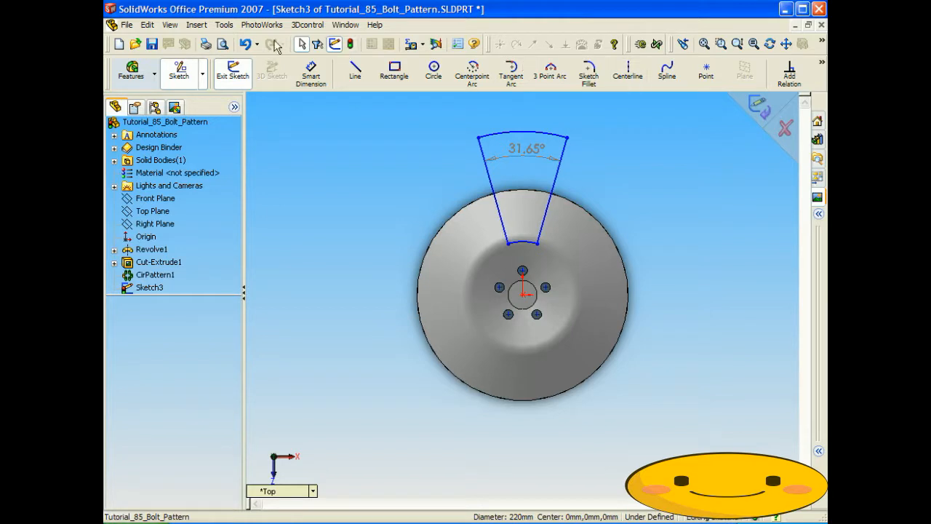
# Cut the sector profile through the wheel dish with a Mid Plane extruded cut 220 mm deep
pyautogui.click(132, 71)
pyautogui.click(272, 73)
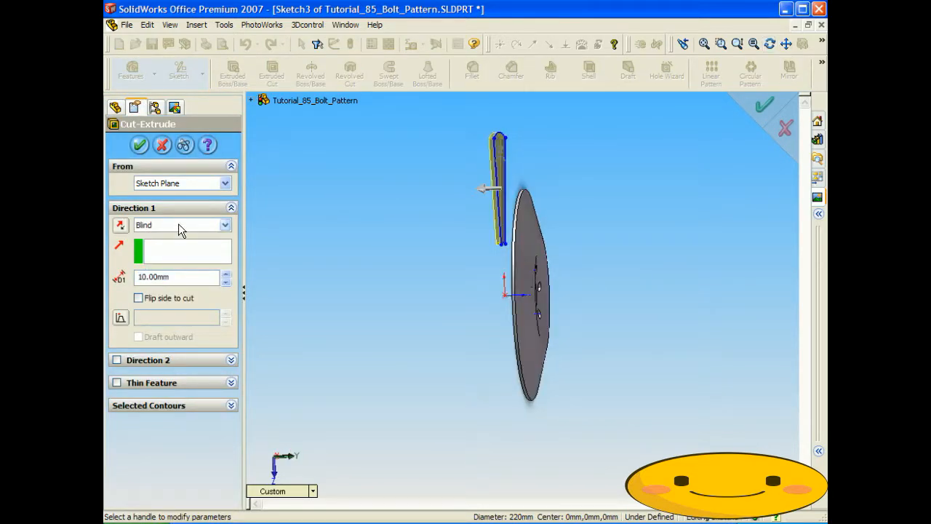
pyautogui.click(180, 229)
pyautogui.click(180, 310)
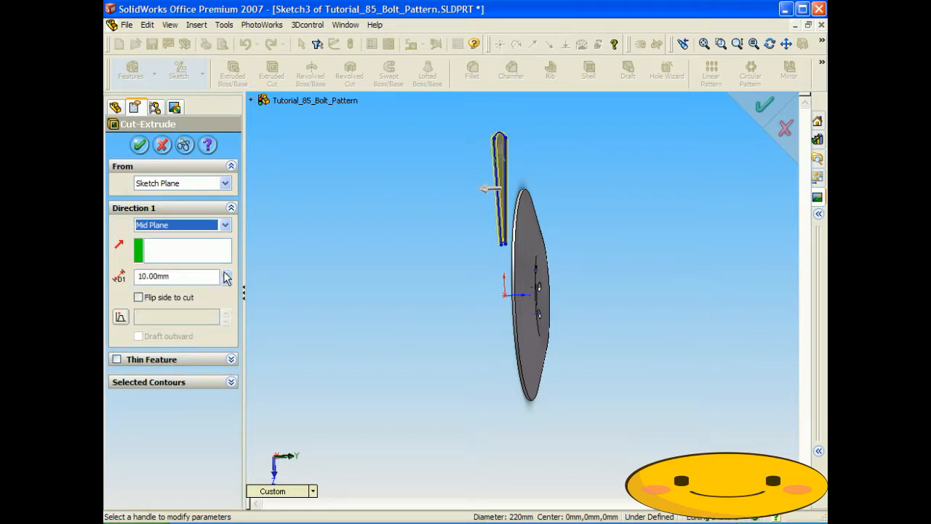
pyautogui.click(226, 273)
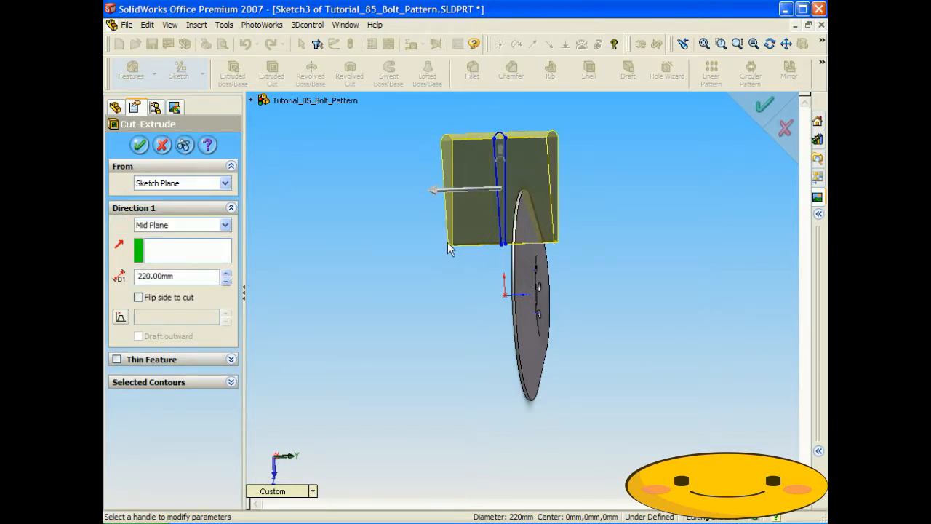
pyautogui.click(137, 145)
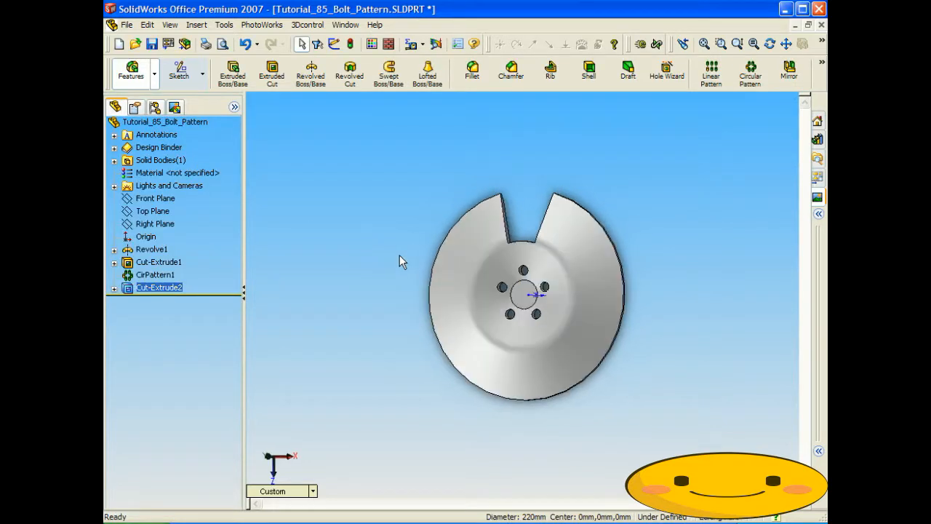
# Circular-pattern the sector cut about the wheel's central axis with 6 instances spaced 60 degrees apart
pyautogui.click(750, 73)
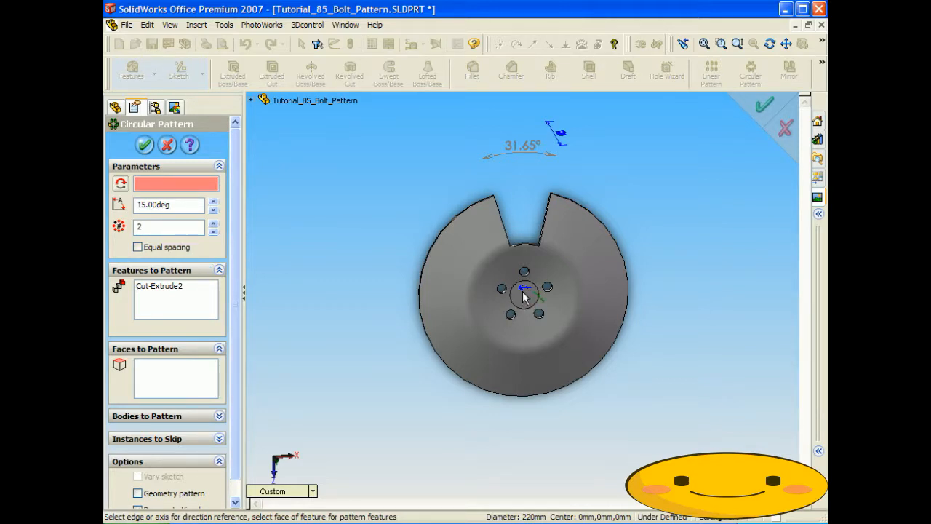
pyautogui.moveTo(564, 302); pyautogui.dragTo(580, 274, button='middle')
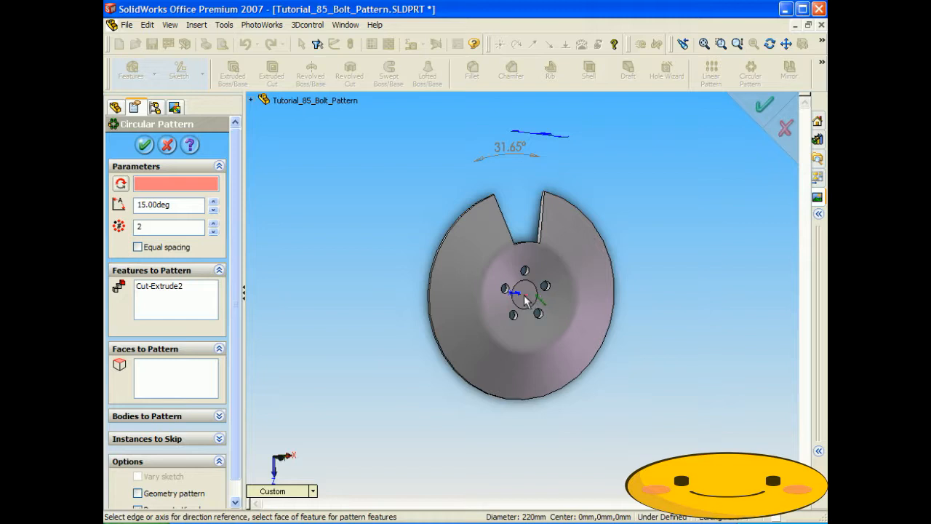
pyautogui.click(524, 294)
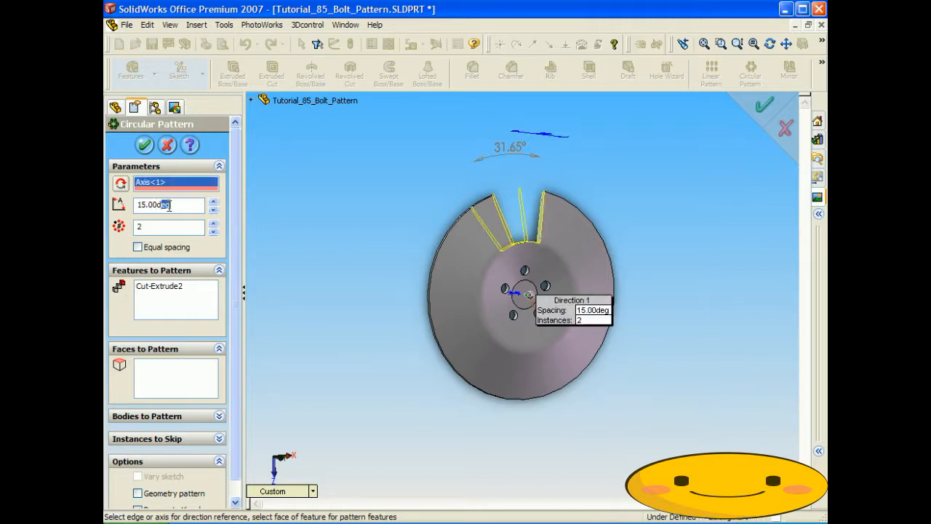
pyautogui.write('60')
pyautogui.press('Tab')
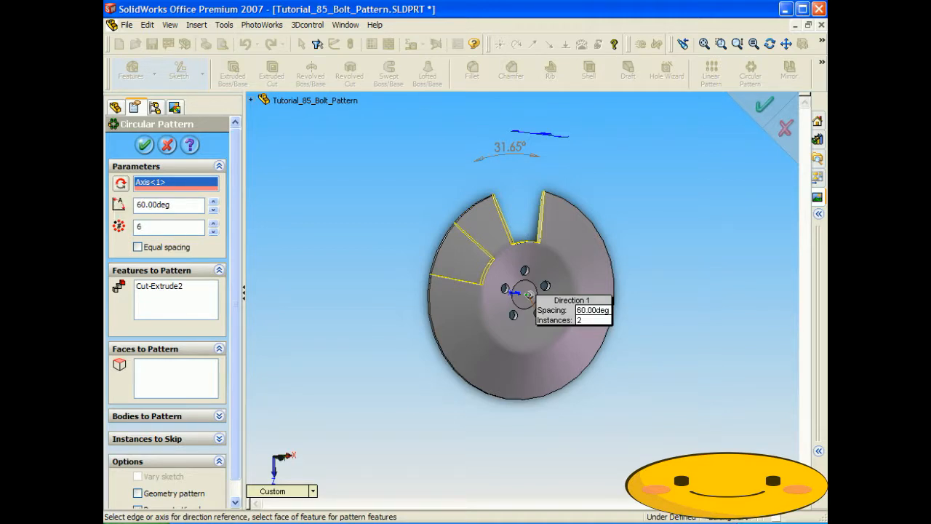
pyautogui.click(185, 208)
pyautogui.moveTo(429, 268)
pyautogui.mouseDown(button='middle')
pyautogui.moveTo(402, 257)
pyautogui.moveTo(430, 258)
pyautogui.mouseUp(button='middle')
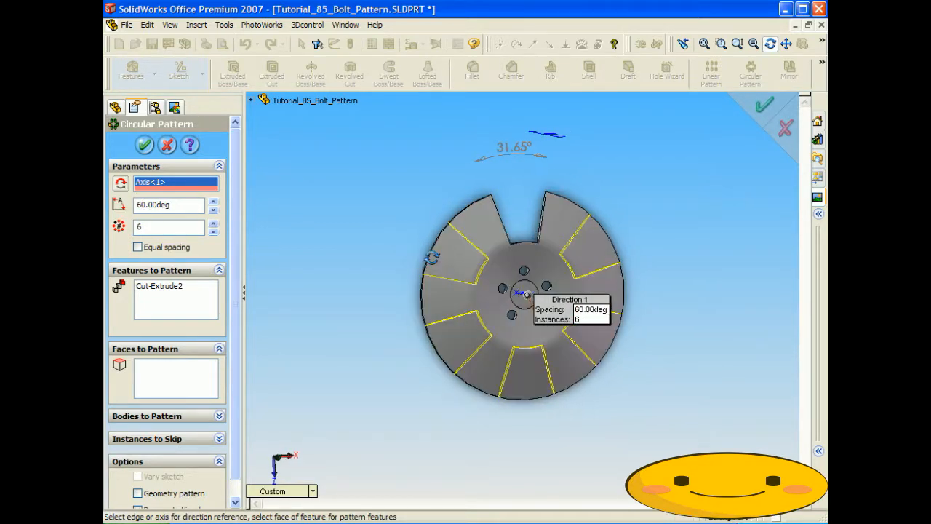
pyautogui.click(142, 145)
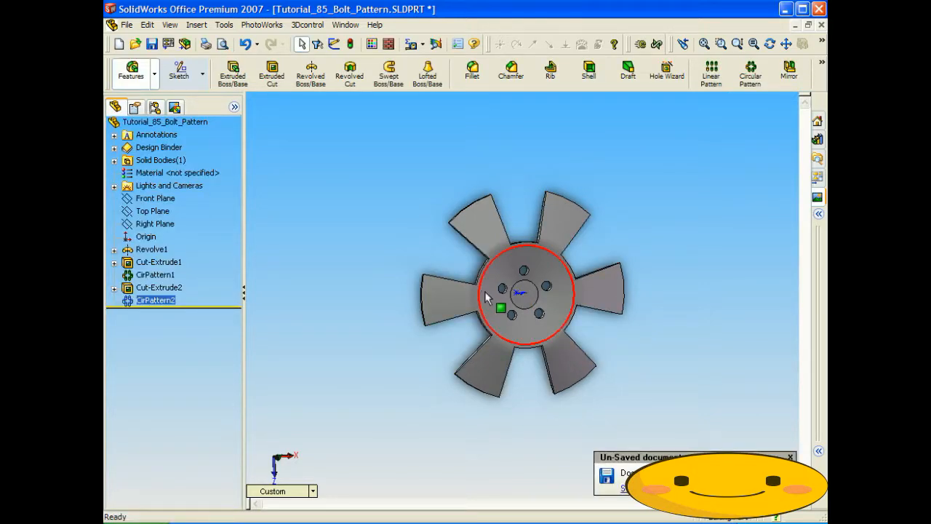
# Orient the wheel to the Top view and select the Top Plane
pyautogui.moveTo(678, 332)
pyautogui.mouseDown(button='middle')
pyautogui.moveTo(588, 325)
pyautogui.moveTo(662, 333)
pyautogui.mouseUp(button='middle')
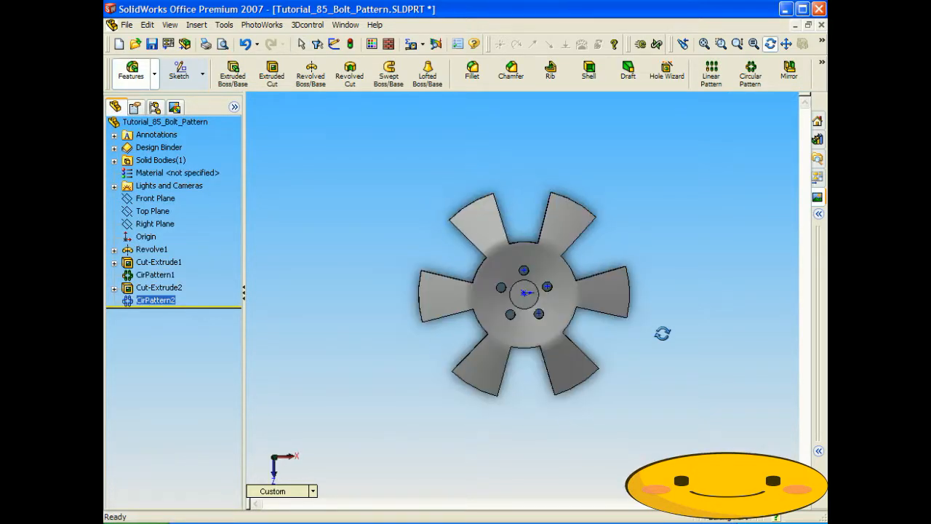
pyautogui.moveTo(645, 356); pyautogui.dragTo(620, 347, button='middle')
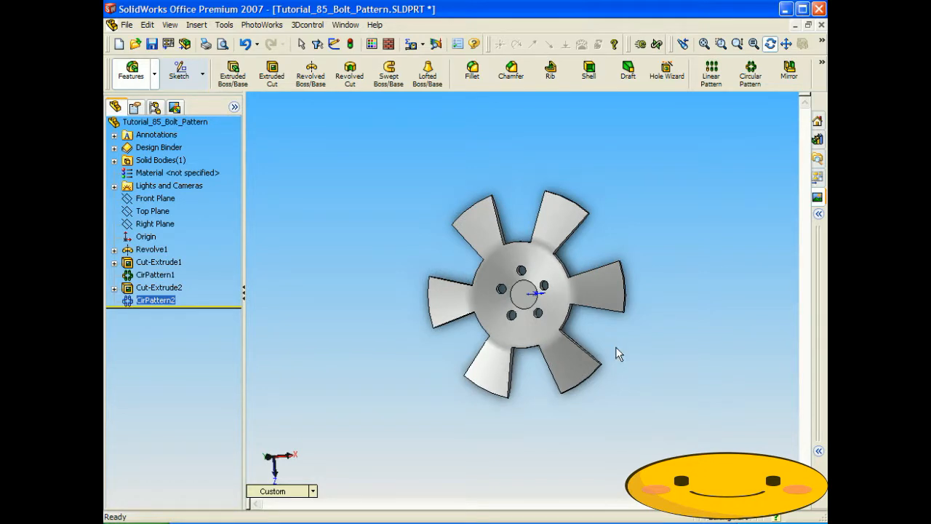
pyautogui.moveTo(436, 261); pyautogui.dragTo(466, 256, button='middle')
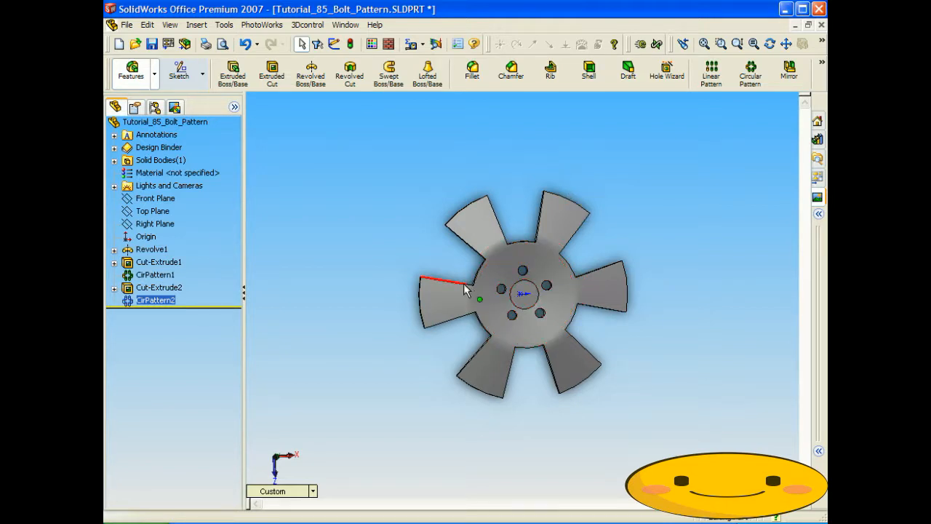
pyautogui.click(306, 493)
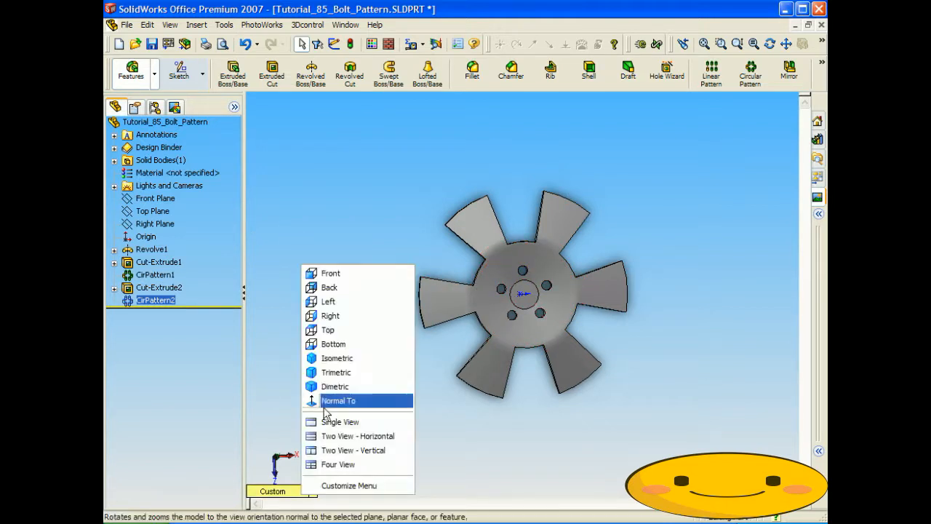
pyautogui.click(335, 328)
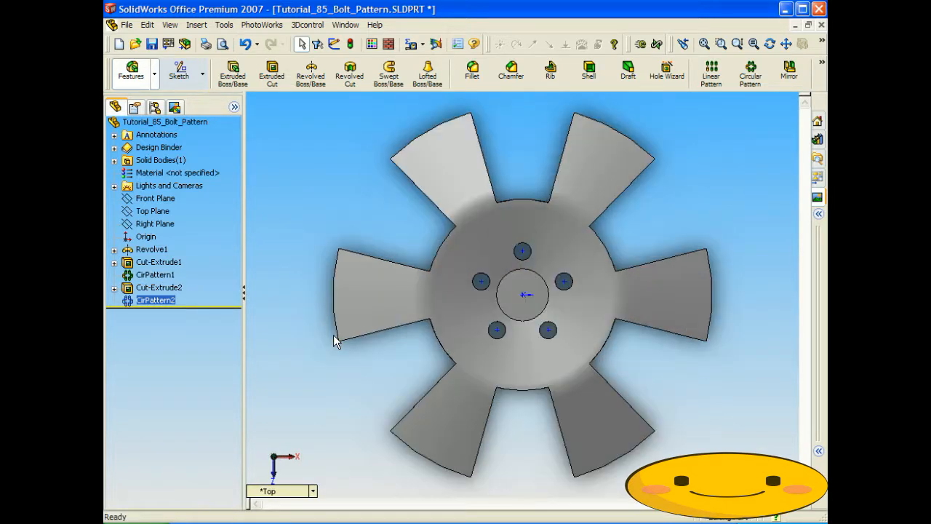
pyautogui.click(153, 211)
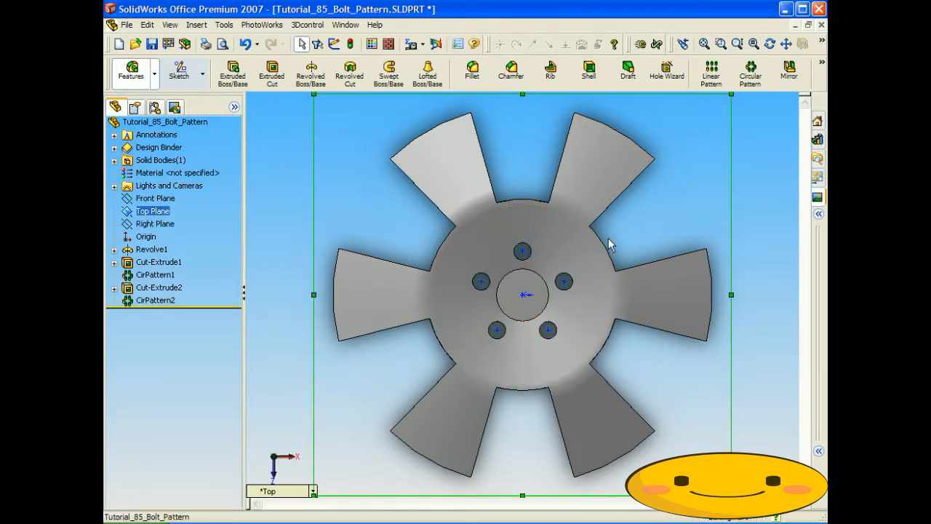
# On the Top Plane, sketch a rectangle from the +X spoke's upper inner corner to beyond the spoke's outer end
pyautogui.click(179, 70)
pyautogui.click(355, 73)
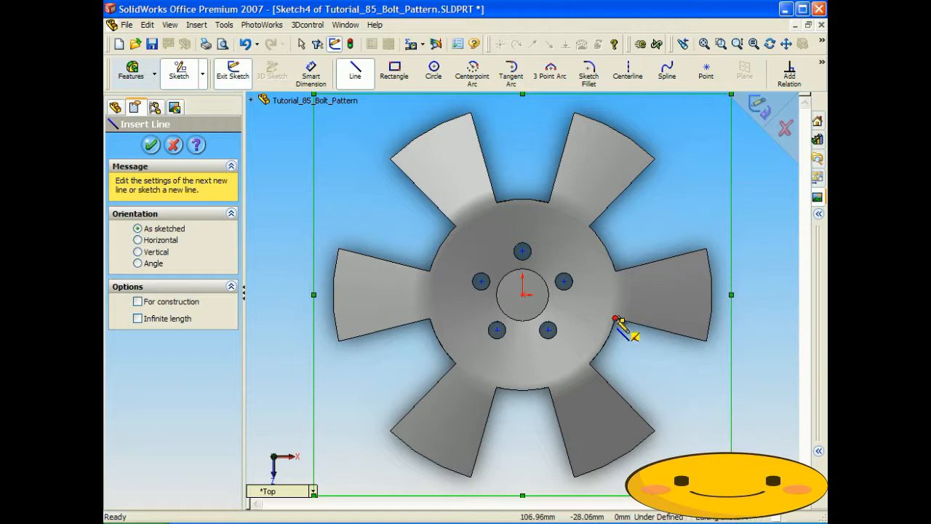
pyautogui.click(402, 78)
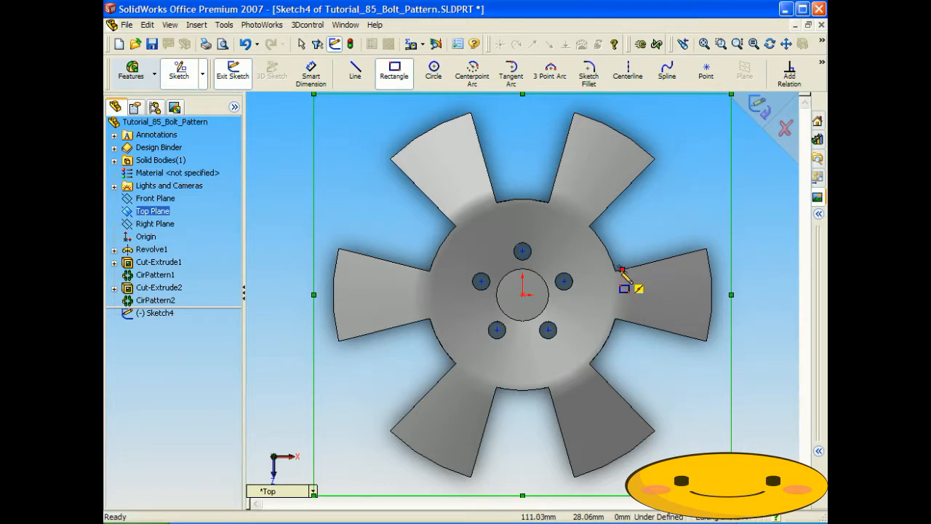
pyautogui.scroll(-5, 619, 275)
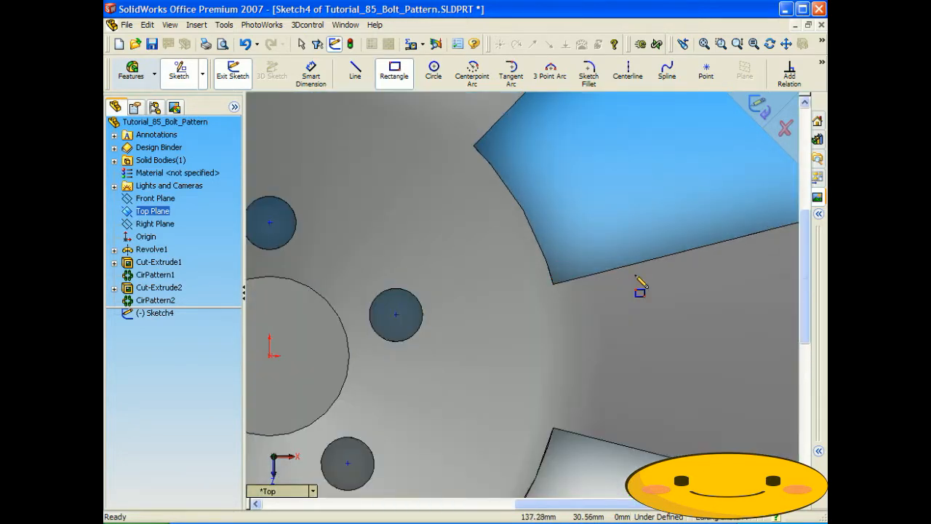
pyautogui.click(494, 294)
pyautogui.scroll(5, 560, 233)
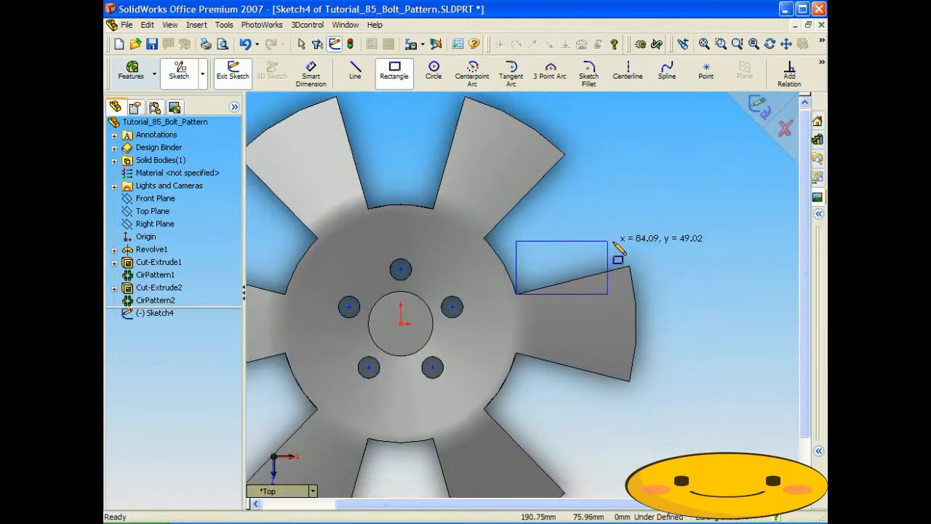
pyautogui.click(647, 245)
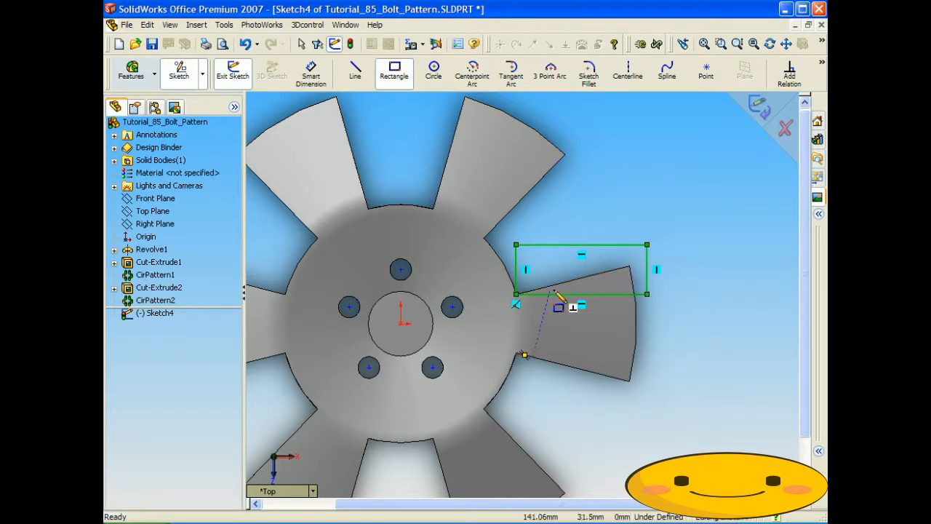
# Sketch a second rectangle from the same spoke's lower inner corner, ending in line with the first rectangle's outer side
pyautogui.scroll(-3, 626, 285)
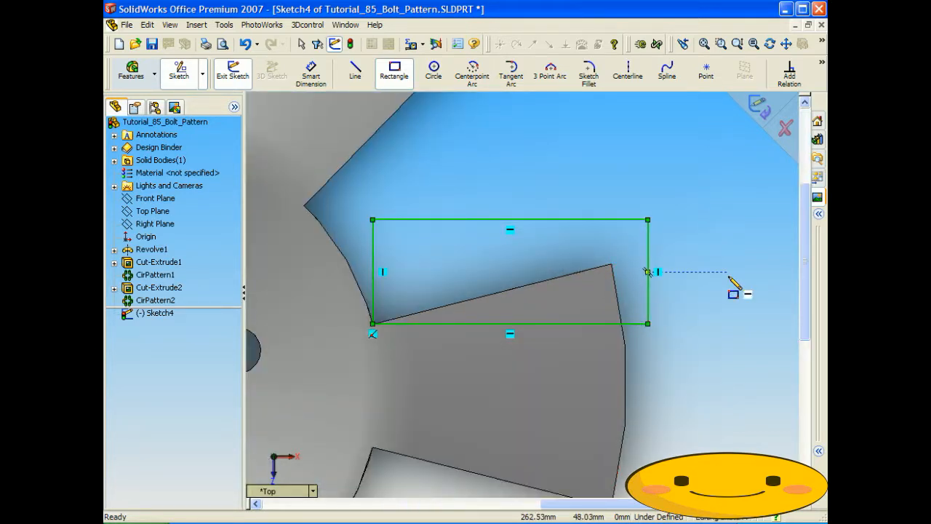
pyautogui.scroll(2, 402, 412)
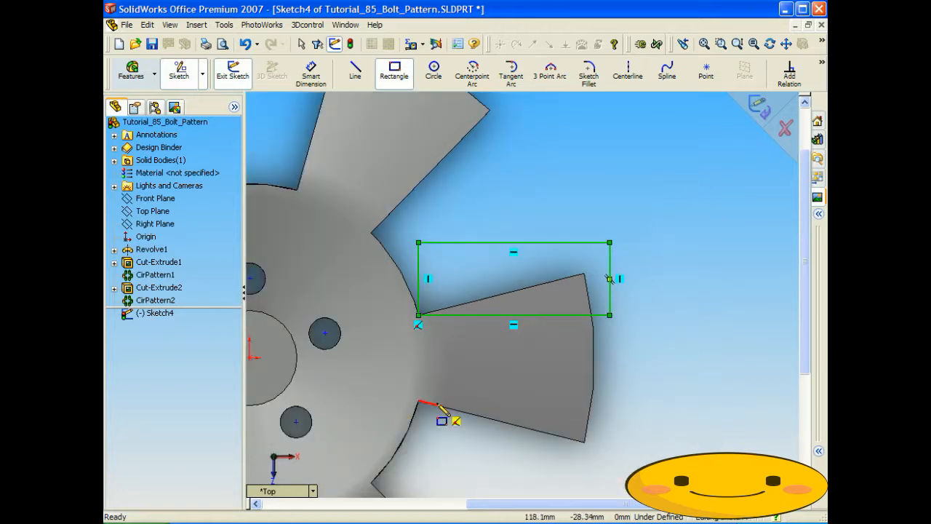
pyautogui.click(418, 401)
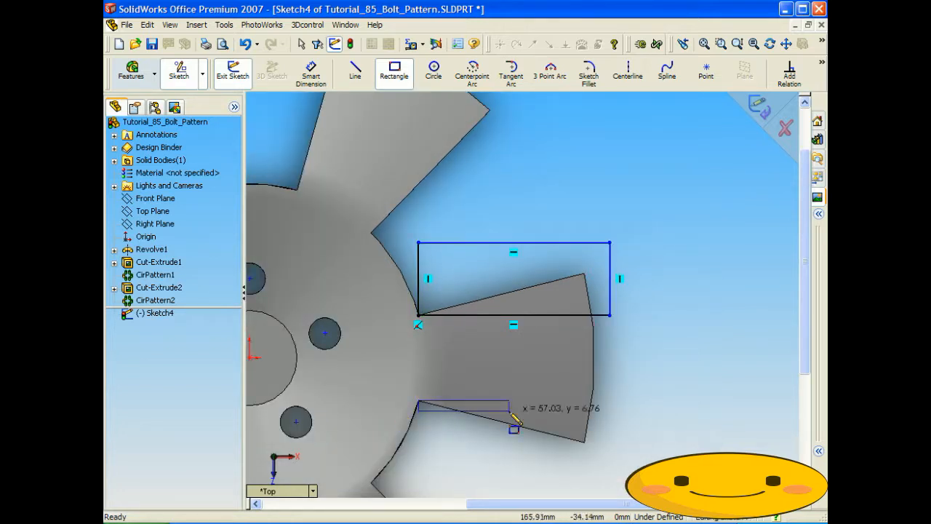
pyautogui.click(610, 468)
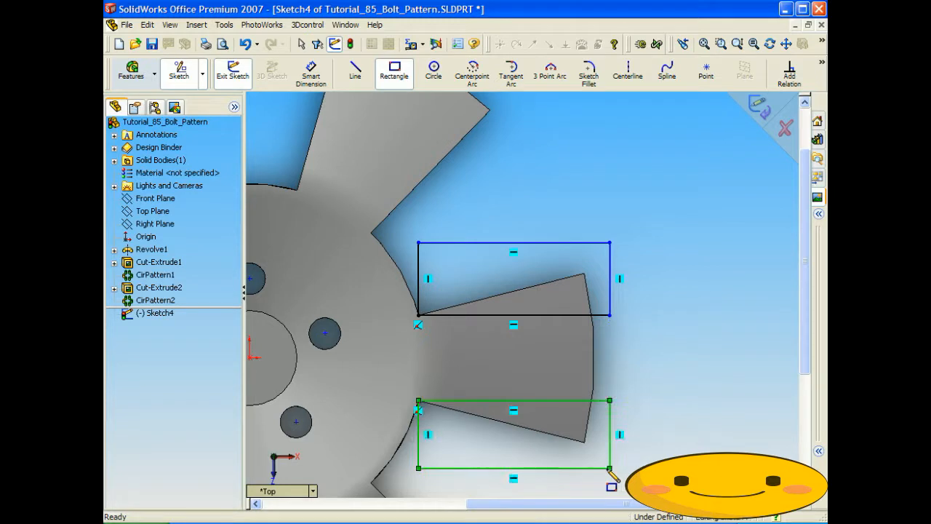
# Cut both rectangles out of the spoke with a 220 mm Mid Plane extruded cut
pyautogui.click(139, 76)
pyautogui.click(271, 73)
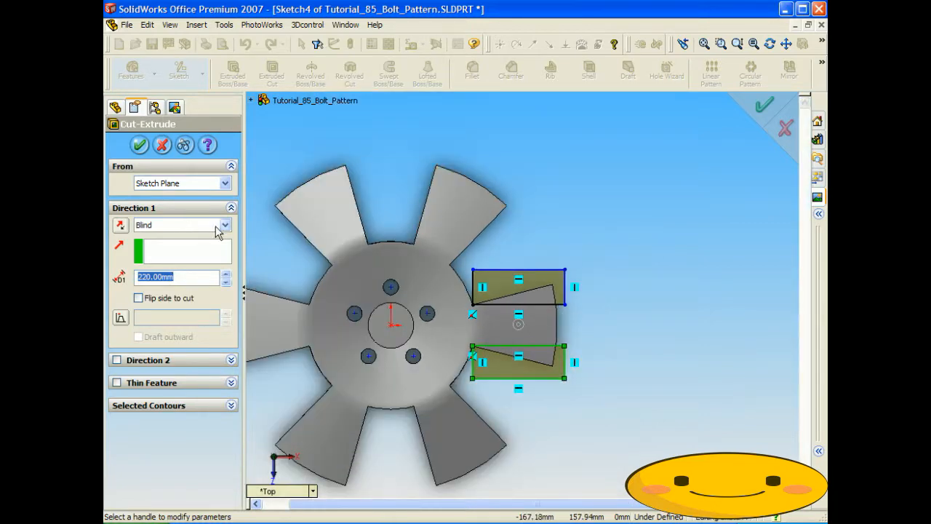
pyautogui.click(222, 226)
pyautogui.click(188, 302)
pyautogui.moveTo(291, 284); pyautogui.dragTo(417, 300, button='middle')
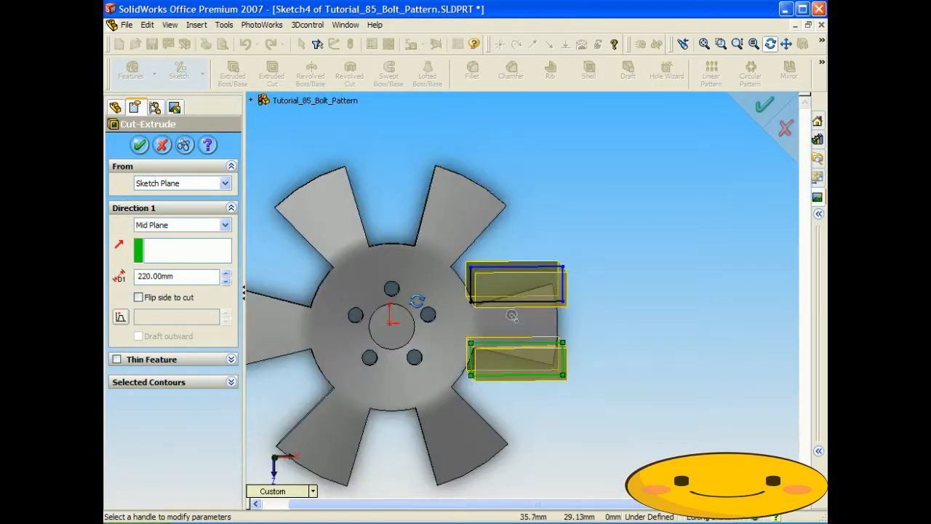
pyautogui.click(140, 145)
pyautogui.moveTo(541, 283)
pyautogui.mouseDown(button='middle')
pyautogui.moveTo(562, 234)
pyautogui.moveTo(524, 276)
pyautogui.moveTo(592, 283)
pyautogui.moveTo(556, 285)
pyautogui.mouseUp(button='middle')
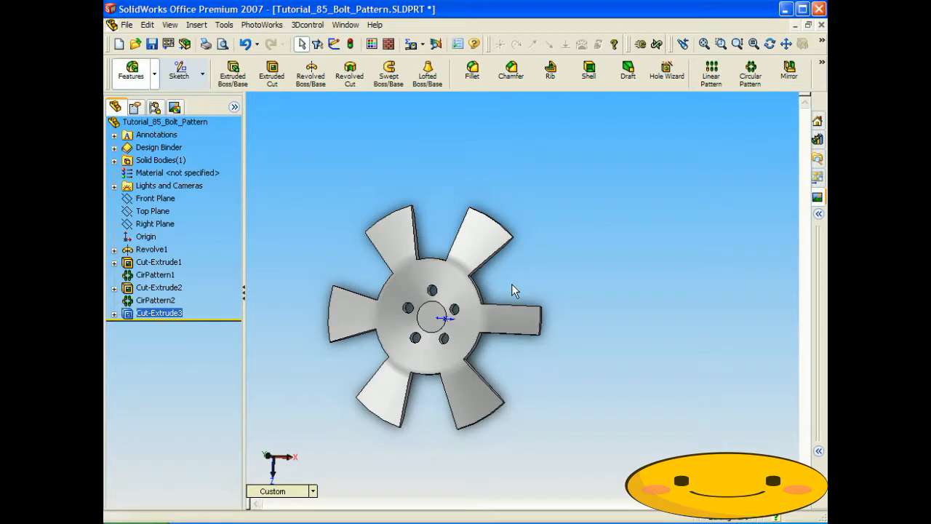
# Pattern the spoke cut circularly around the hub's central axis with 60° spacing and 6 instances
pyautogui.click(750, 73)
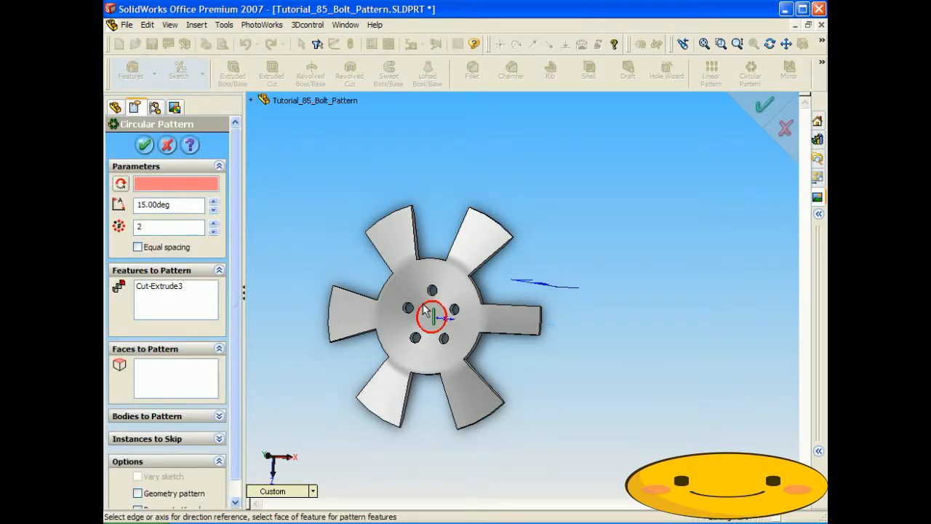
pyautogui.click(429, 317)
pyautogui.moveTo(182, 204); pyautogui.dragTo(107, 208)
pyautogui.write('60')
pyautogui.press('Tab')
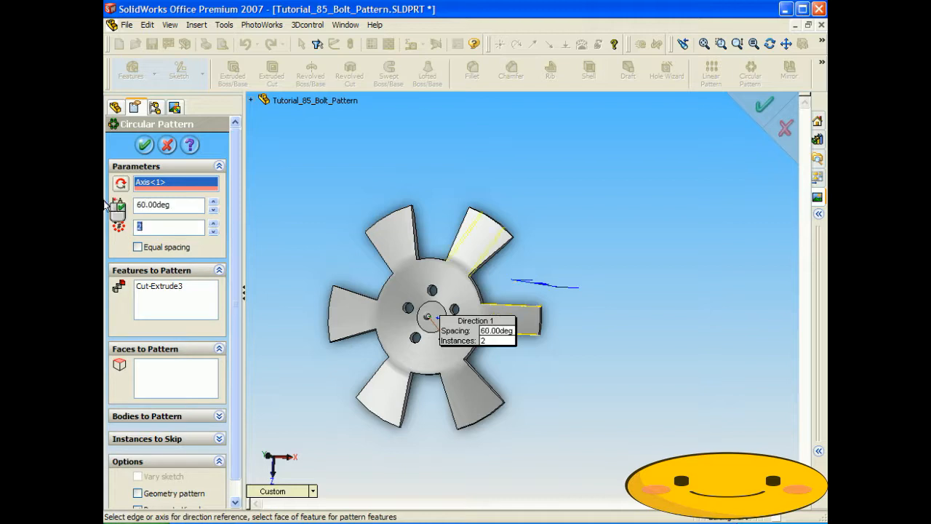
pyautogui.write('6')
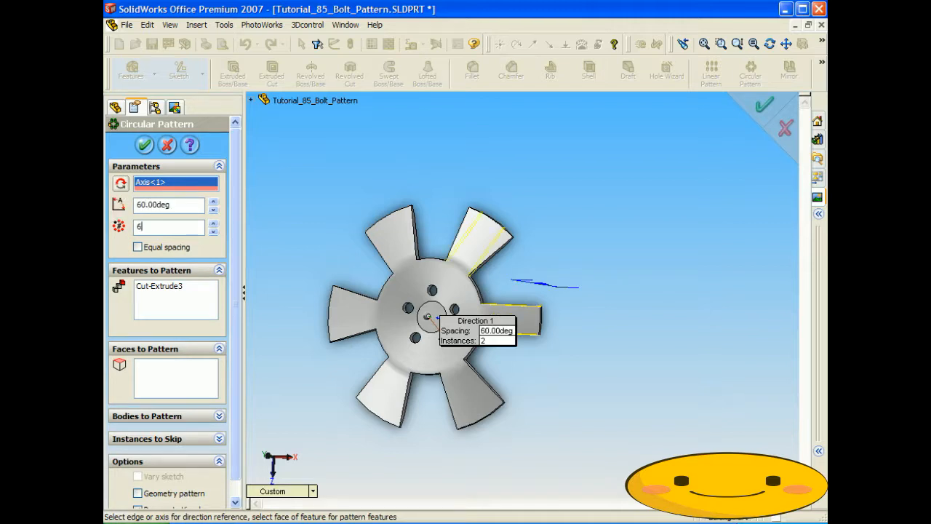
pyautogui.click(144, 145)
pyautogui.moveTo(603, 281); pyautogui.dragTo(598, 271, button='middle')
pyautogui.moveTo(429, 225)
pyautogui.mouseDown(button='middle')
pyautogui.moveTo(456, 257)
pyautogui.moveTo(423, 211)
pyautogui.mouseUp(button='middle')
pyautogui.press('Escape')
# Switch to the 87_Wheel assembly and rebuild it with the changed spoke part
pyautogui.hotkey('ctrl', 'Tab')
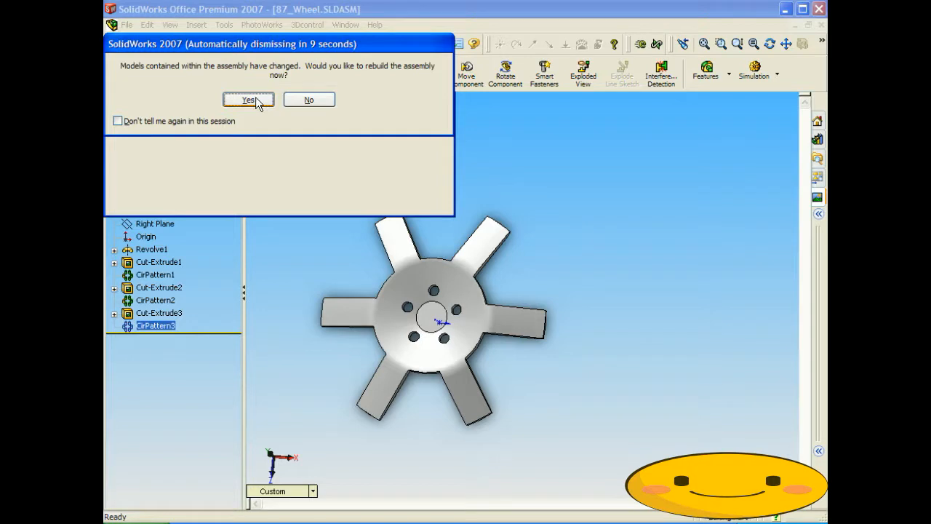
pyautogui.click(255, 96)
pyautogui.click(514, 143)
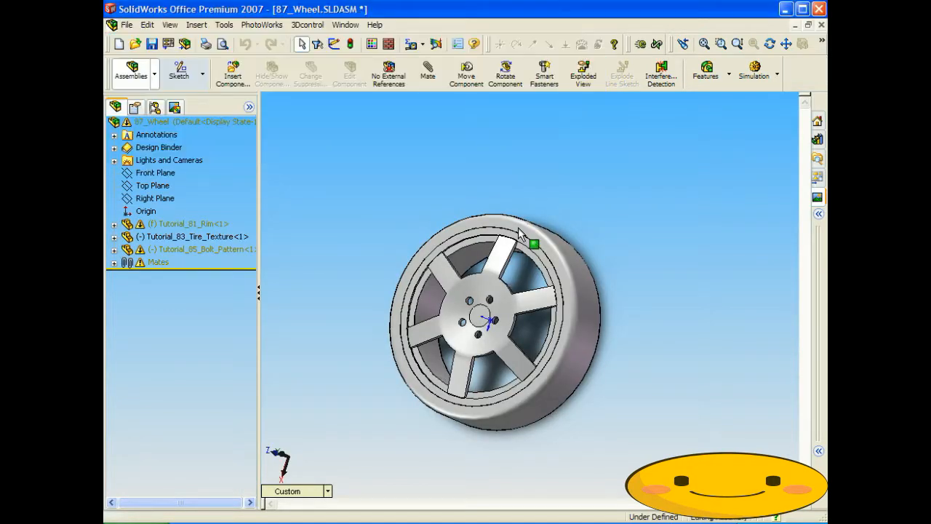
pyautogui.moveTo(509, 202); pyautogui.dragTo(517, 240, button='middle')
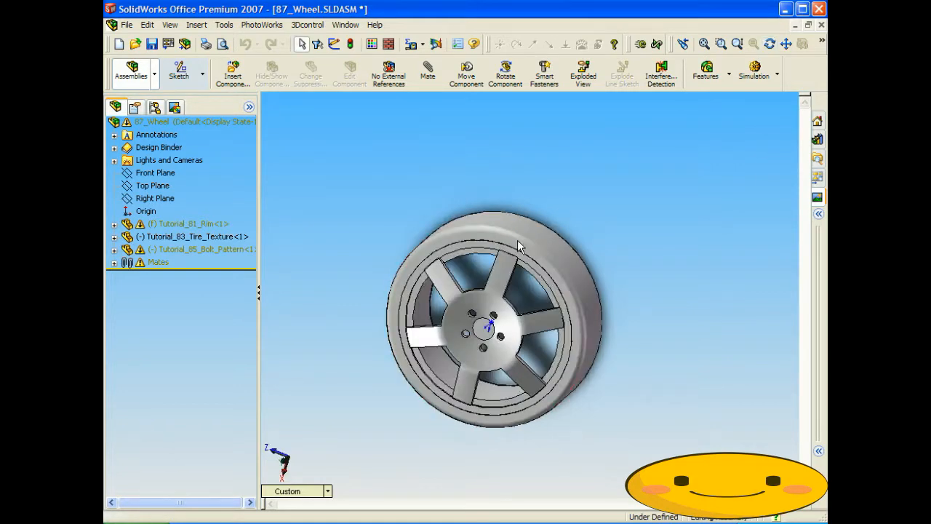
# Render the wheel assembly with PhotoWorks in an angled view that shows the spokes and tire tread
pyautogui.click(262, 24)
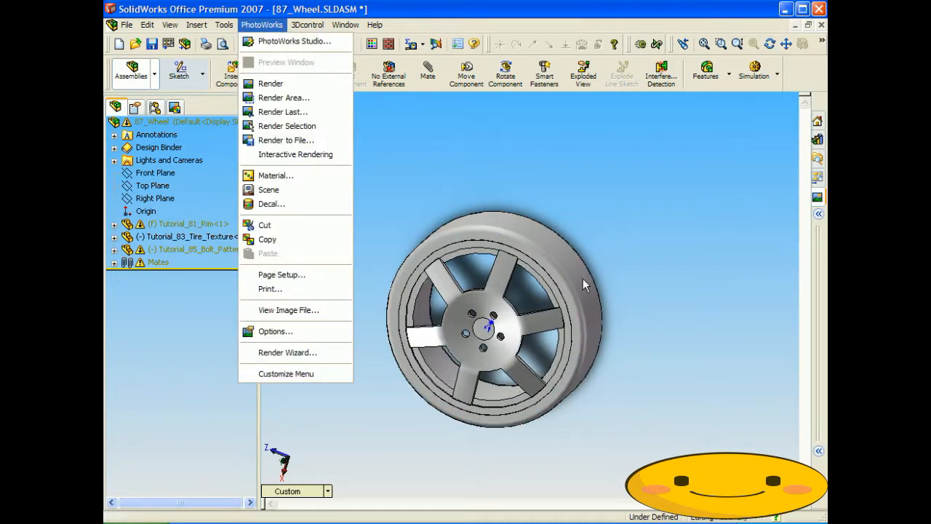
pyautogui.click(588, 245)
pyautogui.scroll(-2, 587, 244)
pyautogui.moveTo(572, 247); pyautogui.dragTo(552, 259, button='middle')
pyautogui.press('Escape')
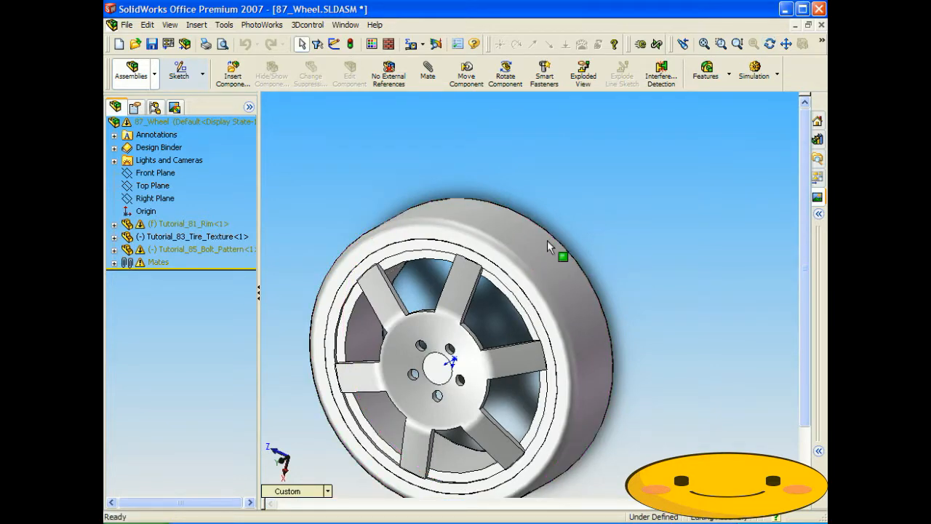
pyautogui.moveTo(502, 274); pyautogui.dragTo(501, 324, button='middle')
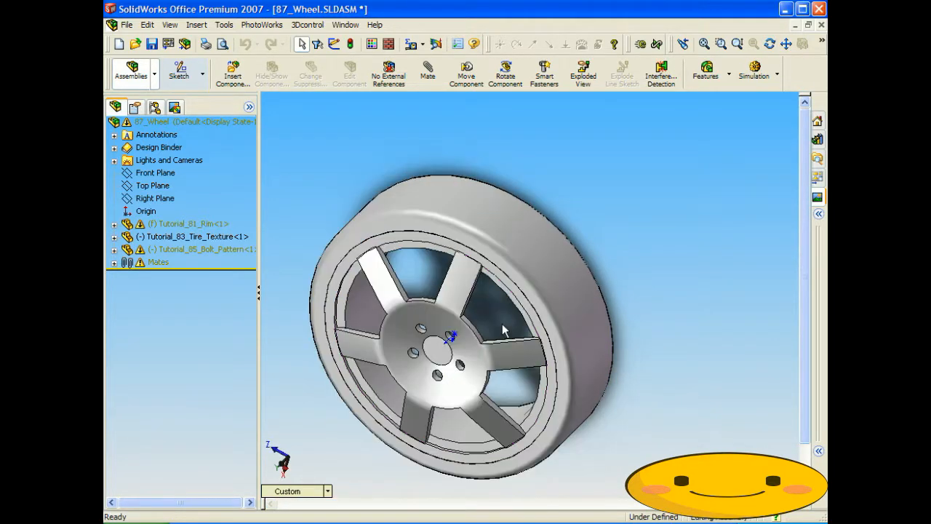
pyautogui.moveTo(451, 210); pyautogui.dragTo(452, 172, button='middle')
pyautogui.scroll(2, 542, 297)
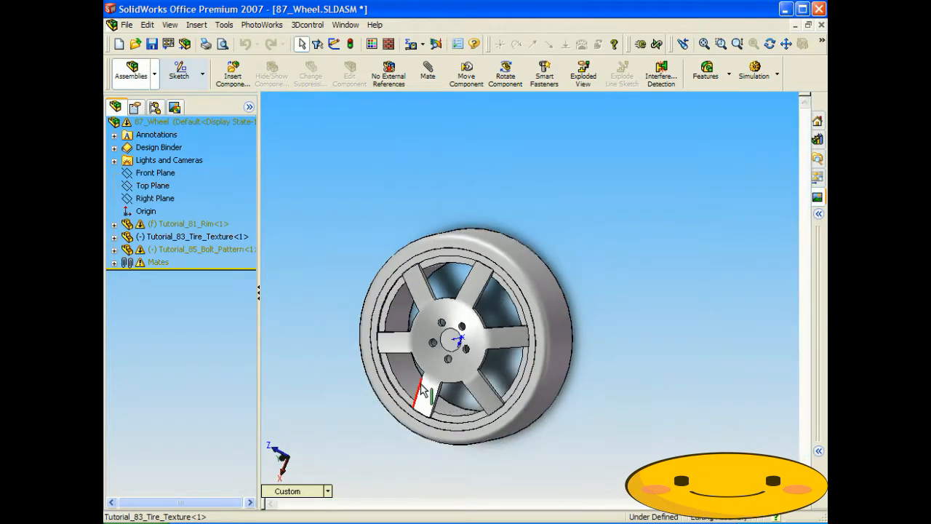
pyautogui.scroll(-1, 417, 386)
pyautogui.scroll(-1, 408, 396)
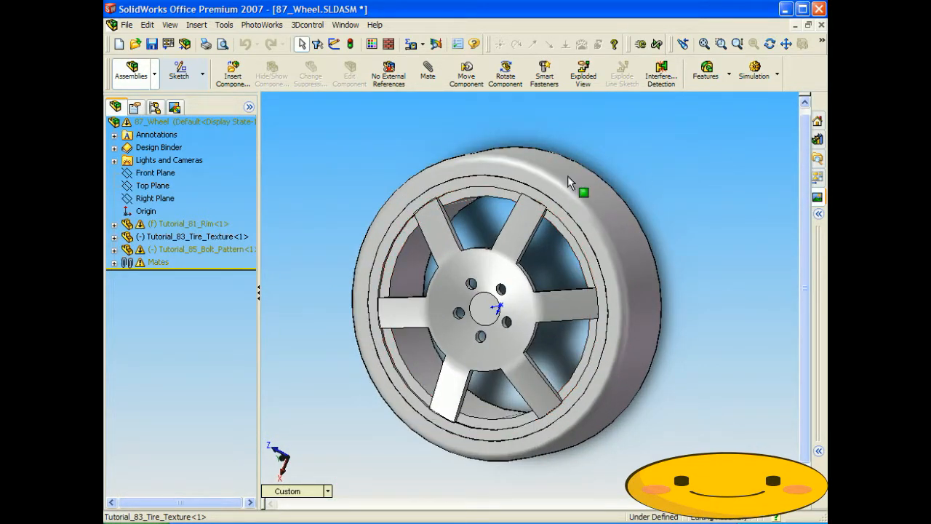
pyautogui.click(262, 24)
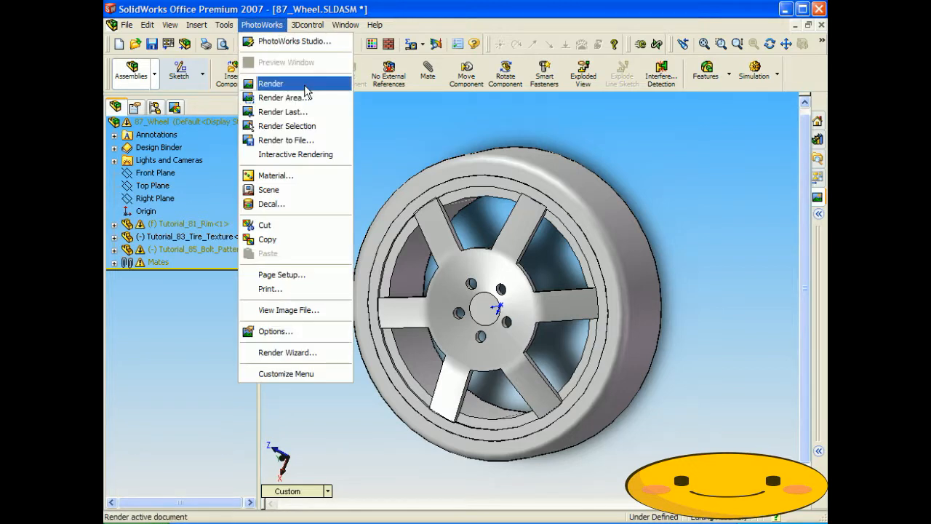
pyautogui.click(304, 86)
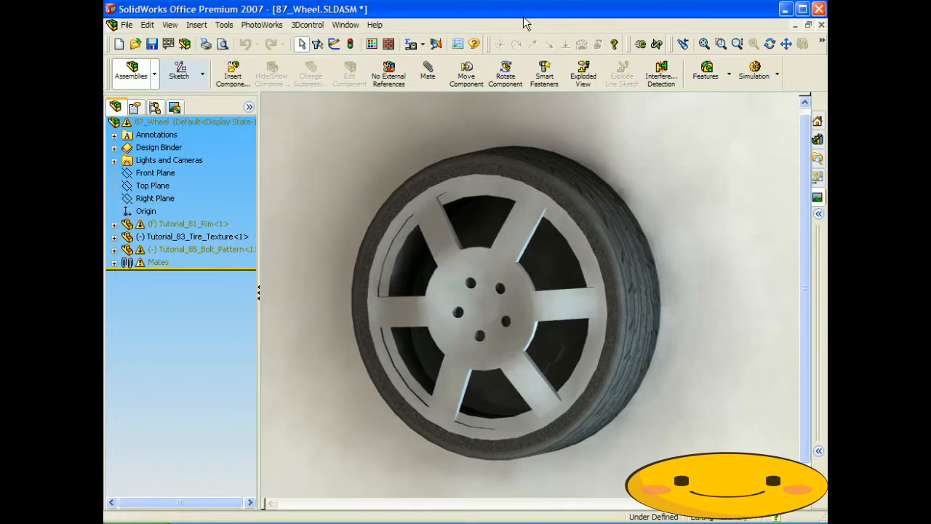
# Inspect the assembled wheel from other angles and return to the Tutorial_85_Bolt_Pattern part
pyautogui.moveTo(673, 220)
pyautogui.mouseDown(button='middle')
pyautogui.moveTo(642, 212)
pyautogui.moveTo(692, 215)
pyautogui.mouseUp(button='middle')
pyautogui.press('Escape')
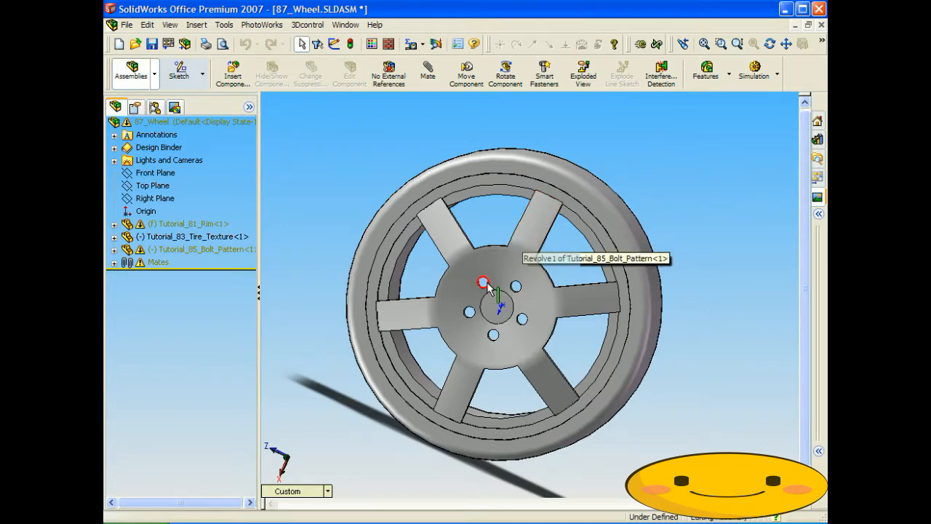
pyautogui.moveTo(539, 280); pyautogui.dragTo(517, 209, button='middle')
pyautogui.press('Escape')
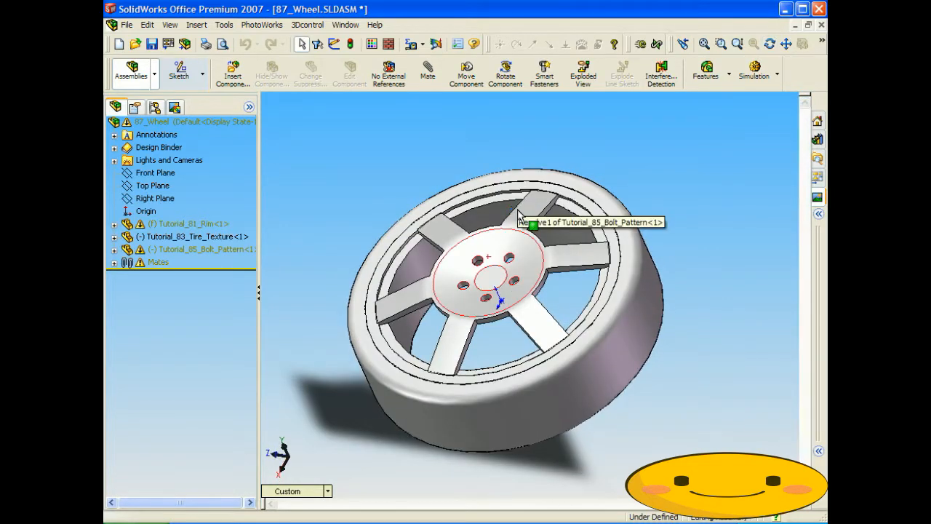
pyautogui.hotkey('ctrl', 'Tab')
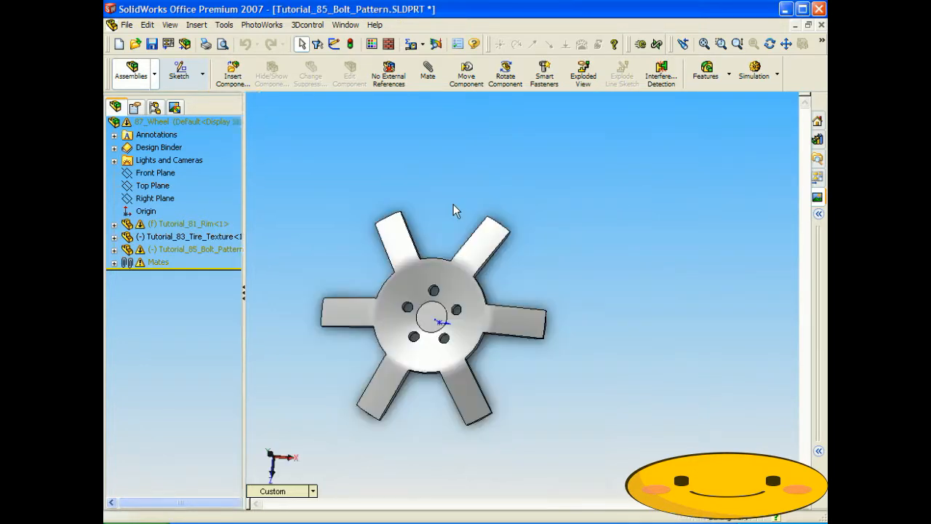
pyautogui.moveTo(587, 266); pyautogui.dragTo(537, 255, button='middle')
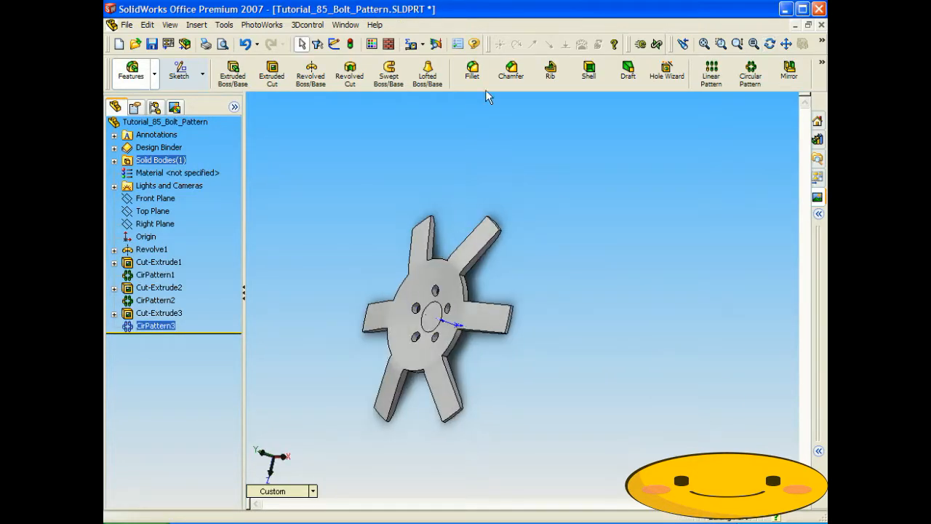
# Try to fillet three connected front edges at 10 mm: one spoke's side, the adjoining hub arc and the neighbouring spoke's facing side
pyautogui.click(474, 70)
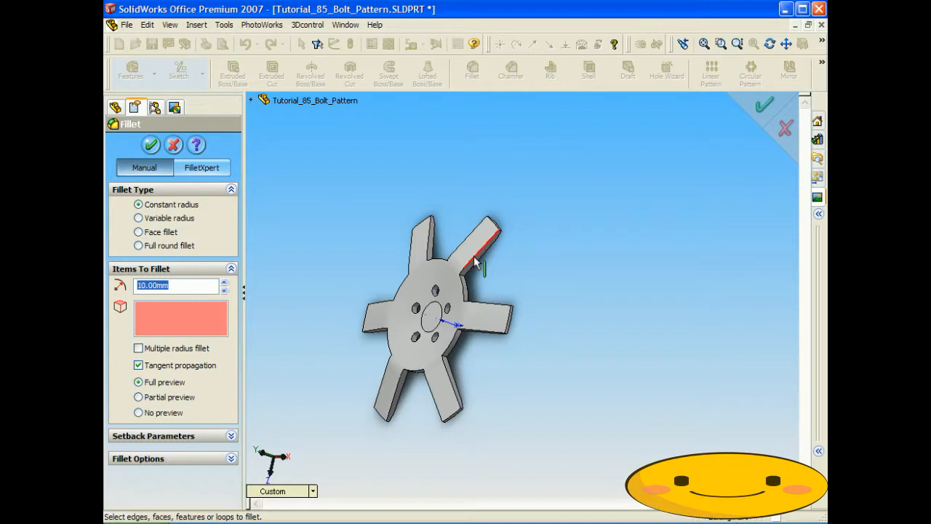
pyautogui.click(474, 256)
pyautogui.scroll(-5, 459, 276)
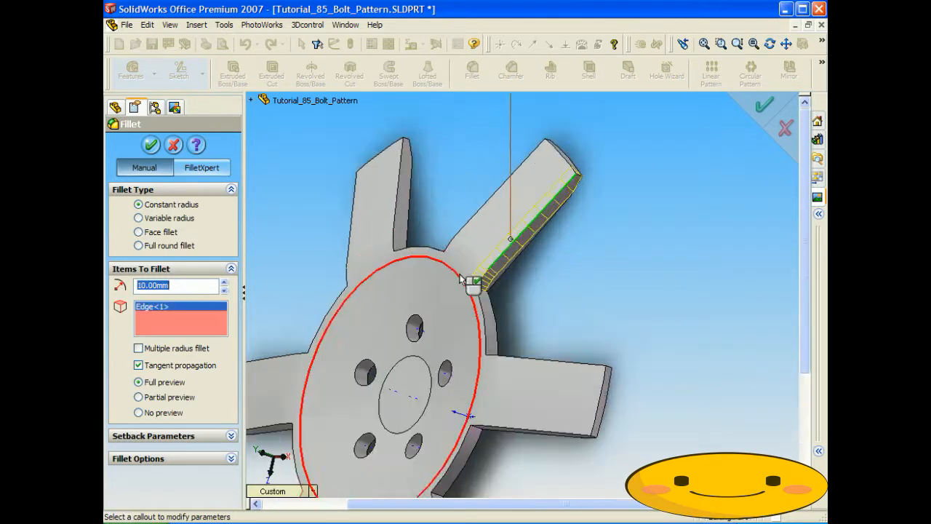
pyautogui.click(502, 349)
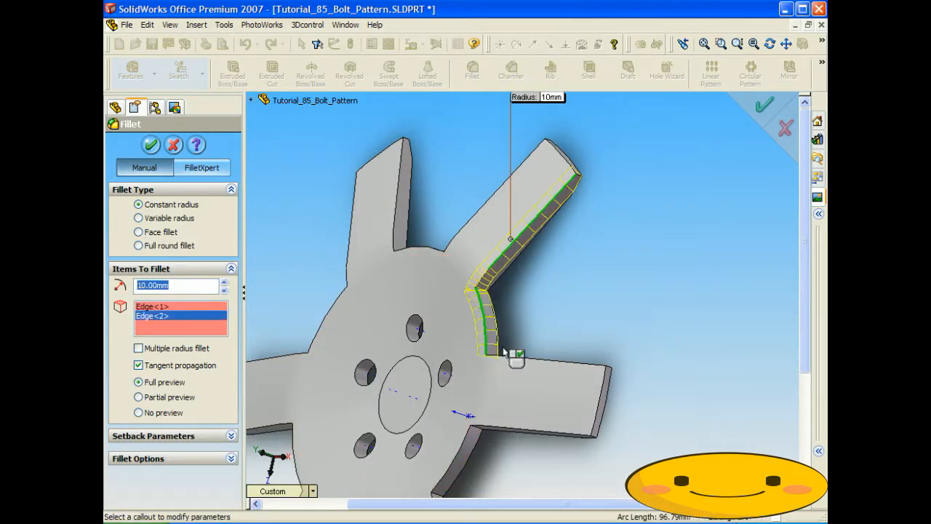
pyautogui.click(518, 362)
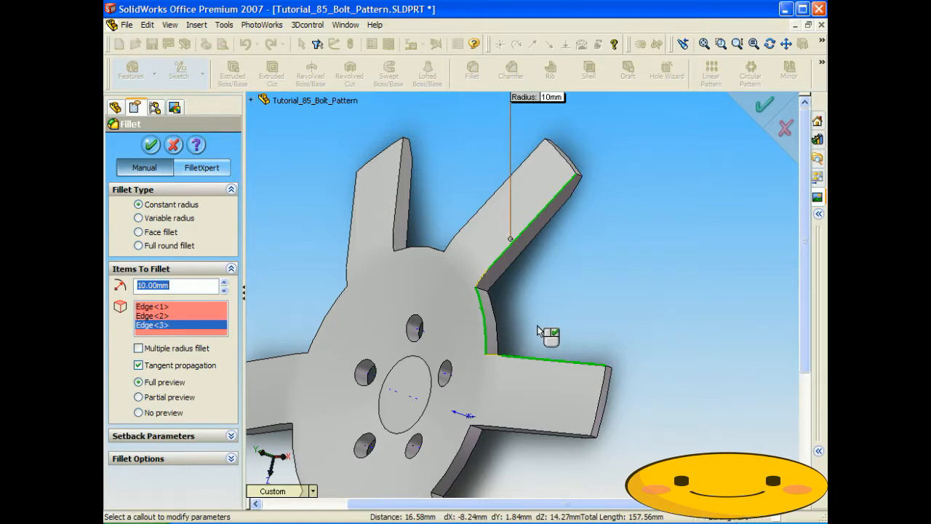
pyautogui.moveTo(538, 331); pyautogui.dragTo(521, 353, button='middle')
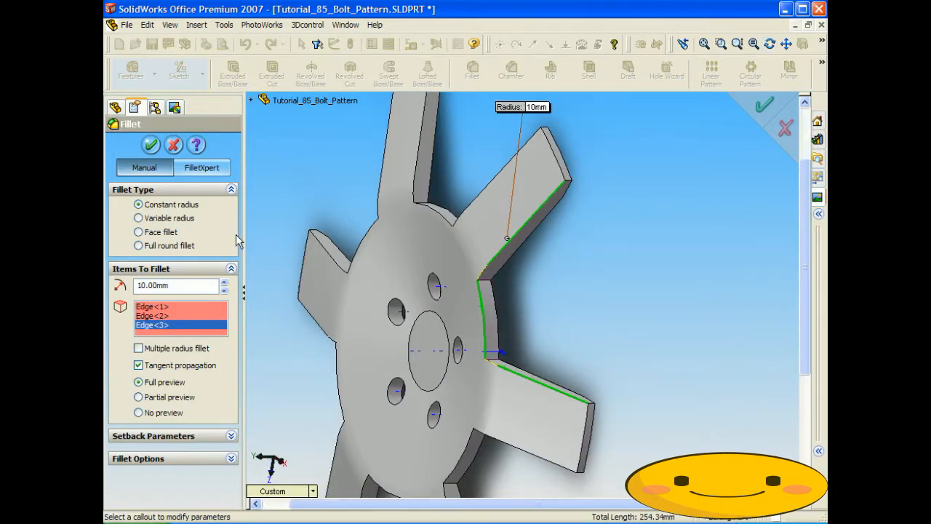
pyautogui.click(150, 145)
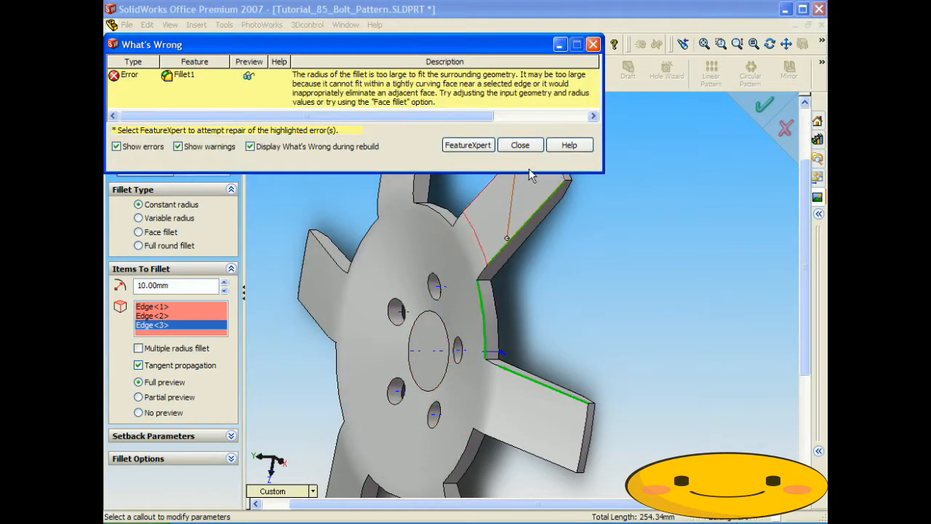
pyautogui.click(524, 144)
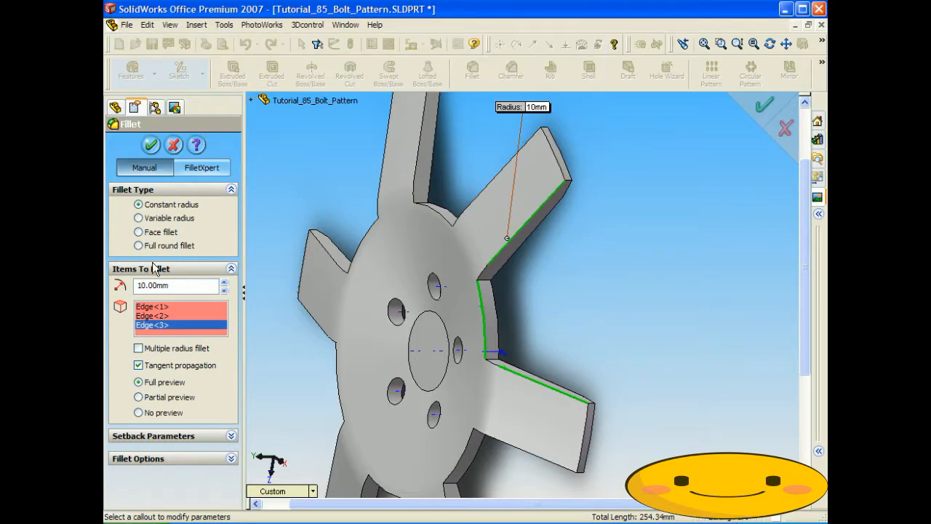
# Drop the neighbouring spoke's edge from the selection and apply the 10 mm fillet to the first spoke's side edge and the hub arc
pyautogui.press('Delete')
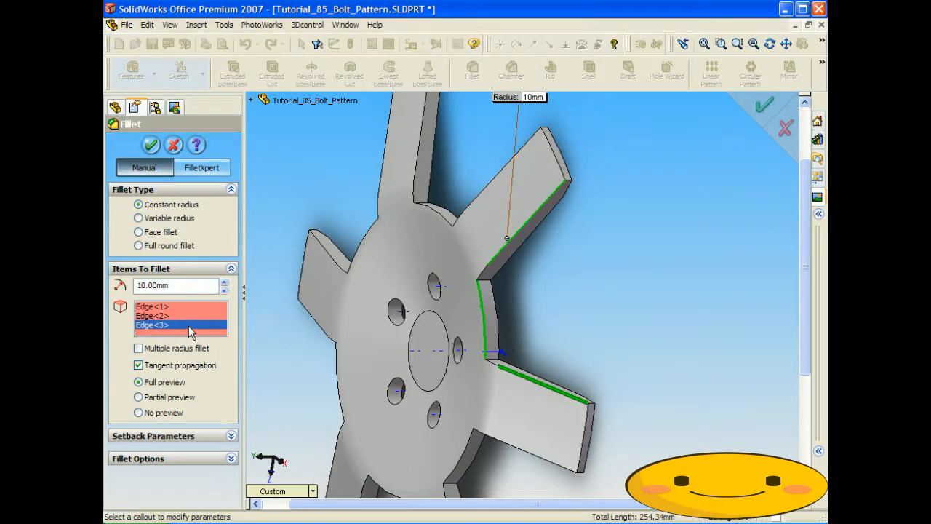
pyautogui.click(150, 145)
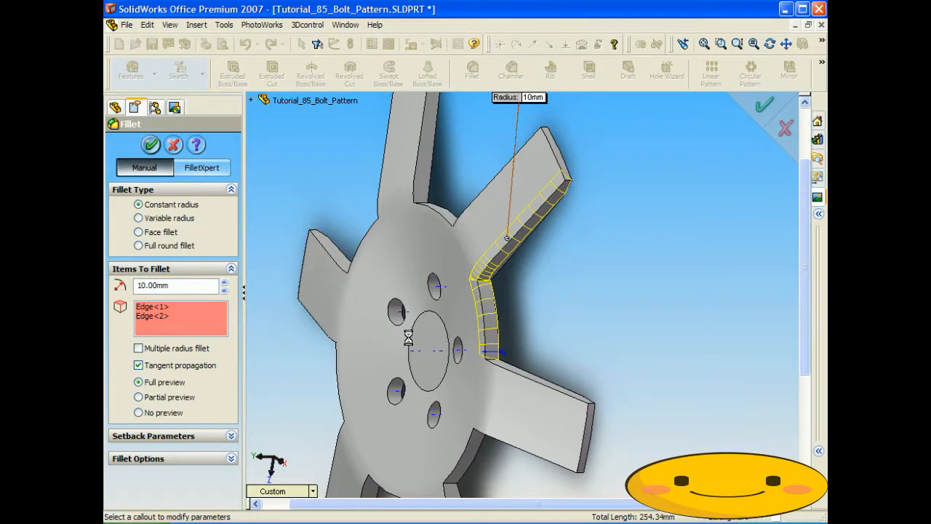
pyautogui.moveTo(552, 325); pyautogui.dragTo(536, 328, button='middle')
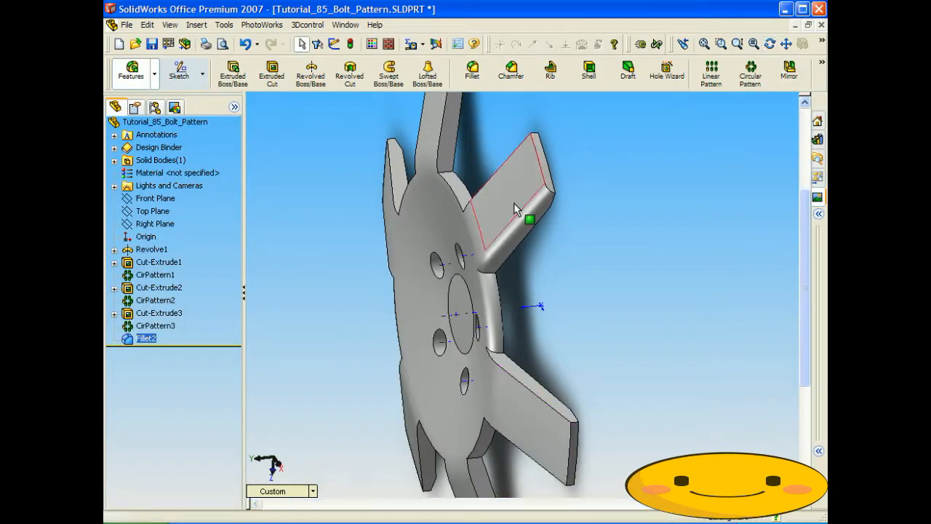
pyautogui.click(511, 70)
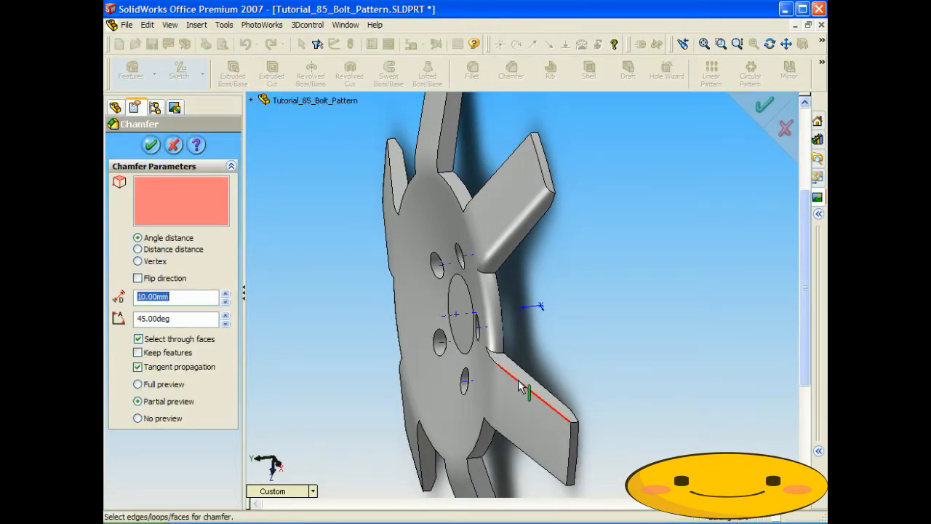
pyautogui.click(522, 387)
pyautogui.click(495, 367)
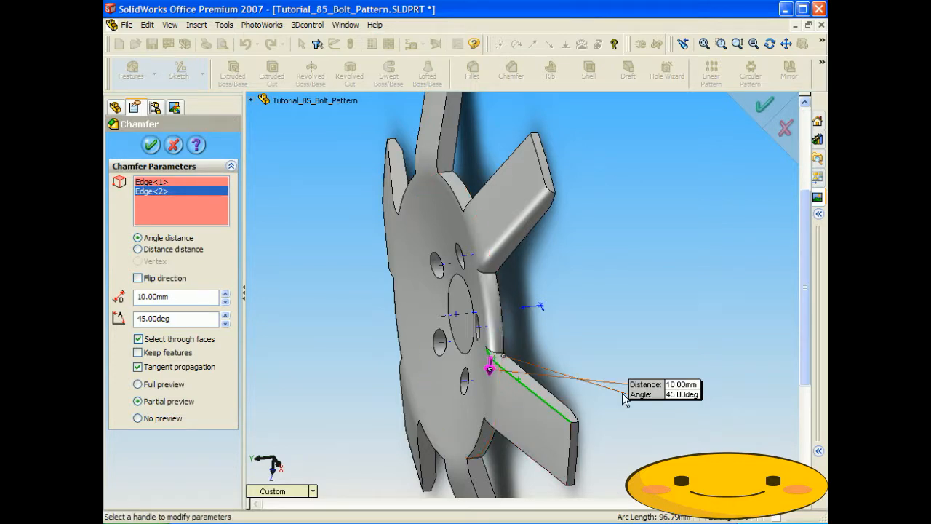
pyautogui.click(150, 144)
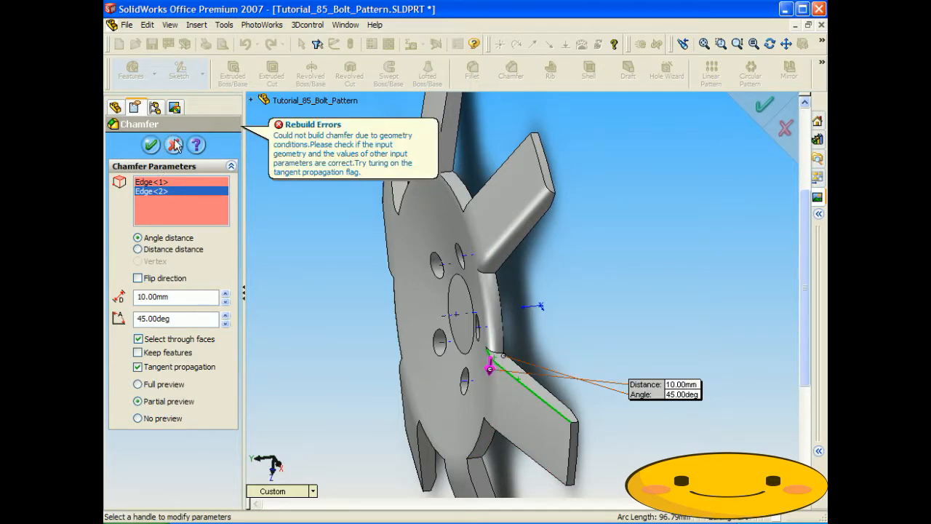
pyautogui.click(174, 144)
# Chamfer an unfilleted spoke's front side edge and the adjoining hub arc edge by 10 mm at 45°
pyautogui.moveTo(514, 316); pyautogui.dragTo(515, 370, button='middle')
pyautogui.scroll(2, 512, 218)
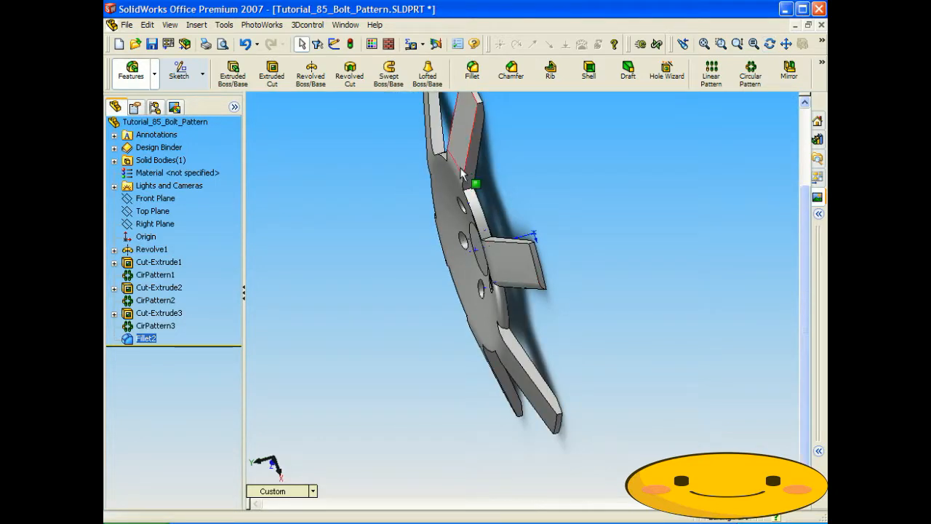
pyautogui.click(461, 173)
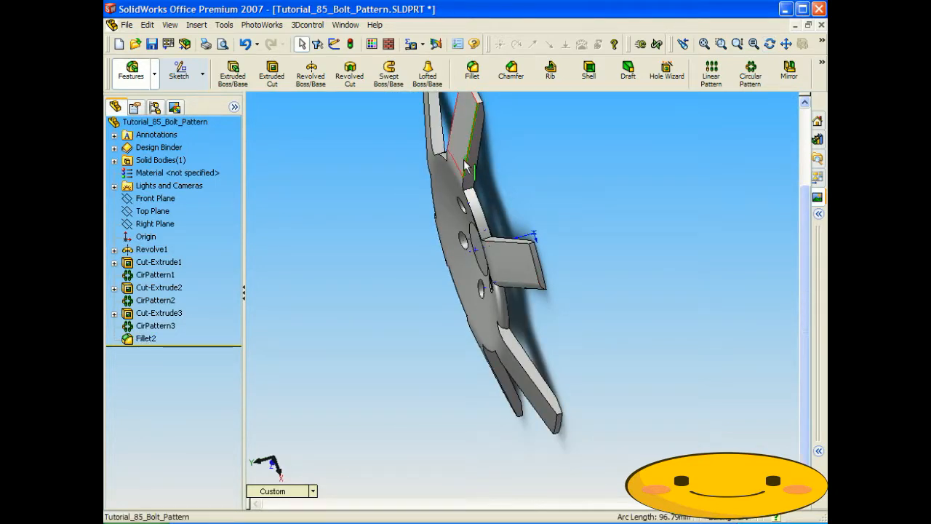
pyautogui.click(509, 85)
pyautogui.click(464, 187)
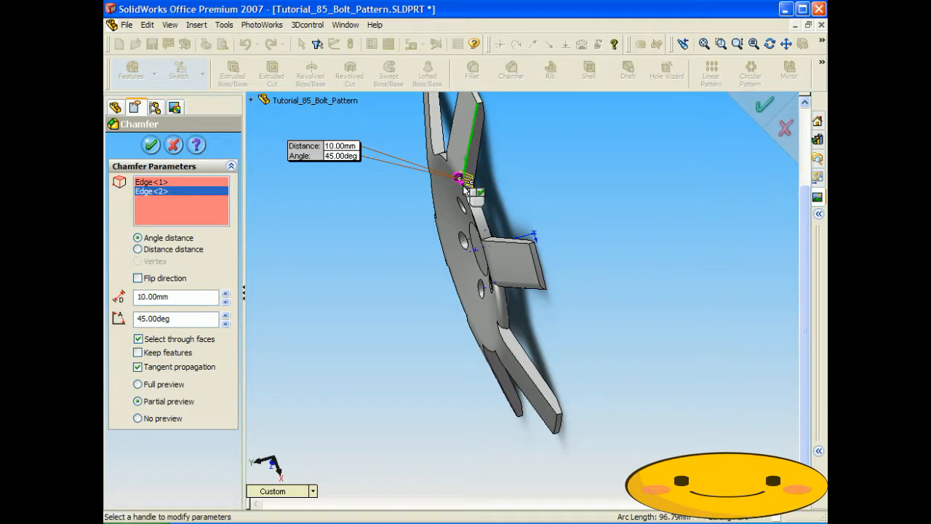
pyautogui.click(150, 144)
pyautogui.moveTo(494, 228); pyautogui.dragTo(526, 312, button='middle')
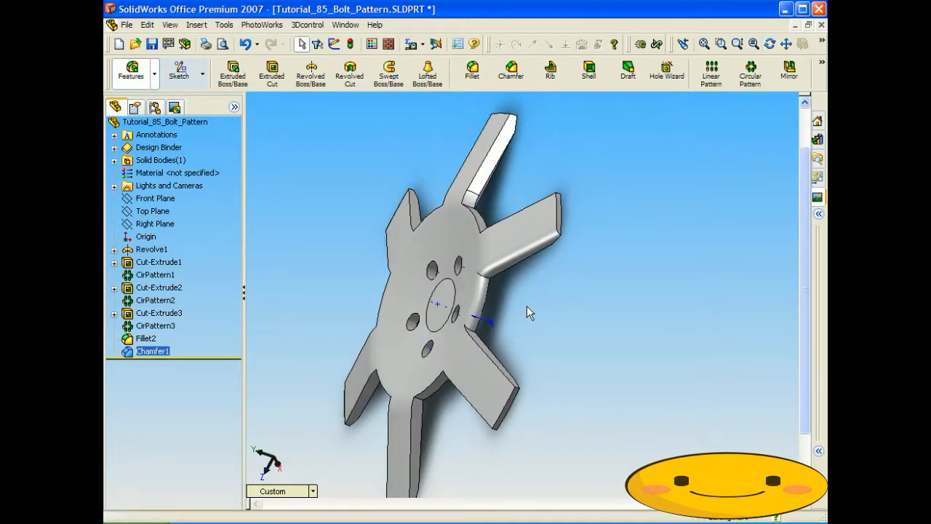
pyautogui.scroll(2, 529, 311)
pyautogui.scroll(-3, 521, 164)
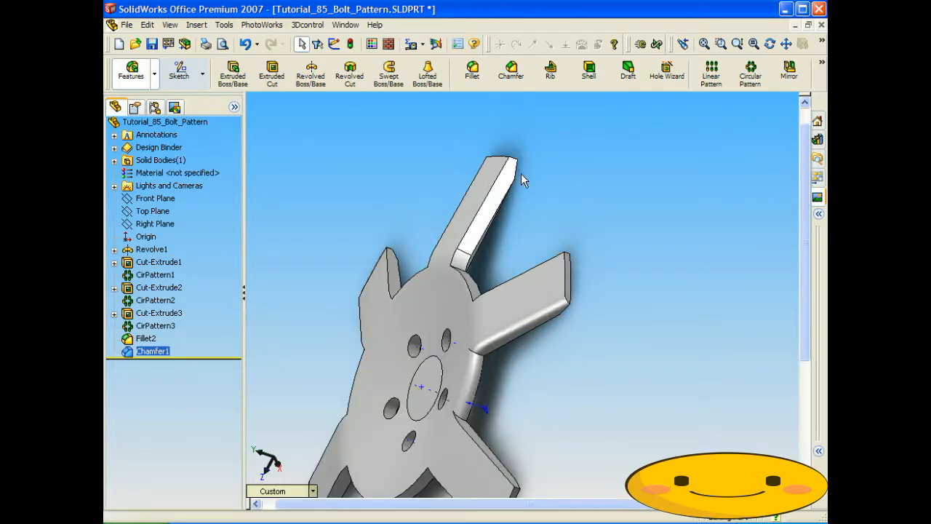
# Return to the 87_Wheel assembly, rebuild it, and inspect the filleted and chamfered spokes from several angles
pyautogui.hotkey('ctrl', 'Tab')
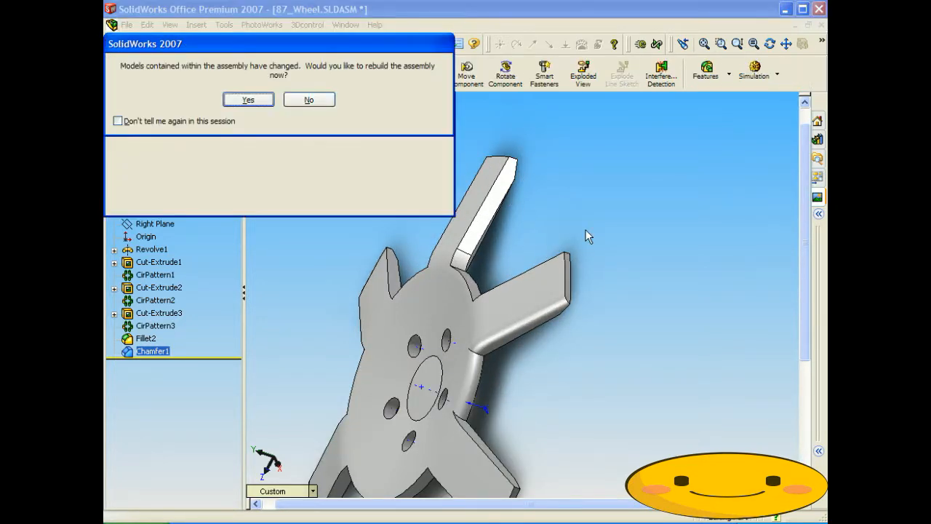
pyautogui.press('Return')
pyautogui.click(519, 145)
pyautogui.moveTo(605, 216); pyautogui.dragTo(629, 239, button='middle')
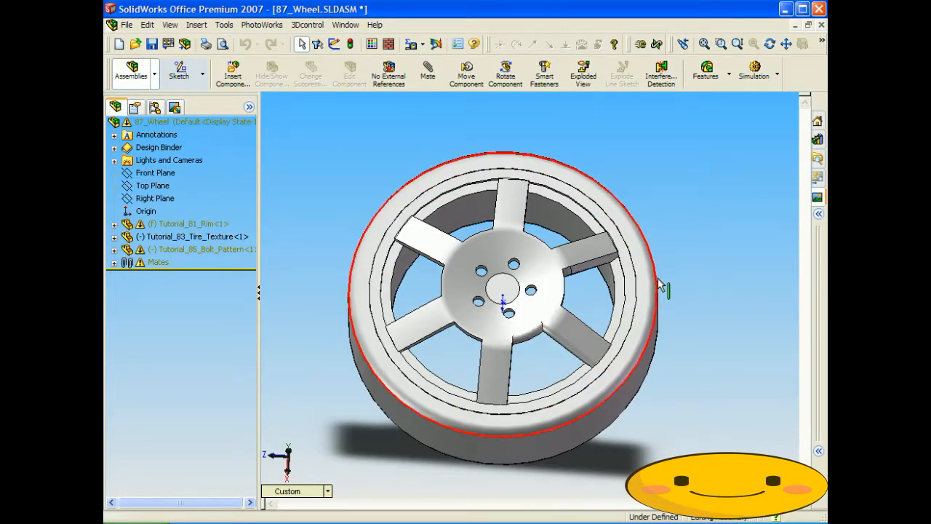
pyautogui.moveTo(590, 280); pyautogui.dragTo(597, 258, button='middle')
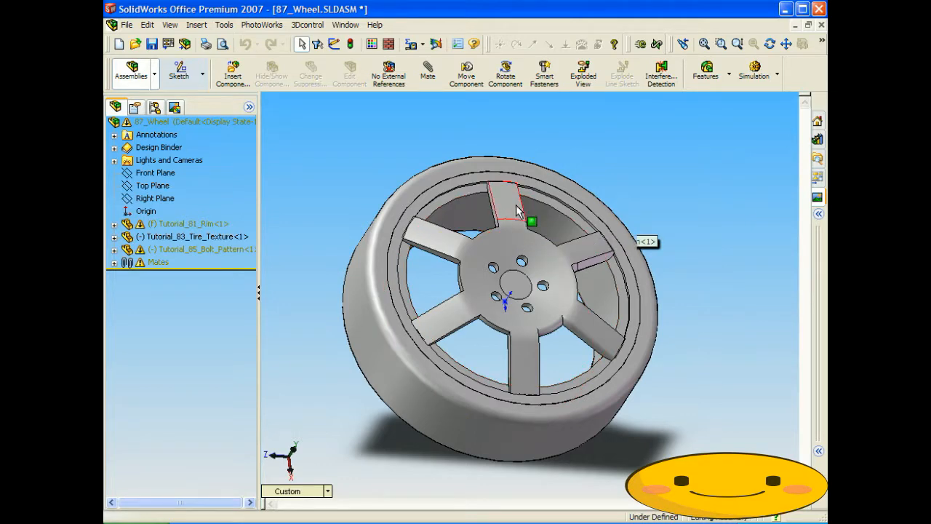
pyautogui.moveTo(525, 218); pyautogui.dragTo(521, 262, button='middle')
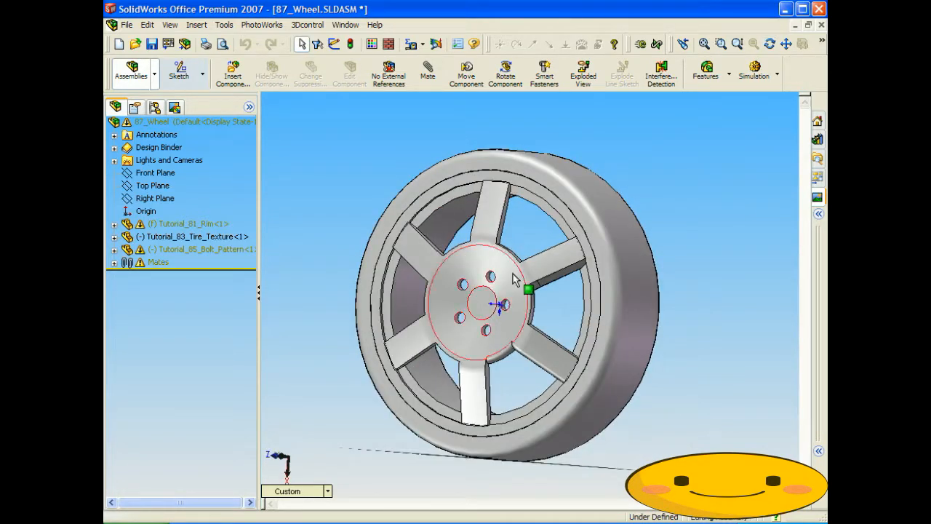
pyautogui.moveTo(638, 138); pyautogui.dragTo(633, 164, button='middle')
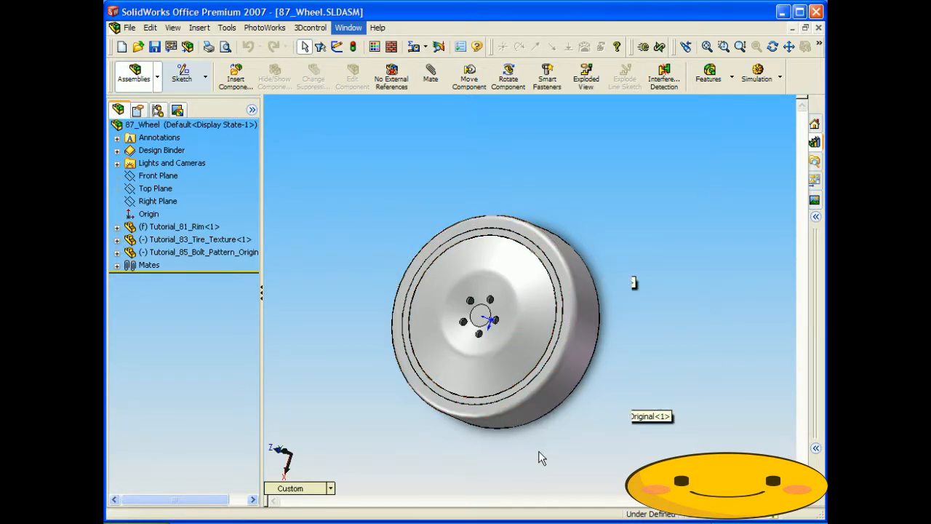
# Switch to the rims image search in Firefox and open the five-spoke Cheap Rims picture at full size
pyautogui.click(560, 520)
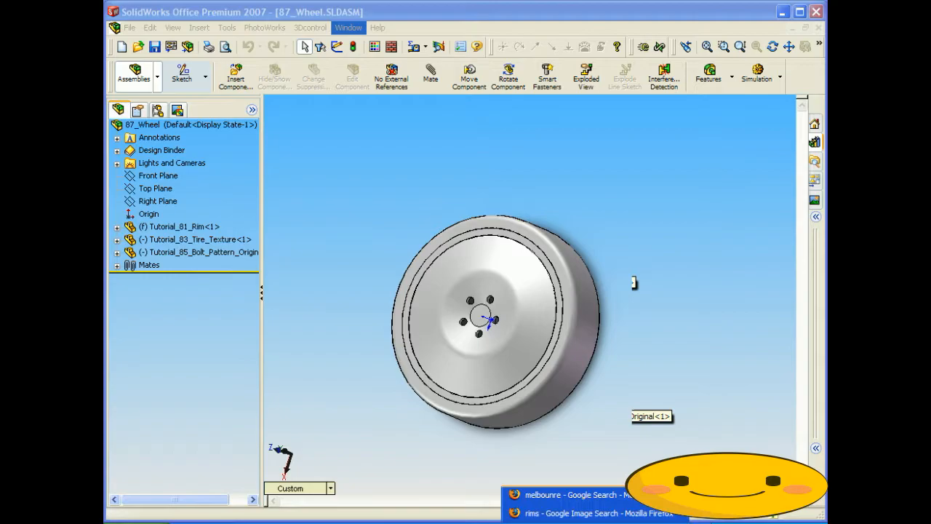
pyautogui.click(560, 511)
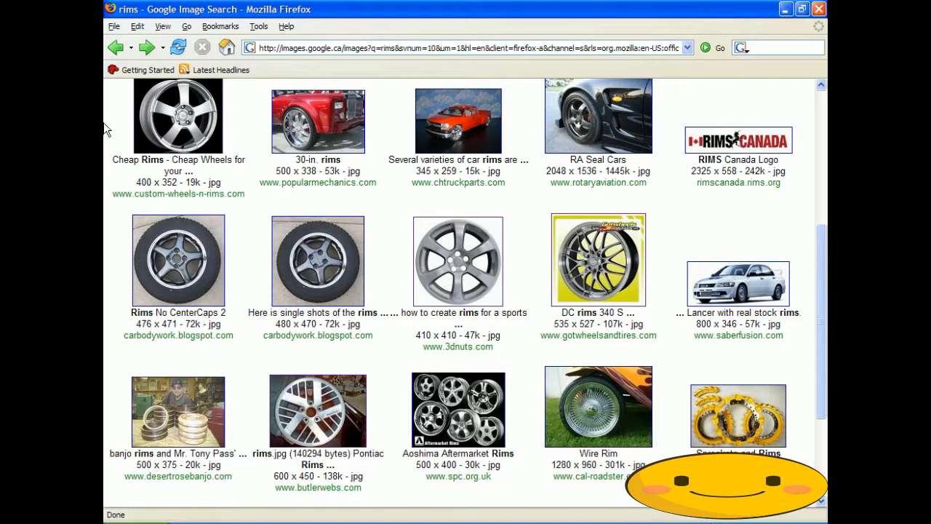
pyautogui.click(200, 135)
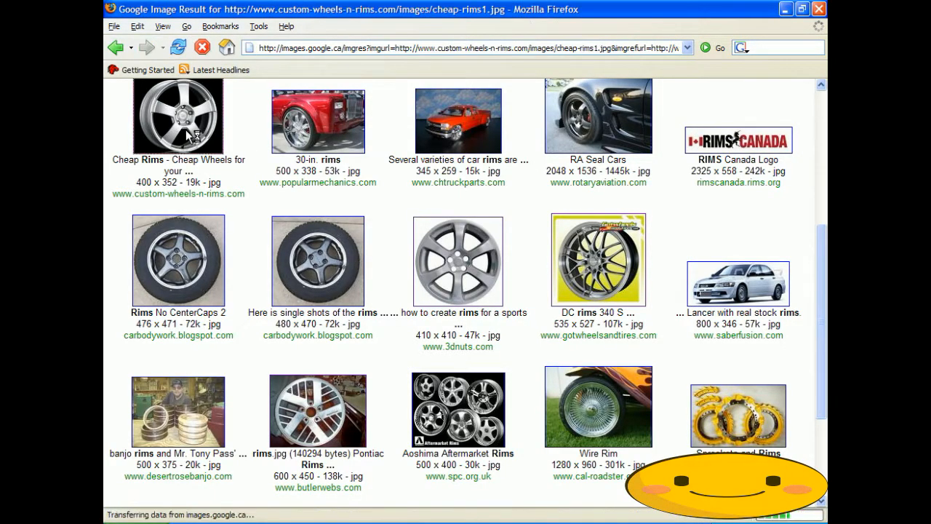
pyautogui.click(267, 112)
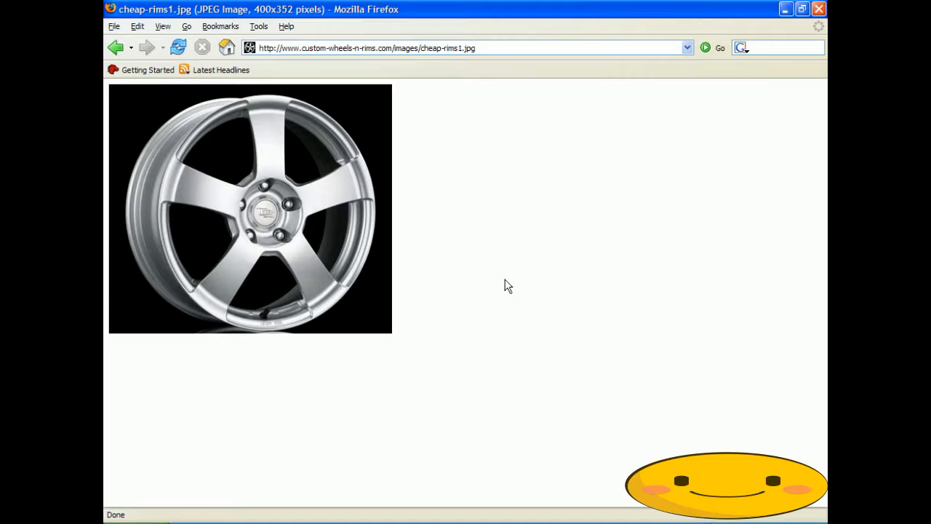
# Go back to the image results and open the Pontiac rims.jpg picture at full size
pyautogui.hotkey('alt', 'Left')
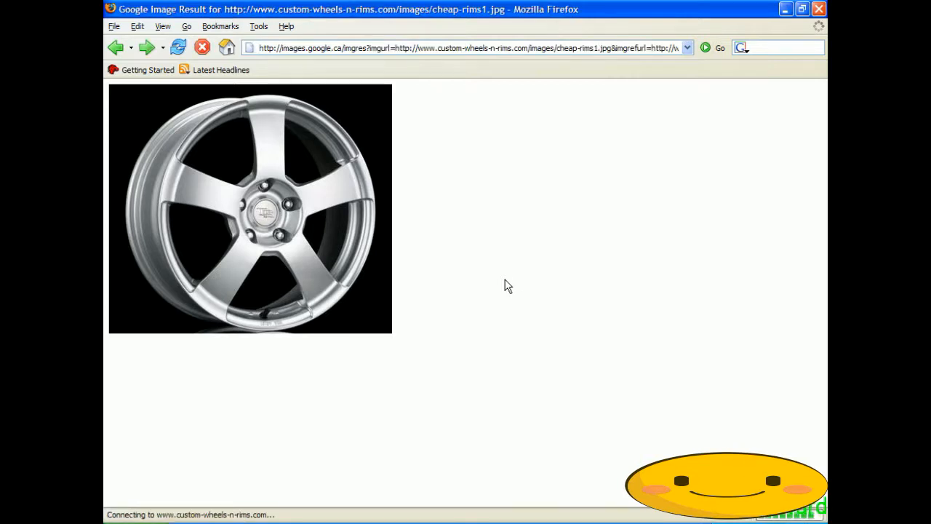
pyautogui.hotkey('alt', 'Left')
pyautogui.click(318, 412)
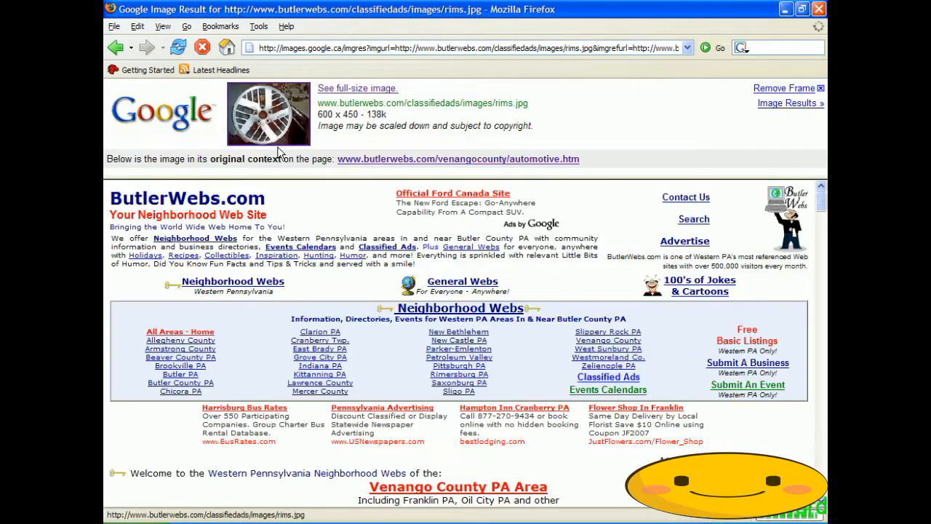
pyautogui.click(278, 122)
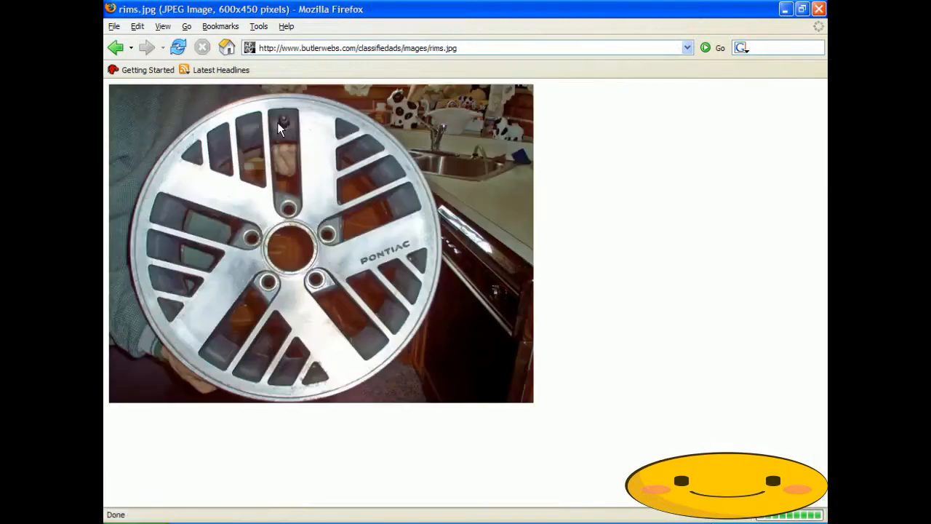
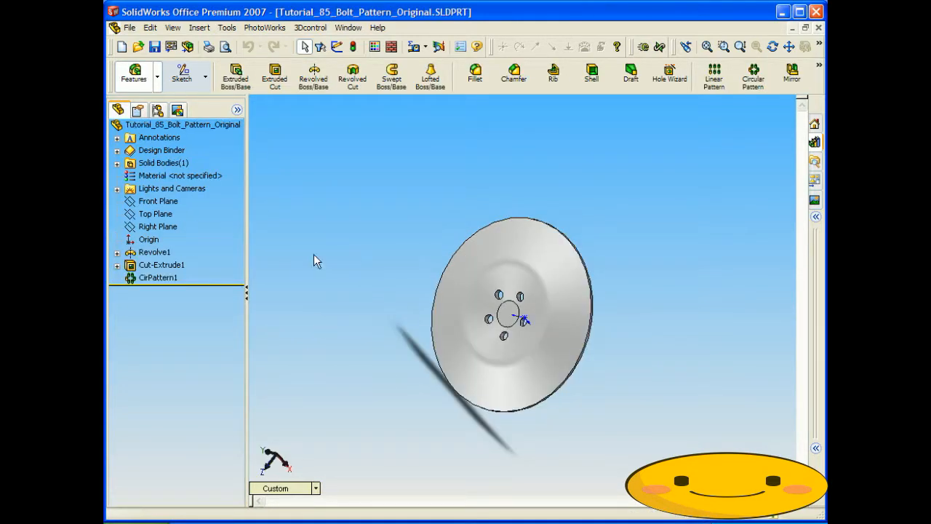
# Sketch two concentric circles centred on the origin on the Top Plane, about 688 mm and 300 mm in diameter
pyautogui.click(155, 214)
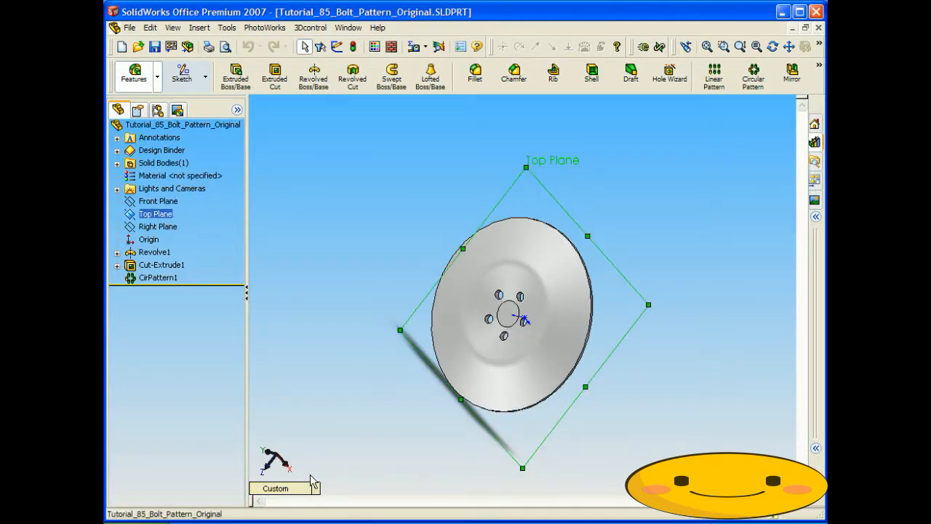
pyautogui.click(315, 488)
pyautogui.click(336, 321)
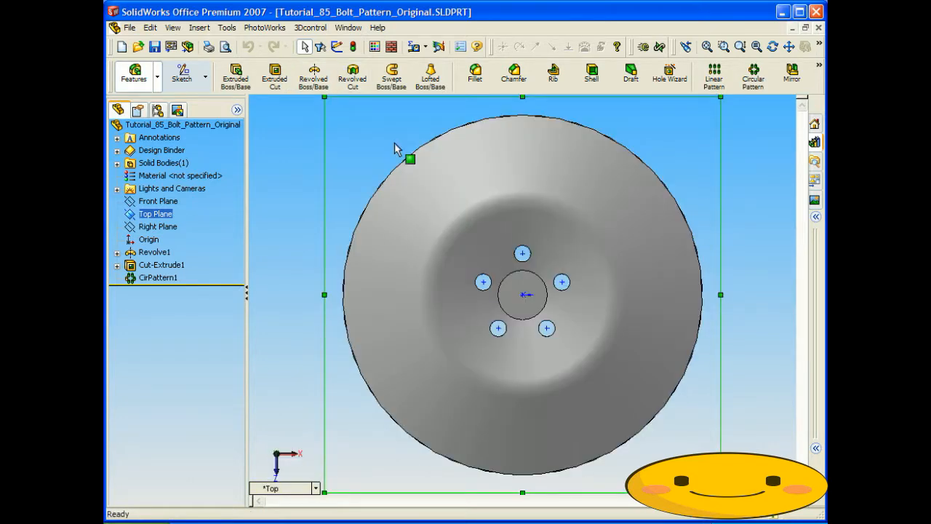
pyautogui.click(182, 73)
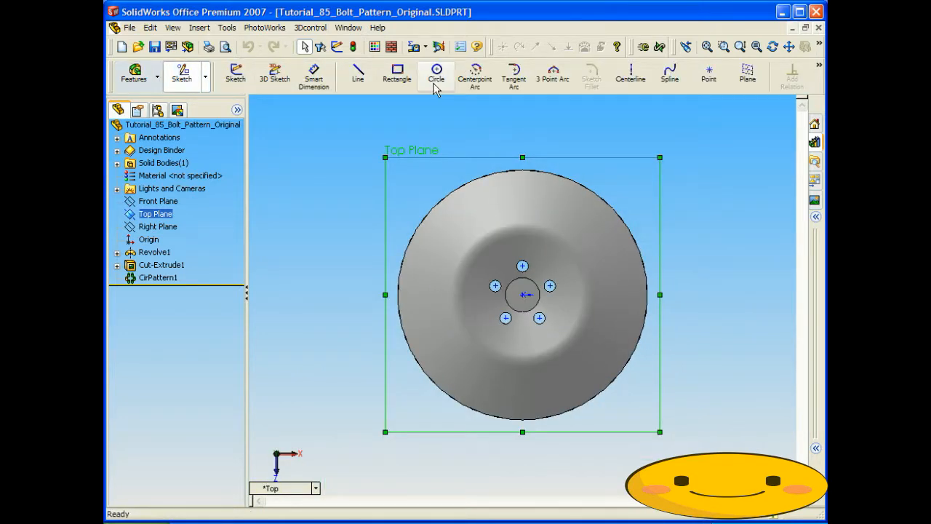
pyautogui.click(436, 85)
pyautogui.click(522, 295)
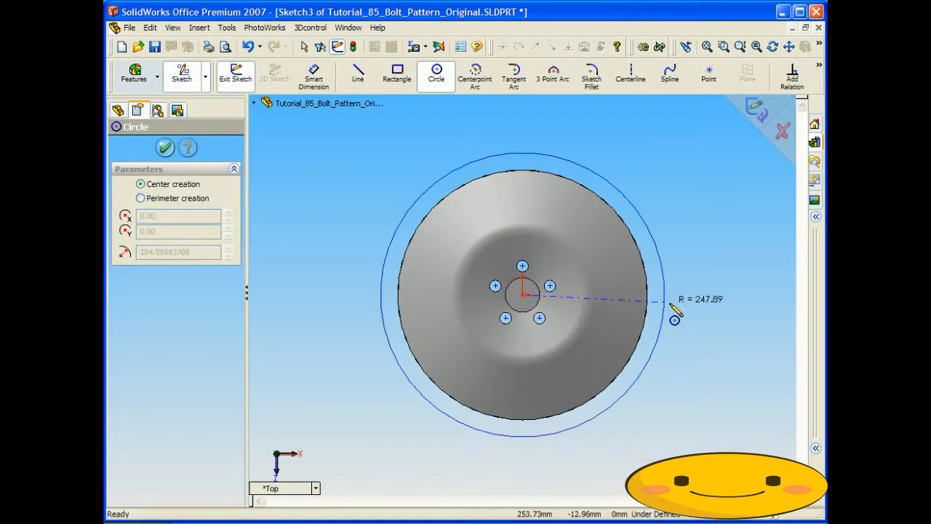
pyautogui.click(715, 325)
pyautogui.click(522, 294)
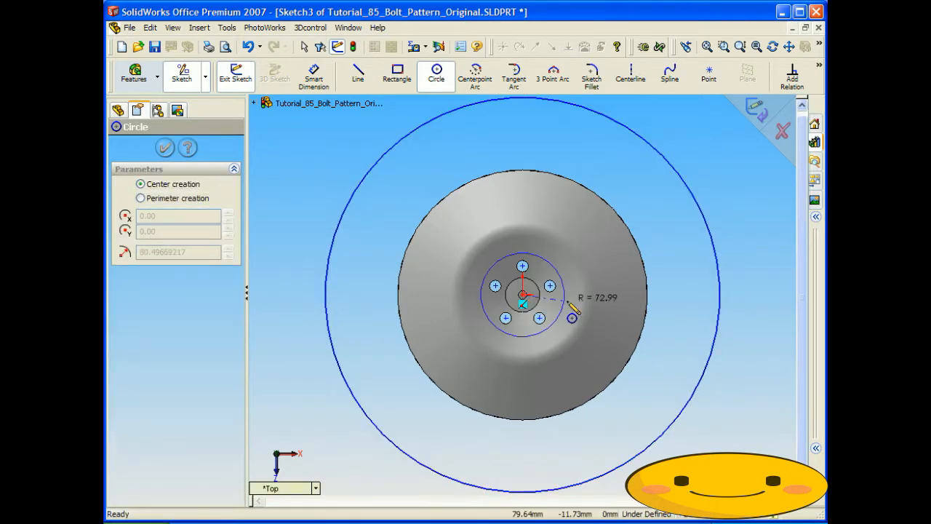
pyautogui.click(606, 325)
# Set the inner circle's diameter to 230 mm and dimension the outer circle's diameter at its drawn size
pyautogui.click(320, 78)
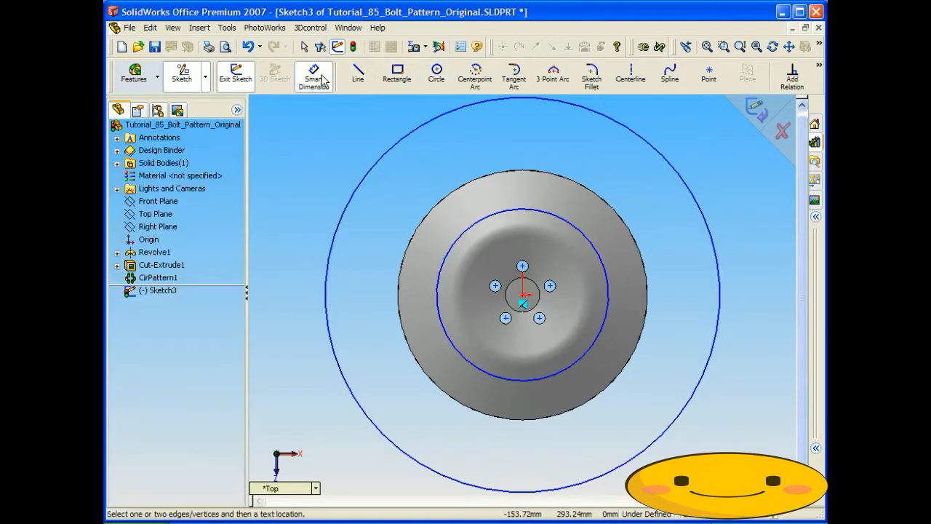
pyautogui.click(443, 258)
pyautogui.click(377, 259)
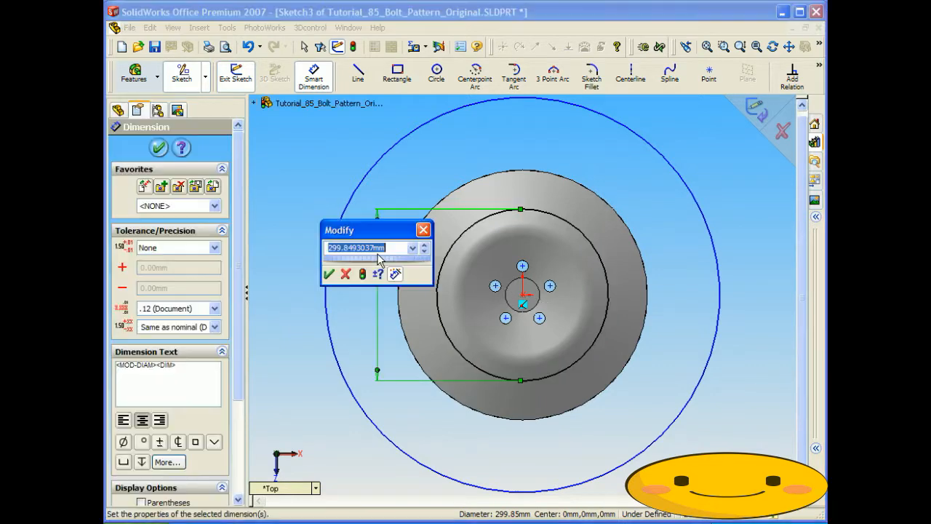
pyautogui.write('230')
pyautogui.press('Return')
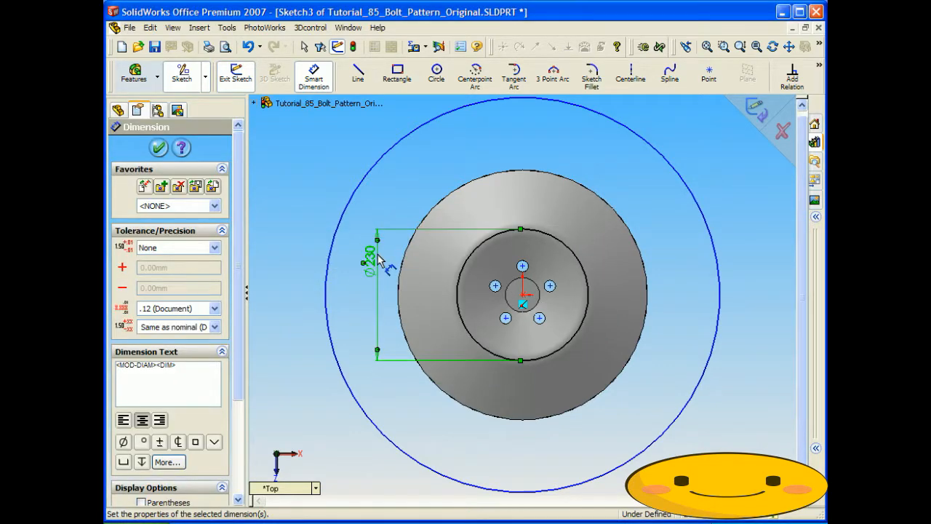
pyautogui.click(327, 260)
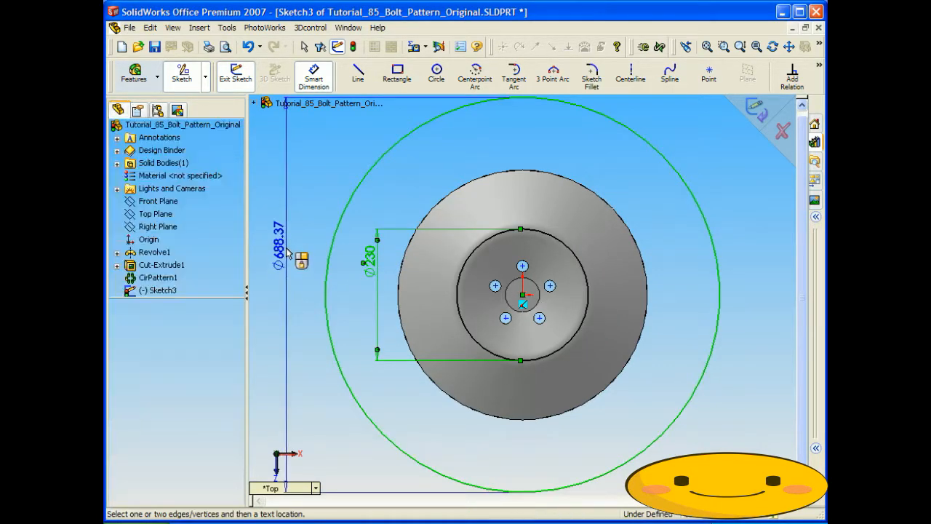
pyautogui.click(284, 251)
pyautogui.press('Return')
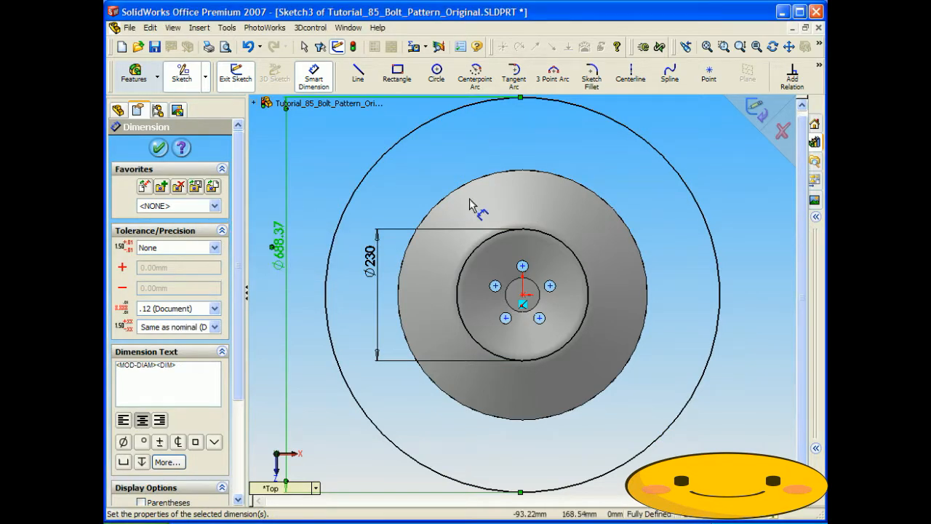
# Sketch a line from the outer circle's top point to the inner circle's upper right, and a short line rising outward from the inner circle's upper left
pyautogui.click(359, 76)
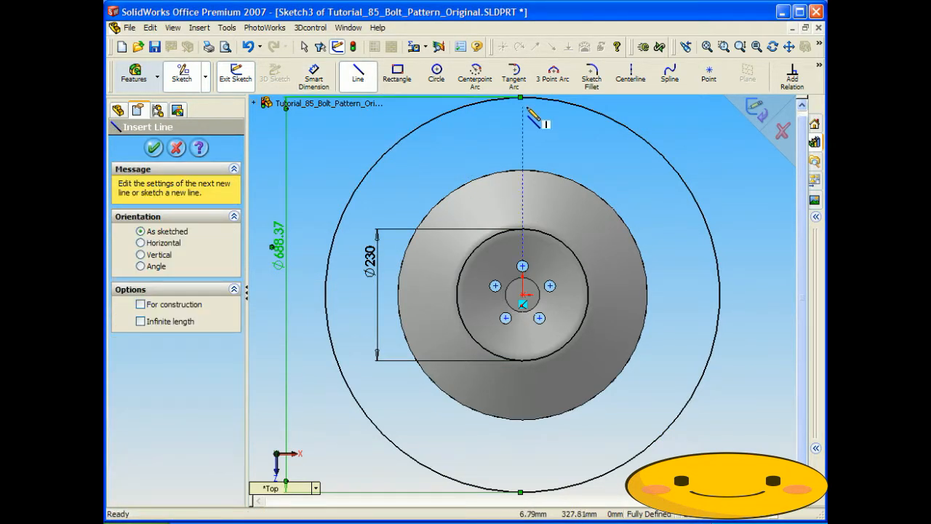
pyautogui.click(522, 99)
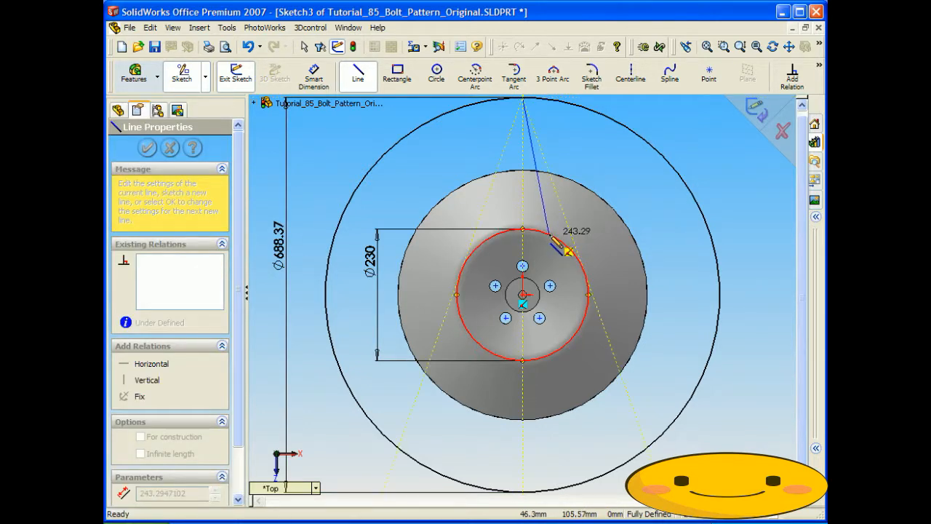
pyautogui.click(555, 236)
pyautogui.rightClick(525, 156)
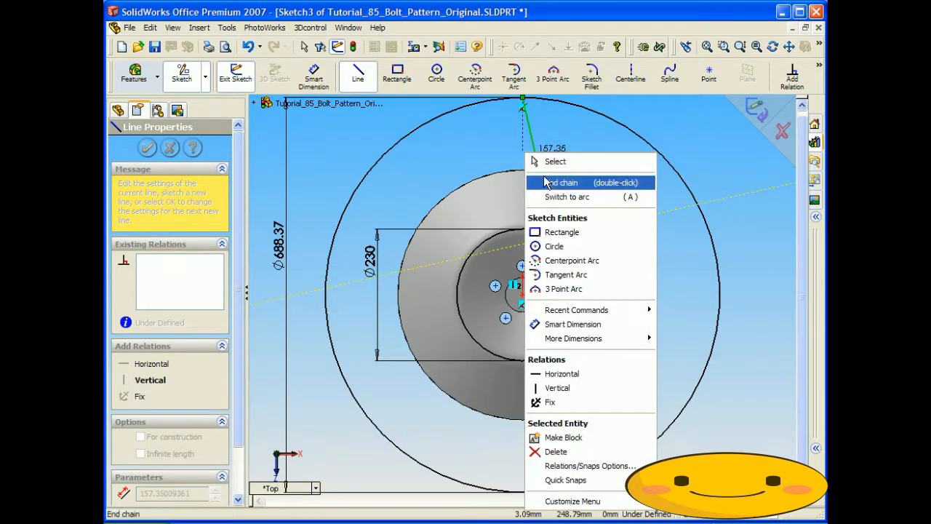
pyautogui.click(551, 181)
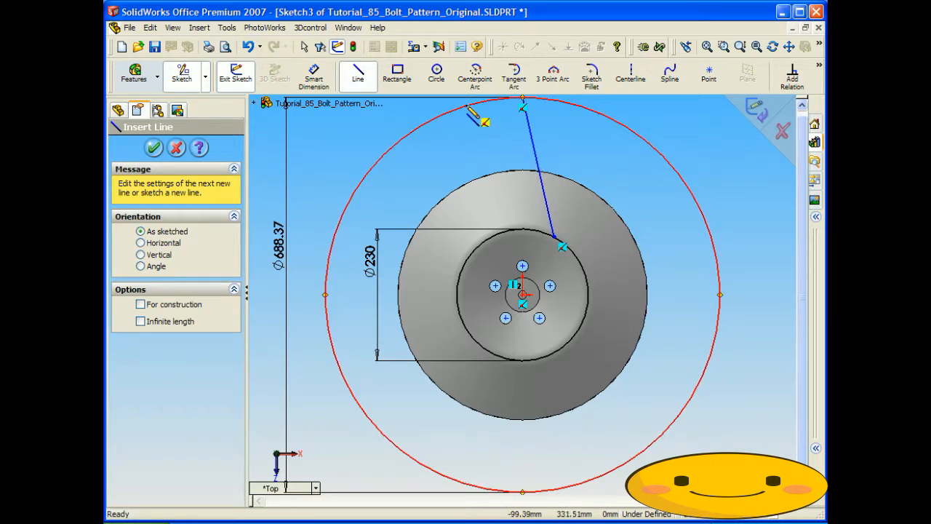
pyautogui.click(502, 235)
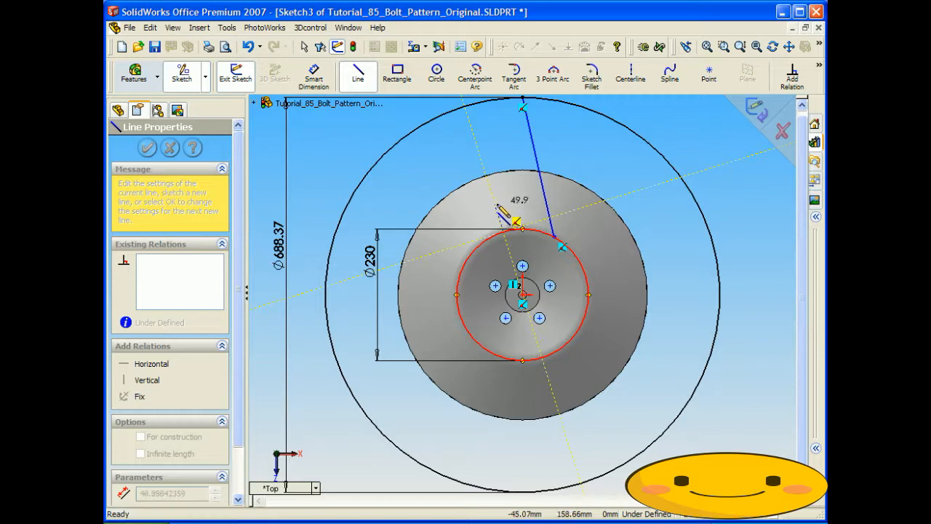
pyautogui.click(494, 200)
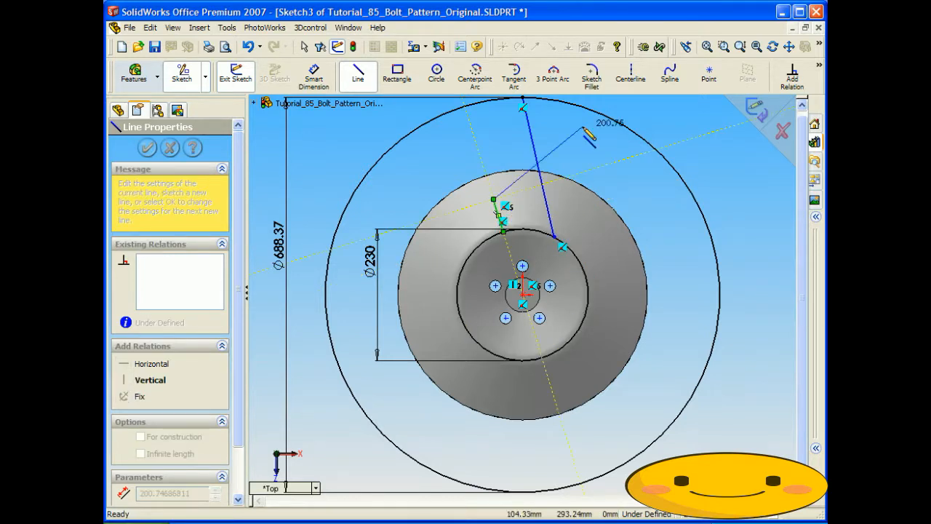
# Close the profile with three-point arcs: one of about 243 mm radius from the top point to the short line, and one along the inner circle
pyautogui.click(547, 84)
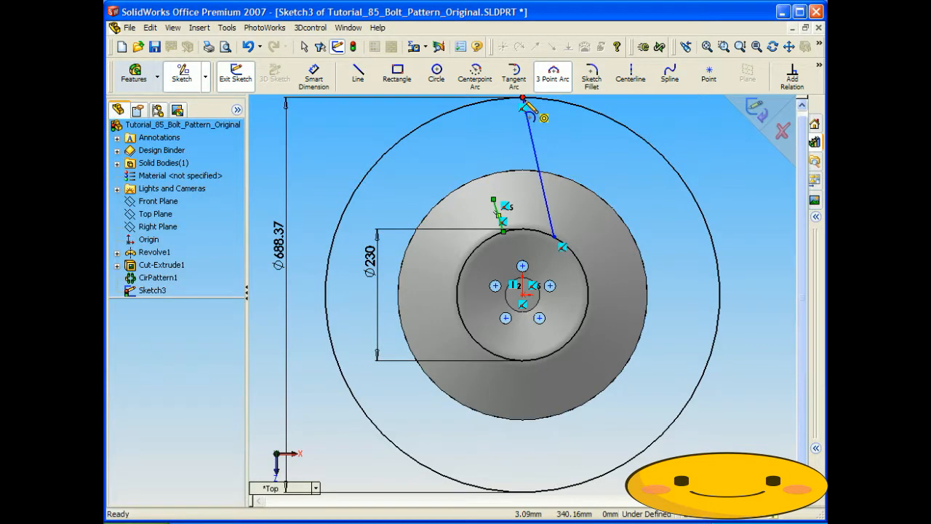
pyautogui.click(523, 107)
pyautogui.click(496, 199)
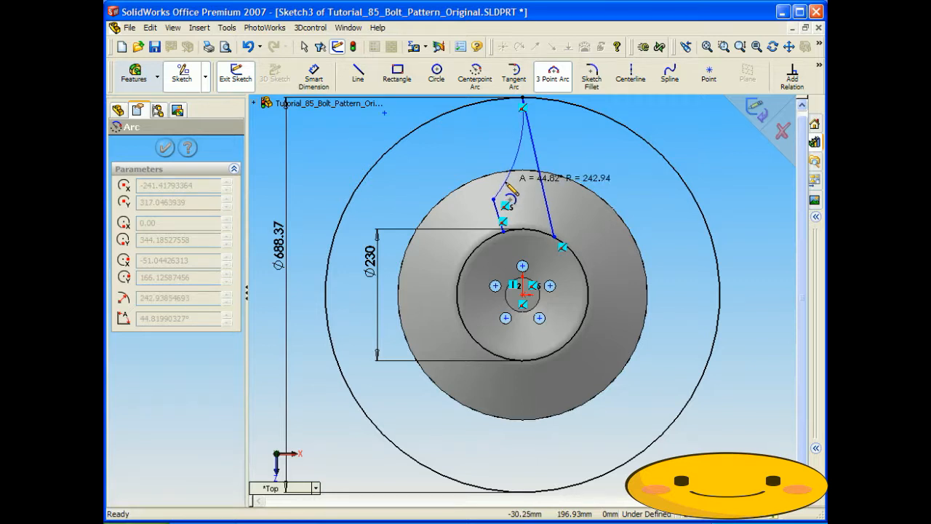
pyautogui.click(508, 193)
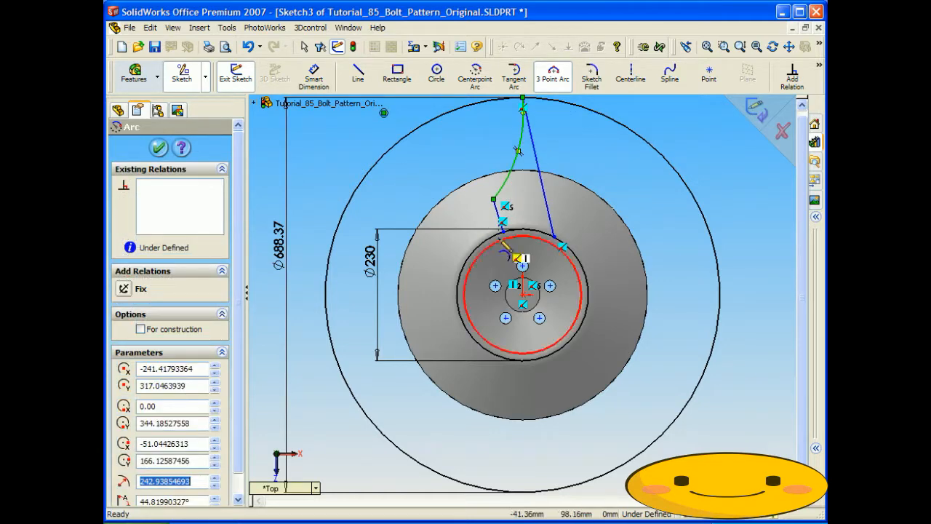
pyautogui.click(504, 232)
pyautogui.click(553, 236)
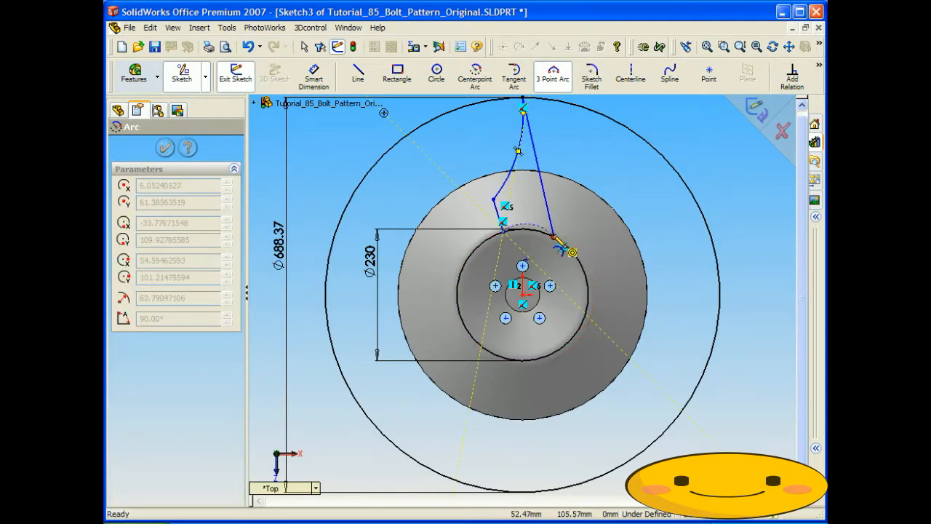
pyautogui.click(547, 231)
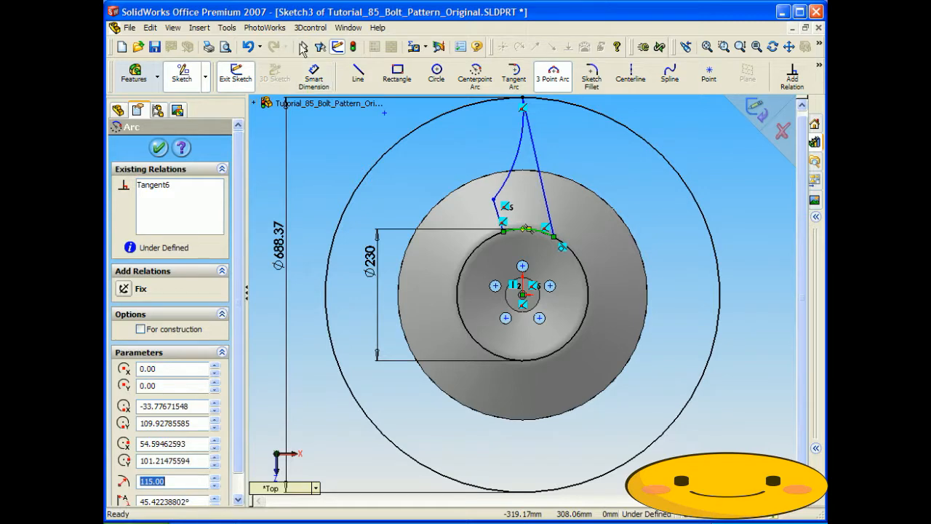
# Delete the outer and inner reference circles together with their dimensions, leaving only the closed window profile
pyautogui.click(303, 48)
pyautogui.click(395, 148)
pyautogui.press('Delete')
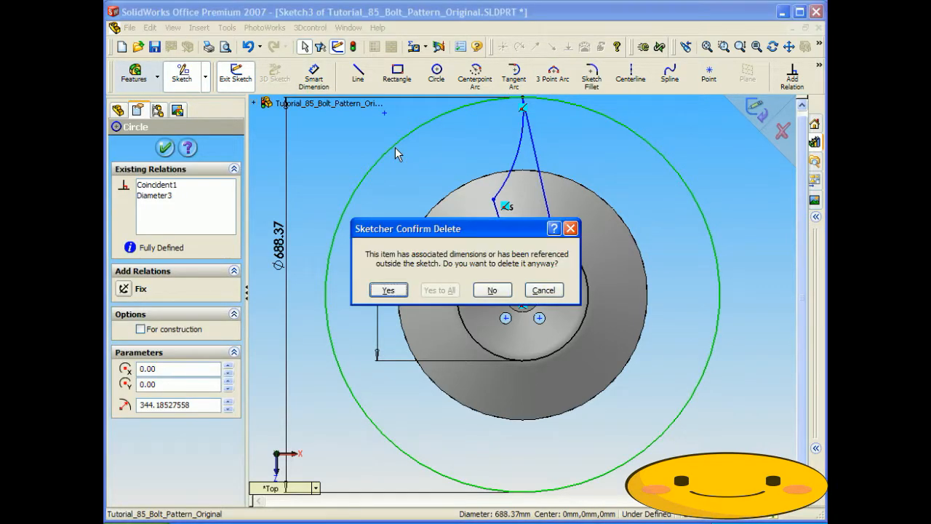
pyautogui.click(390, 291)
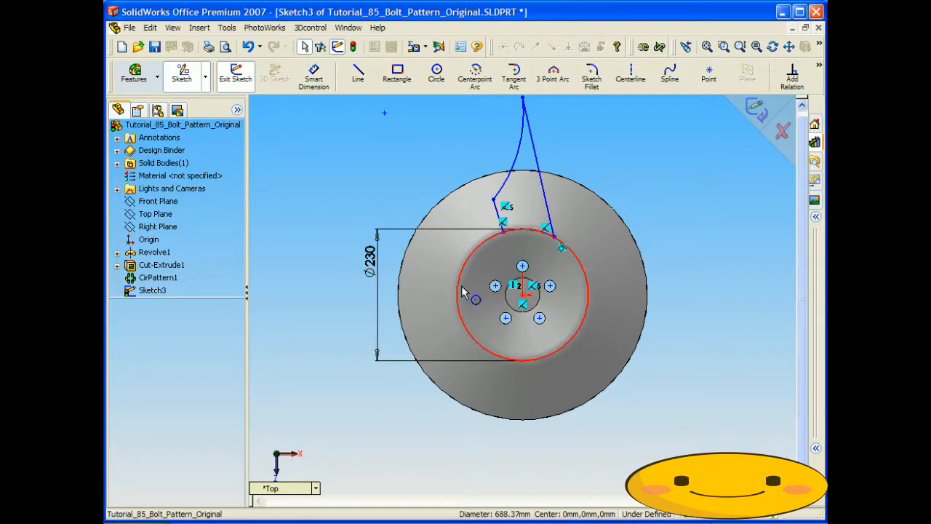
pyautogui.press('Delete')
pyautogui.click(386, 288)
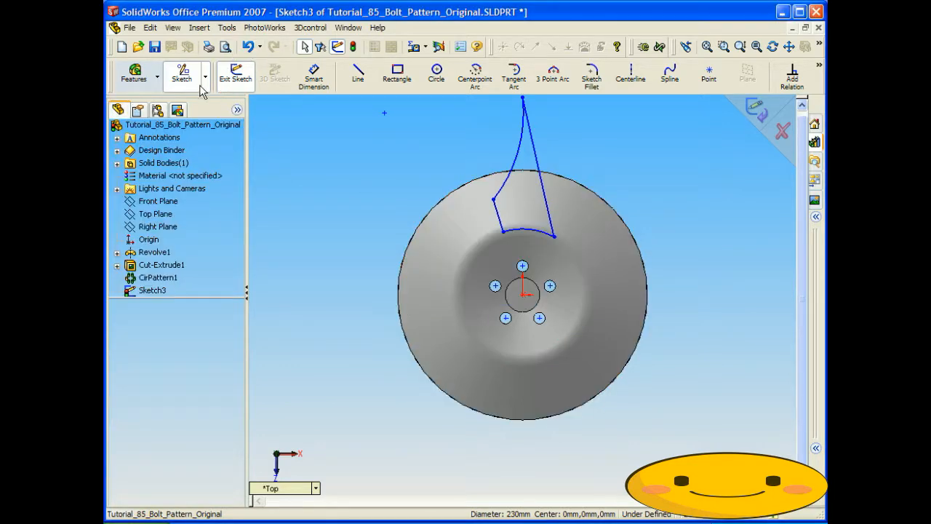
# Cut-extrude the closed profile through the disc using the Mid Plane end condition, with the depth raised beyond 80 mm
pyautogui.click(133, 73)
pyautogui.click(274, 73)
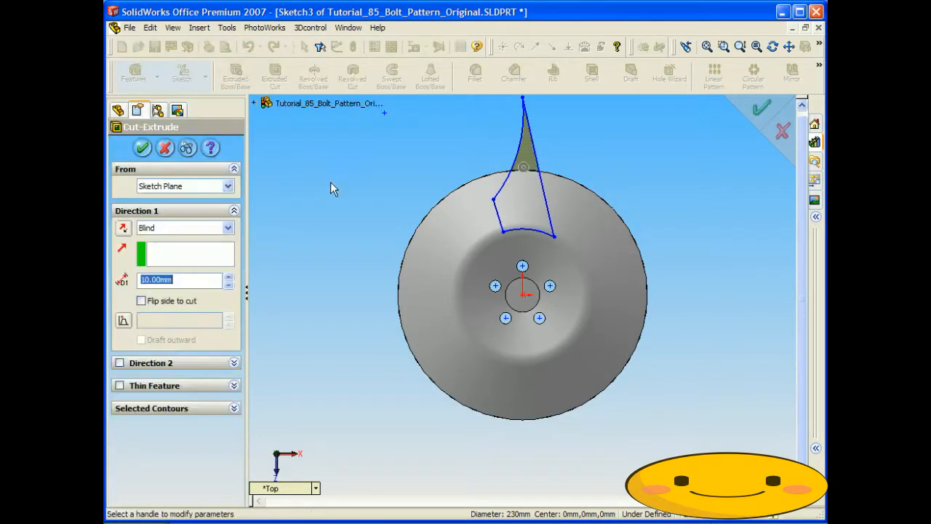
pyautogui.click(228, 227)
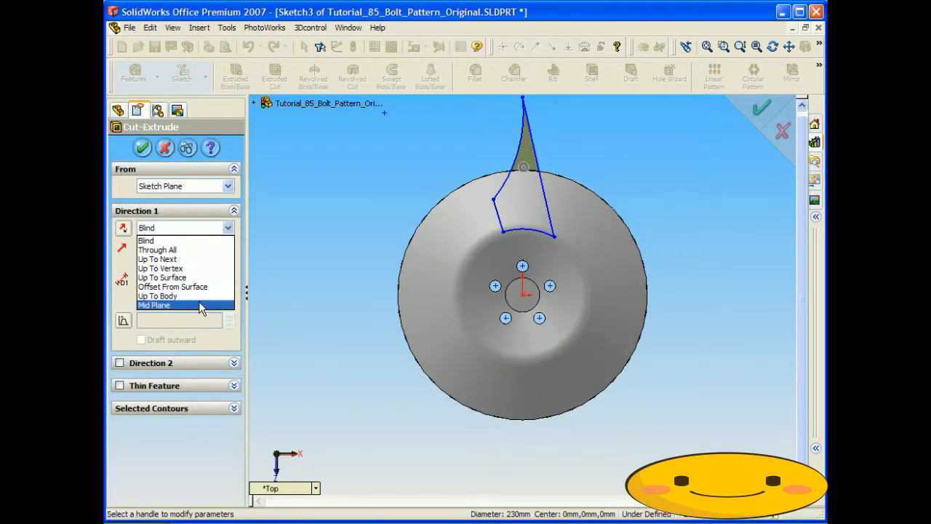
pyautogui.click(211, 311)
pyautogui.click(229, 277)
pyautogui.click(229, 278)
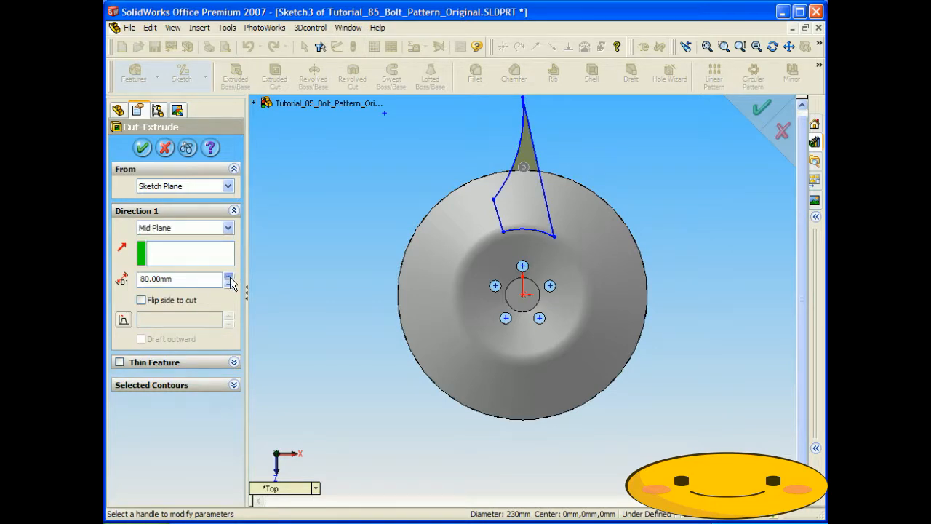
pyautogui.click(229, 277)
pyautogui.click(228, 277)
pyautogui.click(229, 277)
pyautogui.click(229, 277)
pyautogui.click(228, 277)
pyautogui.click(142, 147)
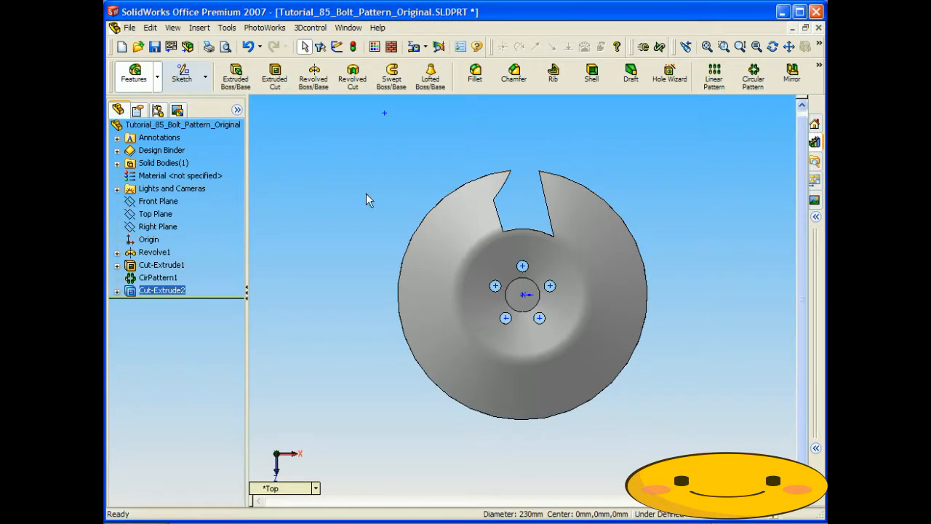
# Circular-pattern the window cut around the disc's central axis with 72° spacing and 5 instances, and inspect the resulting spokes at an angle
pyautogui.moveTo(408, 188)
pyautogui.mouseDown(button='middle')
pyautogui.moveTo(455, 187)
pyautogui.moveTo(409, 188)
pyautogui.mouseUp(button='middle')
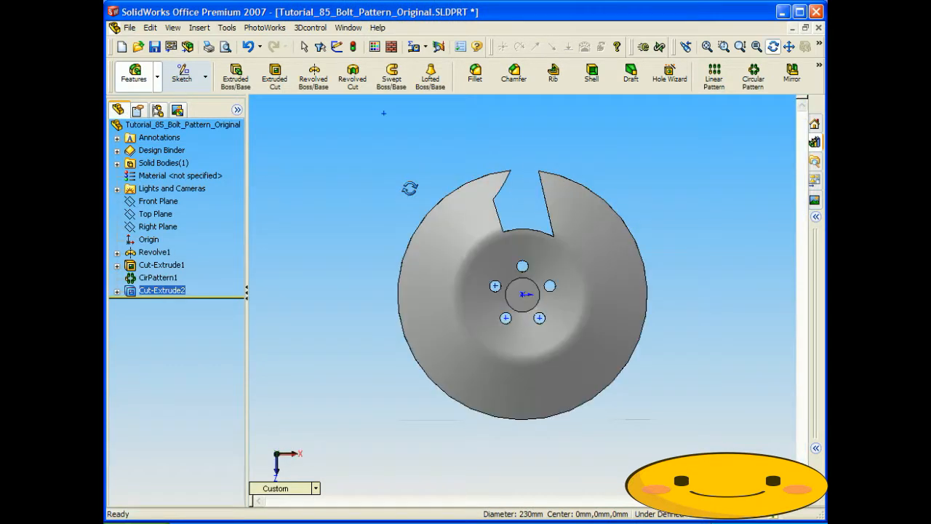
pyautogui.click(753, 72)
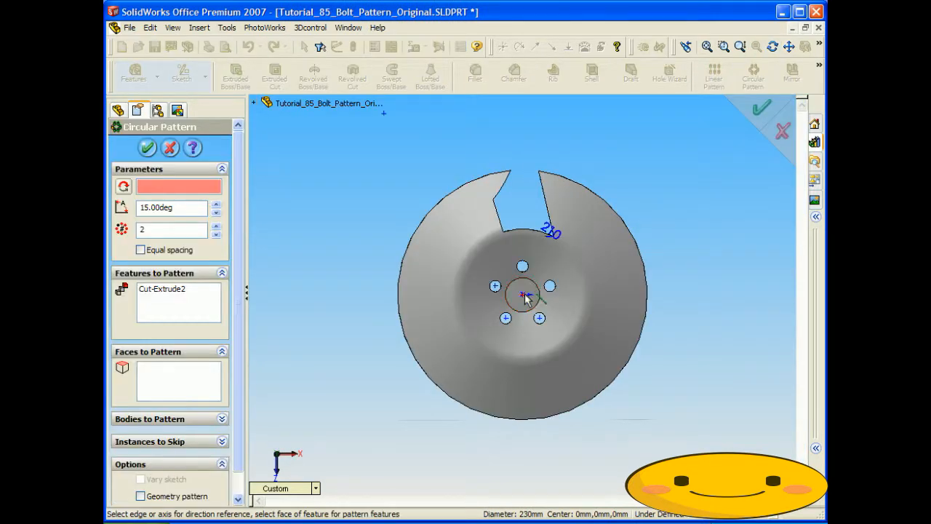
pyautogui.click(525, 297)
pyautogui.click(167, 207)
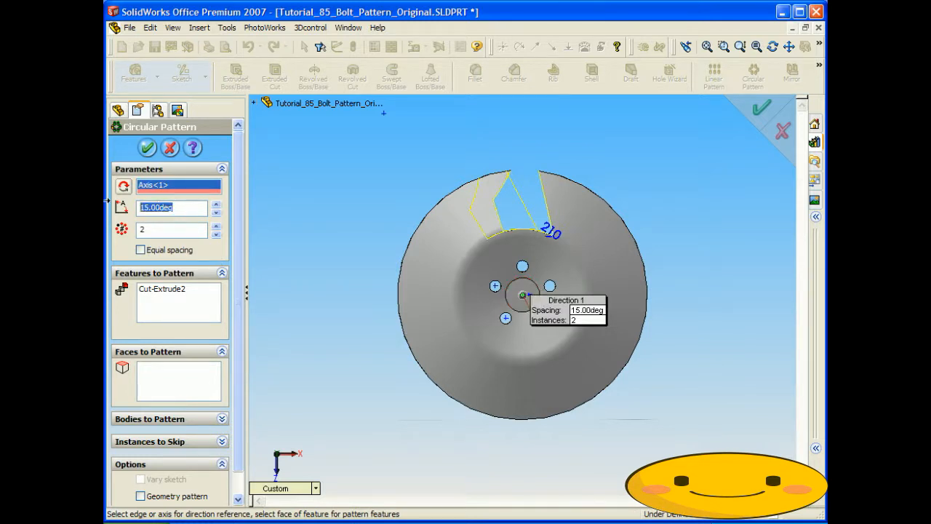
pyautogui.write('72')
pyautogui.press('Tab')
pyautogui.write('5')
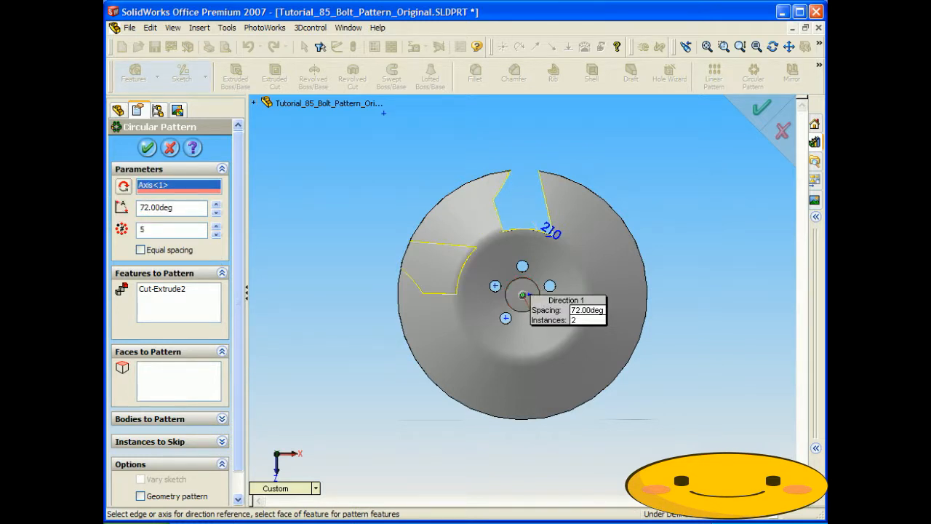
pyautogui.click(147, 148)
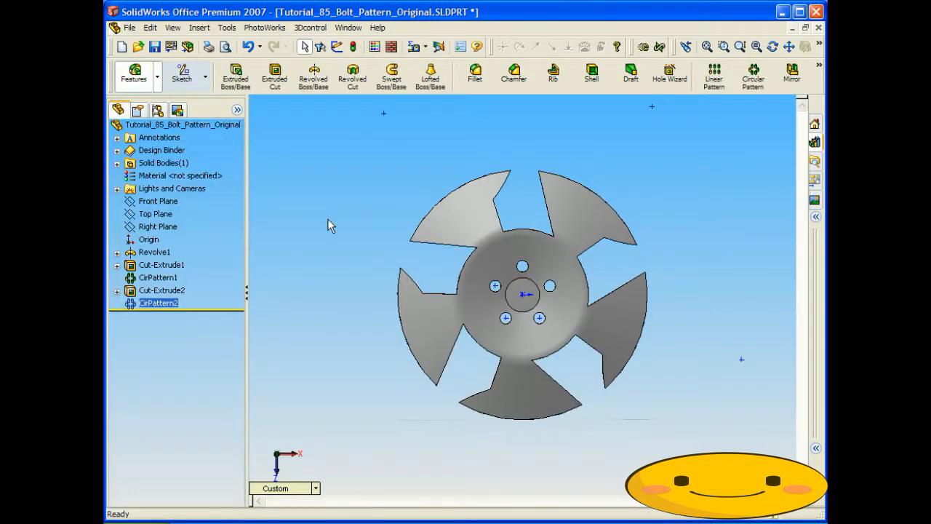
pyautogui.moveTo(373, 240)
pyautogui.mouseDown(button='middle')
pyautogui.moveTo(553, 237)
pyautogui.moveTo(358, 240)
pyautogui.moveTo(368, 241)
pyautogui.mouseUp(button='middle')
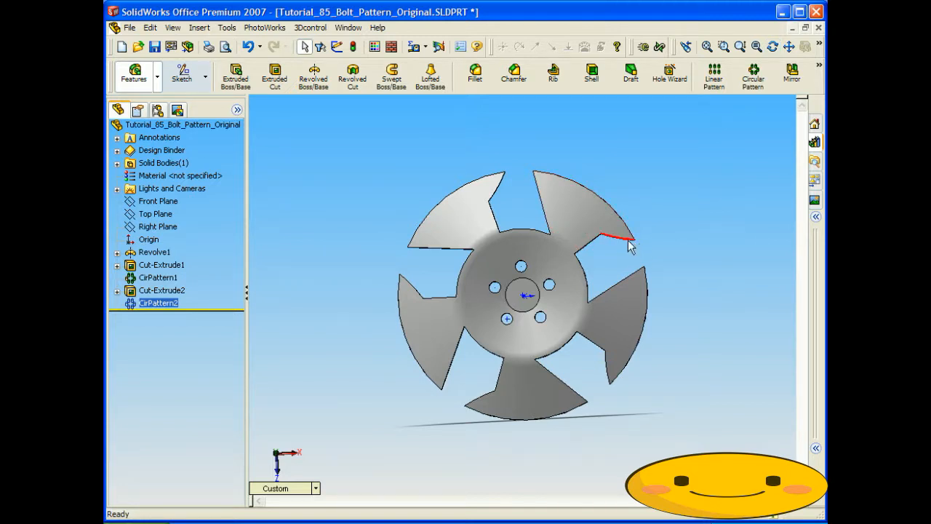
pyautogui.moveTo(663, 276)
pyautogui.mouseDown(button='middle')
pyautogui.moveTo(437, 267)
pyautogui.moveTo(654, 269)
pyautogui.mouseUp(button='middle')
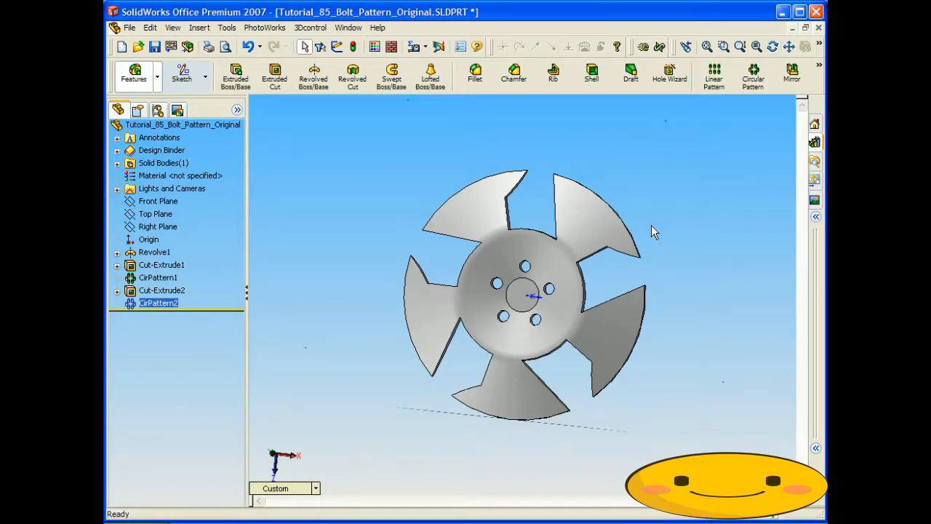
# Switch to the 87_Wheel assembly, rebuild it with the changed bolt pattern part, and inspect the new spoke windows inside the tire
pyautogui.hotkey('ctrl', 'Tab')
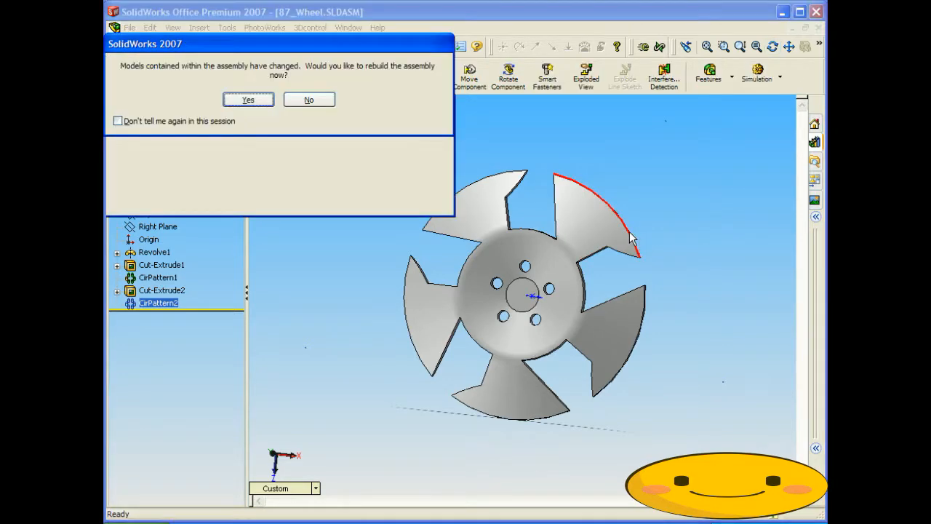
pyautogui.click(261, 101)
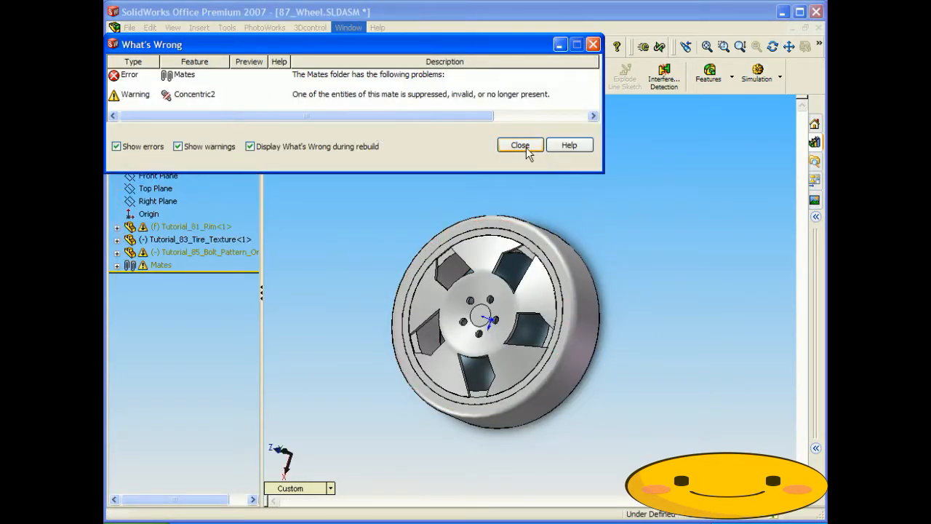
pyautogui.click(523, 144)
pyautogui.moveTo(587, 235); pyautogui.dragTo(614, 243, button='middle')
pyautogui.rightClick(614, 243)
pyautogui.click(635, 252)
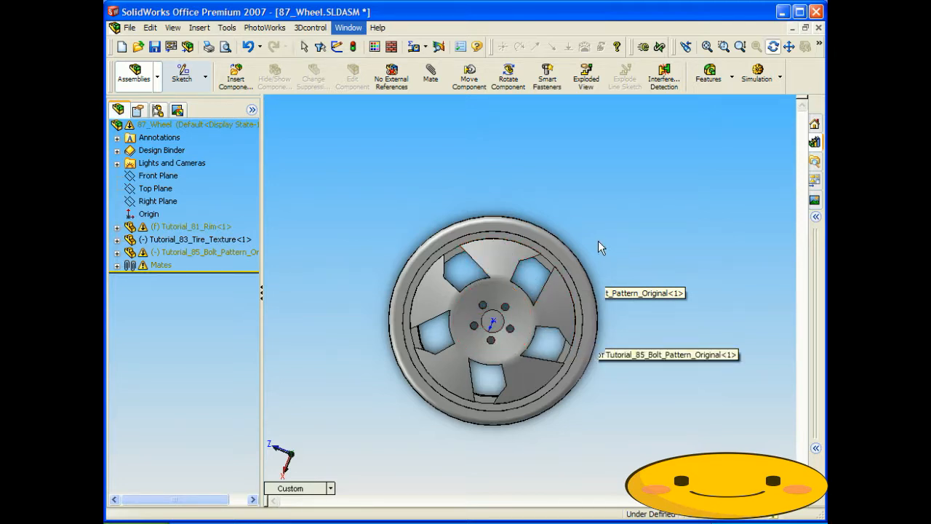
pyautogui.moveTo(598, 241); pyautogui.dragTo(576, 225, button='middle')
pyautogui.scroll(-3, 609, 335)
pyautogui.scroll(2, 605, 347)
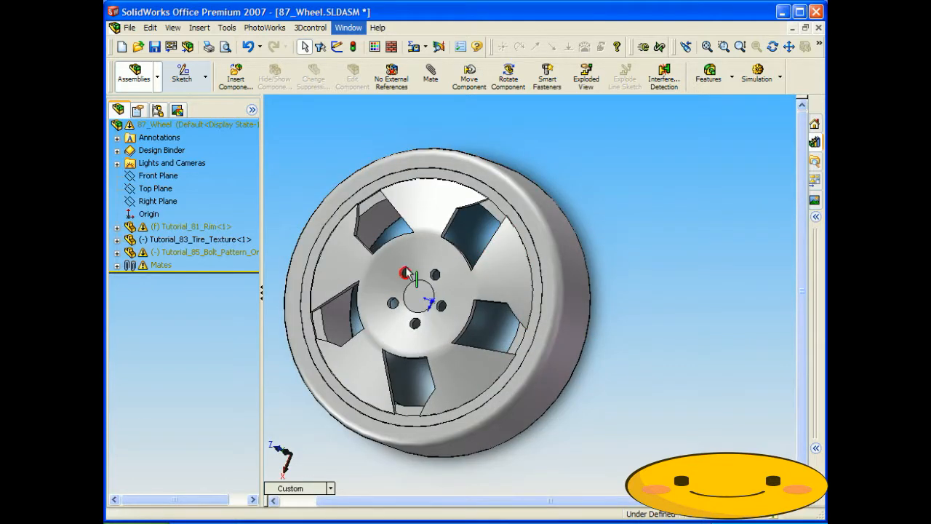
pyautogui.scroll(-2, 295, 245)
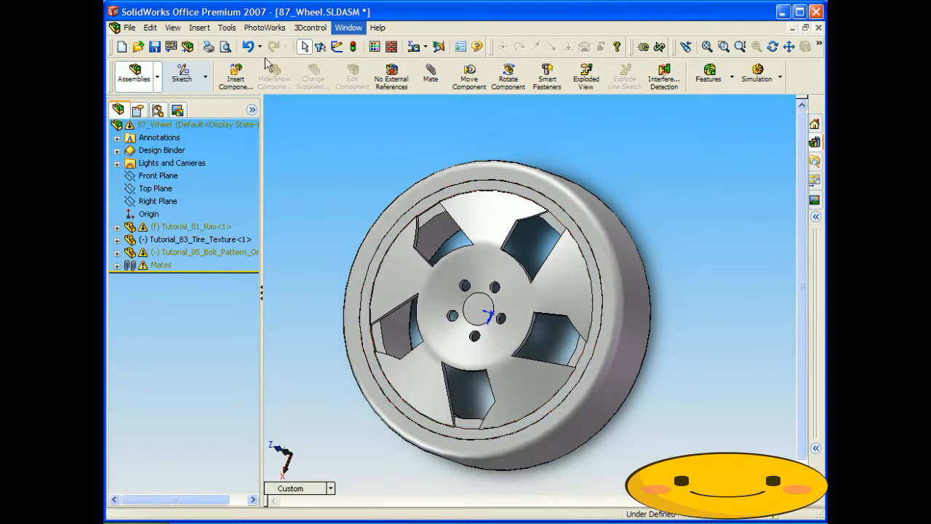
# Render the 87_Wheel assembly with PhotoWorks and return to the shaded model at a new angle
pyautogui.click(277, 29)
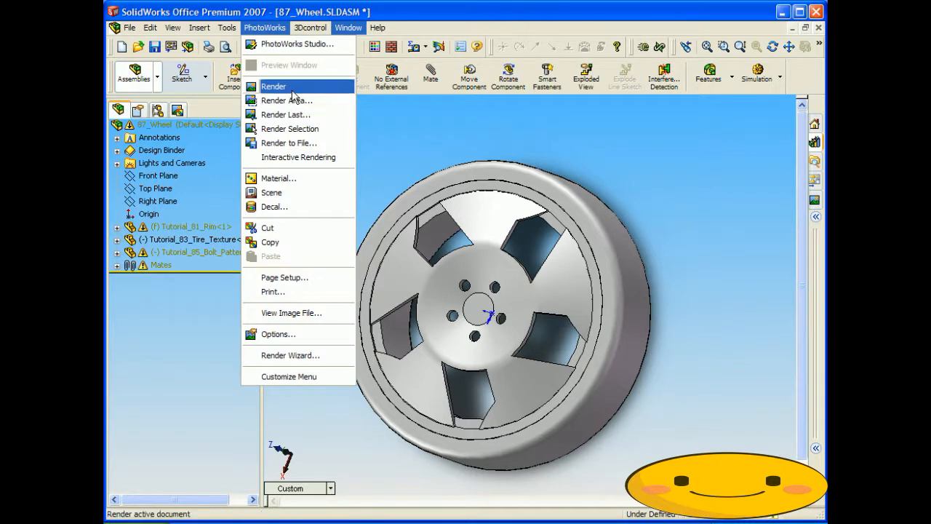
pyautogui.click(294, 87)
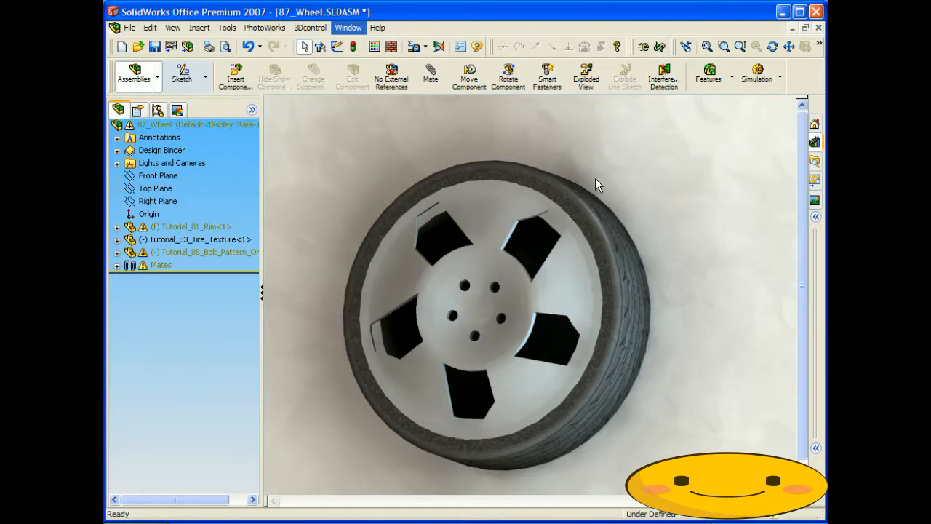
pyautogui.moveTo(685, 229)
pyautogui.mouseDown(button='middle')
pyautogui.moveTo(677, 225)
pyautogui.moveTo(696, 239)
pyautogui.moveTo(657, 218)
pyautogui.moveTo(640, 224)
pyautogui.moveTo(718, 238)
pyautogui.moveTo(686, 245)
pyautogui.moveTo(611, 297)
pyautogui.mouseUp(button='middle')
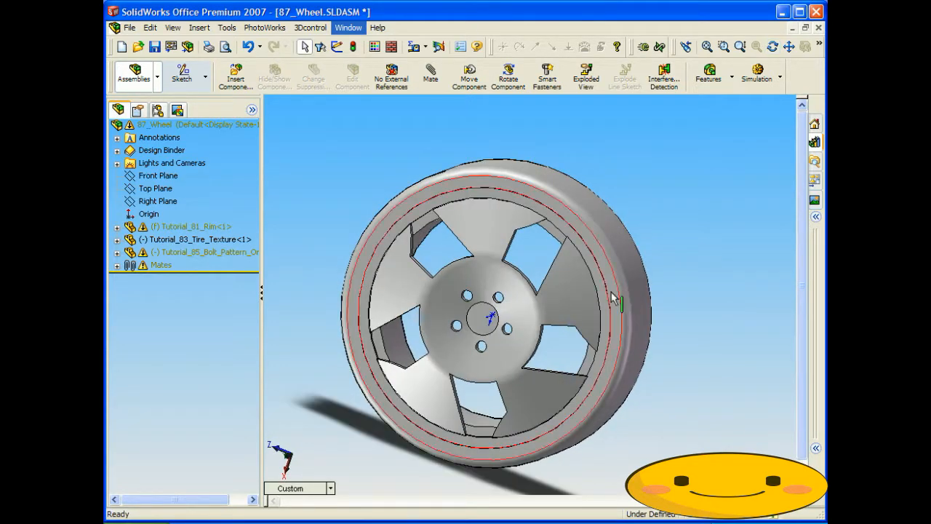
# Compare the wheel with the rims.jpg reference photo in Firefox and return to SolidWorks
pyautogui.click(518, 518)
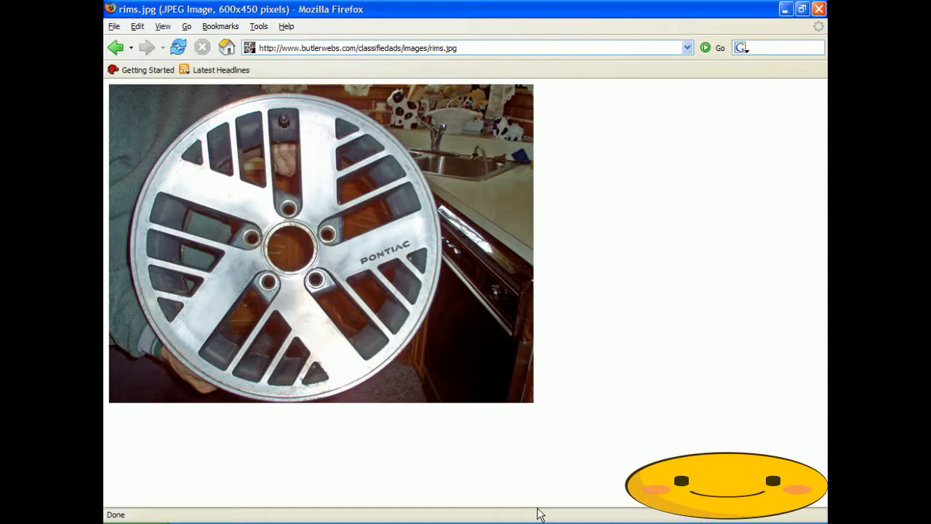
pyautogui.click(539, 513)
pyautogui.hotkey('alt', 'Tab')
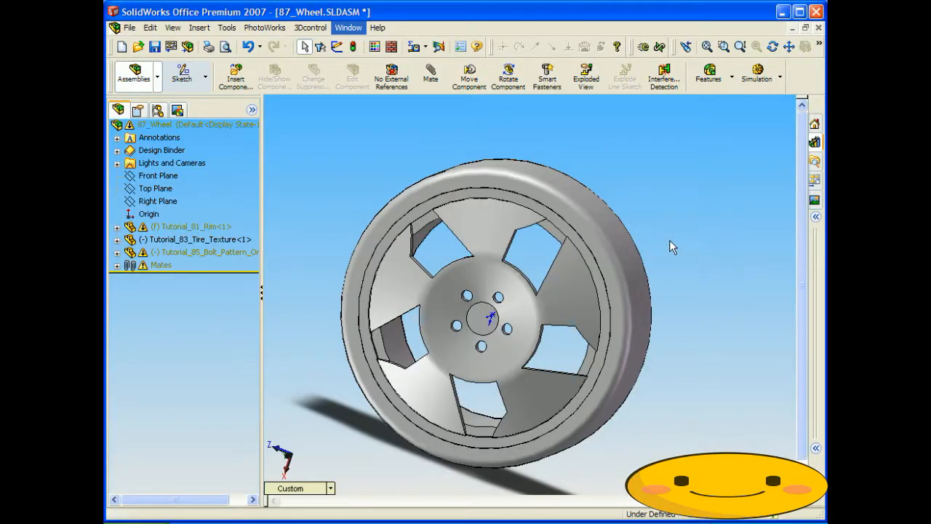
# In the Tutorial_85_Bolt_Pattern_Original part, fillet the two adjoining window edges of the upper-left spoke with a 10 mm constant radius
pyautogui.hotkey('ctrl', 'Tab')
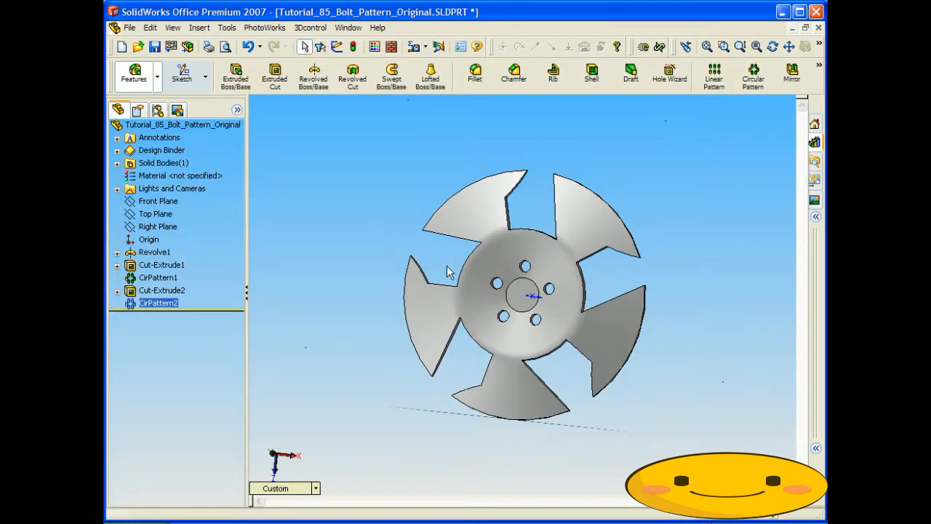
pyautogui.click(475, 73)
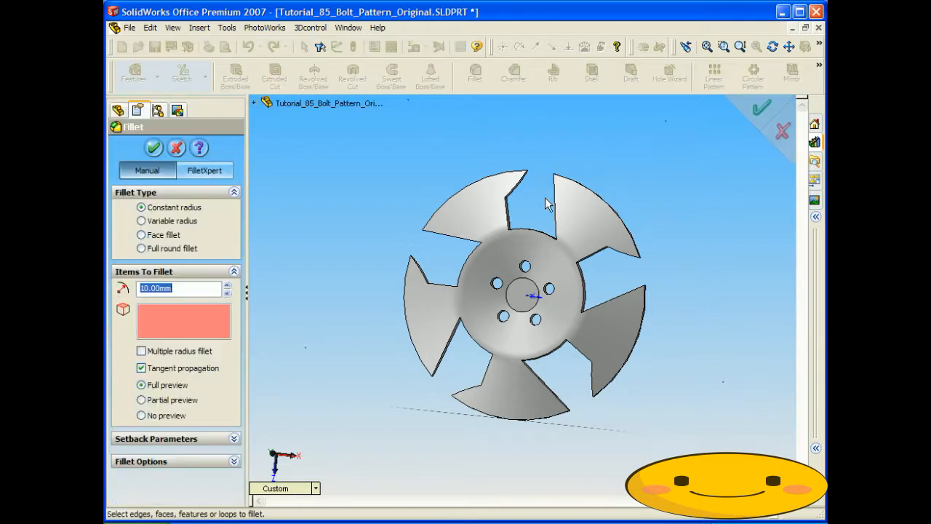
pyautogui.click(518, 179)
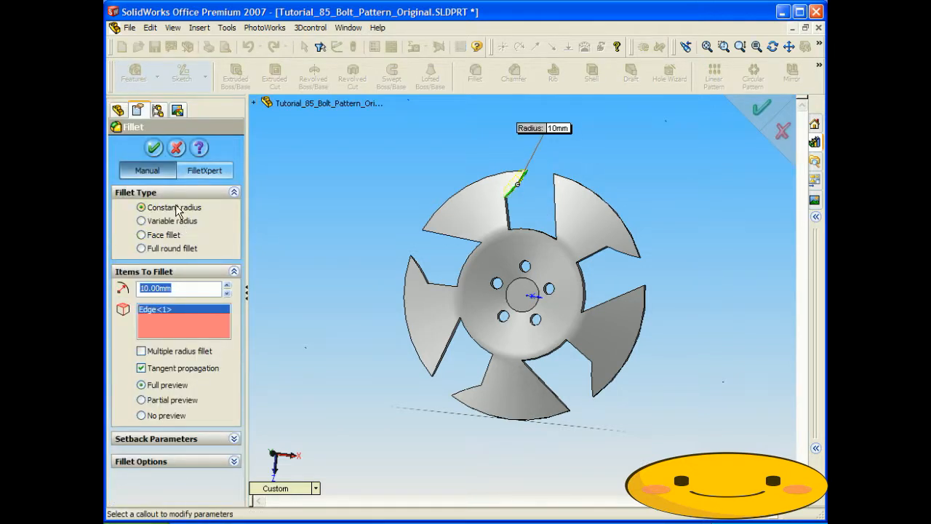
pyautogui.click(507, 218)
pyautogui.click(153, 149)
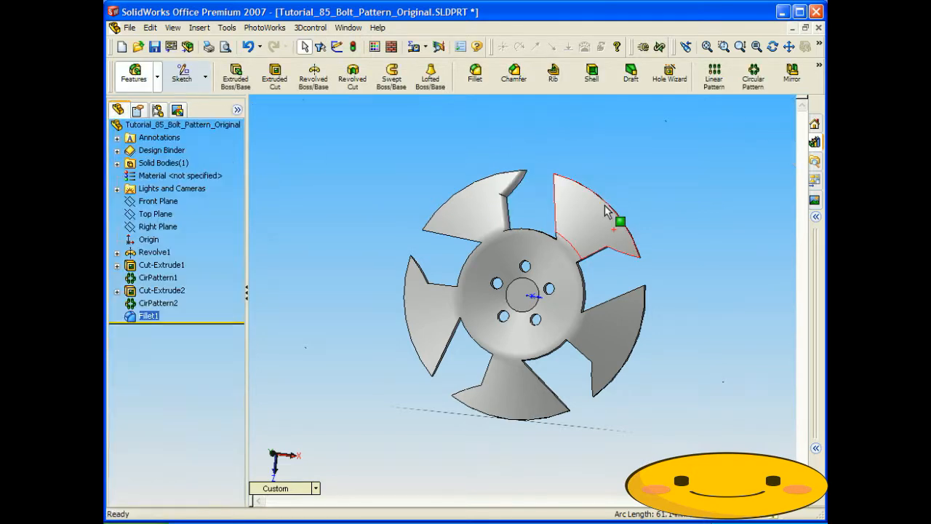
pyautogui.click(496, 125)
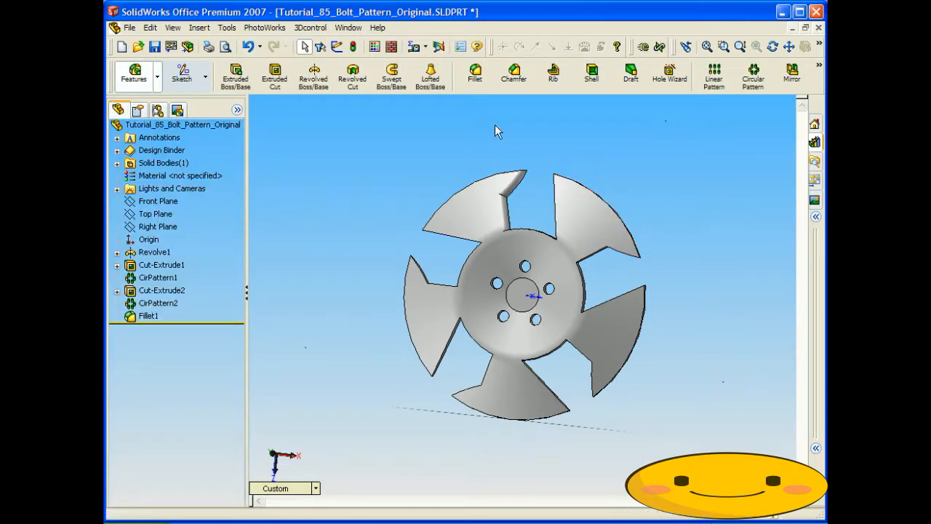
# Chamfer the two adjoining window edges of the far-left spoke at 10 mm and 45°
pyautogui.click(518, 80)
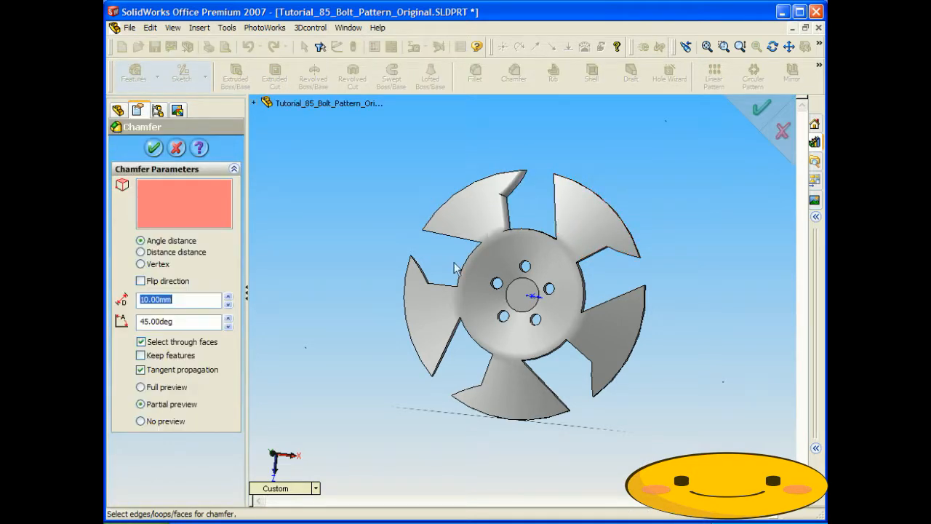
pyautogui.click(434, 285)
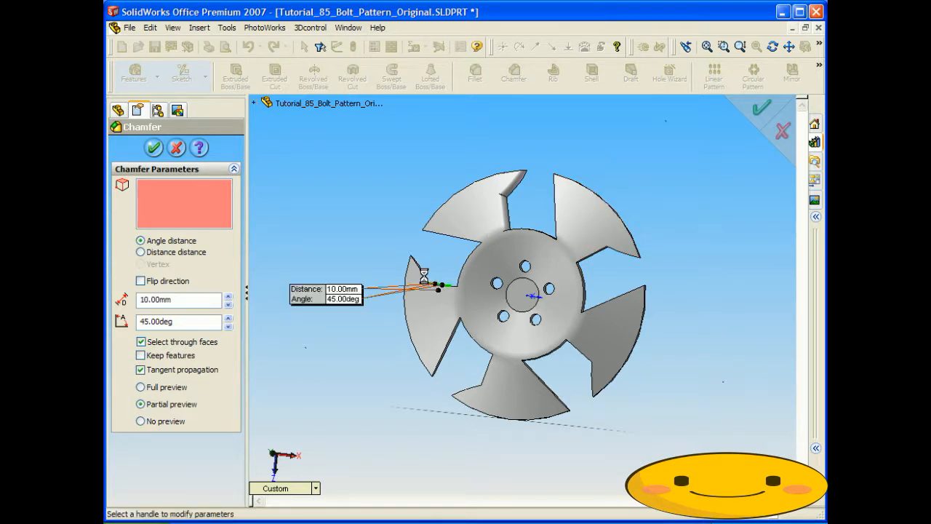
pyautogui.click(425, 277)
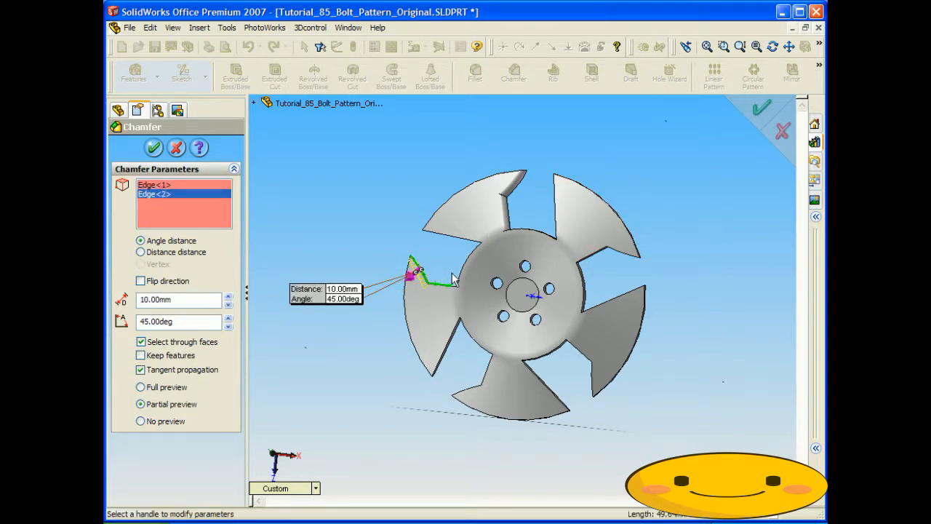
pyautogui.click(154, 148)
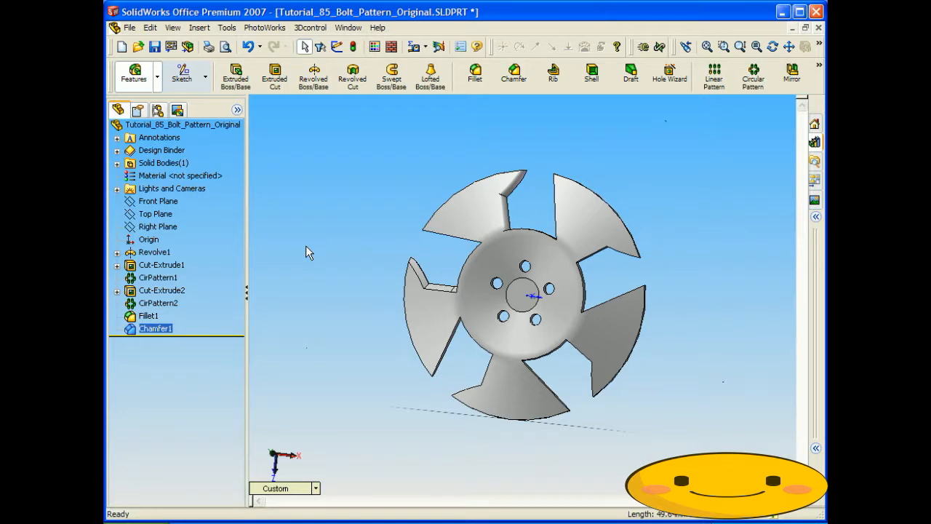
# Return to the 87_Wheel assembly, rebuild it, and inspect the filleted and chamfered spoke edges from several angles
pyautogui.hotkey('ctrl', 'Tab')
pyautogui.click(248, 97)
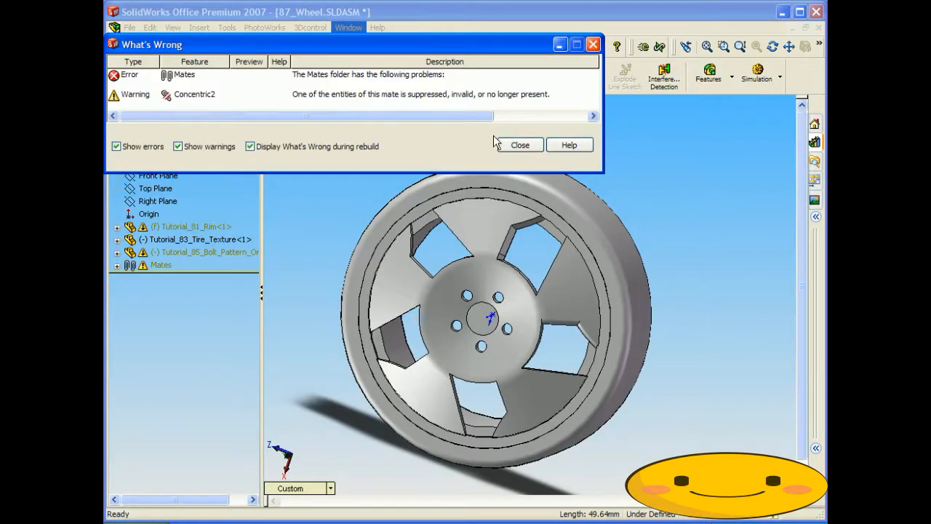
pyautogui.click(520, 144)
pyautogui.moveTo(604, 293); pyautogui.dragTo(603, 272, button='middle')
pyautogui.moveTo(609, 326); pyautogui.dragTo(674, 210, button='middle')
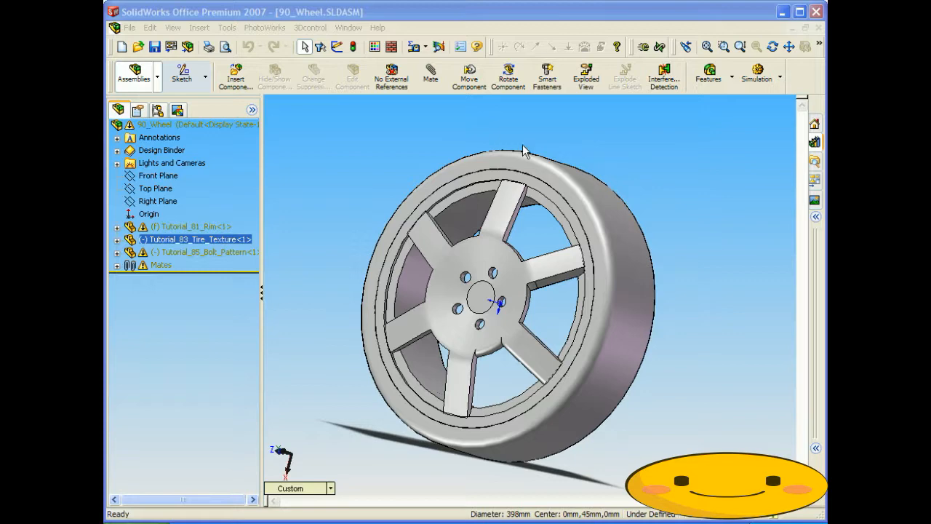
# Examine the 90_Wheel assembly from several angles and up close where the spokes meet the stepped rim lip
pyautogui.moveTo(466, 150); pyautogui.dragTo(456, 181, button='middle')
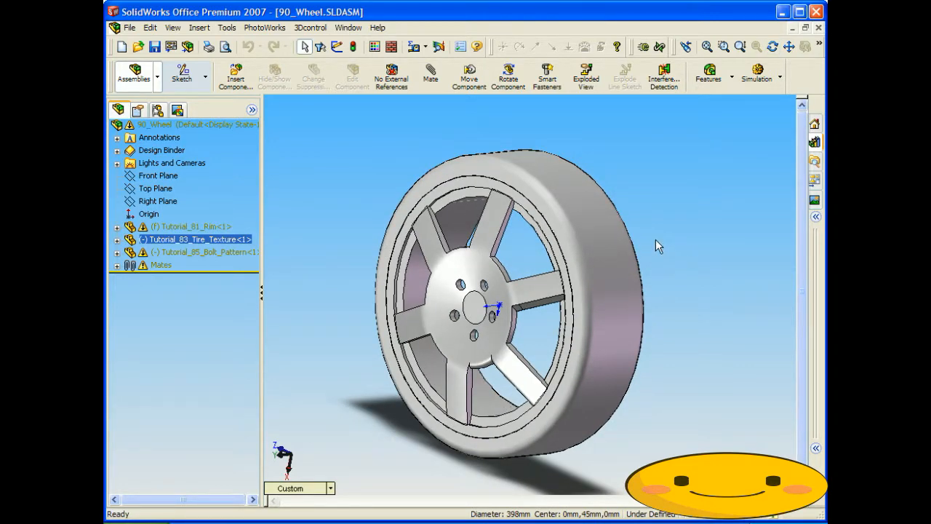
pyautogui.moveTo(641, 219); pyautogui.dragTo(657, 216, button='middle')
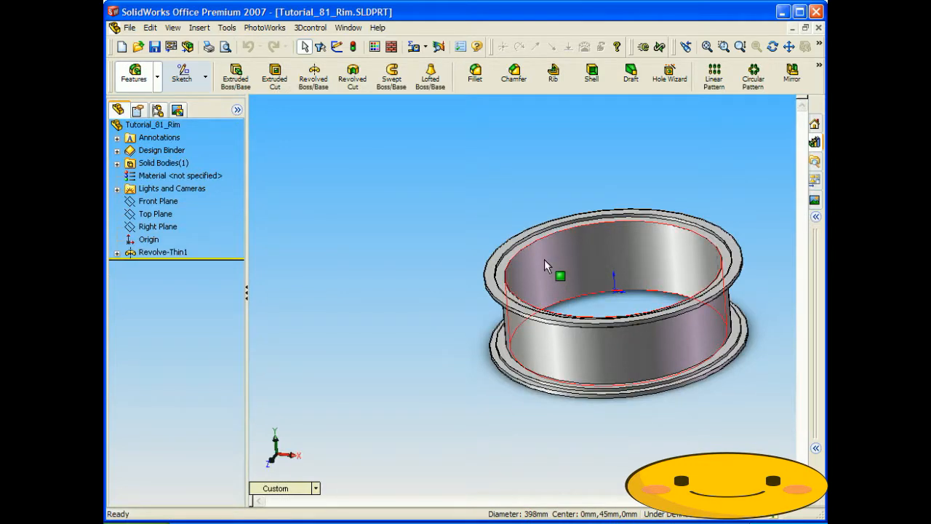
pyautogui.hotkey('ctrl', 'Tab')
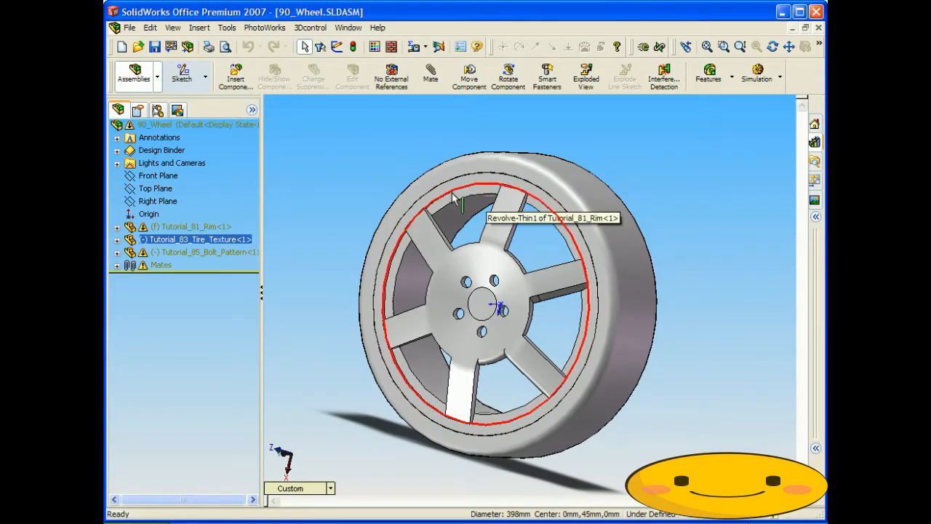
pyautogui.moveTo(432, 271); pyautogui.dragTo(438, 215, button='middle')
pyautogui.scroll(-6, 445, 179)
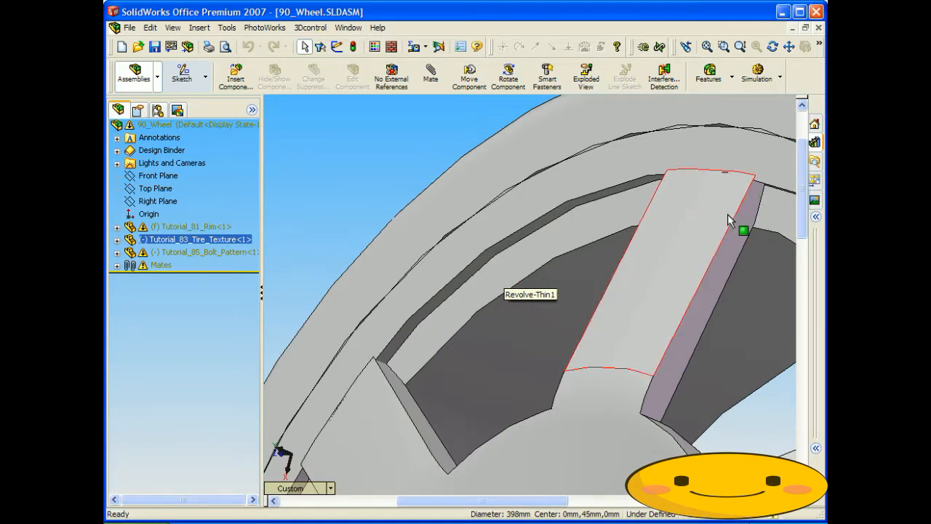
pyautogui.scroll(3, 571, 204)
pyautogui.scroll(4, 538, 251)
pyautogui.scroll(3, 553, 305)
pyautogui.moveTo(587, 323); pyautogui.dragTo(547, 311, button='middle')
pyautogui.scroll(-5, 547, 312)
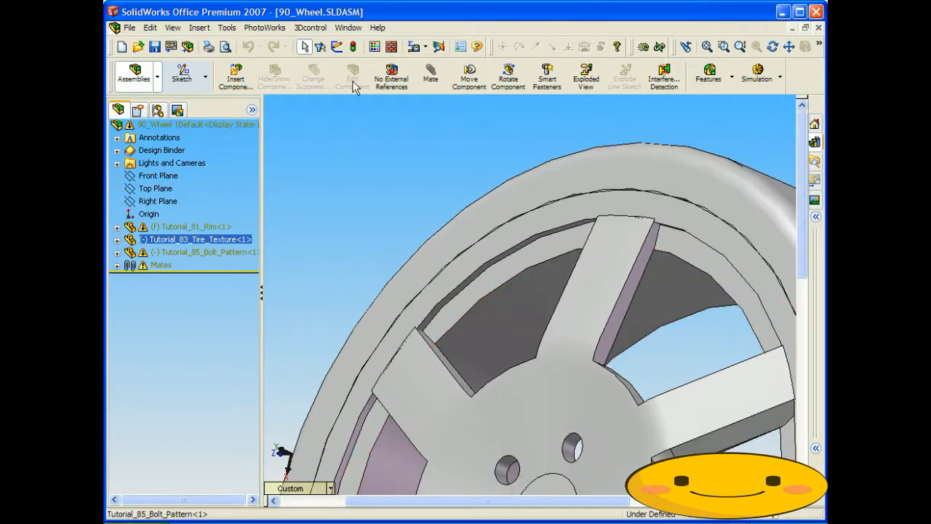
# Render the close-up of the 90_Wheel spokes and rim with PhotoWorks and return to the whole wheel
pyautogui.click(264, 27)
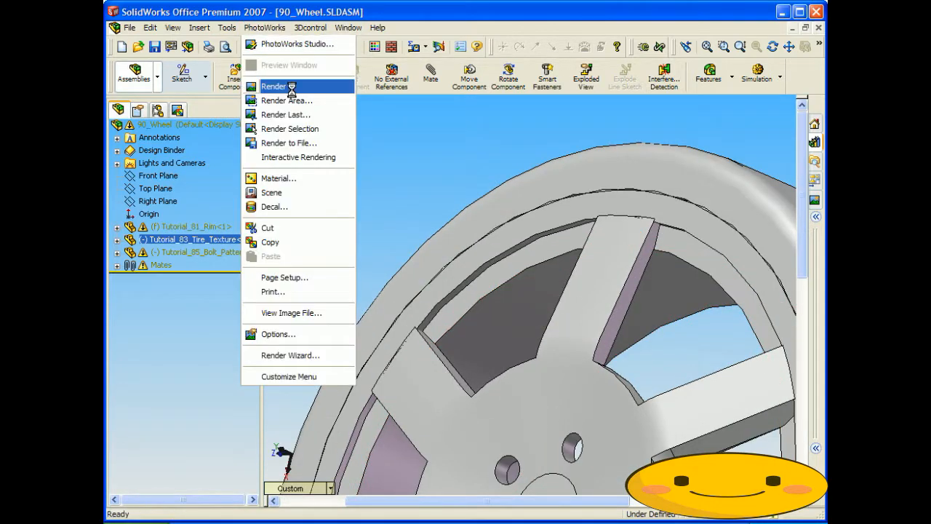
pyautogui.click(291, 88)
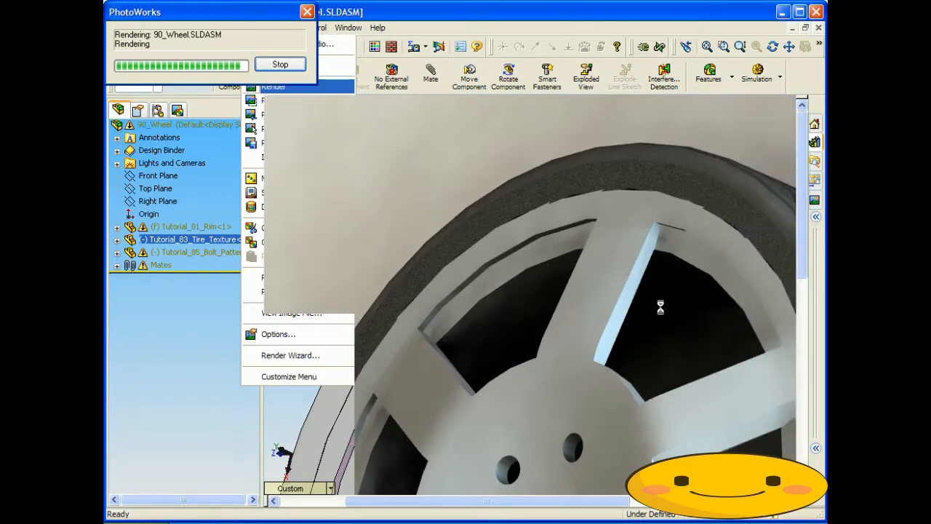
pyautogui.scroll(5, 409, 217)
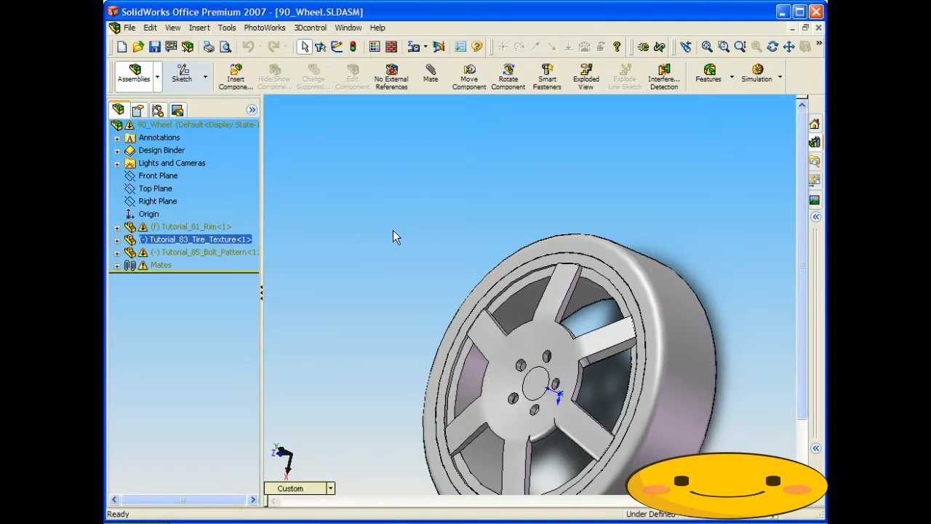
# In the Tutorial_81_Rim part, fillet the circular edge at the step inside the upper flange with a 12 mm radius
pyautogui.hotkey('ctrl', 'Tab')
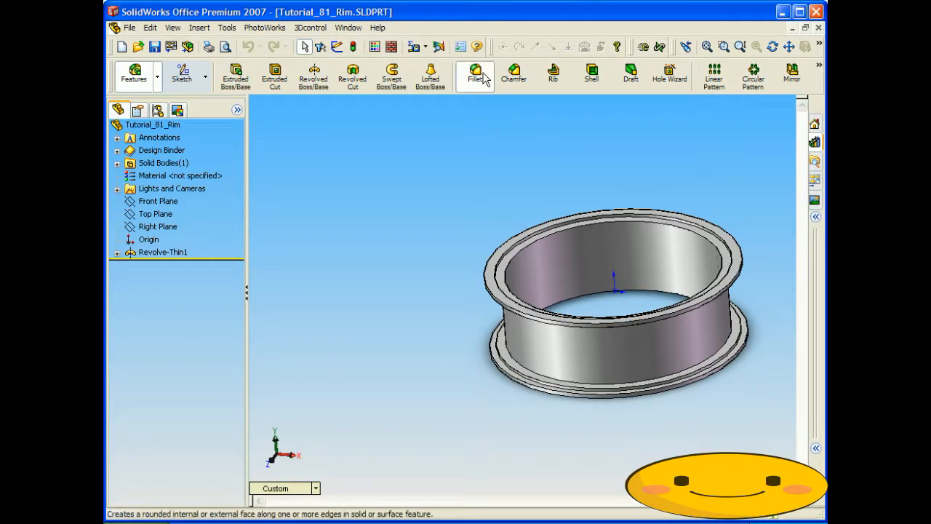
pyautogui.click(476, 73)
pyautogui.moveTo(572, 182); pyautogui.dragTo(547, 210, button='middle')
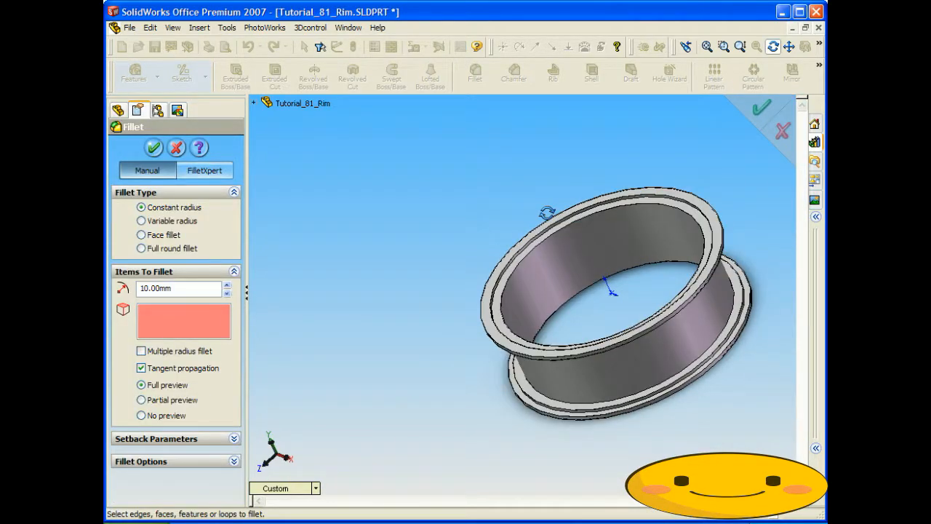
pyautogui.scroll(-5, 536, 246)
pyautogui.click(535, 255)
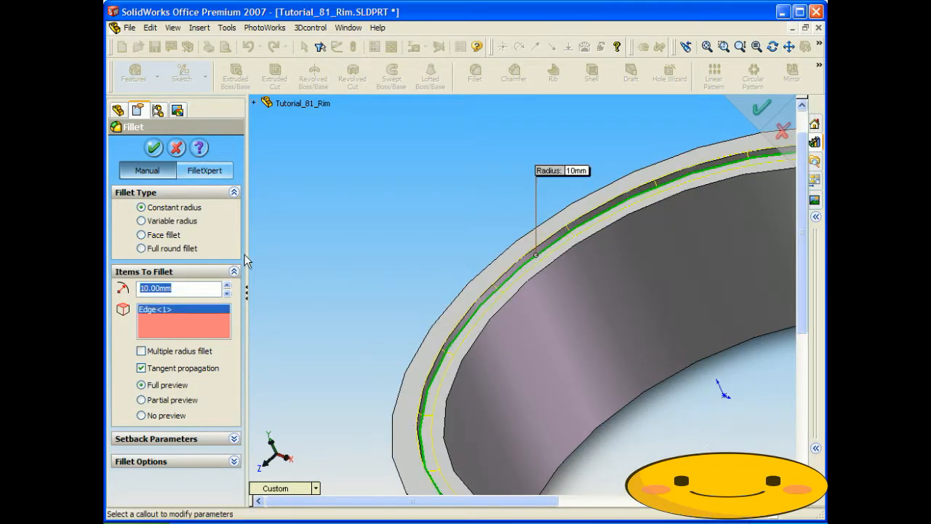
pyautogui.write('12')
pyautogui.click(160, 151)
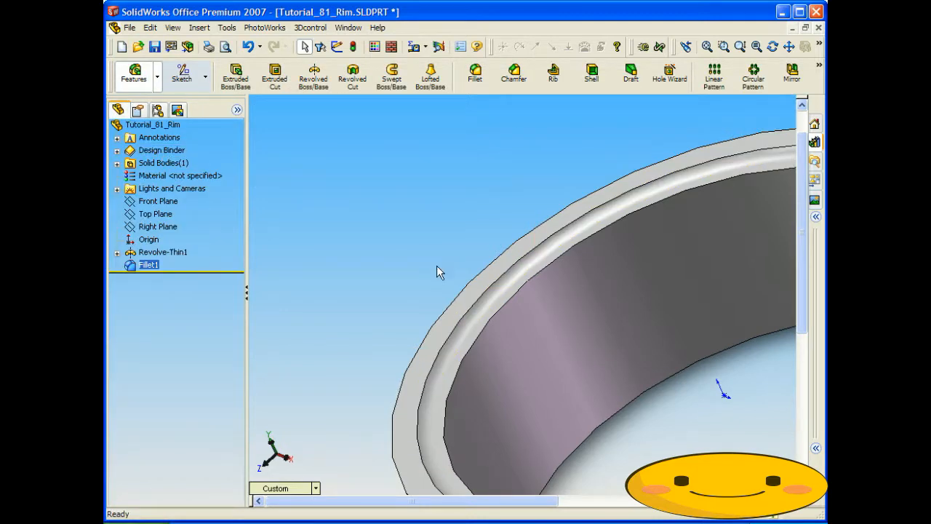
pyautogui.click(402, 256)
# Fillet the circular edge around the inner side of the rim's upper flange face with a 2 mm radius
pyautogui.scroll(3, 408, 256)
pyautogui.middleClick(572, 305)
pyautogui.moveTo(572, 305); pyautogui.dragTo(541, 305, button='middle')
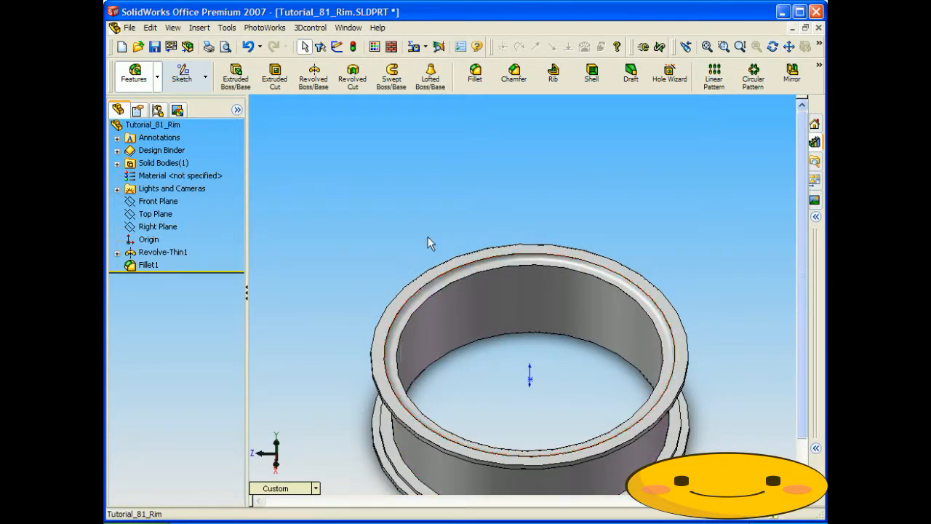
pyautogui.click(471, 75)
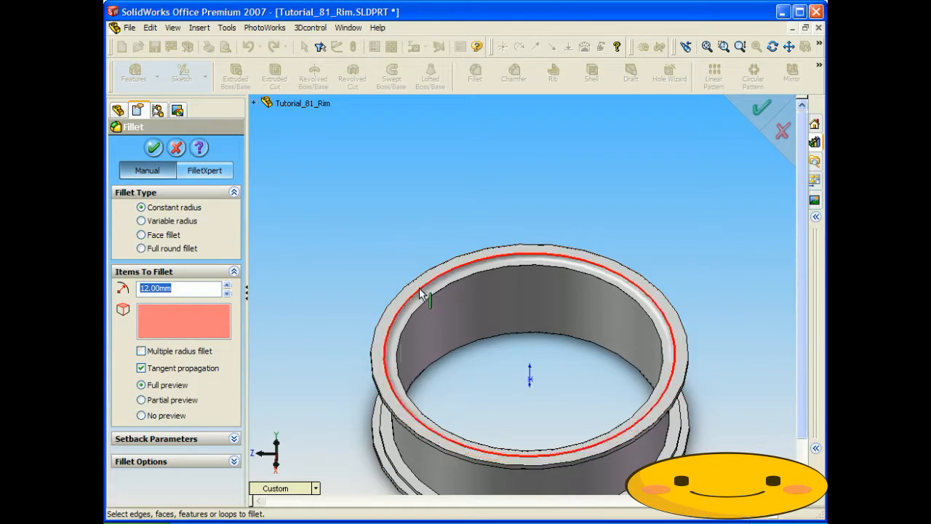
pyautogui.click(420, 291)
pyautogui.write('2')
pyautogui.click(154, 148)
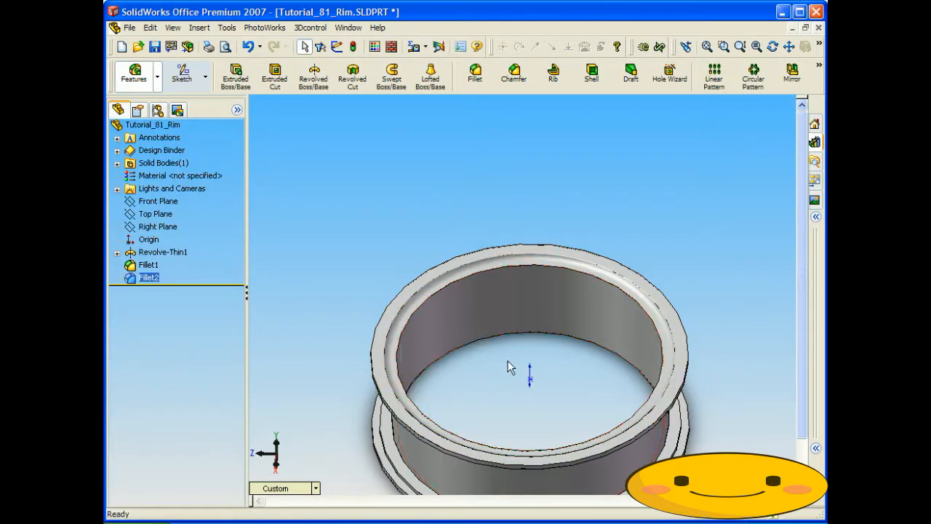
pyautogui.scroll(-5, 452, 267)
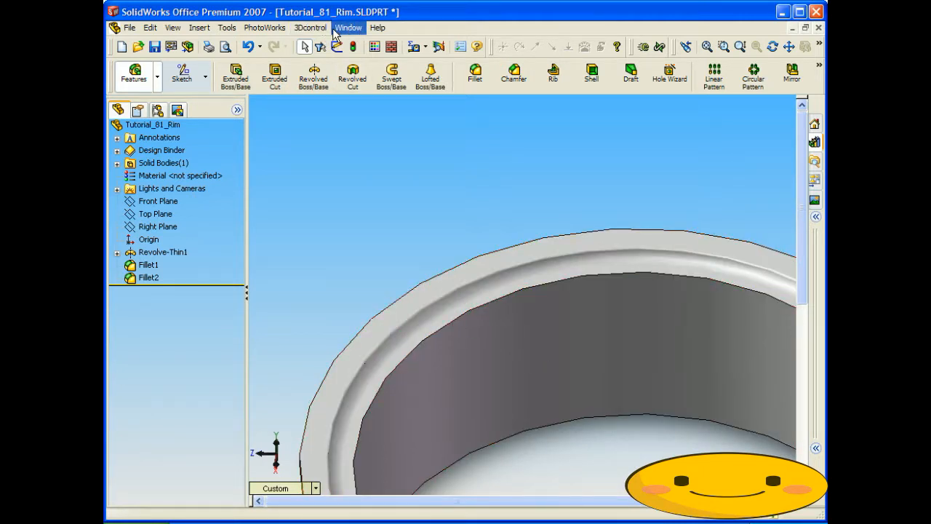
# Return to the 90_Wheel assembly, close the rebuild report, and examine the filleted rim lip around the spoke ends
pyautogui.hotkey('ctrl', 'Tab')
pyautogui.click(262, 104)
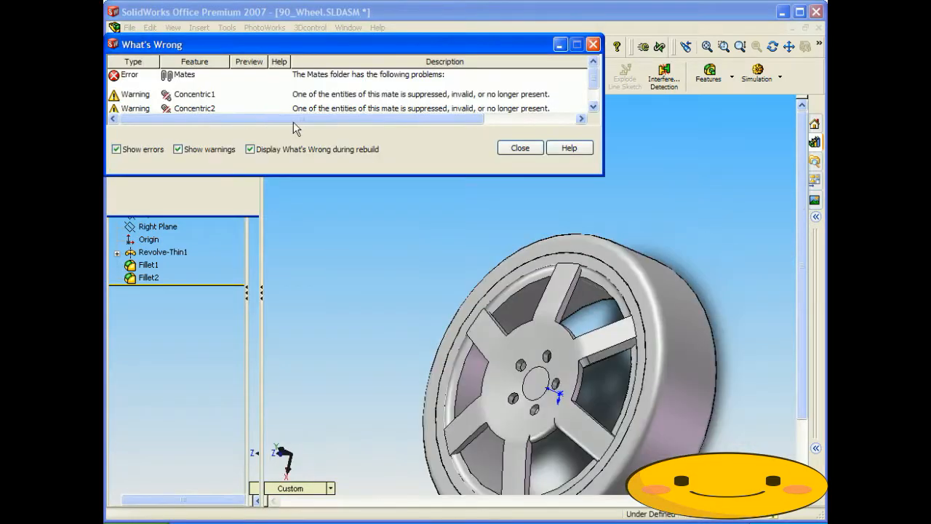
pyautogui.click(519, 149)
pyautogui.moveTo(509, 188)
pyautogui.mouseDown(button='middle')
pyautogui.moveTo(516, 213)
pyautogui.moveTo(552, 199)
pyautogui.moveTo(561, 178)
pyautogui.moveTo(505, 193)
pyautogui.mouseUp(button='middle')
pyautogui.scroll(-3, 492, 284)
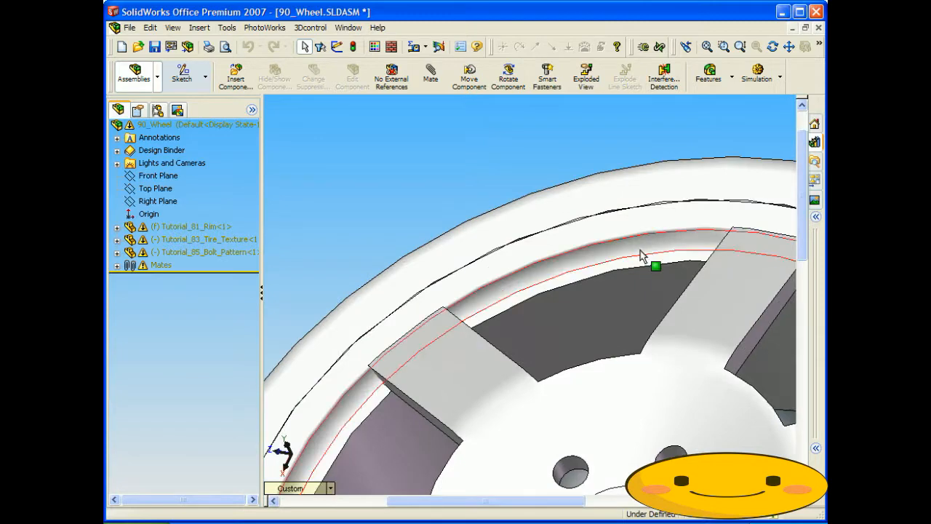
pyautogui.scroll(1, 642, 254)
pyautogui.moveTo(644, 258); pyautogui.dragTo(694, 256, button='middle')
pyautogui.moveTo(696, 257); pyautogui.dragTo(668, 271)
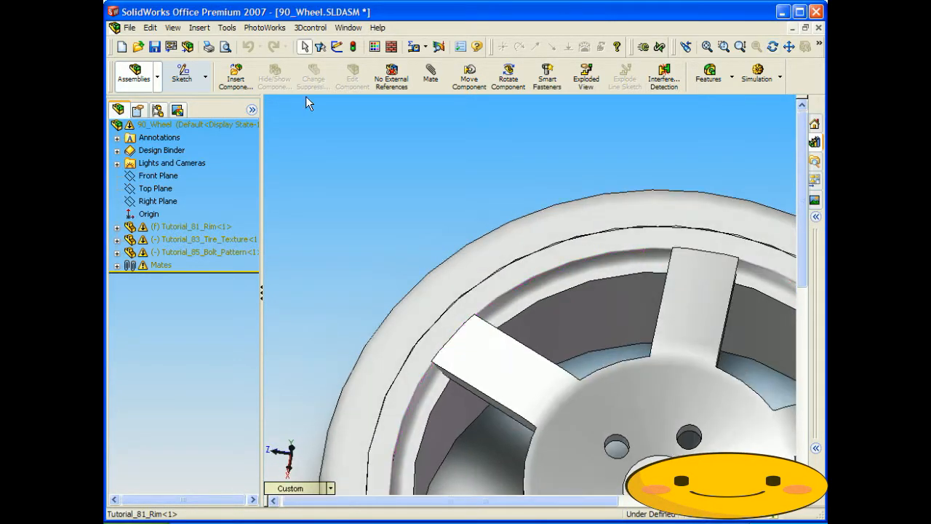
pyautogui.moveTo(586, 272)
pyautogui.mouseDown(button='middle')
pyautogui.moveTo(514, 262)
pyautogui.moveTo(587, 276)
pyautogui.mouseUp(button='middle')
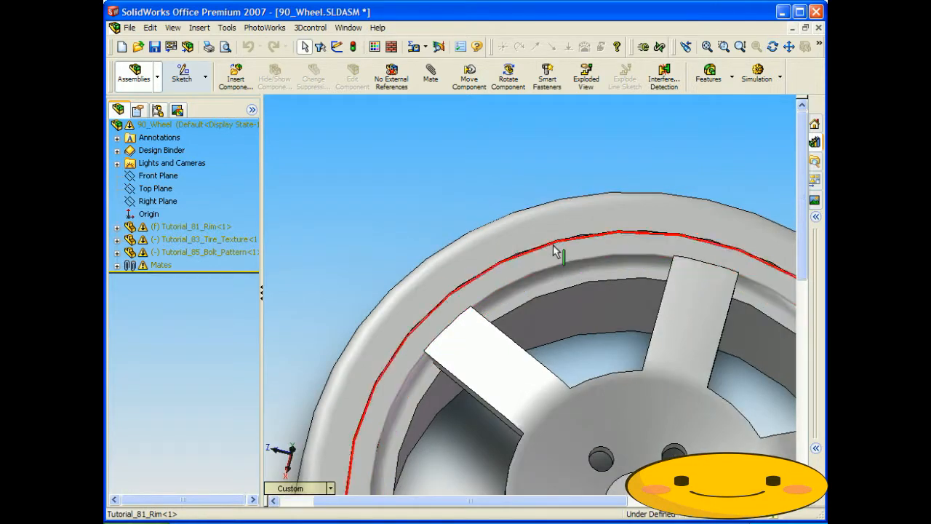
# Render the close-up of the filleted rim lip with PhotoWorks, and render the whole wheel from an angled view
pyautogui.click(264, 27)
pyautogui.click(290, 86)
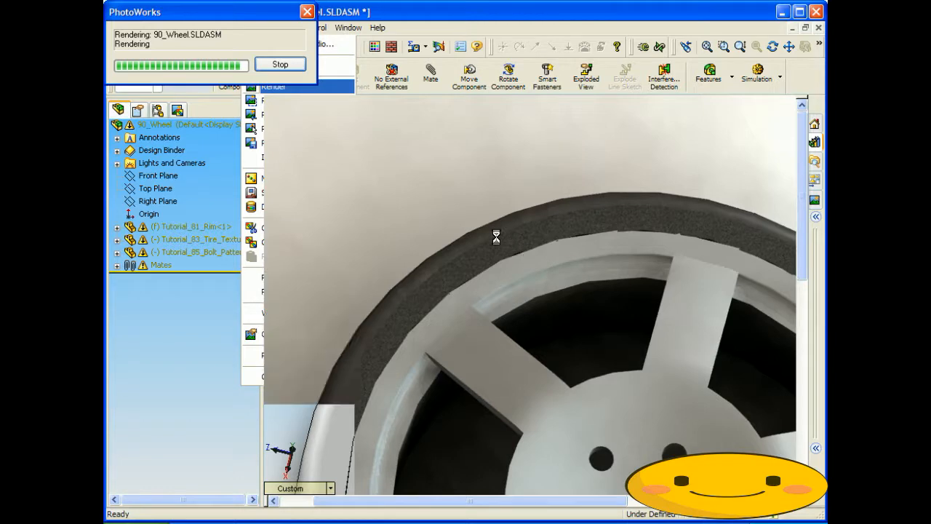
pyautogui.scroll(3, 521, 264)
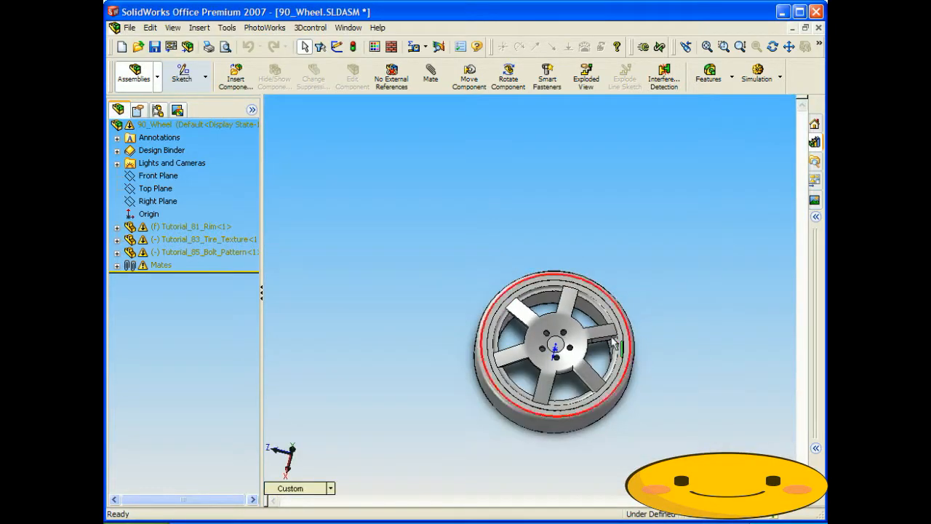
pyautogui.moveTo(598, 345); pyautogui.dragTo(571, 372, button='middle')
pyautogui.press('Escape')
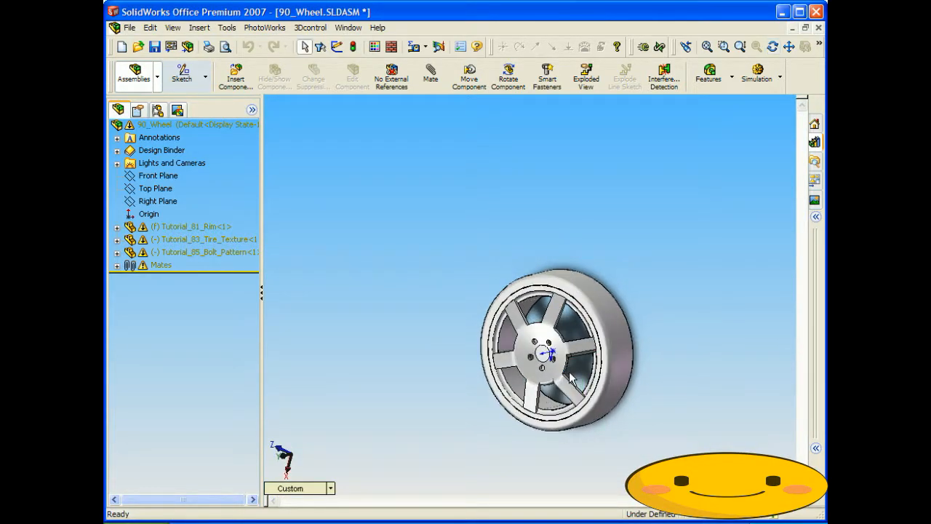
pyautogui.press('f')
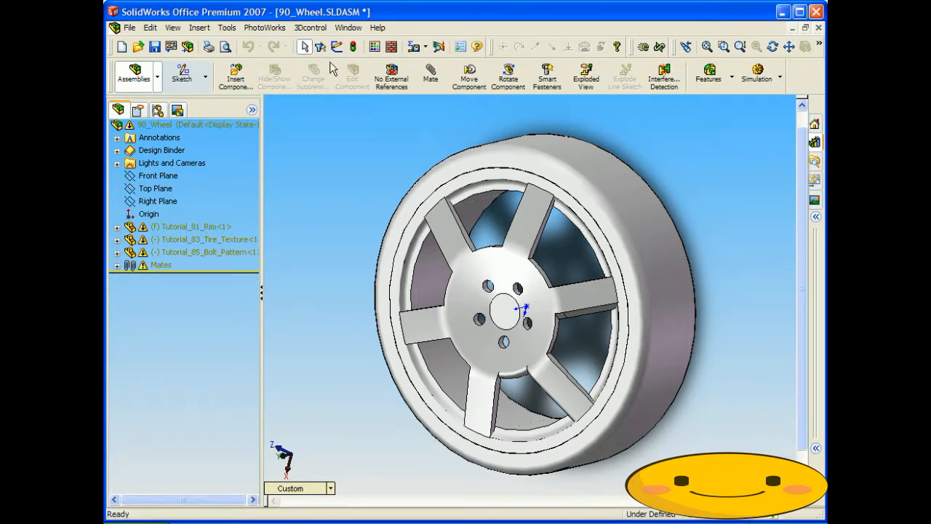
pyautogui.click(284, 29)
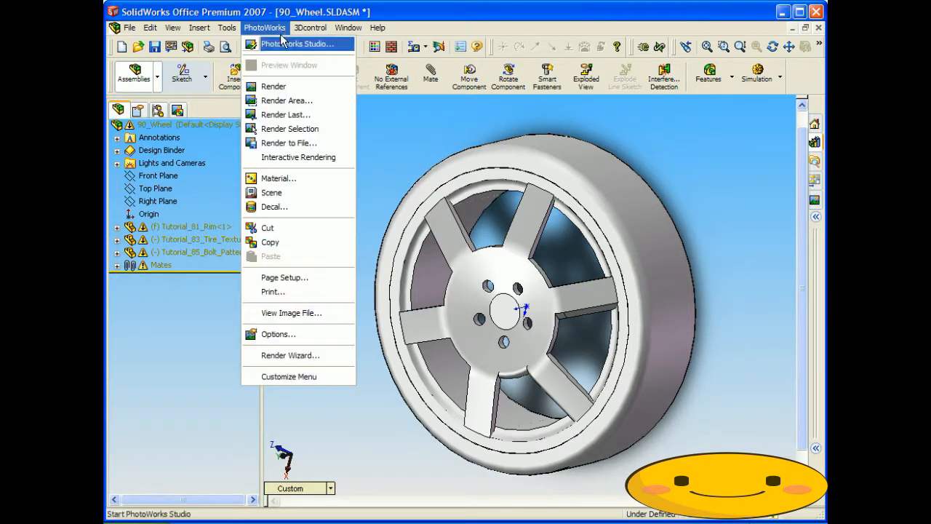
pyautogui.click(273, 87)
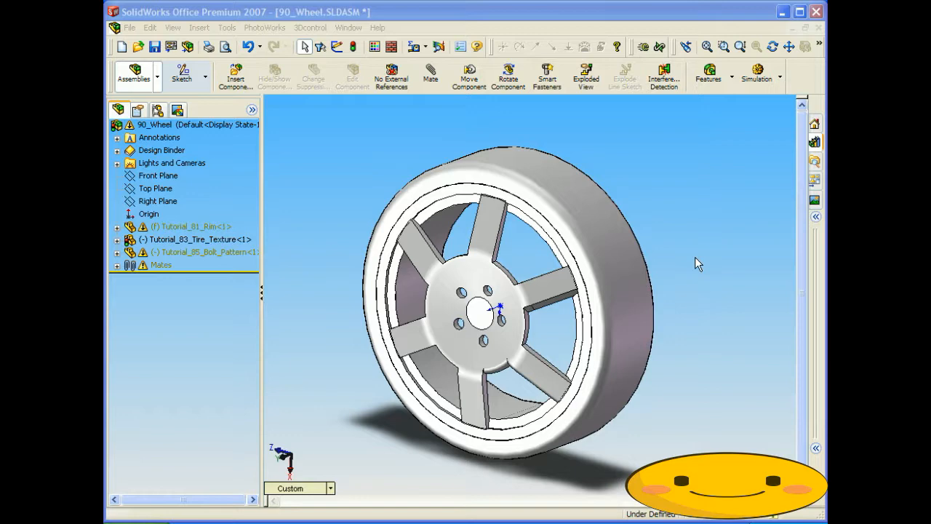
# Examine the 90_Wheel assembly from several angles, checking how the spokes meet the rim and tire
pyautogui.moveTo(559, 159); pyautogui.dragTo(604, 141, button='middle')
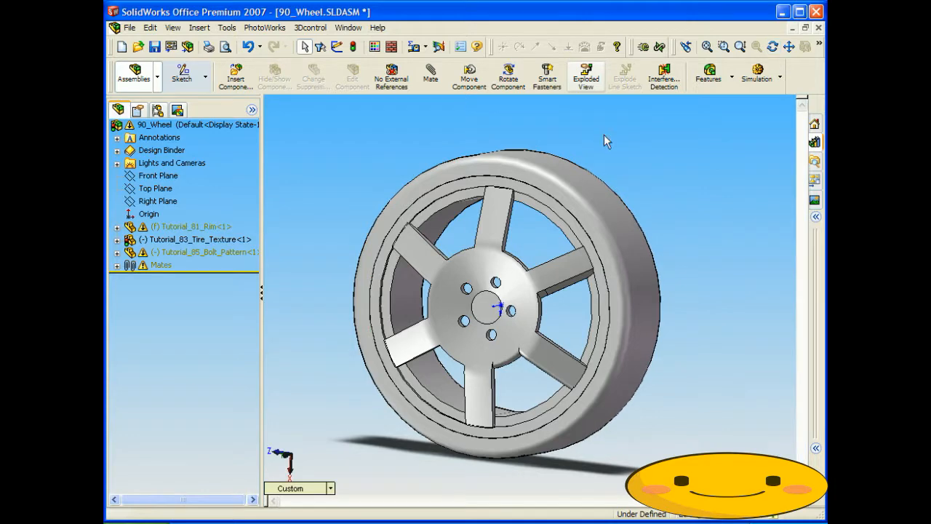
pyautogui.moveTo(349, 210); pyautogui.dragTo(352, 148, button='middle')
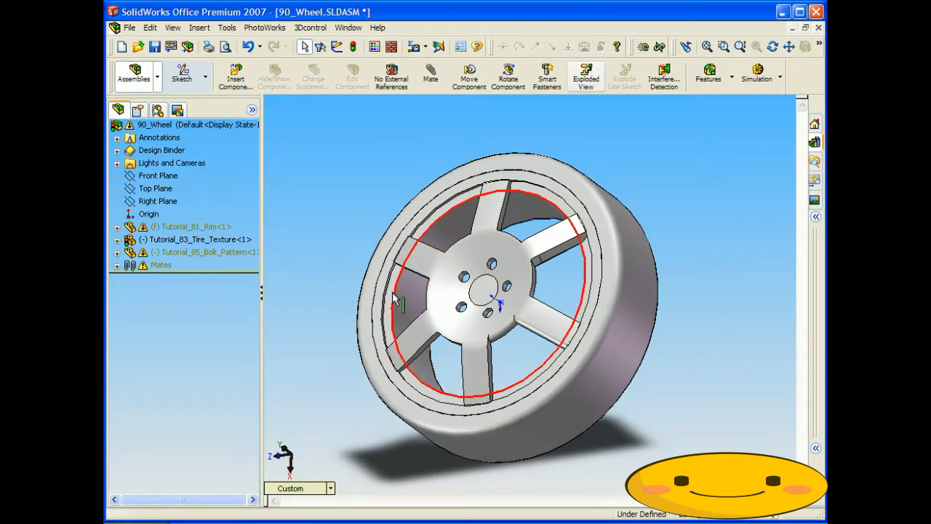
pyautogui.moveTo(392, 292); pyautogui.dragTo(378, 278, button='middle')
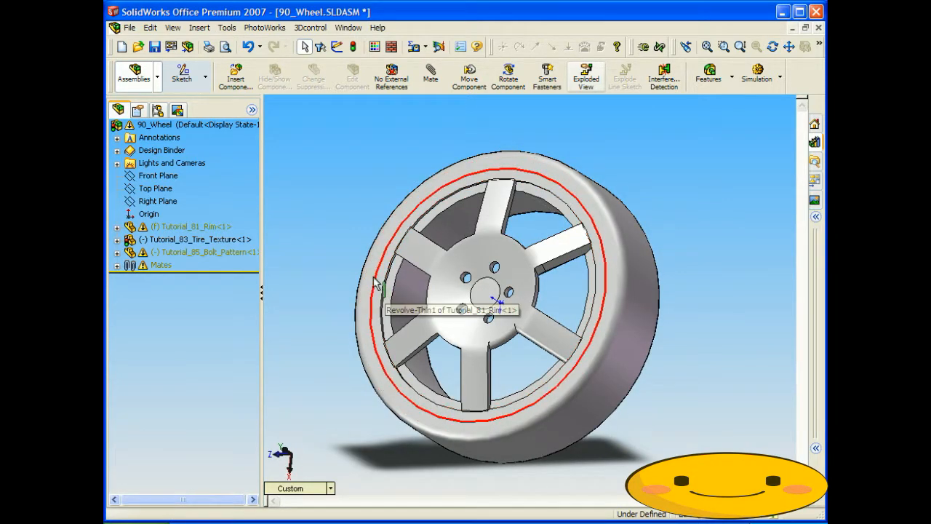
pyautogui.moveTo(435, 221); pyautogui.dragTo(444, 241, button='middle')
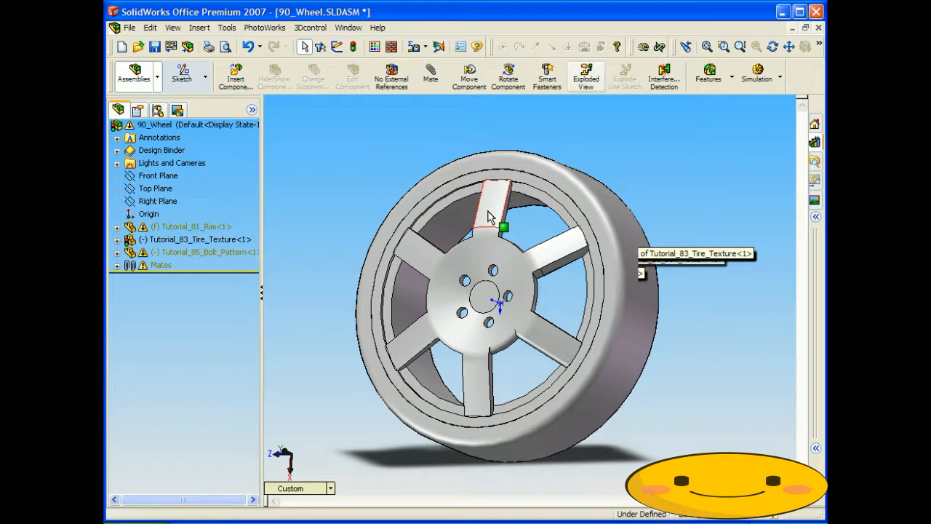
pyautogui.moveTo(487, 216); pyautogui.dragTo(451, 172, button='middle')
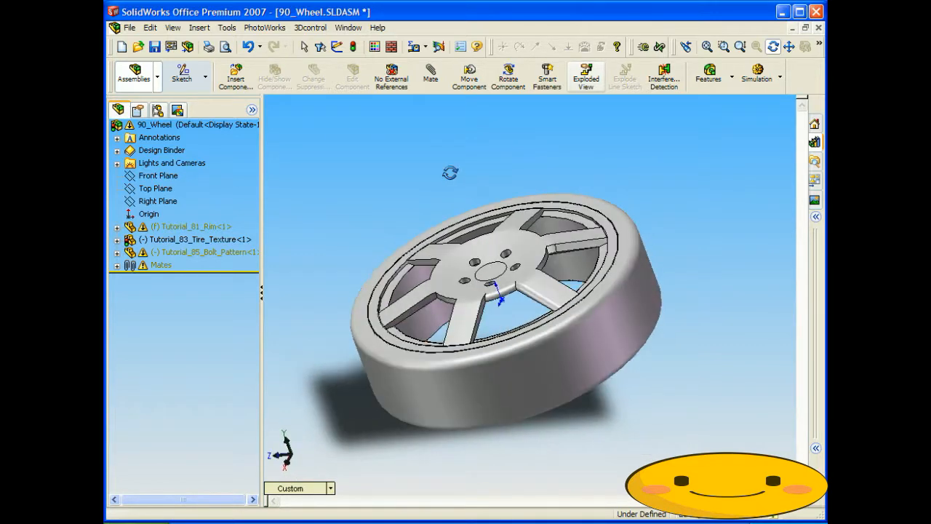
pyautogui.moveTo(415, 262); pyautogui.dragTo(403, 296, button='middle')
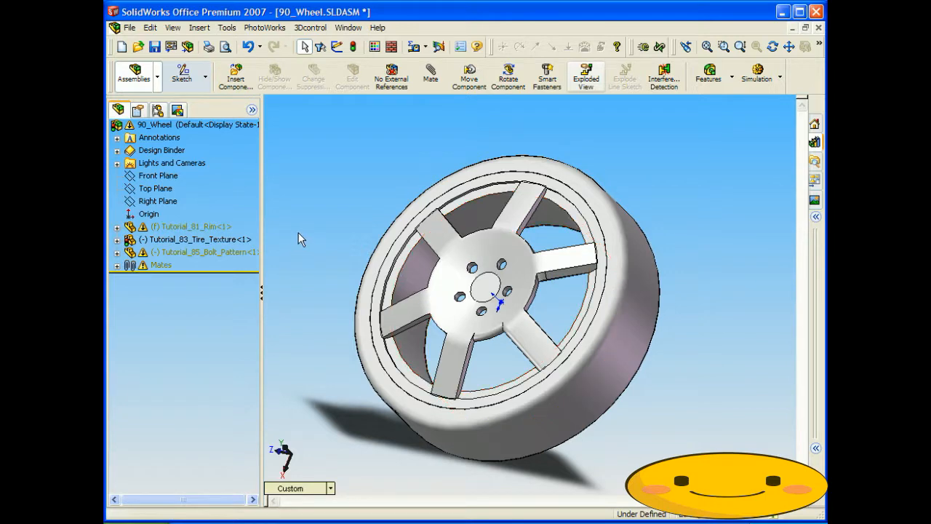
pyautogui.moveTo(326, 177); pyautogui.dragTo(327, 188, button='middle')
# Delete the Tutorial_85_Bolt_Pattern spoke component from the 90_Wheel assembly
pyautogui.click(207, 228)
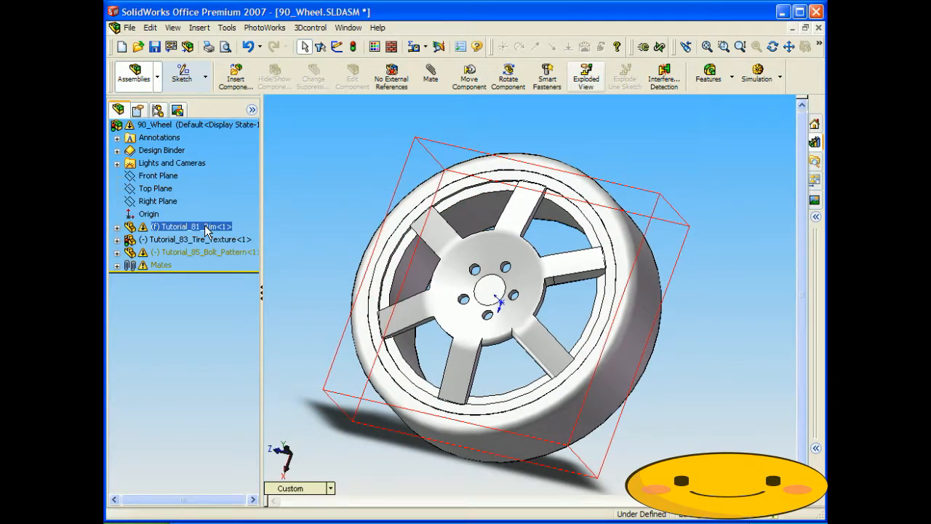
pyautogui.click(206, 239)
pyautogui.click(202, 251)
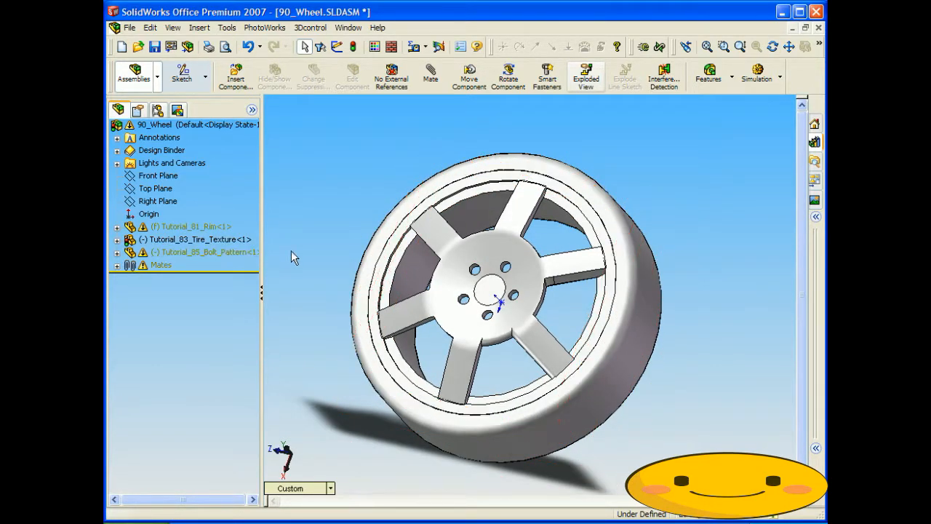
pyautogui.click(472, 268)
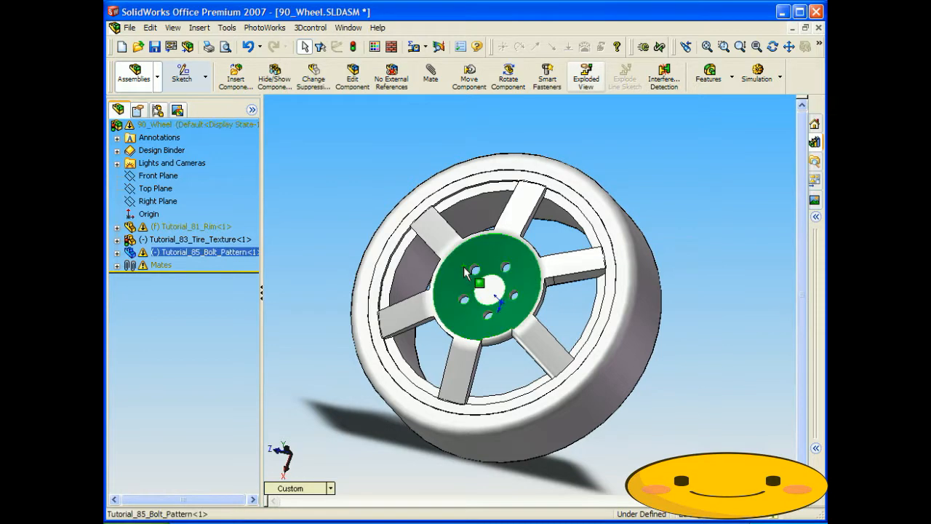
pyautogui.rightClick(190, 252)
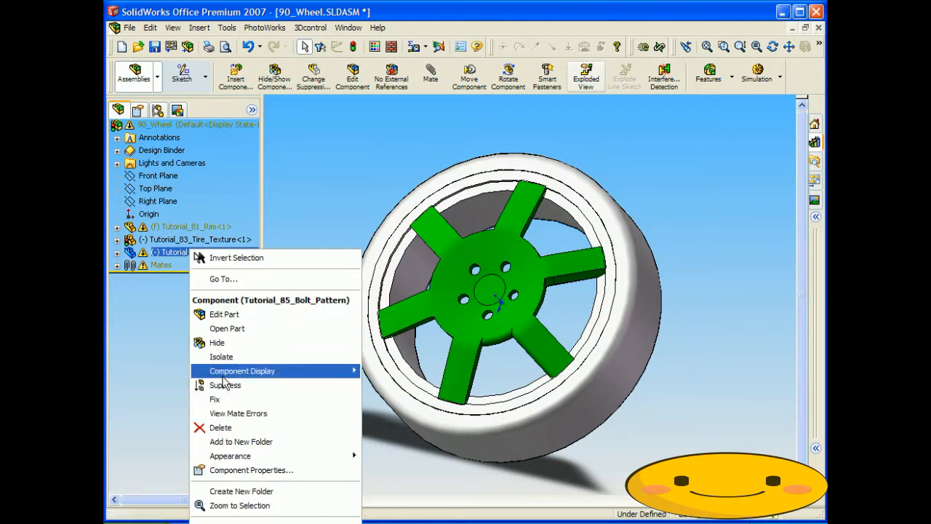
pyautogui.click(218, 428)
pyautogui.click(556, 201)
# Open the Tutorial_81_Rim part from the assembly and view the whole rim at an angle
pyautogui.moveTo(308, 193)
pyautogui.mouseDown(button='middle')
pyautogui.moveTo(322, 202)
pyautogui.moveTo(321, 189)
pyautogui.mouseUp(button='middle')
pyautogui.click(208, 227)
pyautogui.rightClick(209, 228)
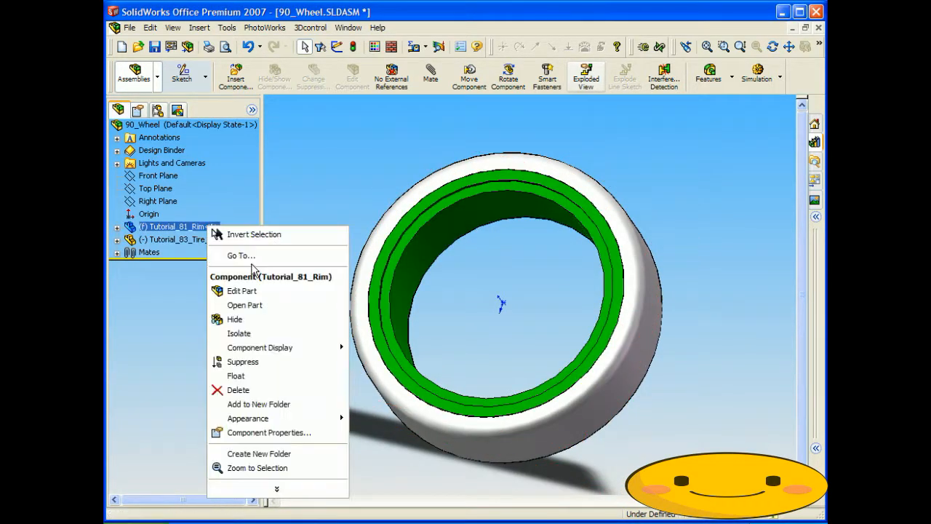
pyautogui.click(240, 301)
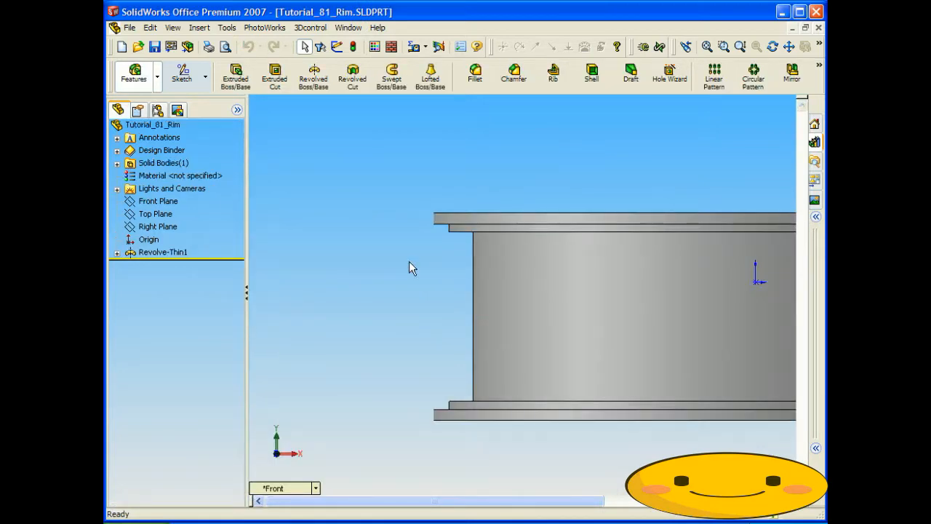
pyautogui.scroll(-2, 397, 244)
pyautogui.scroll(4, 490, 327)
pyautogui.moveTo(490, 326); pyautogui.dragTo(486, 275, button='middle')
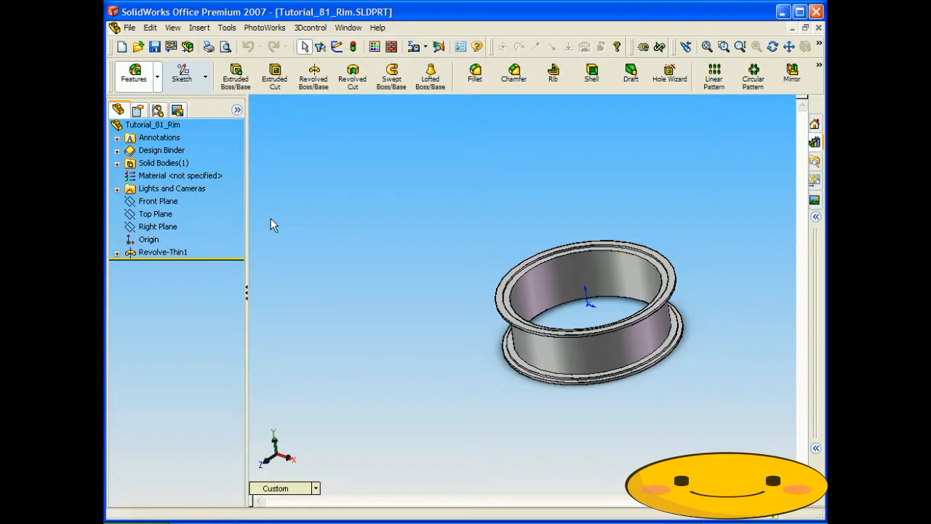
# Open Sketch1 of the rim's Revolve-Thin1 feature for editing in the Front view
pyautogui.click(117, 252)
pyautogui.click(157, 265)
pyautogui.rightClick(159, 268)
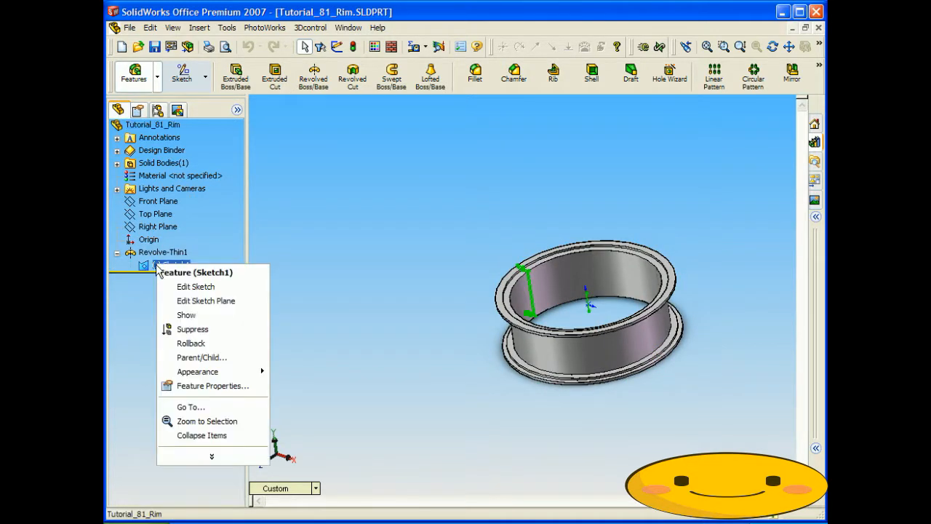
pyautogui.click(182, 286)
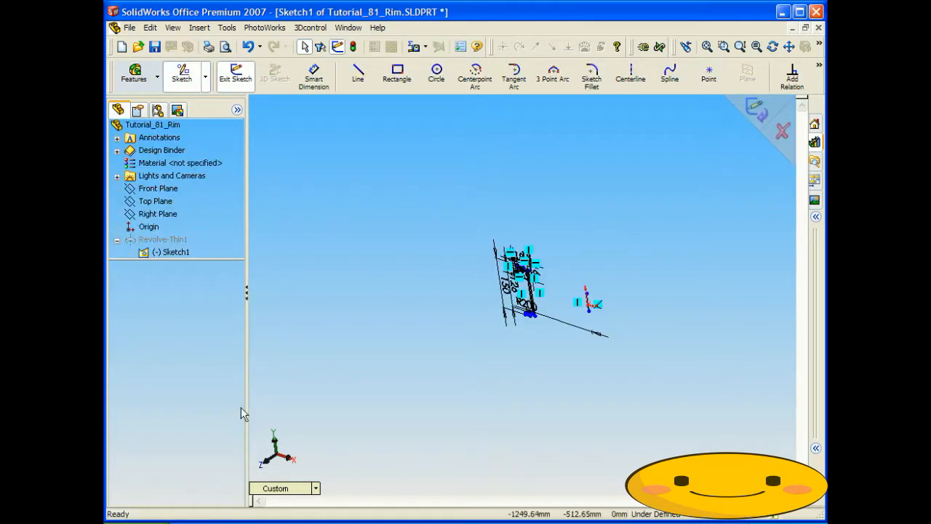
pyautogui.click(315, 488)
pyautogui.click(333, 278)
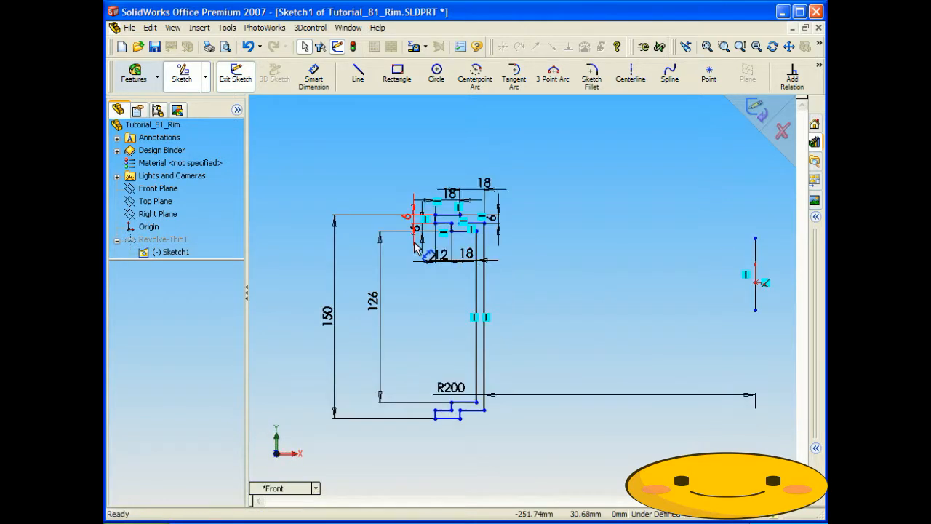
# Sketch three connected lines from the upper flange's inner corner: one rising inward, one horizontal, and one sloping down about 67 mm to meet the revolve axis line
pyautogui.click(359, 74)
pyautogui.click(460, 214)
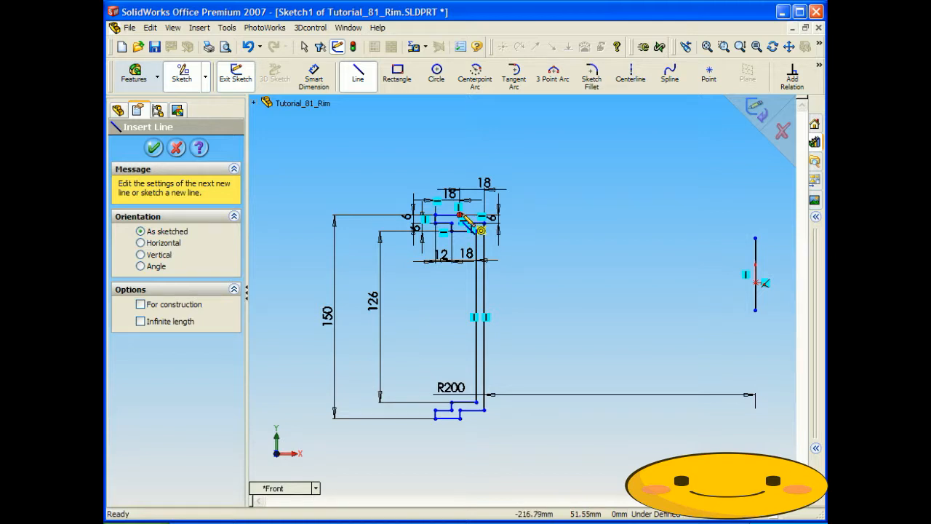
pyautogui.click(461, 215)
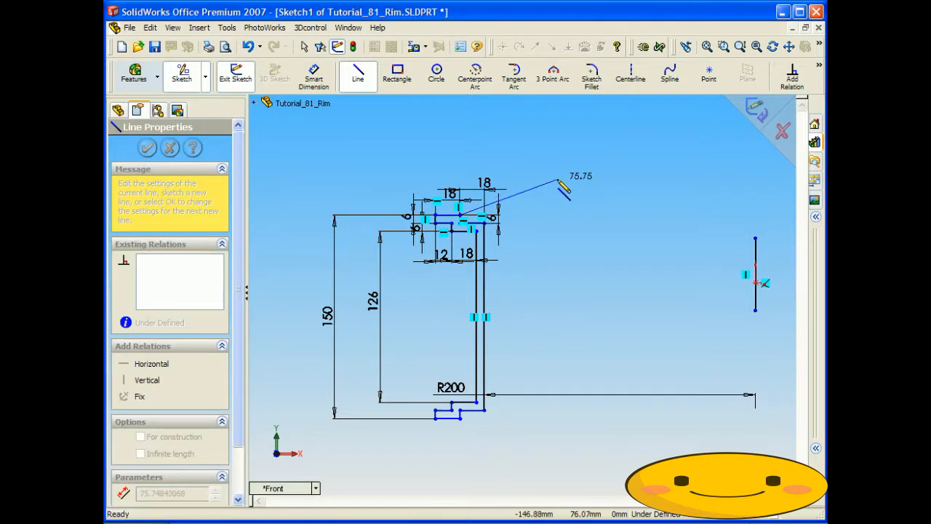
pyautogui.click(665, 174)
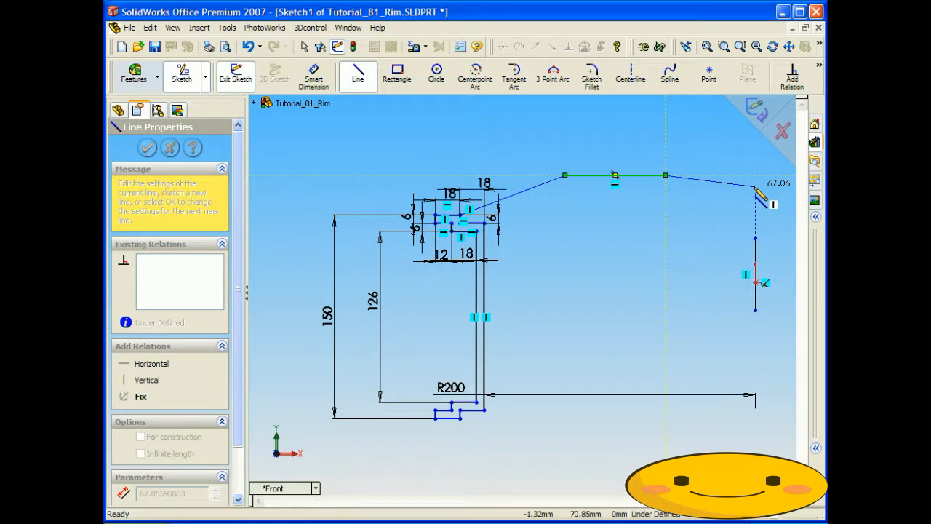
pyautogui.click(756, 188)
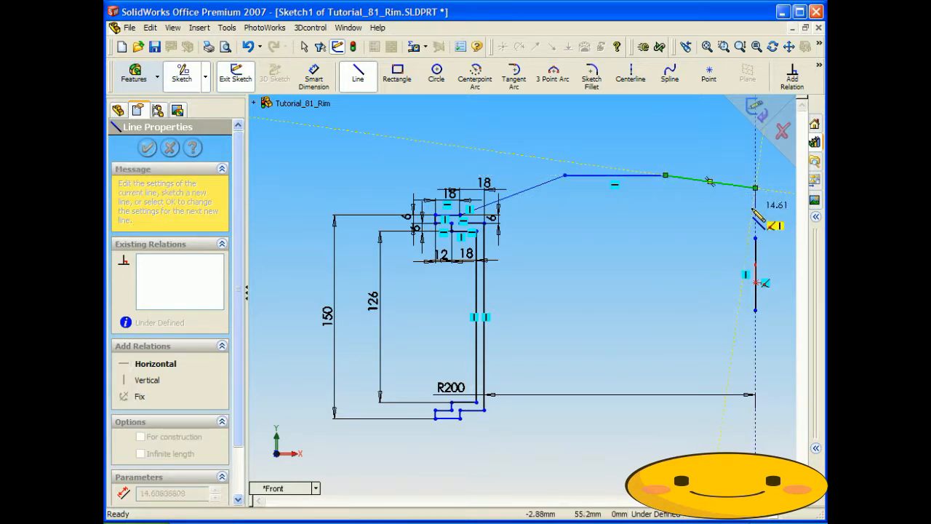
pyautogui.click(756, 199)
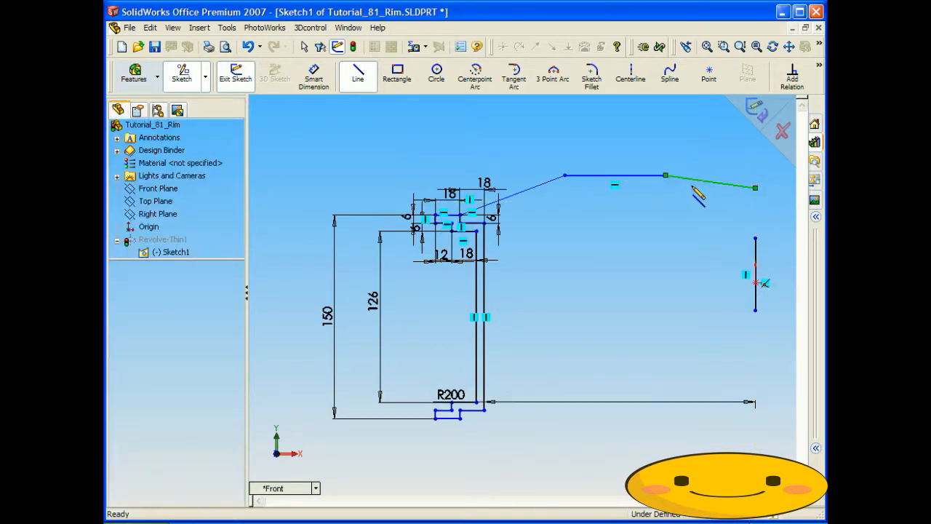
# Close the wheel face profile with a vertical line of about 20 mm, a parallel sloped line, a 74 mm horizontal, and a 61 mm sloped line to the rim
pyautogui.click(364, 74)
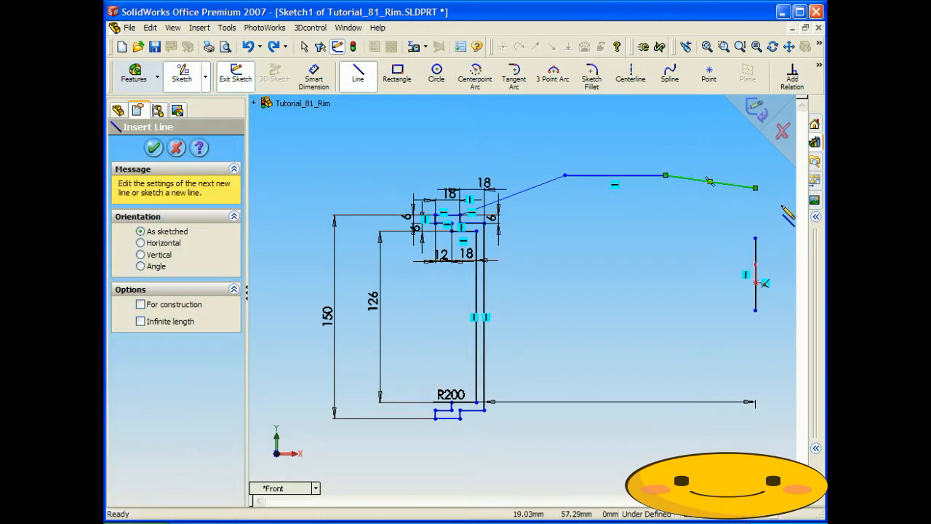
pyautogui.click(756, 189)
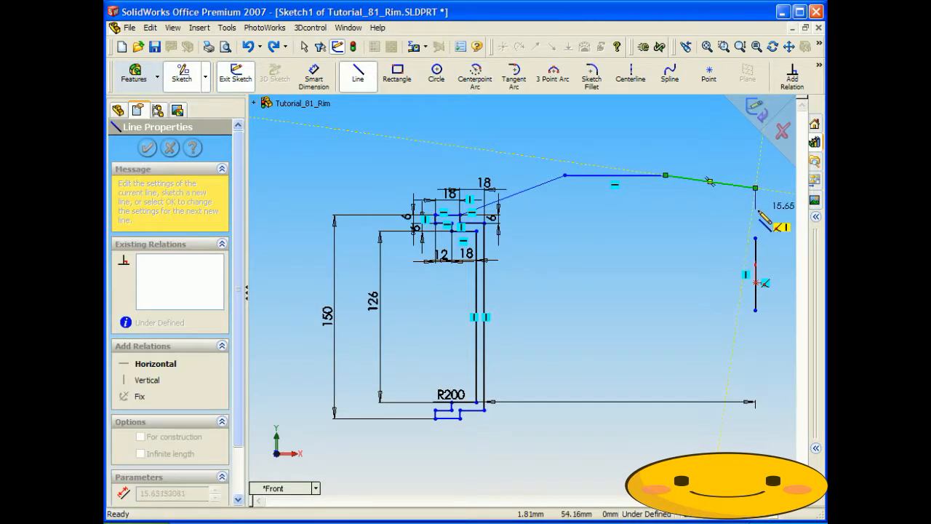
pyautogui.click(755, 215)
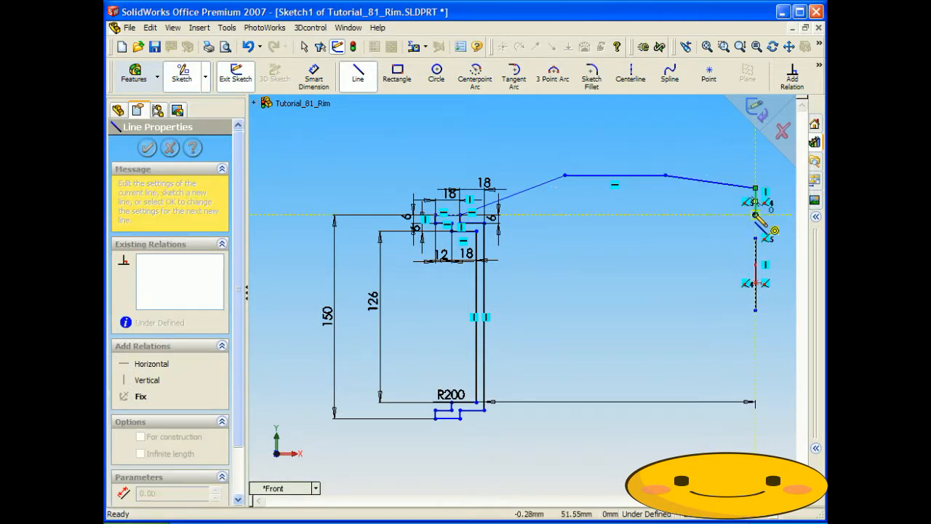
pyautogui.click(666, 202)
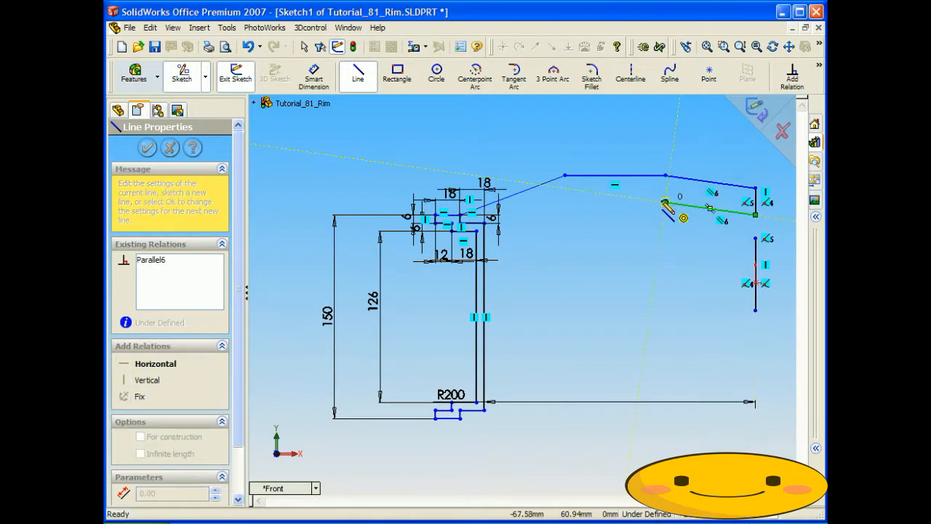
pyautogui.click(566, 202)
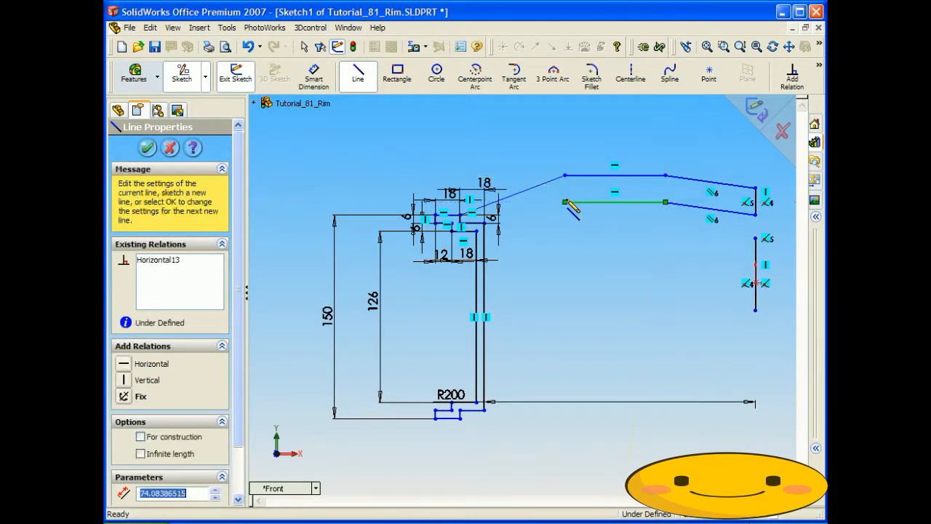
pyautogui.click(486, 222)
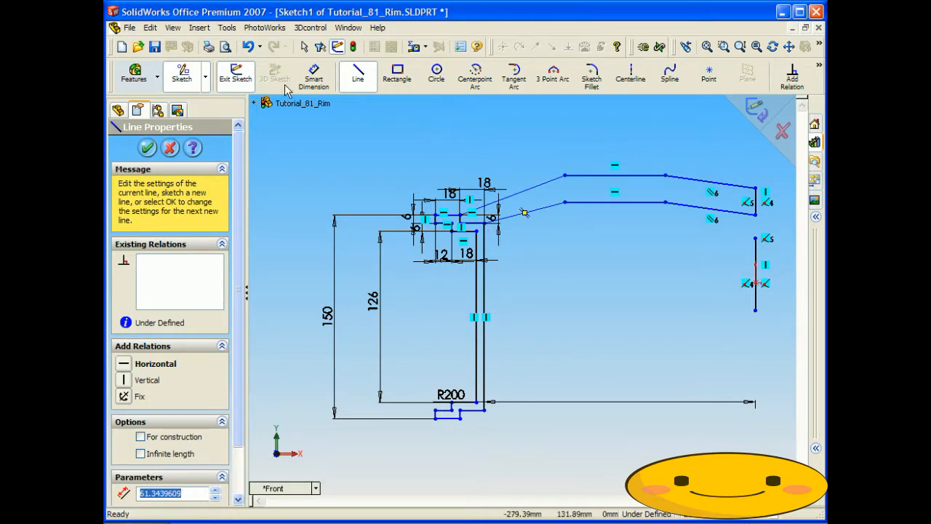
pyautogui.click(306, 50)
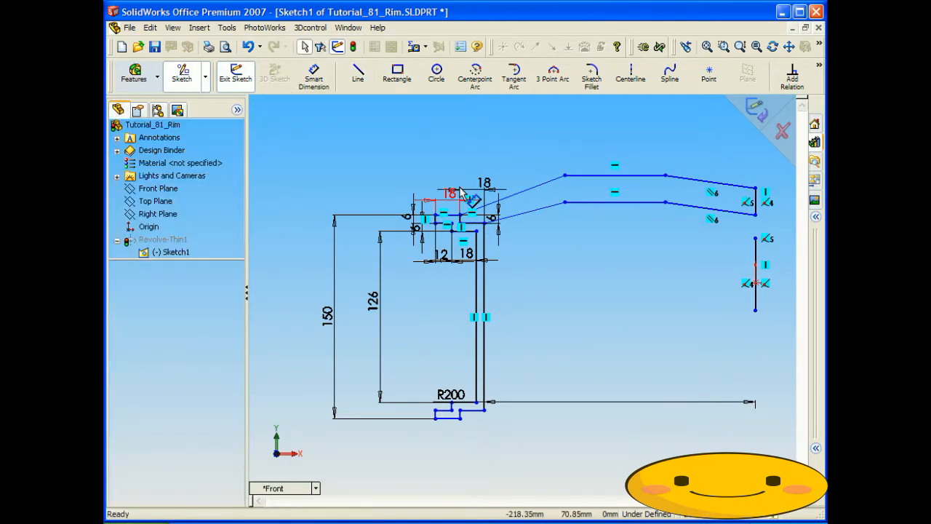
# Delete the upper flange's 6 mm vertical and 18 mm horizontal segments between the starts of the two wheel face lines
pyautogui.scroll(-3, 475, 234)
pyautogui.scroll(-3, 475, 233)
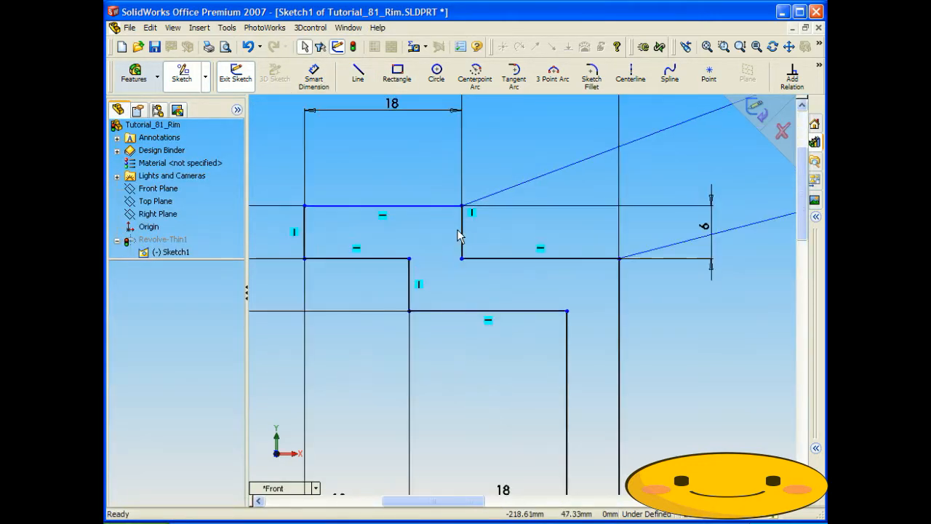
pyautogui.click(466, 237)
pyautogui.press('Delete')
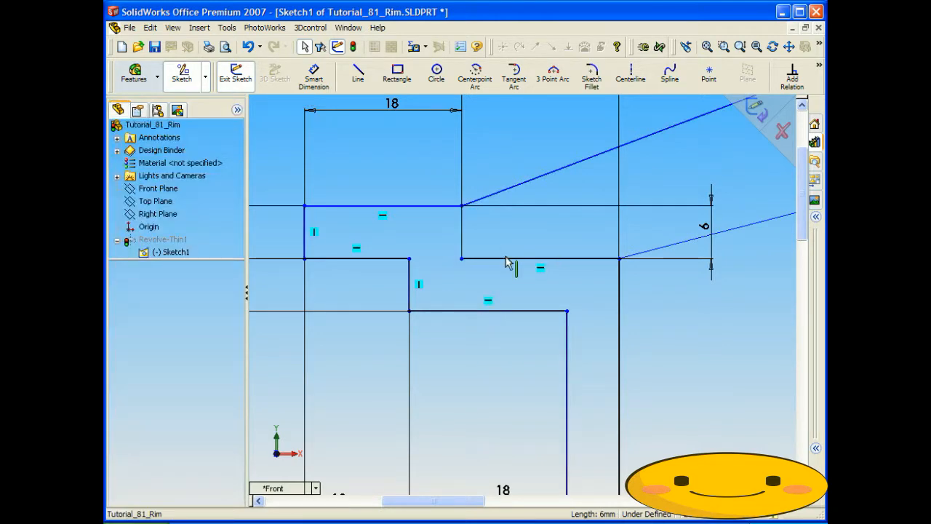
pyautogui.click(506, 259)
pyautogui.press('Delete')
pyautogui.click(400, 289)
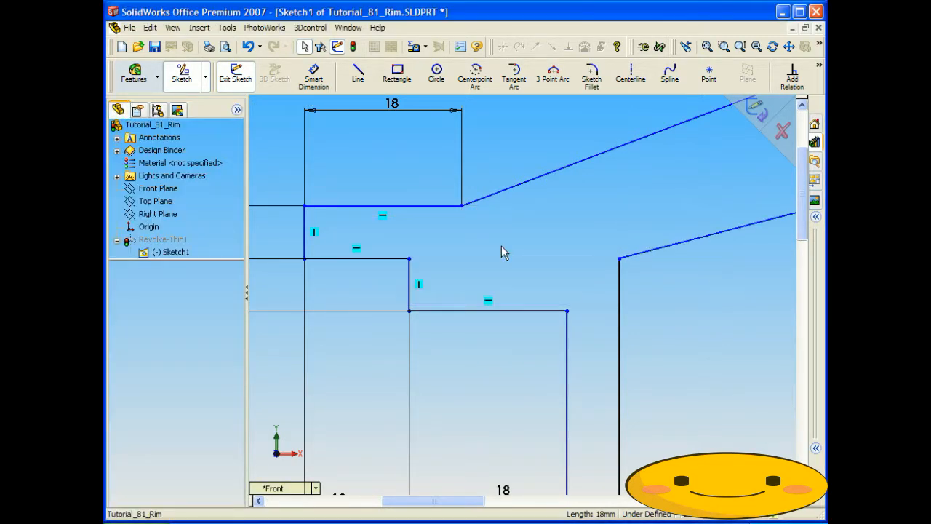
# Delete the old vertical revolve axis line through the sketch origin
pyautogui.scroll(3, 502, 247)
pyautogui.scroll(3, 668, 327)
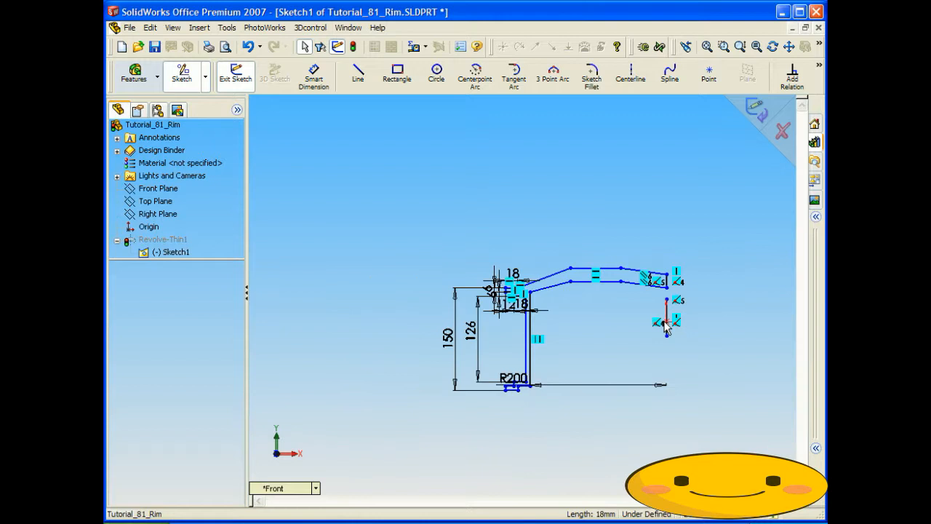
pyautogui.click(667, 313)
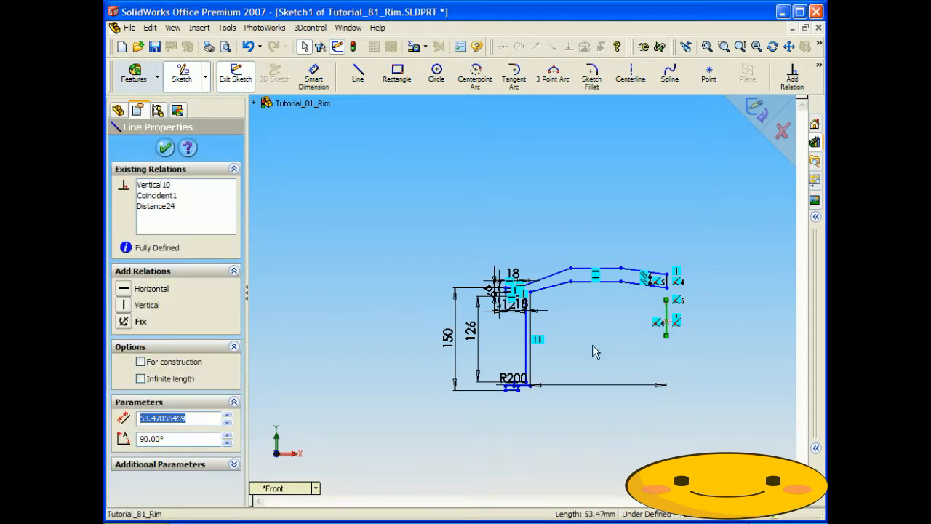
pyautogui.press('Delete')
pyautogui.click(389, 290)
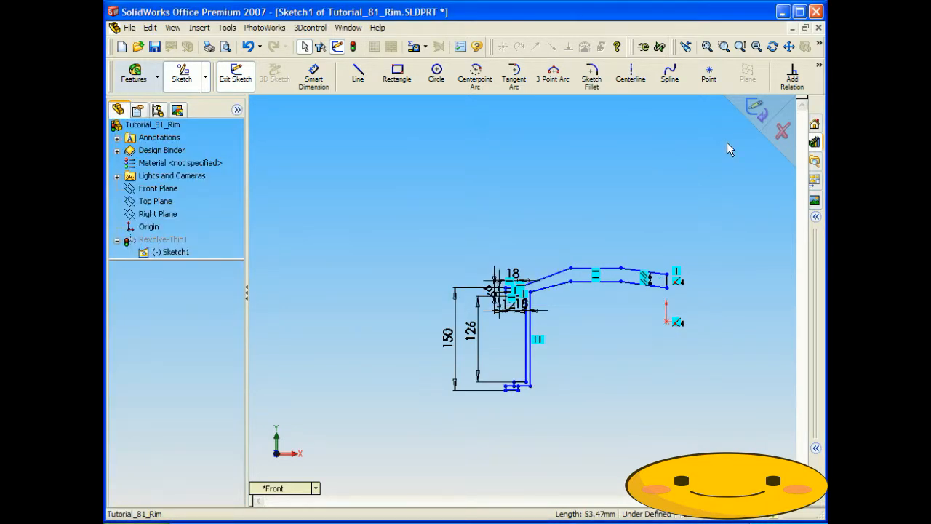
# Exit the sketch and delete the Revolve-Thin1 feature while keeping its absorbed Sketch1
pyautogui.click(758, 112)
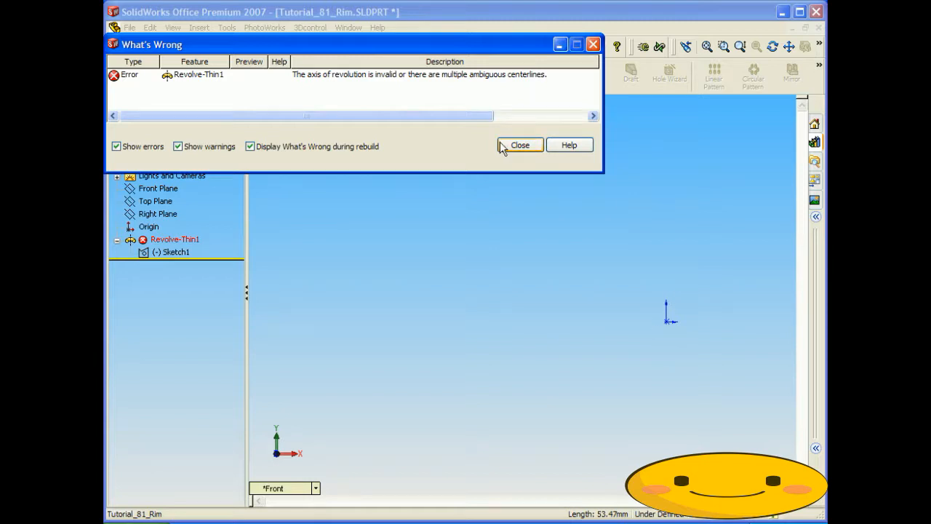
pyautogui.click(518, 146)
pyautogui.rightClick(168, 240)
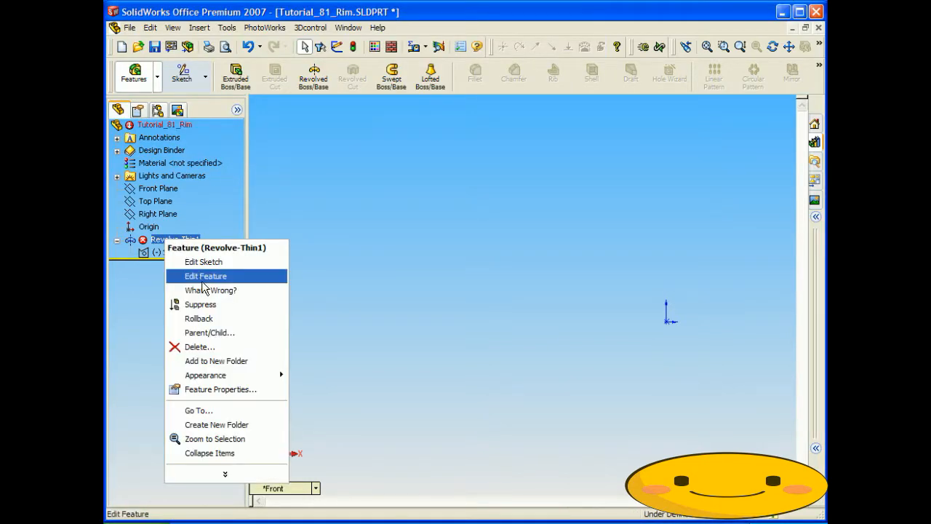
pyautogui.click(206, 347)
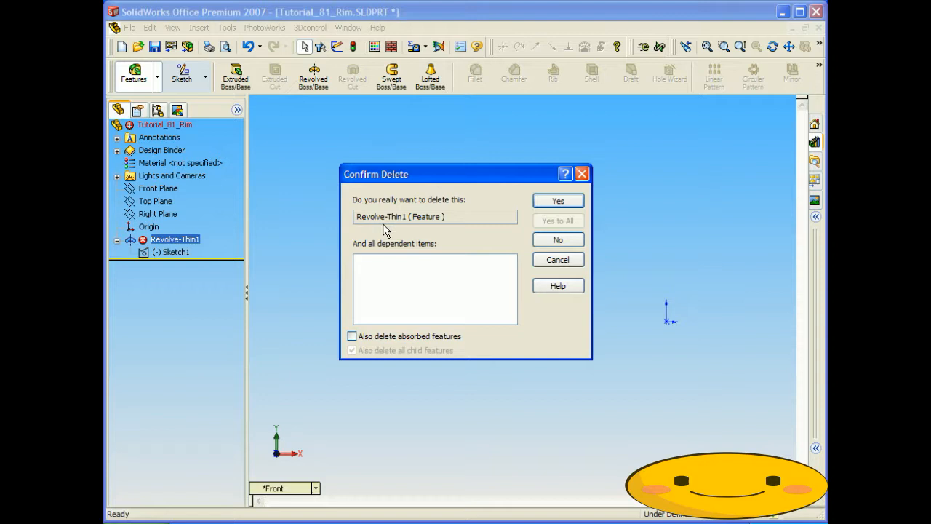
pyautogui.click(549, 209)
# Revolve the closed rim profile 360 degrees about its short vertical end line as a solid, and inspect the wheel face
pyautogui.click(313, 73)
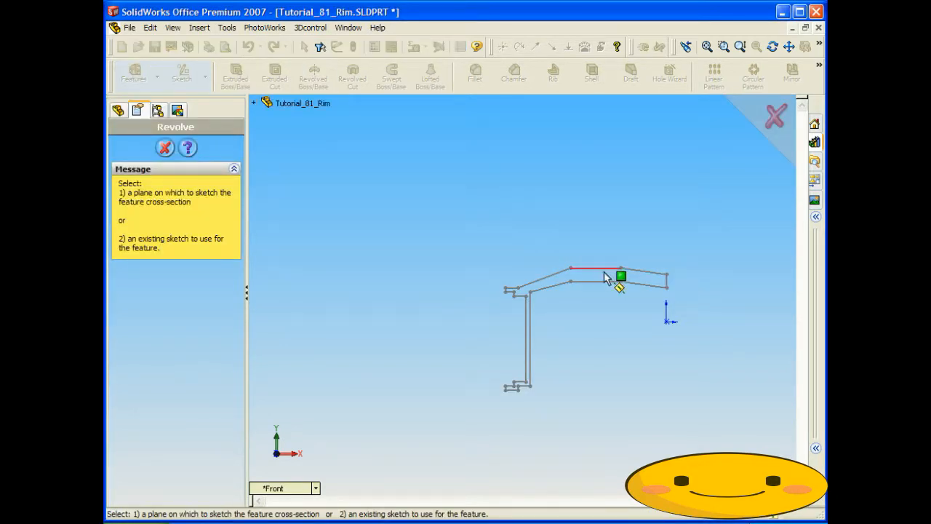
pyautogui.click(653, 286)
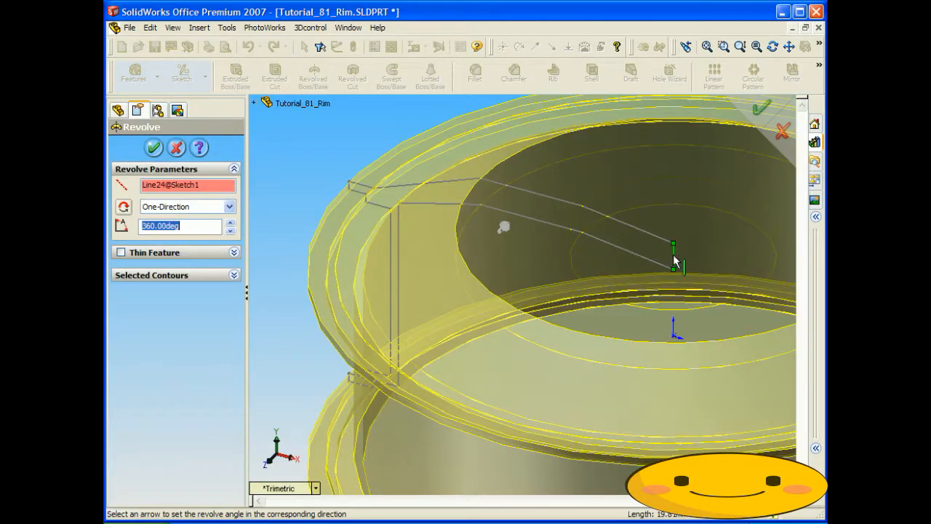
pyautogui.click(161, 149)
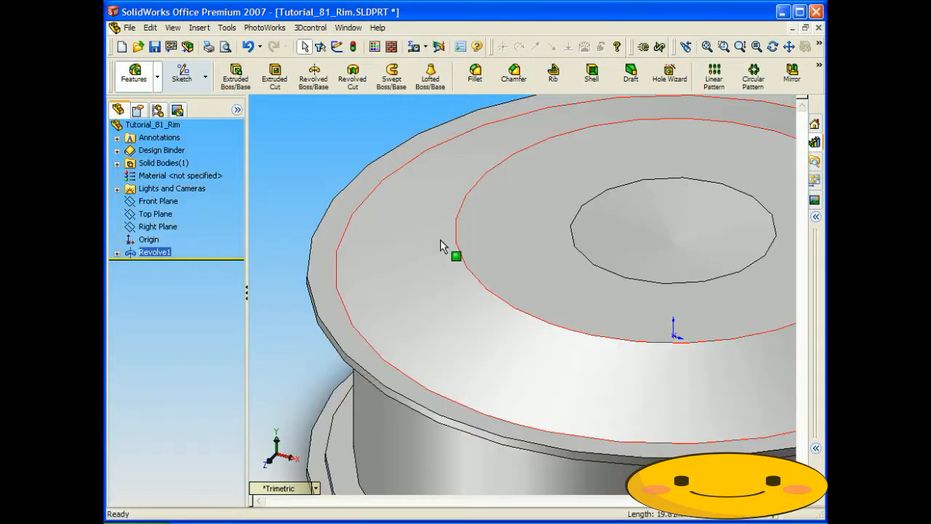
pyautogui.press('f')
pyautogui.moveTo(364, 191); pyautogui.dragTo(487, 260, button='middle')
pyautogui.moveTo(529, 305); pyautogui.dragTo(526, 347, button='middle')
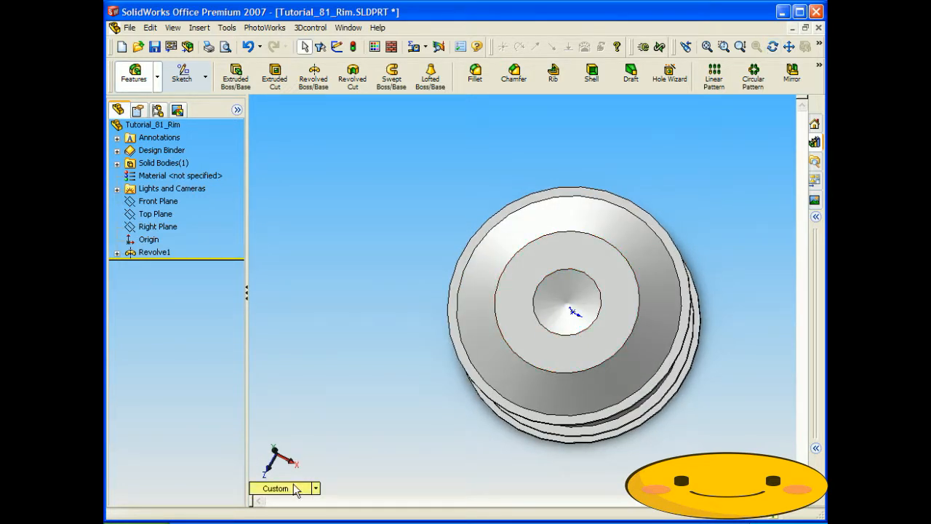
# Start a sketch on the Top Plane in the Top view and draw a circle of about 9 mm radius vertically above the origin
pyautogui.click(296, 490)
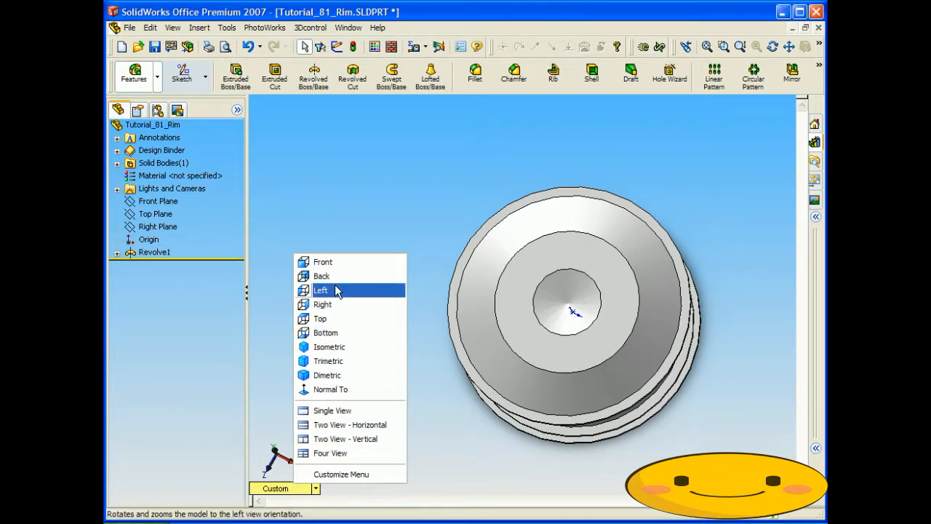
pyautogui.click(329, 262)
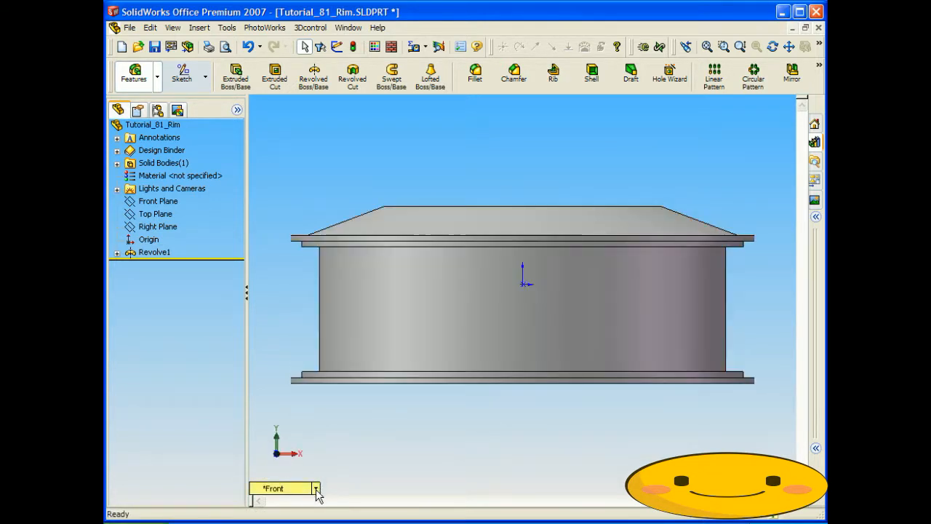
pyautogui.click(317, 488)
pyautogui.click(335, 322)
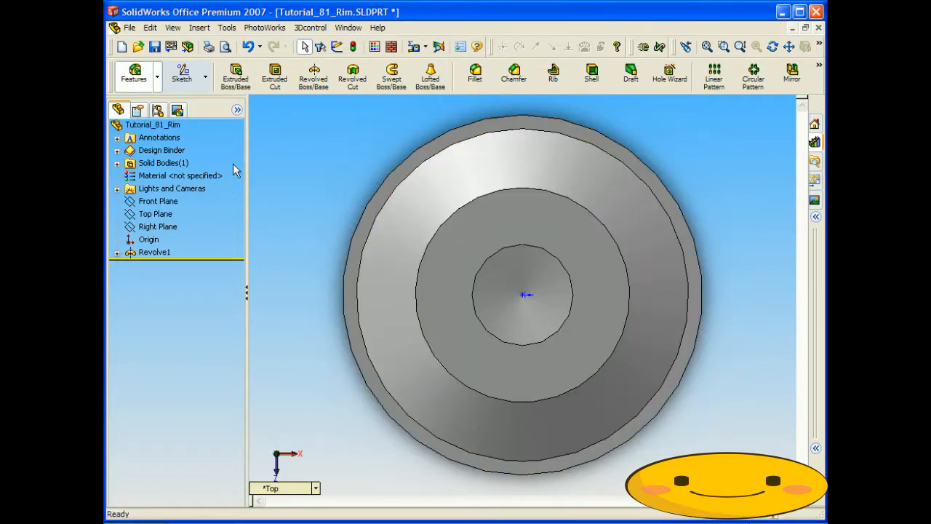
pyautogui.click(157, 214)
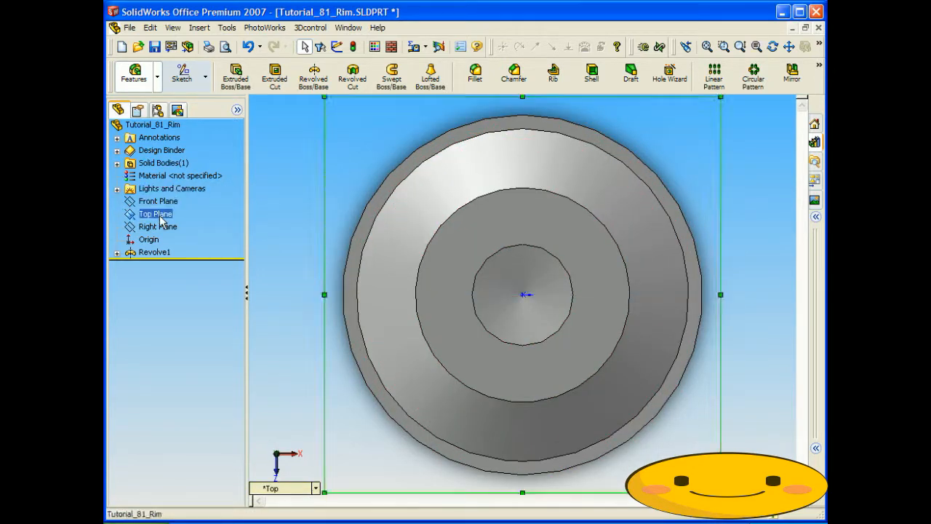
pyautogui.click(182, 73)
pyautogui.click(438, 78)
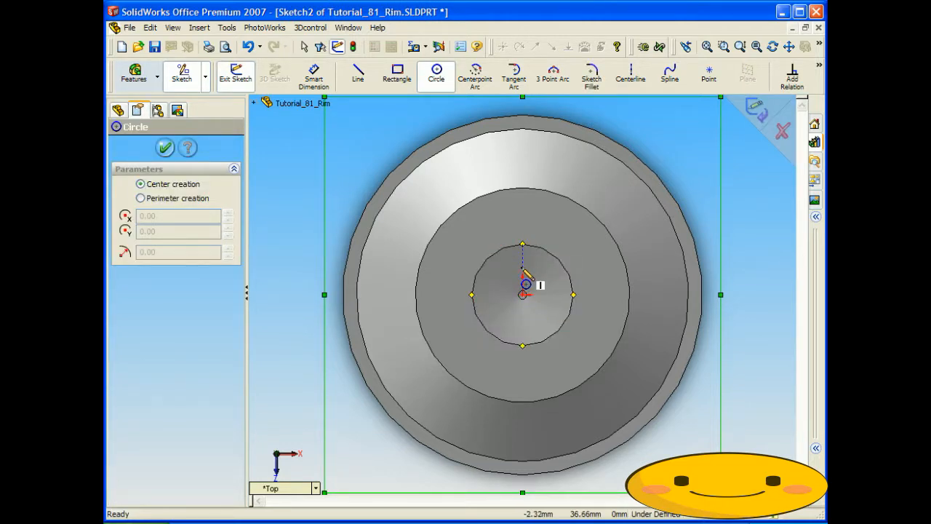
pyautogui.click(523, 261)
pyautogui.click(528, 267)
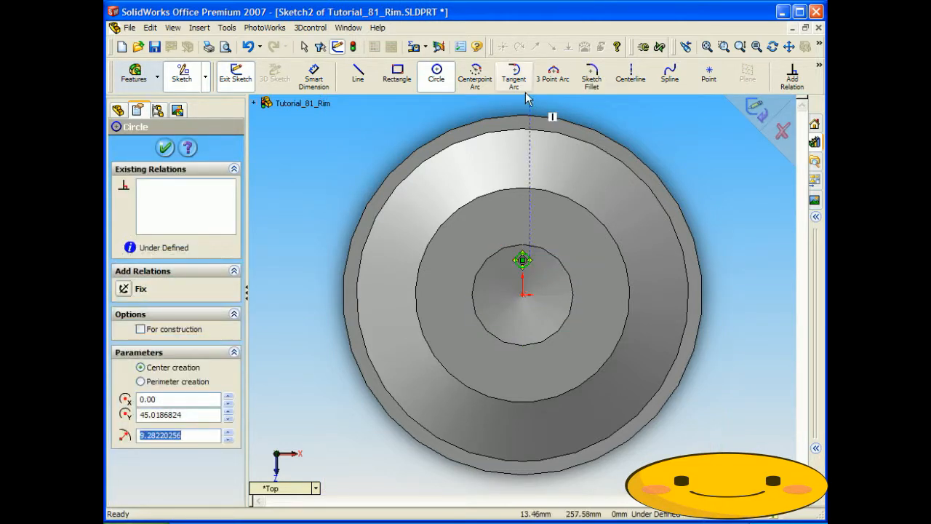
# Dimension the small circle with a 20 mm diameter and a 40 mm distance from its centre to the origin
pyautogui.click(313, 75)
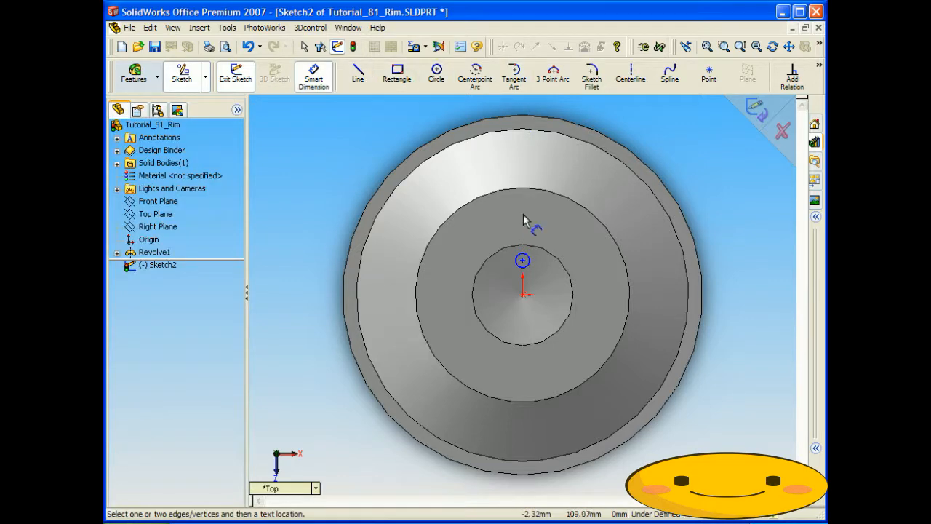
pyautogui.click(526, 259)
pyautogui.click(735, 258)
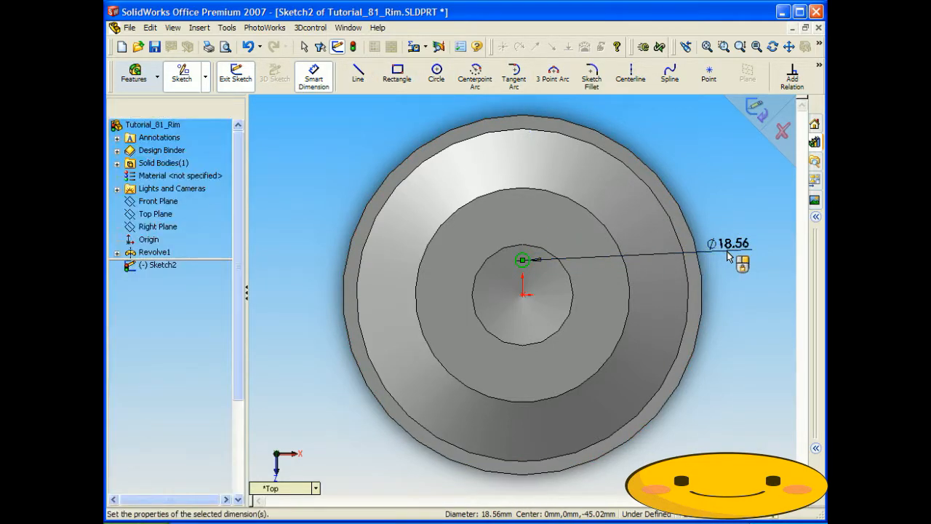
pyautogui.write('20')
pyautogui.press('Return')
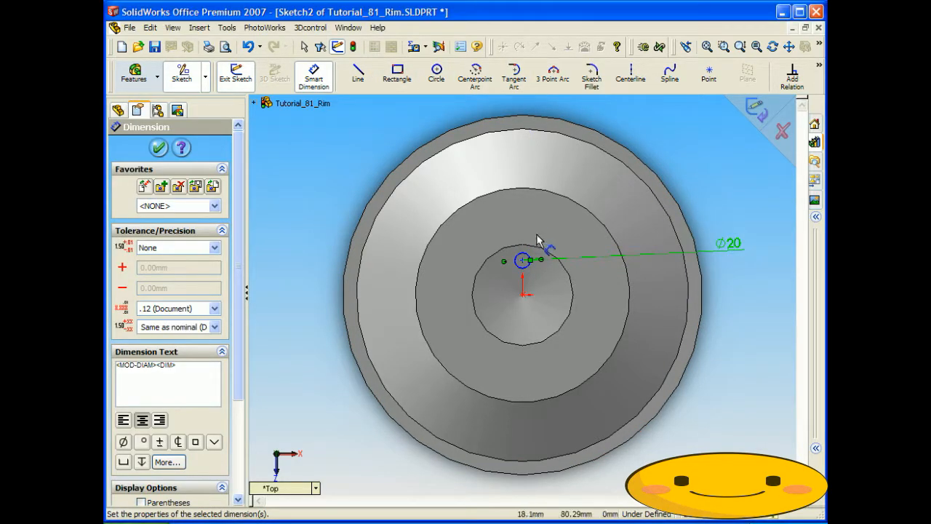
pyautogui.click(523, 260)
pyautogui.click(523, 294)
pyautogui.click(726, 282)
pyautogui.write('40')
pyautogui.press('Return')
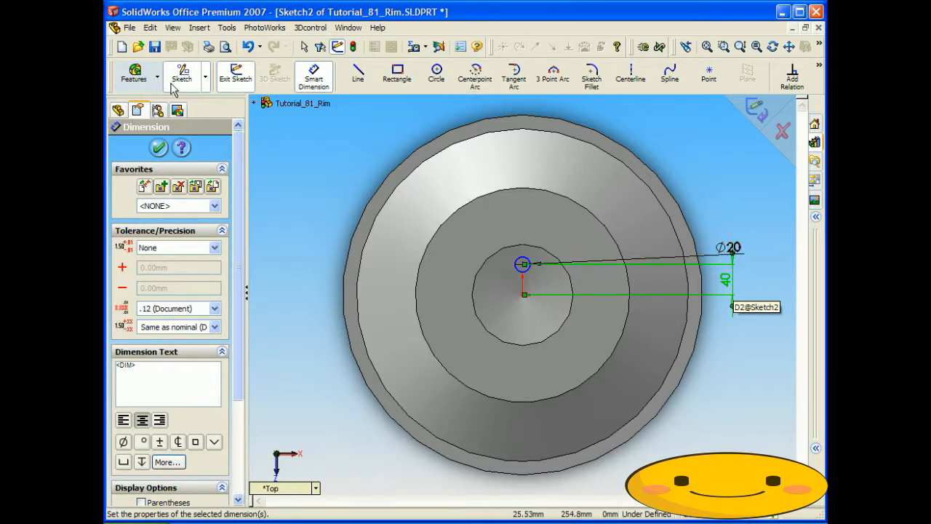
# Cut-extrude the bolt hole circle with a Mid Plane end condition, deep enough to pass through the wheel face
pyautogui.click(134, 73)
pyautogui.click(274, 74)
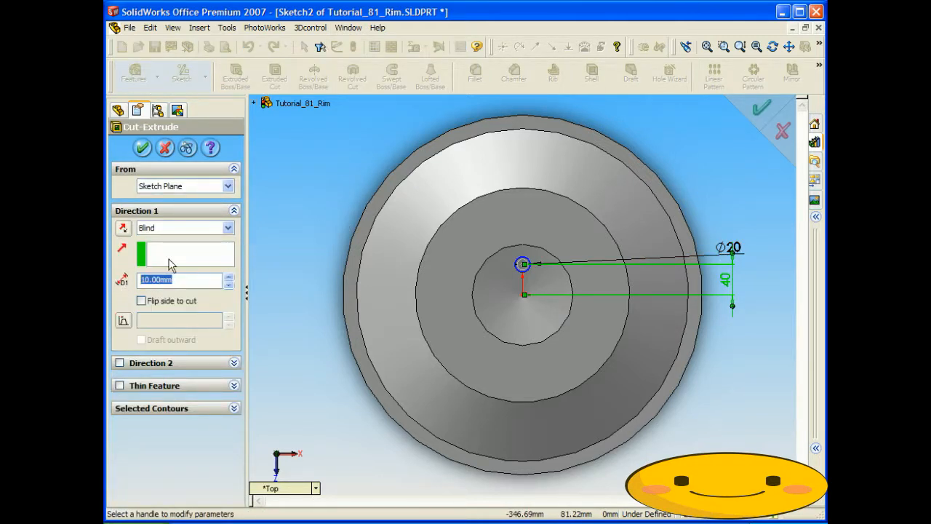
pyautogui.click(228, 228)
pyautogui.click(188, 305)
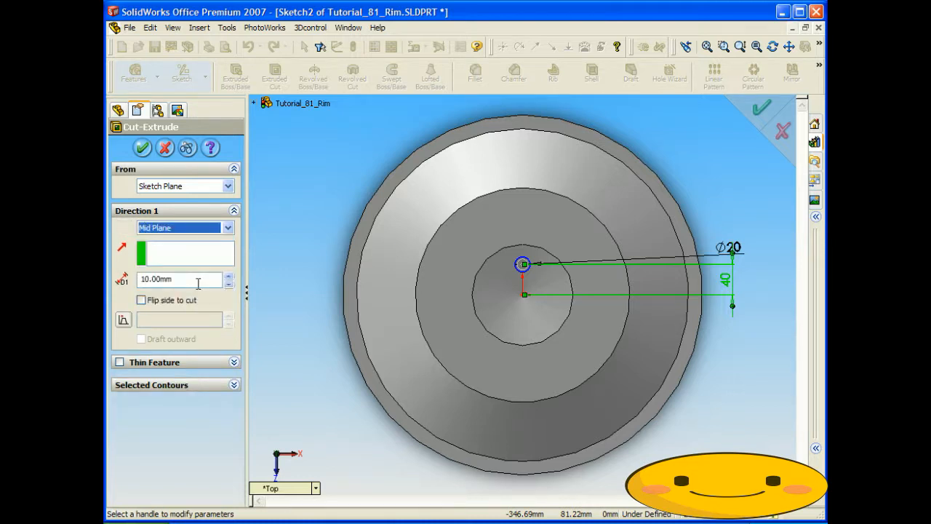
pyautogui.click(228, 276)
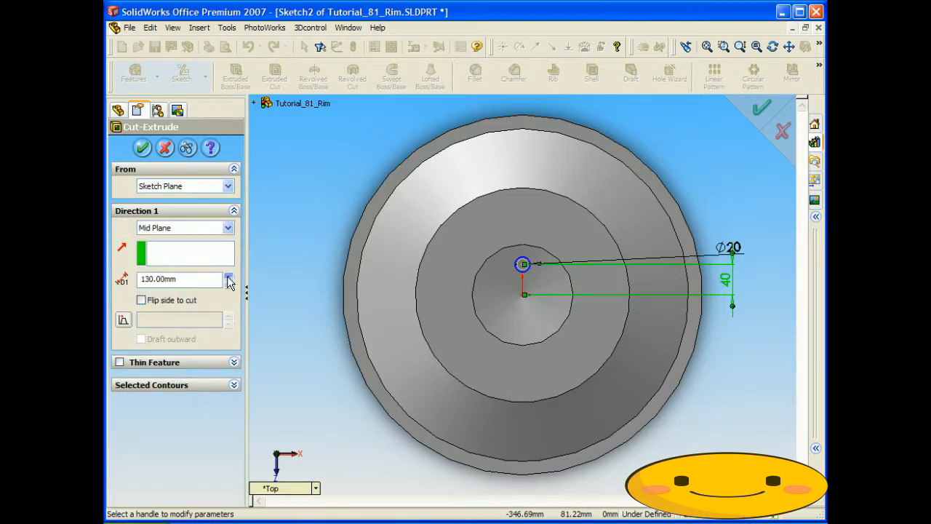
pyautogui.moveTo(291, 233); pyautogui.dragTo(375, 223, button='middle')
pyautogui.click(142, 149)
pyautogui.moveTo(309, 212)
pyautogui.mouseDown(button='middle')
pyautogui.moveTo(327, 212)
pyautogui.moveTo(251, 203)
pyautogui.moveTo(293, 207)
pyautogui.mouseUp(button='middle')
pyautogui.press('Escape')
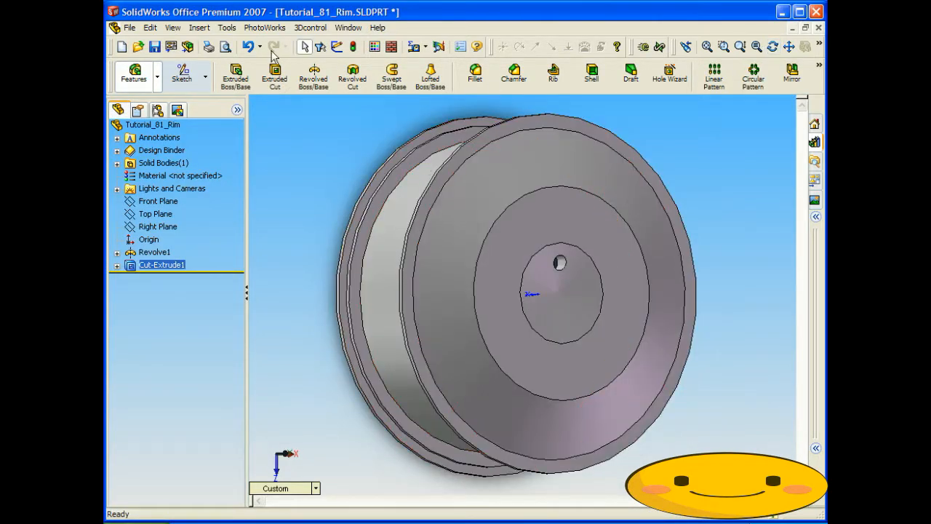
# Show the temporary axes and circular-pattern the bolt hole cut about the wheel's centre axis, five instances at 72° spacing
pyautogui.click(172, 28)
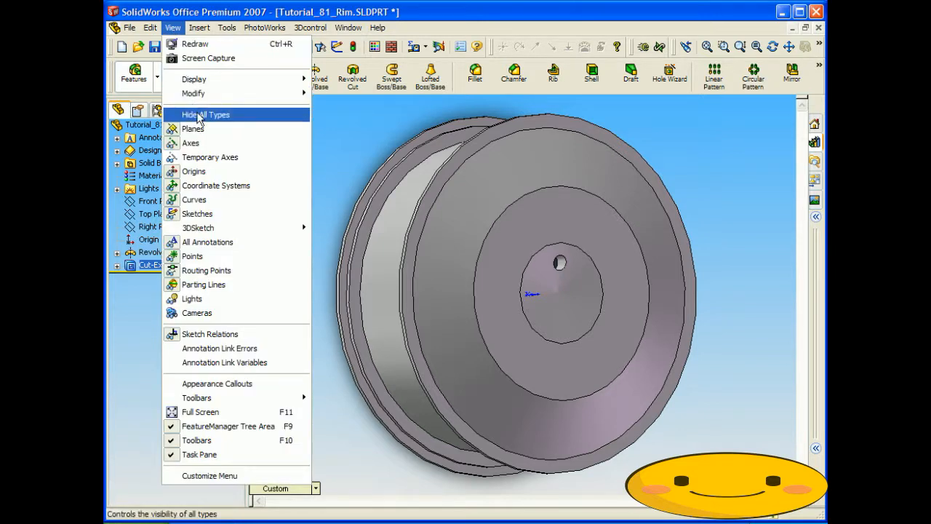
pyautogui.click(203, 159)
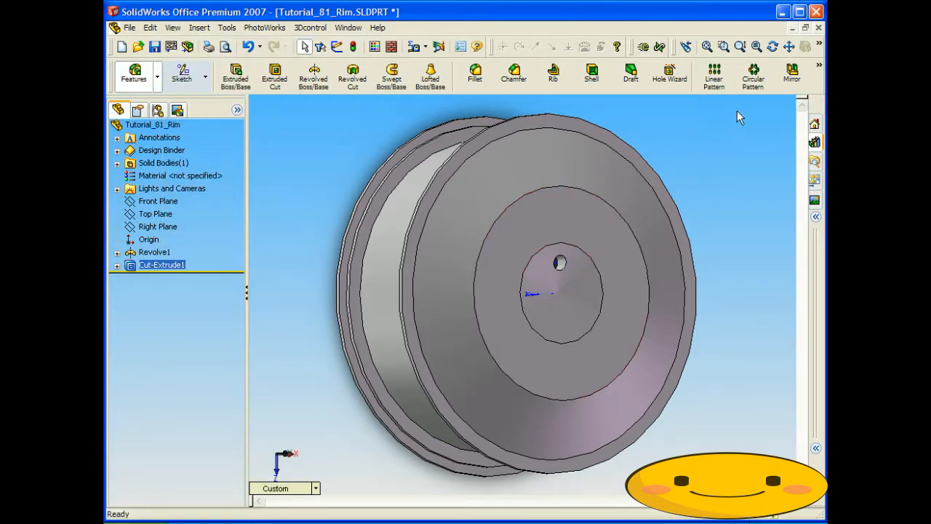
pyautogui.click(753, 73)
pyautogui.click(551, 294)
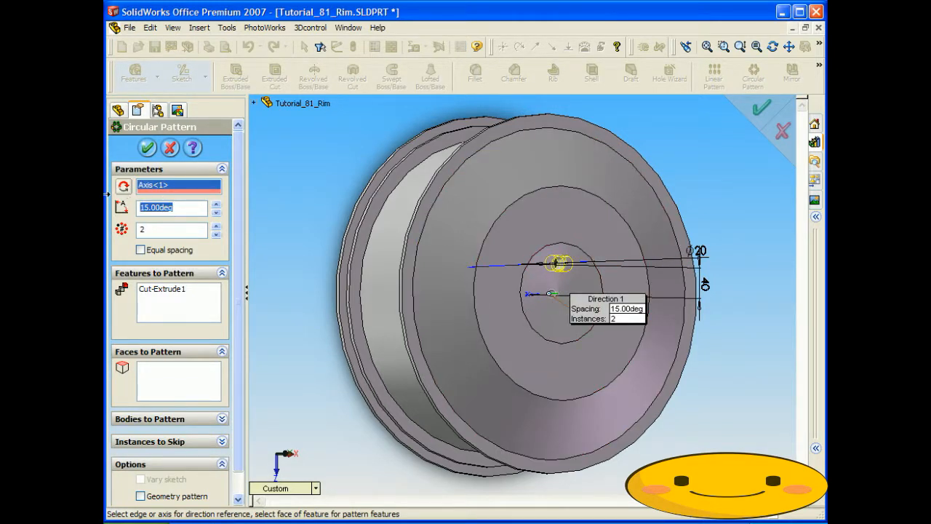
pyautogui.press('Tab')
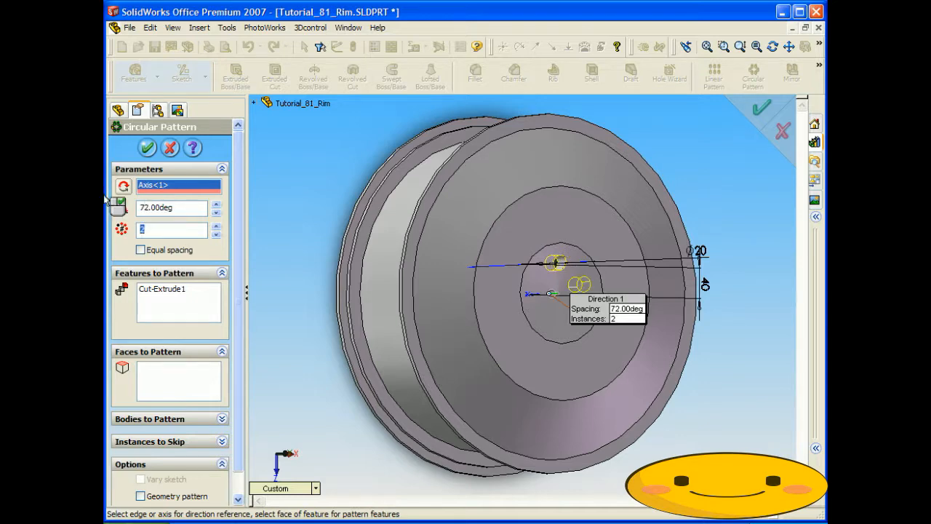
pyautogui.click(148, 148)
# Inspect the bolt hole pattern from the front and back of the wheel, ending in the Bottom view
pyautogui.moveTo(355, 228); pyautogui.dragTo(499, 251, button='middle')
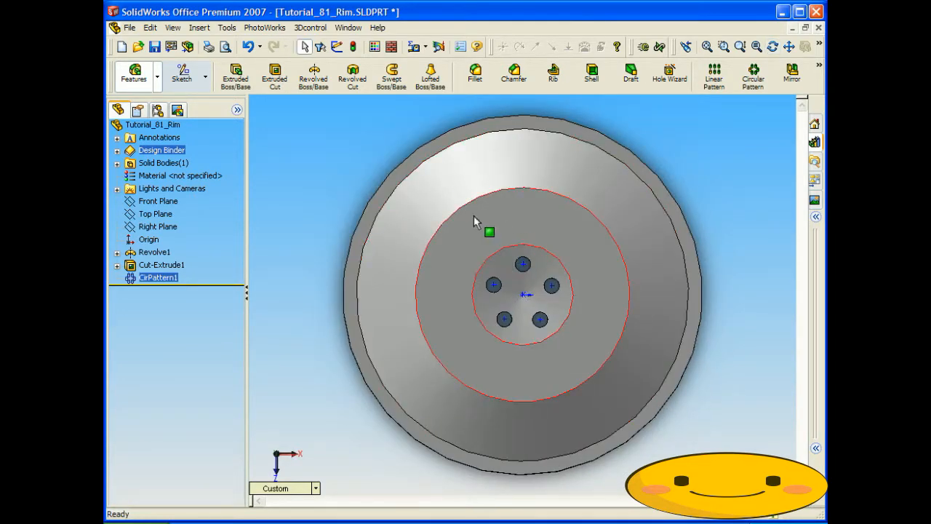
pyautogui.moveTo(470, 223); pyautogui.dragTo(476, 223, button='middle')
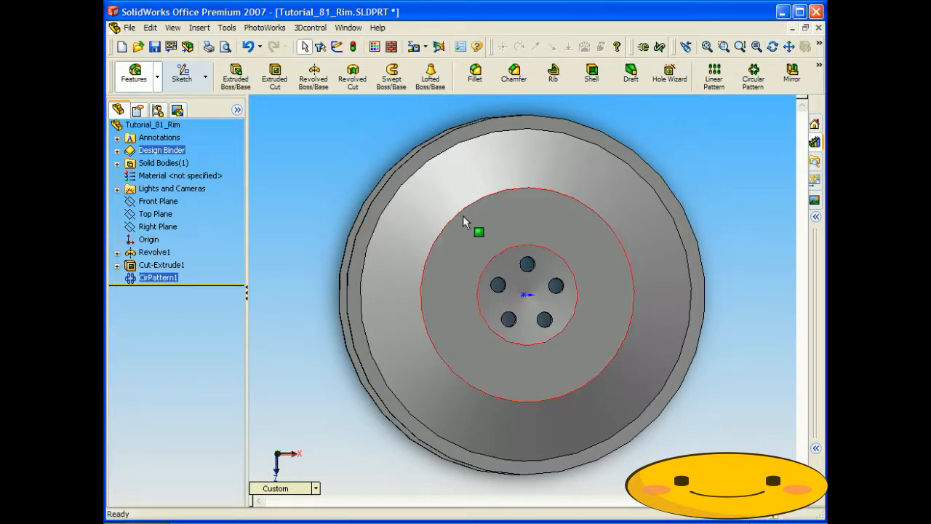
pyautogui.moveTo(466, 214); pyautogui.dragTo(553, 202, button='middle')
pyautogui.moveTo(495, 214); pyautogui.dragTo(575, 205, button='middle')
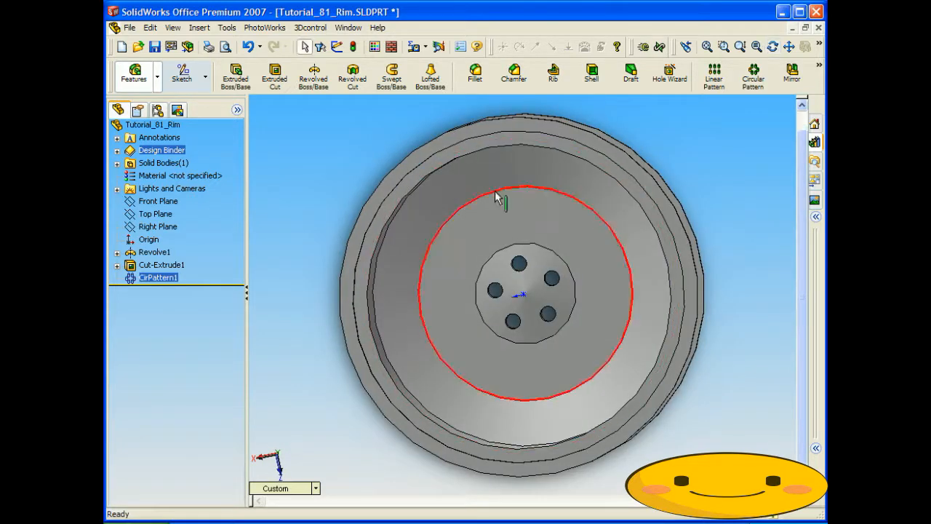
pyautogui.moveTo(494, 197)
pyautogui.mouseDown(button='middle')
pyautogui.moveTo(512, 181)
pyautogui.moveTo(499, 193)
pyautogui.mouseUp(button='middle')
pyautogui.press('Escape')
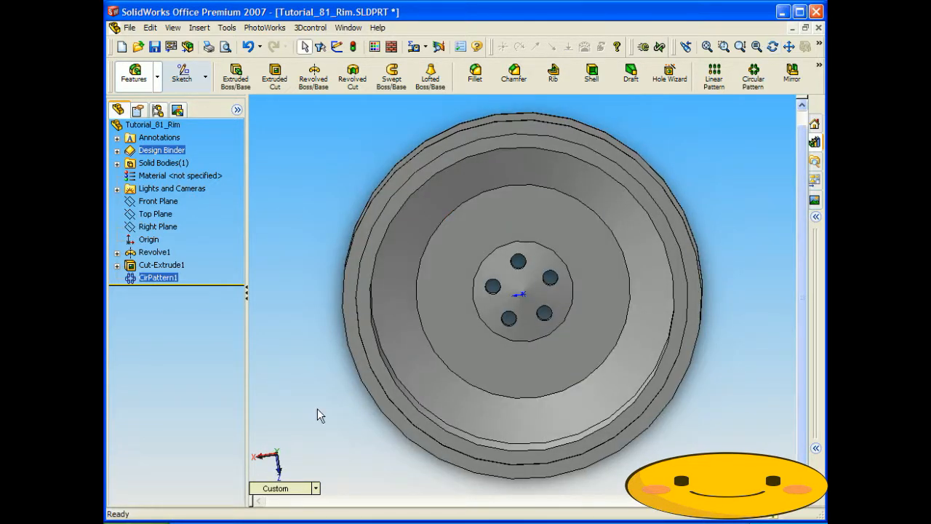
pyautogui.click(317, 488)
pyautogui.click(342, 334)
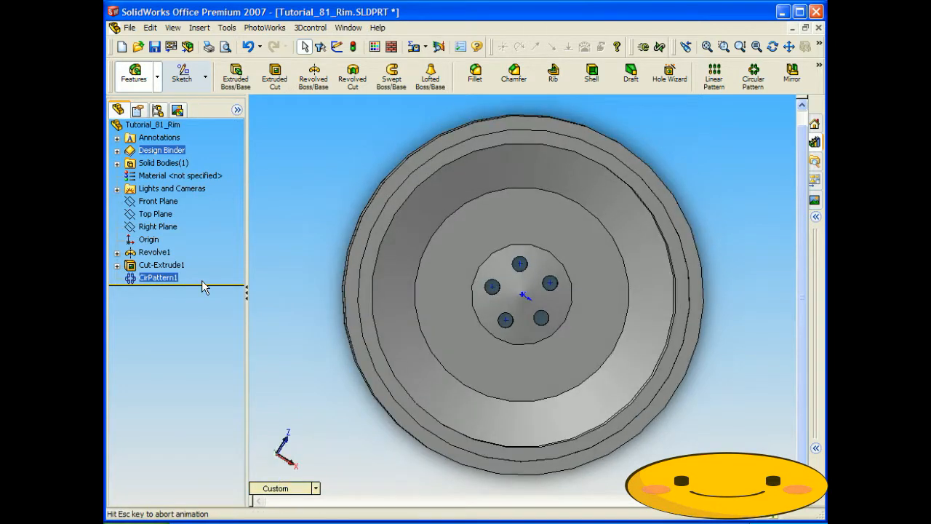
# Start a sketch on the Top Plane and draw two circles centred on the origin, about 191 mm and 90 mm in radius
pyautogui.click(155, 214)
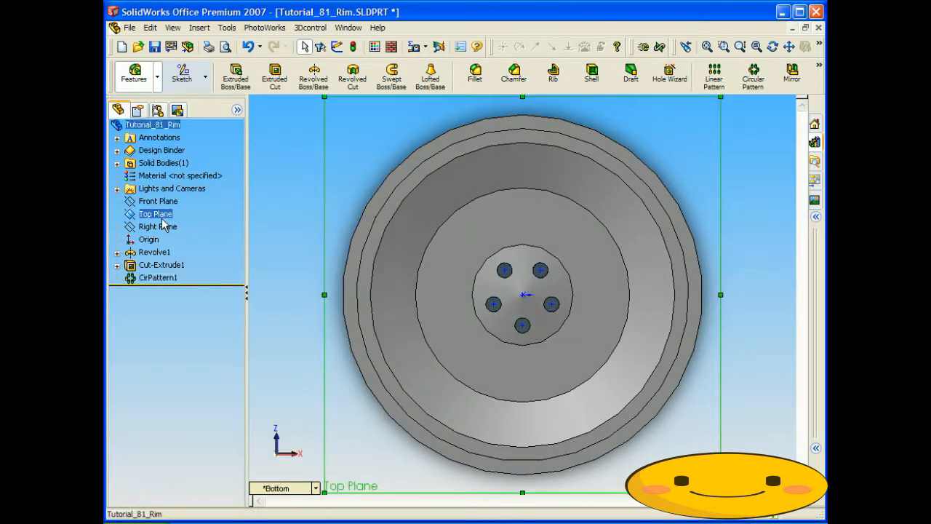
pyautogui.click(182, 73)
pyautogui.click(436, 73)
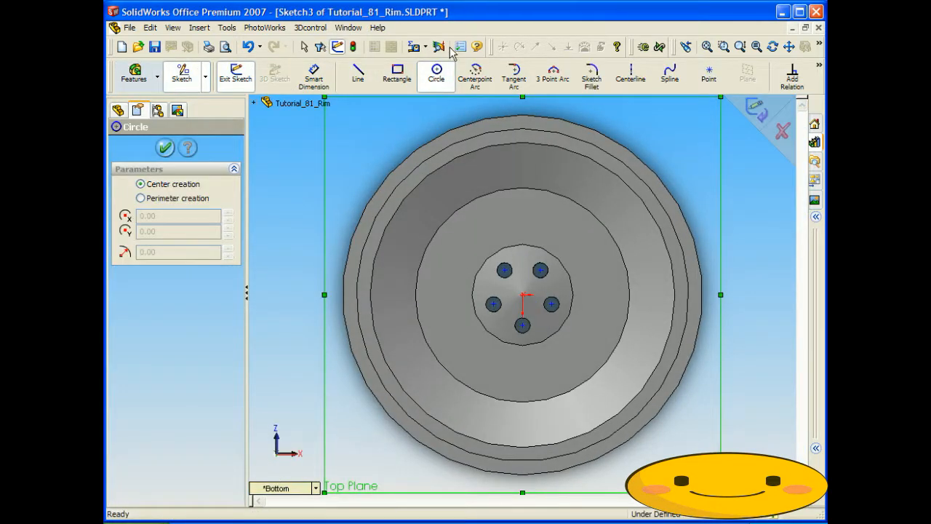
pyautogui.click(522, 294)
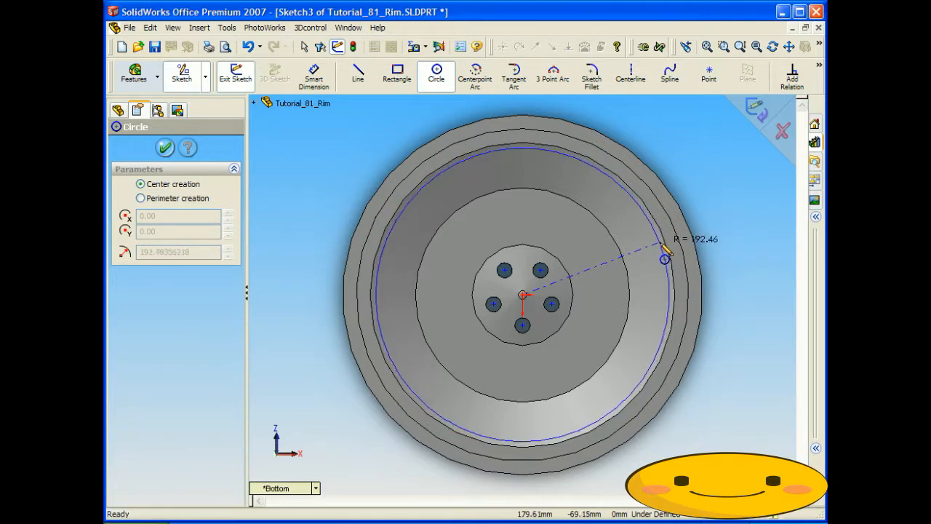
pyautogui.click(671, 255)
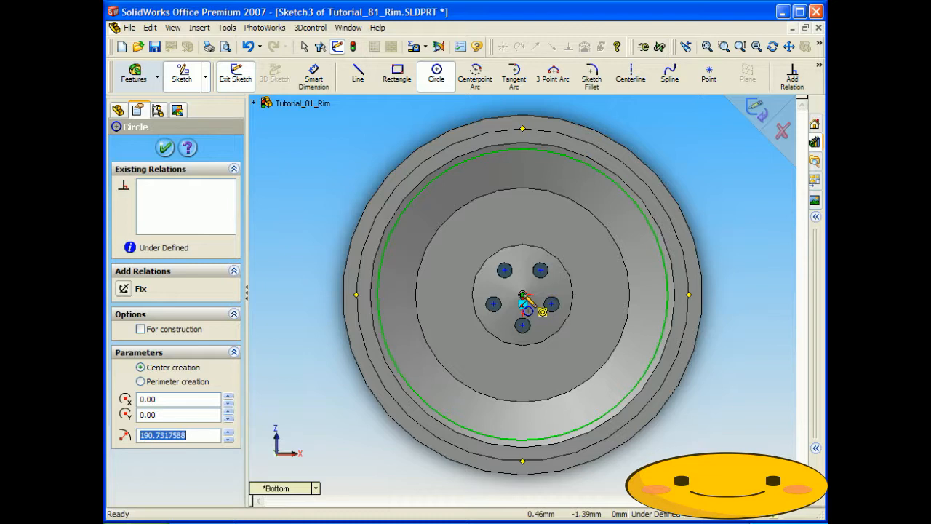
pyautogui.click(522, 295)
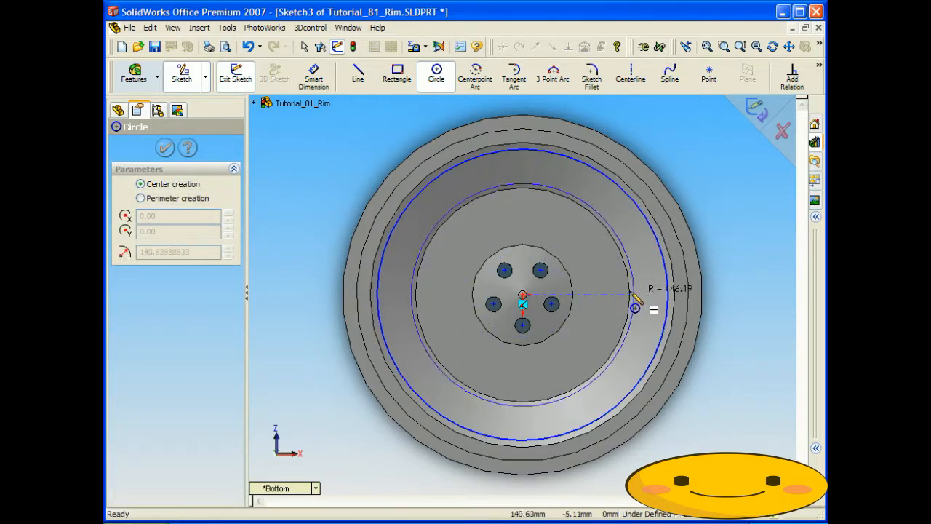
pyautogui.click(593, 294)
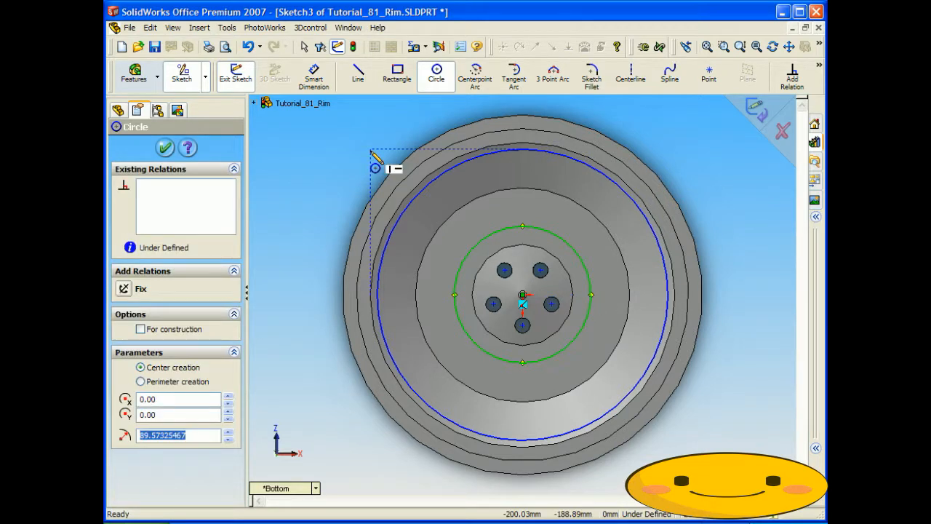
# Dimension the inner sketch circle with a 230 mm diameter
pyautogui.click(314, 77)
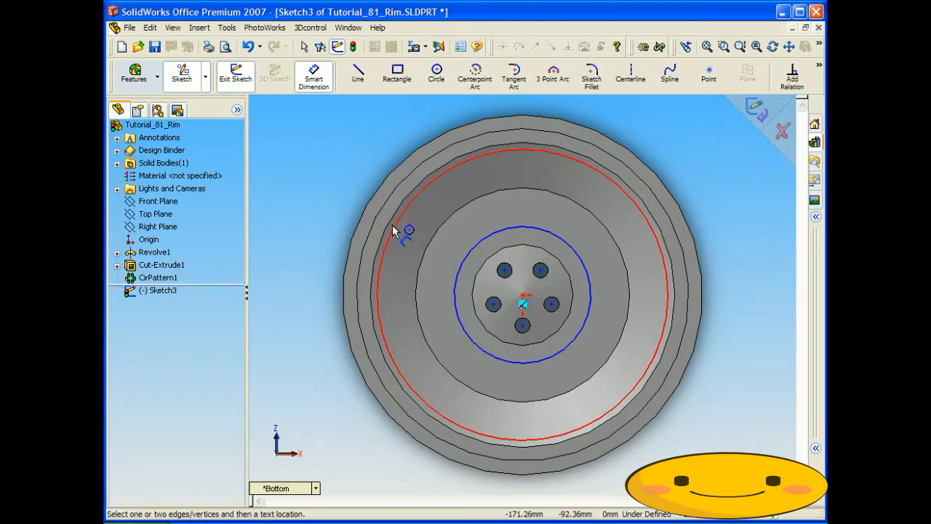
pyautogui.click(460, 270)
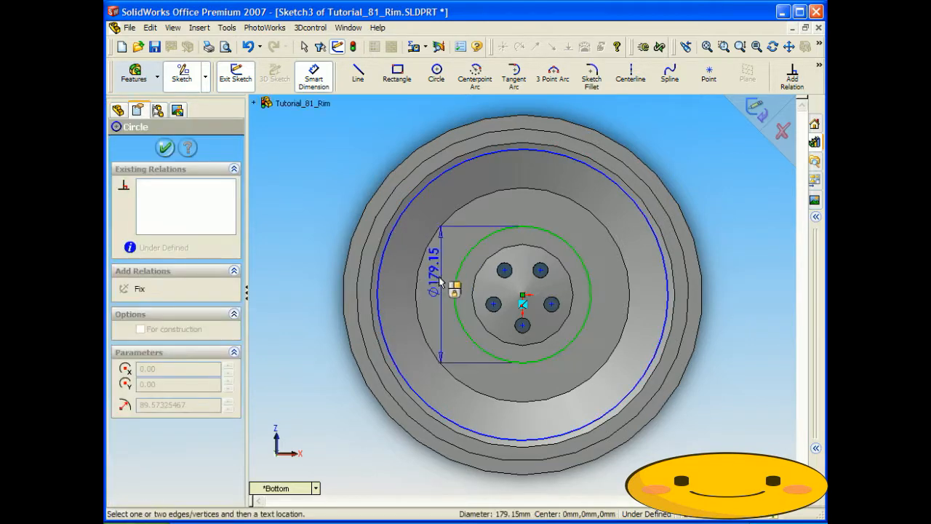
pyautogui.click(438, 279)
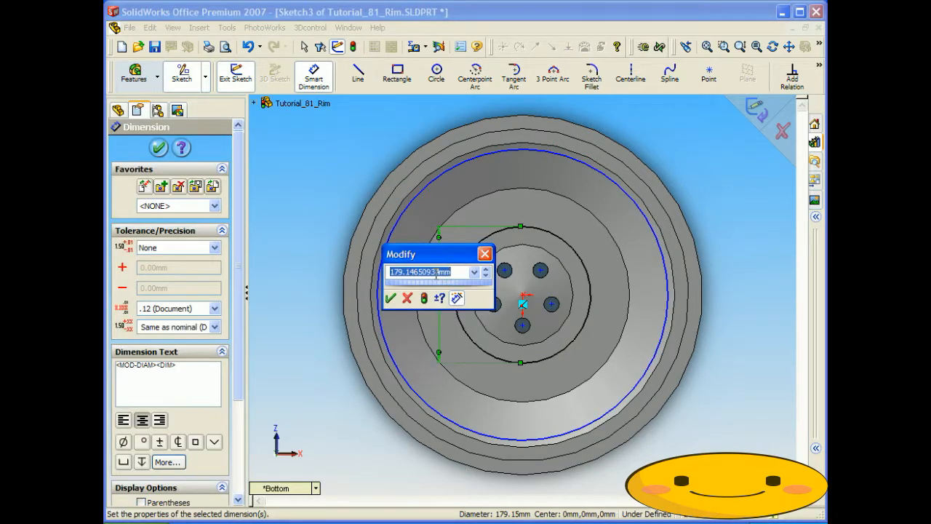
pyautogui.write('230')
pyautogui.press('Return')
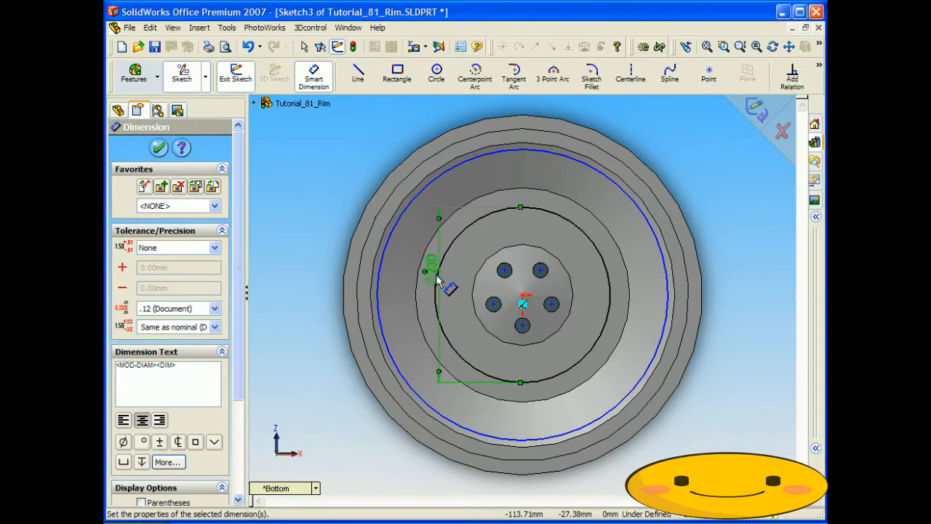
# Dimension the outer sketch circle with a 350 mm diameter
pyautogui.click(385, 256)
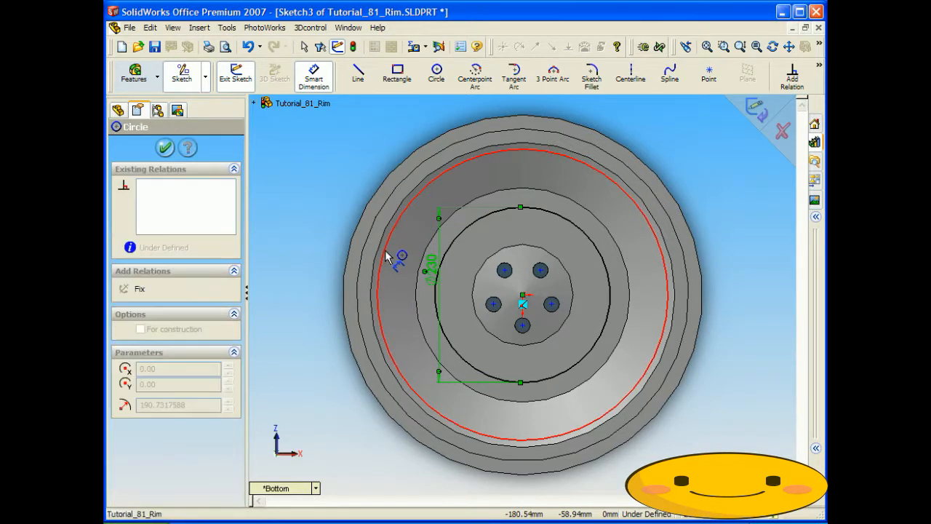
pyautogui.click(296, 243)
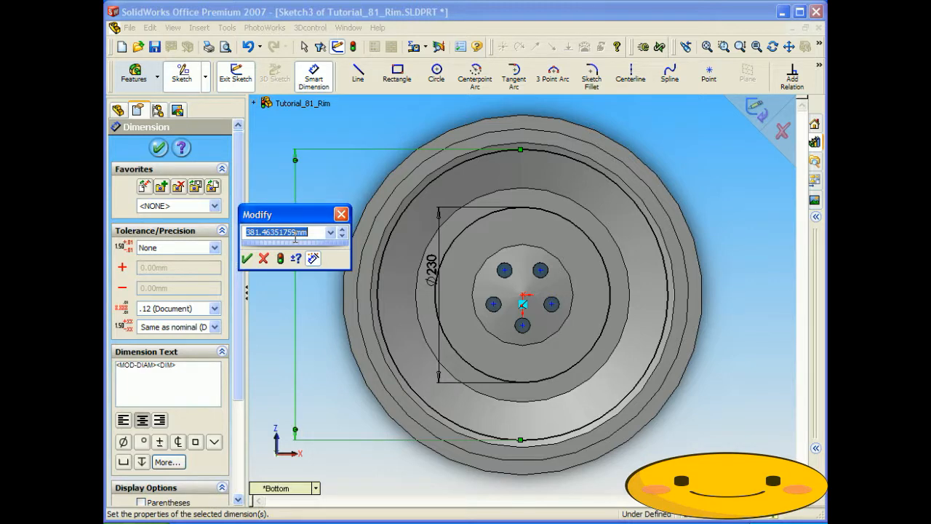
pyautogui.write('350')
pyautogui.press('Return')
# Check the sketch at an angle, return to the Bottom view and delete the 350 mm outer circle
pyautogui.moveTo(380, 214); pyautogui.dragTo(462, 165, button='middle')
pyautogui.click(309, 489)
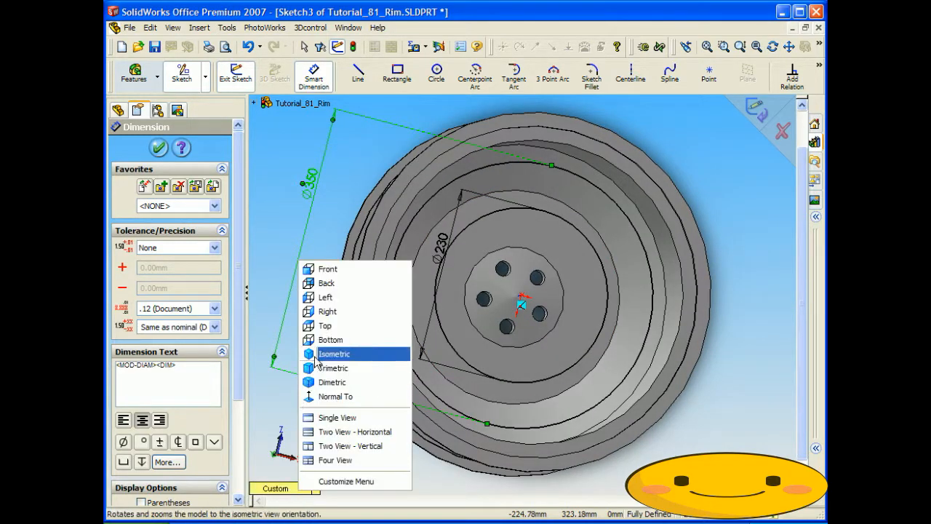
pyautogui.click(333, 339)
pyautogui.press('Escape')
pyautogui.click(467, 185)
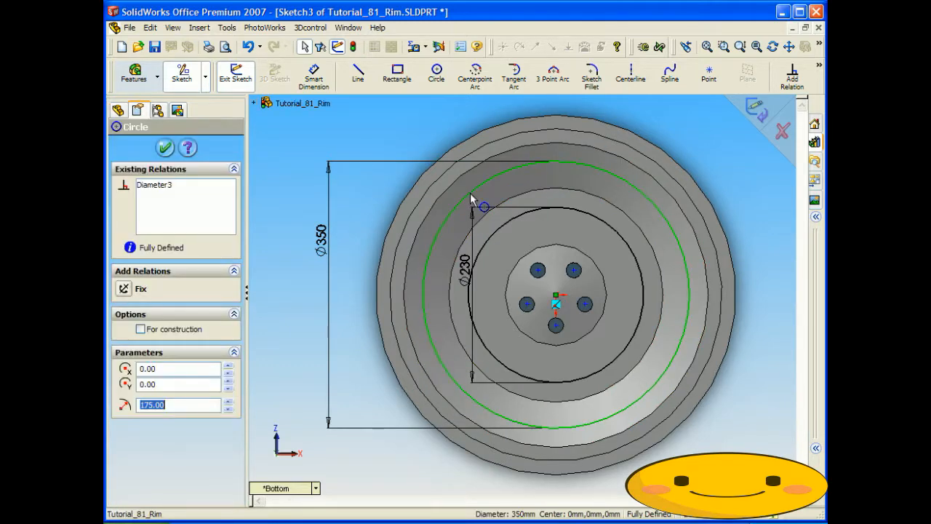
pyautogui.press('Delete')
pyautogui.click(388, 290)
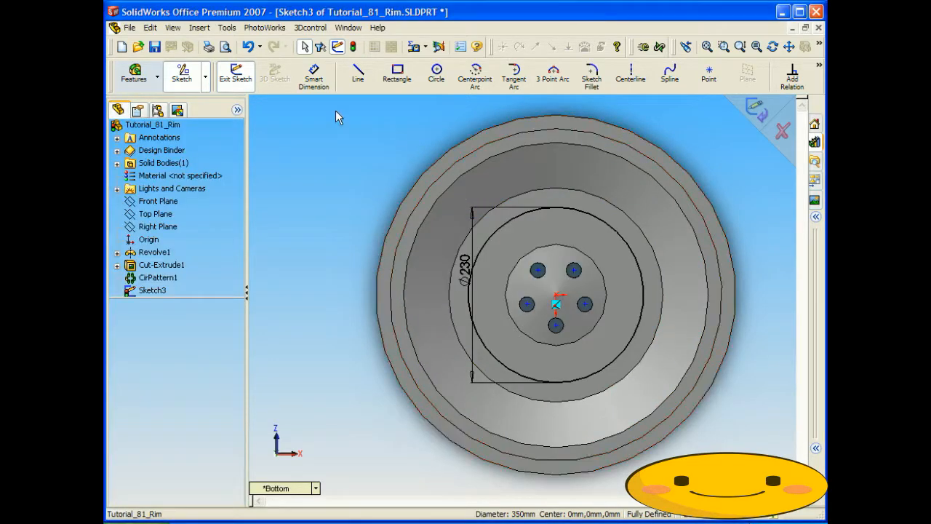
# Draw a new outer circle of 200 mm radius centred on the origin, matching the wheel's inner rim edge
pyautogui.click(436, 72)
pyautogui.click(557, 302)
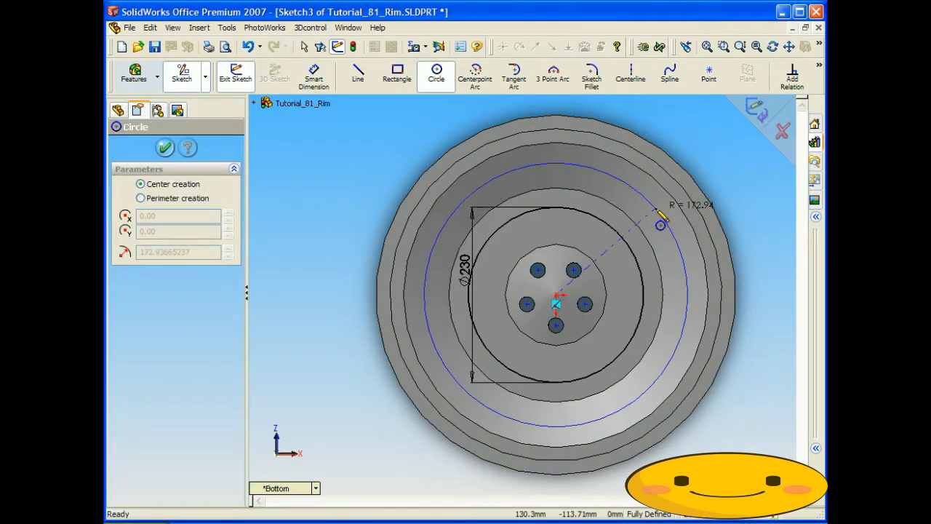
pyautogui.moveTo(537, 209)
pyautogui.mouseDown(button='middle')
pyautogui.moveTo(501, 370)
pyautogui.moveTo(500, 461)
pyautogui.moveTo(484, 475)
pyautogui.mouseUp(button='middle')
pyautogui.moveTo(498, 322)
pyautogui.mouseDown(button='middle')
pyautogui.moveTo(568, 187)
pyautogui.moveTo(364, 401)
pyautogui.mouseUp(button='middle')
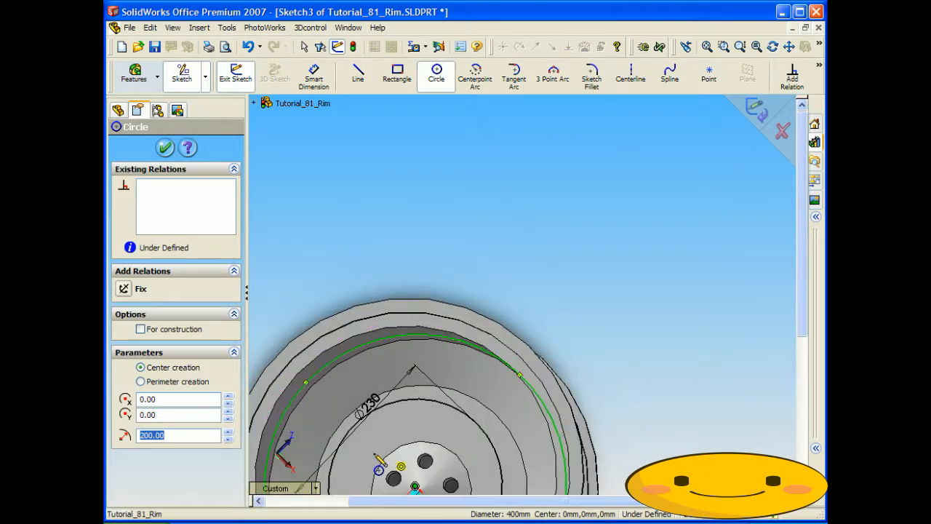
pyautogui.click(317, 488)
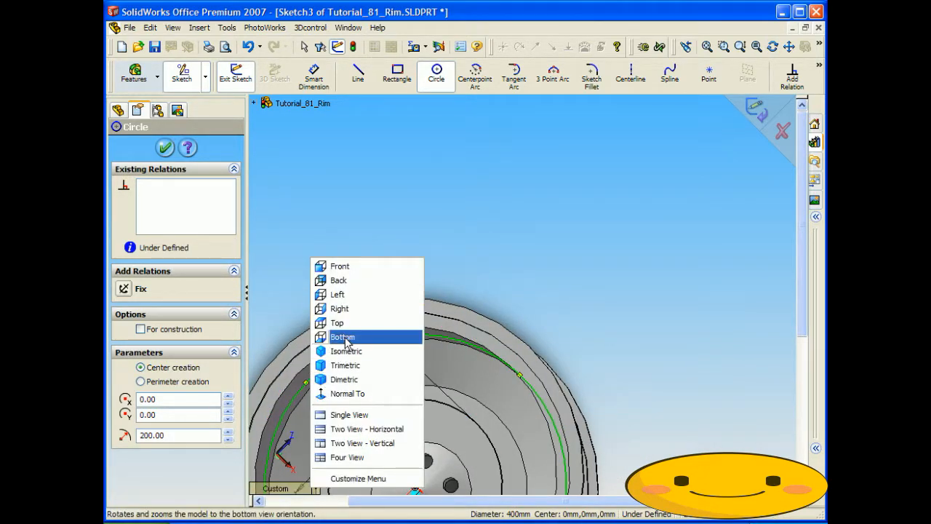
pyautogui.click(342, 337)
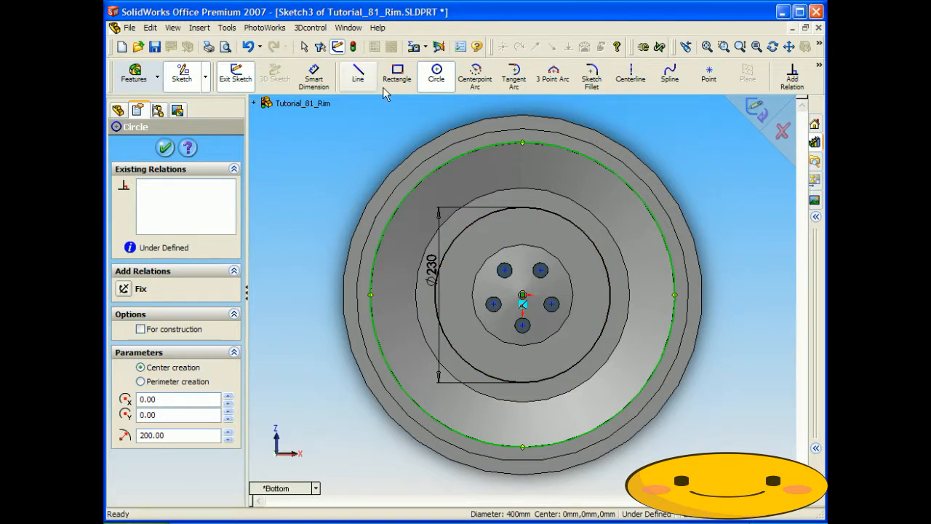
# Draw a slanted line from the upper part of the 230 mm circle out to the outer circle, in line with the origin
pyautogui.click(359, 75)
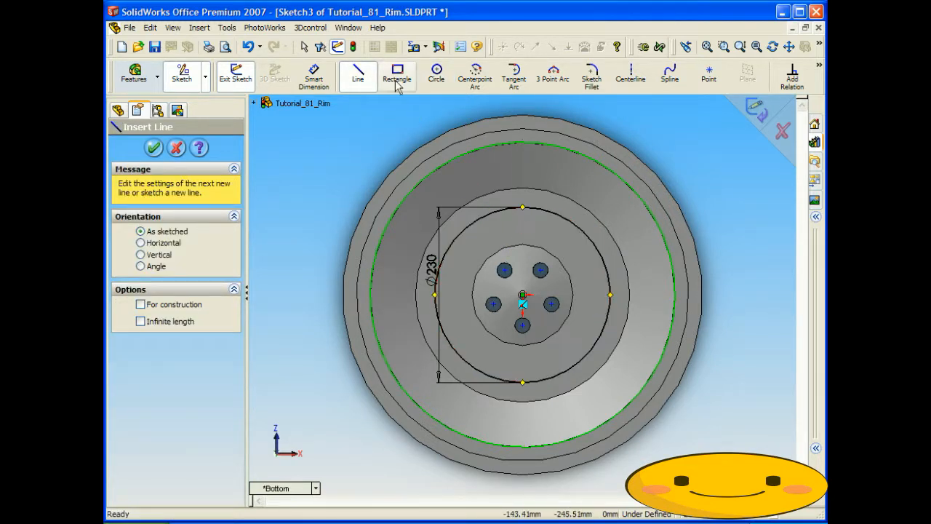
pyautogui.click(314, 75)
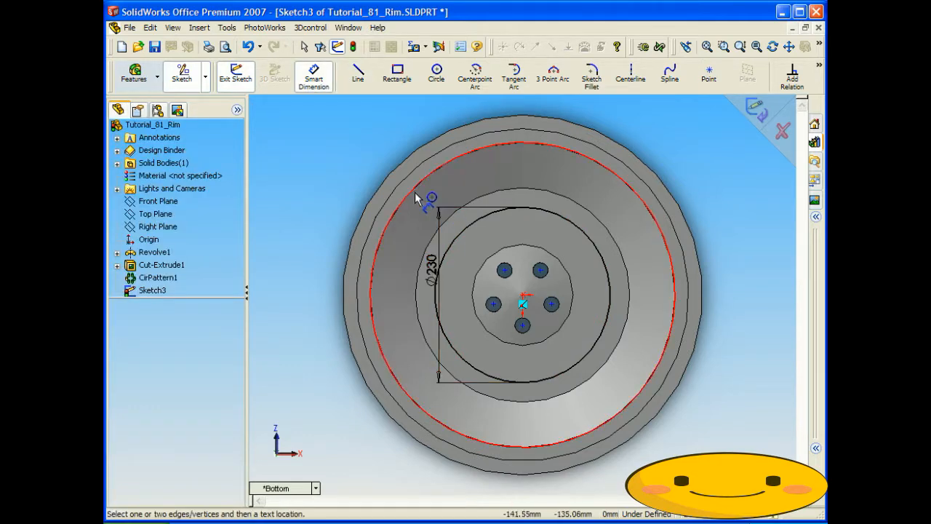
pyautogui.click(357, 75)
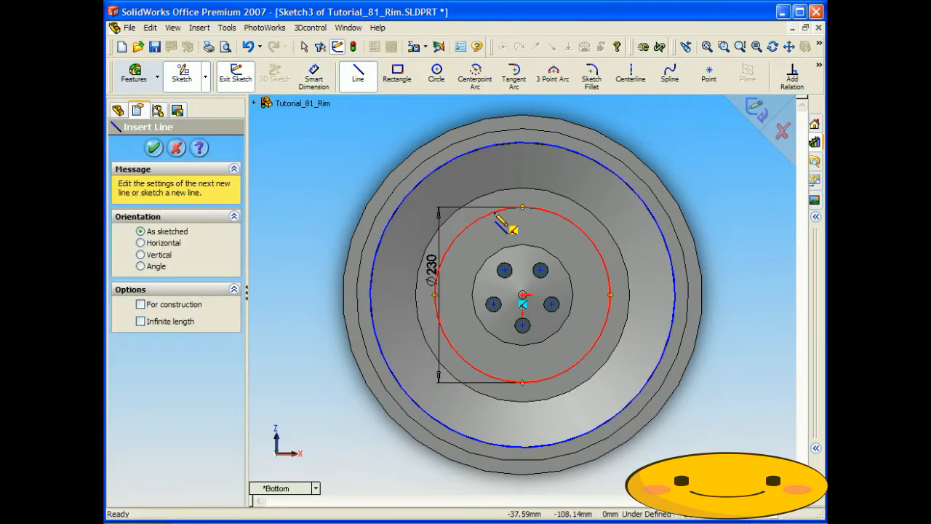
pyautogui.click(499, 217)
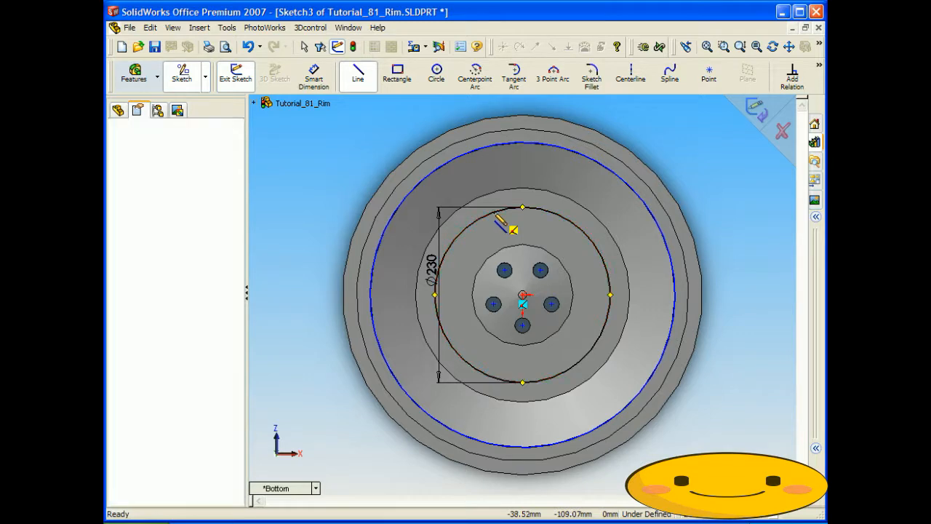
pyautogui.click(473, 160)
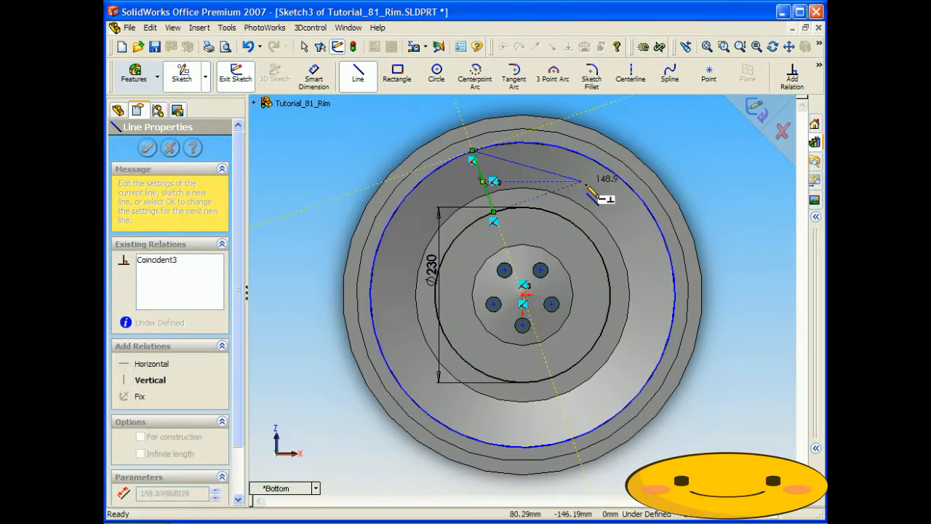
pyautogui.rightClick(583, 185)
pyautogui.click(604, 214)
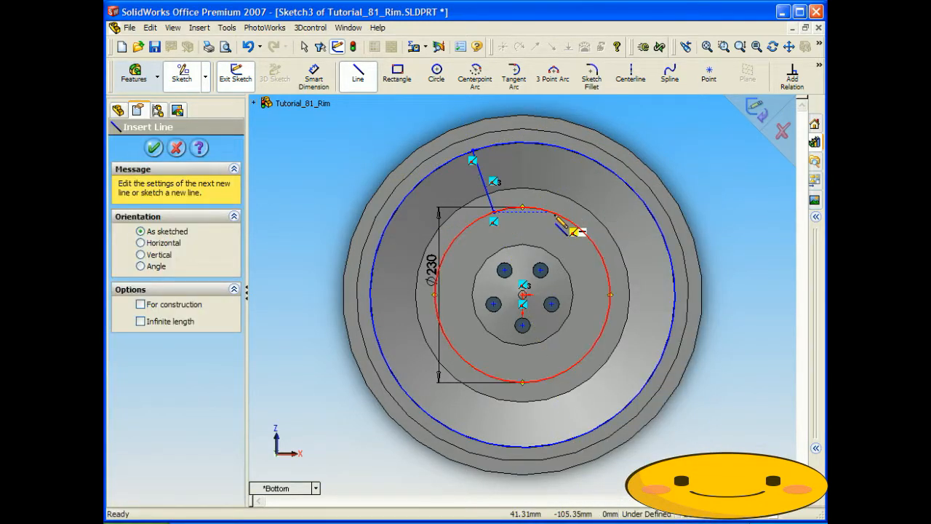
# Draw a second slanted line about 85 mm long from the 230 mm circle to the outer circle, mirroring the first and aligned with the origin
pyautogui.click(556, 216)
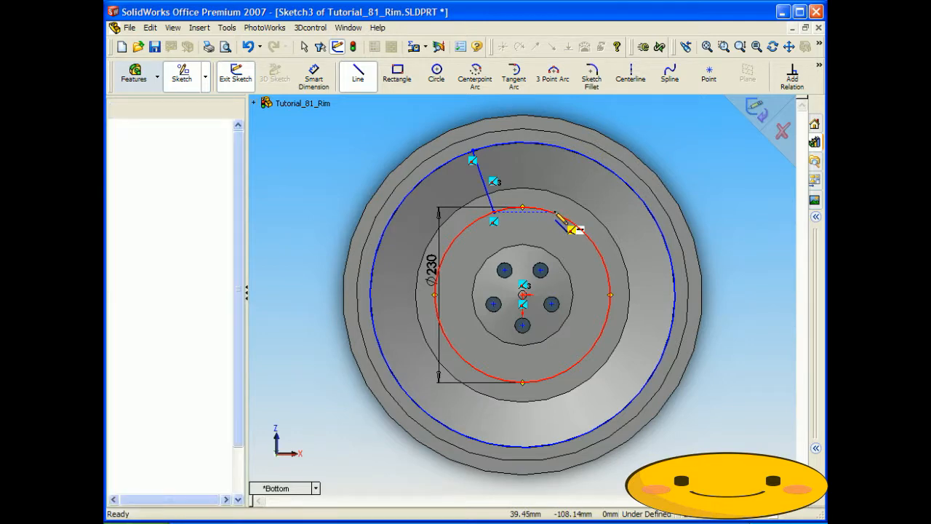
pyautogui.click(574, 159)
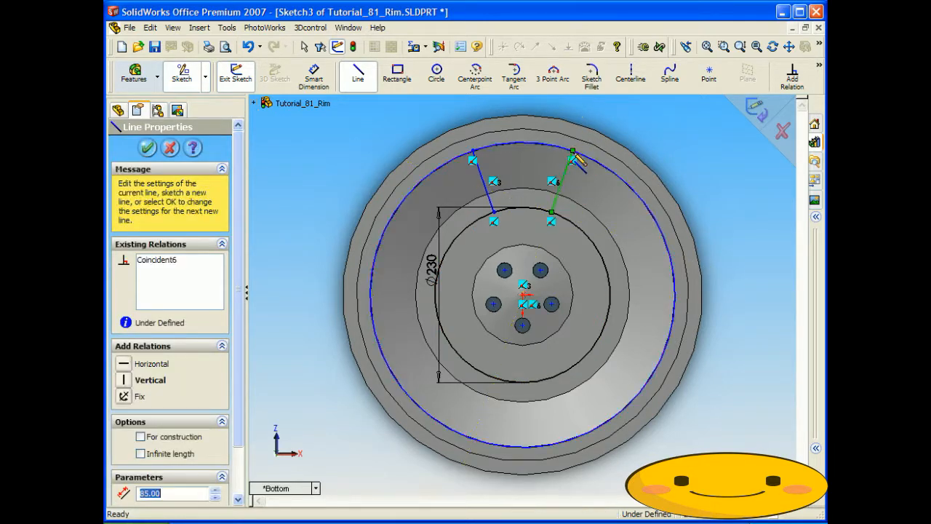
# Dimension the inner ends of both slanted lines at 35 mm horizontally from the origin
pyautogui.click(314, 75)
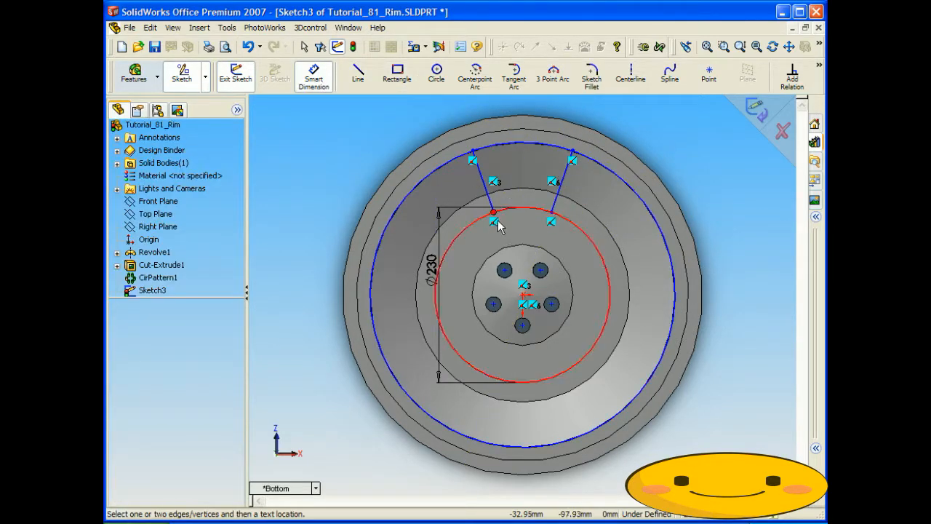
pyautogui.click(495, 213)
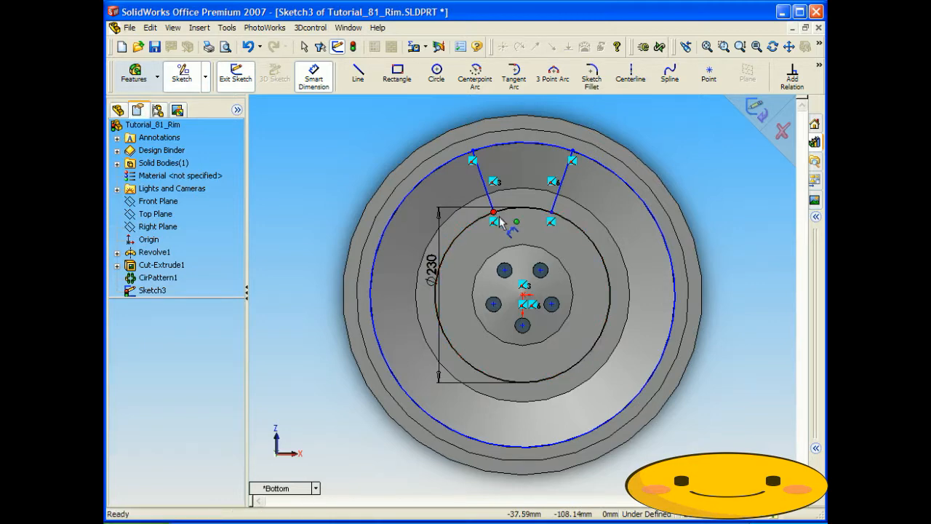
pyautogui.click(523, 297)
pyautogui.click(513, 402)
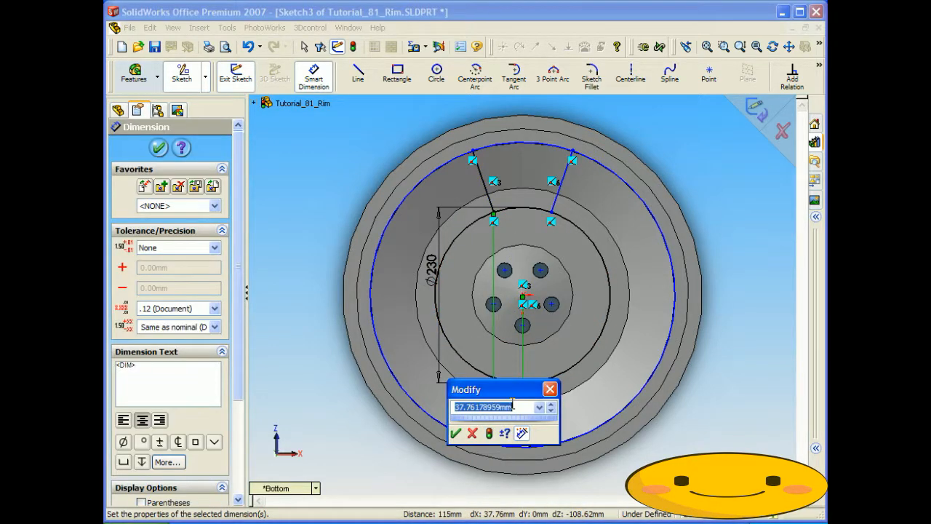
pyautogui.write('3')
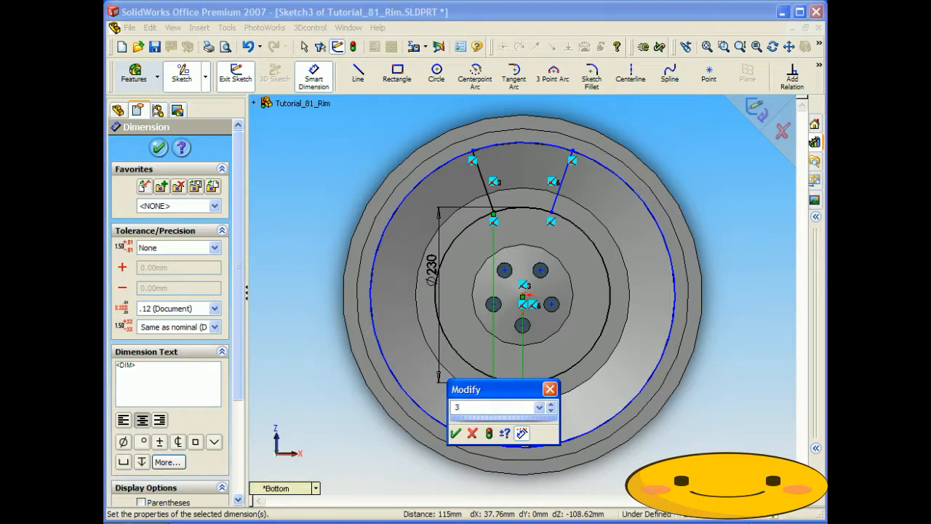
pyautogui.write('5')
pyautogui.press('Return')
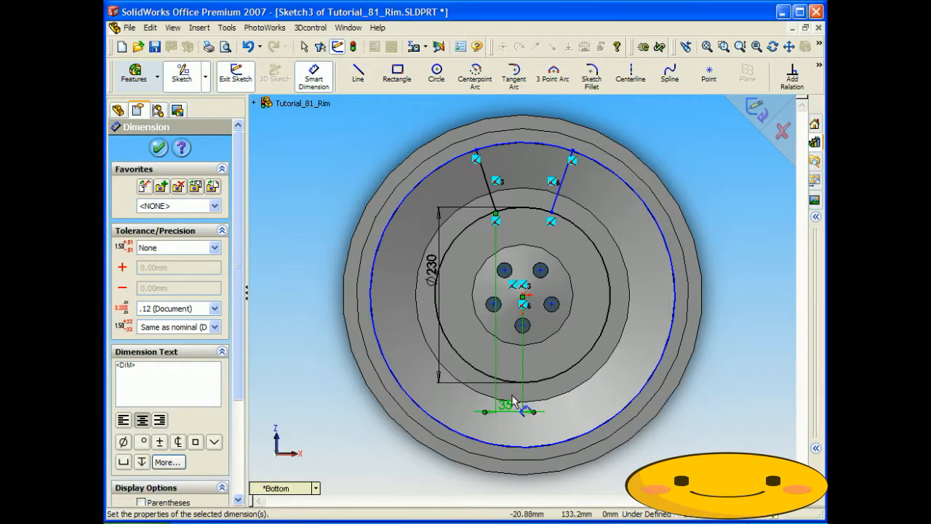
pyautogui.click(523, 298)
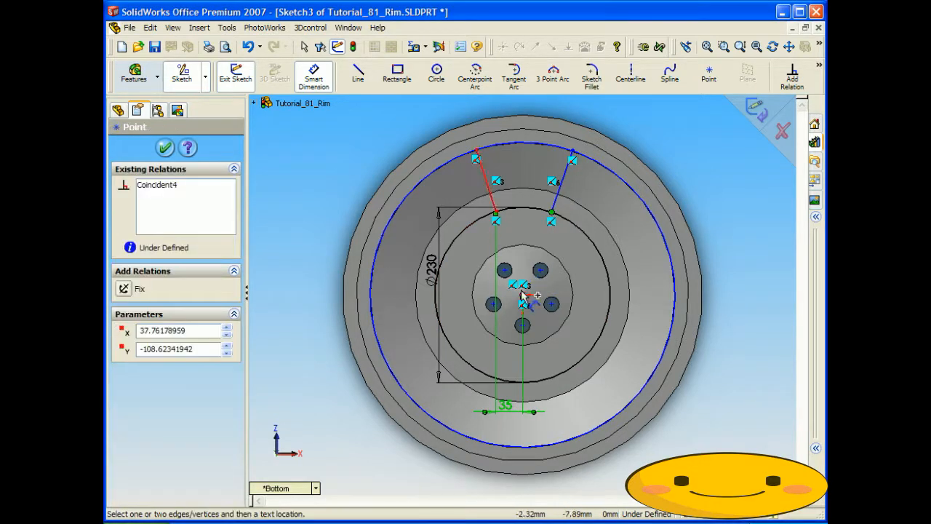
pyautogui.click(523, 305)
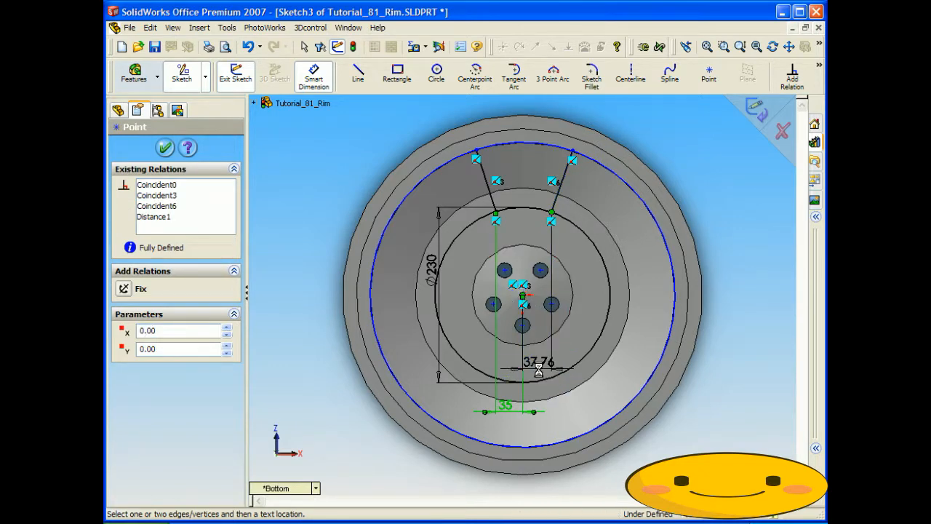
pyautogui.click(538, 369)
pyautogui.write('0')
pyautogui.press('Return')
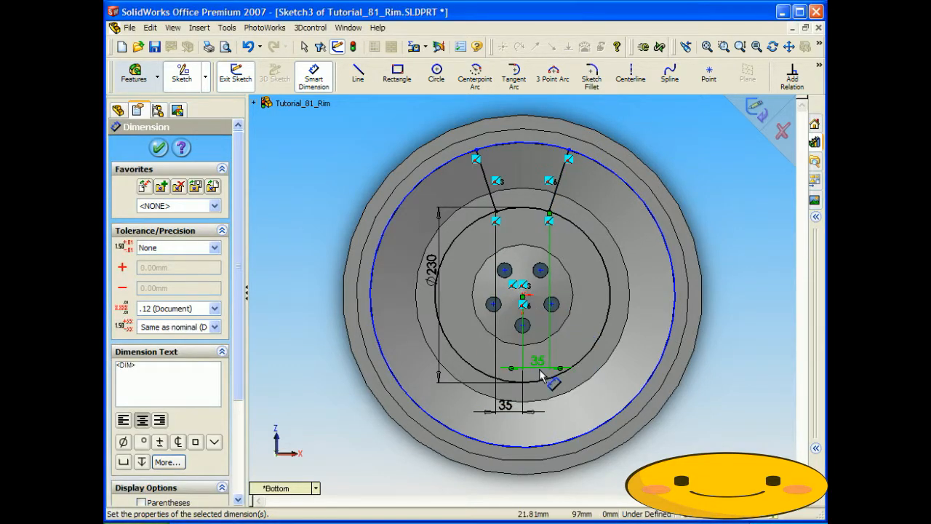
# Join the outer ends and the inner ends of the slanted lines with three-point arcs that follow the two circles
pyautogui.click(552, 73)
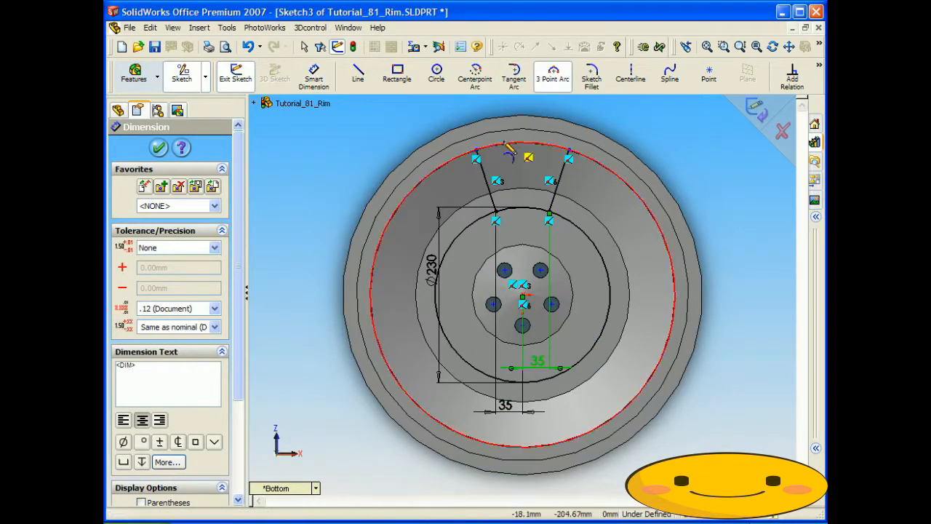
pyautogui.click(477, 150)
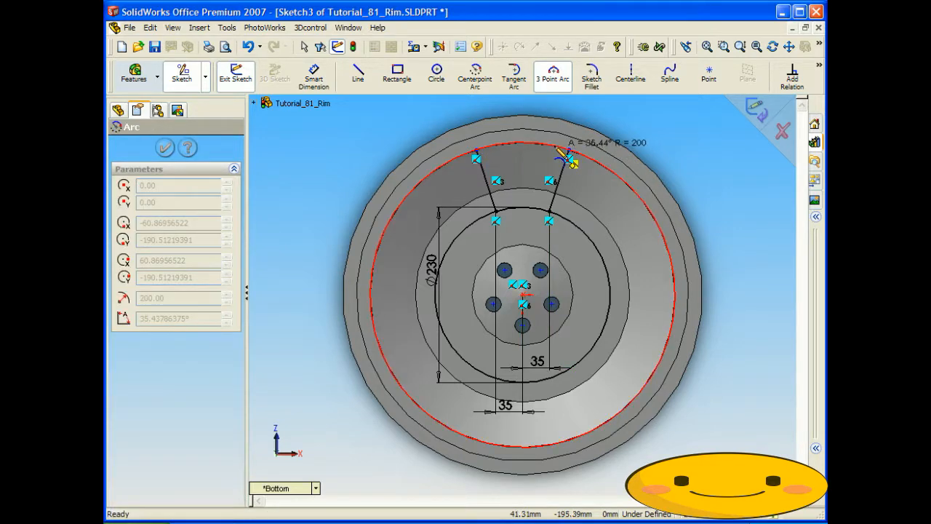
pyautogui.click(569, 152)
pyautogui.click(523, 143)
pyautogui.click(495, 211)
pyautogui.click(550, 211)
pyautogui.click(539, 208)
# Delete the full 230 mm circle and the full outer circle, leaving only the closed opening profile
pyautogui.click(304, 46)
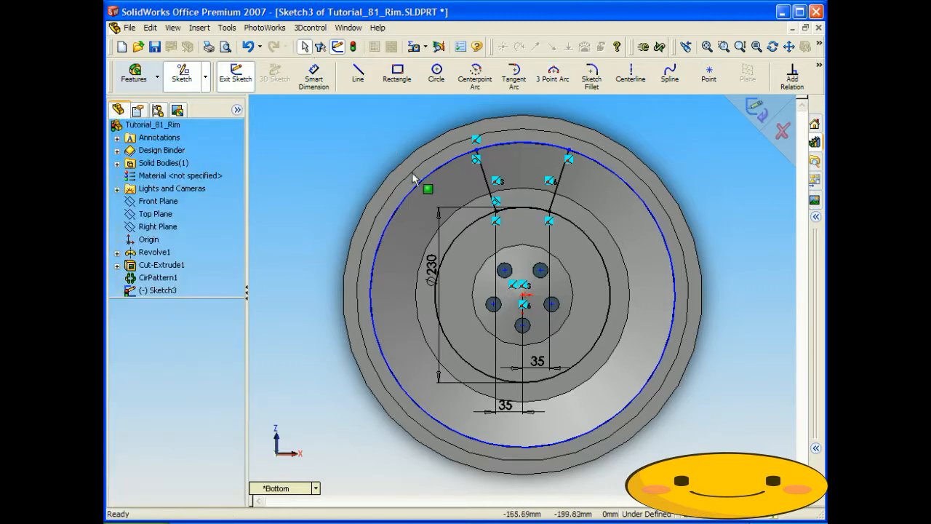
pyautogui.moveTo(427, 191)
pyautogui.mouseDown()
pyautogui.moveTo(422, 178)
pyautogui.moveTo(460, 229)
pyautogui.mouseUp()
pyautogui.press('Delete')
pyautogui.click(390, 290)
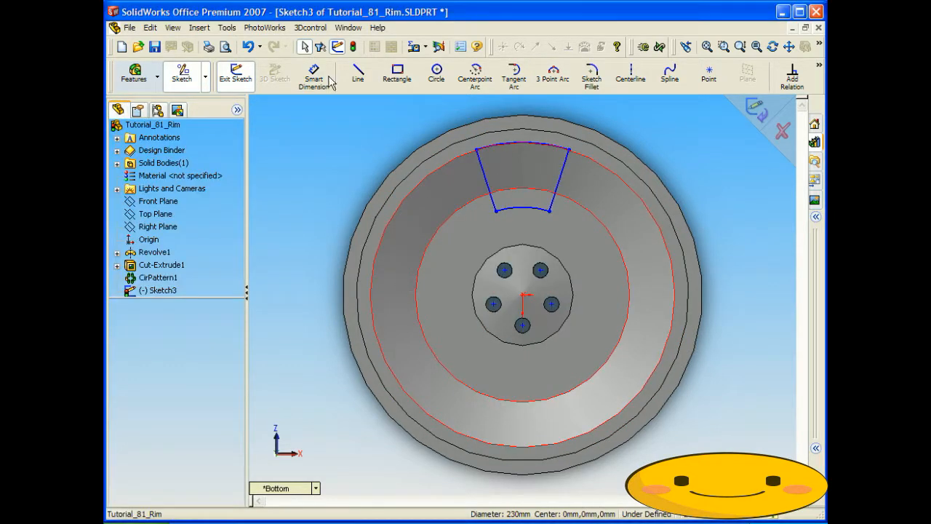
# Cut the opening profile through the wheel face with an Extruded Cut using the Mid Plane end condition
pyautogui.click(139, 80)
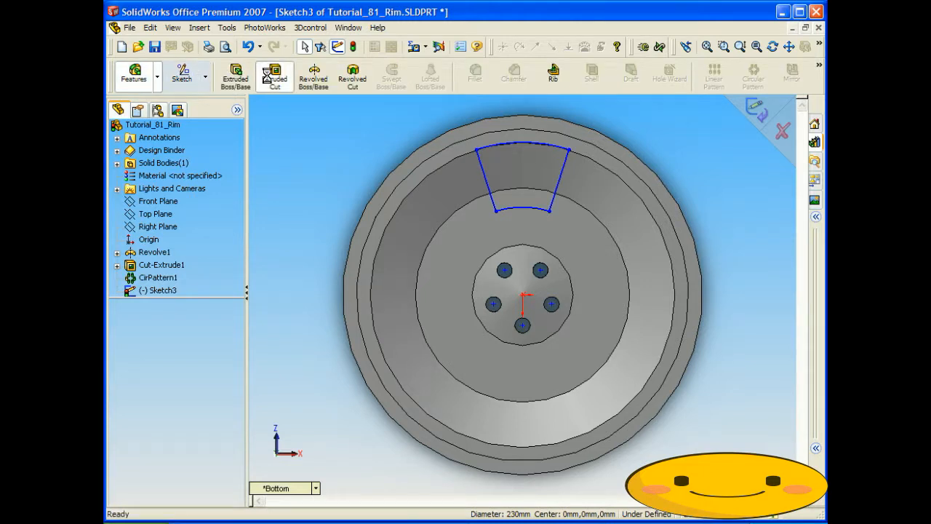
pyautogui.click(275, 75)
pyautogui.click(228, 227)
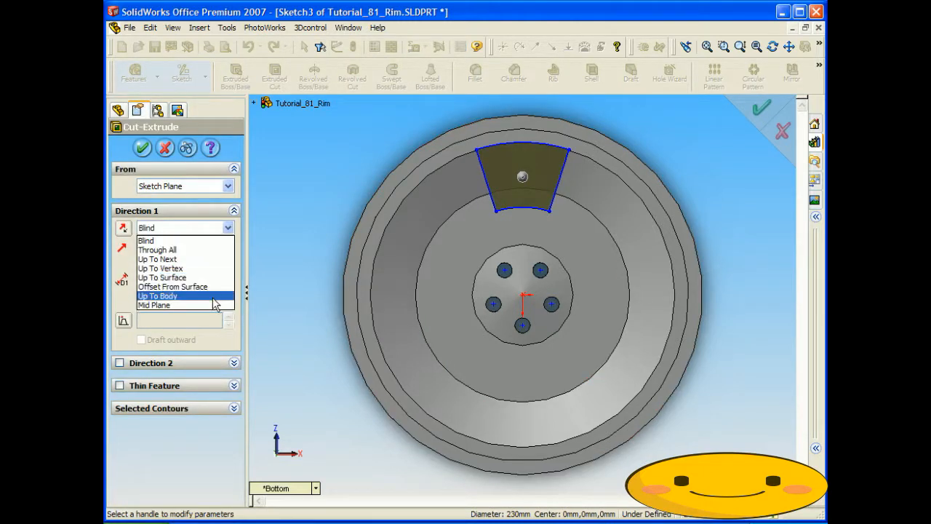
pyautogui.click(207, 308)
pyautogui.click(142, 148)
pyautogui.moveTo(299, 170)
pyautogui.mouseDown(button='middle')
pyautogui.moveTo(466, 180)
pyautogui.moveTo(295, 155)
pyautogui.mouseUp(button='middle')
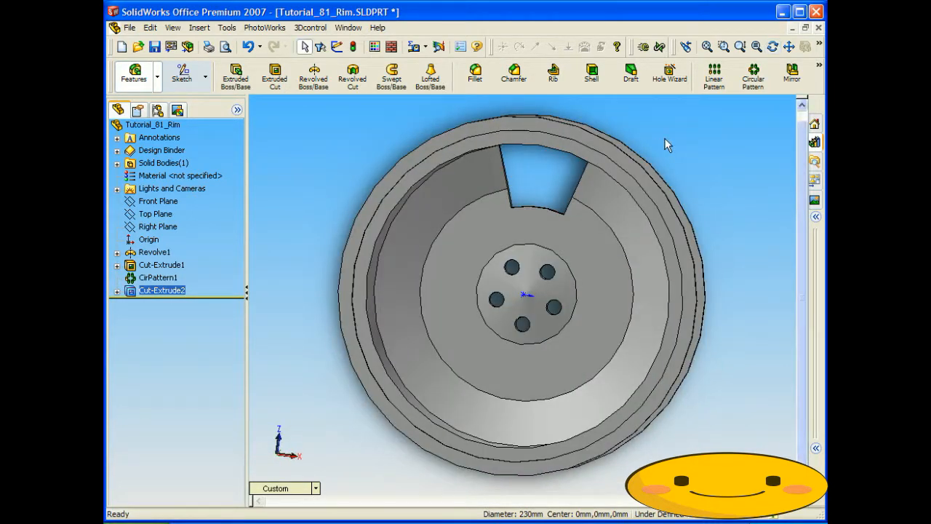
# Pattern the opening cut circularly about the wheel's central axis with 60° spacing and 6 instances, and dismiss the unsaved-document notice
pyautogui.click(752, 76)
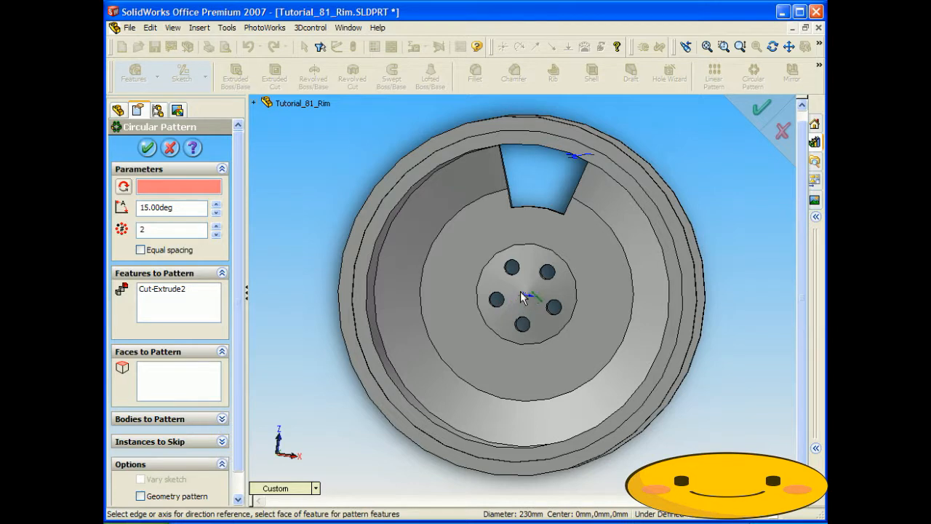
pyautogui.click(521, 295)
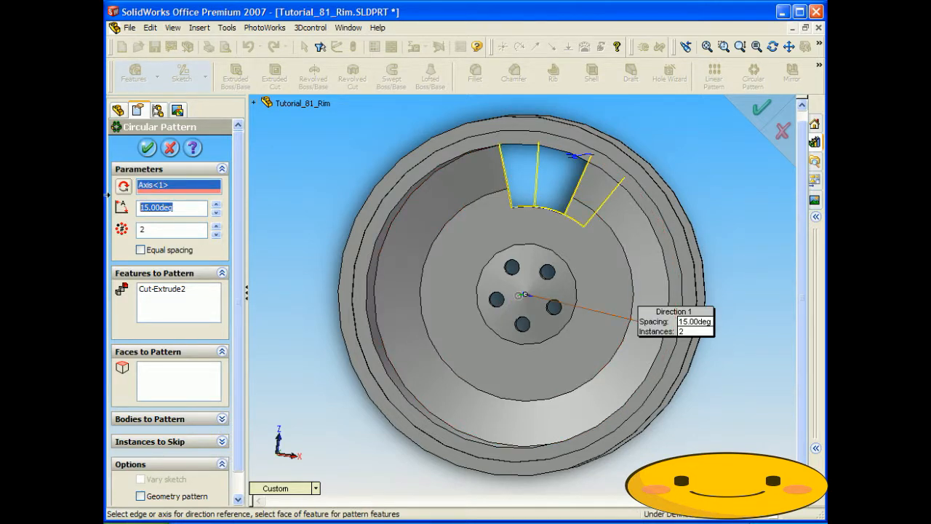
pyautogui.write('60')
pyautogui.press('Tab')
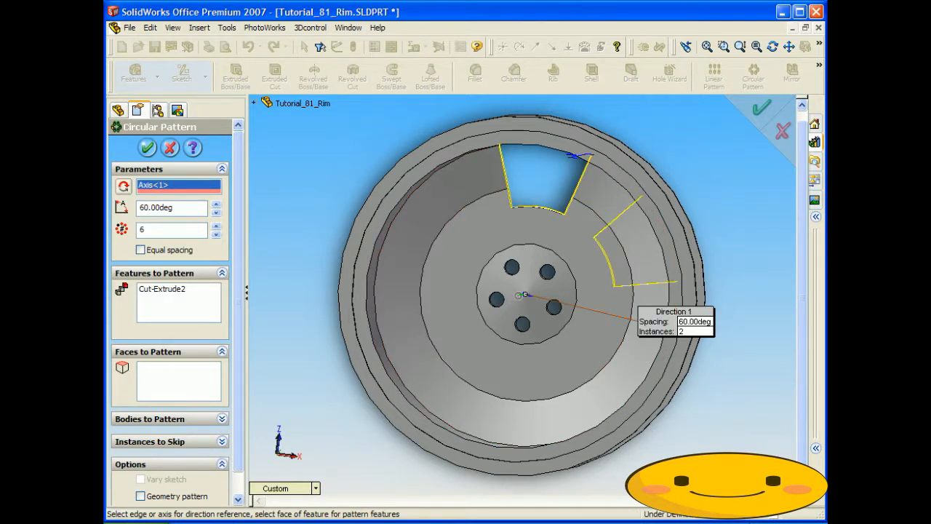
pyautogui.click(149, 147)
pyautogui.moveTo(301, 187)
pyautogui.mouseDown(button='middle')
pyautogui.moveTo(509, 211)
pyautogui.moveTo(301, 185)
pyautogui.mouseUp(button='middle')
pyautogui.press('Escape')
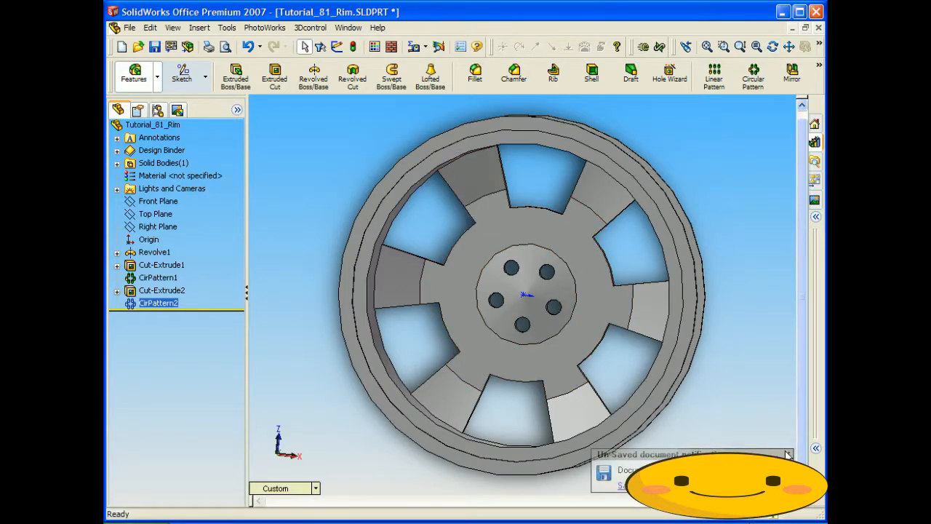
pyautogui.click(787, 454)
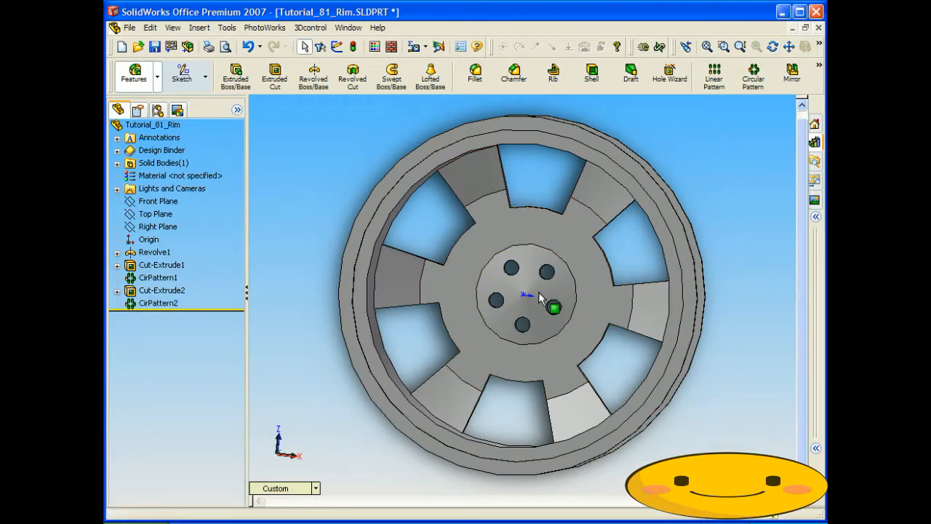
# Return to the Bottom view and start a new sketch on the Top Plane
pyautogui.click(307, 487)
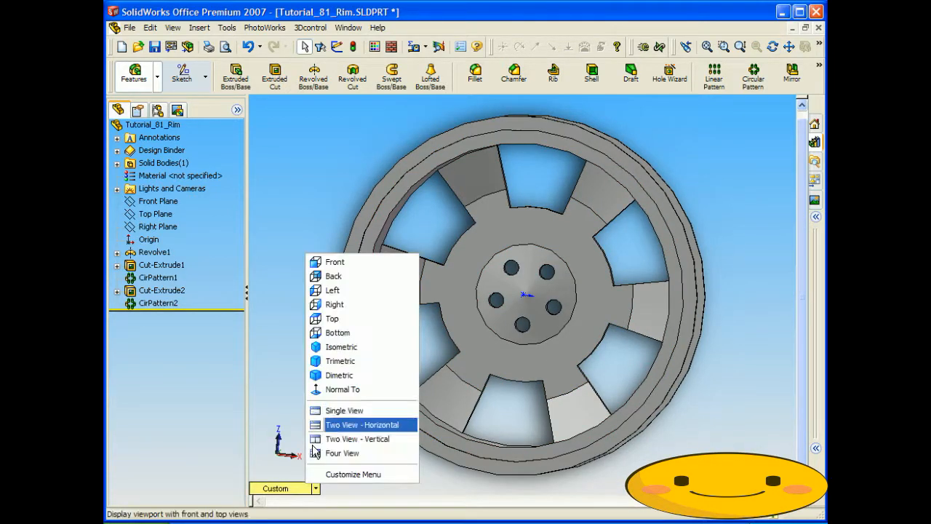
pyautogui.click(334, 333)
pyautogui.click(199, 76)
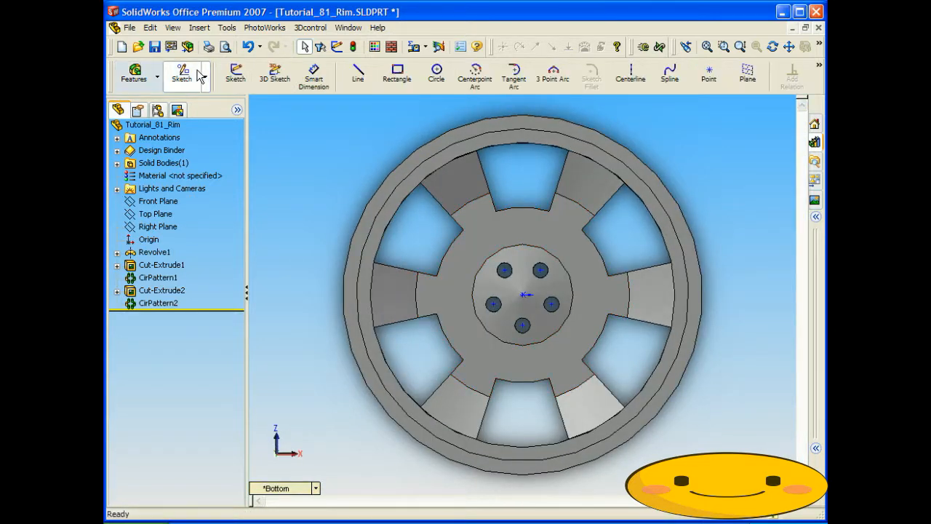
pyautogui.click(157, 215)
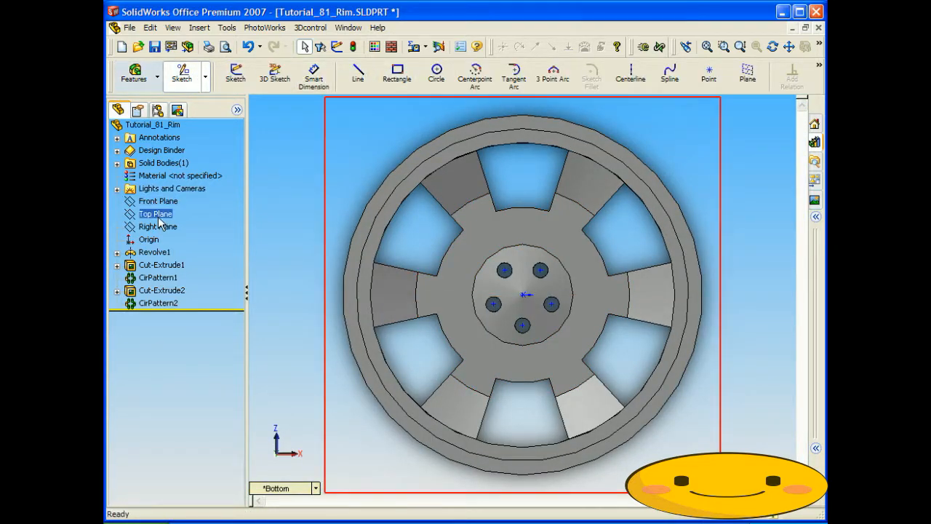
pyautogui.click(358, 72)
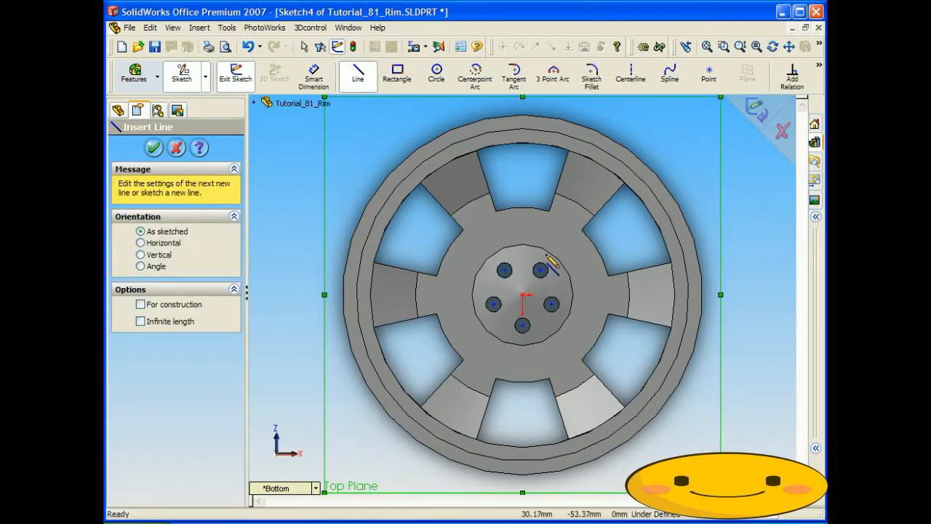
pyautogui.click(398, 73)
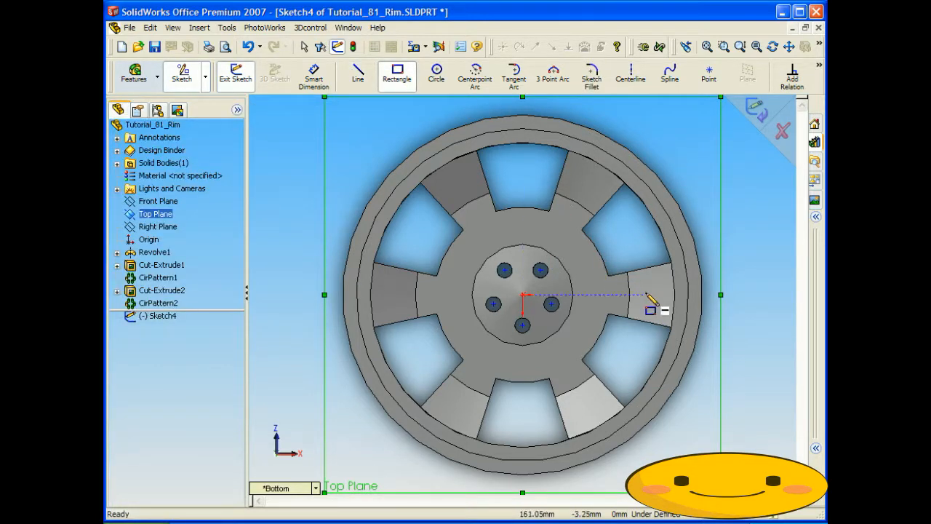
pyautogui.click(608, 276)
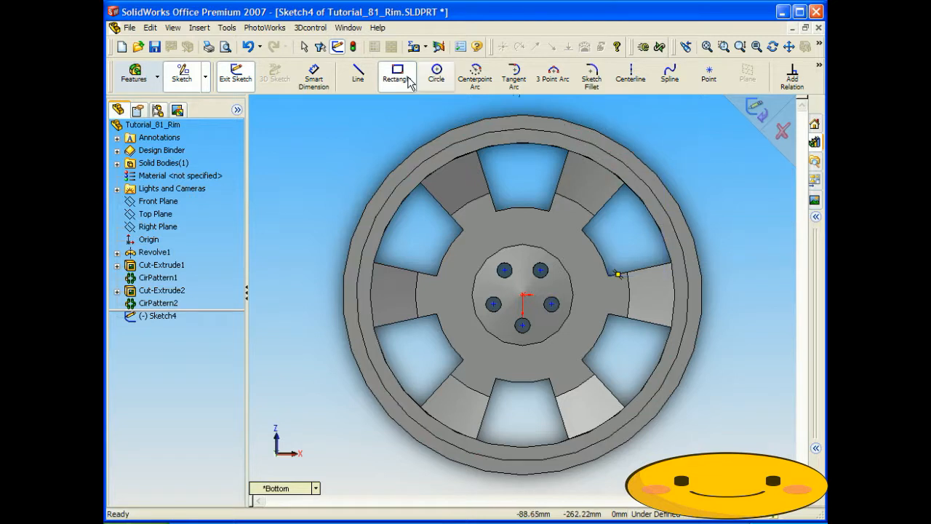
# Draw a horizontal line about 86 mm long from the right-hand spoke's upper inner corner to the rim's inner edge
pyautogui.click(365, 82)
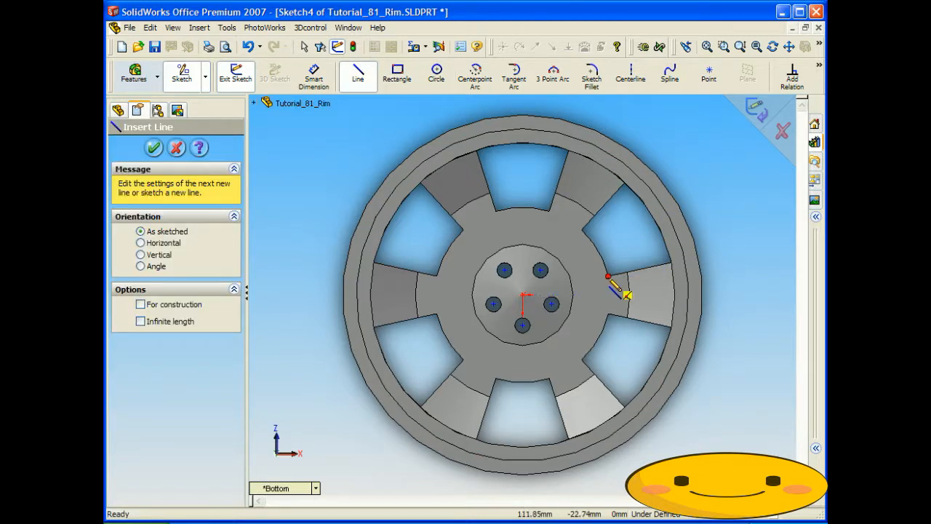
pyautogui.click(609, 277)
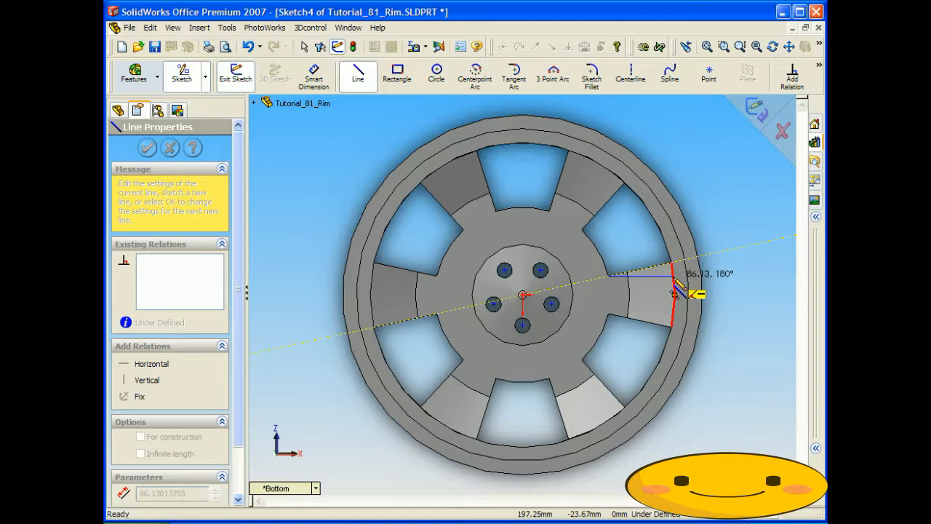
pyautogui.click(676, 278)
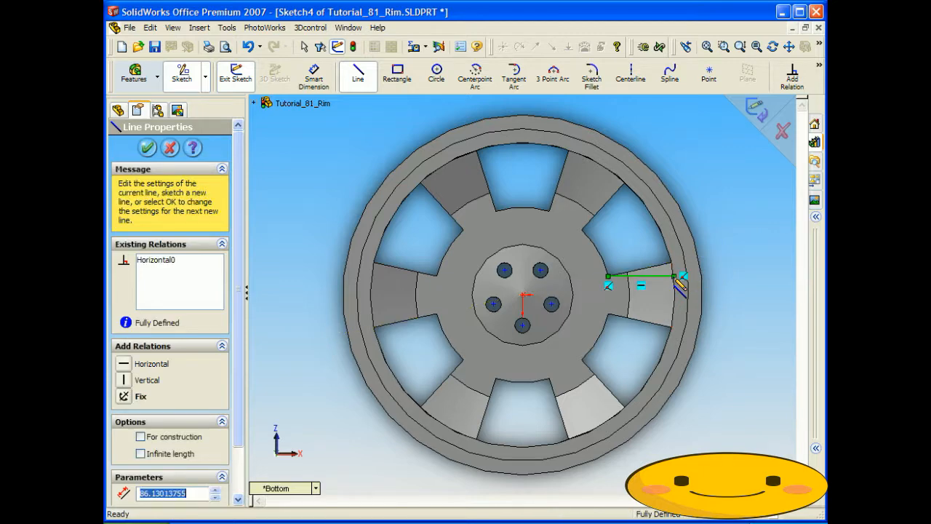
pyautogui.rightClick(632, 244)
pyautogui.click(658, 212)
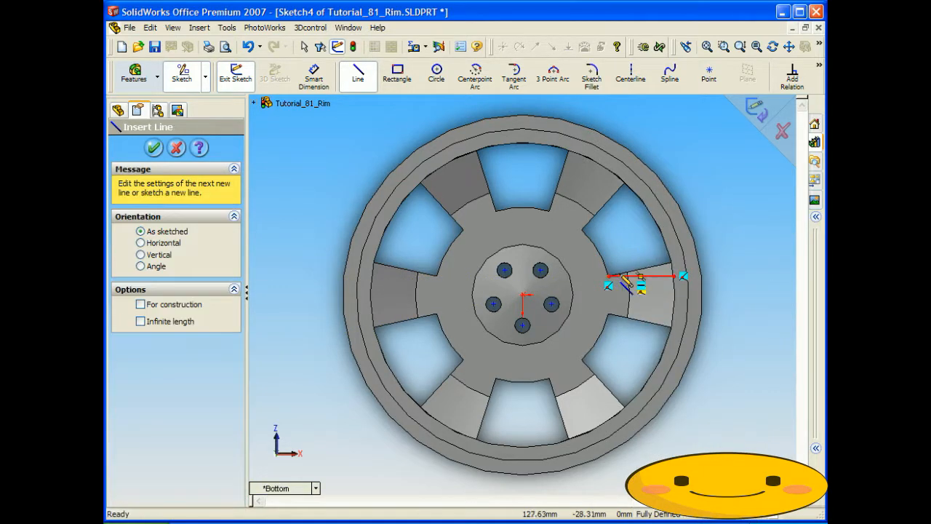
# Draw a slanted line about 93 mm long from the same spoke corner up across the adjacent opening to its outer edge
pyautogui.click(608, 277)
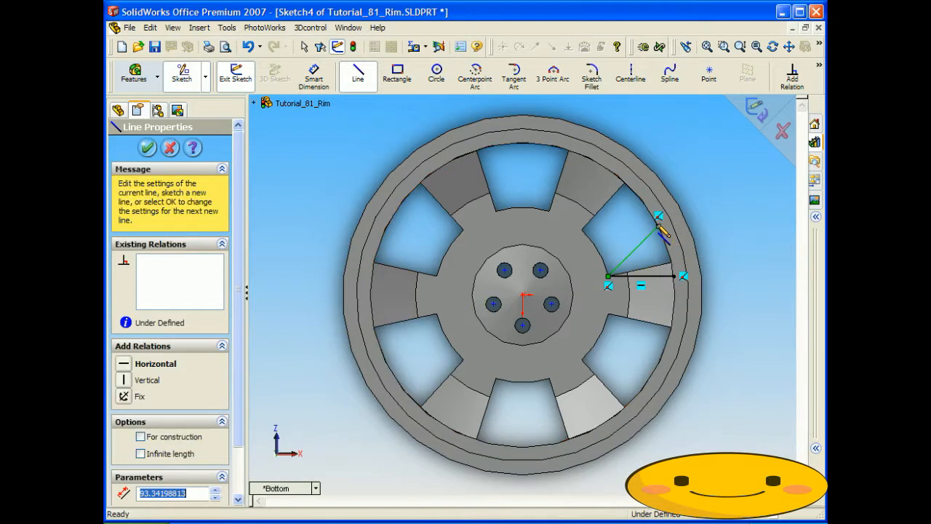
pyautogui.rightClick(640, 251)
pyautogui.click(663, 215)
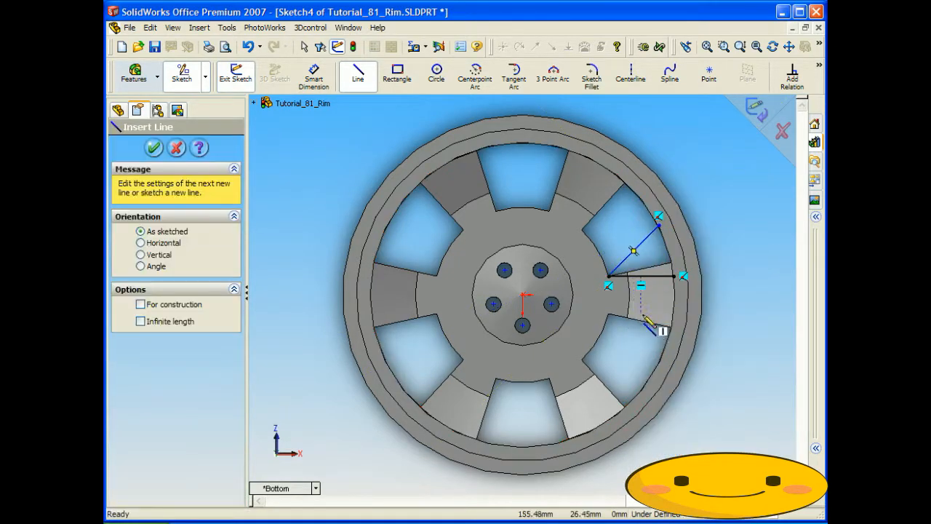
# Draw a horizontal line from the right-hand spoke's lower inner corner to the rim's inner edge, plus a slanted line across the lower opening
pyautogui.click(609, 313)
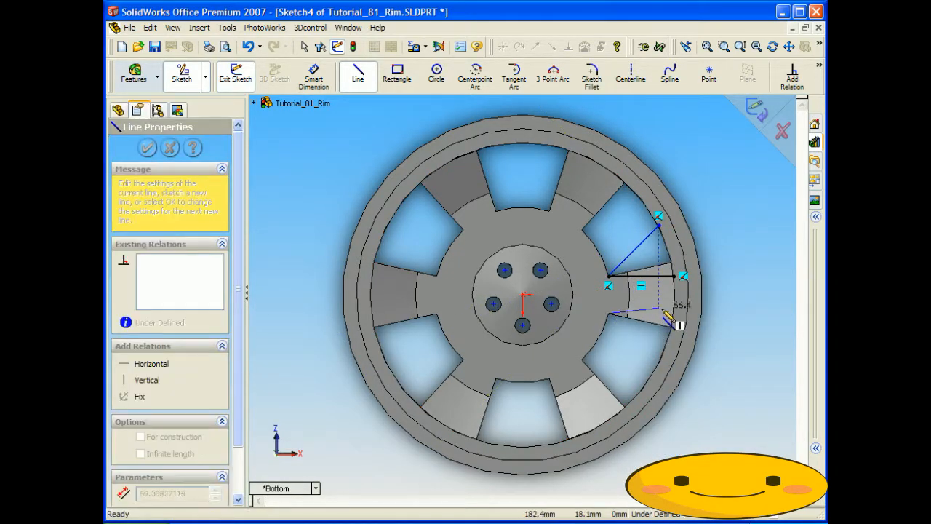
pyautogui.click(673, 315)
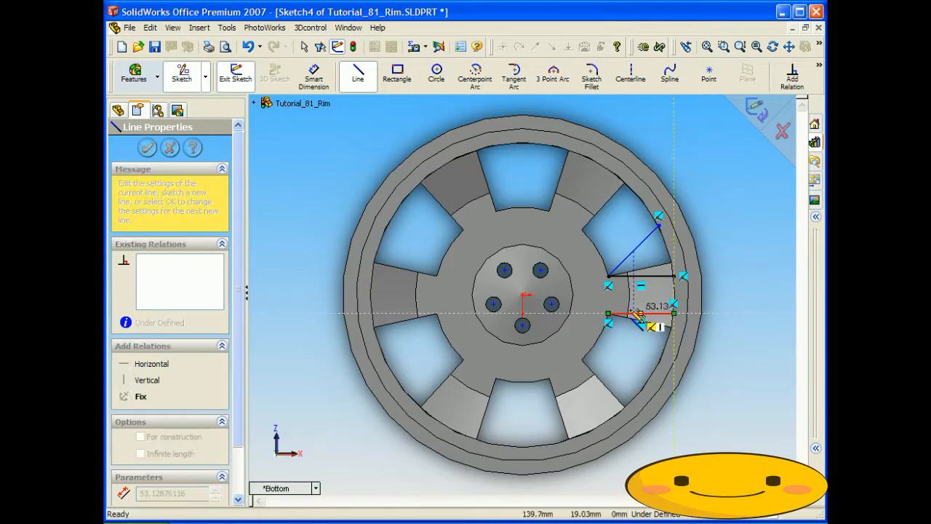
pyautogui.rightClick(630, 319)
pyautogui.click(657, 217)
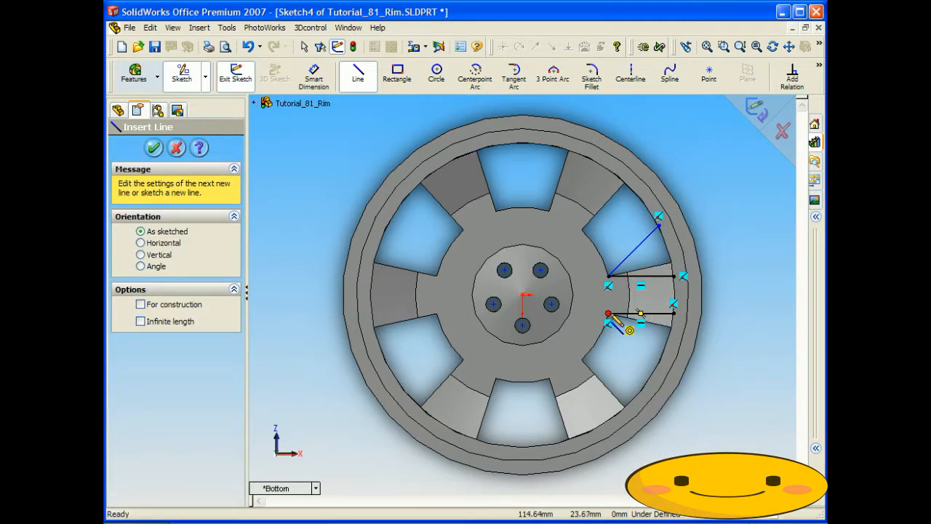
pyautogui.click(609, 313)
pyautogui.click(665, 347)
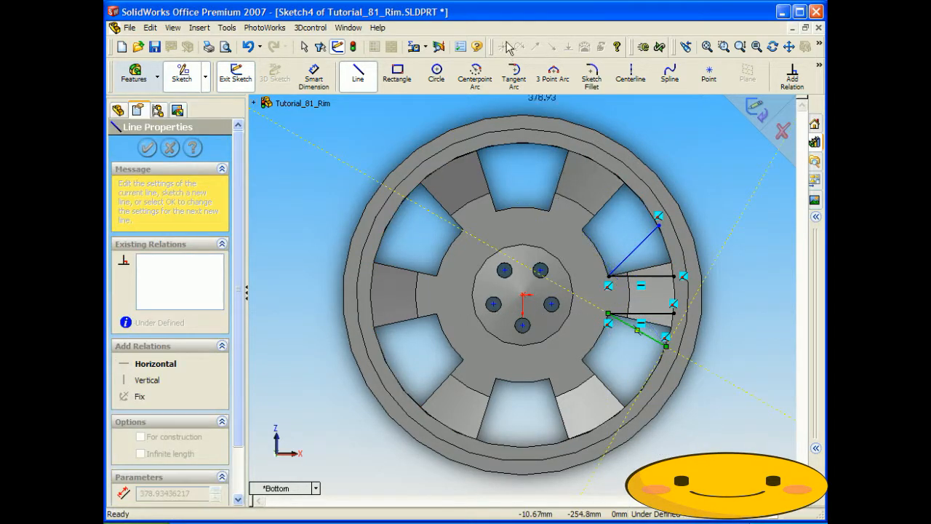
# Close both wedge profiles at their outer ends with three-point arcs of 200 mm radius along the rim's inner edge
pyautogui.click(553, 76)
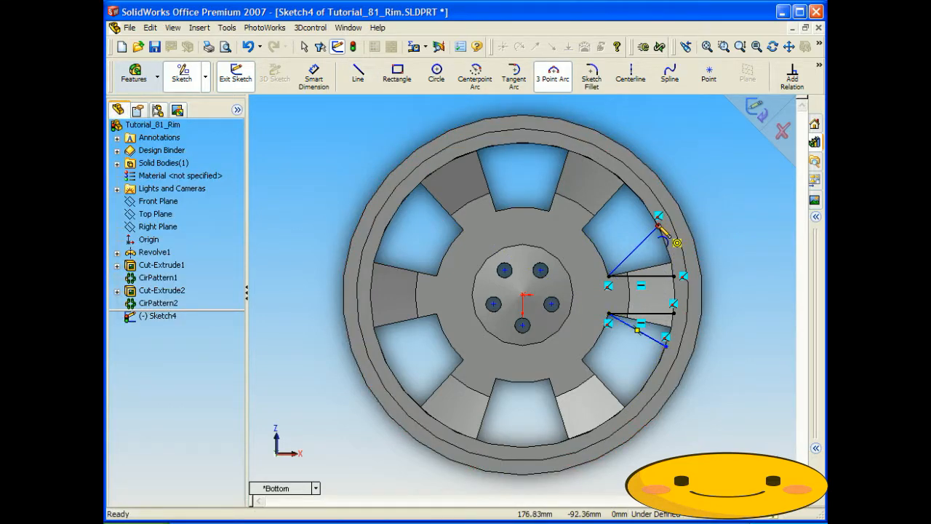
pyautogui.click(658, 226)
pyautogui.click(674, 277)
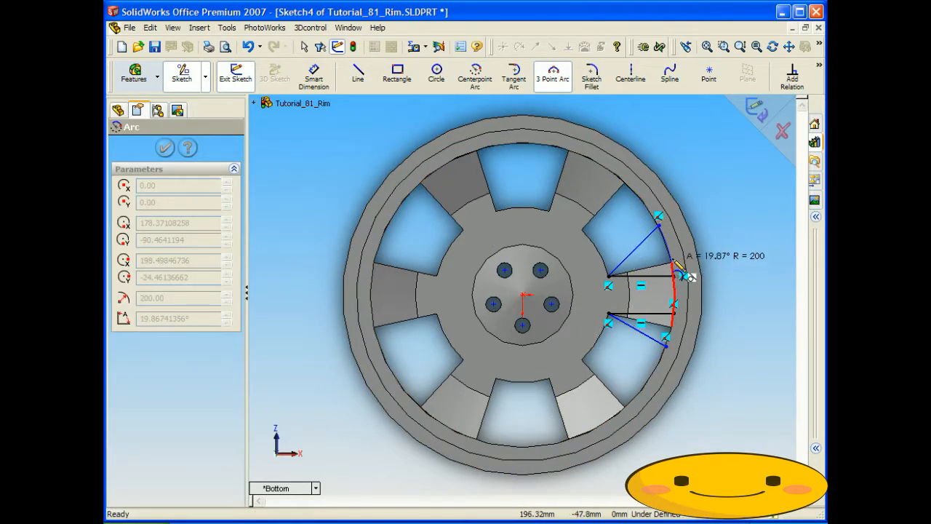
pyautogui.click(684, 269)
pyautogui.click(674, 313)
pyautogui.click(667, 347)
pyautogui.click(673, 348)
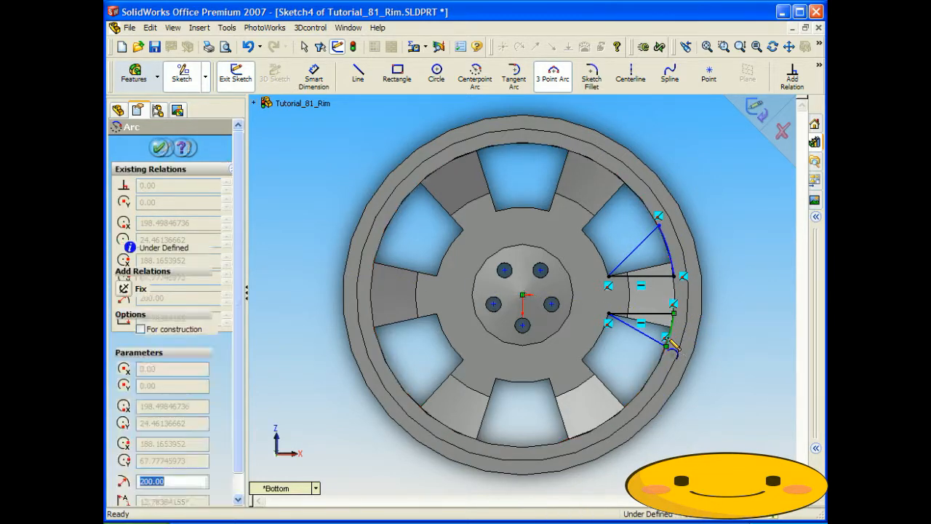
# Cut both wedge profiles out of the right-hand spoke as an extruded cut with the Mid Plane end condition
pyautogui.click(144, 81)
pyautogui.click(274, 72)
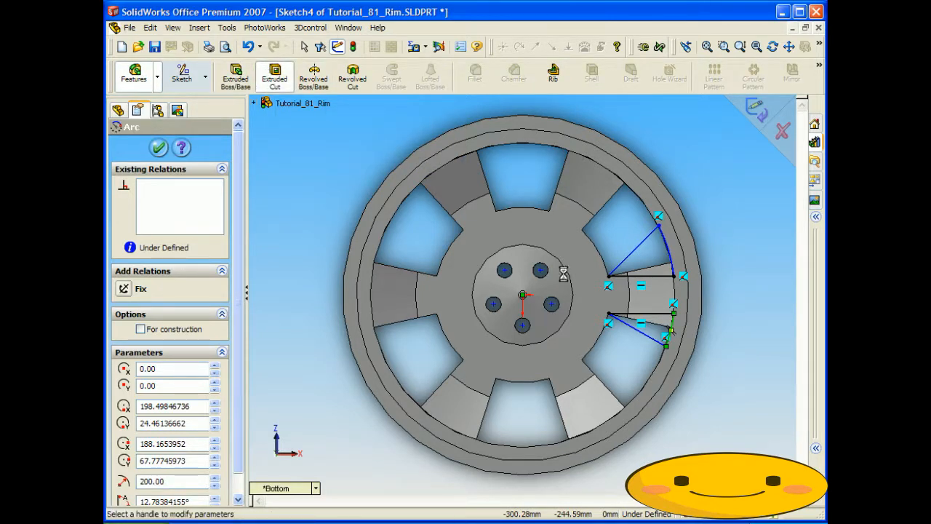
pyautogui.click(162, 230)
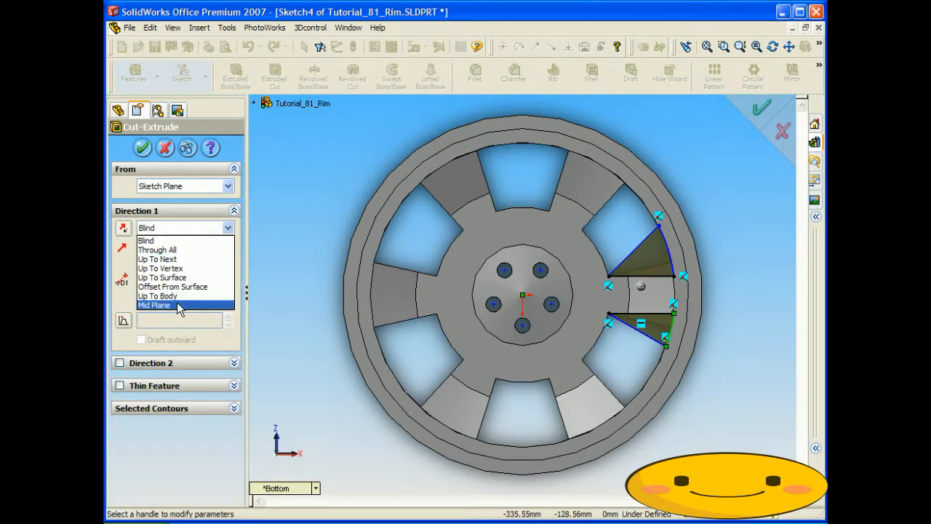
pyautogui.click(167, 305)
pyautogui.click(144, 150)
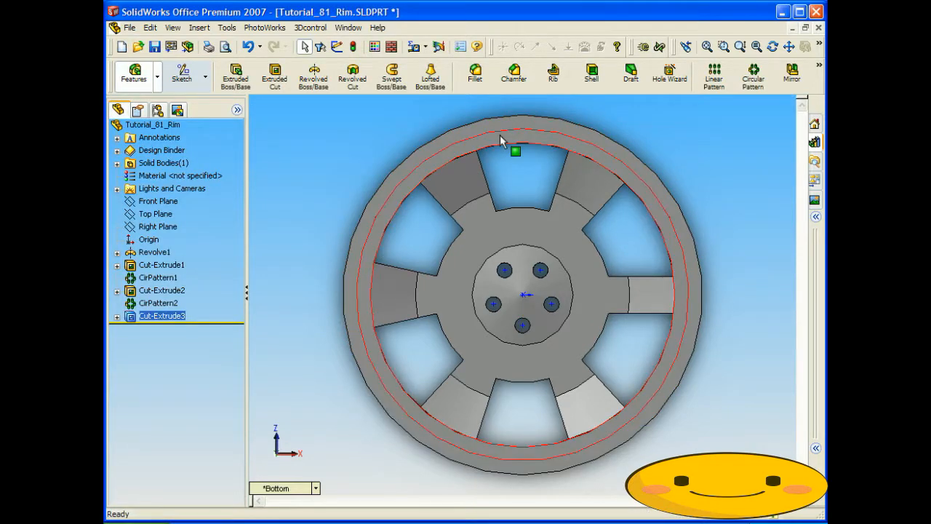
# Pattern the spoke-trimming cut circularly about the wheel's central axis with 60° spacing and 6 instances
pyautogui.click(753, 72)
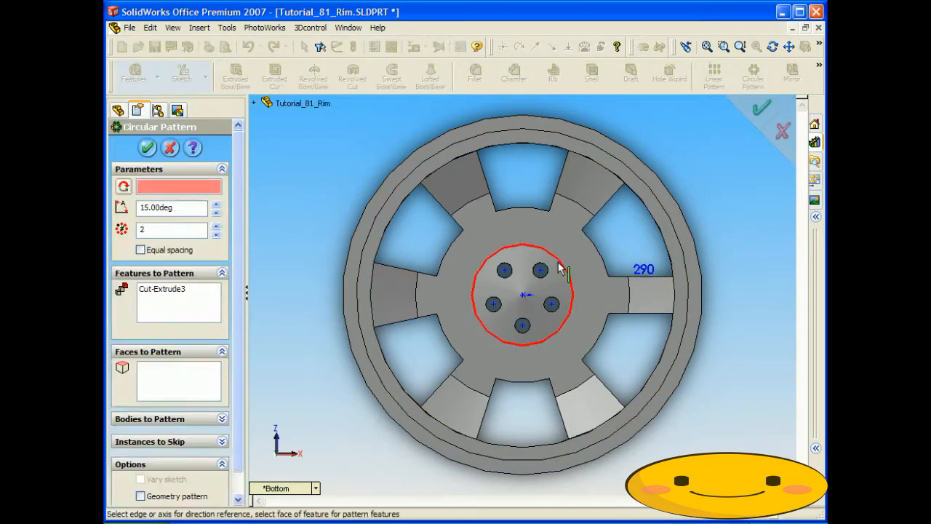
pyautogui.click(524, 295)
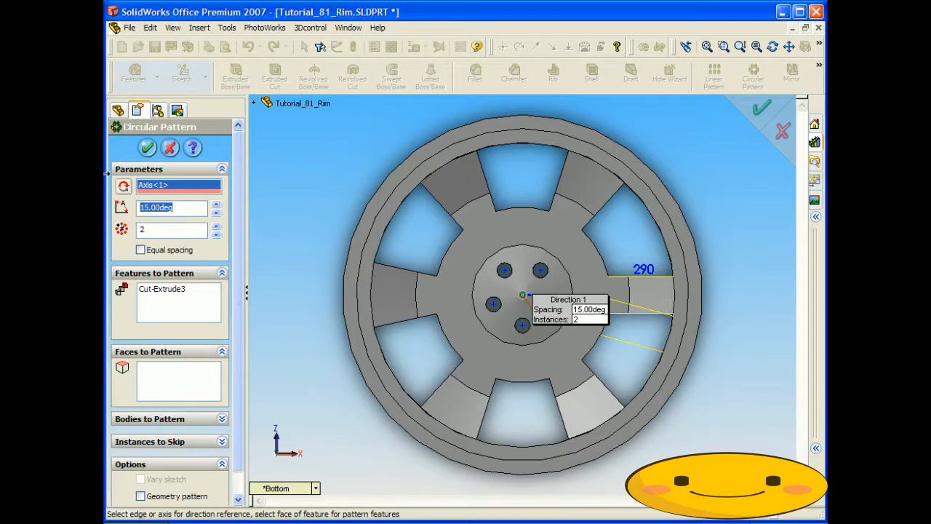
pyautogui.write('60')
pyautogui.press('Tab')
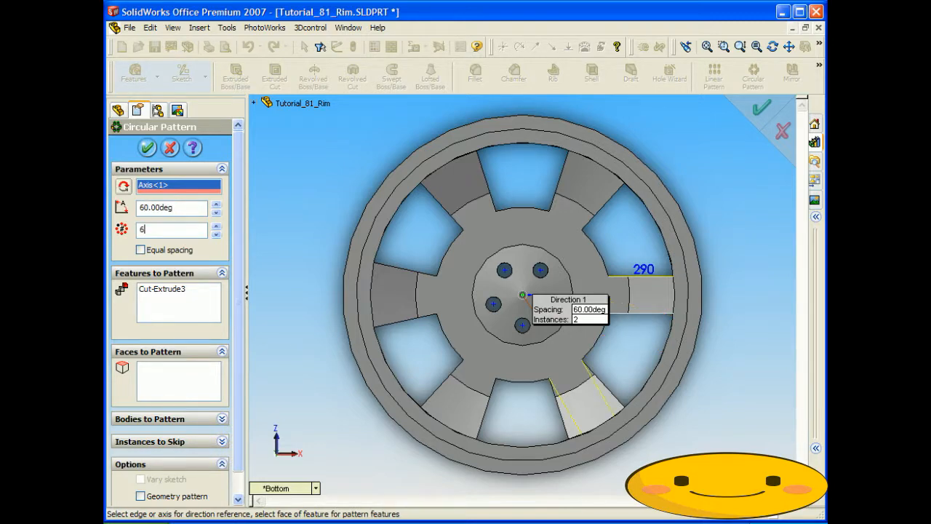
pyautogui.press('Return')
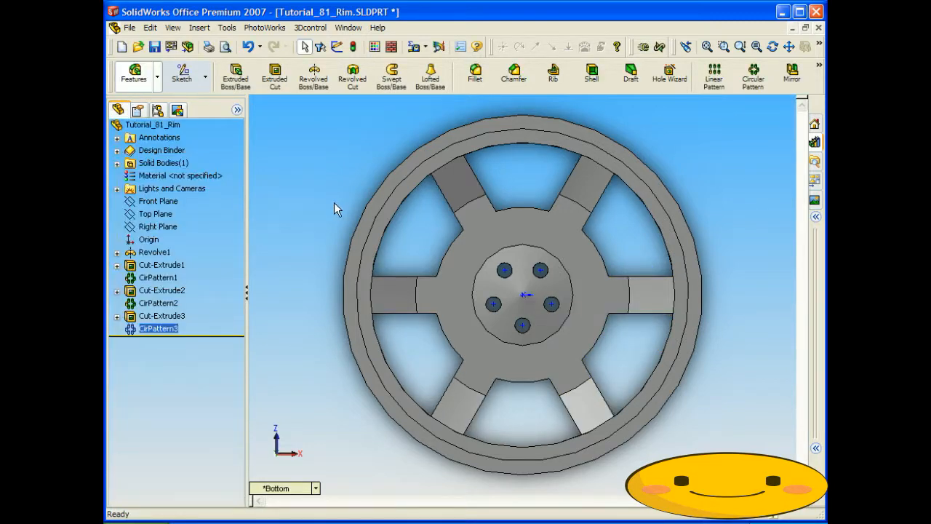
# Inspect the straight-sided spokes on the rim and in the 90_Wheel assembly, dismissing the error report, and return to the rim part
pyautogui.moveTo(315, 190); pyautogui.dragTo(504, 153, button='middle')
pyautogui.scroll(3, 497, 215)
pyautogui.moveTo(517, 223); pyautogui.dragTo(480, 328, button='middle')
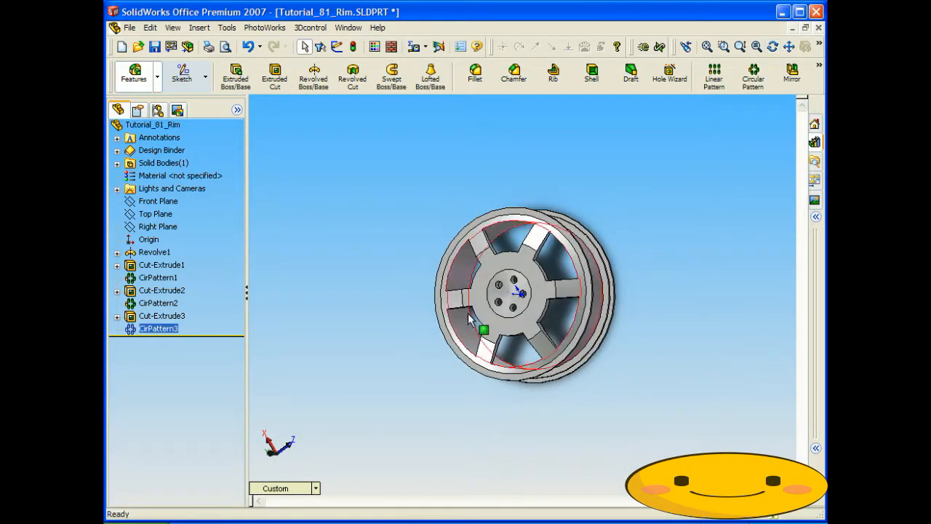
pyautogui.moveTo(410, 247); pyautogui.dragTo(414, 219, button='middle')
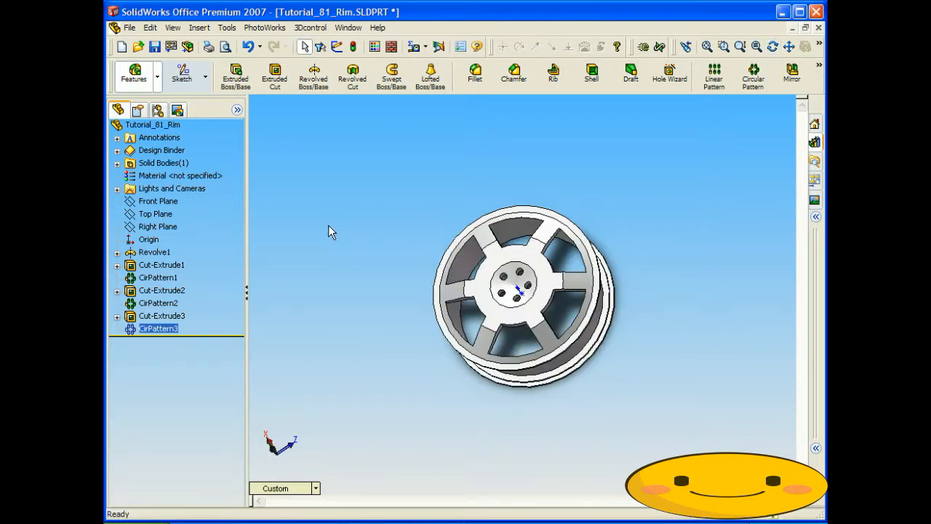
pyautogui.hotkey('ctrl', 'Tab')
pyautogui.click(242, 99)
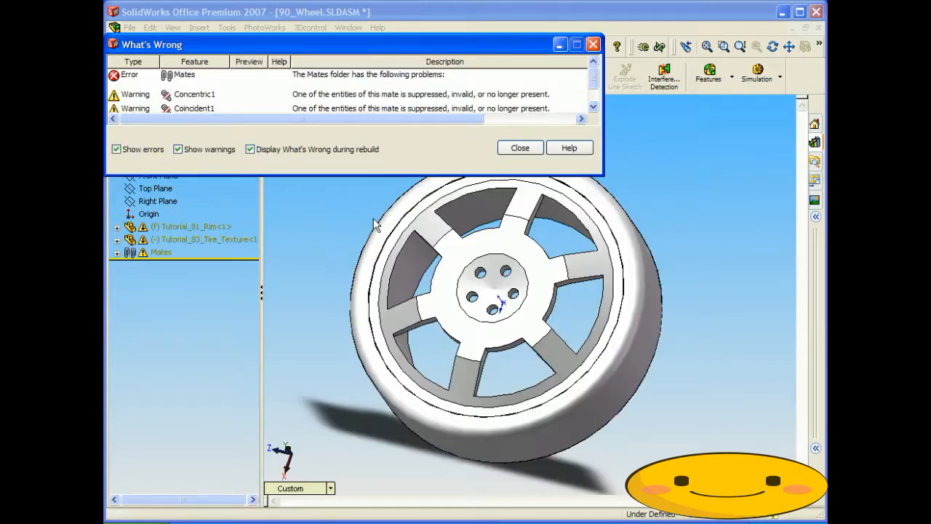
pyautogui.click(520, 150)
pyautogui.moveTo(478, 281); pyautogui.dragTo(475, 241, button='middle')
pyautogui.press('Escape')
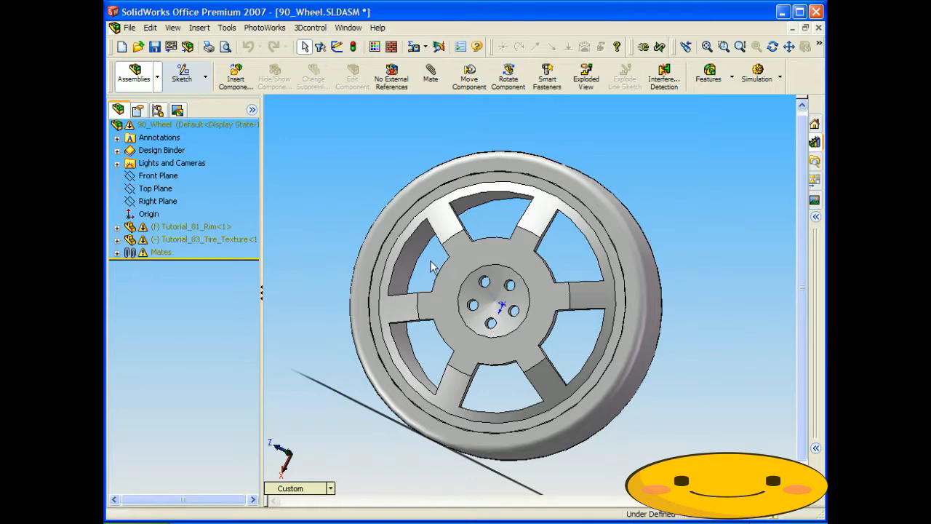
pyautogui.hotkey('ctrl', 'Tab')
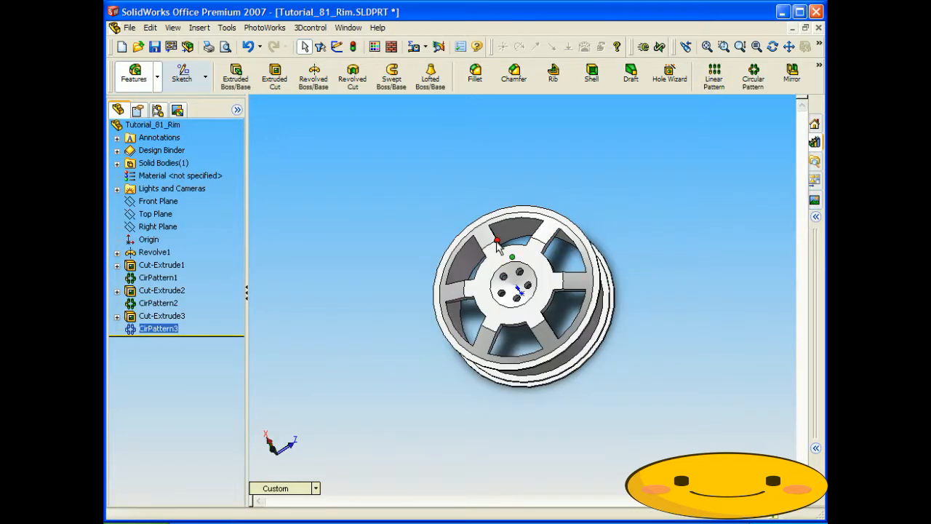
# Fillet the curved outer front edges of all six spoke openings with a 3 mm radius
pyautogui.scroll(-5, 505, 244)
pyautogui.moveTo(553, 282); pyautogui.dragTo(574, 211, button='middle')
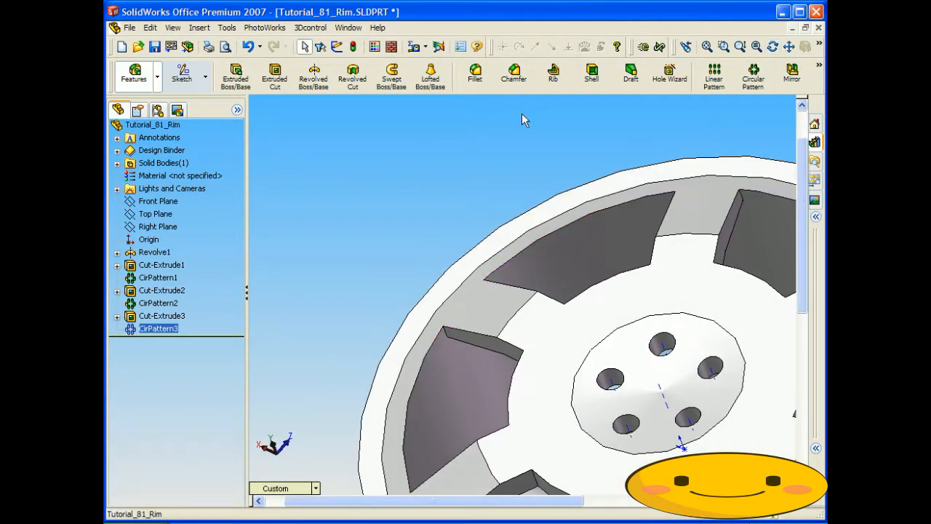
pyautogui.click(476, 74)
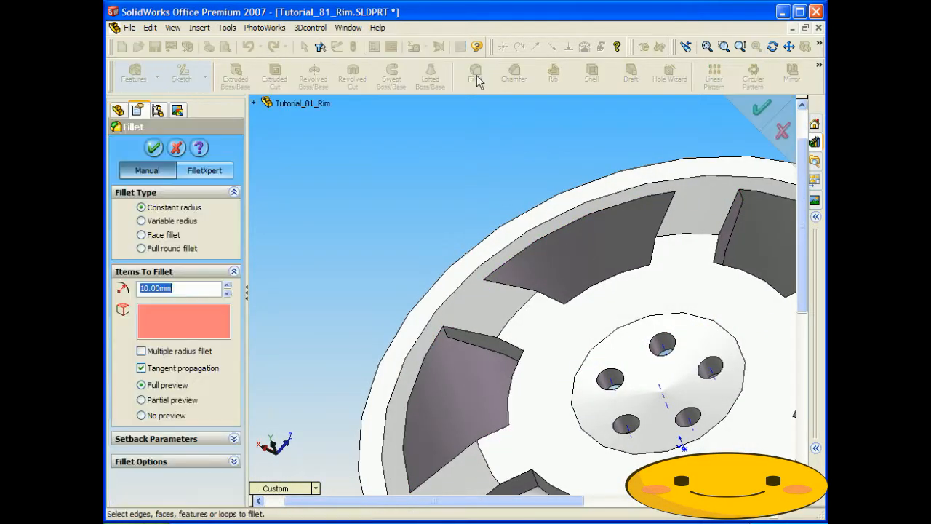
pyautogui.click(563, 233)
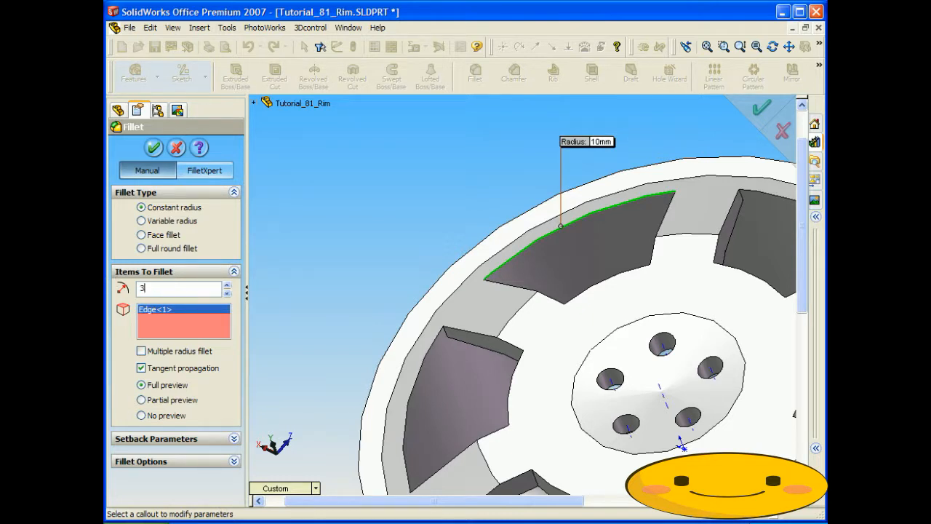
pyautogui.write('3')
pyautogui.click(414, 393)
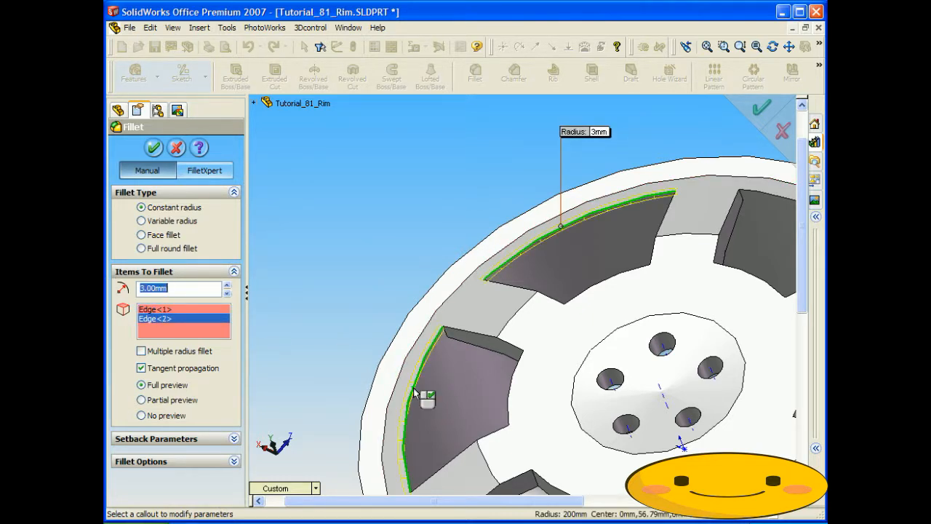
pyautogui.scroll(3, 446, 381)
pyautogui.click(486, 451)
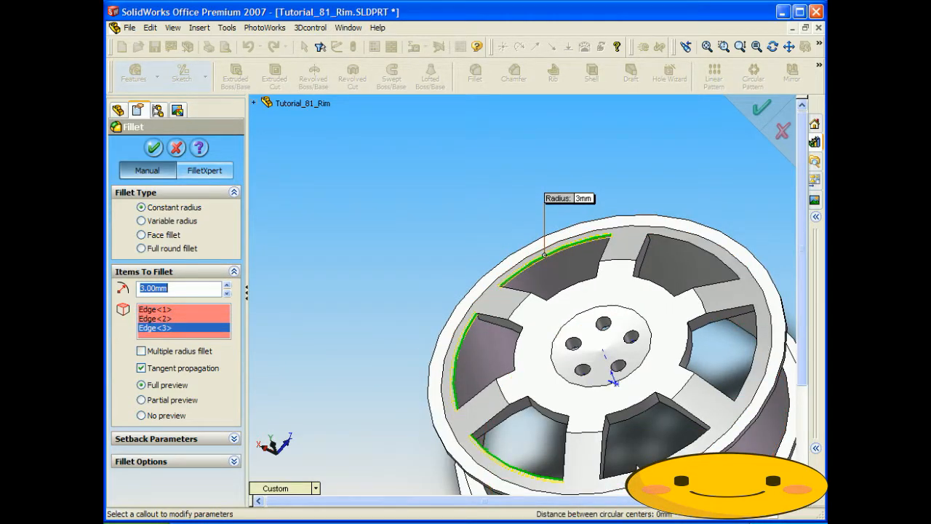
pyautogui.click(694, 436)
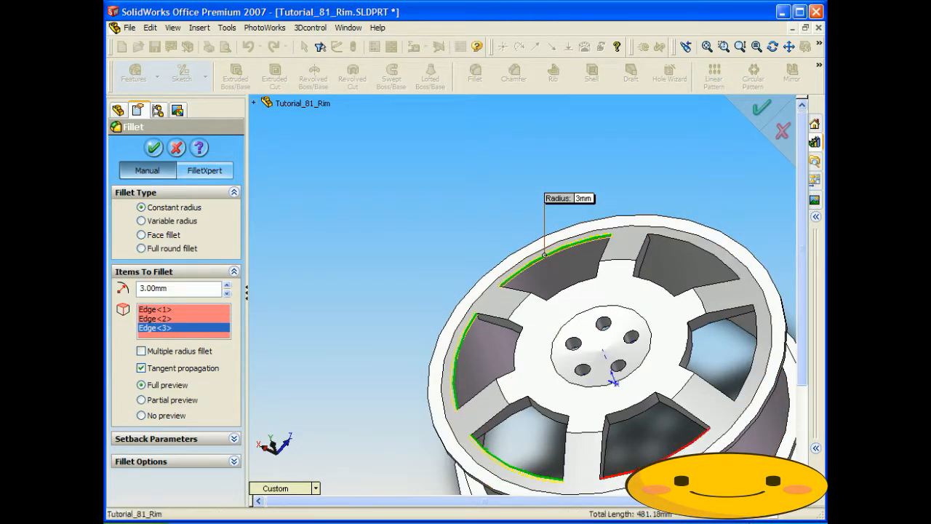
pyautogui.click(746, 393)
pyautogui.click(712, 264)
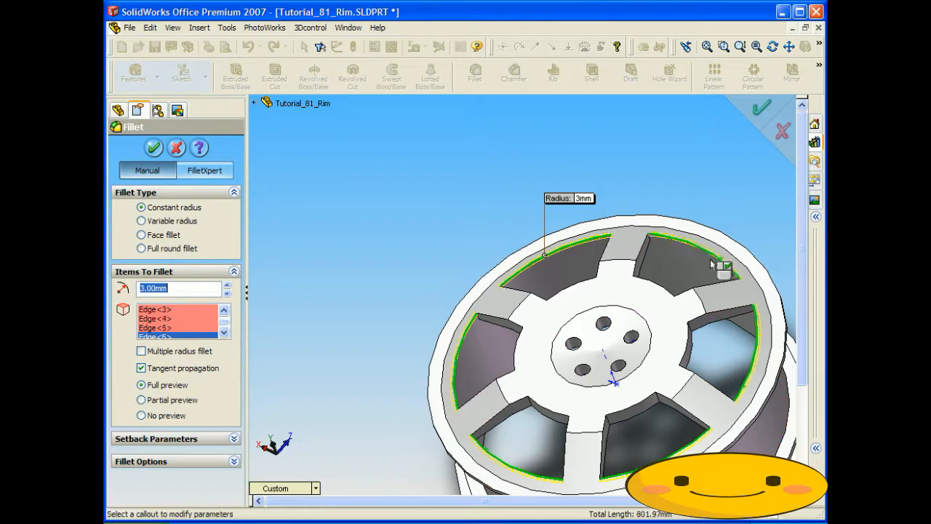
pyautogui.click(154, 147)
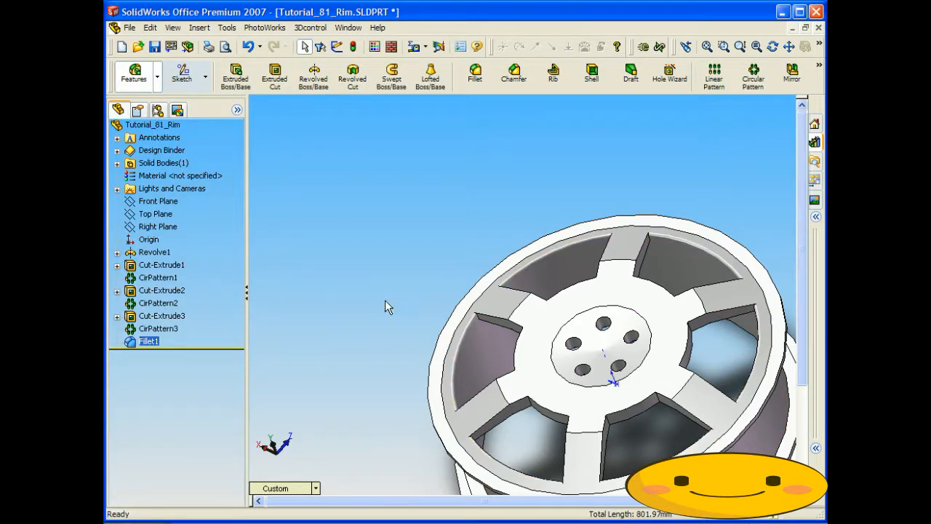
# Start a constant-radius fillet on the two short edges at one outer corner of a spoke, with a radius of 15 mm
pyautogui.middleClick(412, 301)
pyautogui.moveTo(396, 327); pyautogui.dragTo(410, 272)
pyautogui.press('Escape')
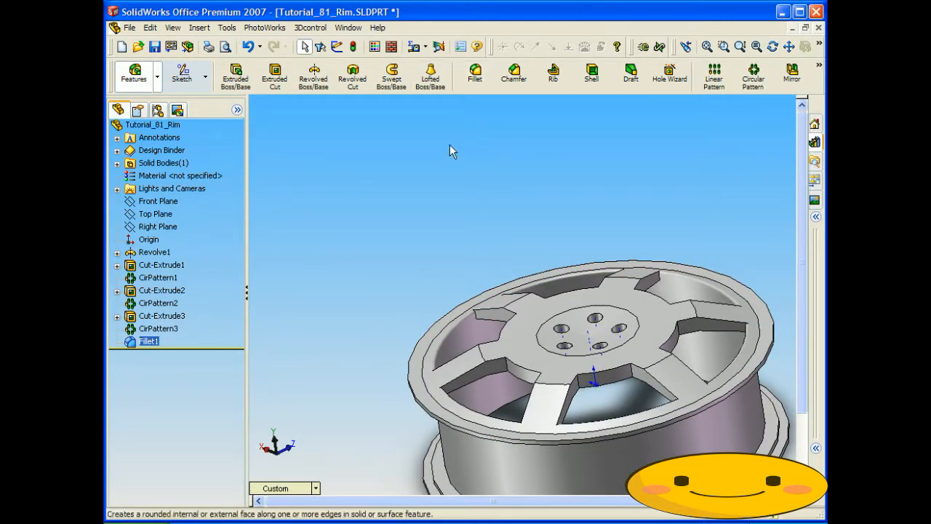
pyautogui.click(474, 72)
pyautogui.scroll(-5, 480, 314)
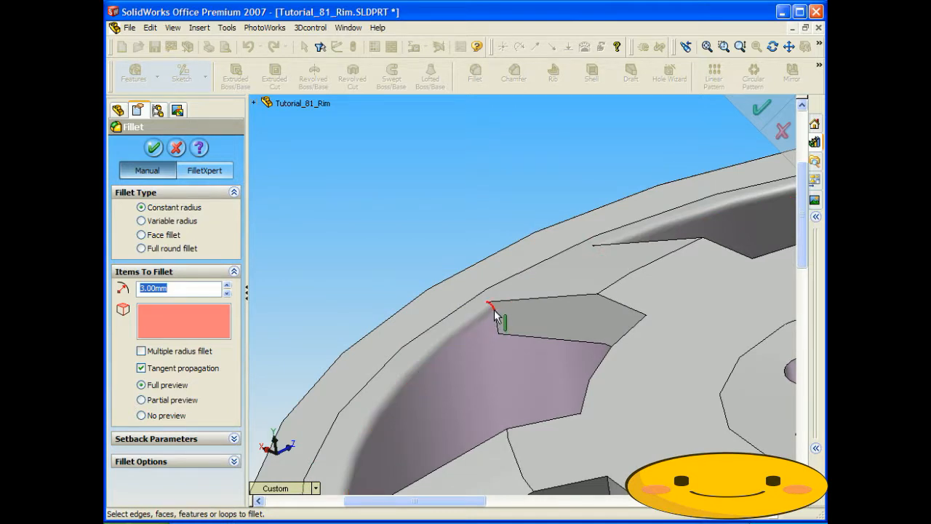
pyautogui.click(494, 311)
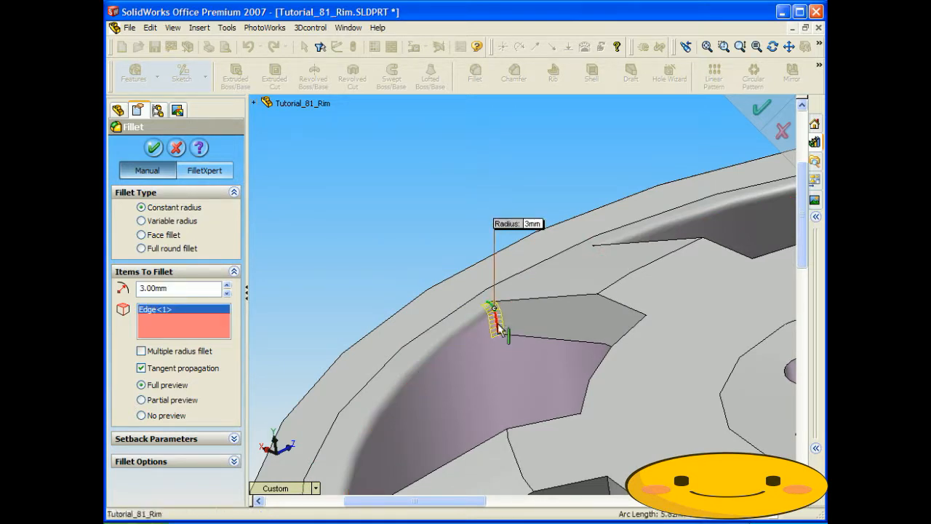
pyautogui.click(497, 327)
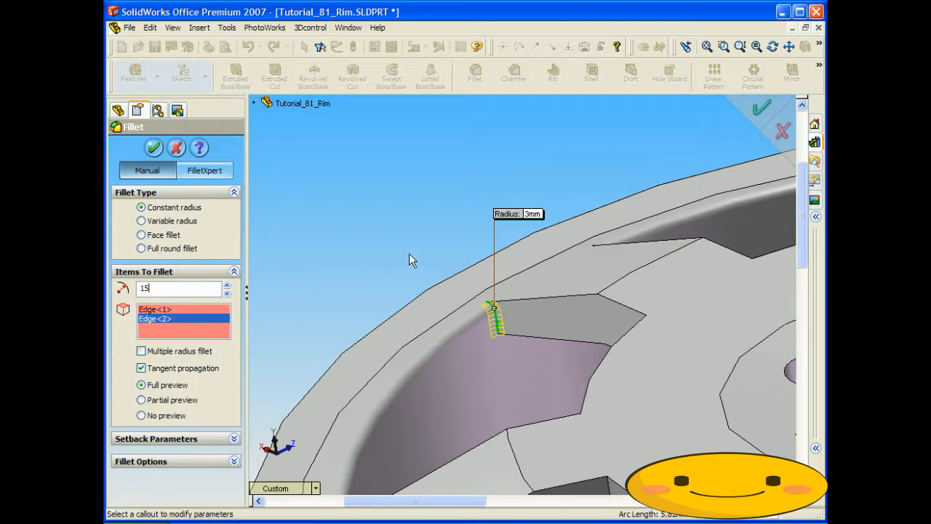
pyautogui.press('Return')
pyautogui.scroll(2, 440, 254)
pyautogui.moveTo(440, 255); pyautogui.dragTo(390, 343, button='middle')
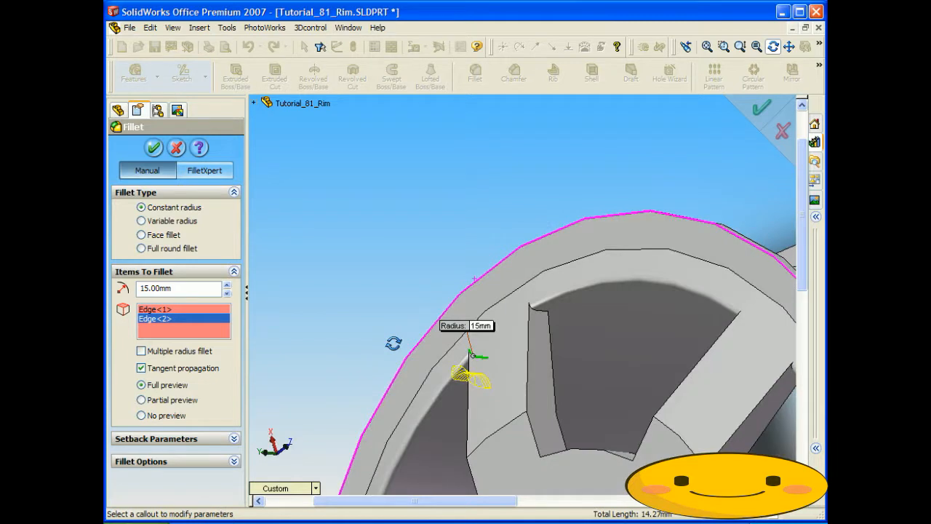
# Add the two short outer corner edges on the same spoke's opposite side to the fillet and apply it
pyautogui.click(545, 313)
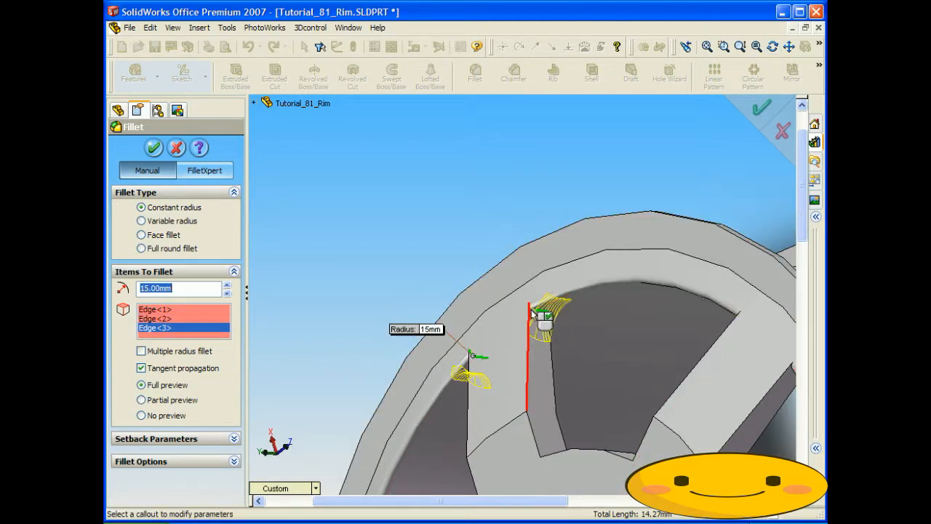
pyautogui.click(535, 314)
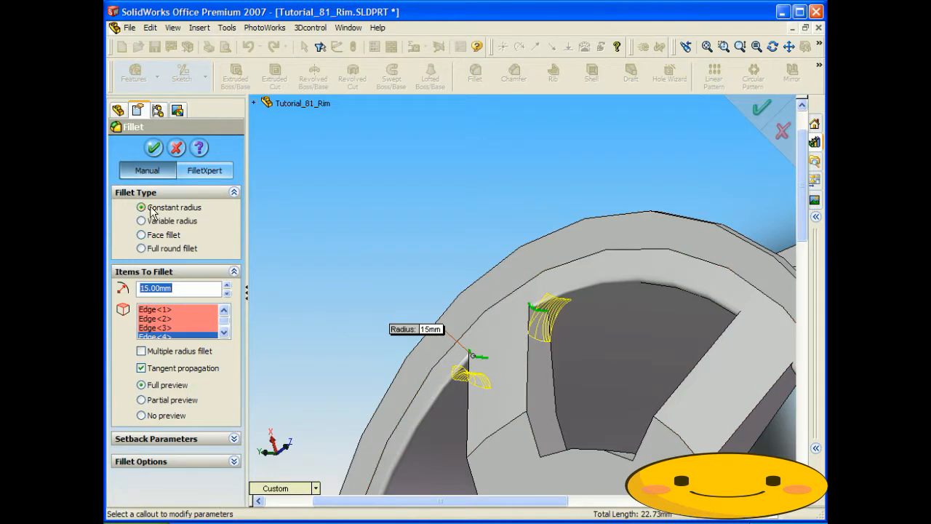
pyautogui.click(154, 148)
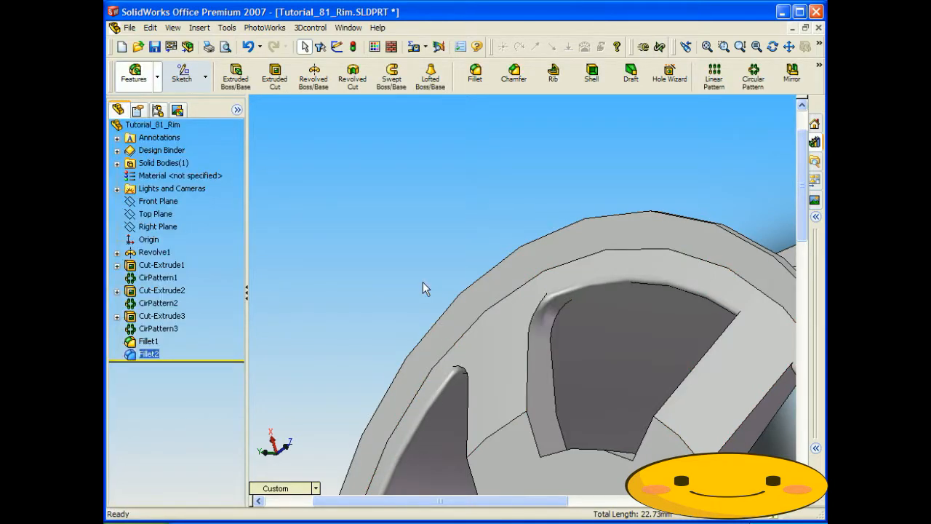
pyautogui.scroll(6, 436, 280)
pyautogui.moveTo(497, 307); pyautogui.dragTo(550, 397, button='middle')
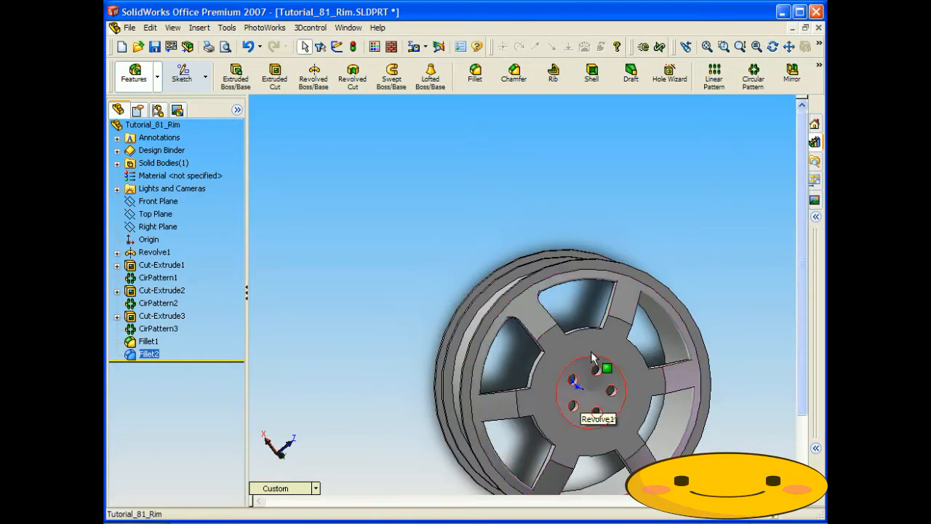
pyautogui.scroll(1, 591, 353)
pyautogui.moveTo(590, 352); pyautogui.dragTo(570, 330, button='middle')
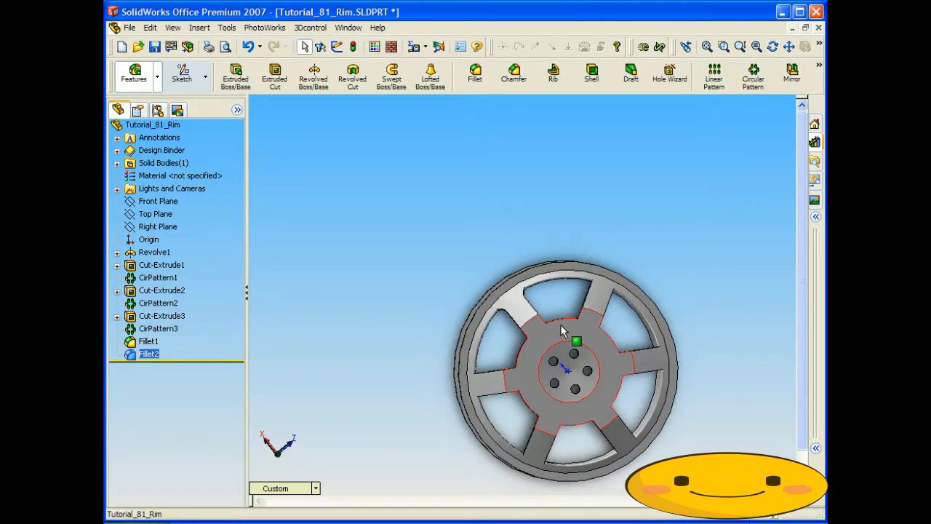
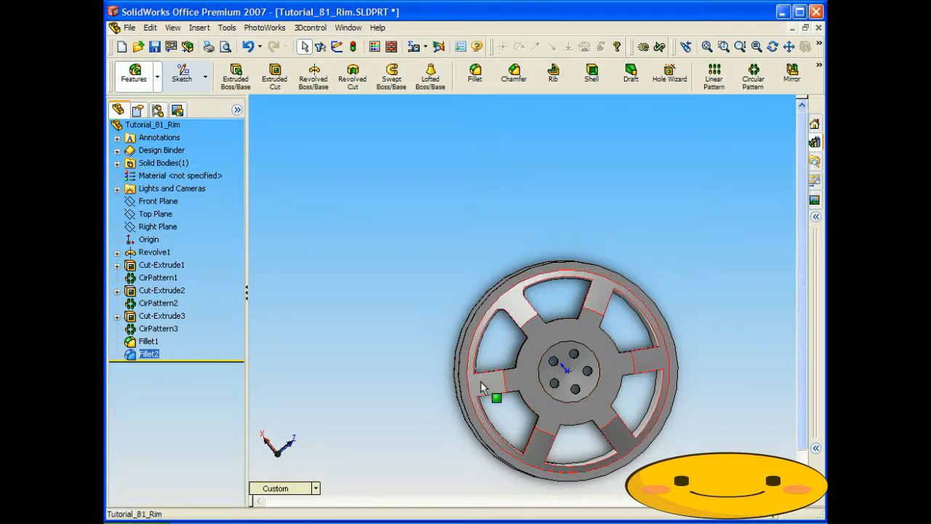
pyautogui.rightClick(162, 267)
pyautogui.click(186, 286)
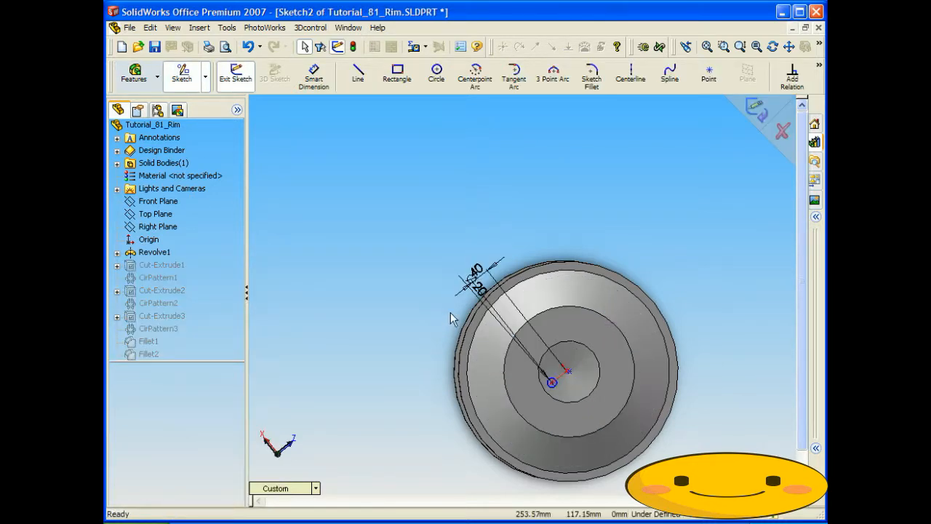
pyautogui.click(758, 113)
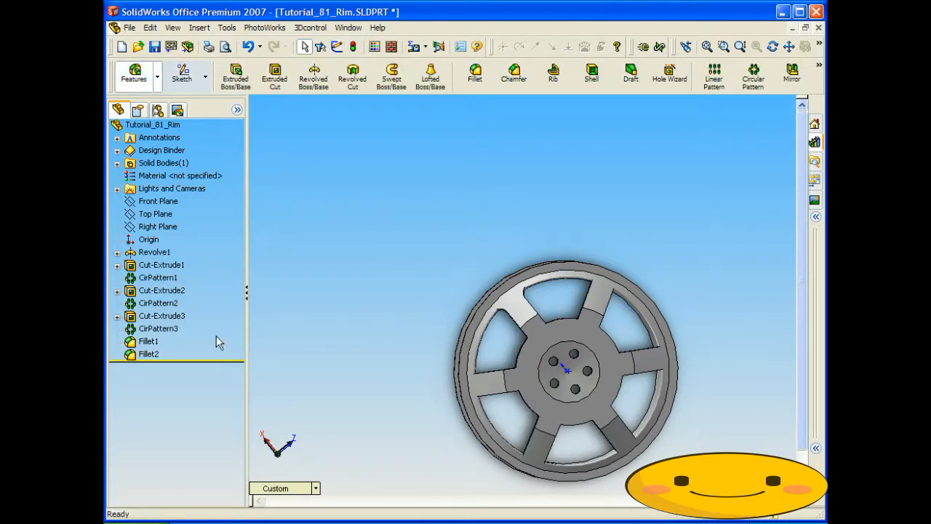
# Open the sketch of the spoke-opening cut, Cut-Extrude2, for editing and face it in the Bottom view
pyautogui.click(171, 291)
pyautogui.rightClick(171, 291)
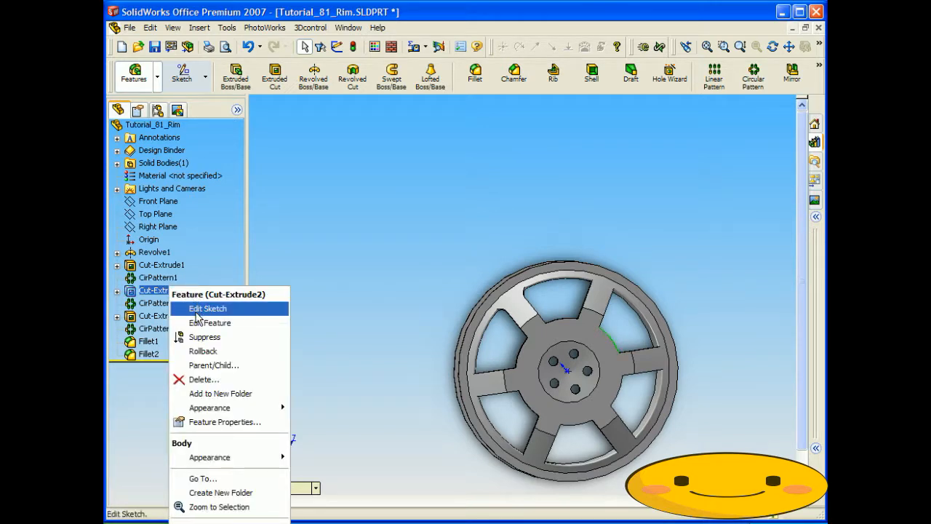
pyautogui.click(198, 308)
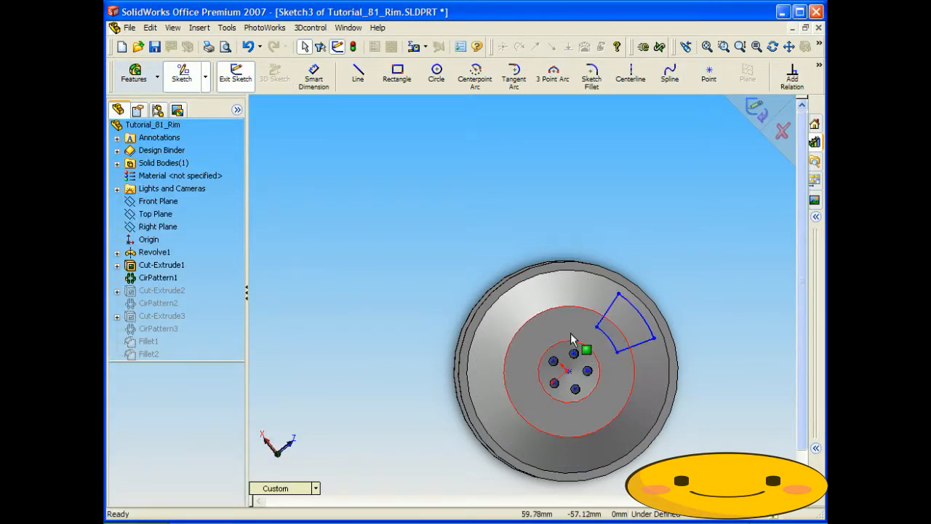
pyautogui.click(315, 488)
pyautogui.click(339, 259)
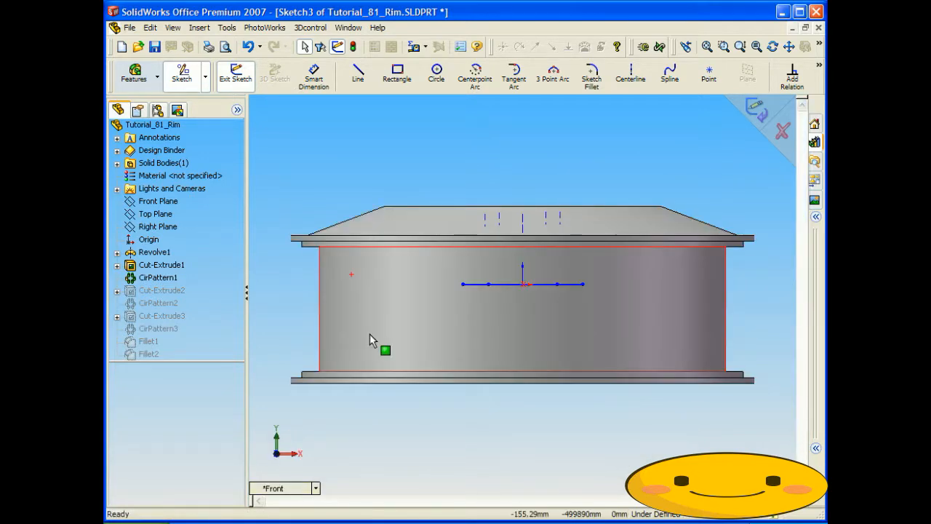
pyautogui.click(315, 488)
pyautogui.click(329, 334)
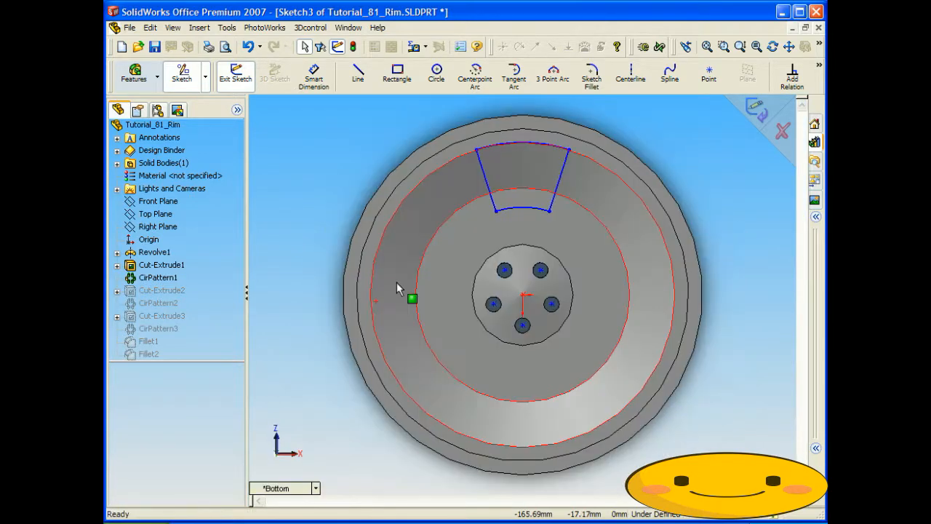
# Dimension the radii of the opening profile's inner and outer arcs, accepting their current values
pyautogui.click(321, 85)
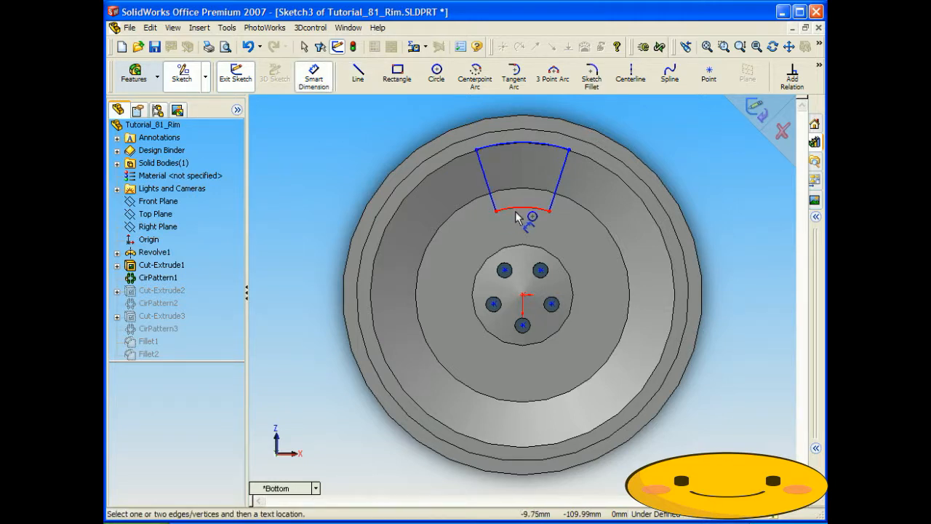
pyautogui.click(518, 217)
pyautogui.click(530, 211)
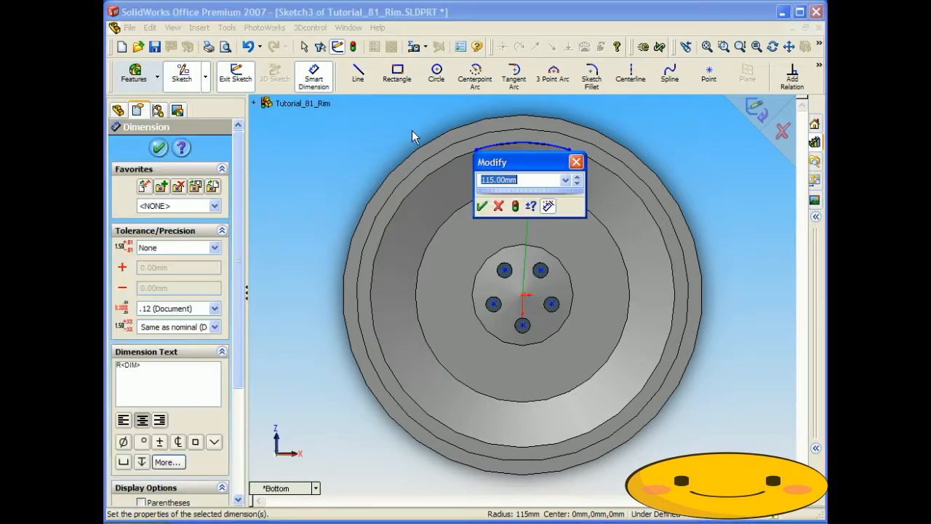
pyautogui.click(483, 208)
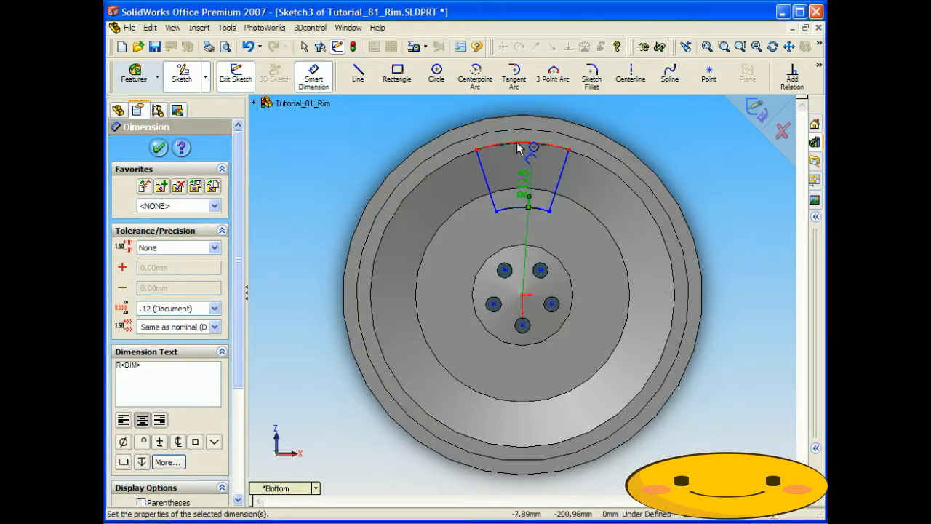
pyautogui.click(521, 148)
pyautogui.click(521, 109)
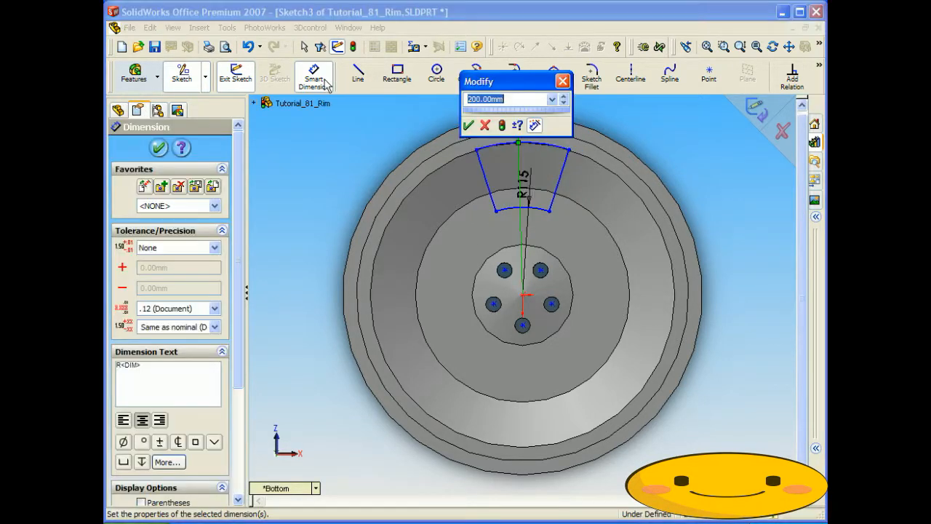
pyautogui.press('Return')
# Dimension the horizontal distances from both inner corners of the opening profile to the origin, accepting the current values
pyautogui.click(495, 211)
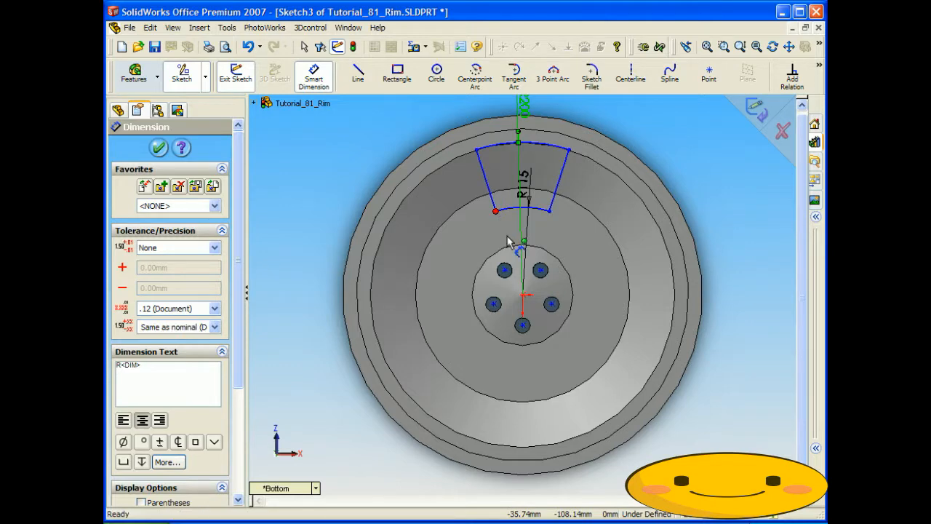
pyautogui.click(522, 295)
pyautogui.click(521, 322)
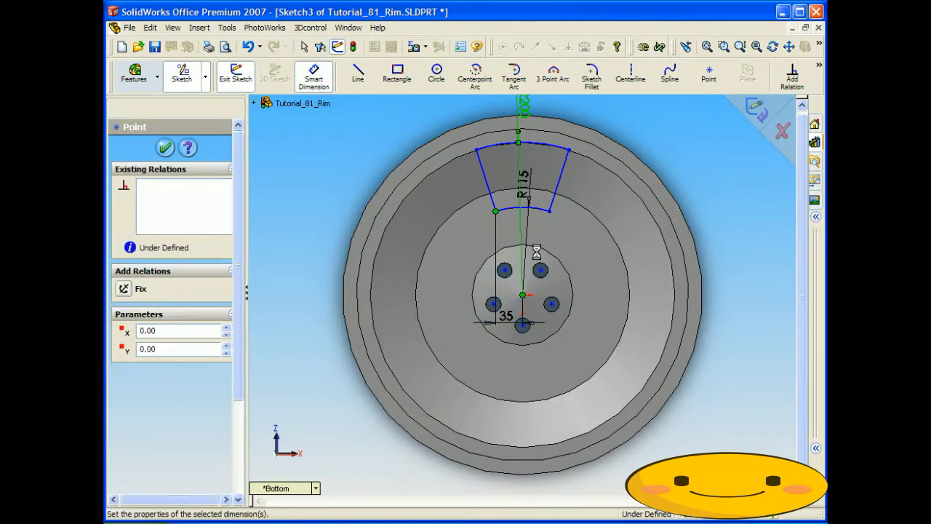
pyautogui.click(463, 346)
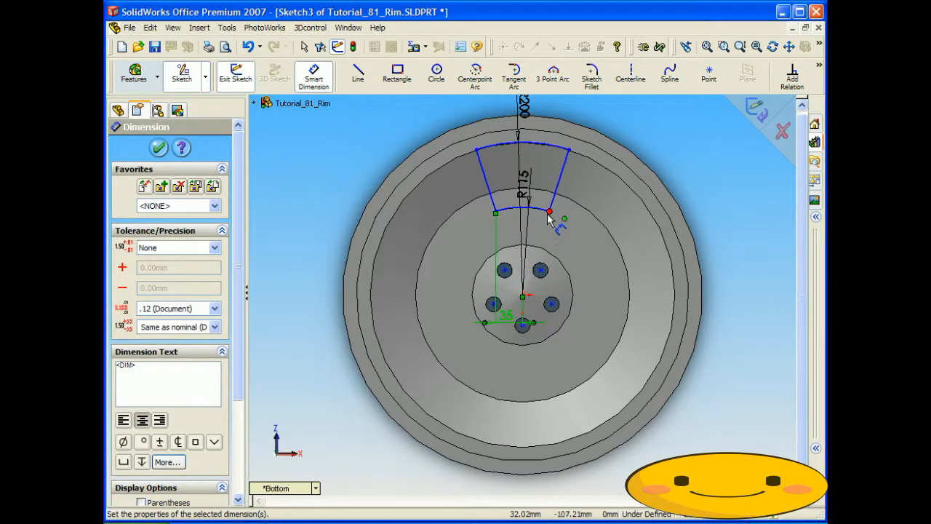
pyautogui.click(549, 211)
pyautogui.click(524, 297)
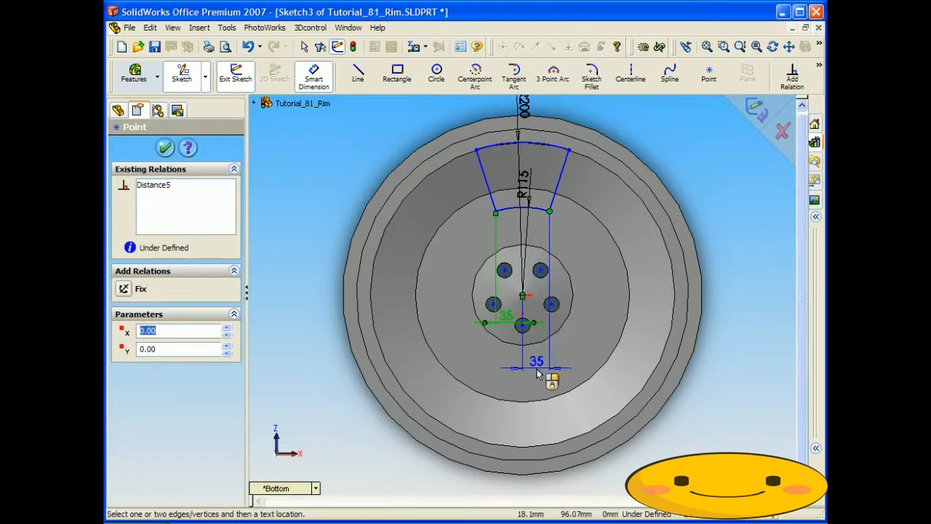
pyautogui.click(536, 366)
pyautogui.click(488, 390)
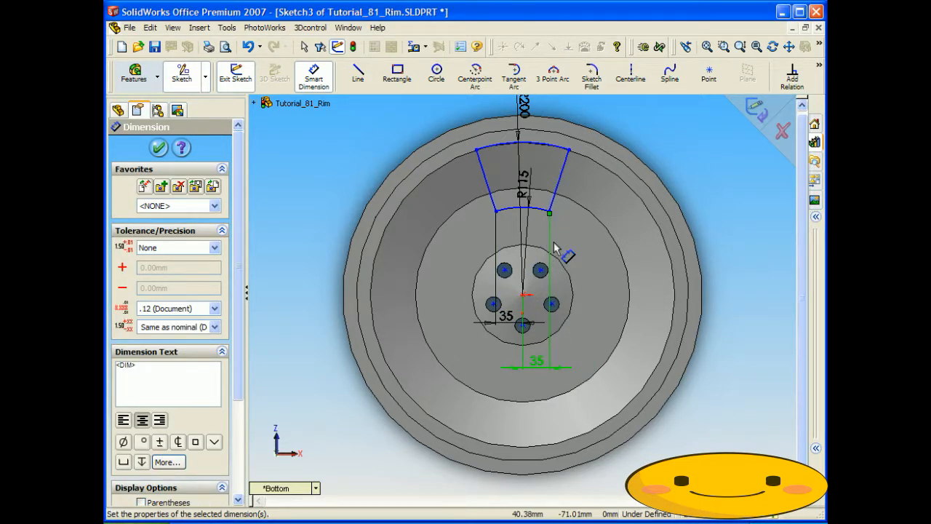
# Dimension the horizontal distances from both outer corners of the opening profile to the origin, accepting the current values
pyautogui.click(569, 148)
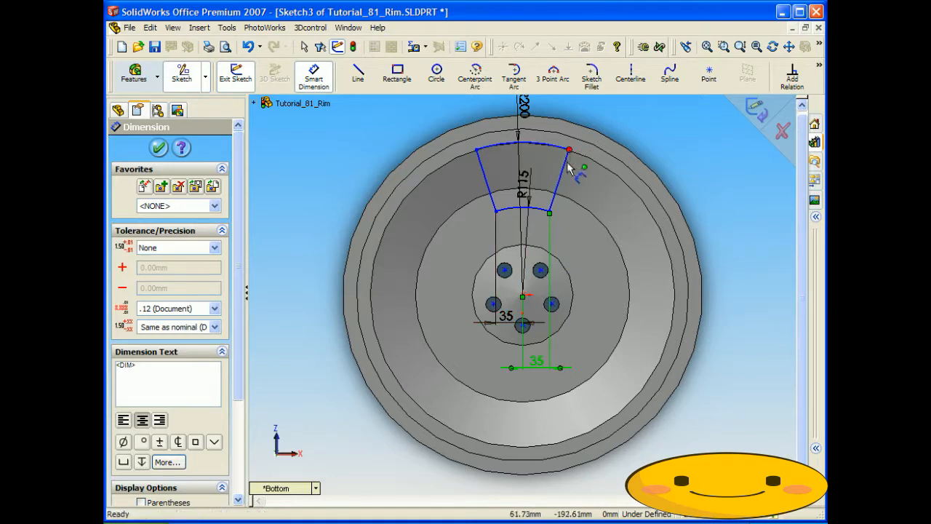
pyautogui.click(523, 296)
pyautogui.click(568, 334)
pyautogui.click(514, 363)
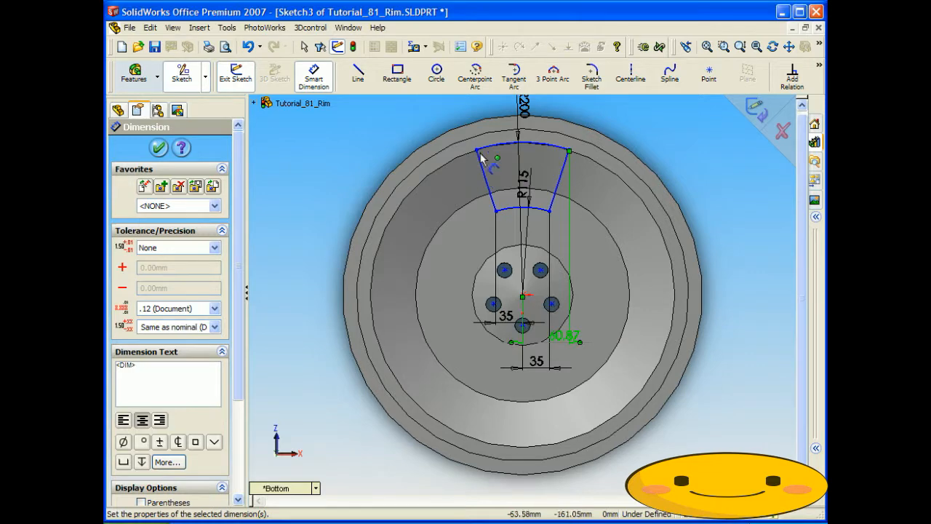
pyautogui.click(476, 150)
pyautogui.click(523, 296)
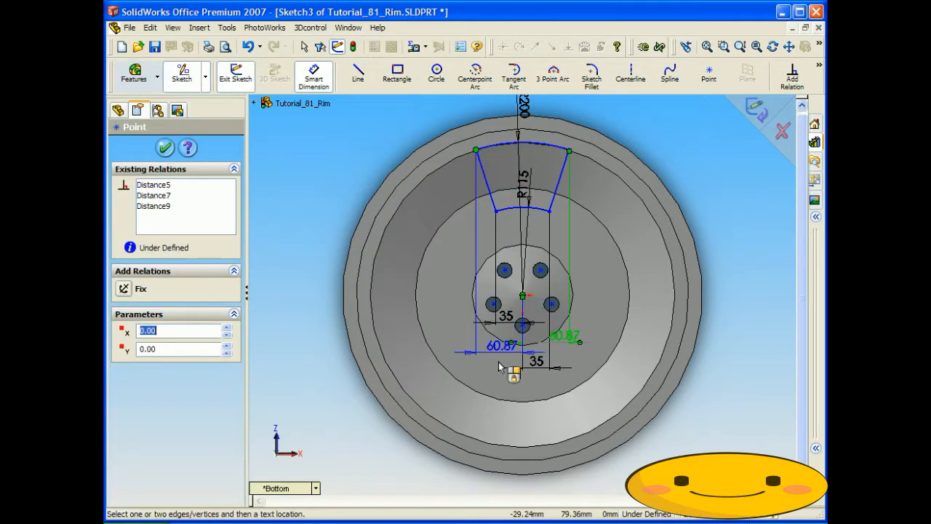
pyautogui.click(492, 350)
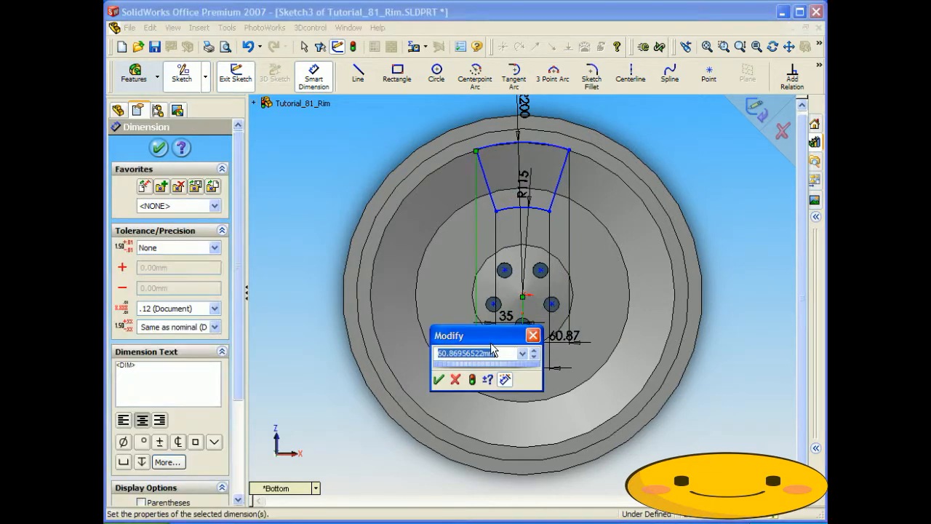
pyautogui.click(441, 380)
# Try a vertical dimension from one outer corner of the opening profile to the origin, and delete it
pyautogui.click(477, 150)
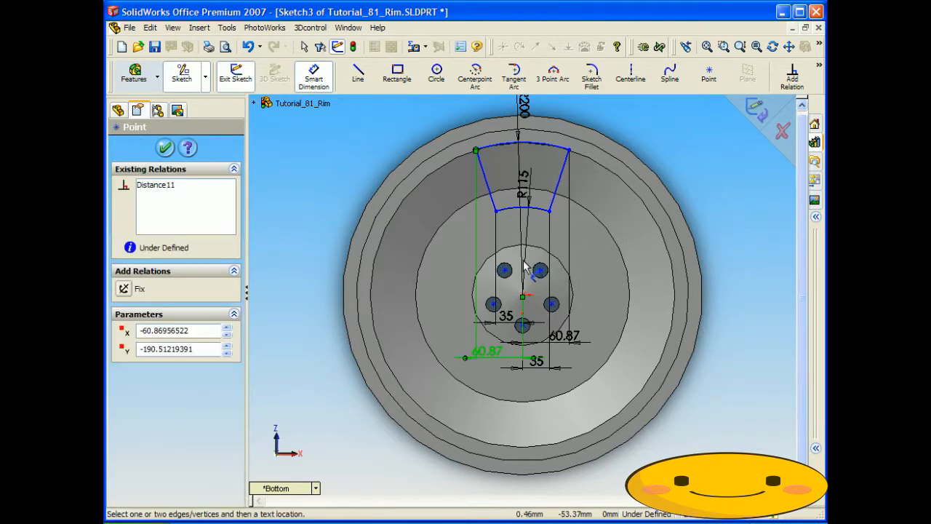
pyautogui.click(523, 296)
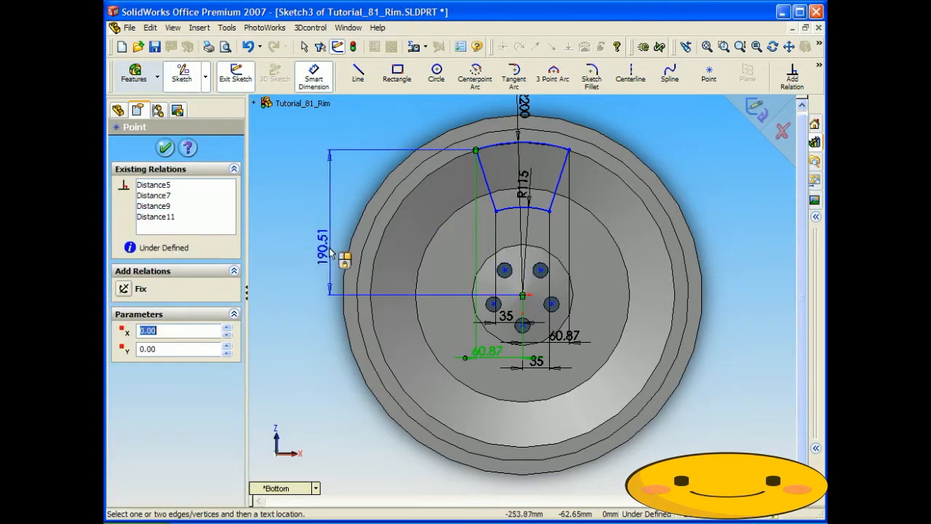
pyautogui.click(328, 247)
pyautogui.click(529, 265)
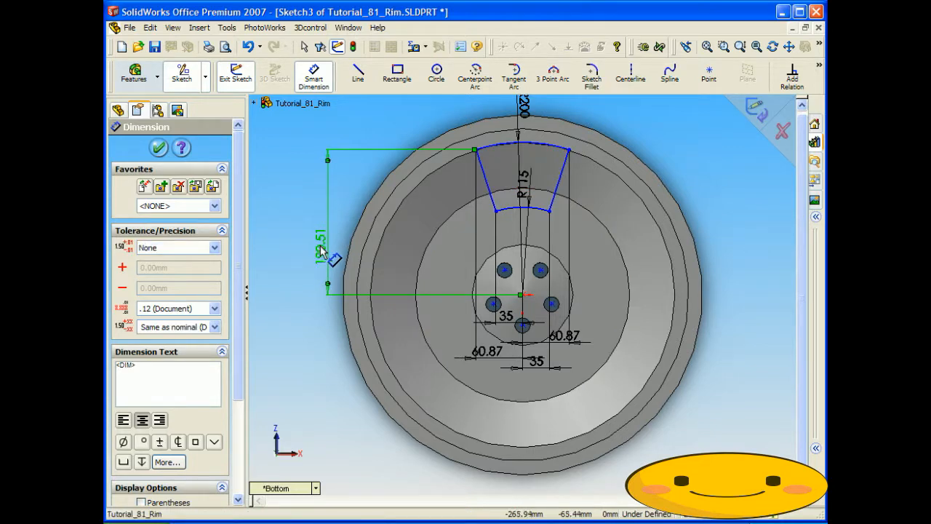
pyautogui.press('Delete')
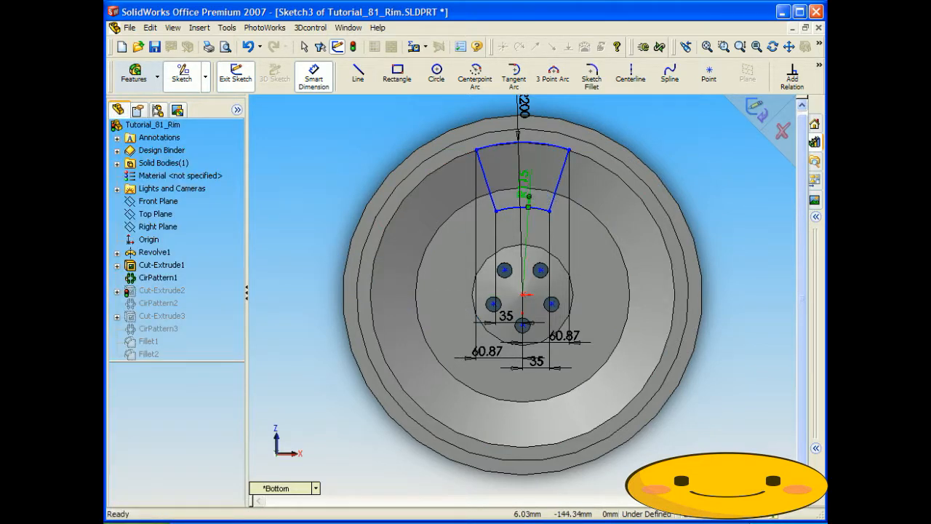
# Set the opening profile's inner arc radius to 100 mm and exit the sketch to rebuild the rim
pyautogui.doubleClick(526, 186)
pyautogui.write('100')
pyautogui.click(479, 206)
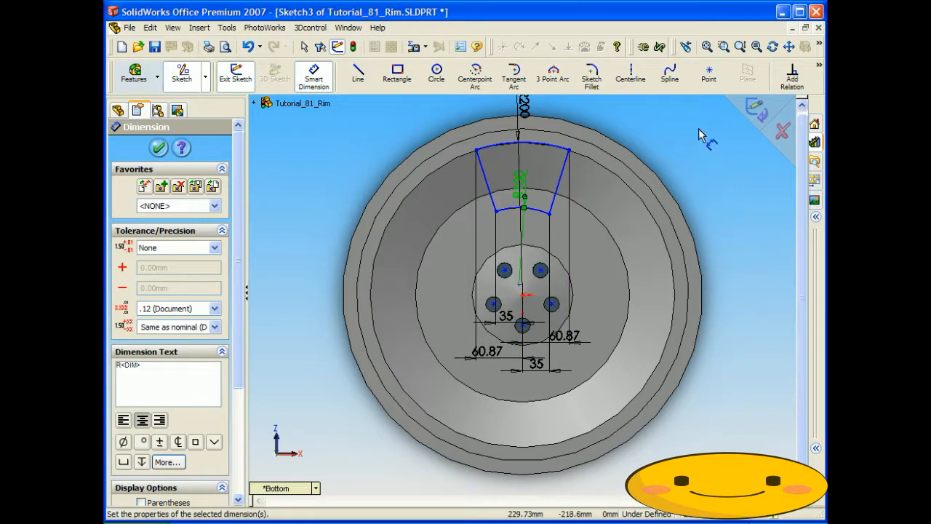
pyautogui.click(757, 111)
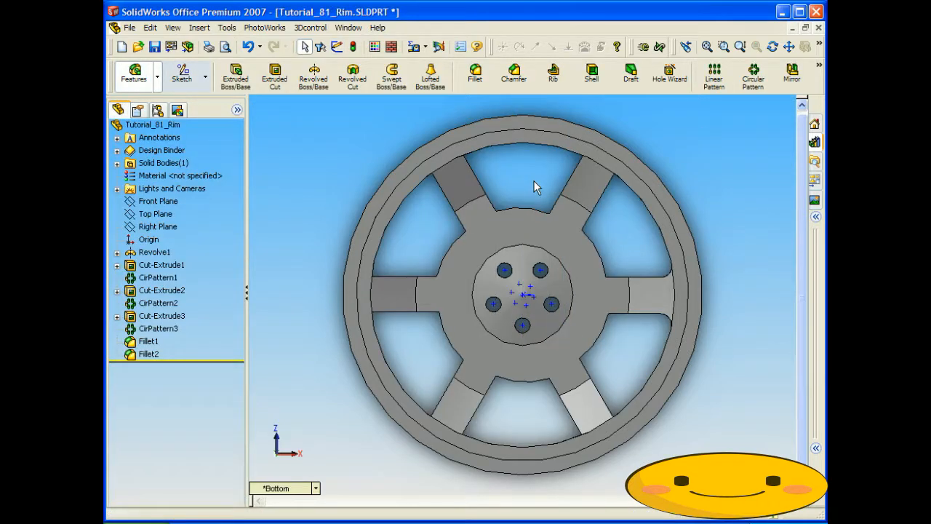
# Inspect the rebuilt spoke openings, return to the Cut-Extrude2 sketch, undo the inner arc's radius change, and exit the sketch
pyautogui.press('z')
pyautogui.press('z')
pyautogui.press('z')
pyautogui.moveTo(540, 200); pyautogui.dragTo(654, 230, button='middle')
pyautogui.press('Escape')
pyautogui.moveTo(515, 266); pyautogui.dragTo(584, 187, button='middle')
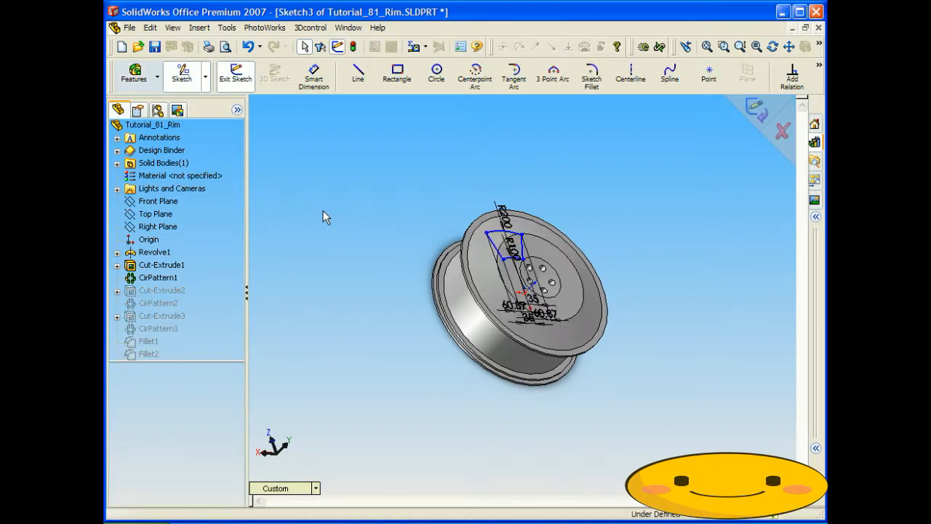
pyautogui.hotkey('ctrl', 'z')
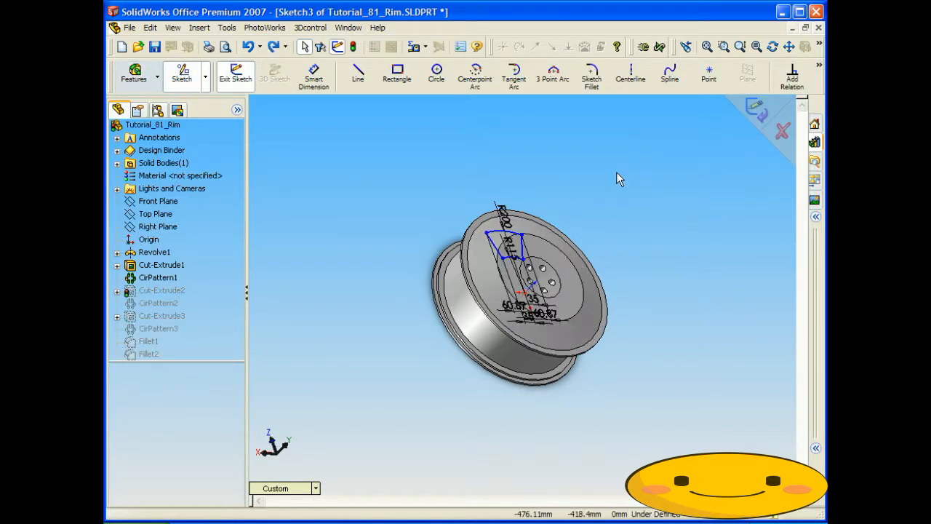
pyautogui.click(748, 116)
# Start a constant-radius fillet of 15 mm for the outer corners of the spoke openings
pyautogui.moveTo(564, 204); pyautogui.dragTo(481, 275, button='middle')
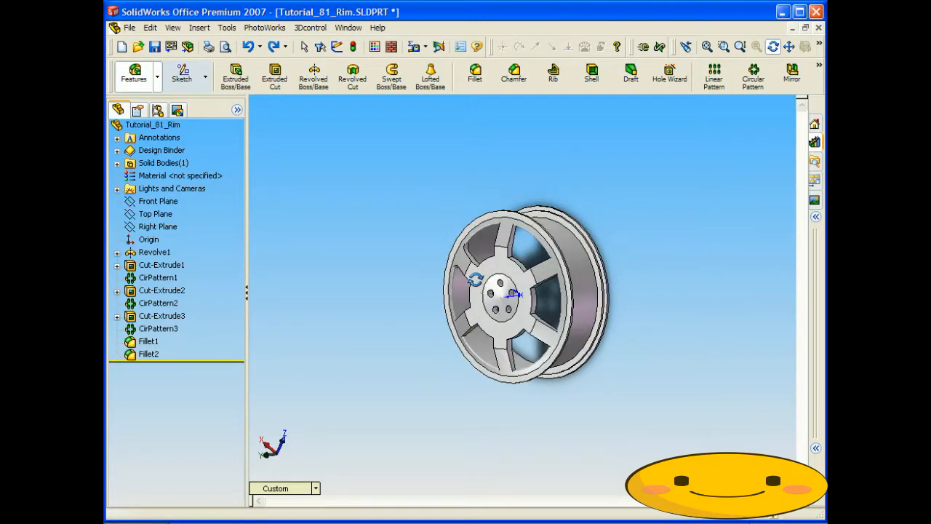
pyautogui.scroll(-5, 509, 273)
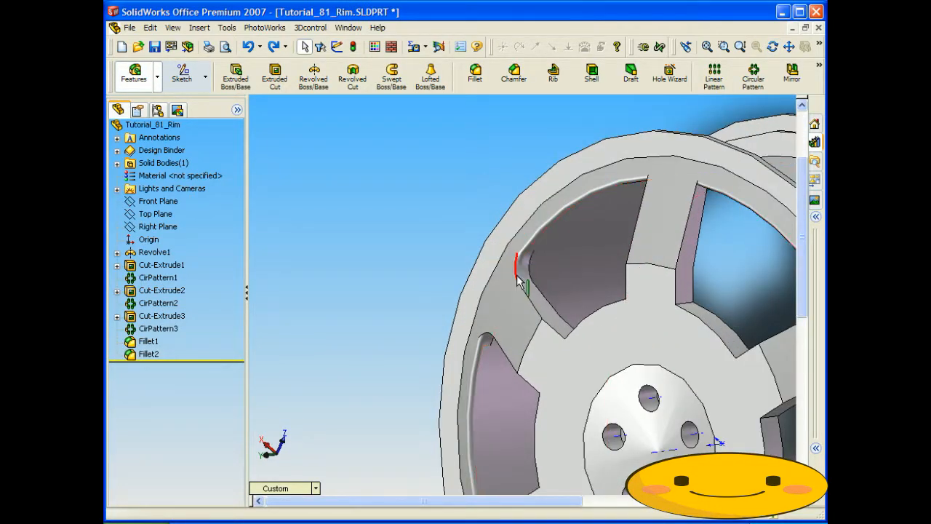
pyautogui.click(476, 77)
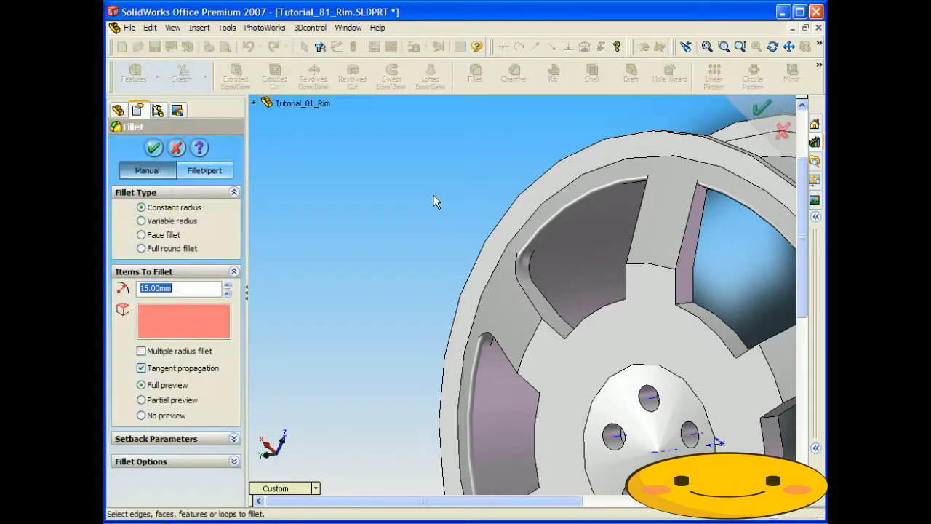
pyautogui.moveTo(437, 204); pyautogui.dragTo(626, 232, button='middle')
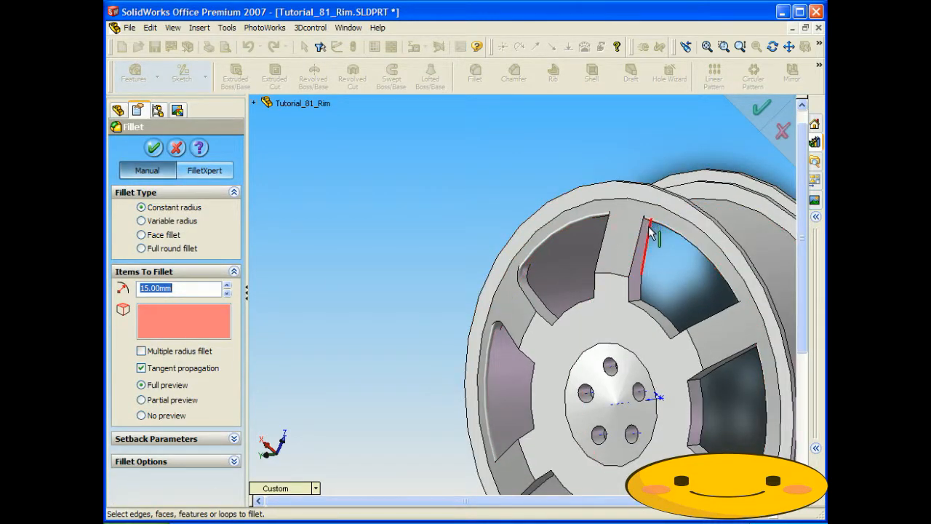
# Fillet the two edges at the outer corners of one spoke with a 15 mm constant radius
pyautogui.scroll(-2, 646, 197)
pyautogui.scroll(-4, 634, 230)
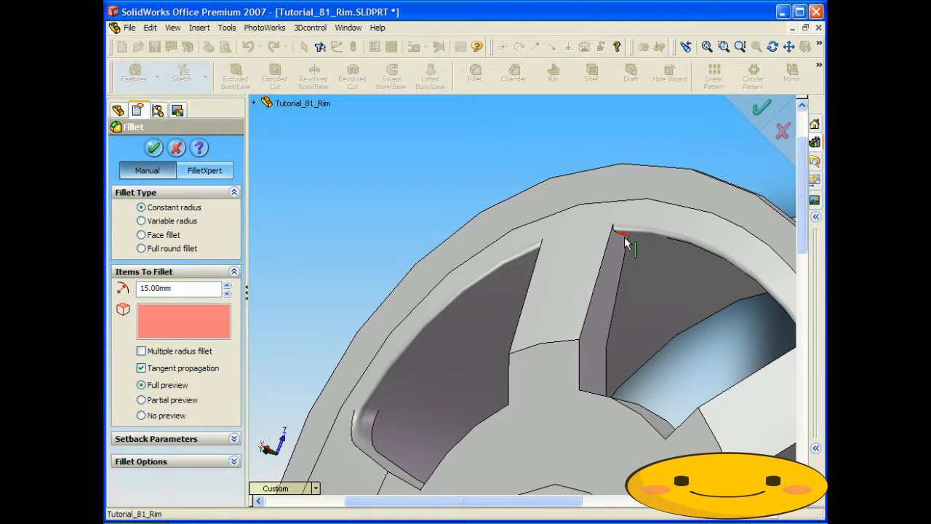
pyautogui.click(624, 235)
pyautogui.moveTo(547, 232); pyautogui.dragTo(547, 250, button='middle')
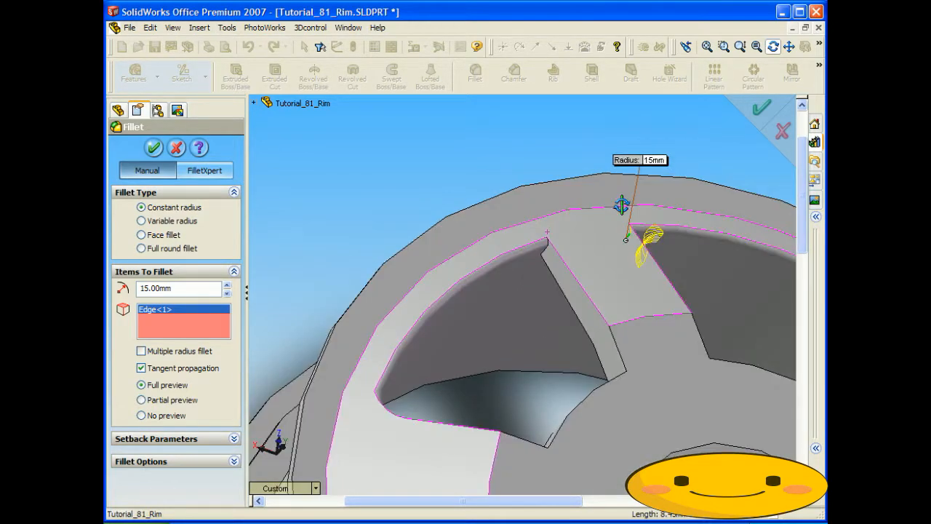
pyautogui.click(547, 252)
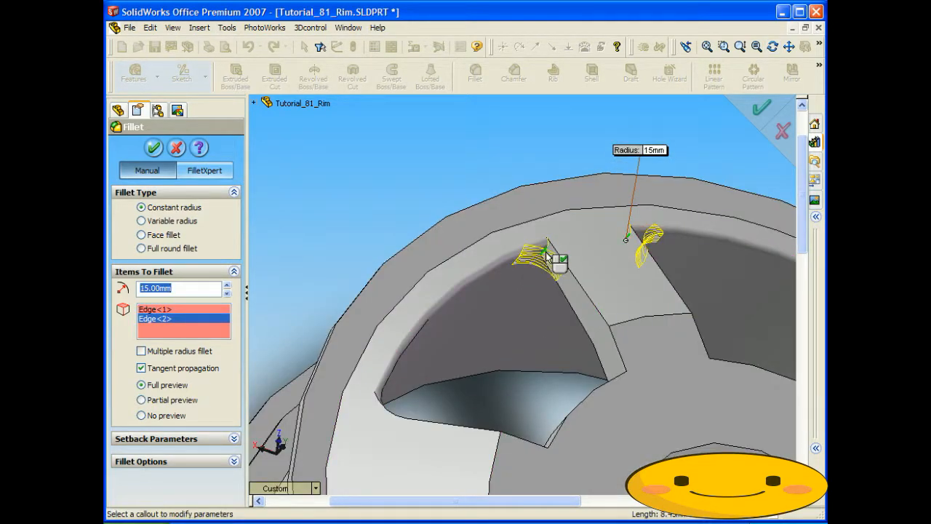
pyautogui.scroll(5, 553, 262)
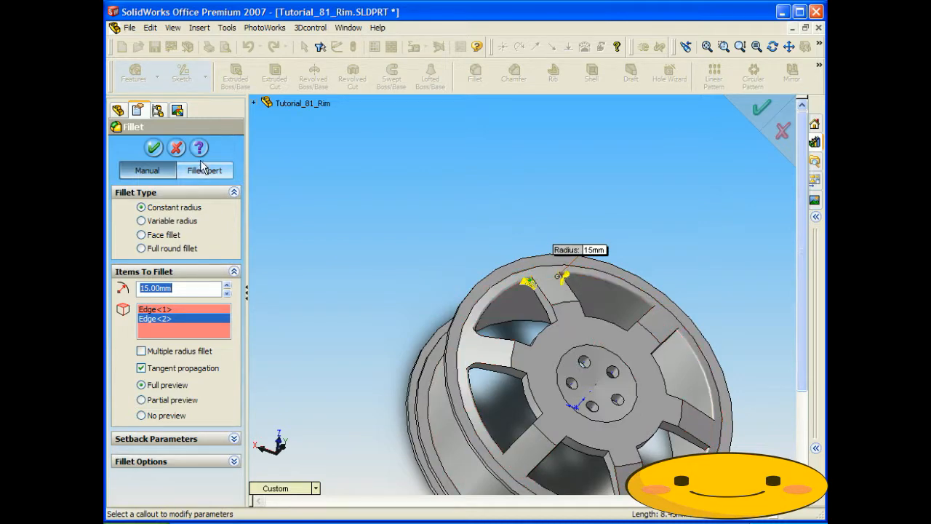
pyautogui.click(154, 148)
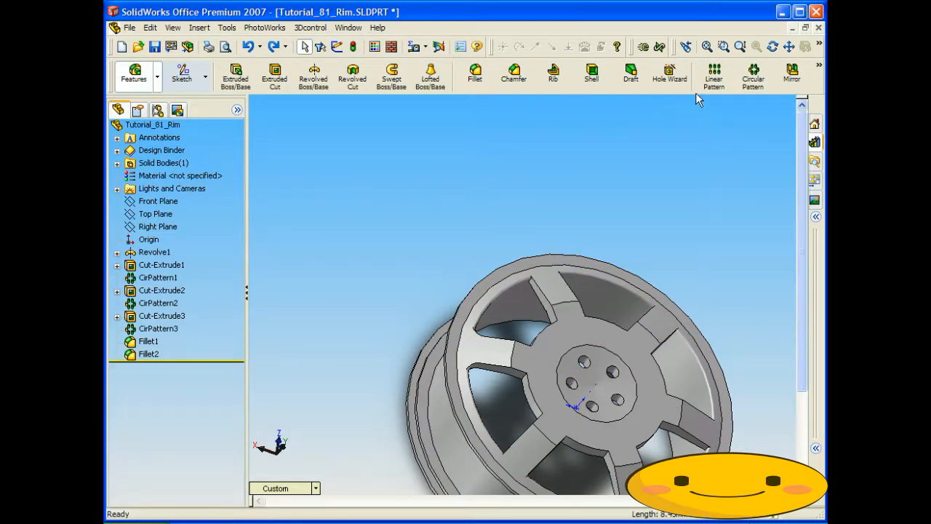
# Start a circular pattern of the spoke-corner fillet Fillet2 about the rim's central axis
pyautogui.click(753, 73)
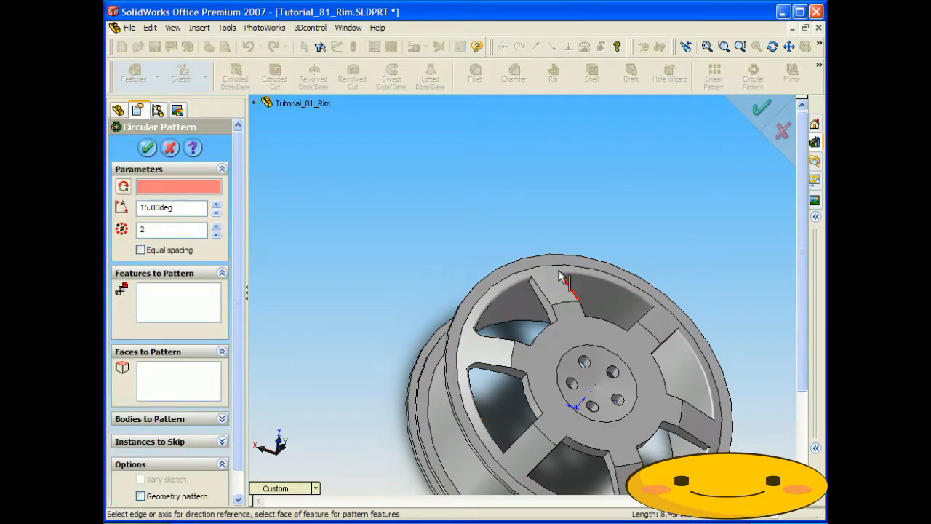
pyautogui.scroll(3, 560, 273)
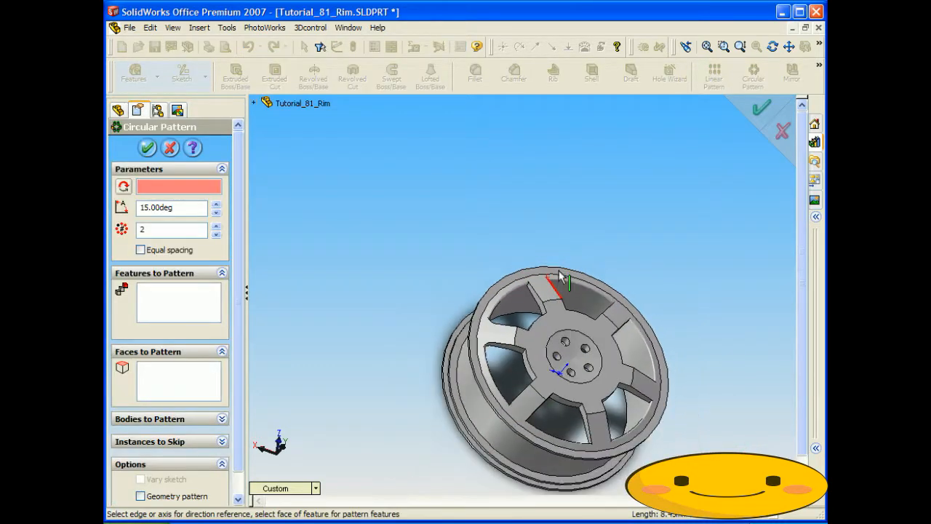
pyautogui.click(189, 320)
pyautogui.click(255, 104)
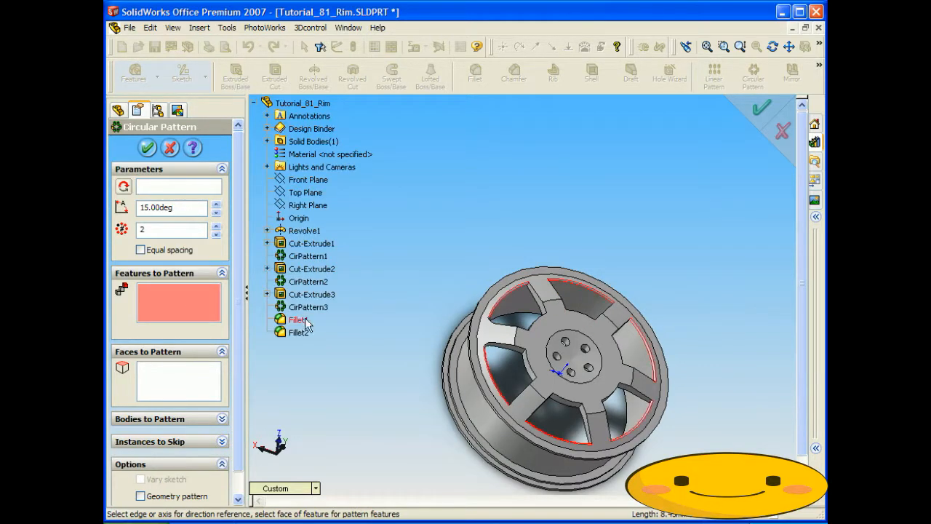
pyautogui.click(298, 333)
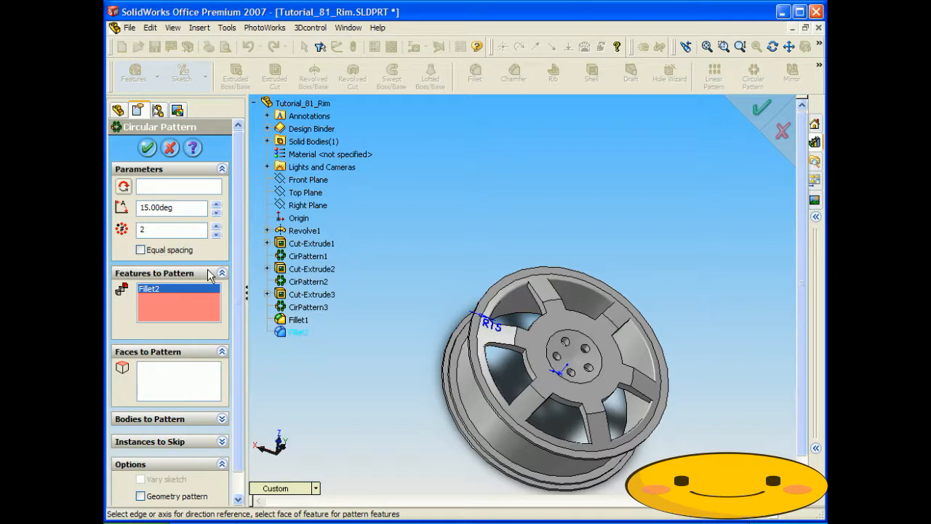
pyautogui.click(161, 188)
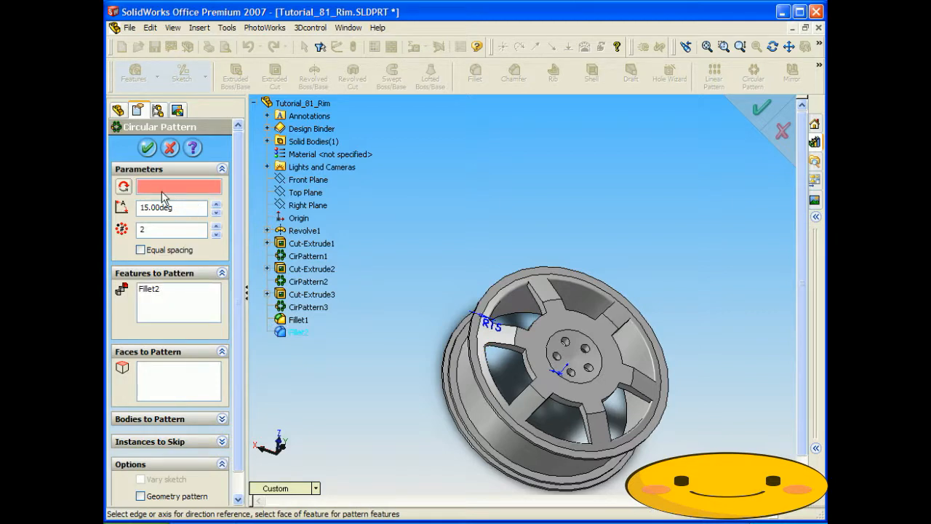
pyautogui.click(570, 356)
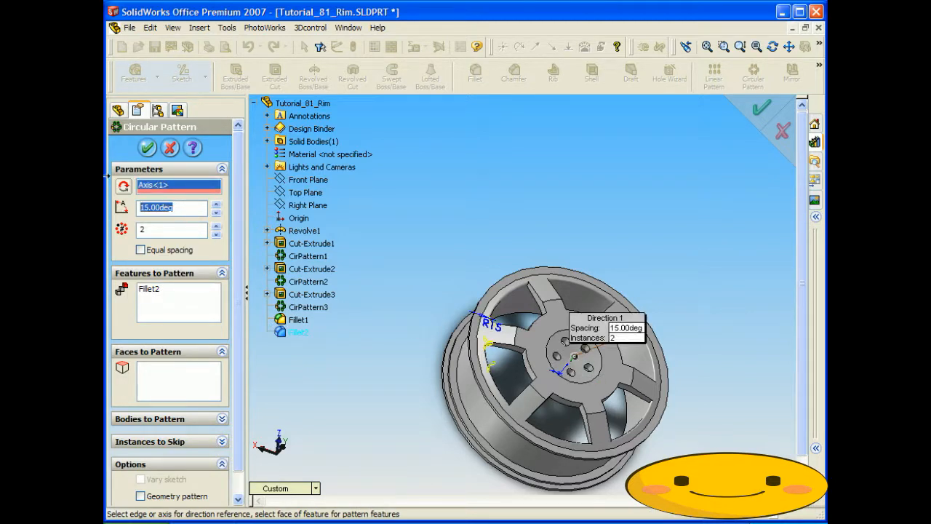
# Try to pattern the spoke-corner fillet as 6 instances spaced 60 degrees apart
pyautogui.write('60')
pyautogui.press('Tab')
pyautogui.write('6')
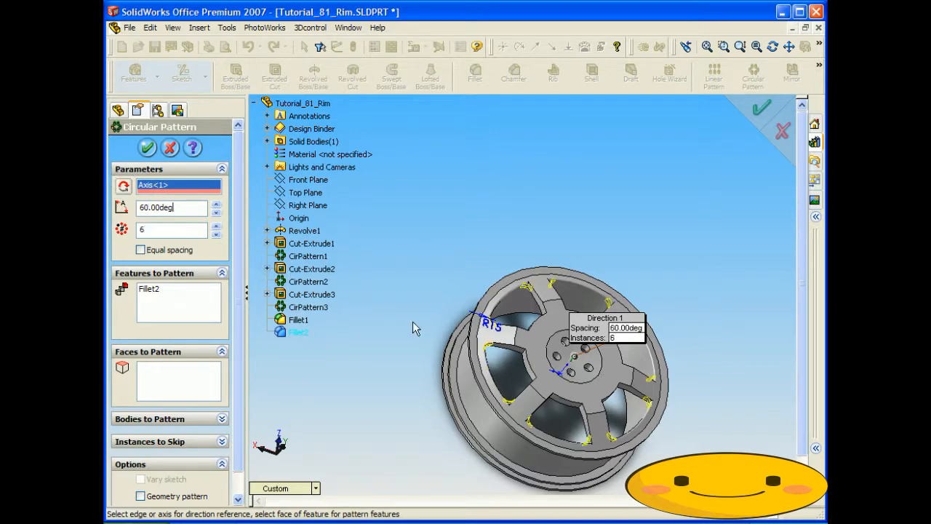
pyautogui.moveTo(415, 327); pyautogui.dragTo(446, 393, button='middle')
pyautogui.click(315, 488)
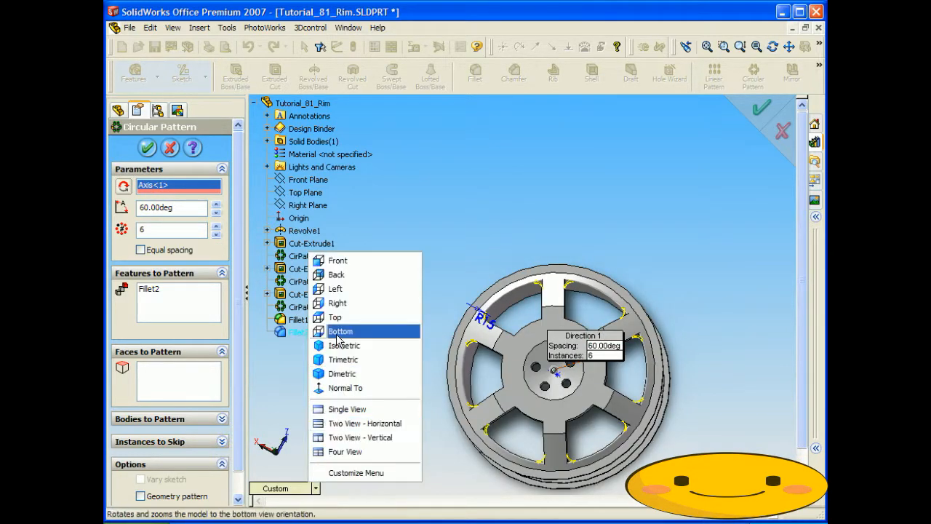
pyautogui.click(333, 262)
pyautogui.moveTo(496, 339); pyautogui.dragTo(511, 451, button='middle')
pyautogui.click(146, 149)
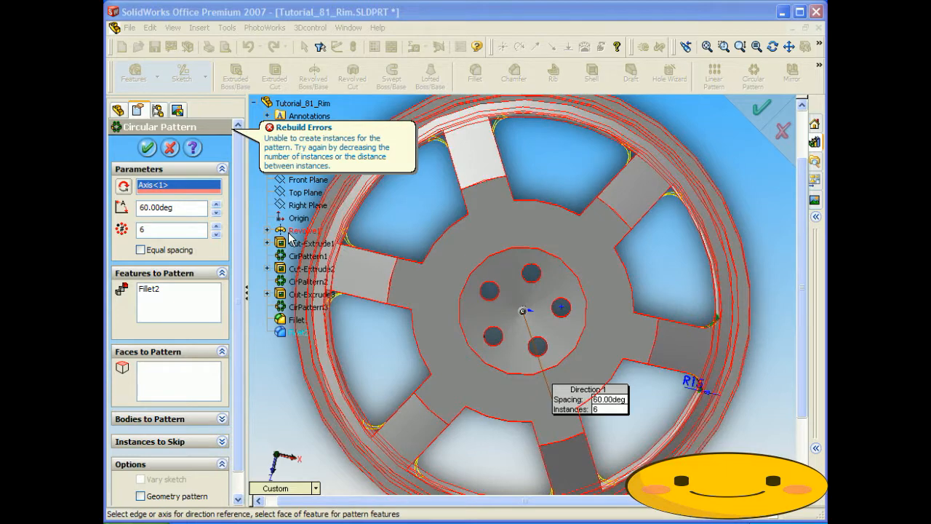
pyautogui.click(168, 148)
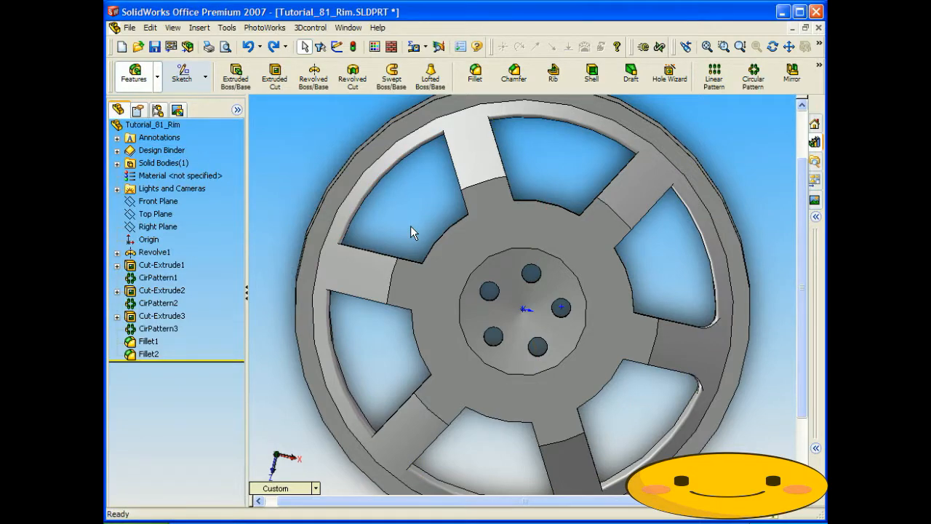
# Start a 15 mm constant-radius fillet on the two outer corner edges of a second spoke
pyautogui.scroll(4, 424, 240)
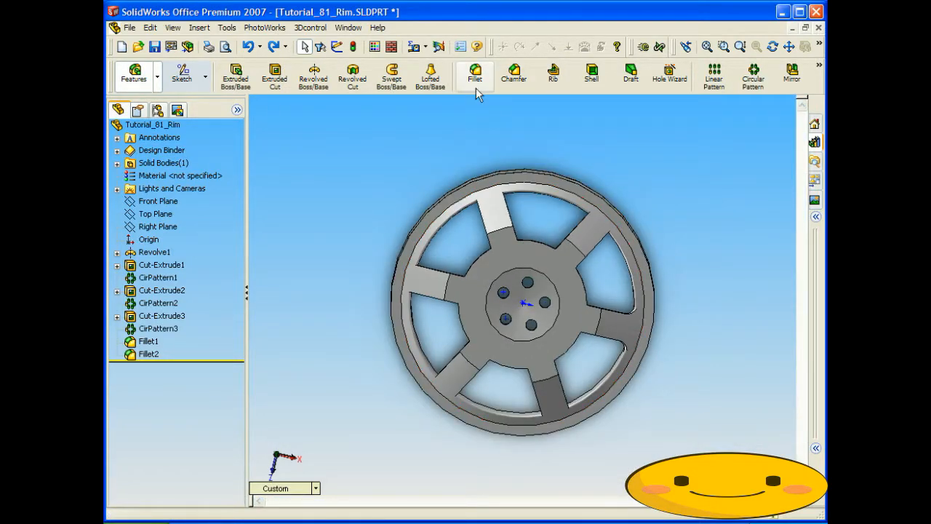
pyautogui.click(475, 76)
pyautogui.moveTo(542, 248); pyautogui.dragTo(616, 243, button='middle')
pyautogui.scroll(-5, 616, 244)
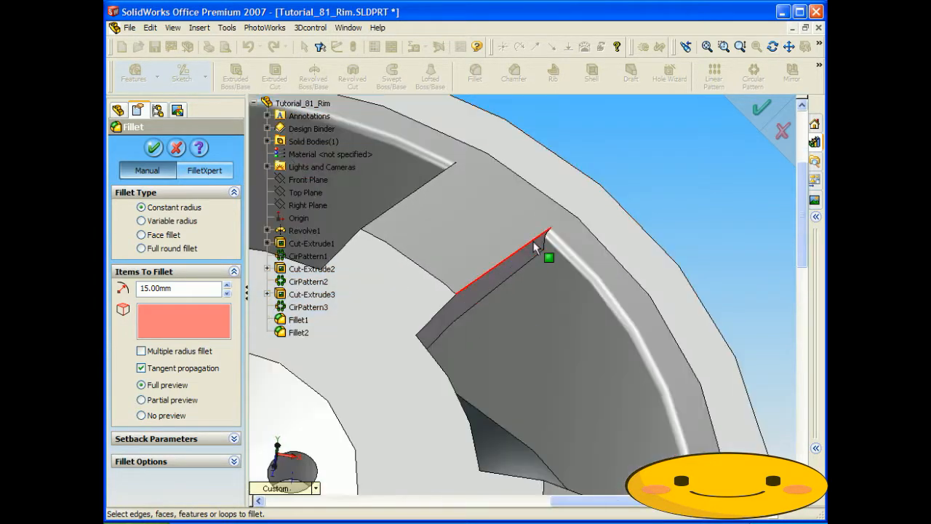
pyautogui.click(547, 243)
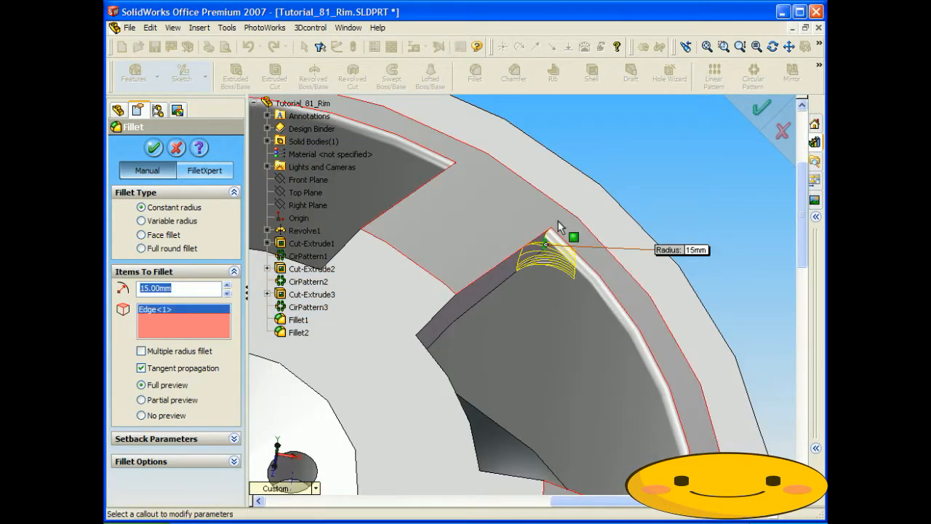
pyautogui.moveTo(465, 212); pyautogui.dragTo(405, 182, button='middle')
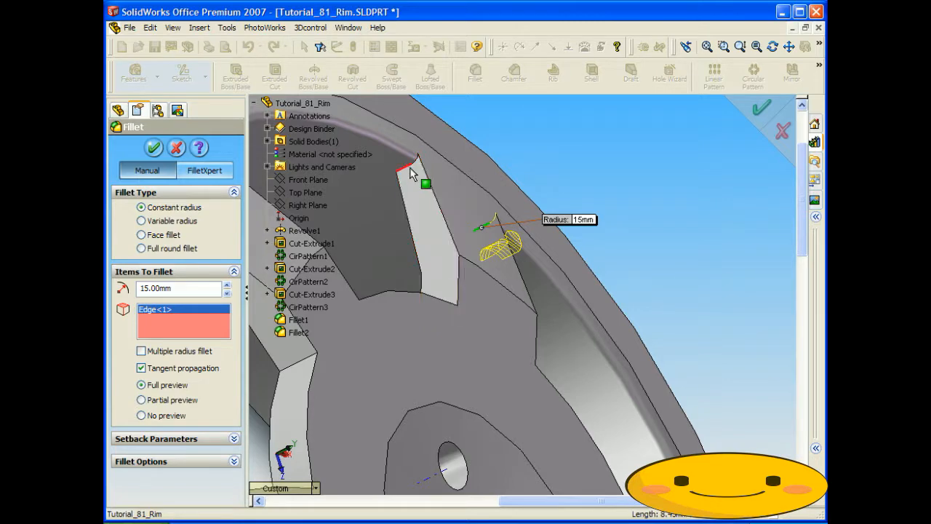
pyautogui.click(416, 177)
# Add the two outer corner edges of a third spoke to the 15 mm fillet
pyautogui.scroll(5, 357, 217)
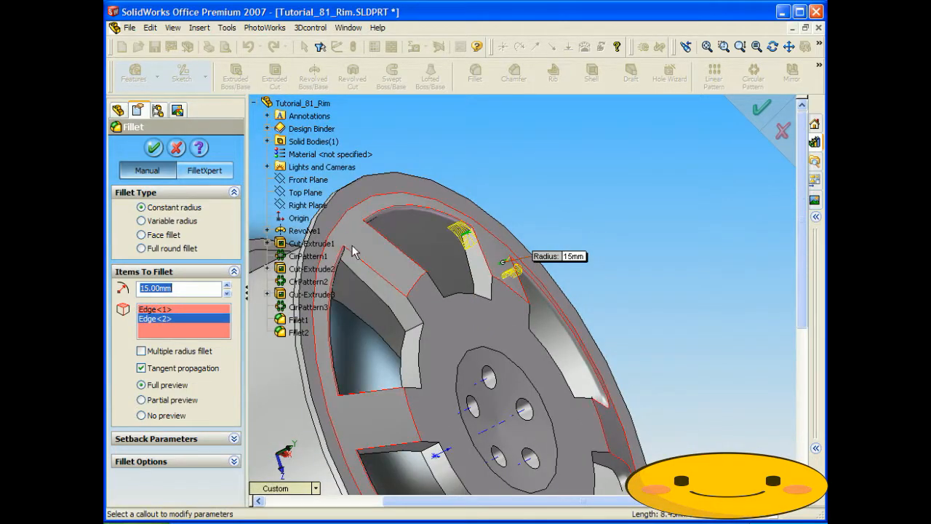
pyautogui.moveTo(387, 249)
pyautogui.mouseDown(button='middle')
pyautogui.moveTo(318, 232)
pyautogui.moveTo(380, 239)
pyautogui.mouseUp(button='middle')
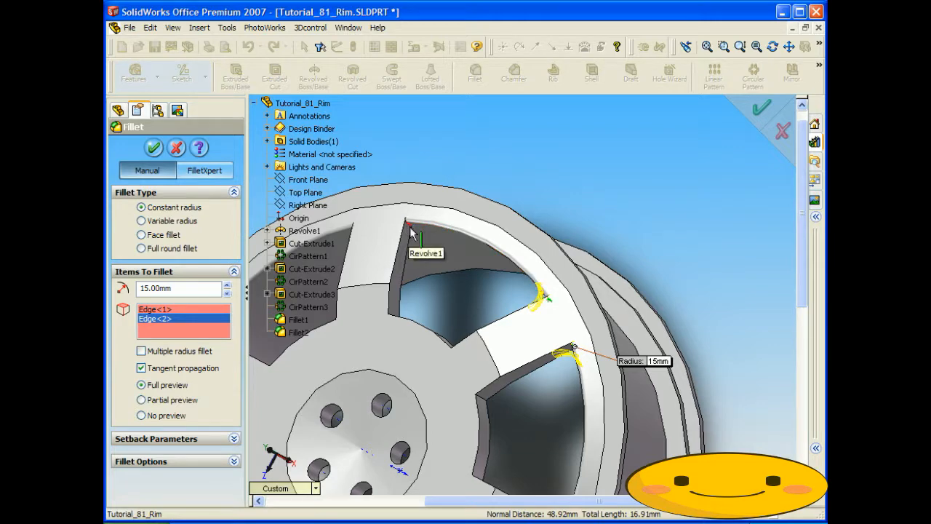
pyautogui.click(411, 232)
pyautogui.moveTo(411, 233); pyautogui.dragTo(456, 212, button='middle')
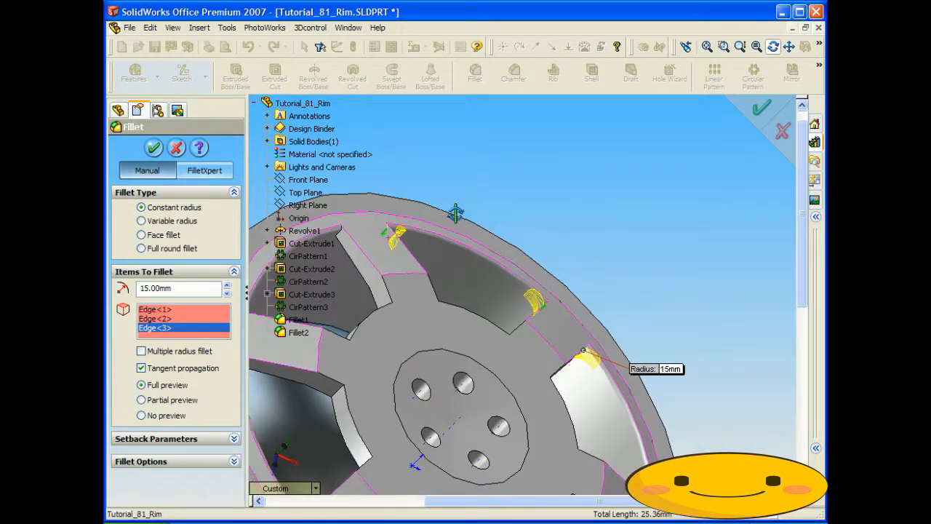
pyautogui.click(340, 237)
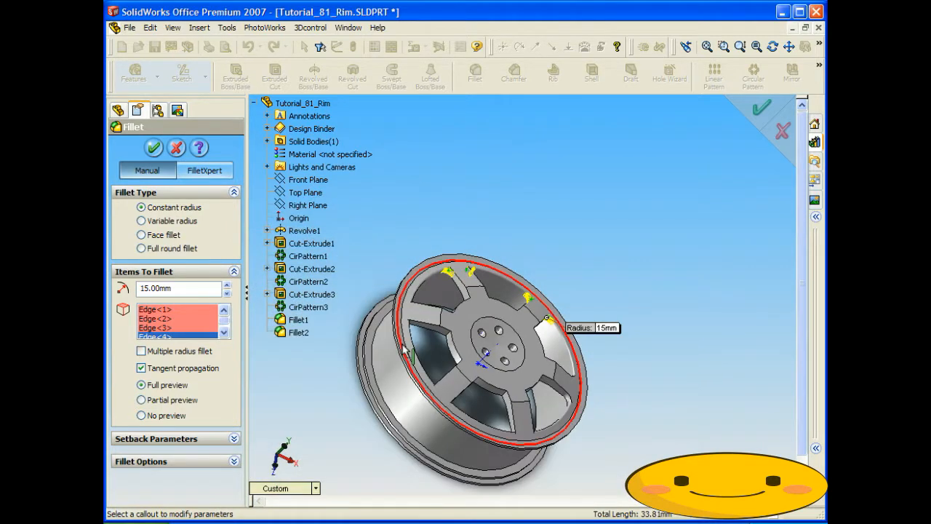
# Add the two outer corner edges of a fourth spoke to the 15 mm fillet
pyautogui.scroll(5, 413, 348)
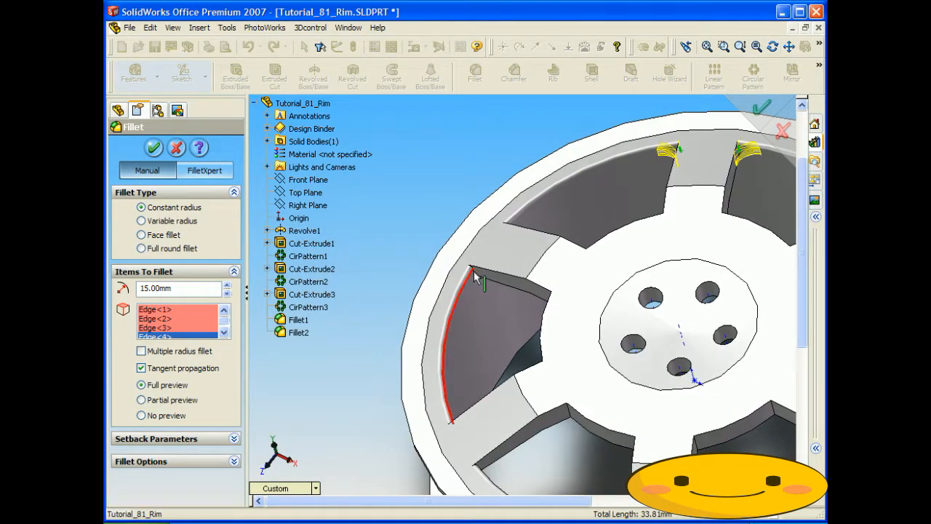
pyautogui.click(474, 277)
pyautogui.moveTo(504, 252)
pyautogui.mouseDown(button='middle')
pyautogui.moveTo(437, 295)
pyautogui.moveTo(499, 267)
pyautogui.mouseUp(button='middle')
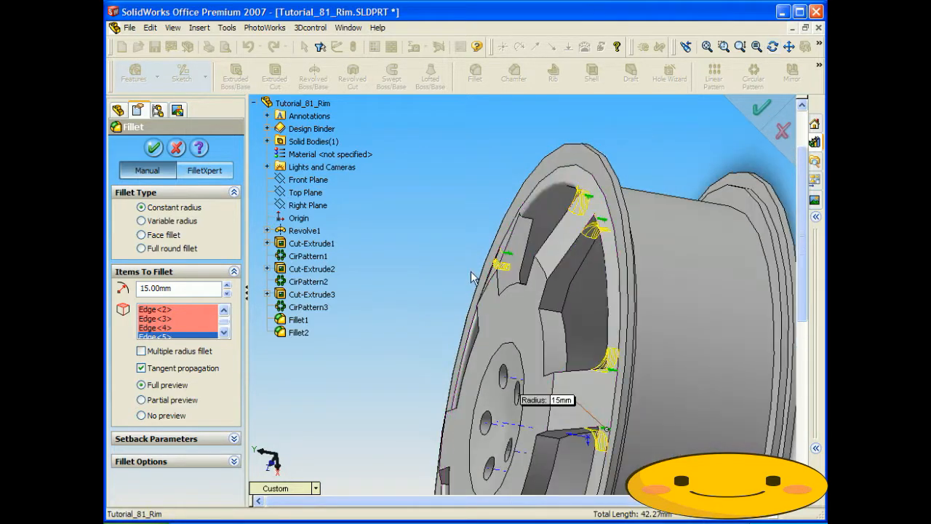
pyautogui.click(527, 219)
# Add the two outer corner edges of a fifth spoke to the 15 mm fillet
pyautogui.scroll(4, 521, 252)
pyautogui.moveTo(522, 255); pyautogui.dragTo(516, 235, button='middle')
pyautogui.scroll(-5, 462, 398)
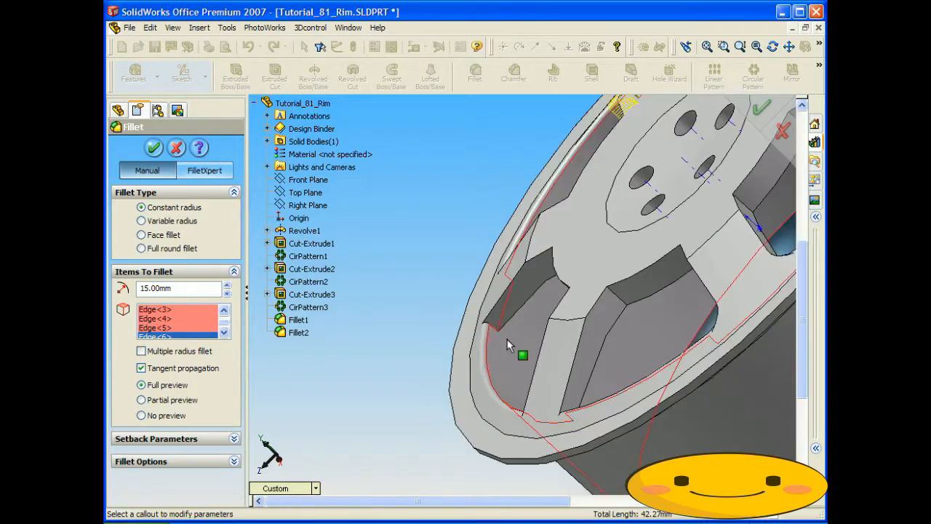
pyautogui.click(496, 331)
pyautogui.moveTo(495, 332); pyautogui.dragTo(511, 294, button='middle')
pyautogui.click(511, 296)
# Add the last spoke's two outer corner edges and apply the 15 mm fillet to all ten selected edges
pyautogui.scroll(5, 520, 304)
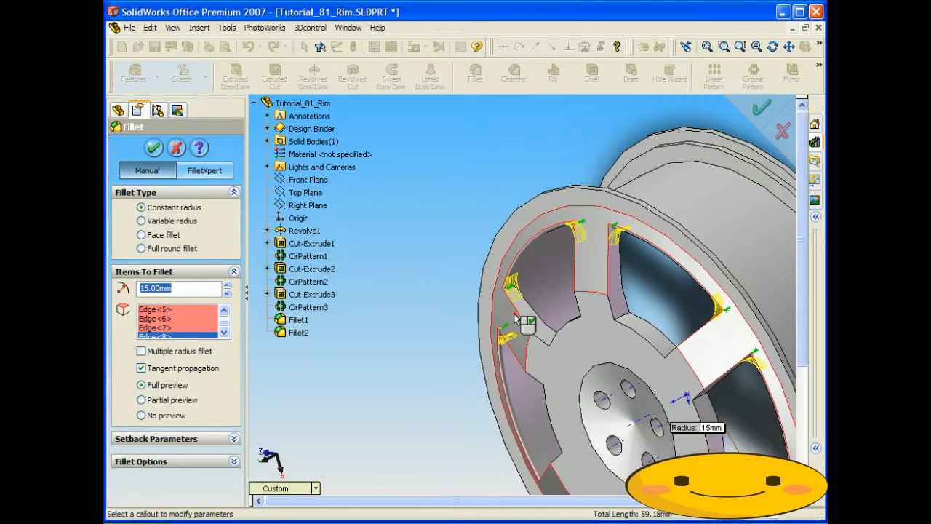
pyautogui.moveTo(519, 305); pyautogui.dragTo(554, 308, button='middle')
pyautogui.scroll(-5, 504, 434)
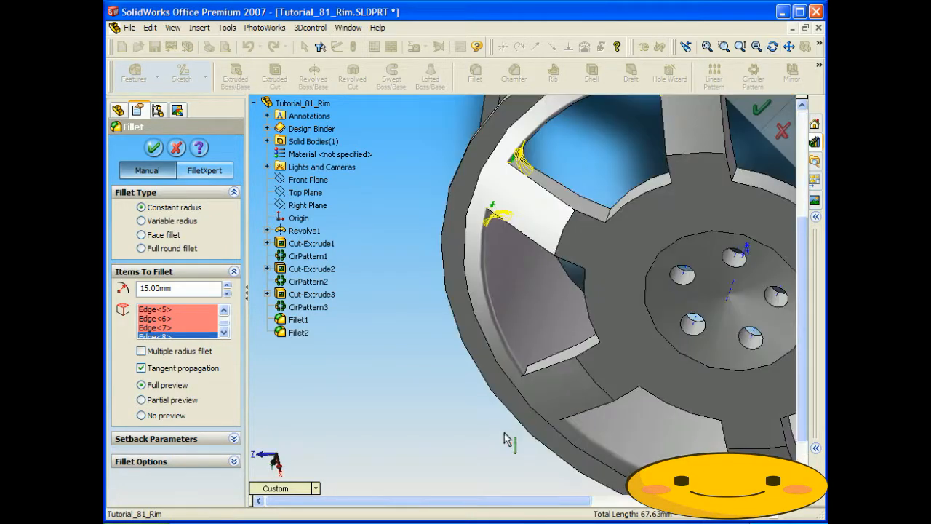
pyautogui.click(538, 314)
pyautogui.scroll(5, 551, 326)
pyautogui.moveTo(551, 327); pyautogui.dragTo(495, 262, button='middle')
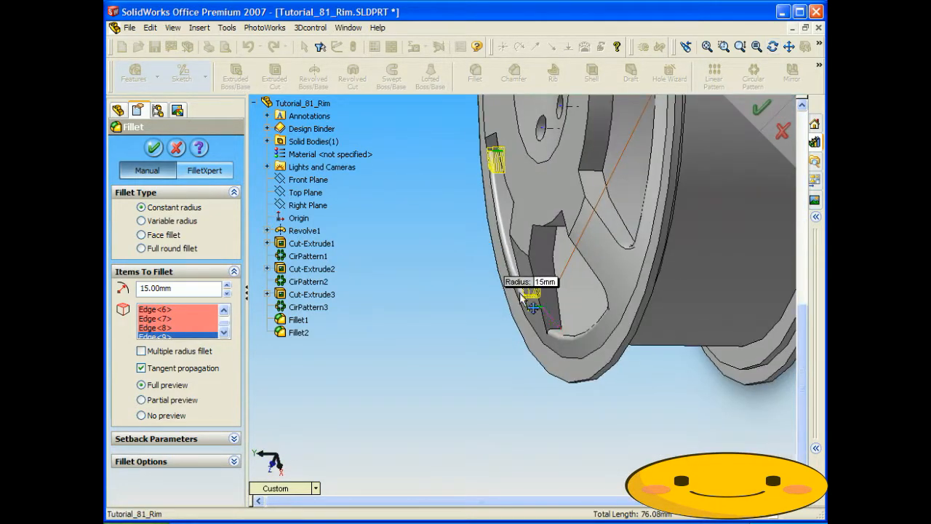
pyautogui.click(557, 333)
pyautogui.scroll(5, 556, 332)
pyautogui.moveTo(556, 333); pyautogui.dragTo(620, 270, button='middle')
pyautogui.click(151, 147)
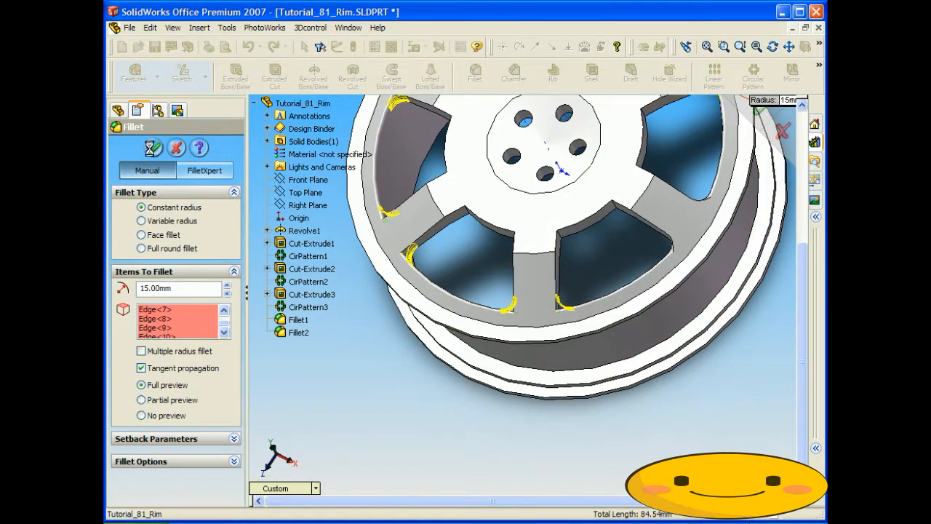
pyautogui.click(652, 419)
# Switch to the 90_Wheel assembly and rebuild it with the changed rim
pyautogui.scroll(4, 628, 389)
pyautogui.moveTo(554, 289); pyautogui.dragTo(561, 264, button='middle')
pyautogui.hotkey('ctrl', 'Tab')
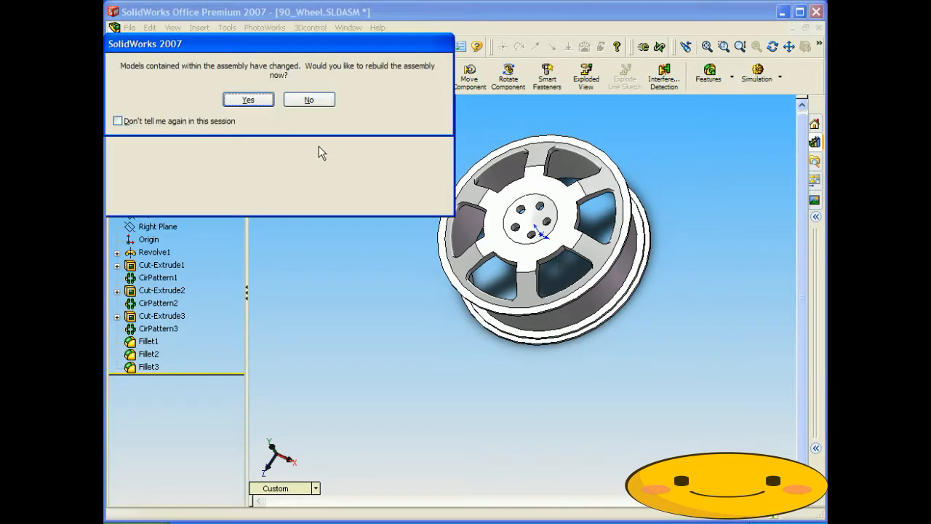
pyautogui.click(259, 100)
pyautogui.click(521, 148)
# Turn the wheel assembly to an angled front view and render it with PhotoWorks
pyautogui.moveTo(519, 216); pyautogui.dragTo(426, 221, button='middle')
pyautogui.click(190, 124)
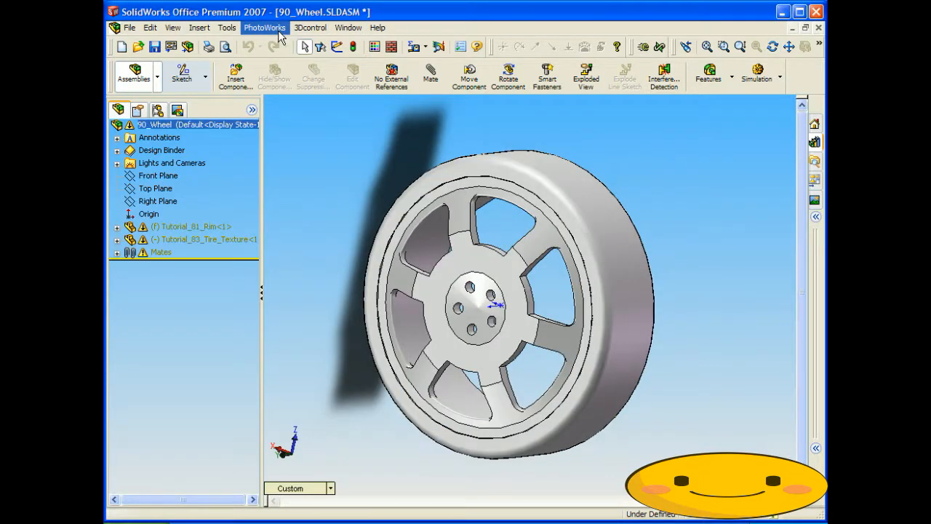
pyautogui.click(264, 28)
pyautogui.click(292, 90)
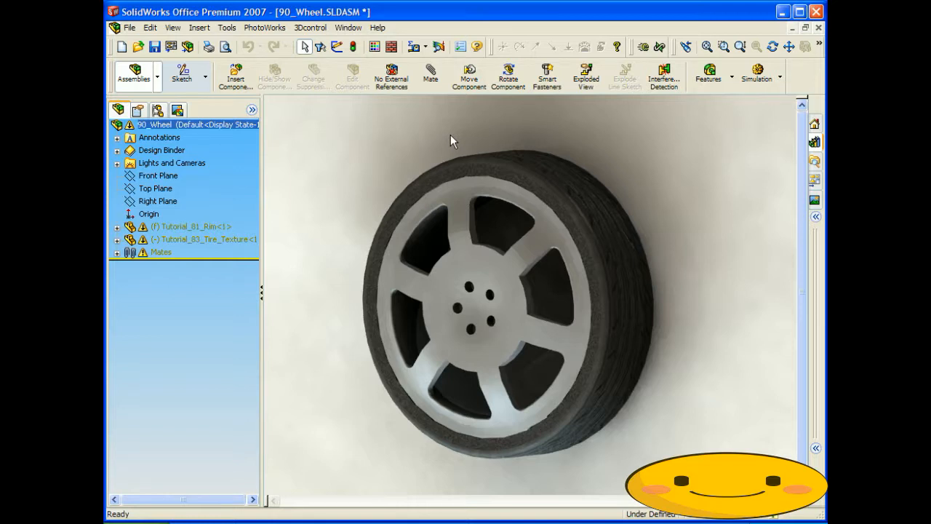
# Examine the rounded outer spoke corners of the rim up close in the wheel assembly
pyautogui.moveTo(694, 255); pyautogui.dragTo(663, 262, button='middle')
pyautogui.scroll(-6, 495, 218)
pyautogui.scroll(-3, 568, 282)
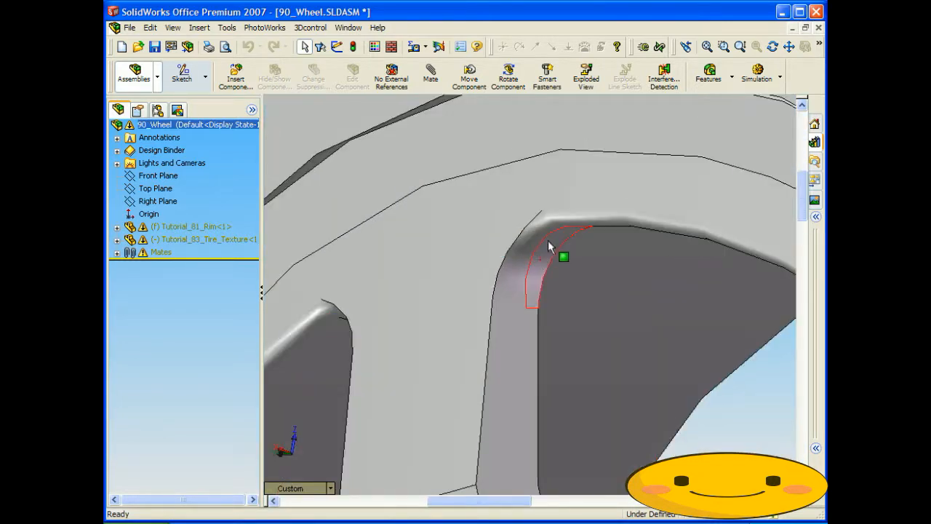
pyautogui.scroll(10, 529, 238)
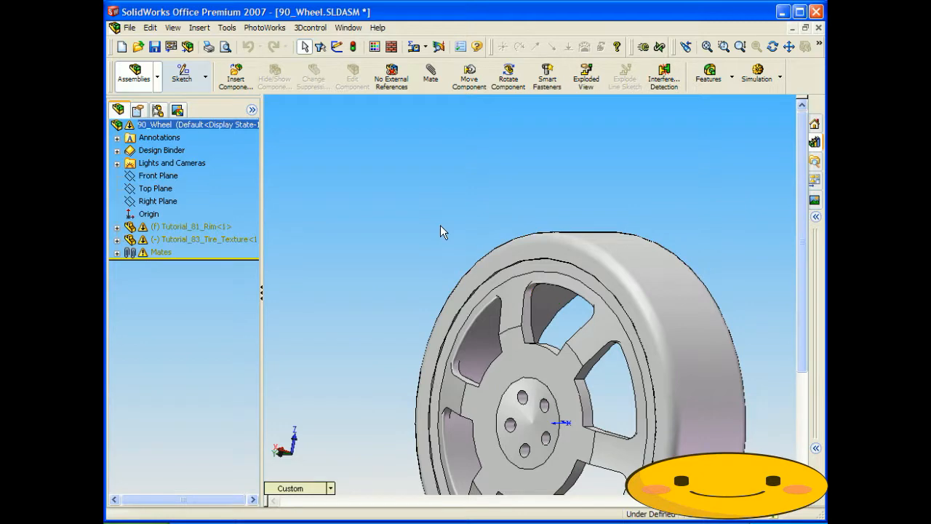
# Inspect the whole 90_Wheel assembly and its spokes from several angles
pyautogui.moveTo(482, 266); pyautogui.dragTo(542, 315, button='middle')
pyautogui.scroll(5, 542, 314)
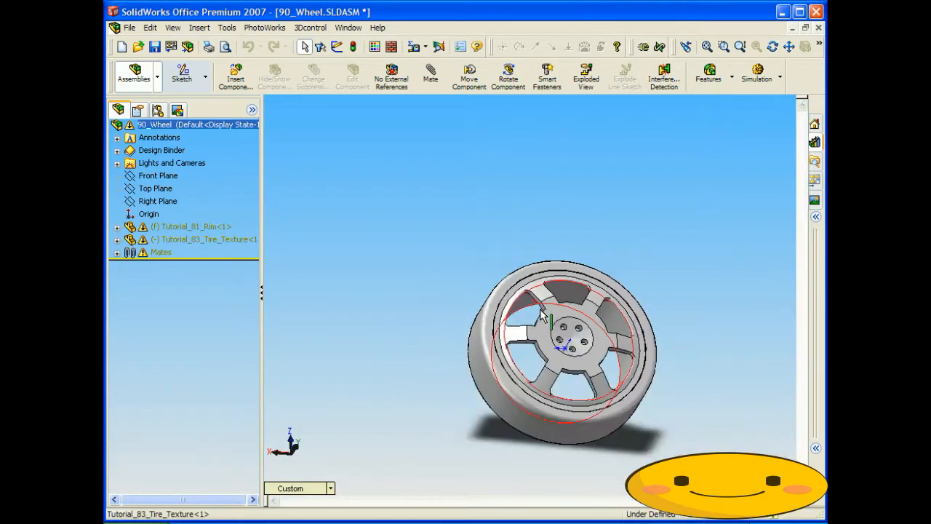
pyautogui.moveTo(684, 349); pyautogui.dragTo(627, 393, button='middle')
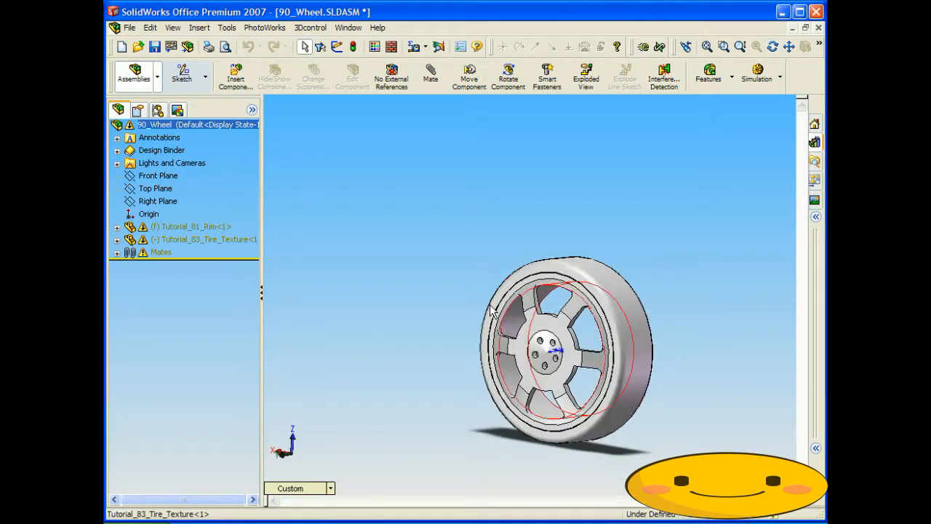
pyautogui.scroll(-5, 466, 299)
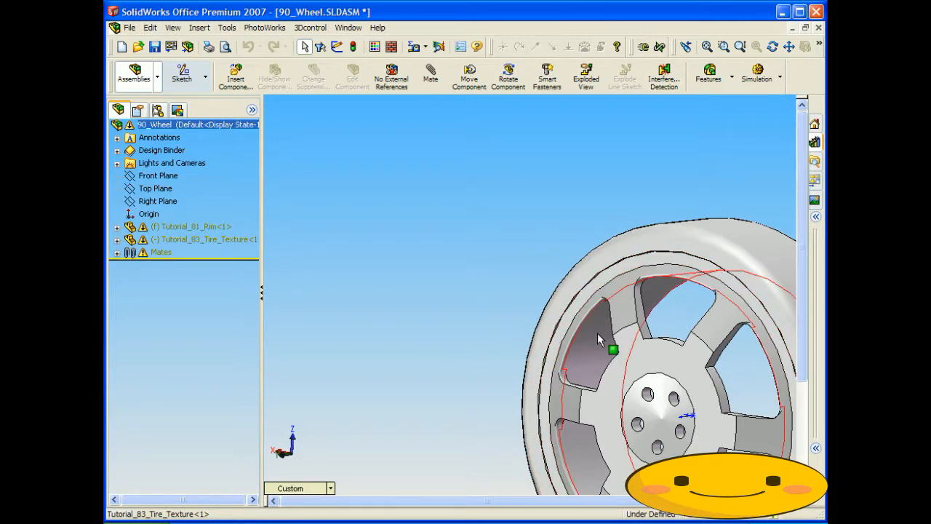
pyautogui.scroll(4, 600, 336)
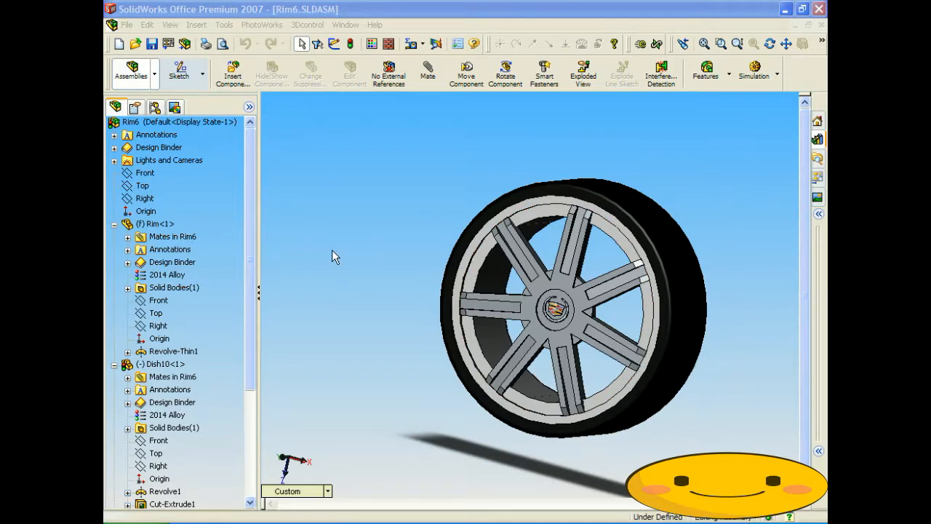
# Inspect the hub emblem of the Rim6 wheel assembly and render the wheel in an angled front view with PhotoWorks
pyautogui.moveTo(332, 251)
pyautogui.mouseDown(button='middle')
pyautogui.moveTo(389, 252)
pyautogui.moveTo(314, 250)
pyautogui.moveTo(339, 254)
pyautogui.mouseUp(button='middle')
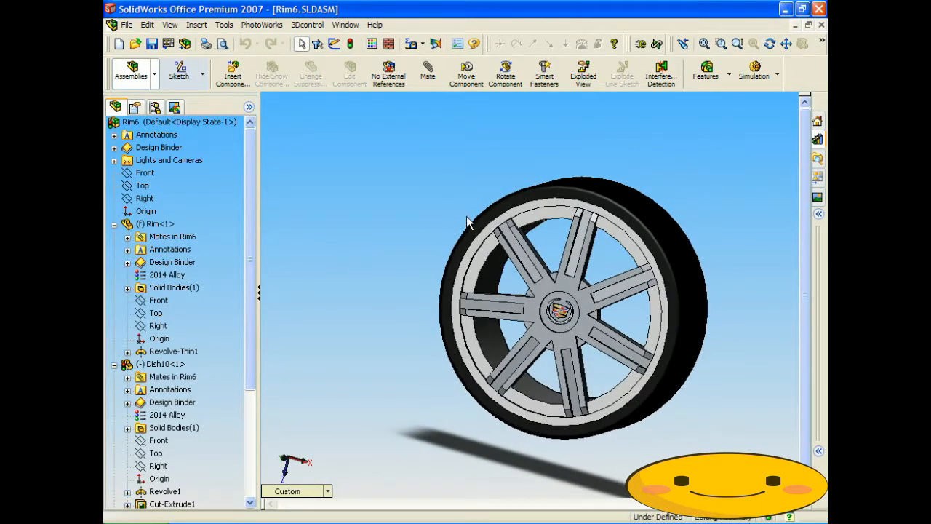
pyautogui.moveTo(631, 184); pyautogui.dragTo(601, 165, button='middle')
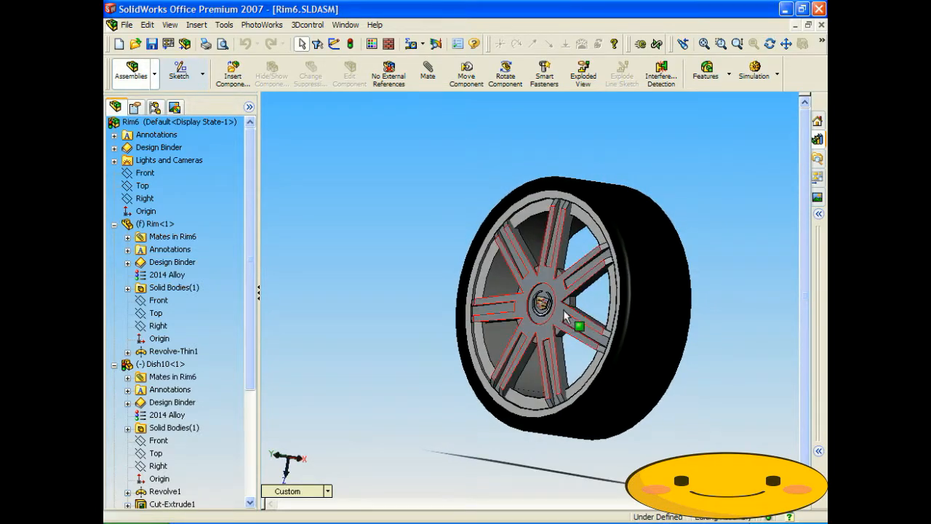
pyautogui.scroll(-5, 563, 320)
pyautogui.moveTo(583, 308); pyautogui.dragTo(513, 300, button='middle')
pyautogui.scroll(-3, 540, 301)
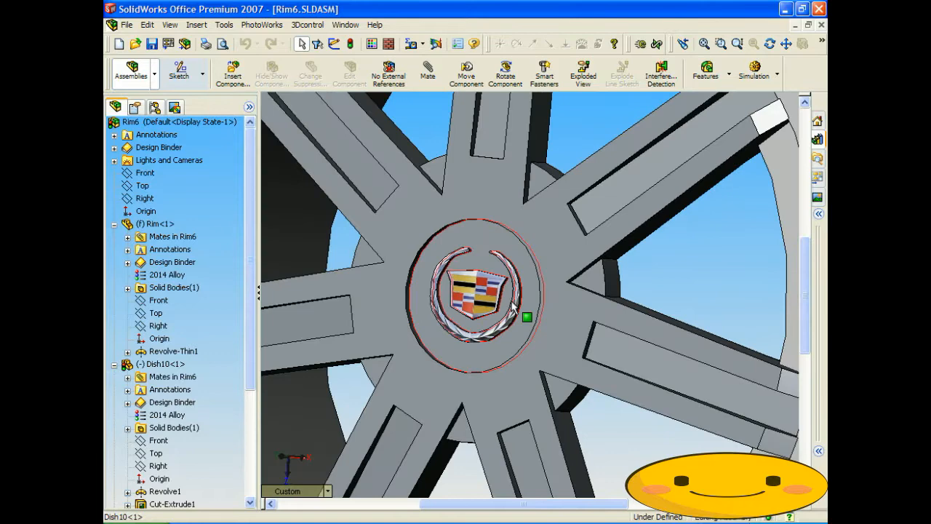
pyautogui.scroll(5, 514, 300)
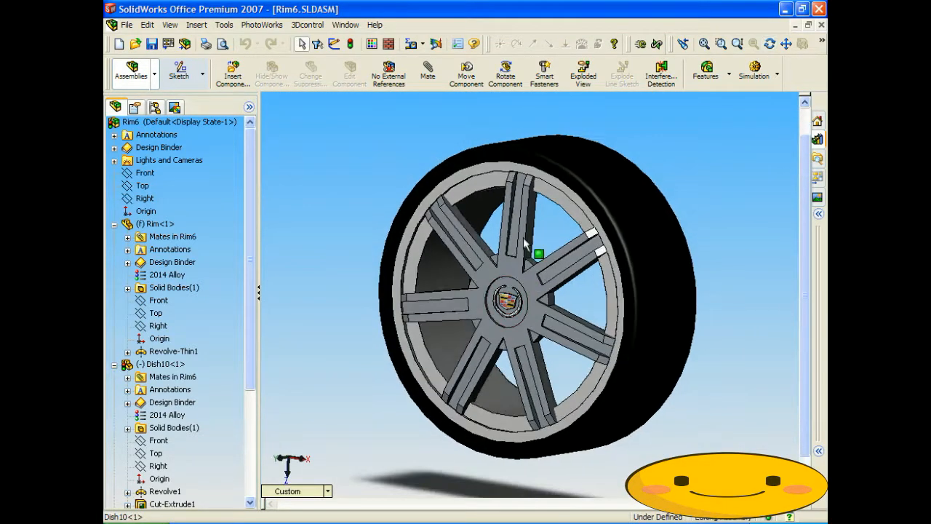
pyautogui.click(252, 26)
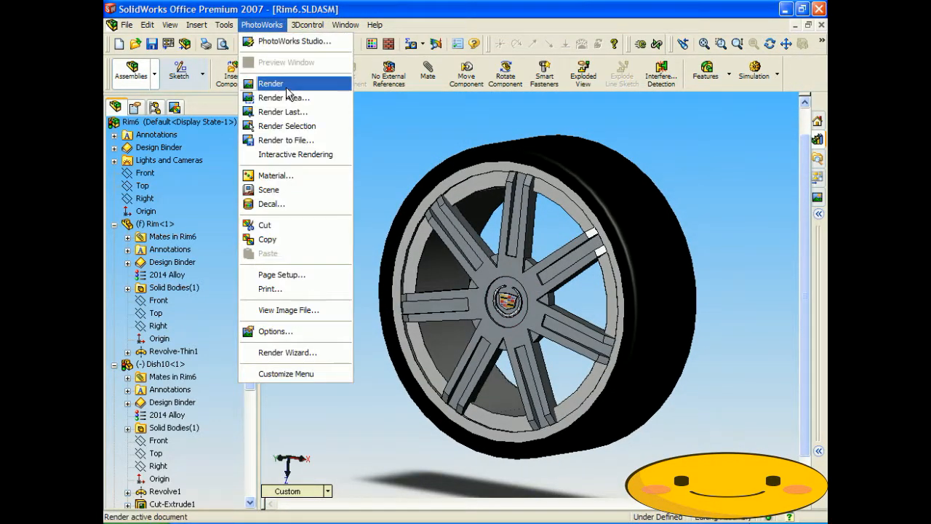
pyautogui.click(271, 83)
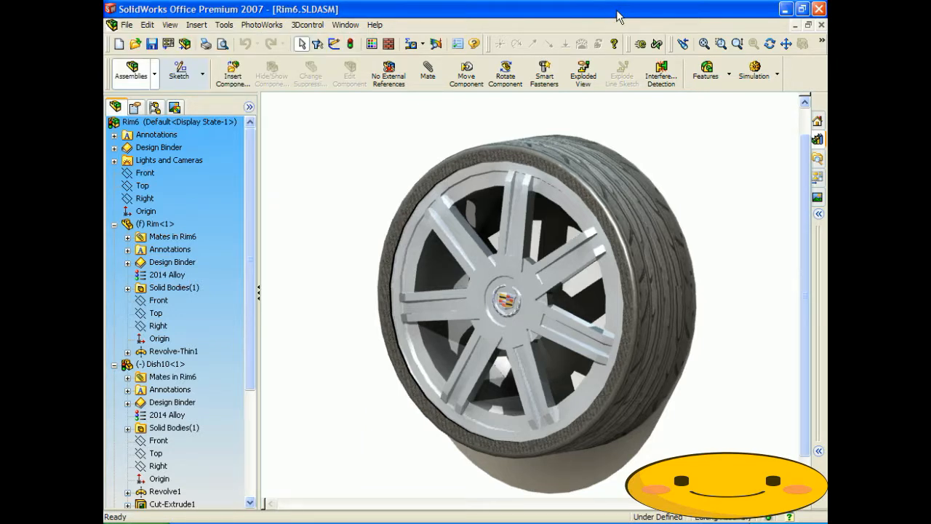
# Open the Dish10 spoke part from the Rim6 assembly and view its hub emblem up close
pyautogui.moveTo(340, 227); pyautogui.dragTo(349, 227, button='middle')
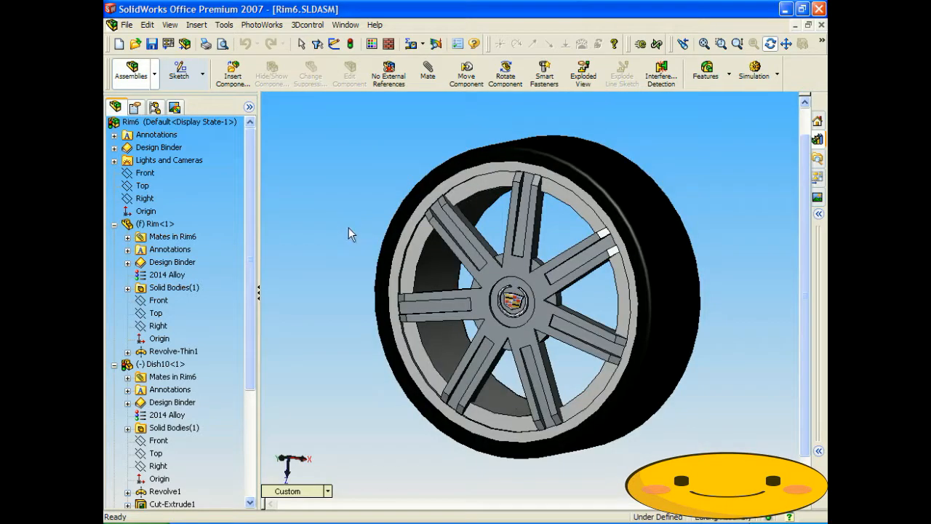
pyautogui.rightClick(513, 270)
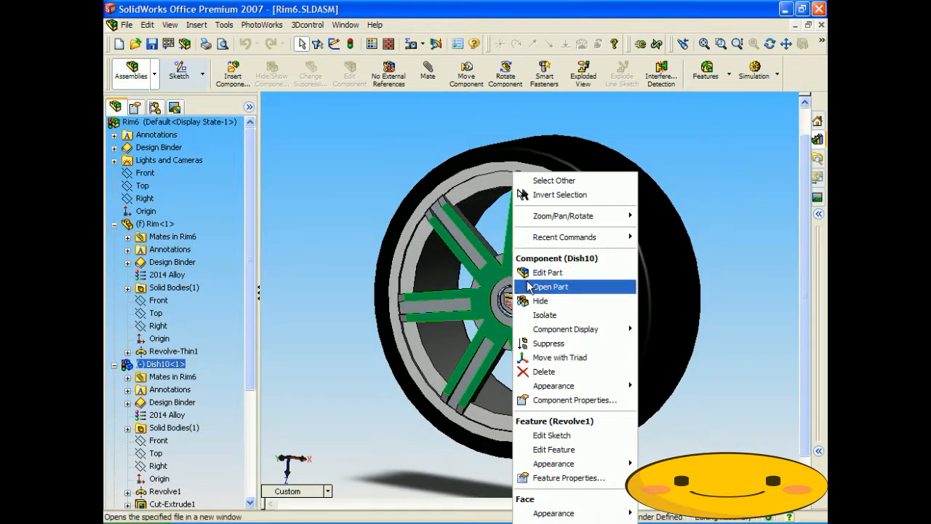
pyautogui.click(531, 288)
pyautogui.moveTo(552, 300); pyautogui.dragTo(611, 314, button='middle')
pyautogui.scroll(-3, 468, 364)
pyautogui.scroll(-2, 520, 365)
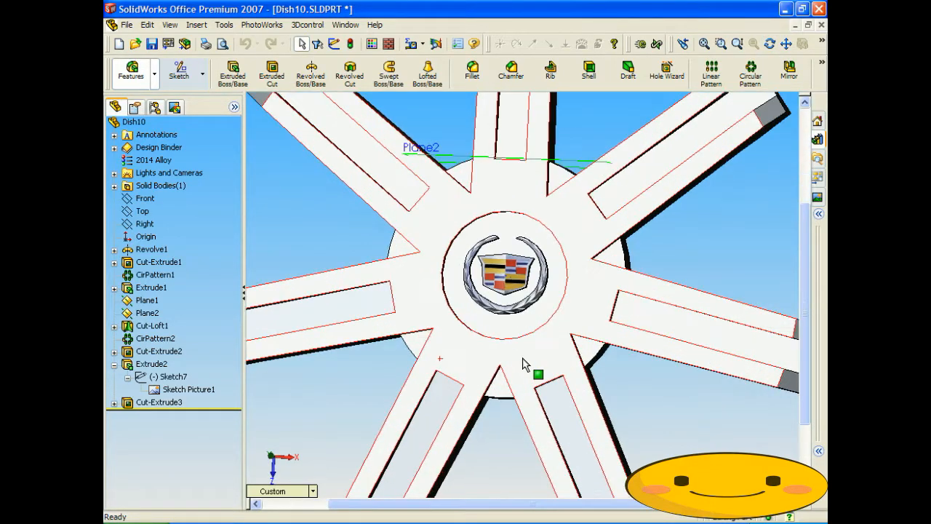
# Highlight the Extrude2 feature and examine the raised emblem it forms on the hub
pyautogui.click(153, 364)
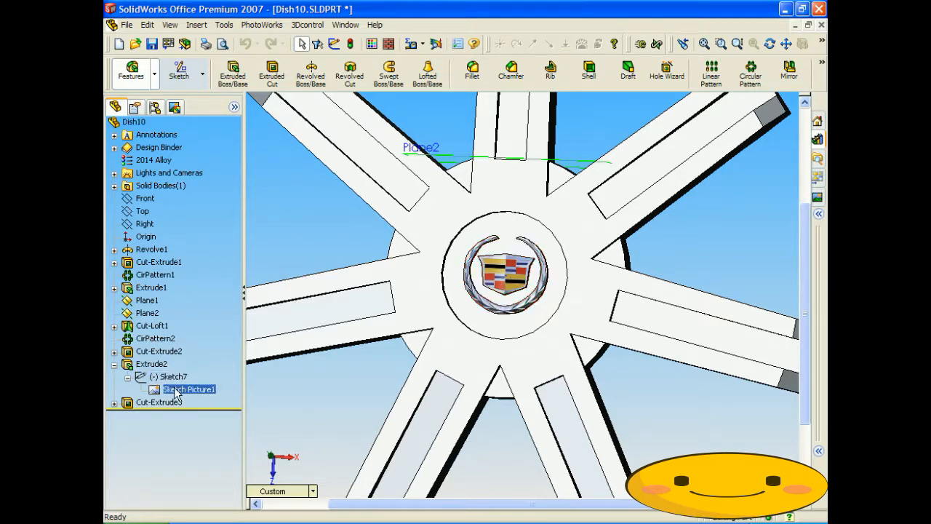
pyautogui.moveTo(352, 371); pyautogui.dragTo(306, 361, button='middle')
pyautogui.click(158, 365)
pyautogui.scroll(-8, 454, 277)
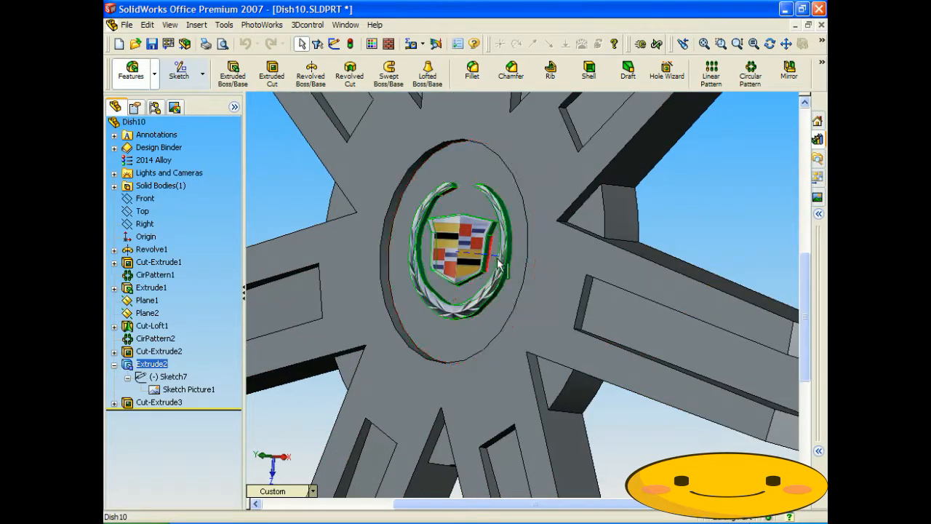
pyautogui.scroll(2, 516, 286)
pyautogui.scroll(5, 516, 286)
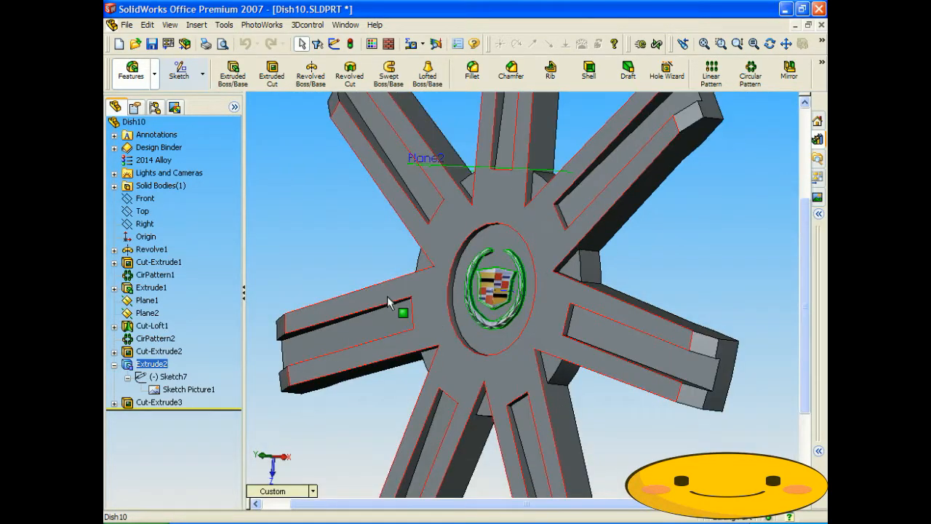
pyautogui.click(351, 229)
pyautogui.moveTo(351, 229); pyautogui.dragTo(380, 236, button='middle')
# Open Sketch7 of the emblem extrusion for editing and show it in the Top view
pyautogui.click(183, 389)
pyautogui.rightClick(177, 393)
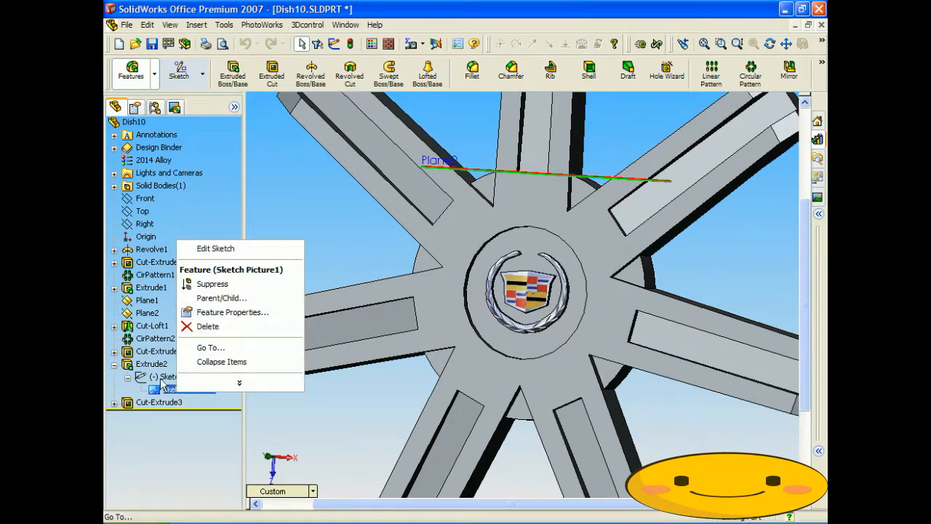
pyautogui.rightClick(166, 377)
pyautogui.click(196, 199)
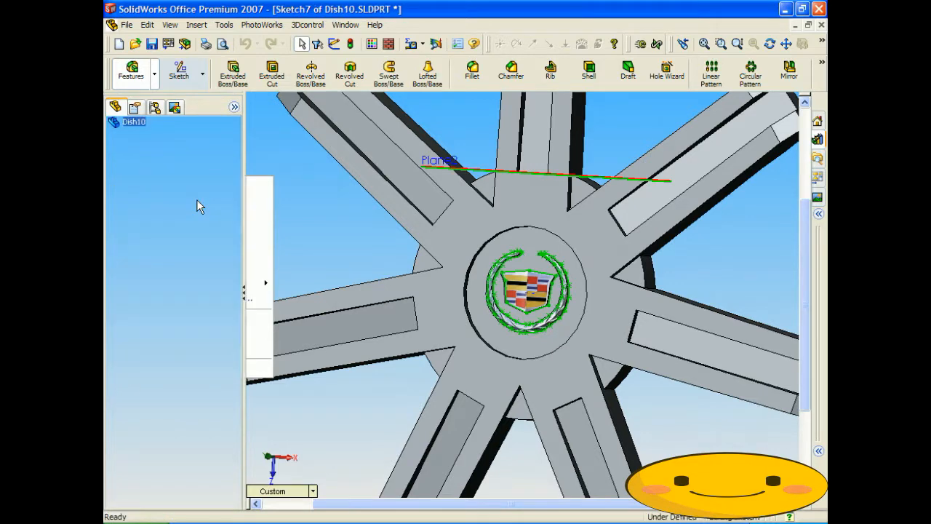
pyautogui.moveTo(345, 235); pyautogui.dragTo(357, 239, button='middle')
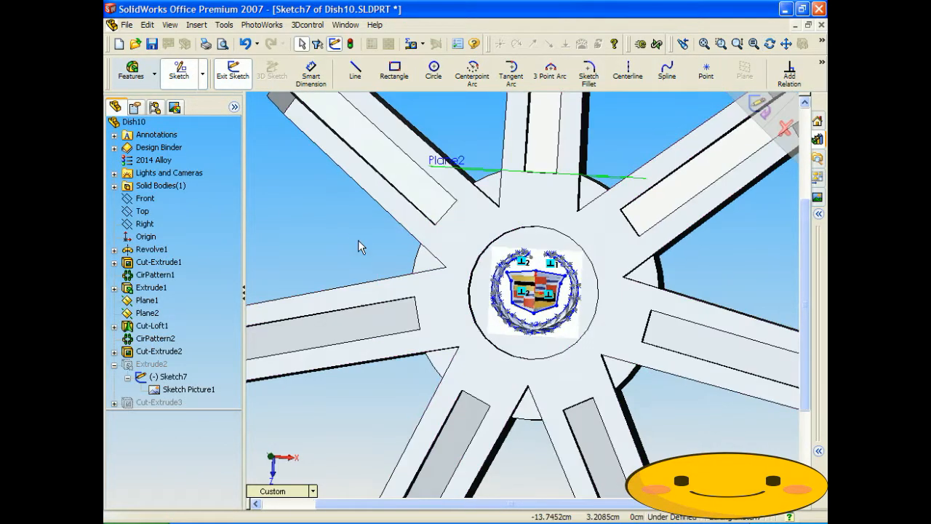
pyautogui.click(301, 491)
pyautogui.click(331, 327)
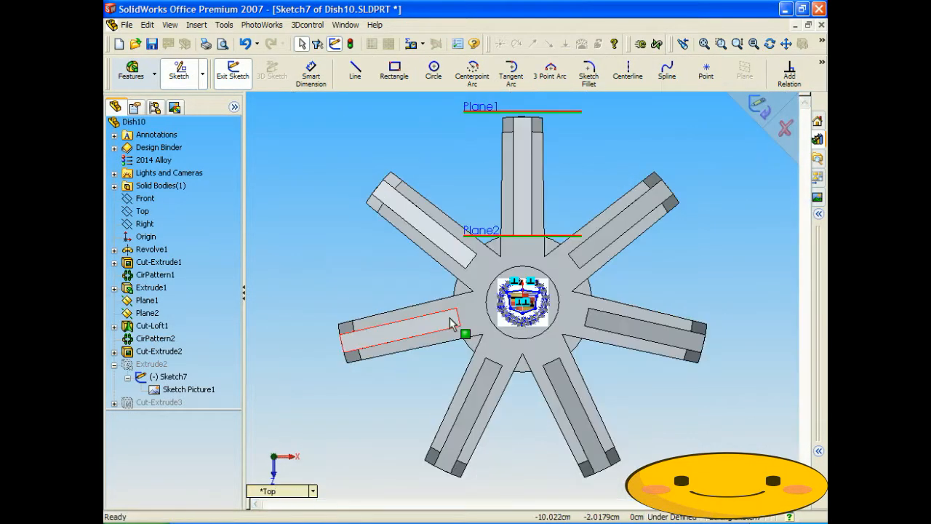
# Examine the shield and wreath outlines traced over the sketch picture, and exit the sketch
pyautogui.scroll(-3, 545, 320)
pyautogui.scroll(-5, 544, 320)
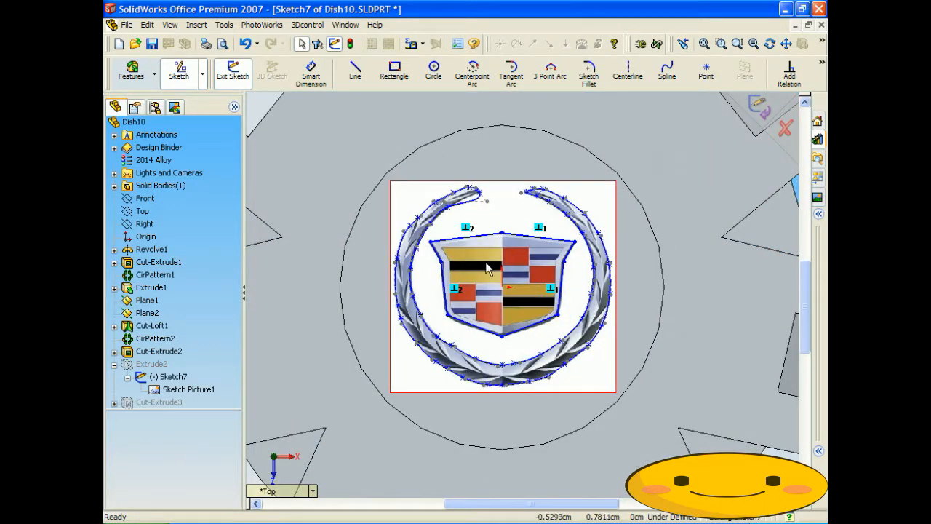
pyautogui.scroll(5, 488, 264)
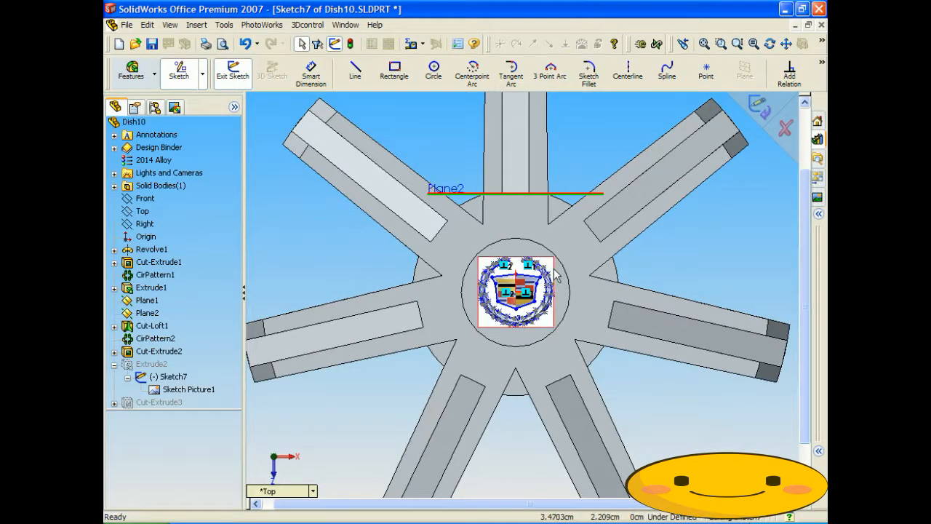
pyautogui.scroll(-5, 539, 282)
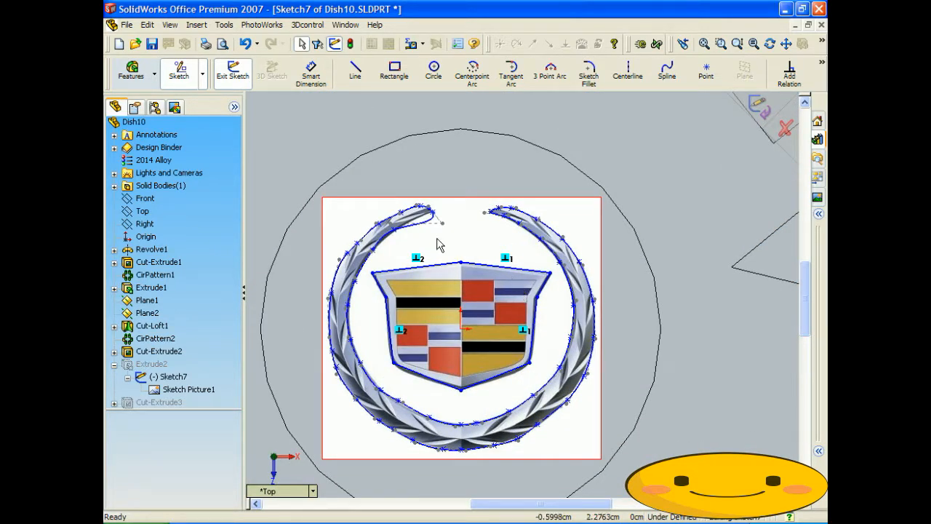
pyautogui.scroll(3, 523, 293)
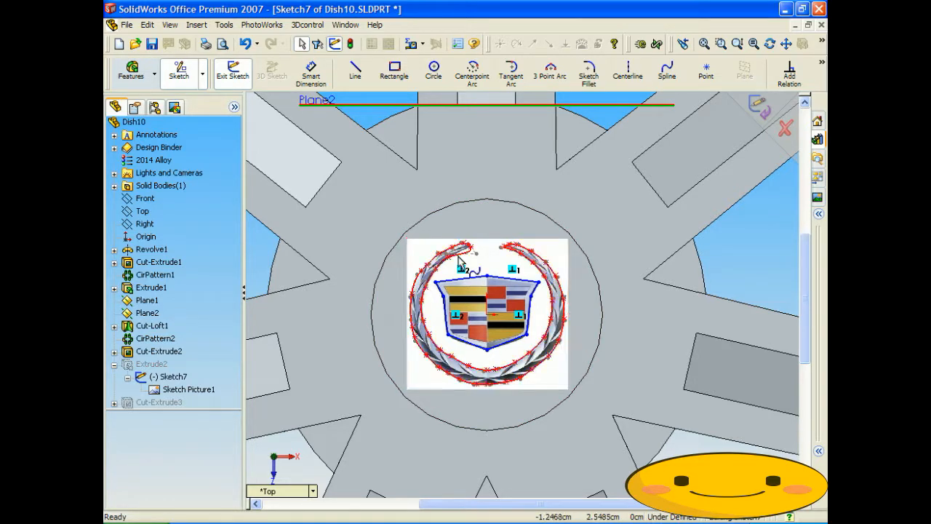
pyautogui.click(761, 109)
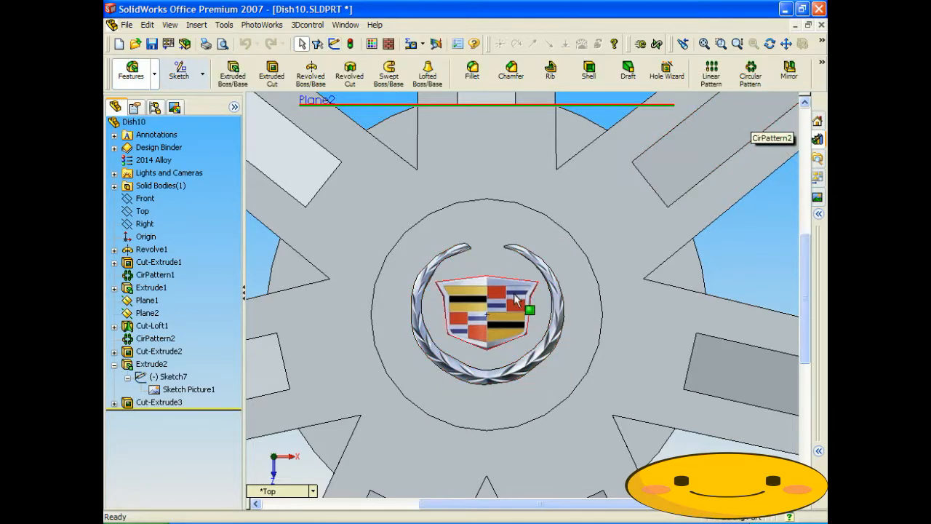
# Check which emblem faces carry the cadi <1> and cadi <2> decals and view them from several angles
pyautogui.moveTo(535, 286); pyautogui.dragTo(478, 286, button='middle')
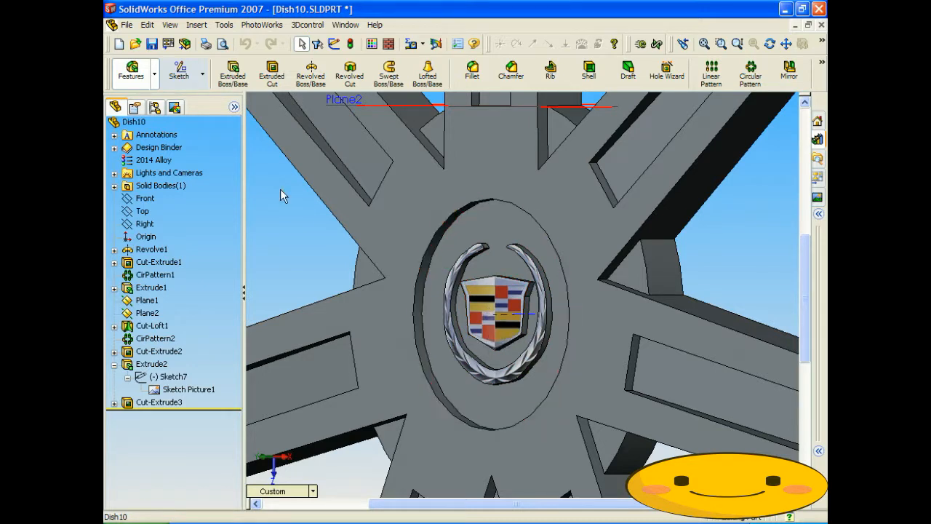
pyautogui.click(178, 107)
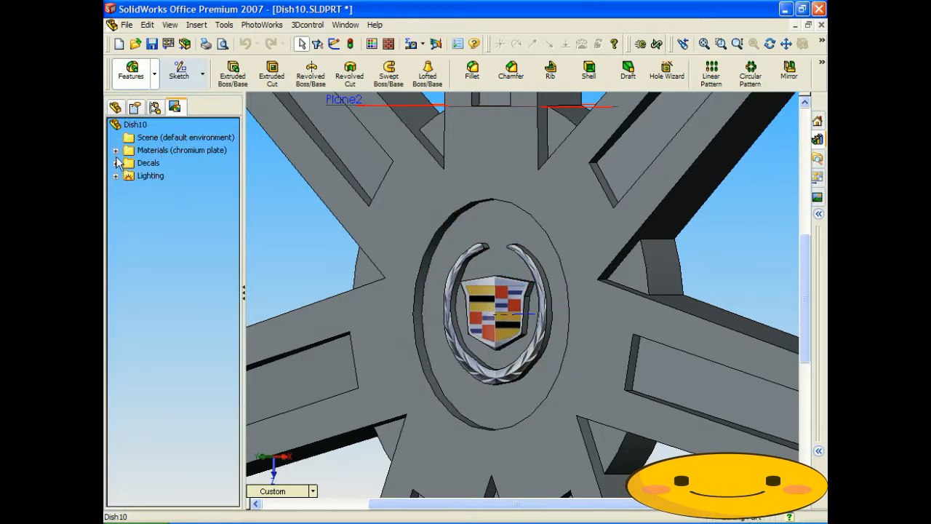
pyautogui.click(116, 163)
pyautogui.click(154, 189)
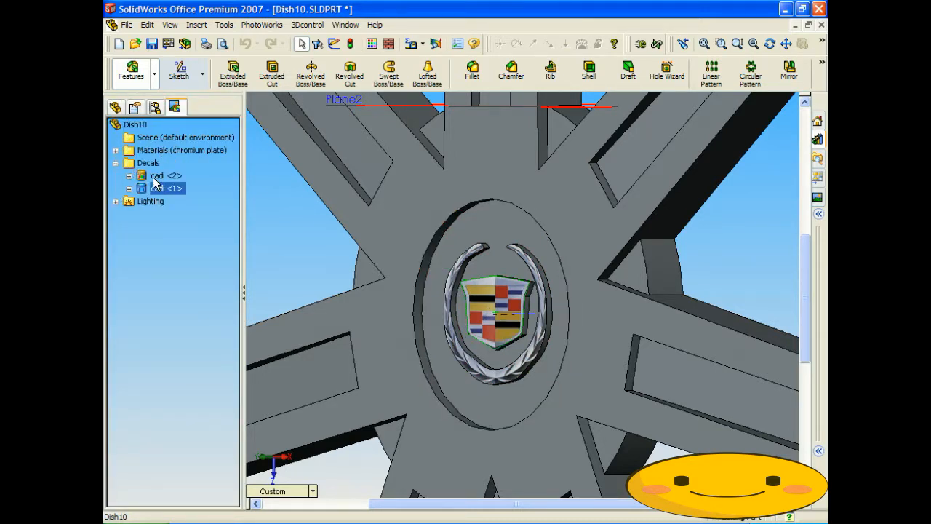
pyautogui.click(157, 176)
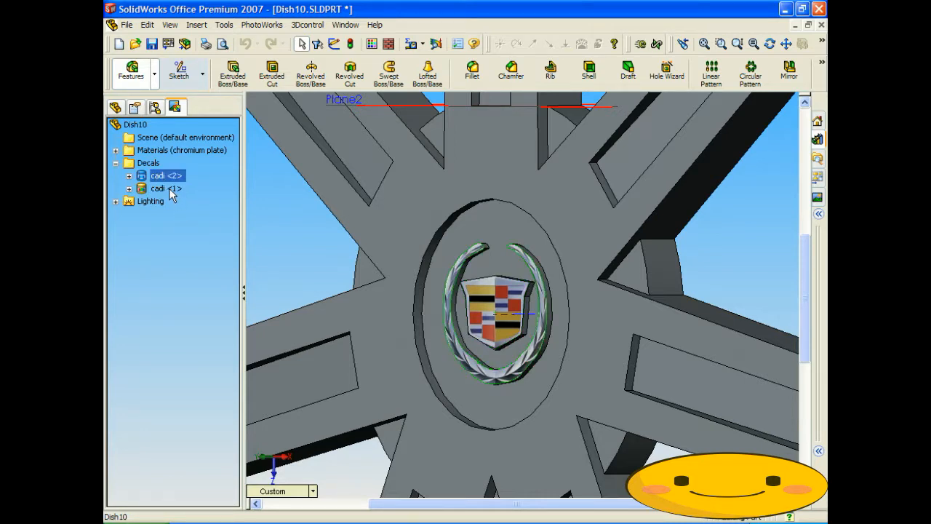
pyautogui.click(171, 190)
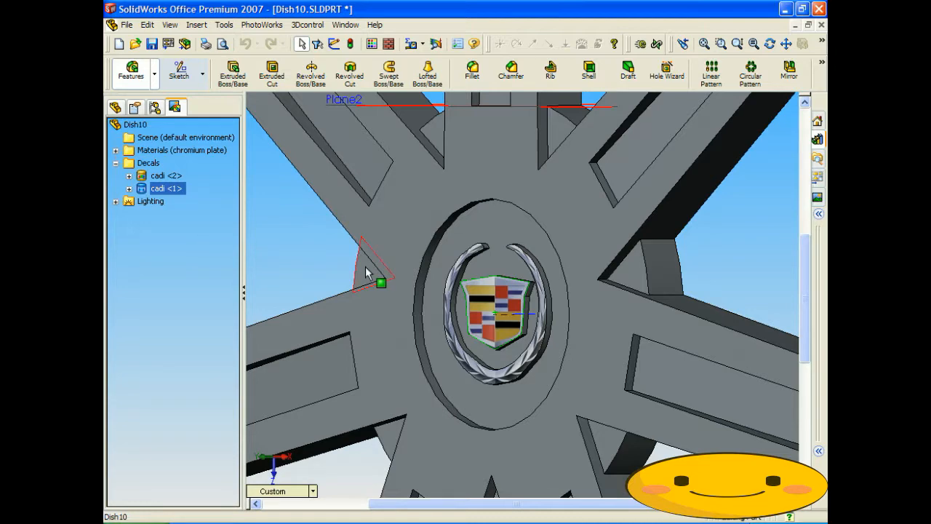
pyautogui.moveTo(309, 261); pyautogui.dragTo(333, 259, button='middle')
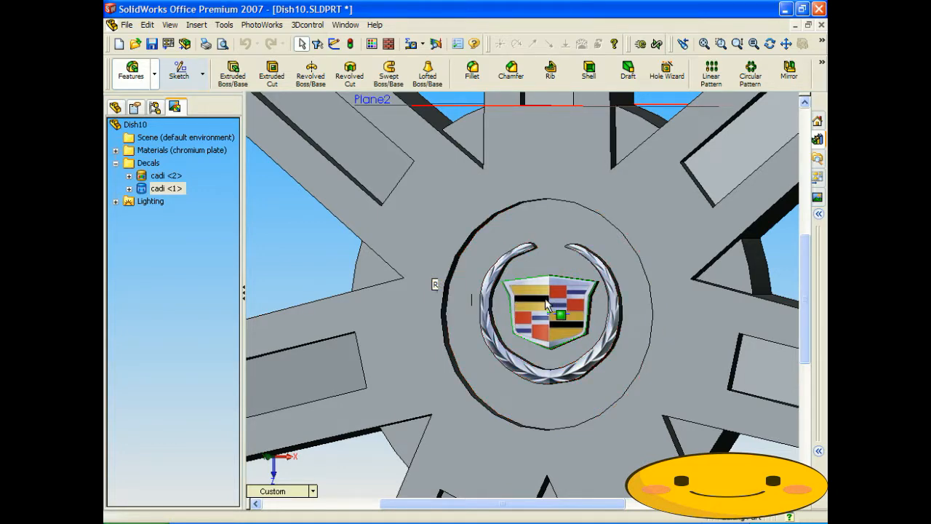
pyautogui.scroll(3, 542, 321)
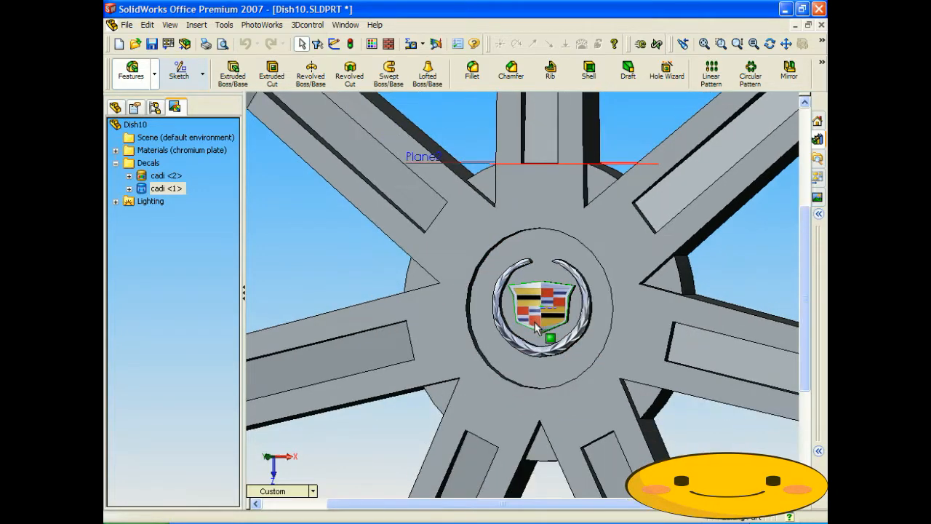
pyautogui.moveTo(537, 327); pyautogui.dragTo(508, 325, button='middle')
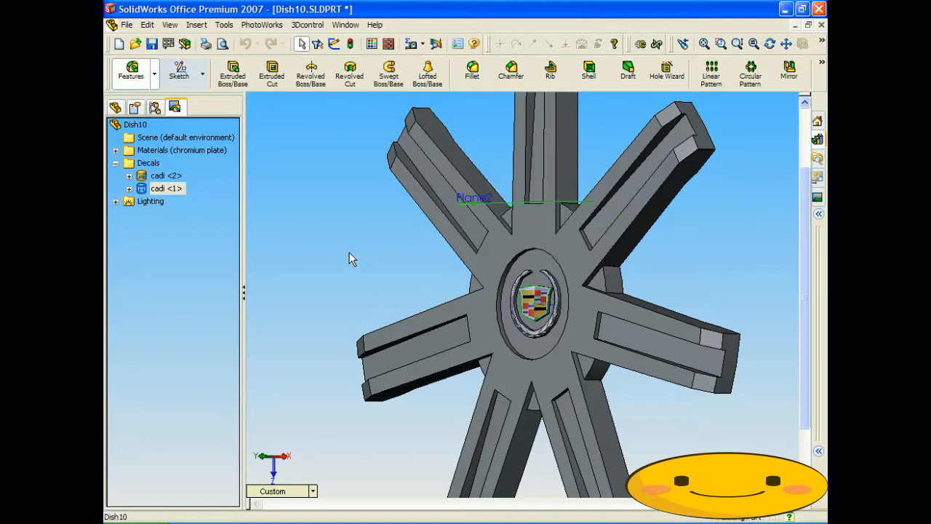
# Return to the Rim6 assembly, rebuild it with the changed part, and view the hub emblem
pyautogui.hotkey('ctrl', 'Tab')
pyautogui.click(255, 98)
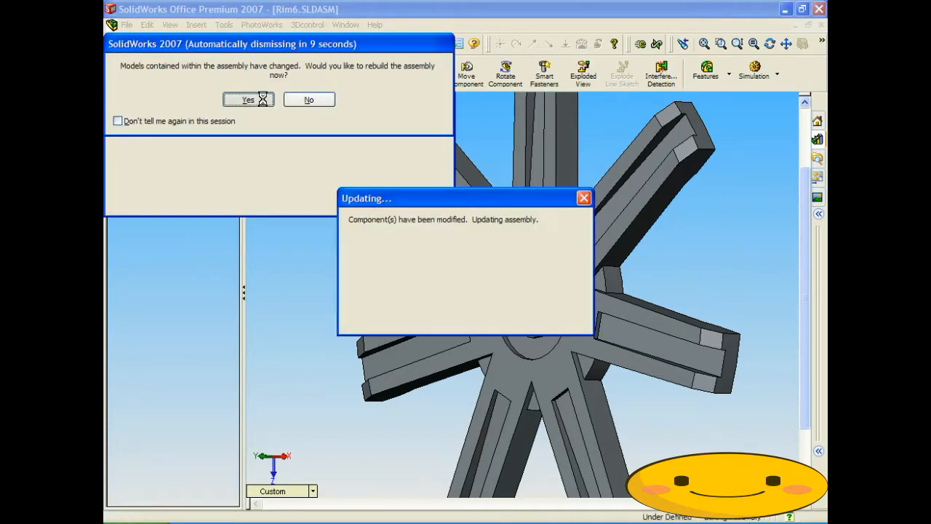
pyautogui.scroll(1, 486, 312)
pyautogui.scroll(-5, 591, 298)
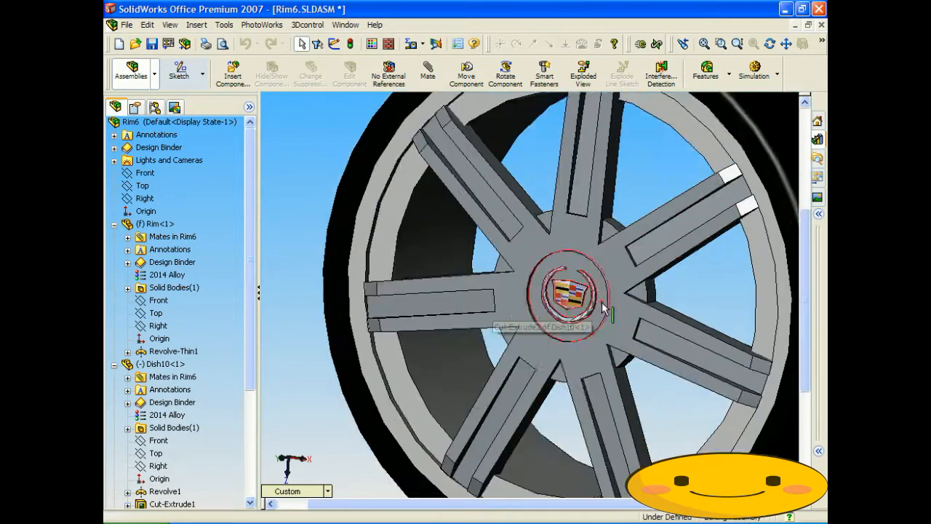
# Take a last look at the Rim6 wheel, and examine the FerrariRims2 assembly's car picture panel with its two Rim5 wheels
pyautogui.moveTo(592, 300); pyautogui.dragTo(509, 284, button='middle')
pyautogui.scroll(5, 590, 298)
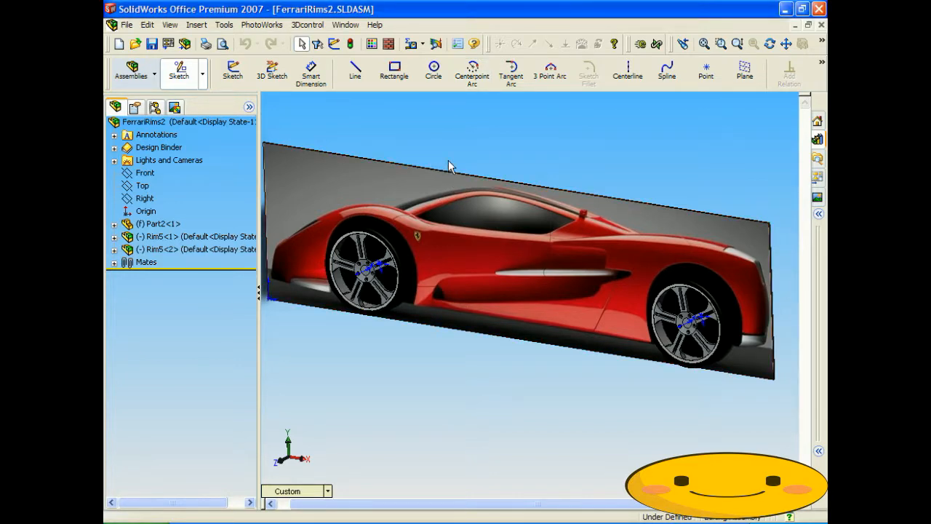
pyautogui.moveTo(466, 204); pyautogui.dragTo(507, 187, button='middle')
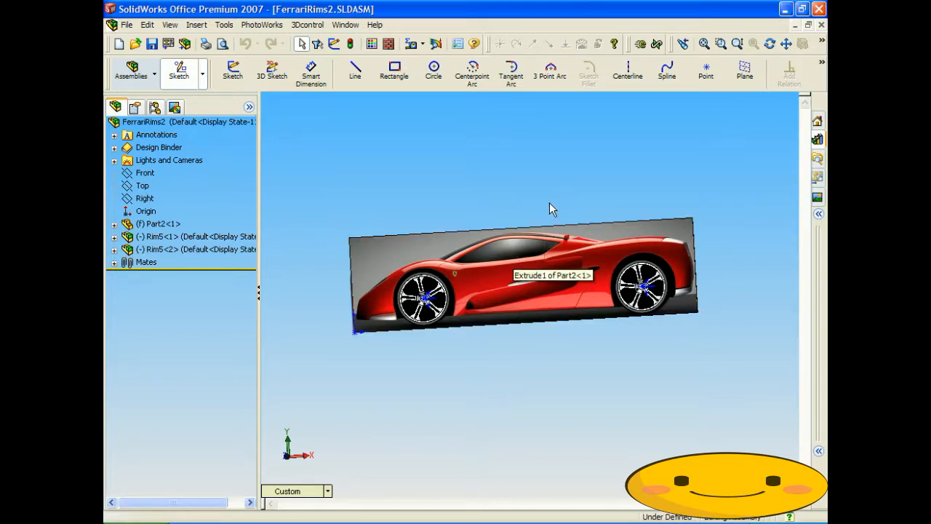
pyautogui.scroll(-5, 516, 233)
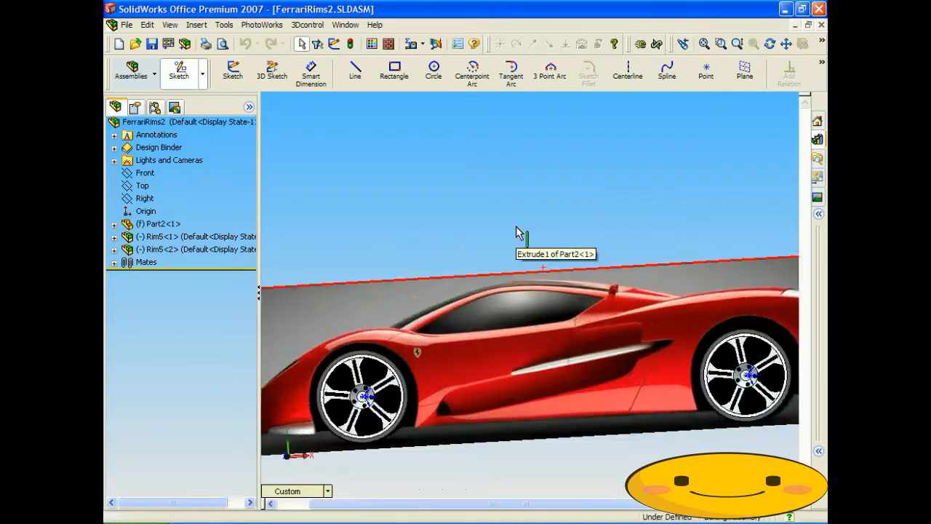
pyautogui.scroll(3, 528, 312)
pyautogui.moveTo(529, 313)
pyautogui.mouseDown(button='middle')
pyautogui.moveTo(494, 343)
pyautogui.moveTo(537, 297)
pyautogui.moveTo(547, 314)
pyautogui.mouseUp(button='middle')
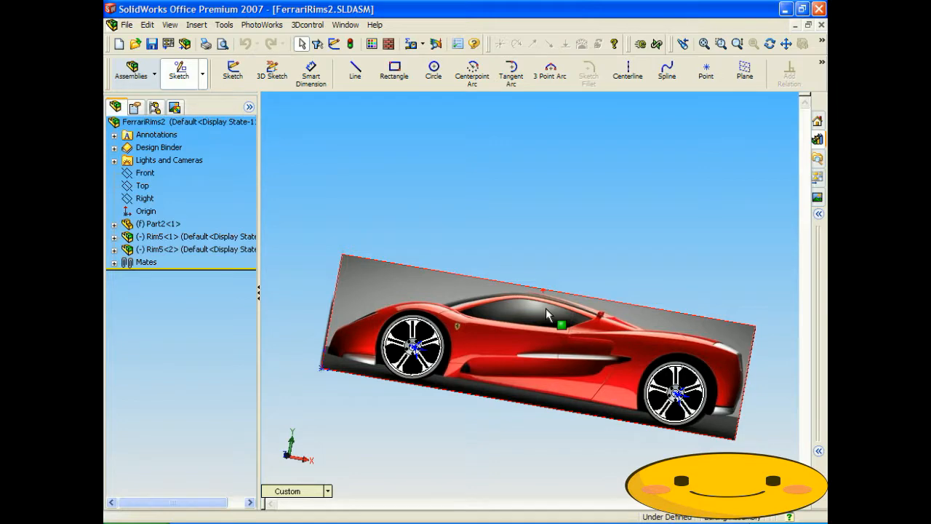
pyautogui.moveTo(498, 217); pyautogui.dragTo(459, 270, button='middle')
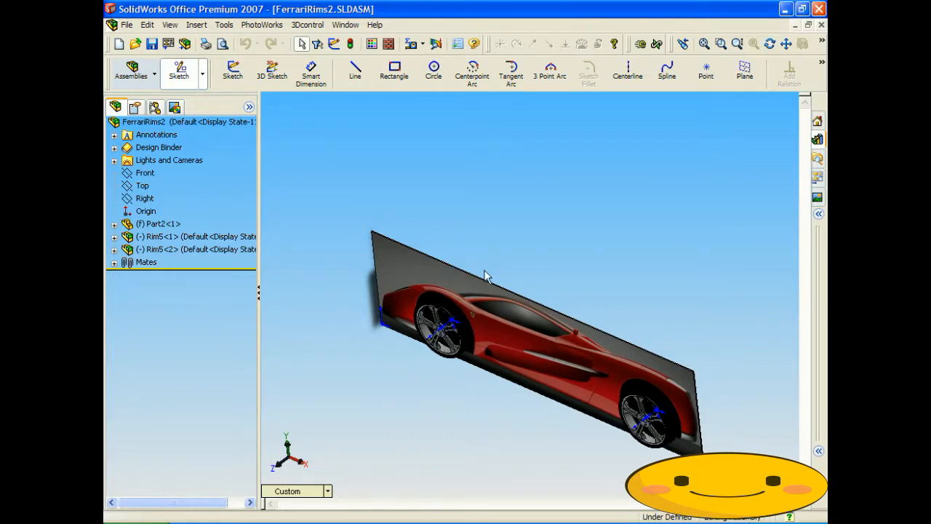
pyautogui.scroll(-5, 473, 368)
pyautogui.scroll(5, 467, 361)
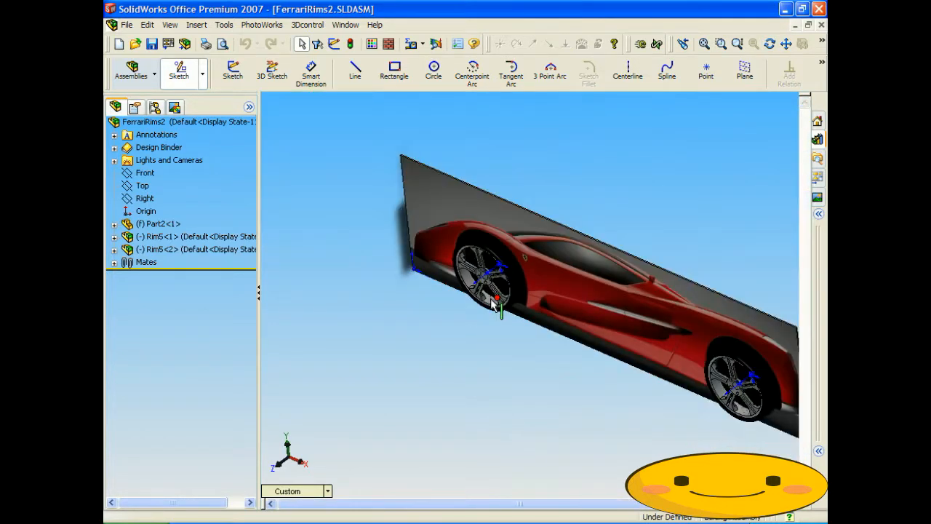
pyautogui.moveTo(499, 312); pyautogui.dragTo(589, 313, button='middle')
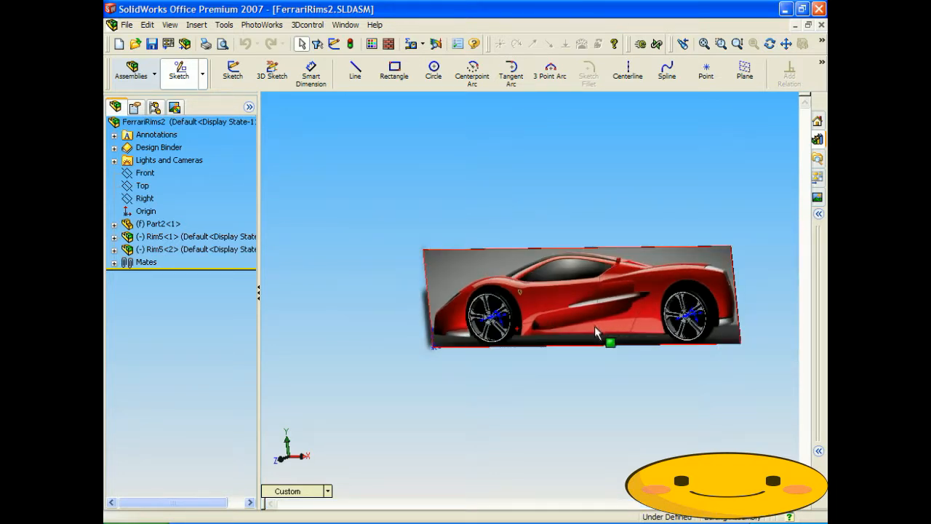
pyautogui.moveTo(609, 317); pyautogui.dragTo(637, 383, button='middle')
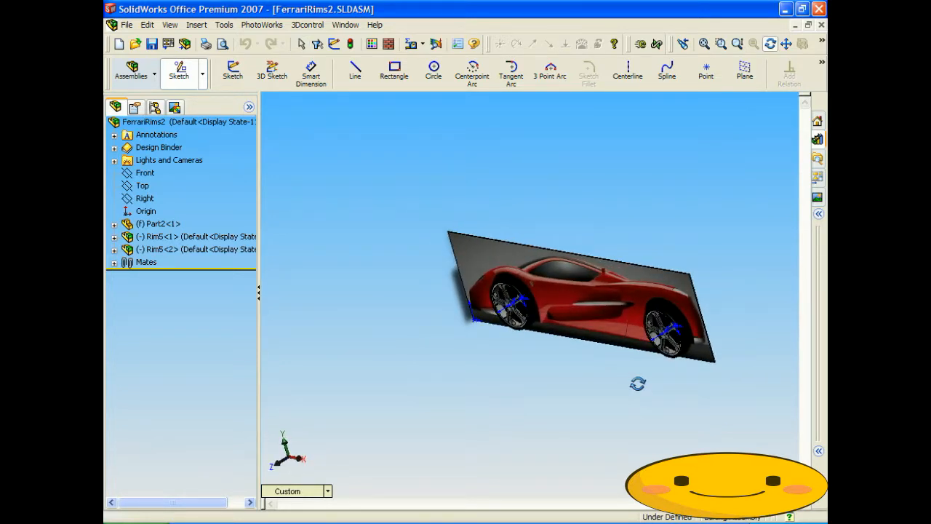
# Examine the car panel's thickness and how the Rim5 wheels sit in the pictured wheel arches, edge-on and close up
pyautogui.scroll(-3, 604, 334)
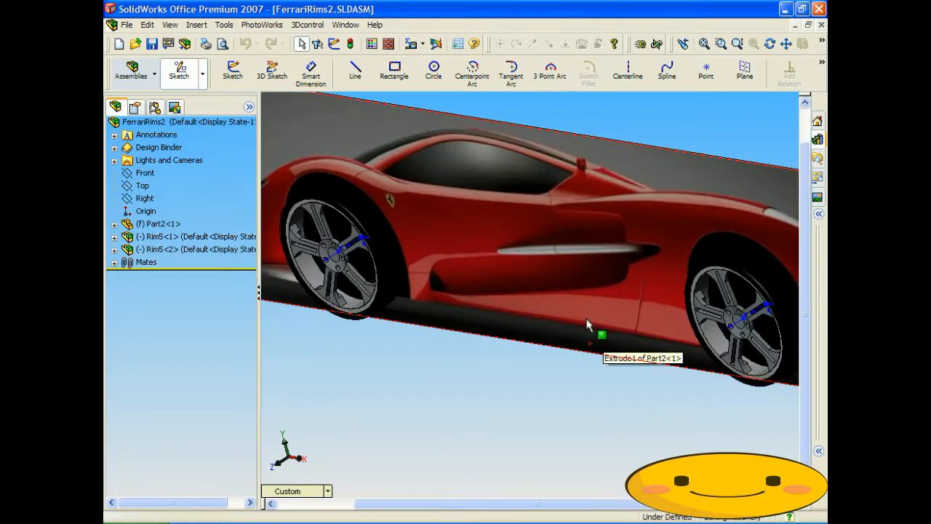
pyautogui.scroll(2, 568, 283)
pyautogui.moveTo(566, 278); pyautogui.dragTo(539, 259, button='middle')
pyautogui.scroll(-5, 538, 256)
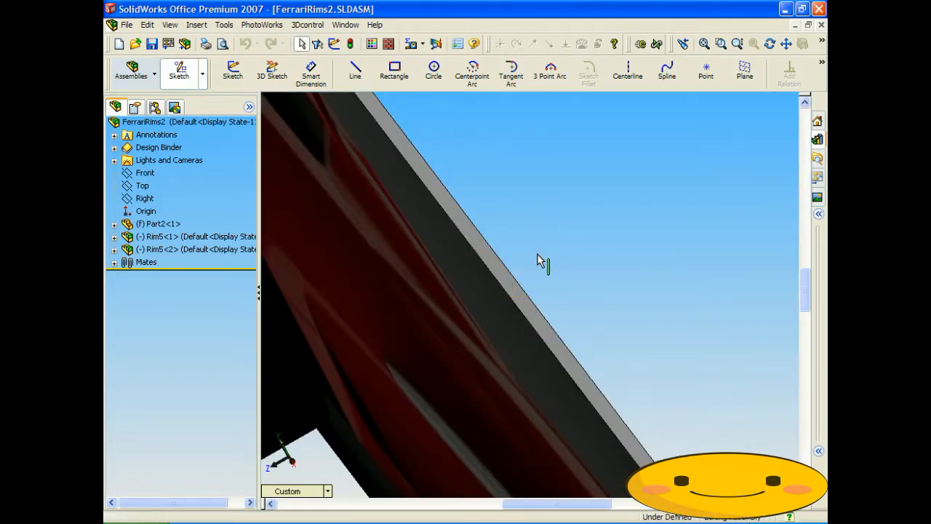
pyautogui.scroll(5, 502, 275)
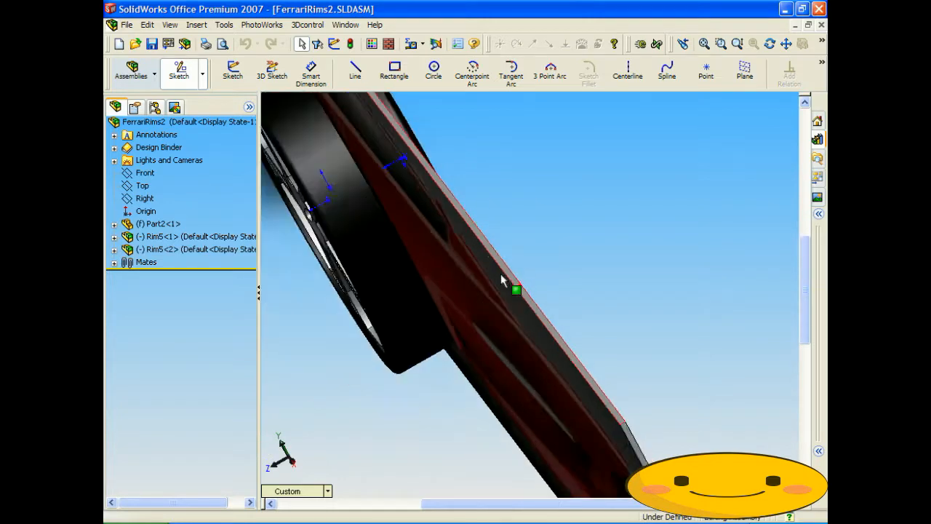
pyautogui.moveTo(505, 272); pyautogui.dragTo(549, 230, button='middle')
pyautogui.scroll(2, 549, 231)
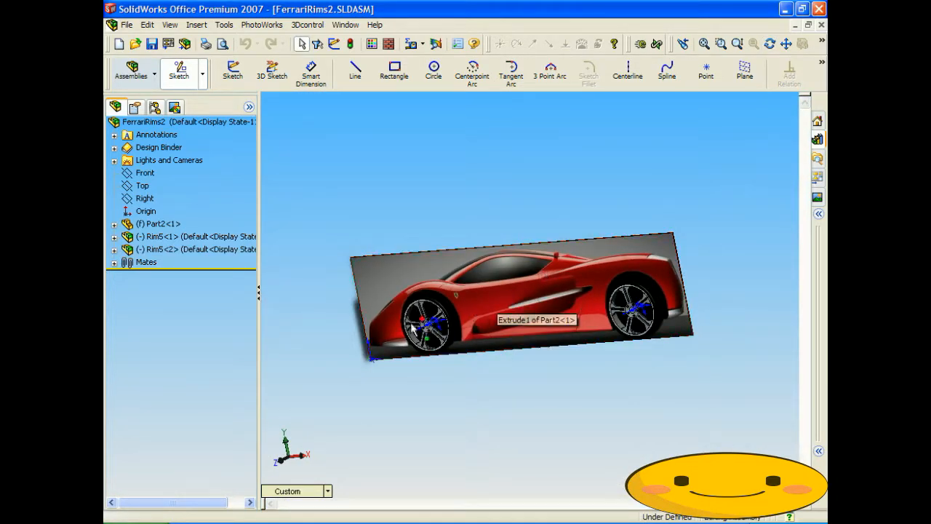
pyautogui.scroll(-5, 407, 331)
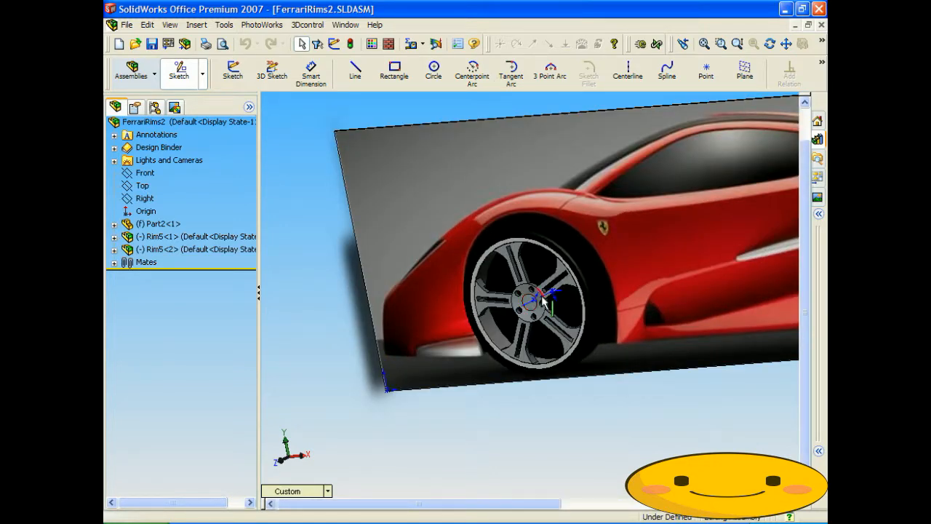
pyautogui.scroll(4, 632, 259)
# Study the whole car panel with its mounted wheels from several angles, and open the PhotoWorks commands
pyautogui.moveTo(634, 267); pyautogui.dragTo(556, 185, button='middle')
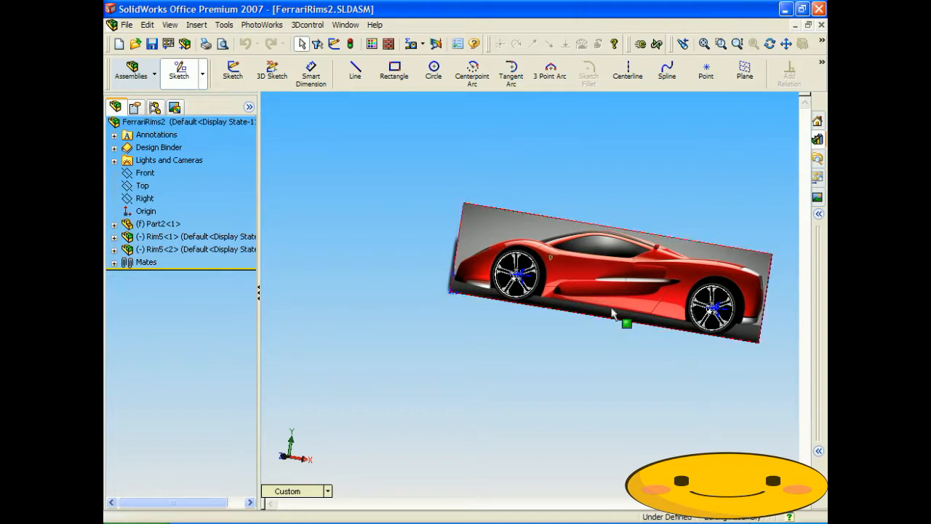
pyautogui.moveTo(616, 308); pyautogui.dragTo(592, 316, button='middle')
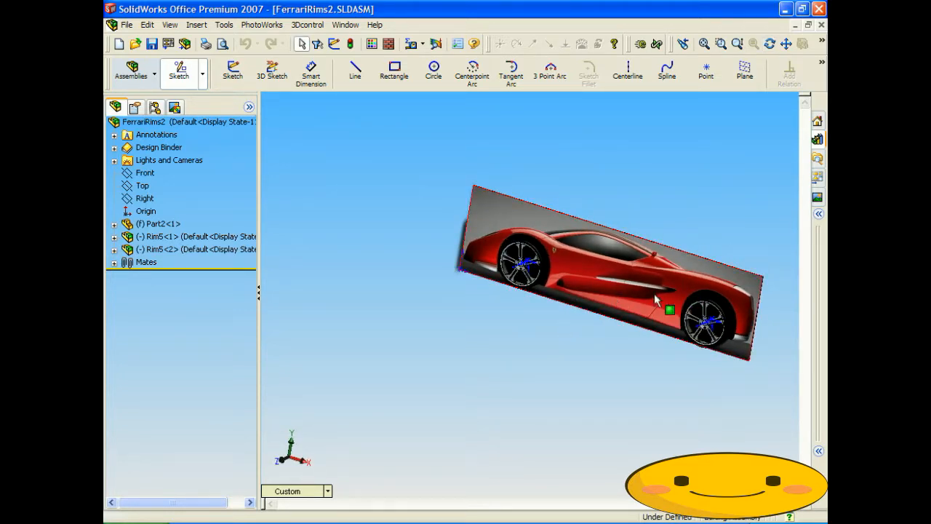
pyautogui.scroll(-3, 772, 309)
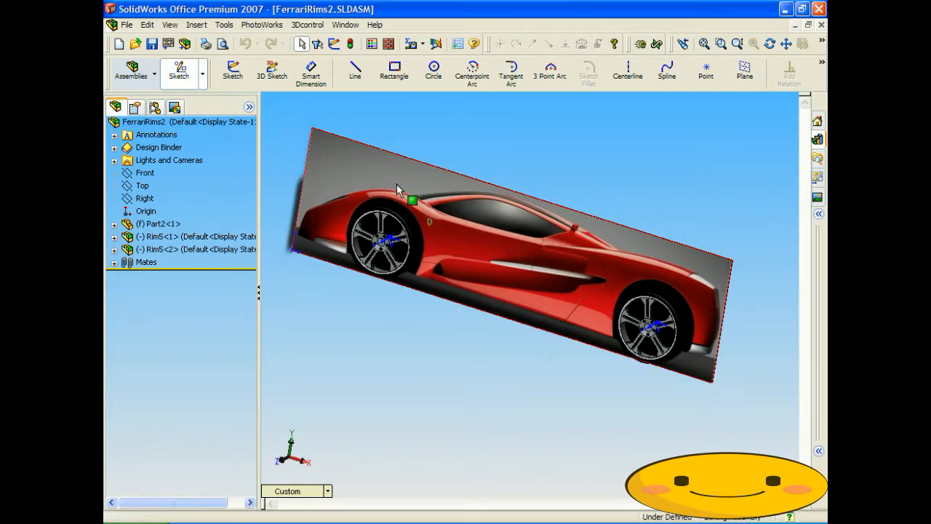
pyautogui.scroll(1, 445, 291)
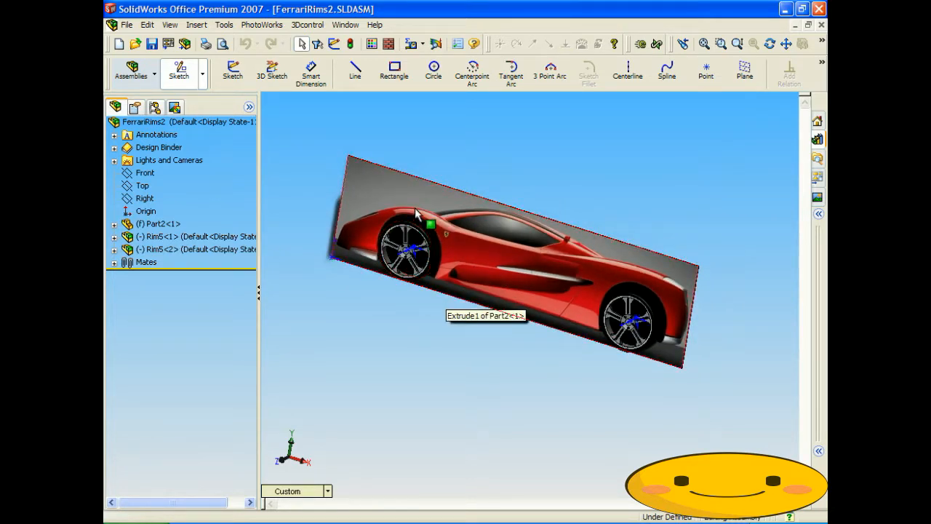
pyautogui.scroll(-1, 478, 243)
pyautogui.moveTo(566, 255); pyautogui.dragTo(532, 243, button='middle')
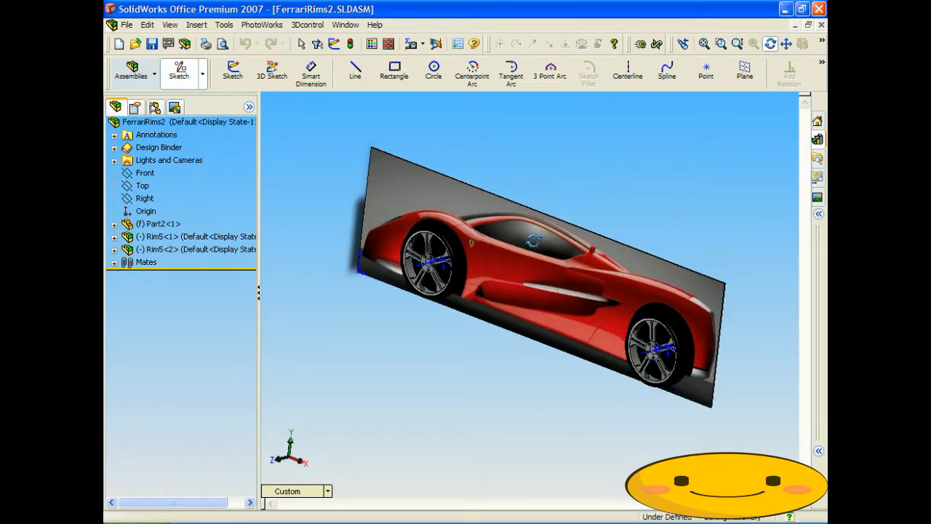
pyautogui.scroll(-1, 570, 250)
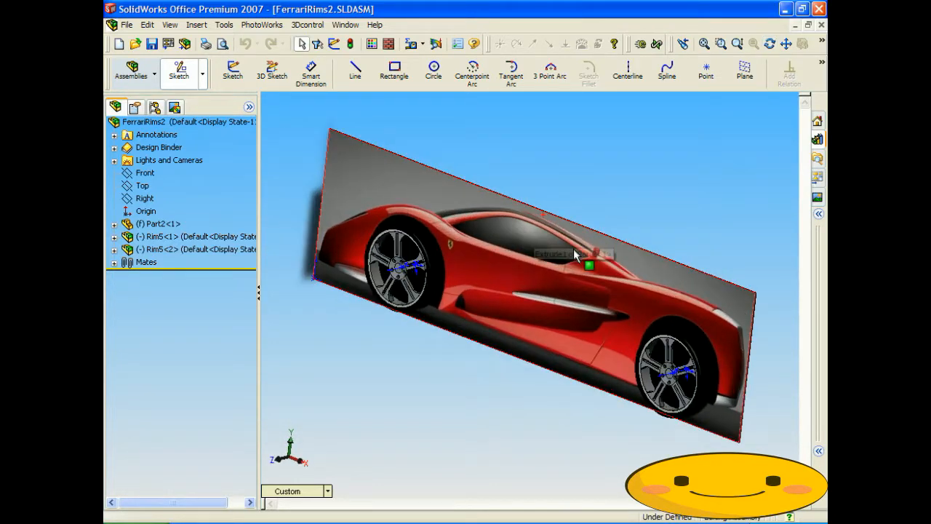
pyautogui.click(262, 24)
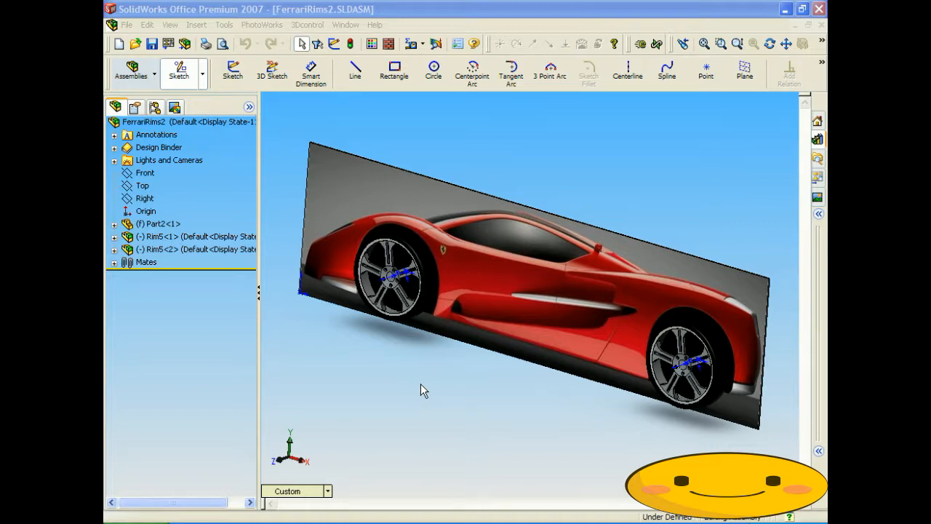
pyautogui.moveTo(406, 376); pyautogui.dragTo(425, 379, button='middle')
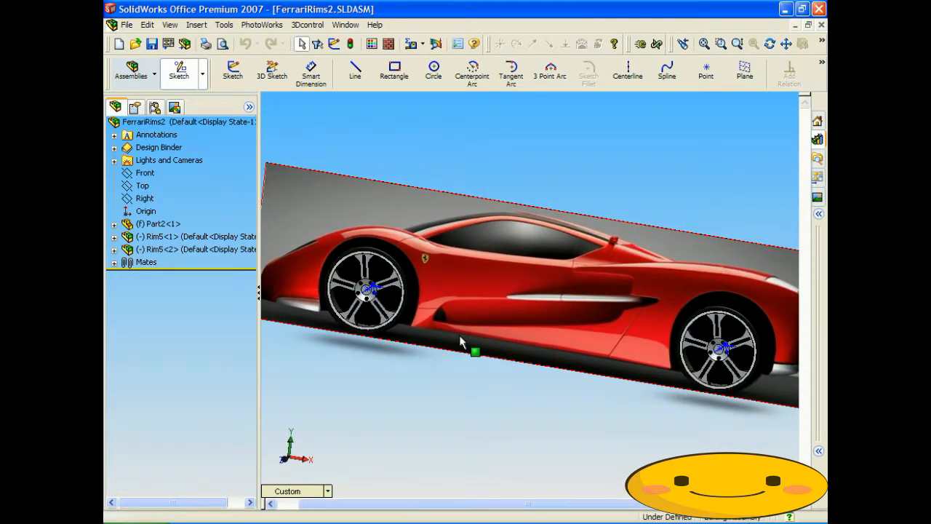
pyautogui.moveTo(459, 335); pyautogui.dragTo(518, 308, button='middle')
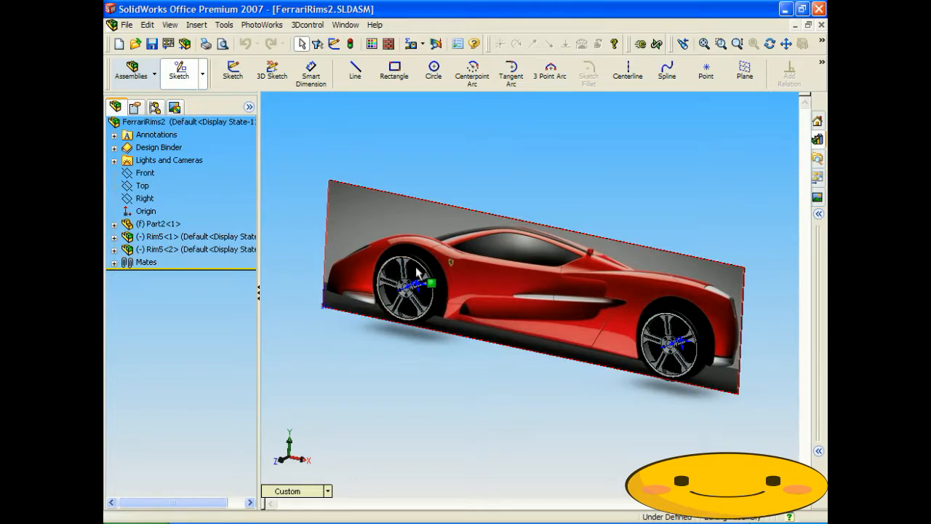
pyautogui.moveTo(546, 361); pyautogui.dragTo(529, 354, button='middle')
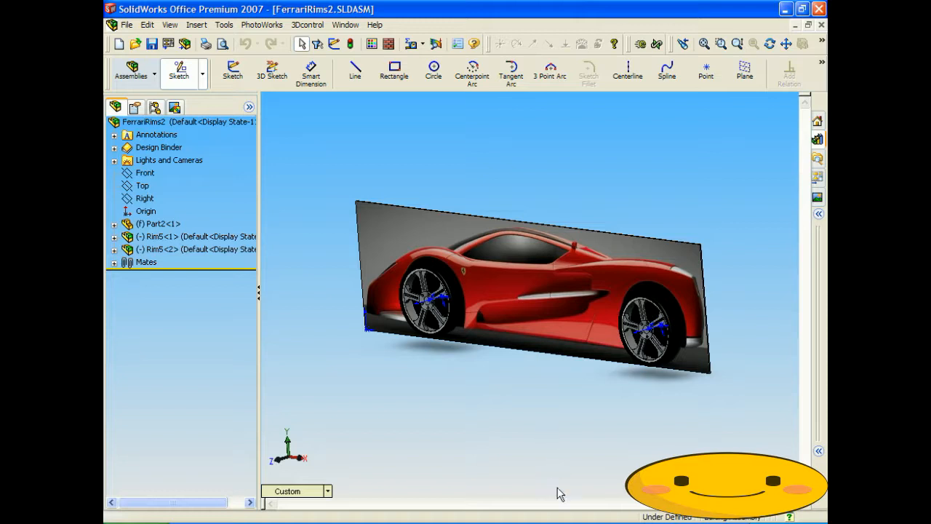
# Switch to Firefox, browse the cadillac escalade image results, and open the 640 x 403 side view of the black 2007 Escalade full size
pyautogui.click(557, 522)
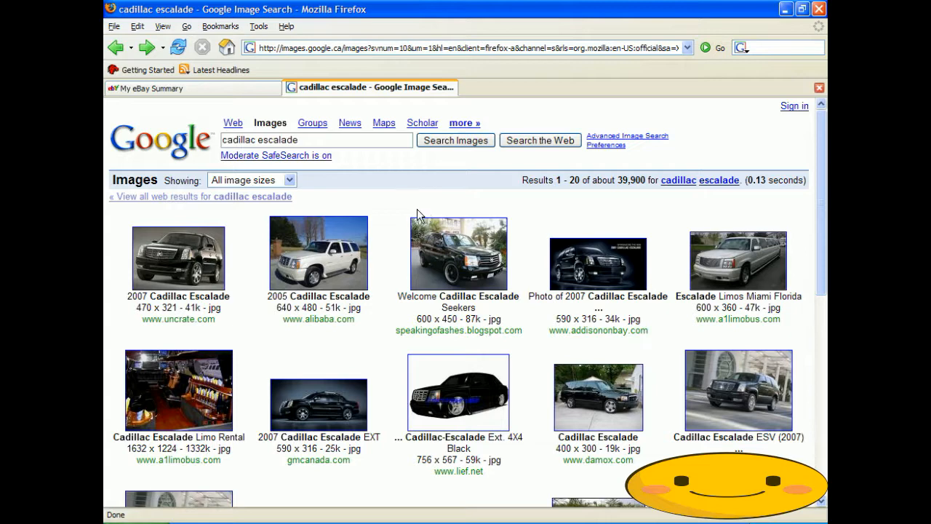
pyautogui.scroll(-2, 419, 216)
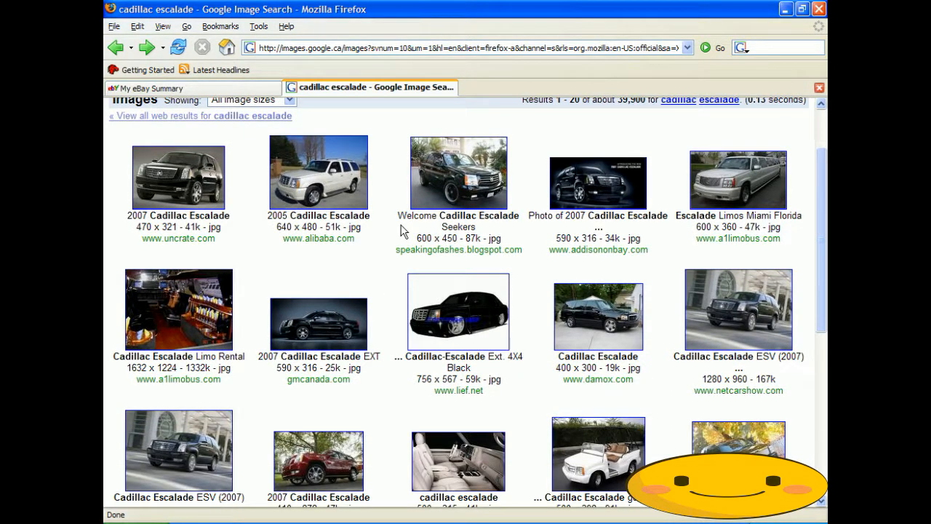
pyautogui.scroll(-1, 403, 232)
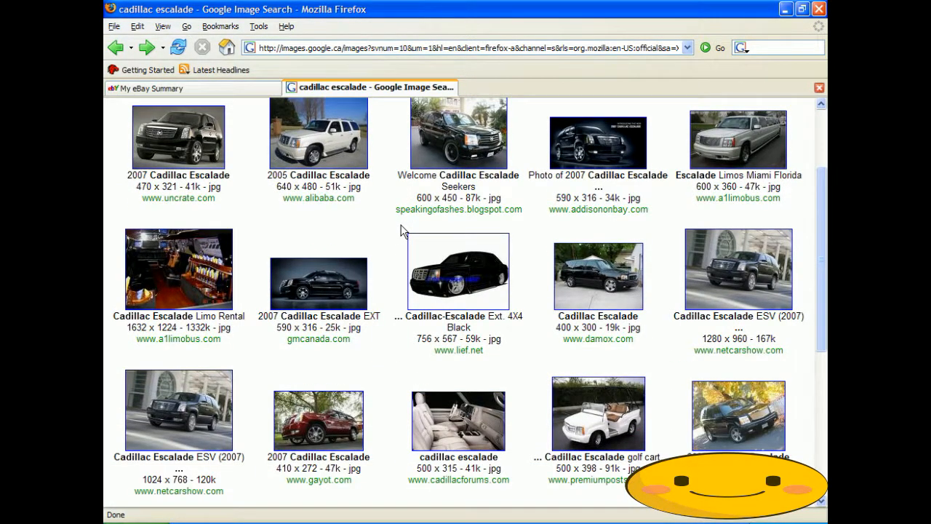
pyautogui.scroll(-4, 404, 231)
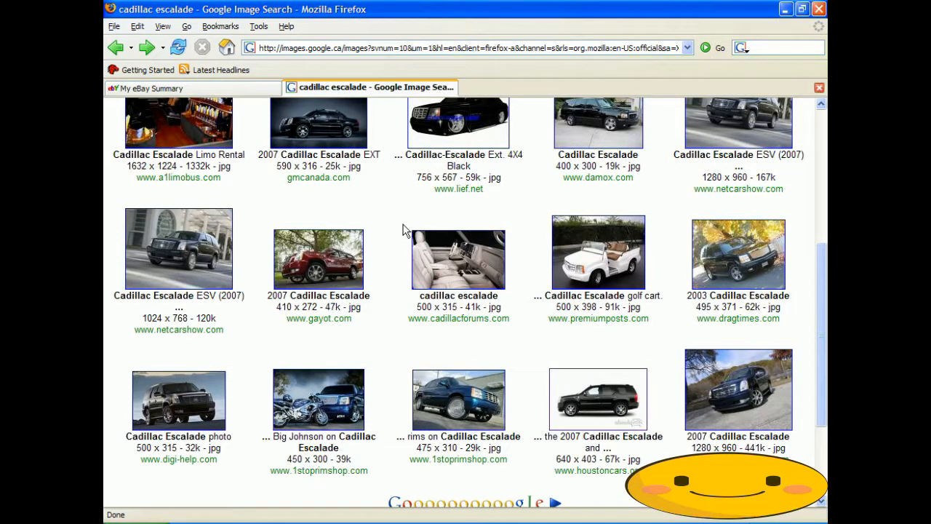
pyautogui.click(610, 420)
pyautogui.click(283, 138)
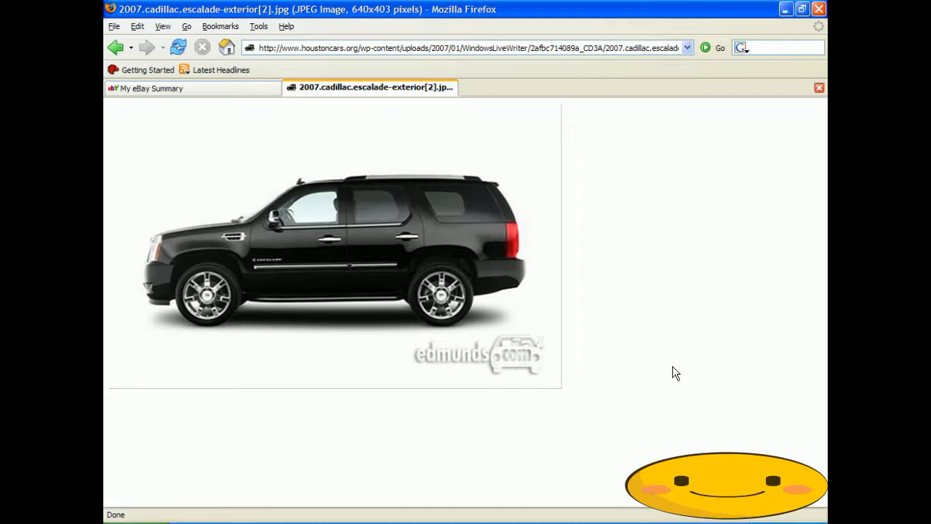
# Copy the full-size Escalade picture and start Paint
pyautogui.rightClick(331, 251)
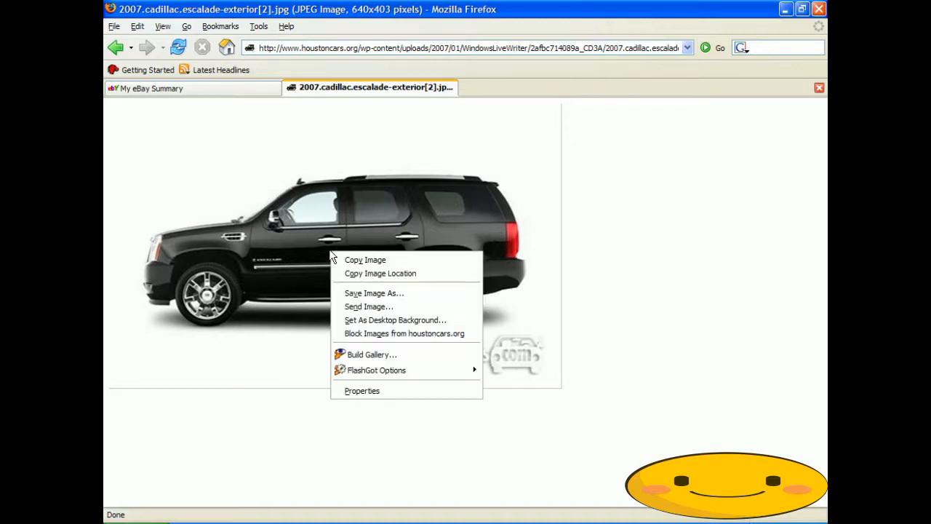
pyautogui.click(356, 261)
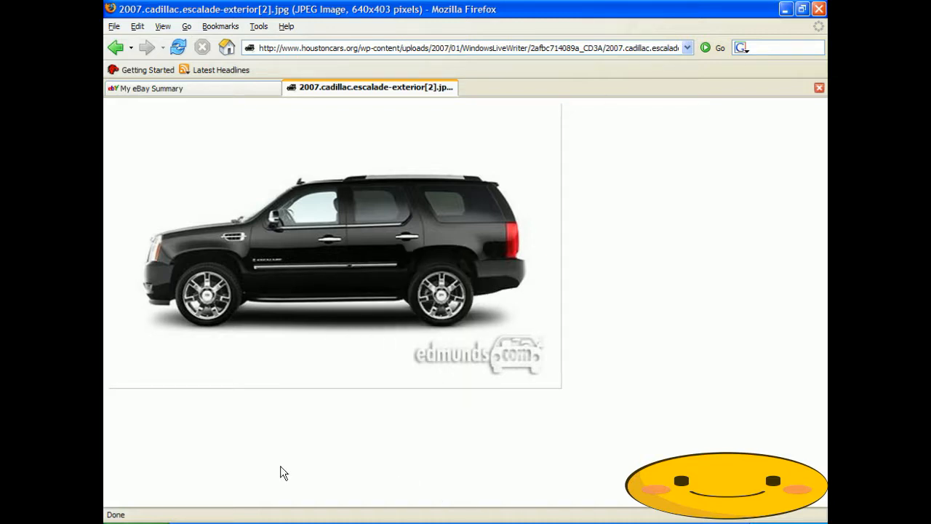
pyautogui.click(146, 518)
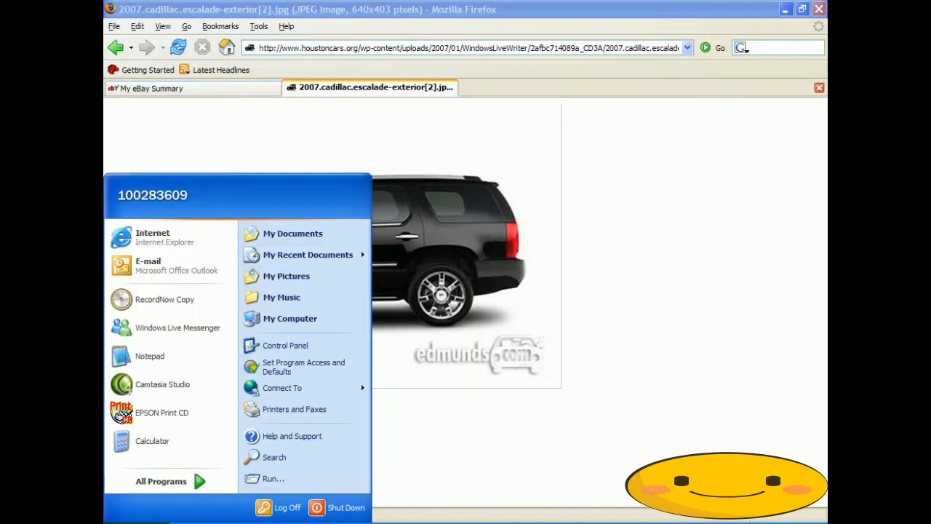
pyautogui.click(167, 480)
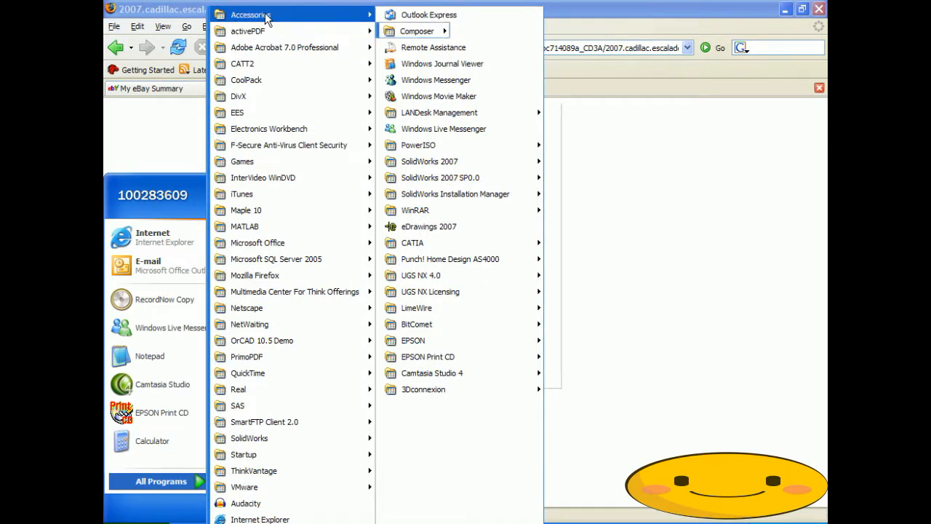
pyautogui.moveTo(277, 15)
pyautogui.click(410, 145)
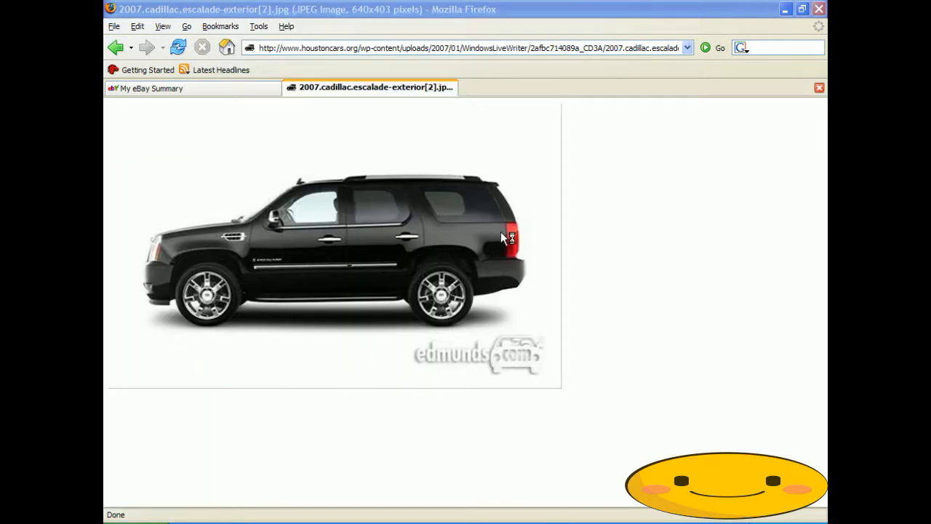
# Paste the copied Escalade picture into the blank Paint image with the Select tool active
pyautogui.click(131, 51)
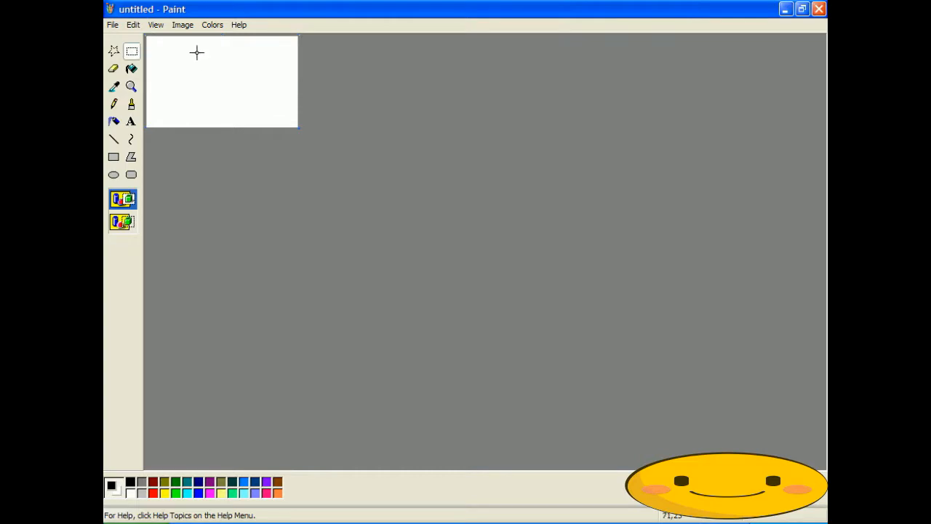
pyautogui.rightClick(197, 53)
pyautogui.click(219, 84)
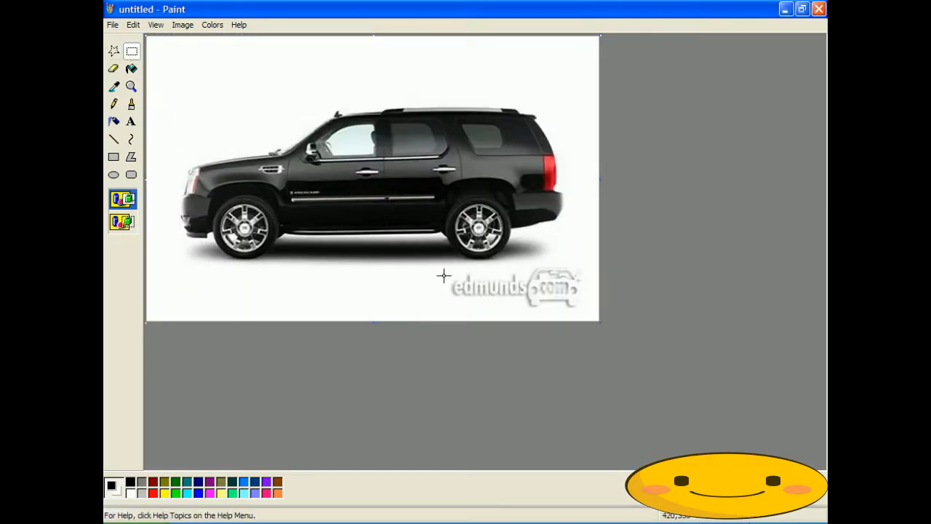
# Erase the edmunds.com watermark from the Escalade picture and blacken both wheels with the largest Airbrush
pyautogui.moveTo(442, 267); pyautogui.dragTo(607, 316)
pyautogui.press('Delete')
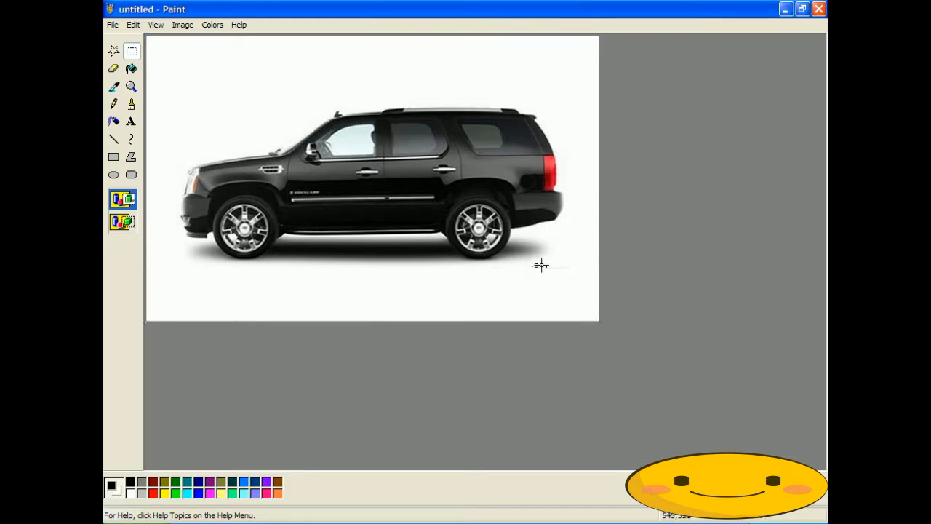
pyautogui.click(114, 122)
pyautogui.click(124, 223)
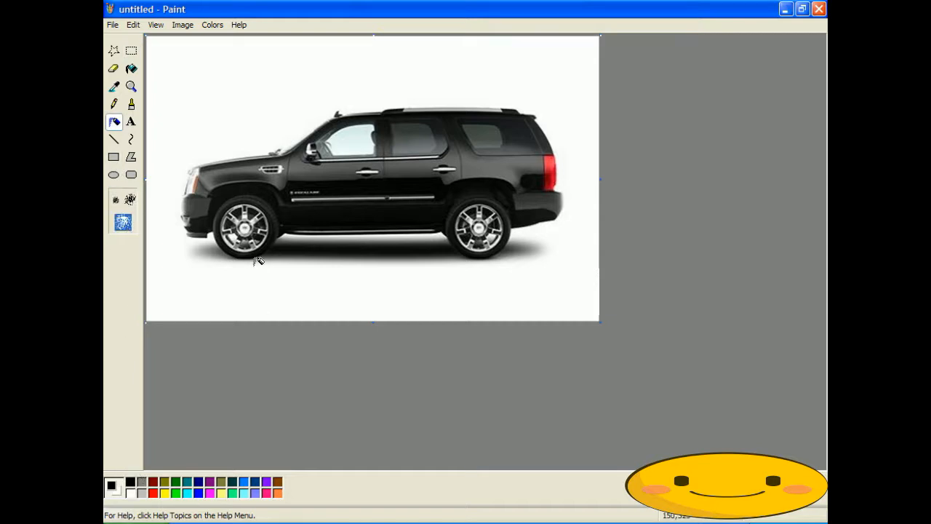
pyautogui.moveTo(242, 218)
pyautogui.mouseDown()
pyautogui.moveTo(246, 230)
pyautogui.moveTo(240, 209)
pyautogui.moveTo(248, 205)
pyautogui.moveTo(229, 218)
pyautogui.moveTo(244, 197)
pyautogui.moveTo(227, 210)
pyautogui.moveTo(231, 237)
pyautogui.moveTo(233, 217)
pyautogui.moveTo(245, 219)
pyautogui.moveTo(255, 203)
pyautogui.moveTo(266, 228)
pyautogui.moveTo(251, 240)
pyautogui.moveTo(238, 230)
pyautogui.moveTo(245, 243)
pyautogui.moveTo(262, 232)
pyautogui.moveTo(243, 207)
pyautogui.moveTo(252, 237)
pyautogui.moveTo(257, 220)
pyautogui.mouseUp()
pyautogui.moveTo(498, 204)
pyautogui.mouseDown()
pyautogui.moveTo(467, 207)
pyautogui.moveTo(454, 235)
pyautogui.moveTo(470, 240)
pyautogui.moveTo(473, 208)
pyautogui.moveTo(486, 236)
pyautogui.moveTo(477, 240)
pyautogui.moveTo(502, 231)
pyautogui.moveTo(491, 208)
pyautogui.moveTo(476, 204)
pyautogui.moveTo(481, 222)
pyautogui.moveTo(486, 209)
pyautogui.moveTo(466, 207)
pyautogui.moveTo(463, 226)
pyautogui.moveTo(488, 245)
pyautogui.moveTo(460, 229)
pyautogui.moveTo(455, 215)
pyautogui.moveTo(477, 196)
pyautogui.moveTo(502, 223)
pyautogui.moveTo(495, 239)
pyautogui.moveTo(500, 230)
pyautogui.moveTo(484, 205)
pyautogui.moveTo(479, 225)
pyautogui.mouseUp()
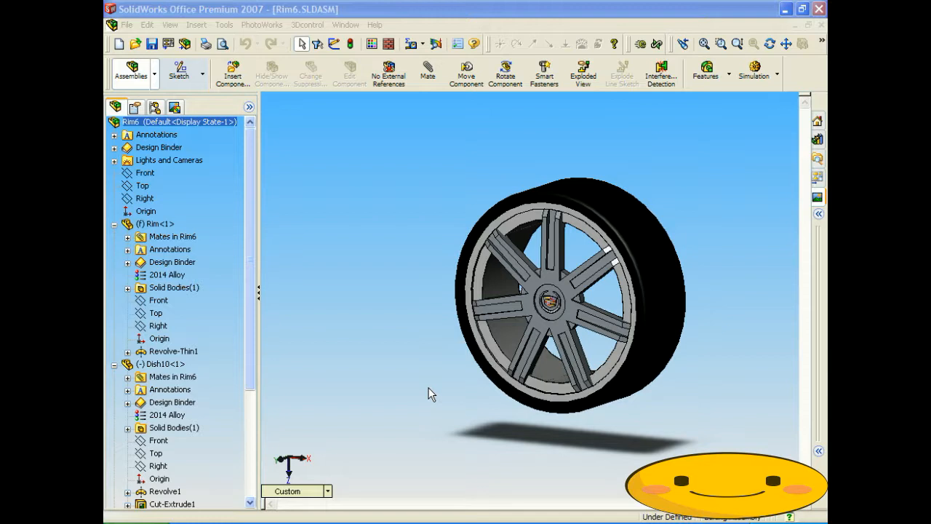
# Switch to SolidWorks and create a new part document
pyautogui.click(399, 182)
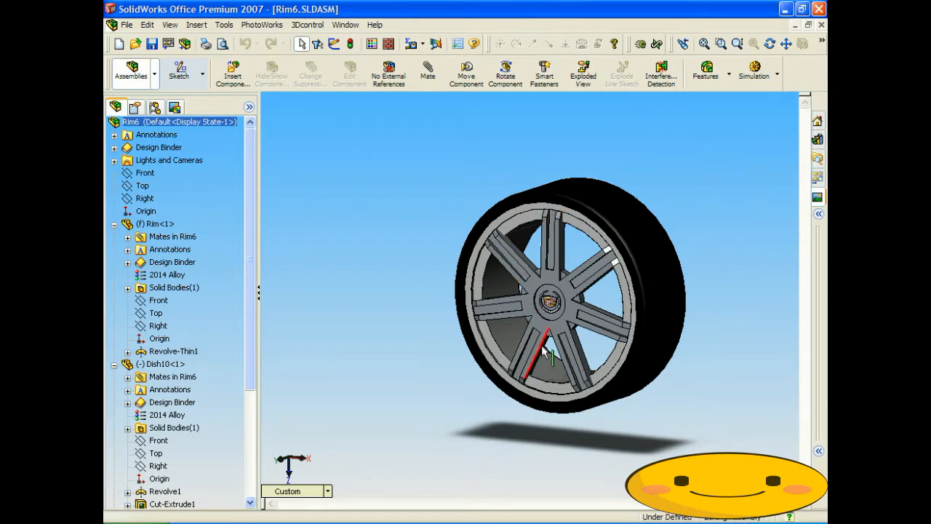
pyautogui.click(580, 522)
pyautogui.click(128, 26)
pyautogui.click(139, 42)
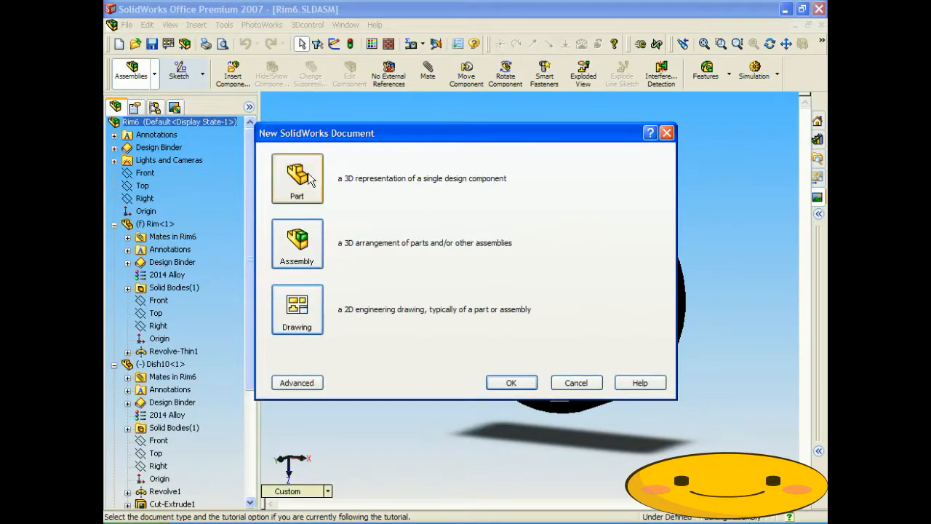
pyautogui.click(511, 384)
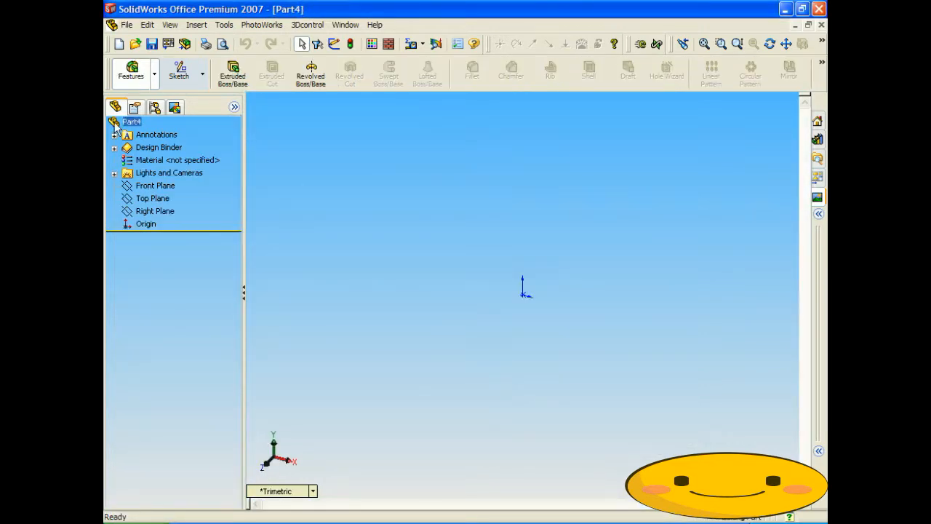
# Sketch a rectangle about 36 by 24 mm on the Front Plane, with one corner at the origin
pyautogui.click(177, 75)
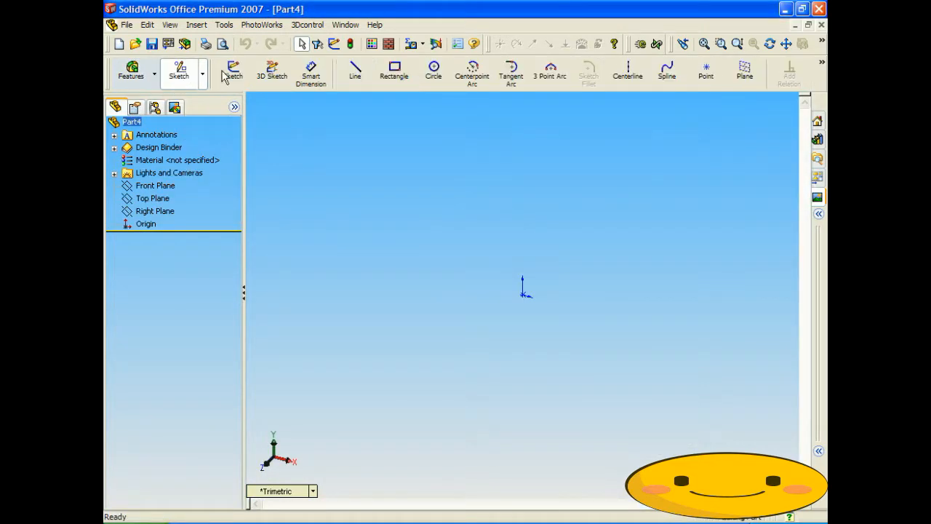
pyautogui.click(390, 82)
pyautogui.click(428, 187)
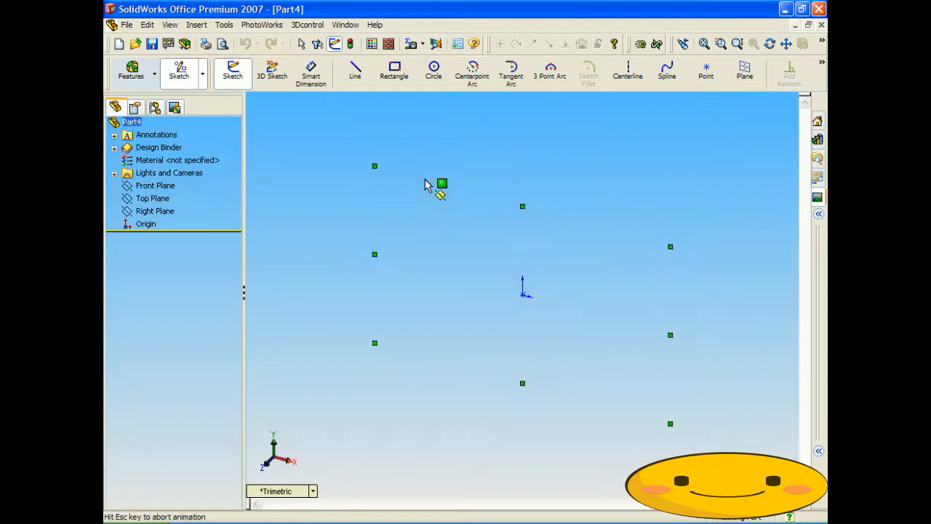
pyautogui.moveTo(523, 295); pyautogui.dragTo(619, 231)
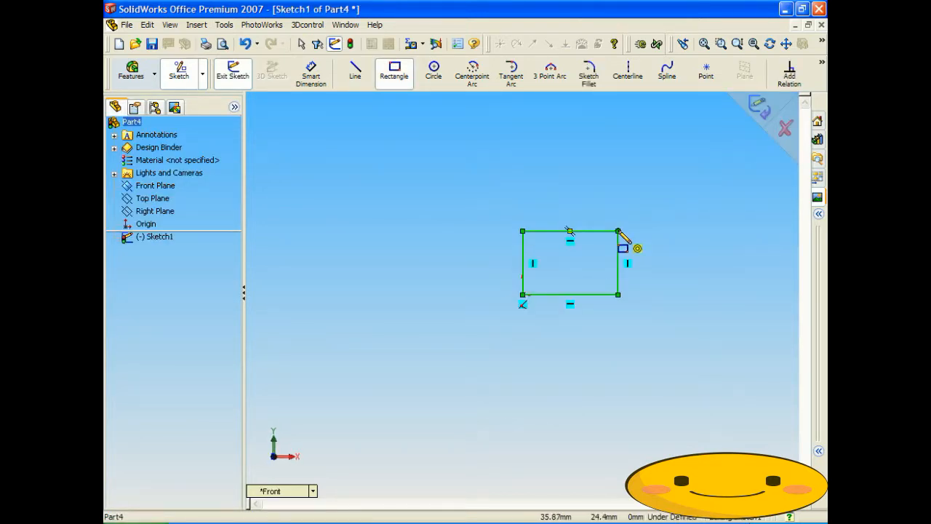
# Dimension the rectangle to 200 mm high and 300 mm wide, and finish the sketch
pyautogui.click(320, 78)
pyautogui.click(523, 247)
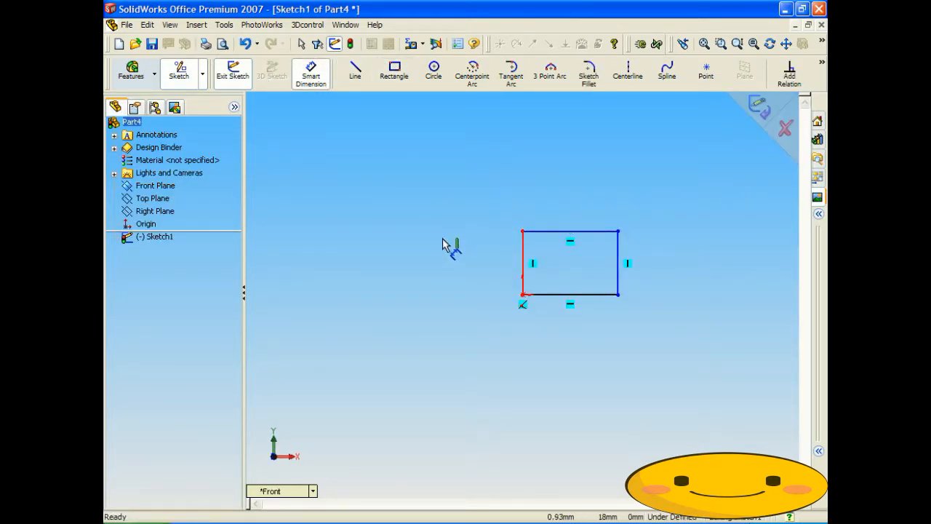
pyautogui.click(389, 240)
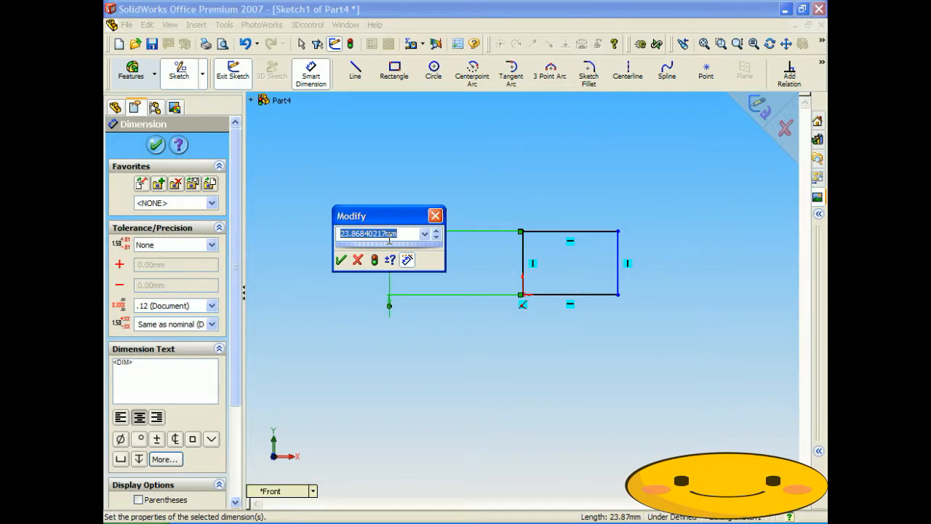
pyautogui.write('200')
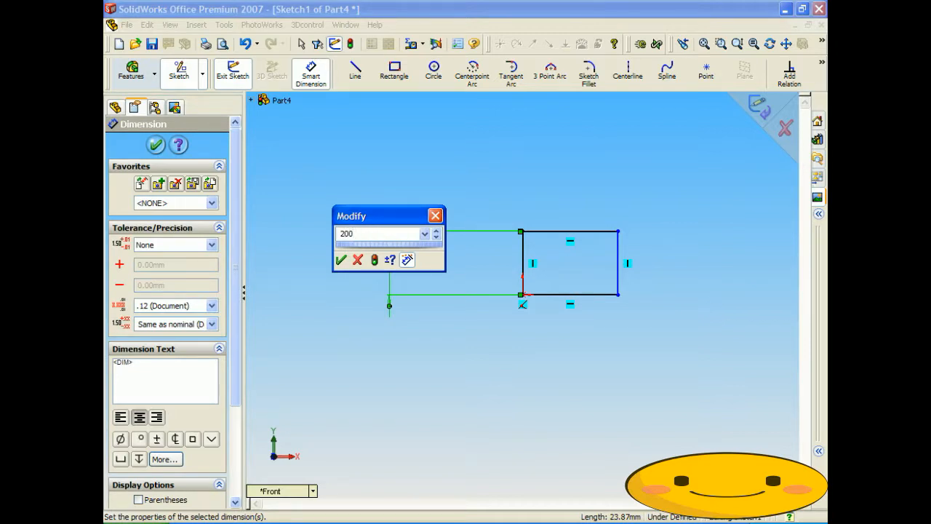
pyautogui.press('Return')
pyautogui.click(567, 295)
pyautogui.click(562, 369)
pyautogui.write('30')
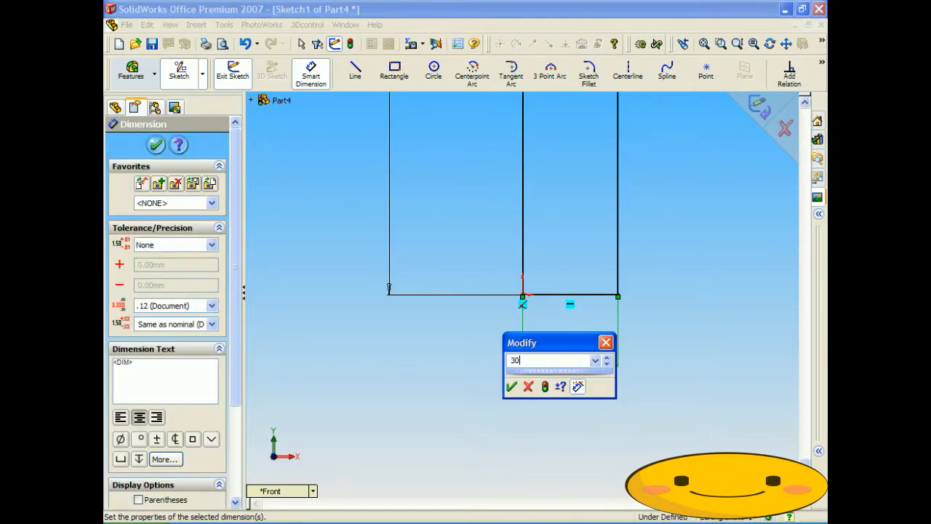
pyautogui.write('00')
pyautogui.press('Return')
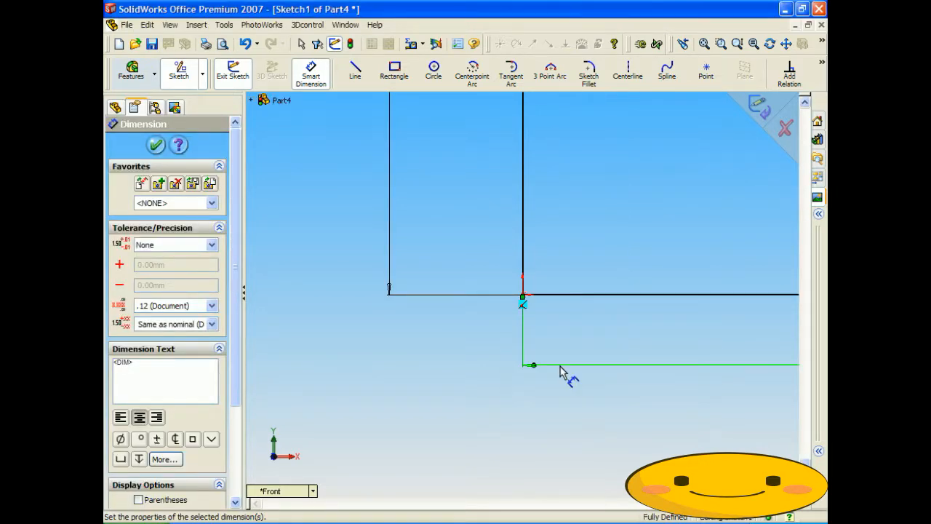
pyautogui.click(759, 107)
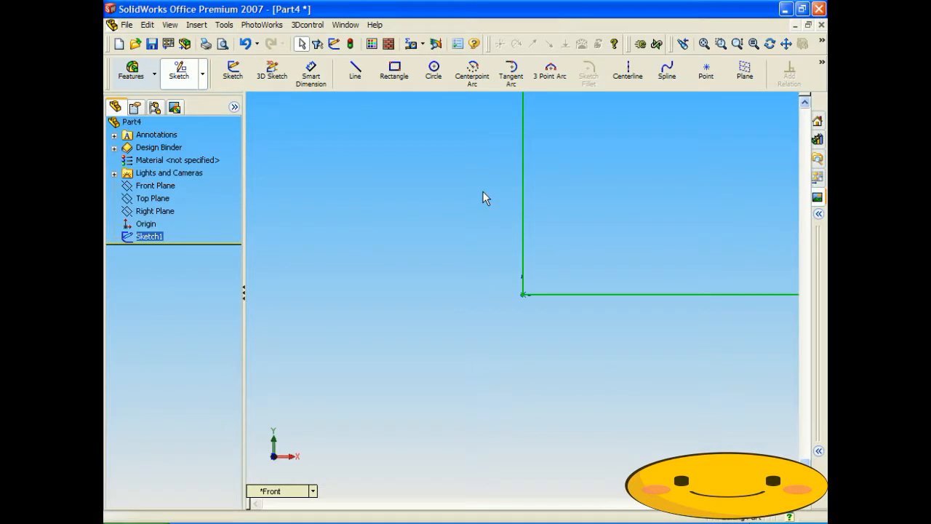
# Extrude the rectangle sketch as a blind boss 10 mm deep
pyautogui.click(131, 71)
pyautogui.click(232, 73)
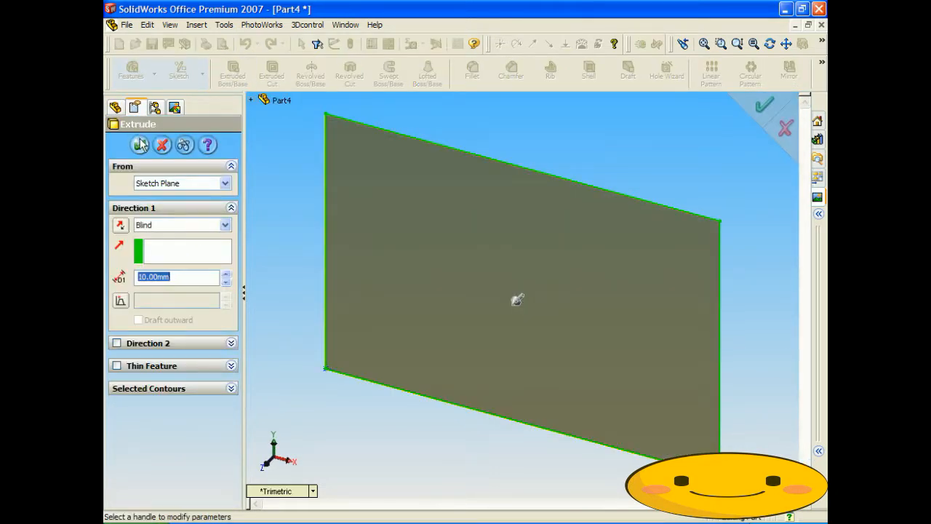
pyautogui.click(141, 146)
# Orient the plate to the Back view and apply the PhotoWorks SolidWorks decal to its back face
pyautogui.moveTo(521, 205); pyautogui.dragTo(355, 218, button='middle')
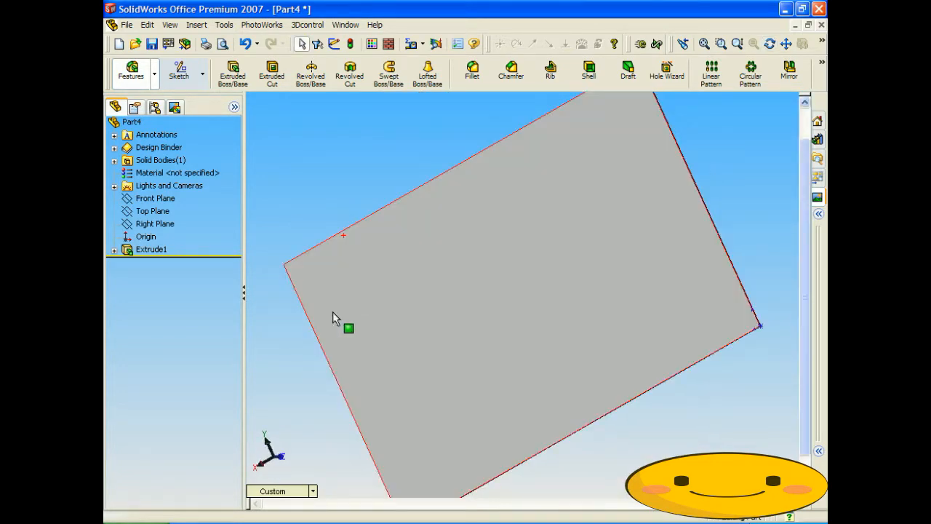
pyautogui.click(312, 491)
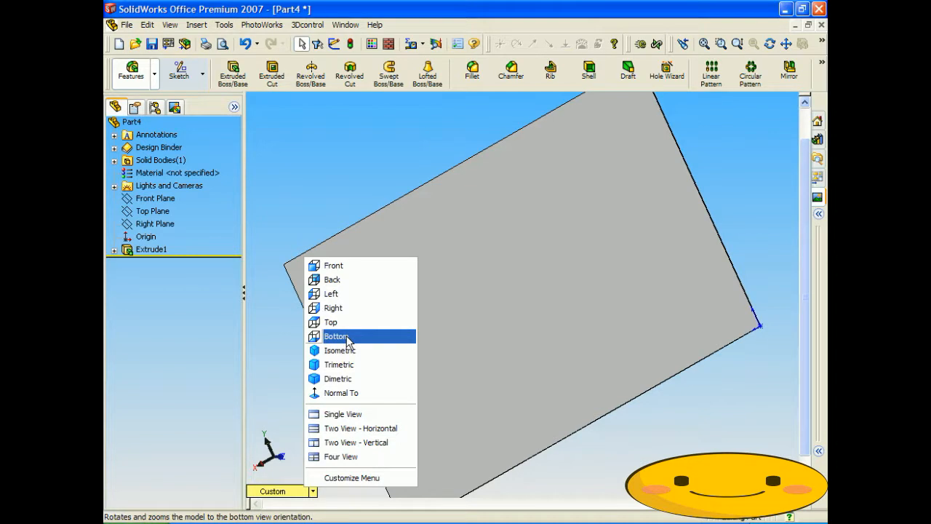
pyautogui.click(341, 279)
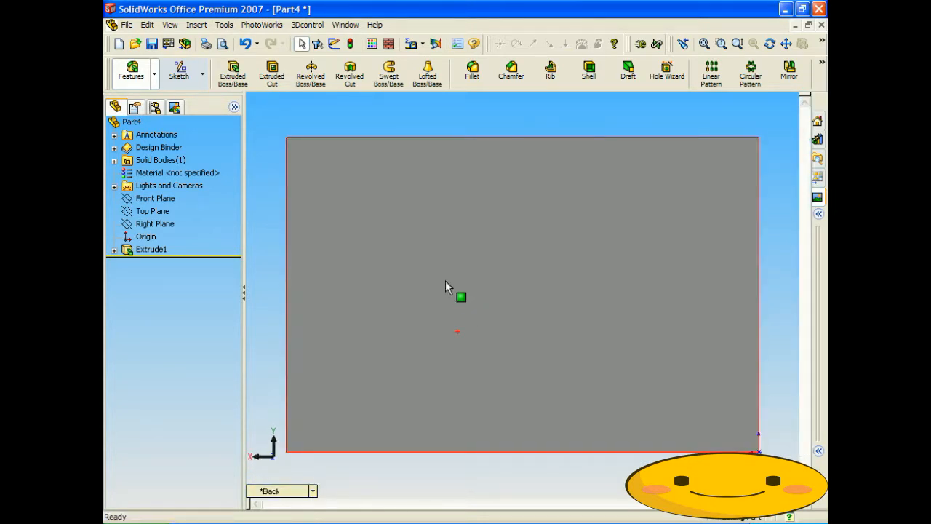
pyautogui.click(446, 274)
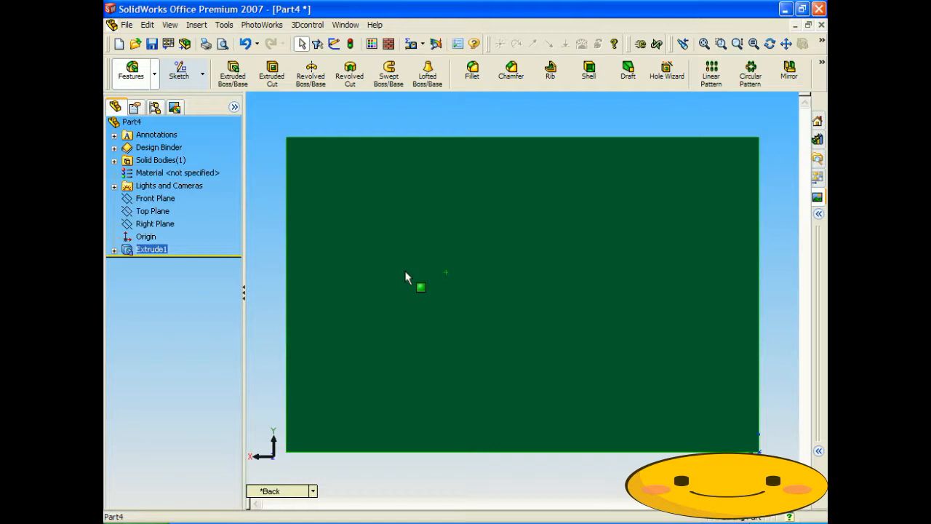
pyautogui.click(817, 196)
pyautogui.click(688, 315)
pyautogui.moveTo(688, 314); pyautogui.dragTo(449, 267)
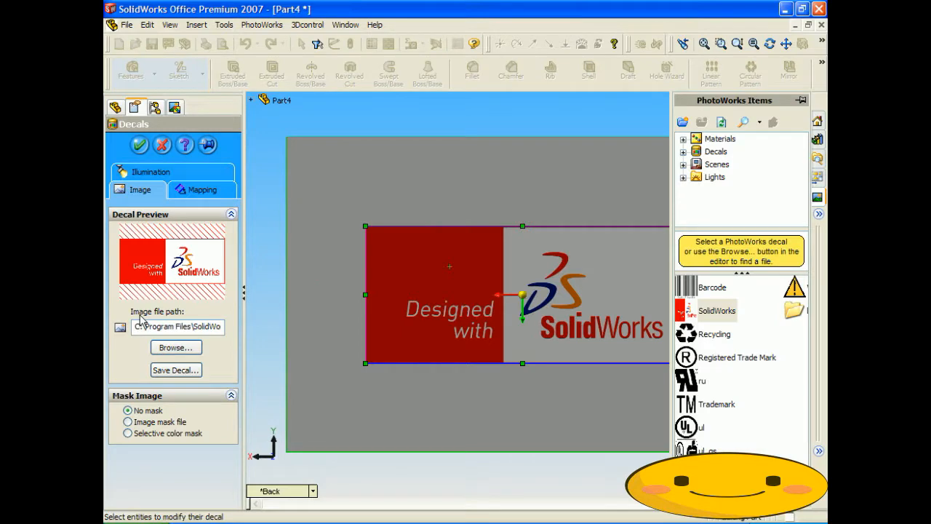
# Replace the decal's image with Cadi.JPG from the SW Tutorial Parts folder
pyautogui.click(176, 347)
pyautogui.click(445, 152)
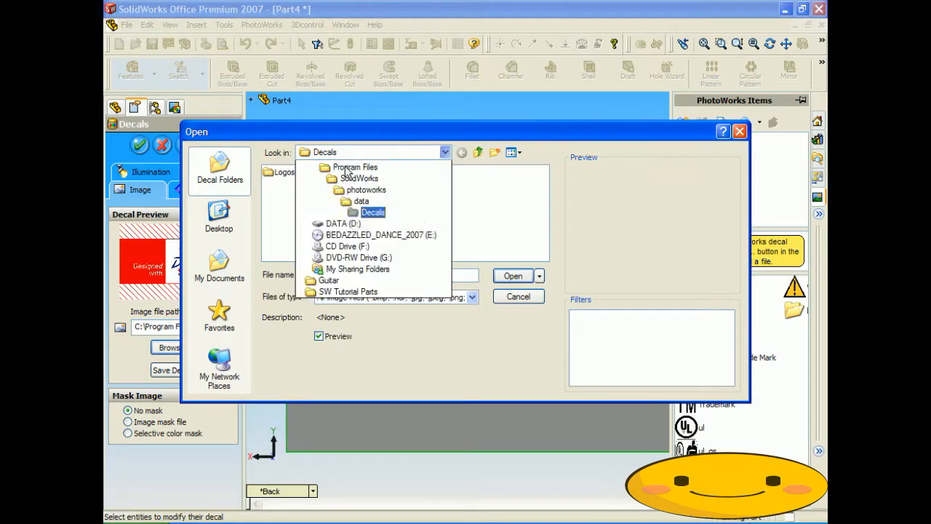
pyautogui.click(331, 336)
pyautogui.click(288, 173)
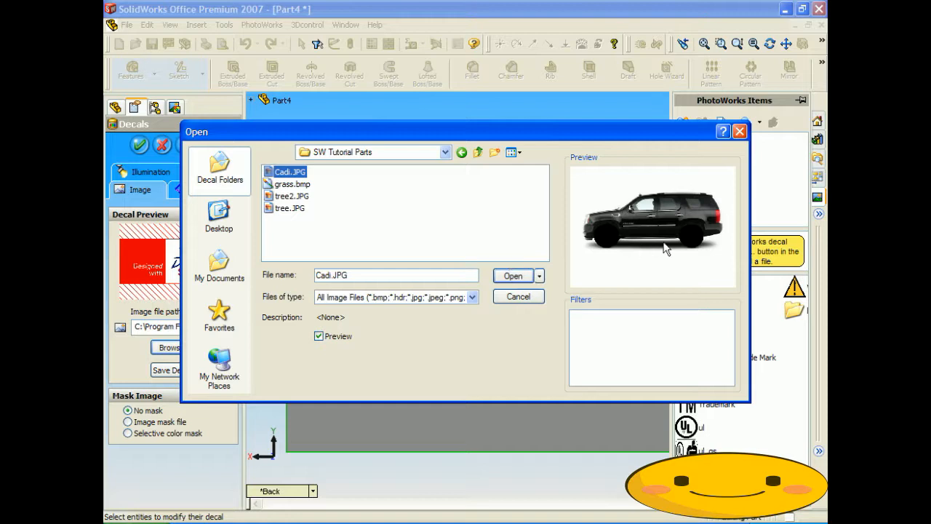
pyautogui.click(515, 275)
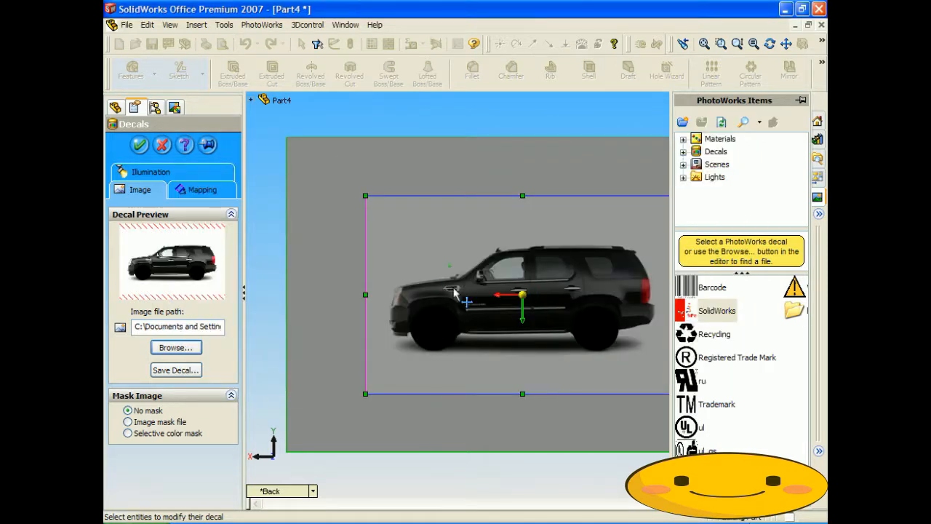
# Enlarge the Escalade decal until the car spans nearly the plate's full width, position it along the lower edge, and accept it
pyautogui.scroll(2, 493, 302)
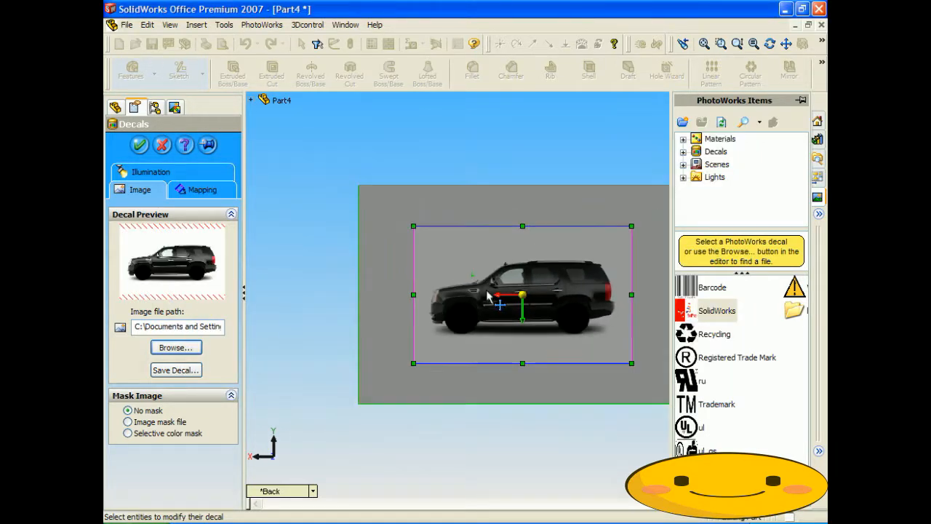
pyautogui.moveTo(591, 277); pyautogui.dragTo(589, 277, button='middle')
pyautogui.moveTo(413, 225); pyautogui.dragTo(381, 183)
pyautogui.moveTo(499, 265); pyautogui.dragTo(531, 283)
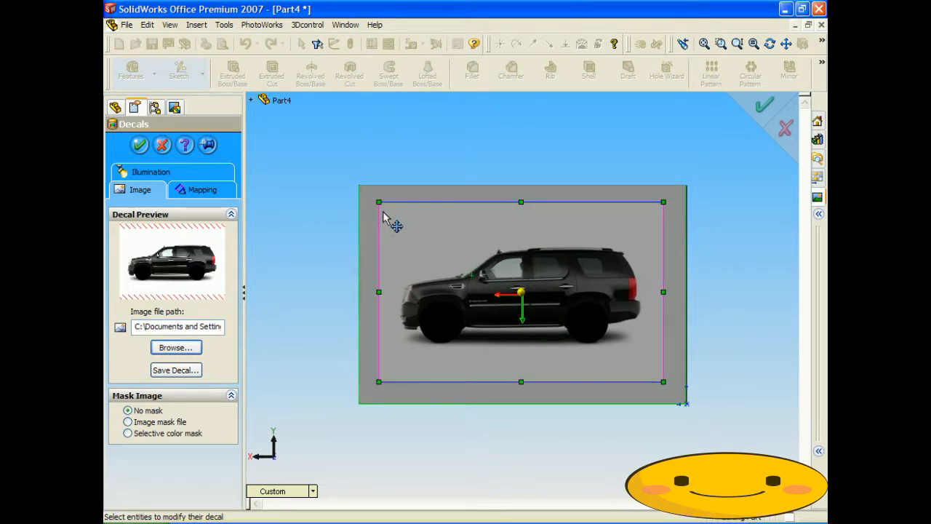
pyautogui.moveTo(377, 202); pyautogui.dragTo(328, 169)
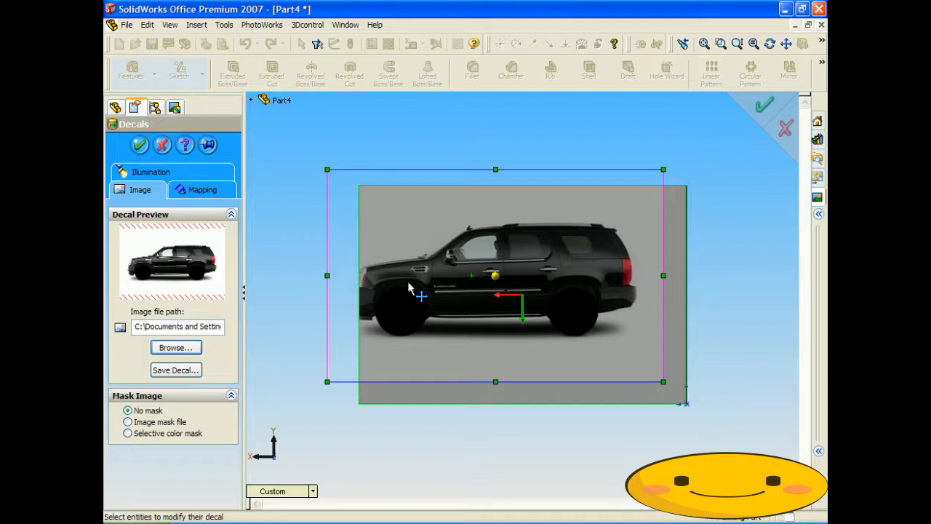
pyautogui.moveTo(329, 167); pyautogui.dragTo(316, 163)
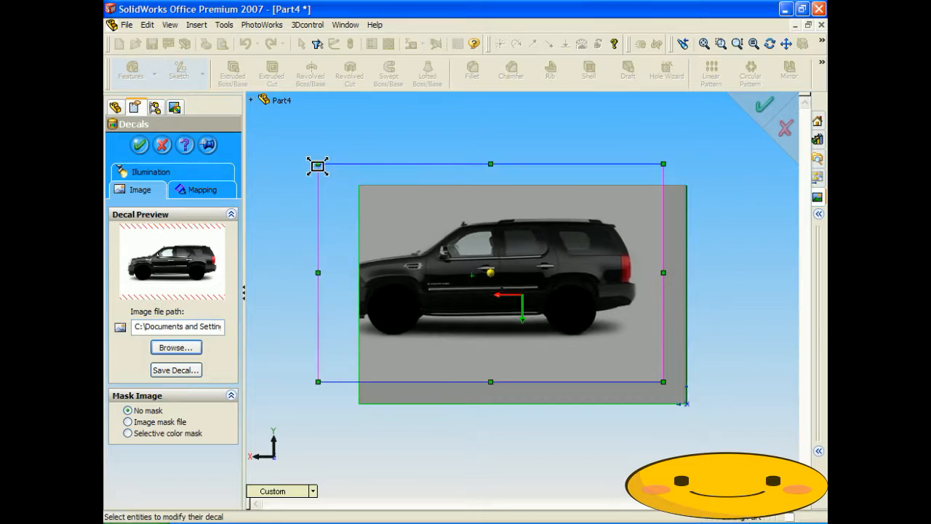
pyautogui.moveTo(497, 246); pyautogui.dragTo(542, 306)
pyautogui.moveTo(359, 219); pyautogui.dragTo(336, 203)
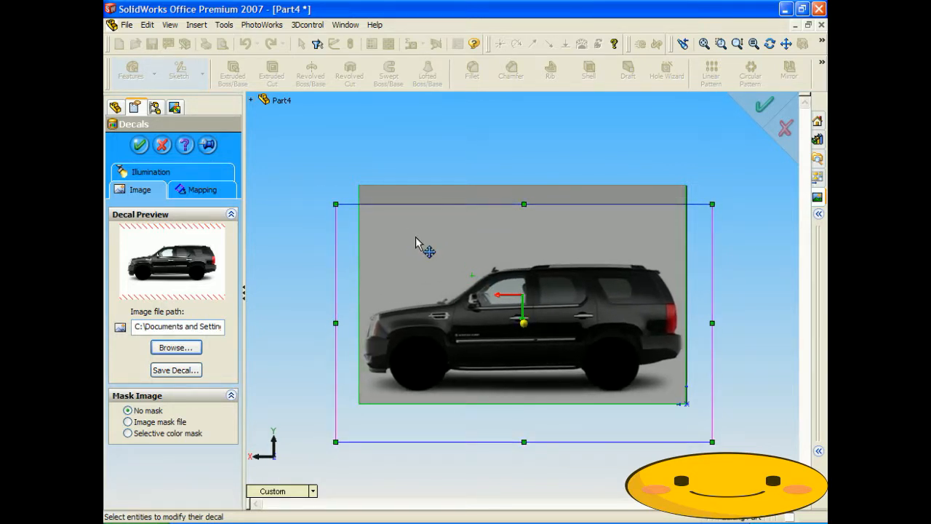
pyautogui.moveTo(535, 255); pyautogui.dragTo(539, 271)
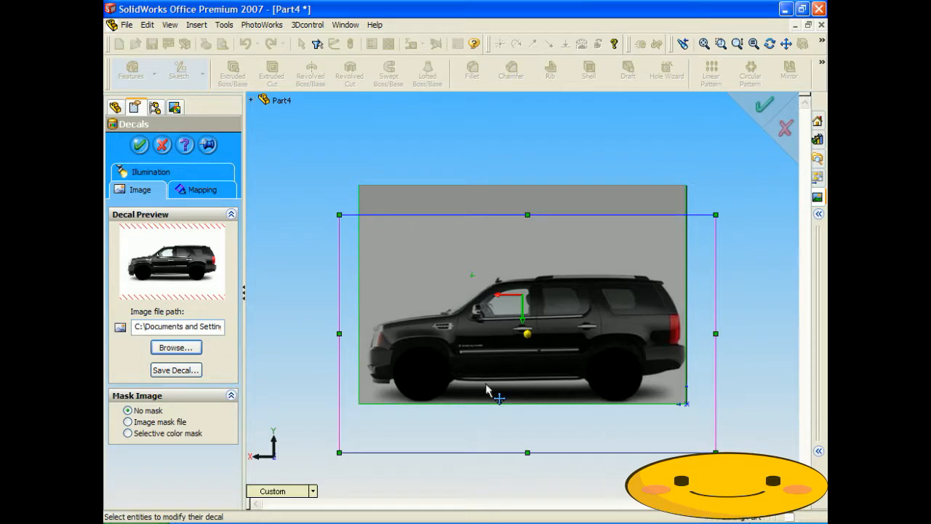
pyautogui.click(764, 102)
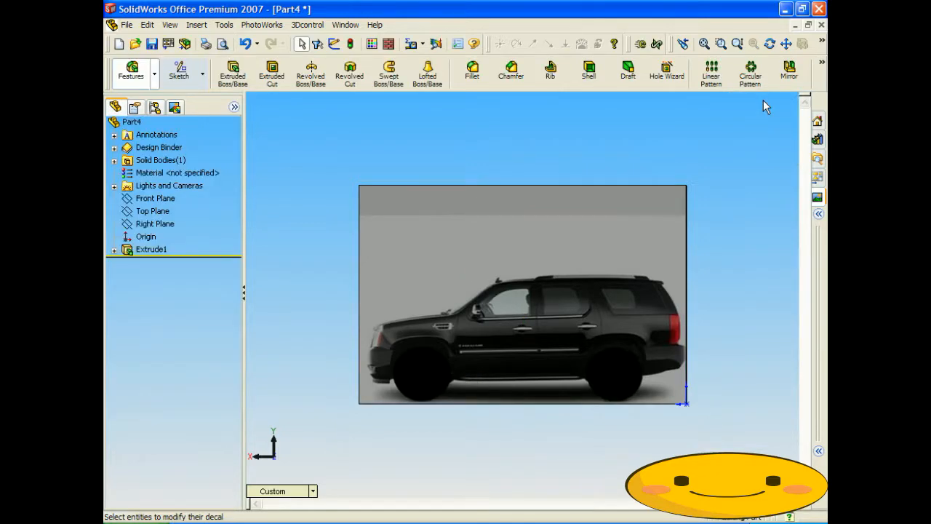
# Save the car panel part as Cadi in the SW Tutorial Parts folder
pyautogui.click(127, 24)
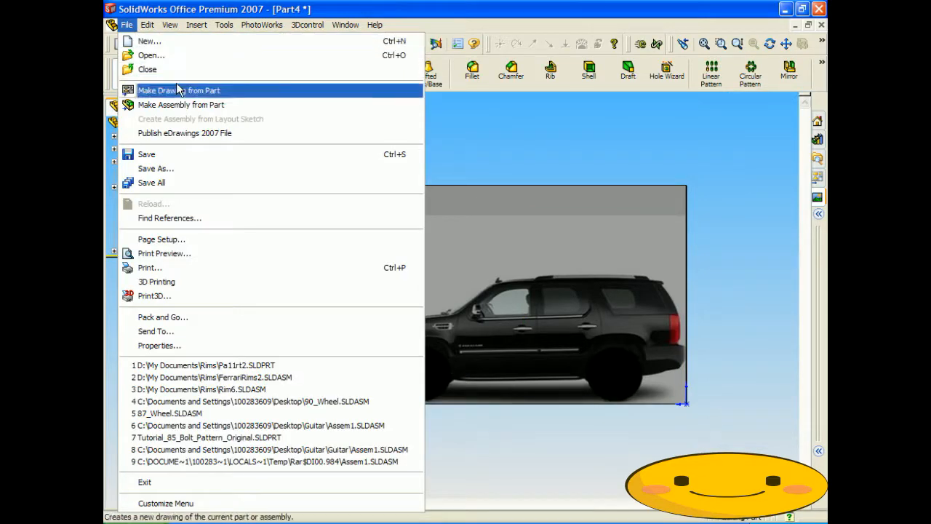
pyautogui.click(173, 169)
pyautogui.click(350, 152)
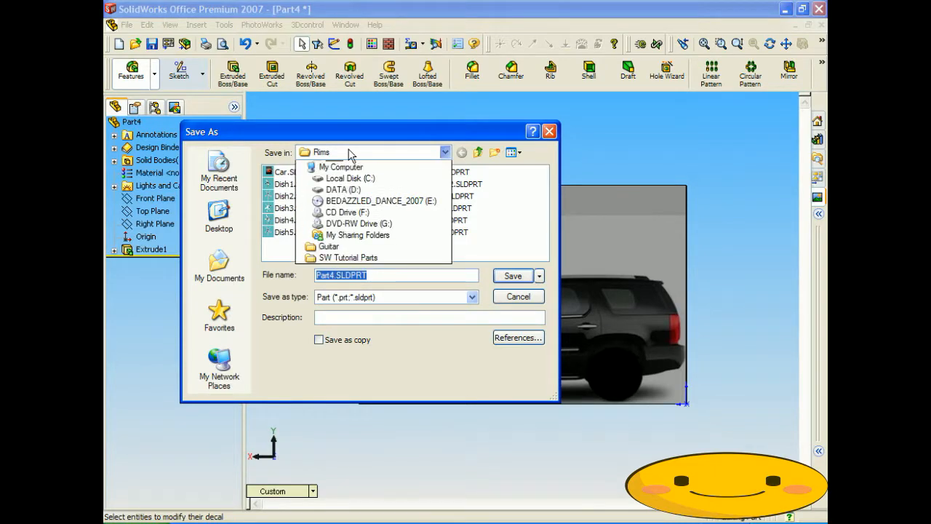
pyautogui.click(338, 291)
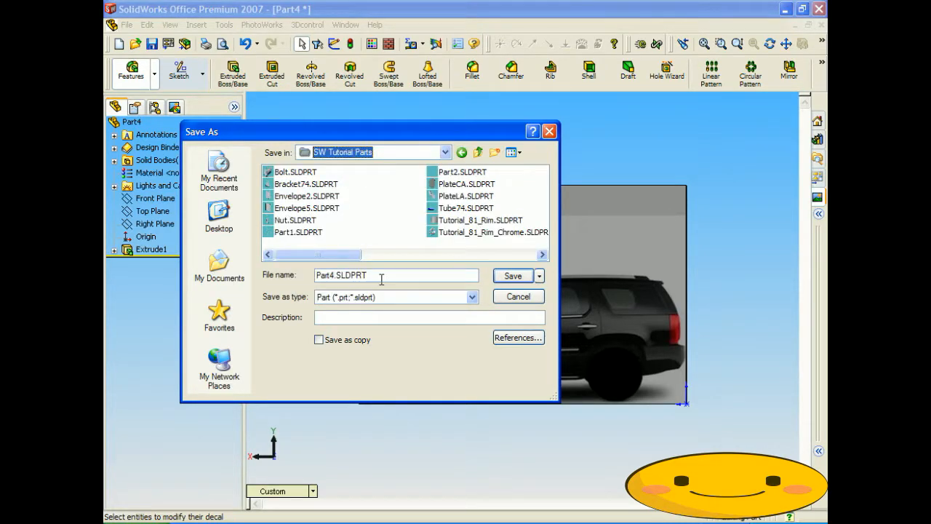
pyautogui.moveTo(378, 275); pyautogui.dragTo(243, 265)
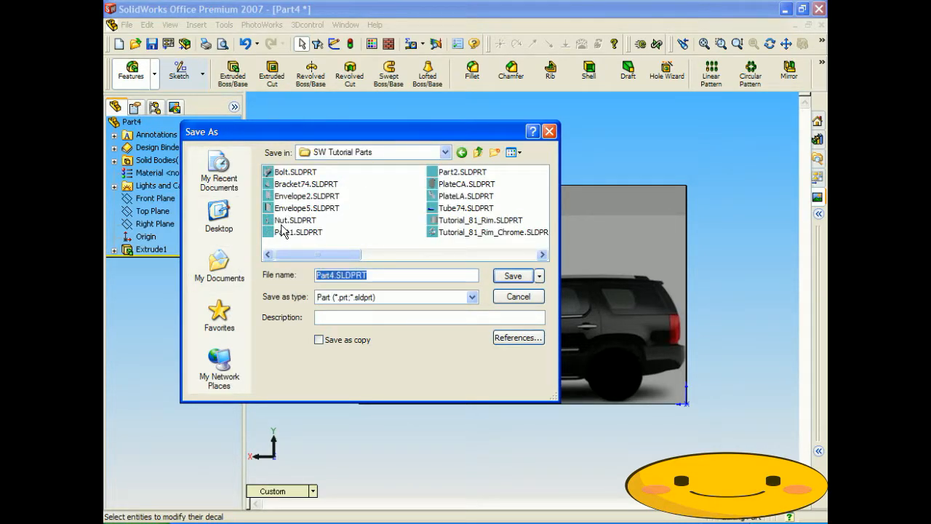
pyautogui.write('Cadi')
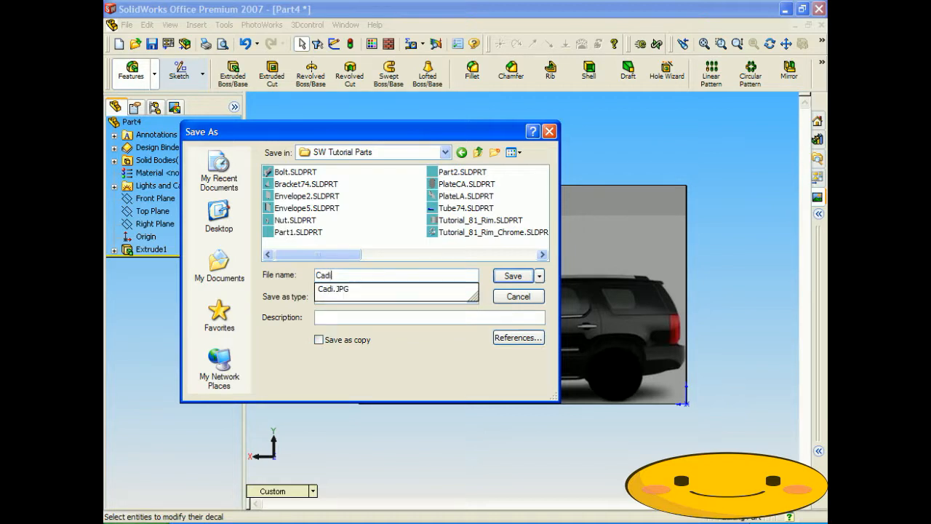
pyautogui.click(529, 277)
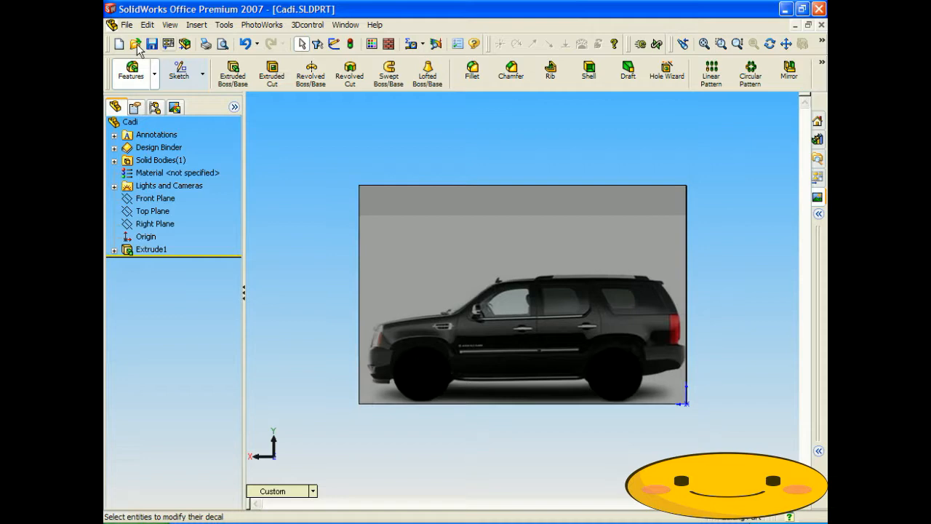
# Create a new assembly document
pyautogui.click(126, 24)
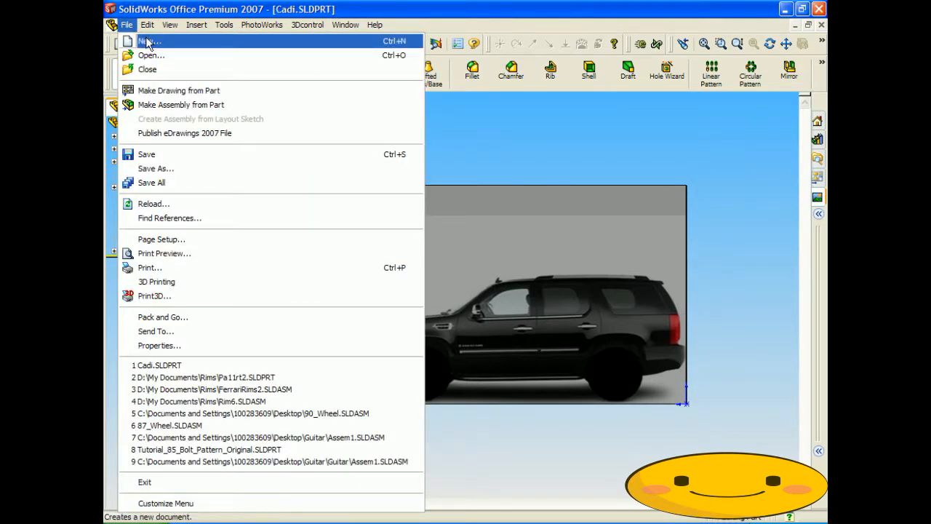
pyautogui.click(146, 42)
pyautogui.click(298, 248)
pyautogui.click(502, 380)
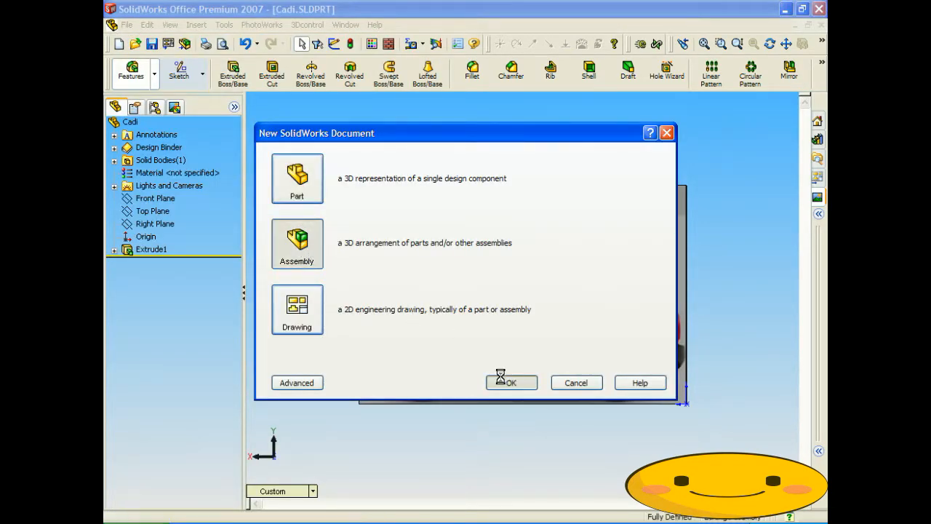
# Show the origins in the assembly, insert the Cadi part as the first component and view its decal side
pyautogui.click(169, 26)
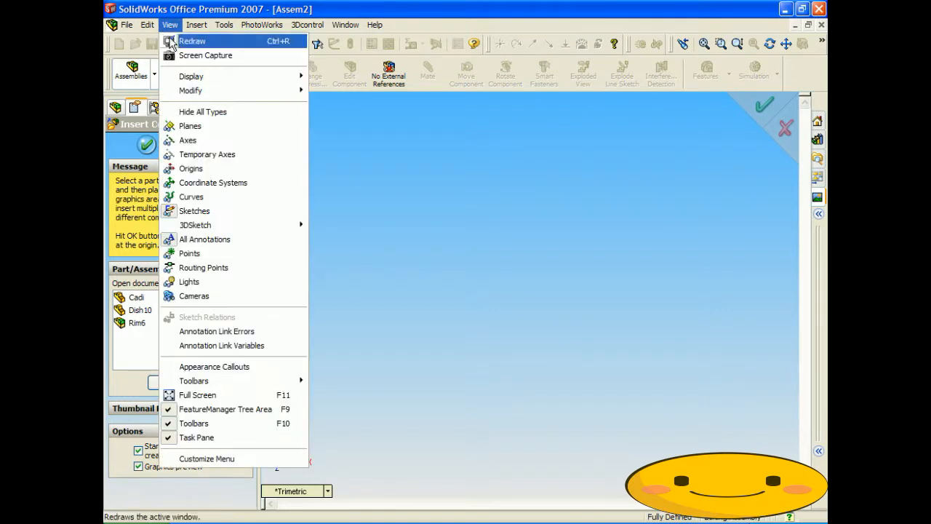
pyautogui.click(191, 168)
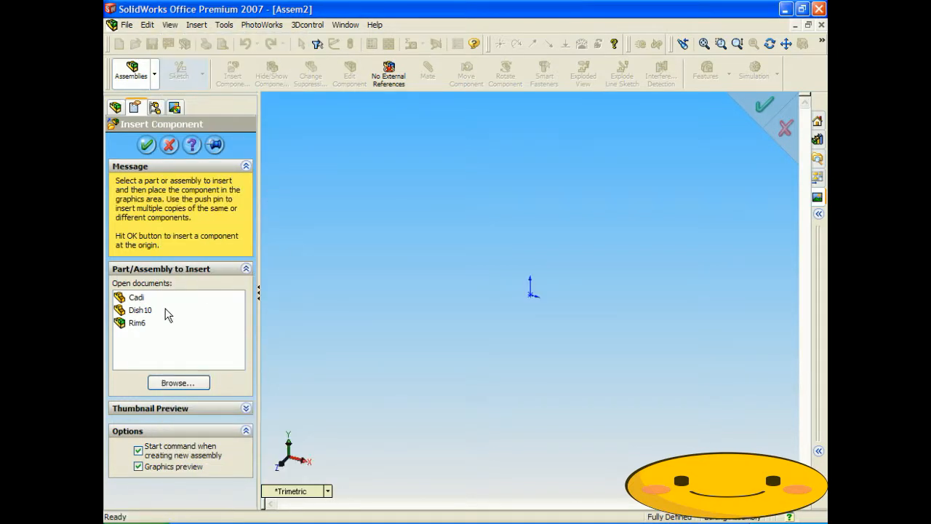
pyautogui.click(139, 298)
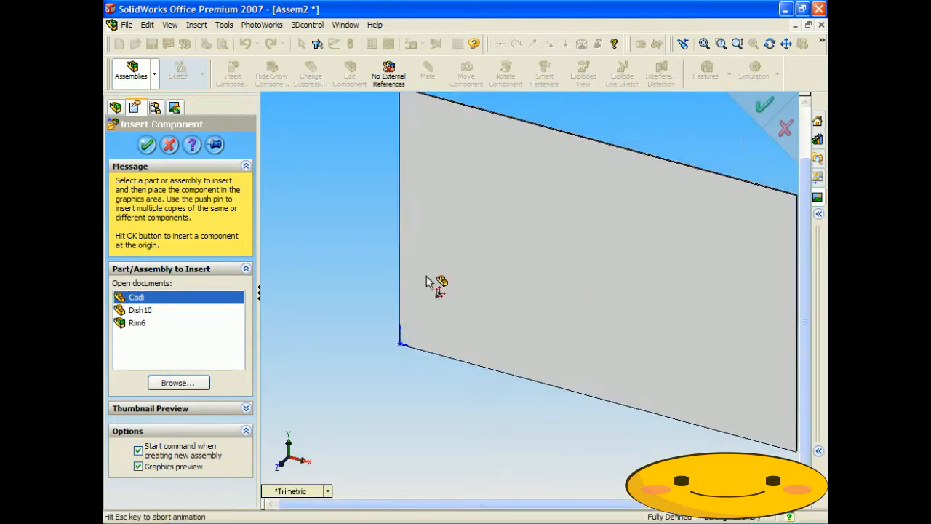
pyautogui.click(428, 282)
pyautogui.moveTo(577, 275); pyautogui.dragTo(393, 342, button='middle')
# Insert the Rim6 wheel assembly in the empty space above the car panel
pyautogui.click(232, 73)
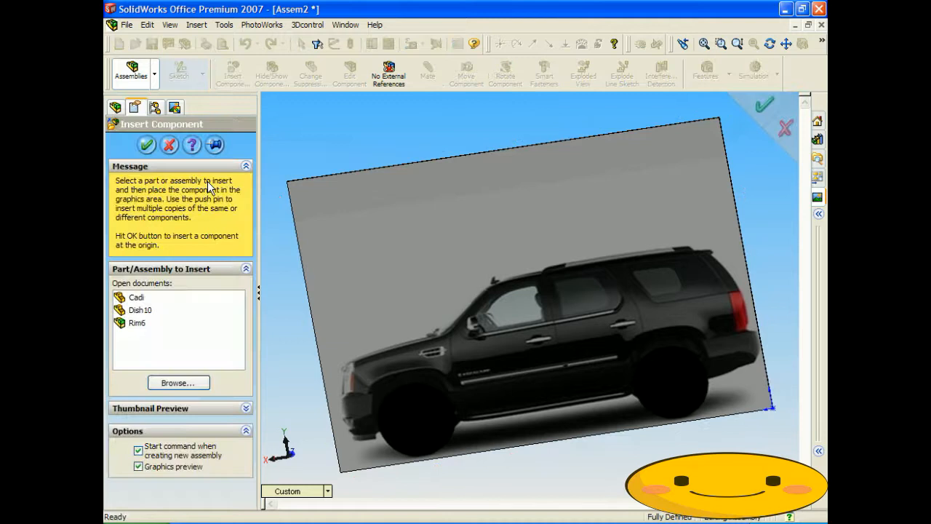
pyautogui.click(137, 322)
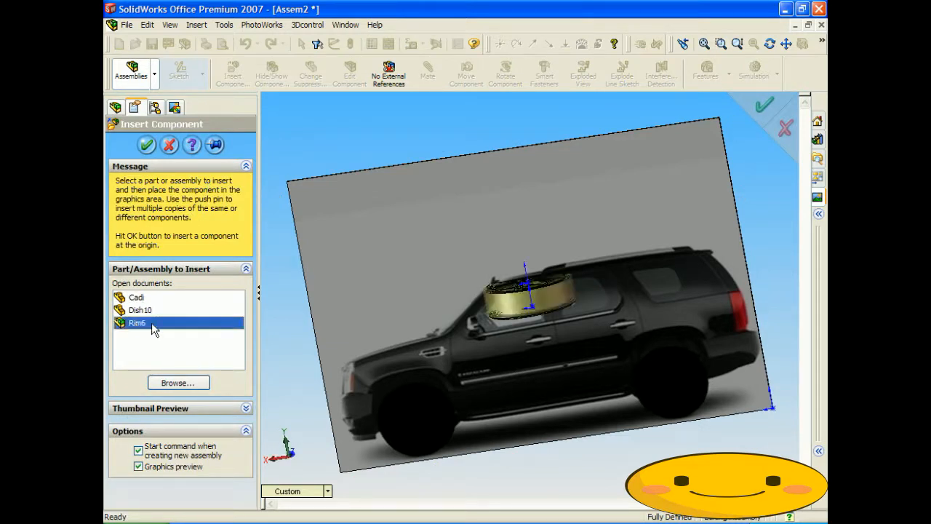
pyautogui.click(417, 125)
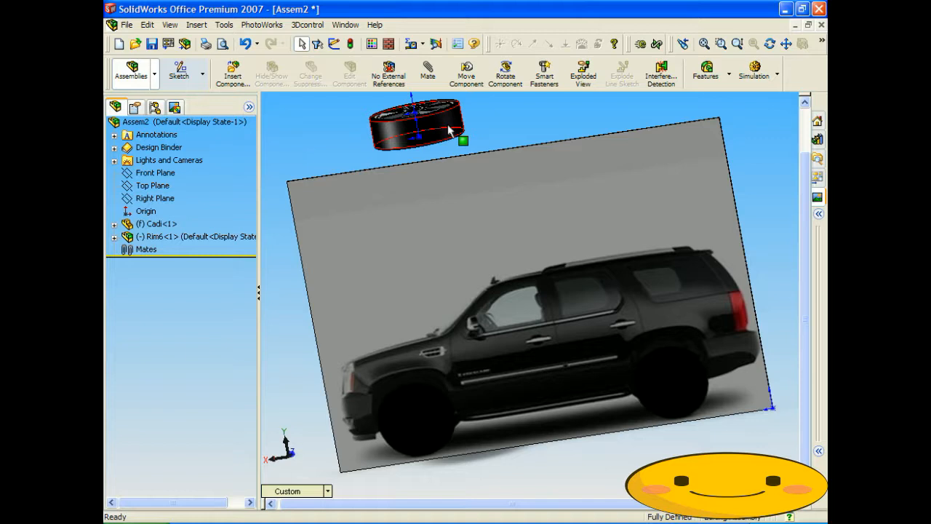
# Rotate the wheel until its spoked face points outward like the car picture, and orient the assembly to the Back view
pyautogui.click(505, 73)
pyautogui.moveTo(425, 131); pyautogui.dragTo(438, 227)
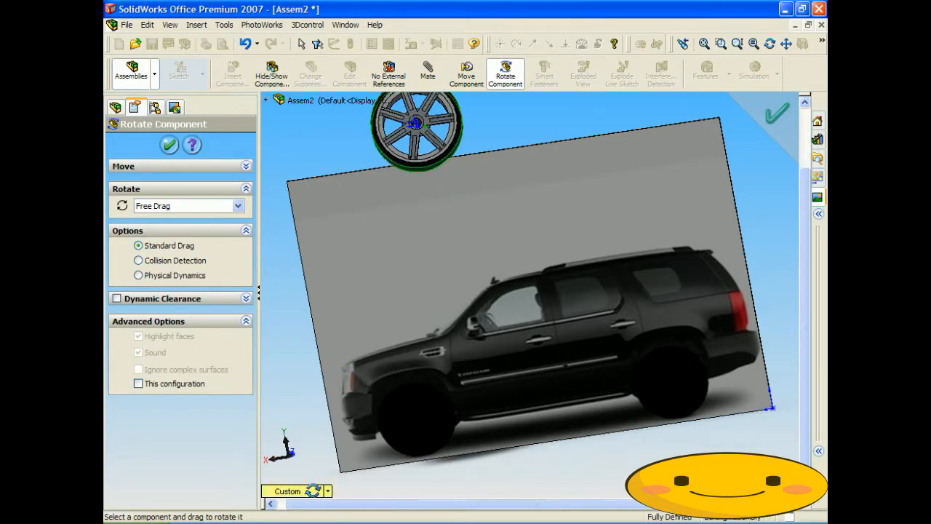
pyautogui.click(327, 491)
pyautogui.click(342, 284)
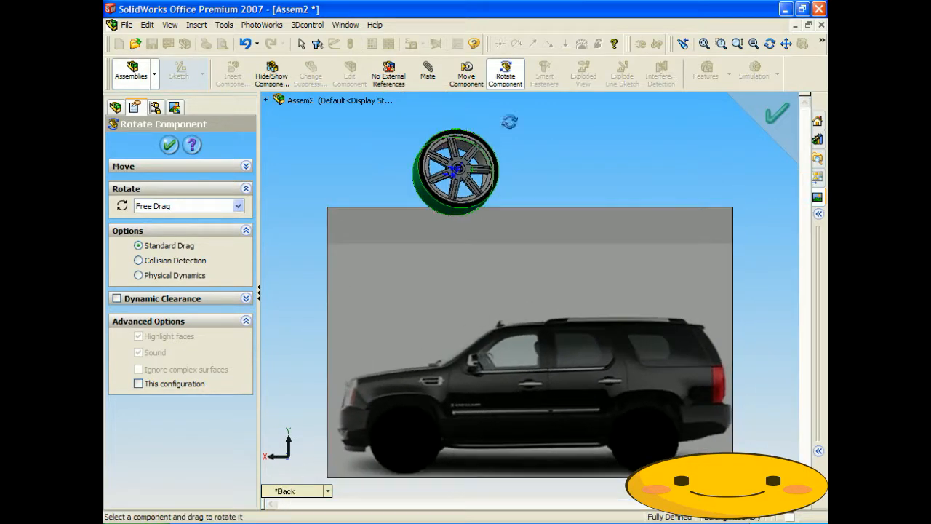
# Move the wheel over the car's front wheel opening to compare its size with the picture, and finish moving the component
pyautogui.moveTo(459, 143); pyautogui.dragTo(400, 428)
pyautogui.click(466, 78)
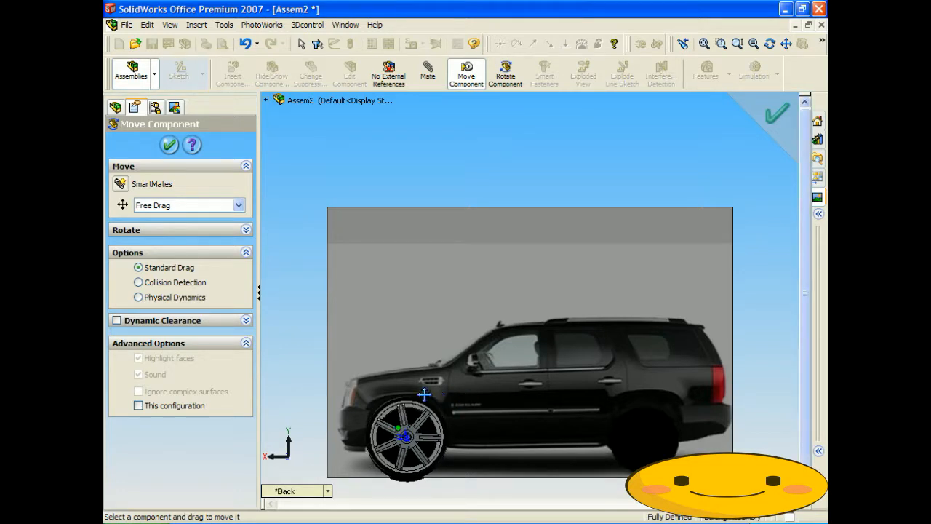
pyautogui.moveTo(426, 435); pyautogui.dragTo(415, 432)
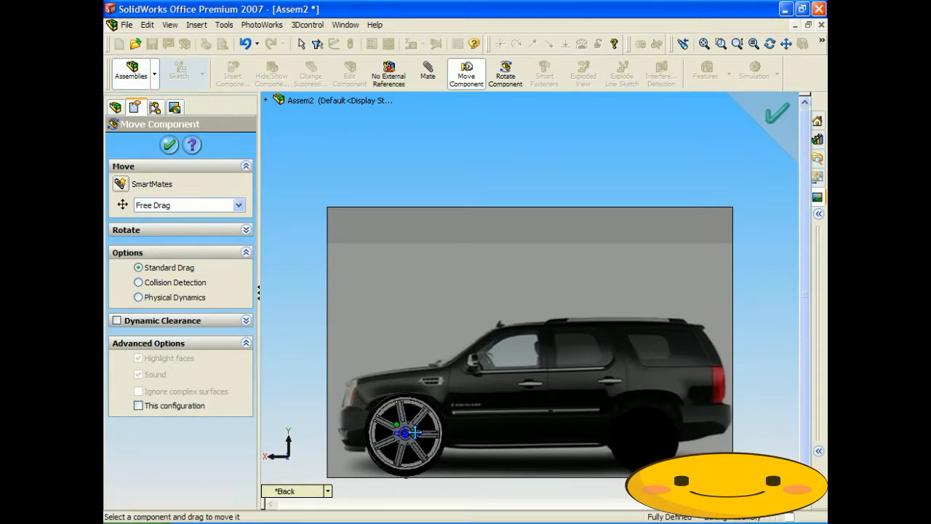
pyautogui.scroll(-4, 415, 432)
pyautogui.scroll(3, 427, 405)
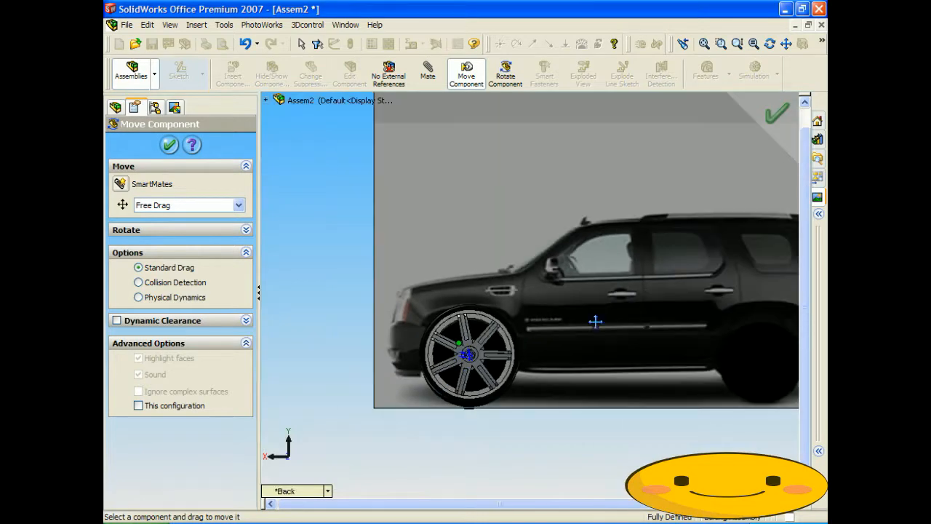
pyautogui.moveTo(596, 319)
pyautogui.mouseDown(button='middle')
pyautogui.moveTo(510, 339)
pyautogui.moveTo(546, 320)
pyautogui.moveTo(585, 323)
pyautogui.mouseUp(button='middle')
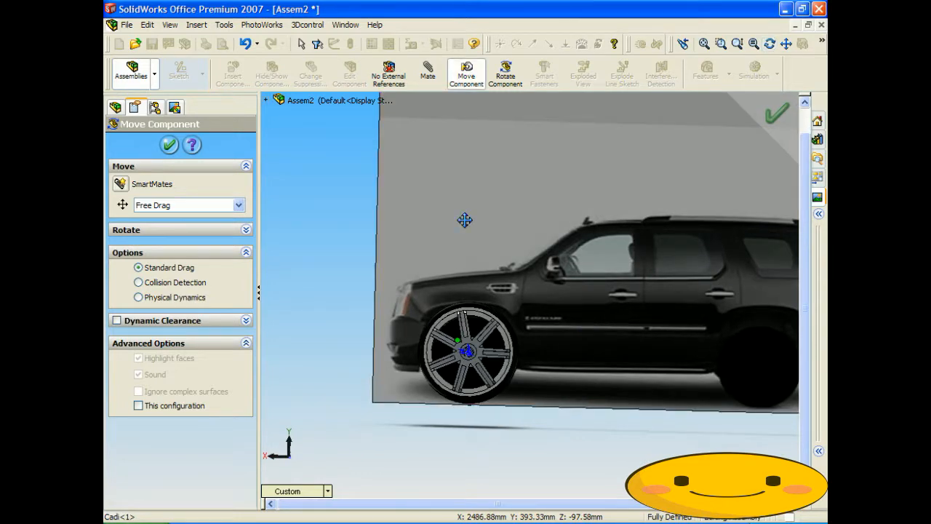
pyautogui.click(346, 24)
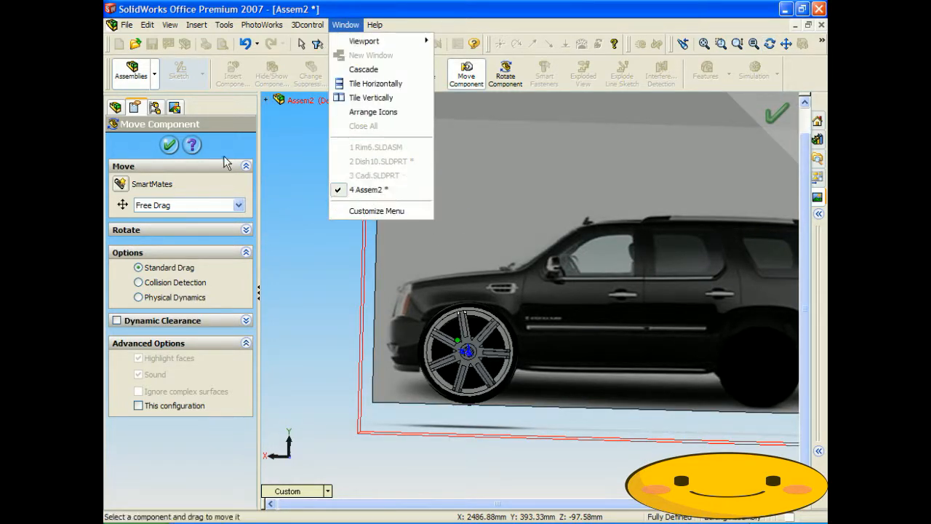
pyautogui.click(175, 145)
pyautogui.click(171, 145)
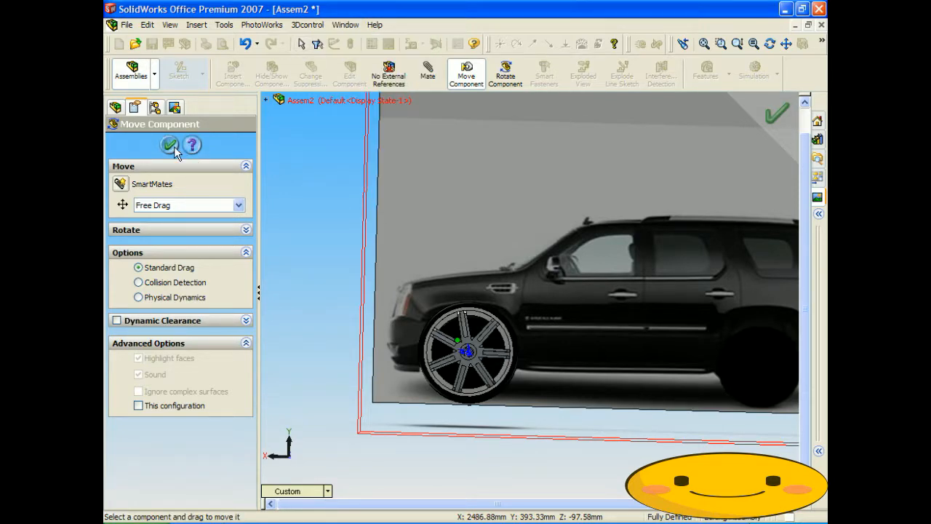
# Switch to the Cadi part, edit the panel extrusion's sketch and set the rectangle's width to 3500 mm
pyautogui.click(337, 26)
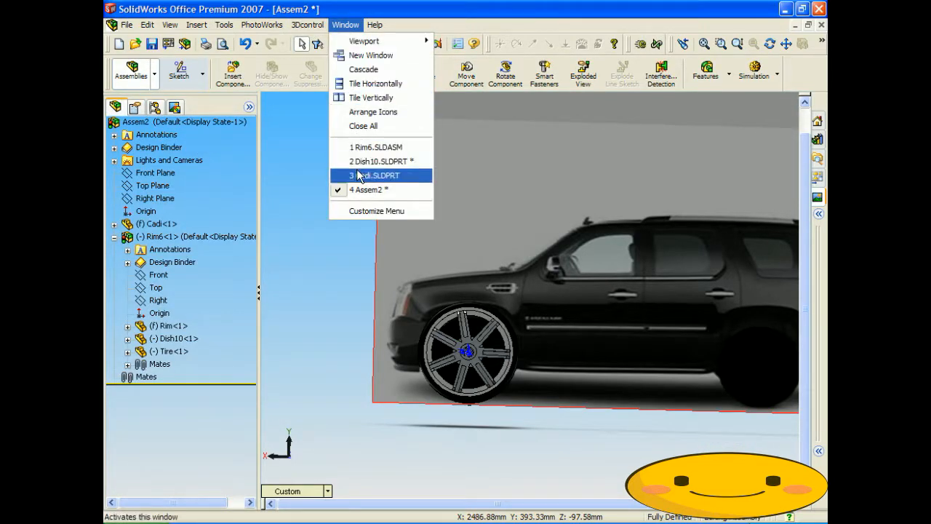
pyautogui.click(358, 176)
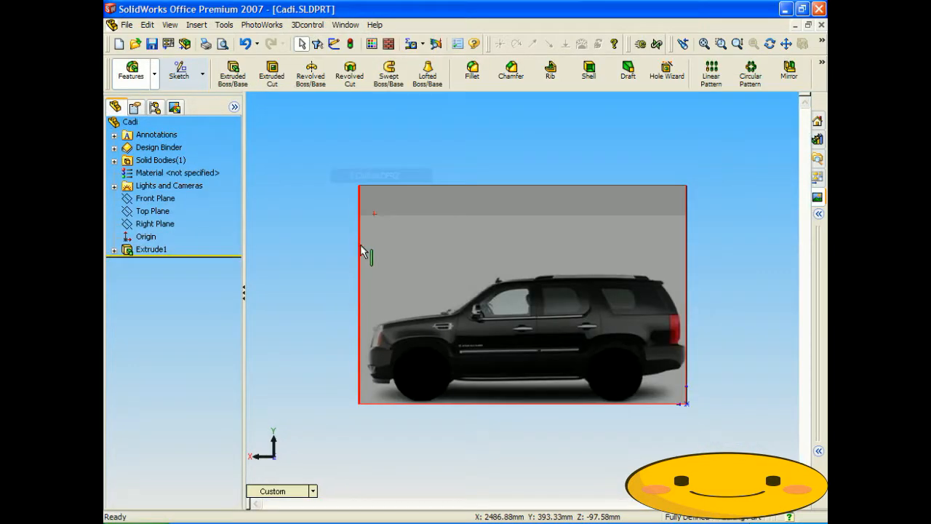
pyautogui.rightClick(132, 251)
pyautogui.click(174, 275)
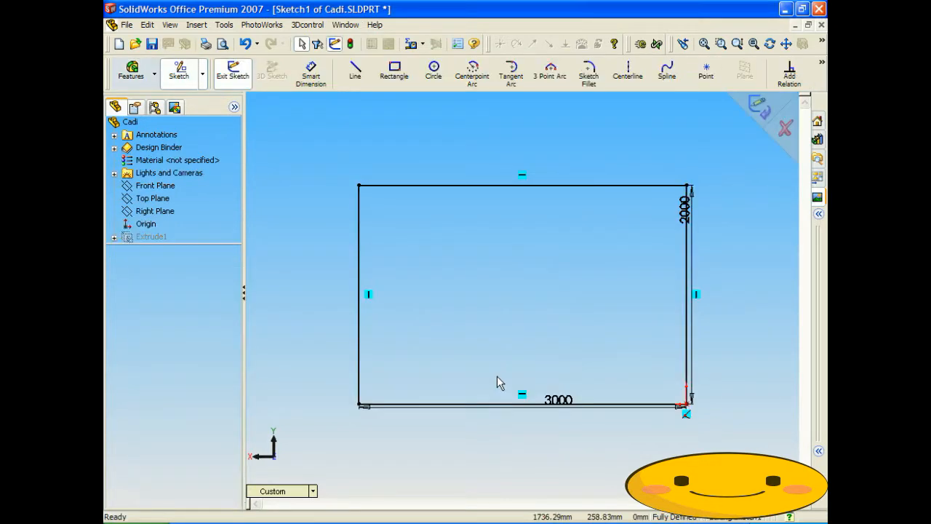
pyautogui.doubleClick(558, 399)
pyautogui.write('3500')
pyautogui.press('Return')
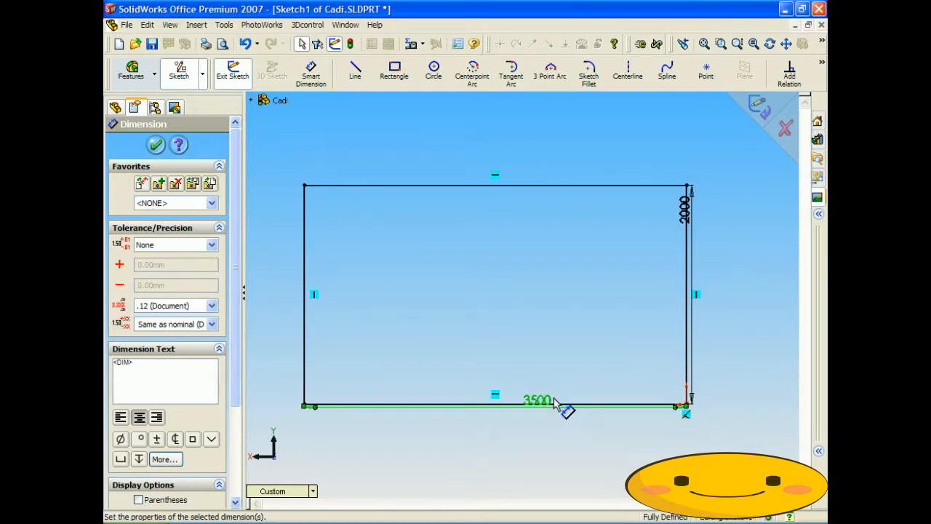
# Set the rectangle's height to 1500 mm and exit the sketch to rebuild the panel
pyautogui.doubleClick(684, 211)
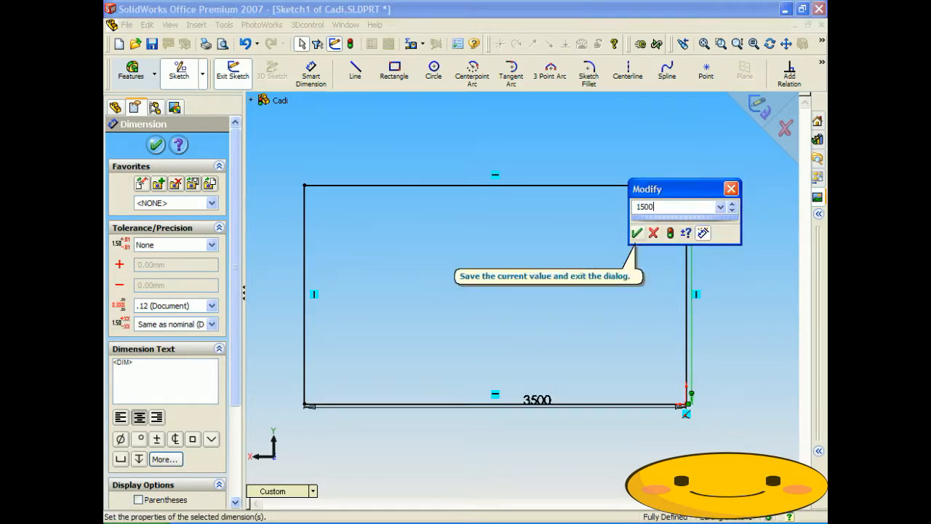
pyautogui.write('1500')
pyautogui.click(636, 233)
pyautogui.click(759, 109)
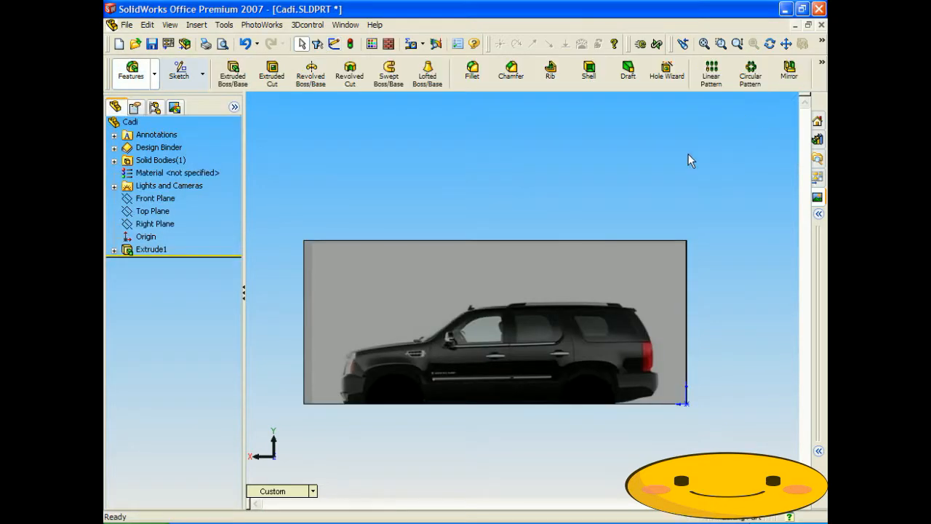
# Edit the Cadi decal, enlarging and shifting it until the car with its wheel openings fits within the resized panel
pyautogui.click(477, 340)
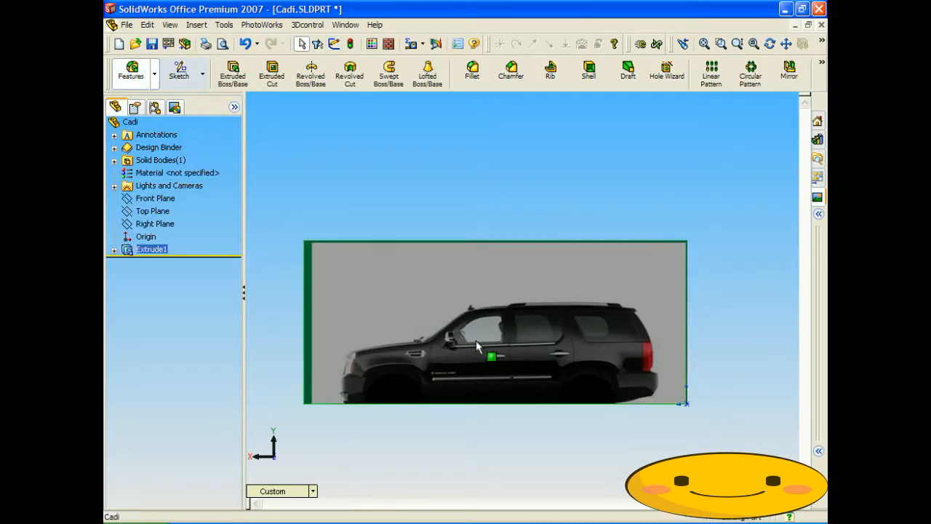
pyautogui.click(176, 107)
pyautogui.click(116, 163)
pyautogui.click(149, 175)
pyautogui.rightClick(145, 176)
pyautogui.click(166, 201)
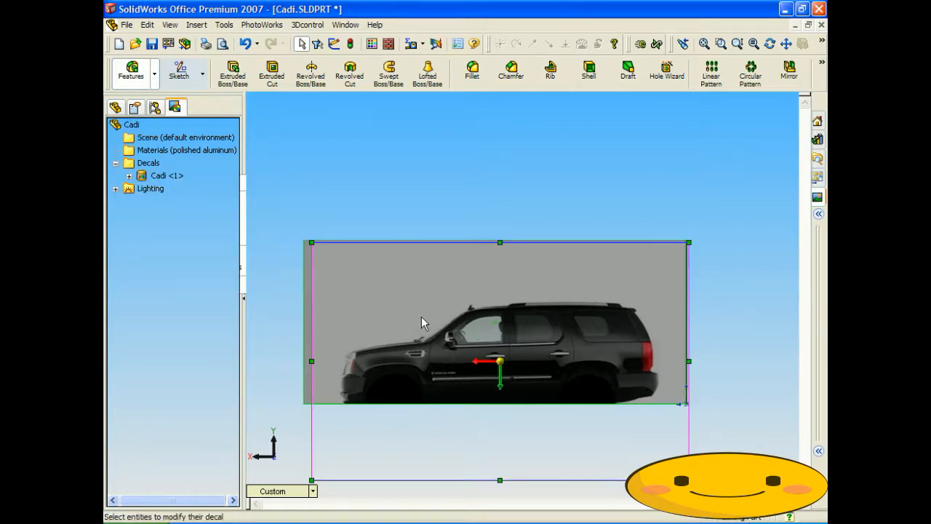
pyautogui.moveTo(420, 300); pyautogui.dragTo(451, 294)
pyautogui.moveTo(338, 216); pyautogui.dragTo(283, 175)
pyautogui.moveTo(391, 239); pyautogui.dragTo(397, 246)
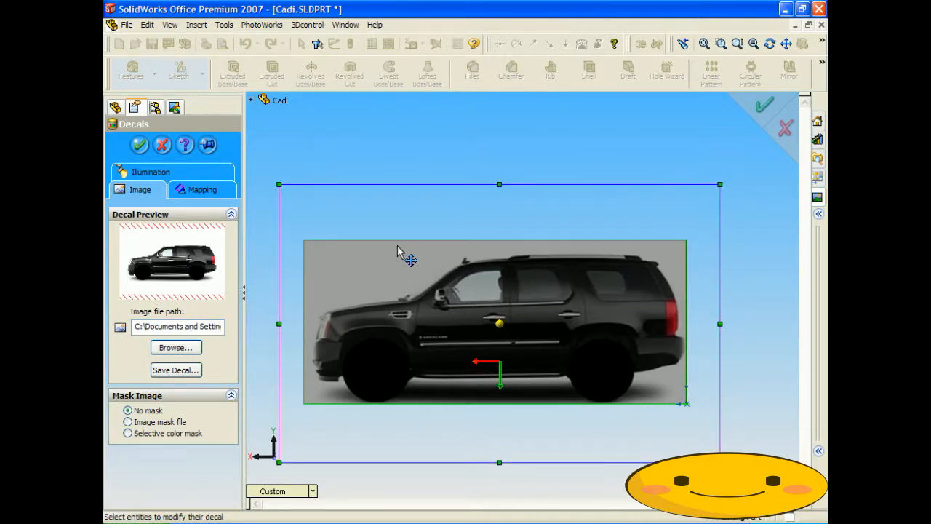
# Fine-tune the decal by enlarging it slightly and nudging it until the wheels sit fully within the panel, and apply it
pyautogui.moveTo(278, 183); pyautogui.dragTo(272, 179)
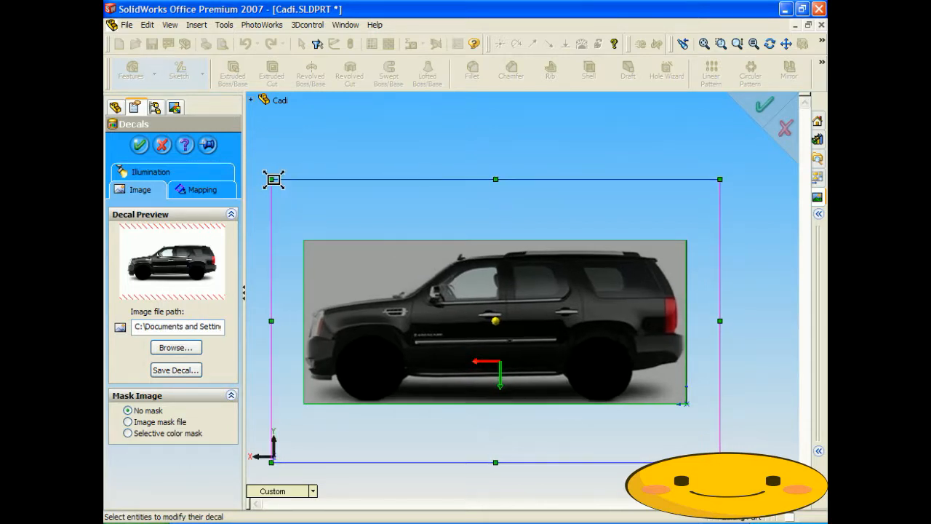
pyautogui.moveTo(342, 223); pyautogui.dragTo(345, 221)
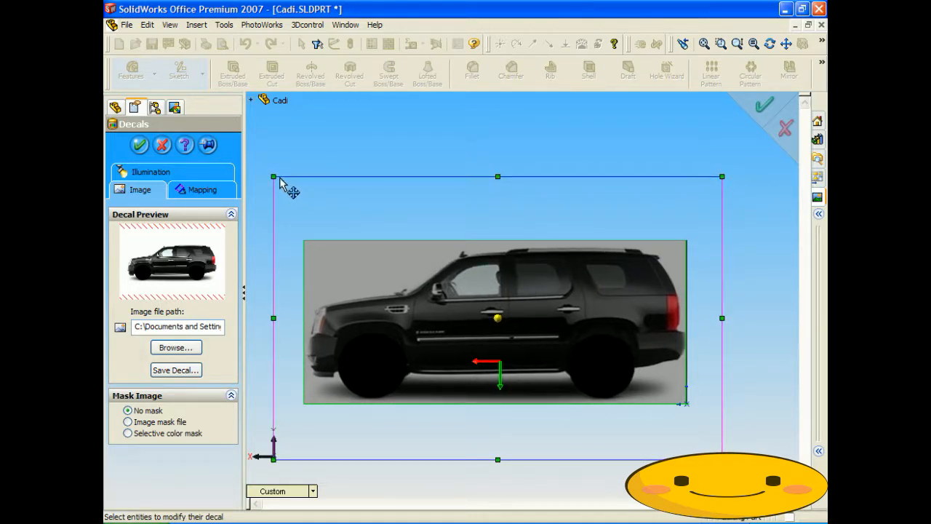
pyautogui.moveTo(274, 176); pyautogui.dragTo(273, 175)
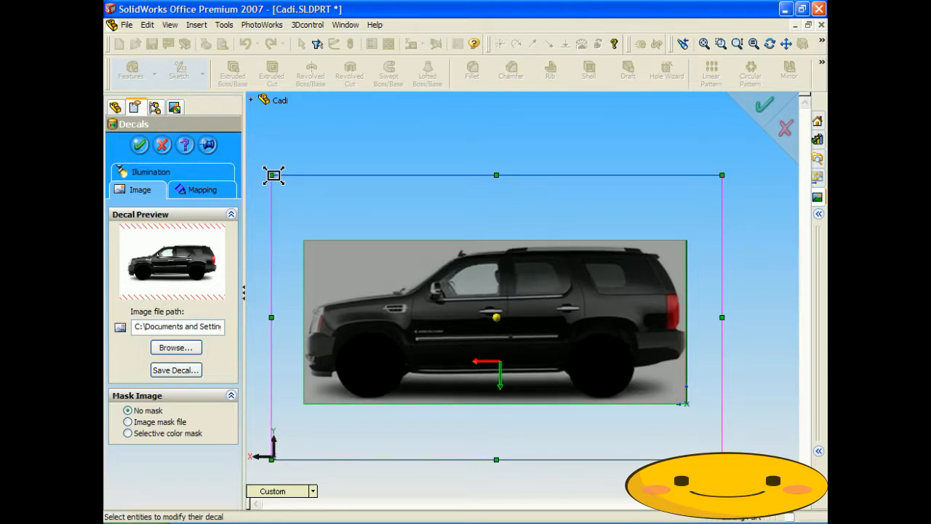
pyautogui.moveTo(318, 202); pyautogui.dragTo(318, 203)
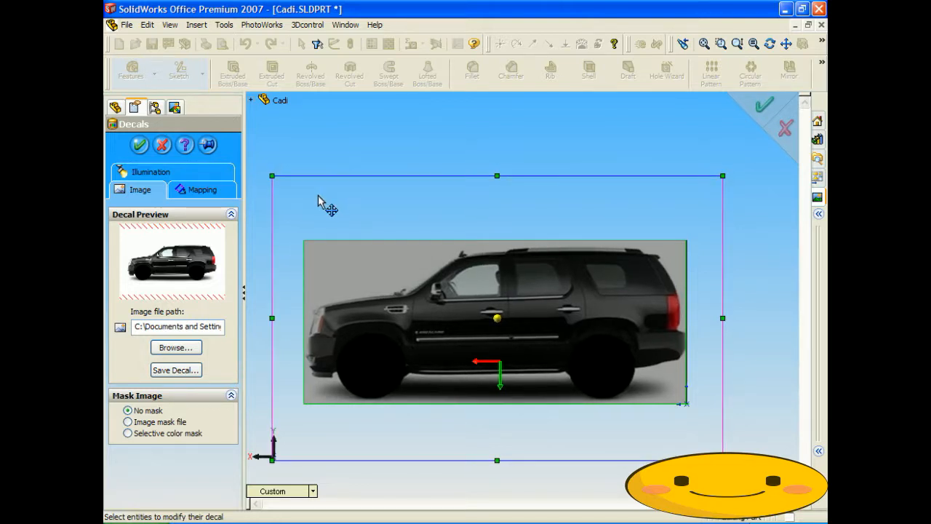
pyautogui.click(764, 109)
# Switch to the Assem2 assembly, rebuild it with the changed panel, and move the wheel onto the car's front wheel opening
pyautogui.click(345, 25)
pyautogui.click(377, 189)
pyautogui.click(260, 97)
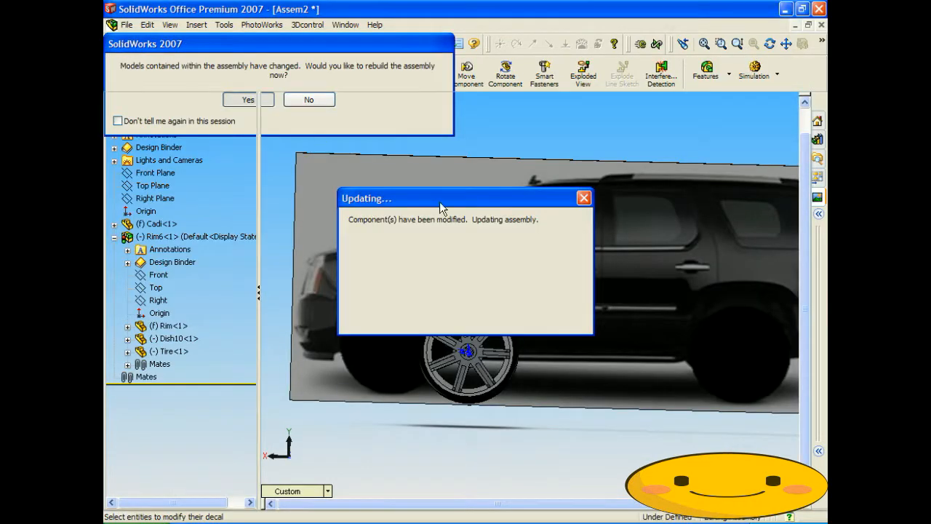
pyautogui.click(466, 76)
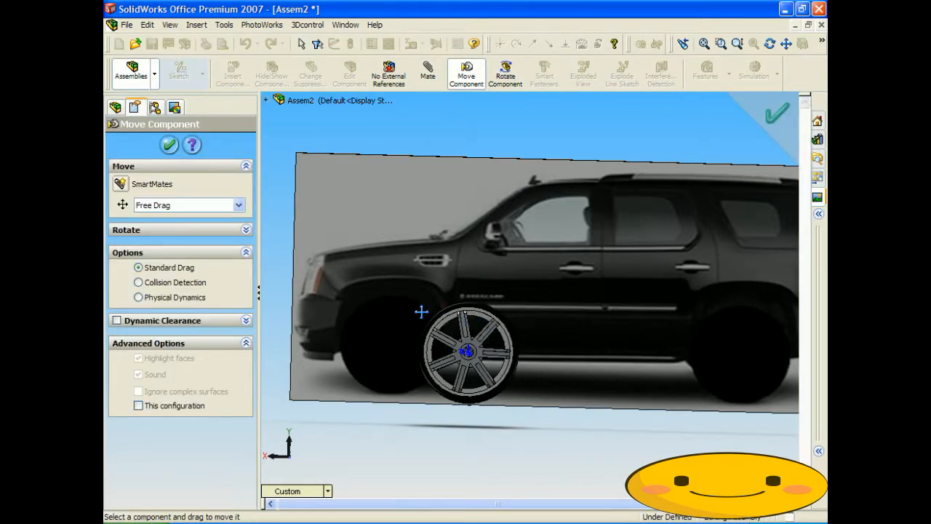
pyautogui.moveTo(477, 342); pyautogui.dragTo(398, 341)
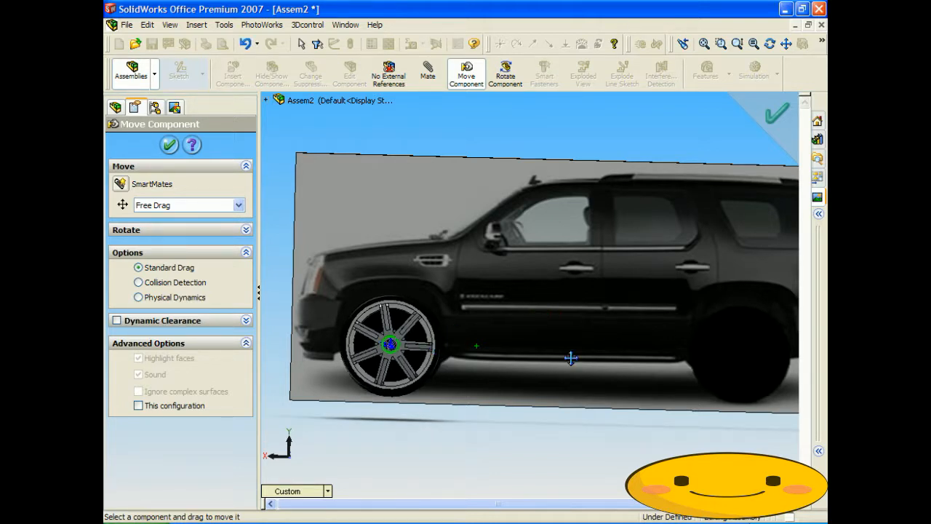
pyautogui.moveTo(518, 347)
pyautogui.mouseDown()
pyautogui.moveTo(480, 347)
pyautogui.moveTo(515, 350)
pyautogui.mouseUp()
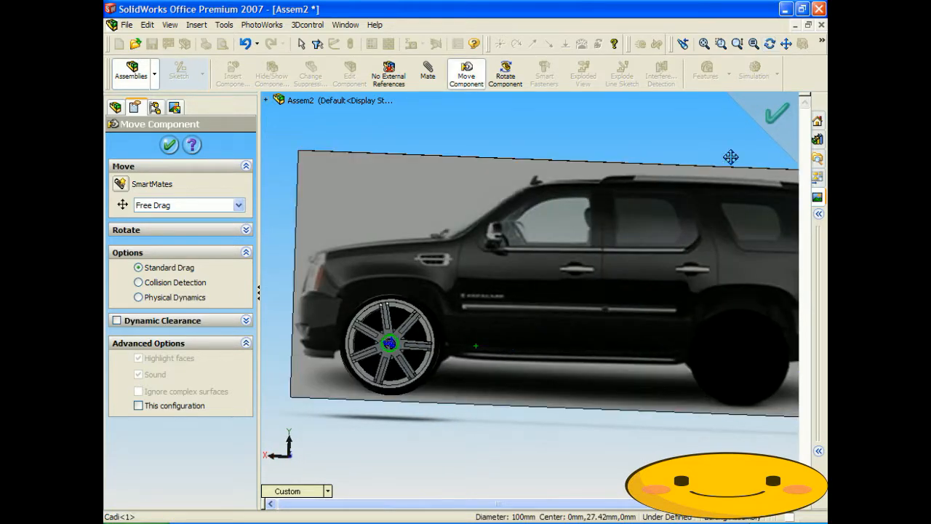
pyautogui.press('Escape')
# Orbit to an angled view of the whole car and render the assembly with PhotoWorks
pyautogui.moveTo(462, 298); pyautogui.dragTo(438, 289)
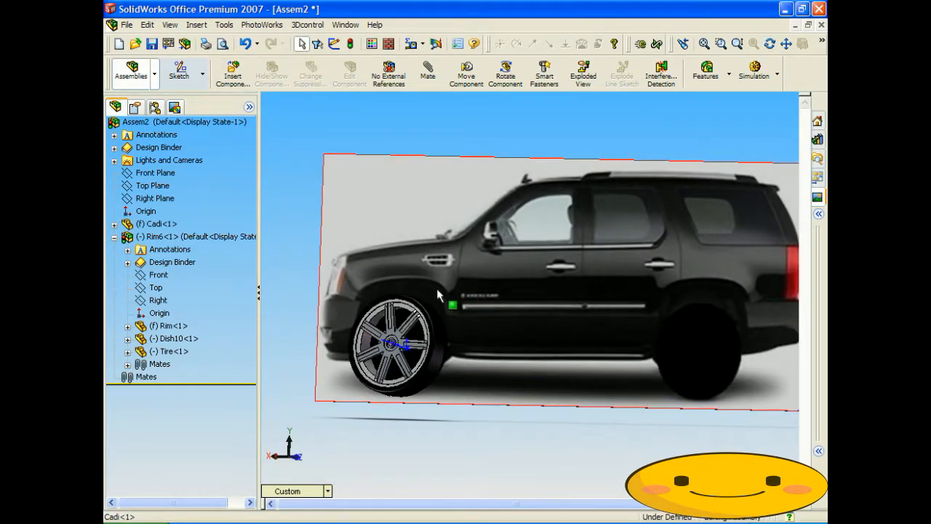
pyautogui.moveTo(614, 263); pyautogui.dragTo(568, 282, button='middle')
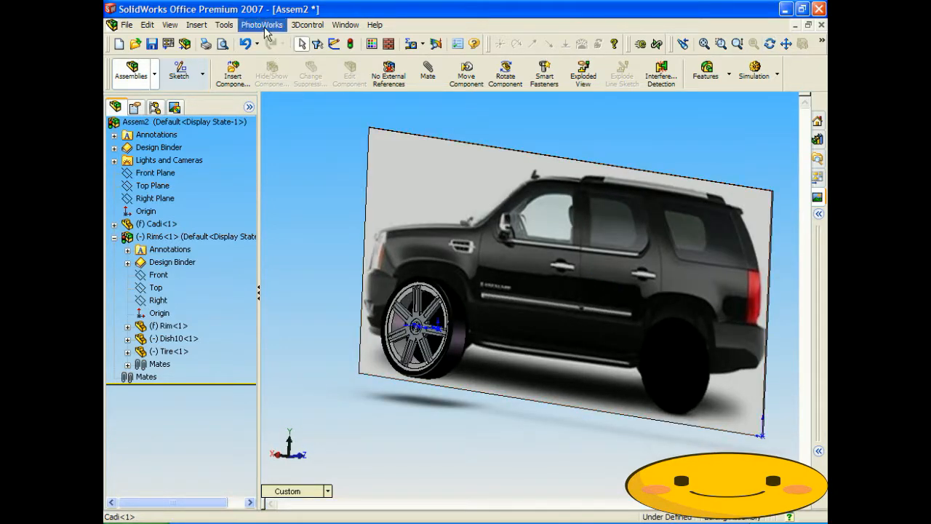
pyautogui.click(261, 25)
pyautogui.click(270, 83)
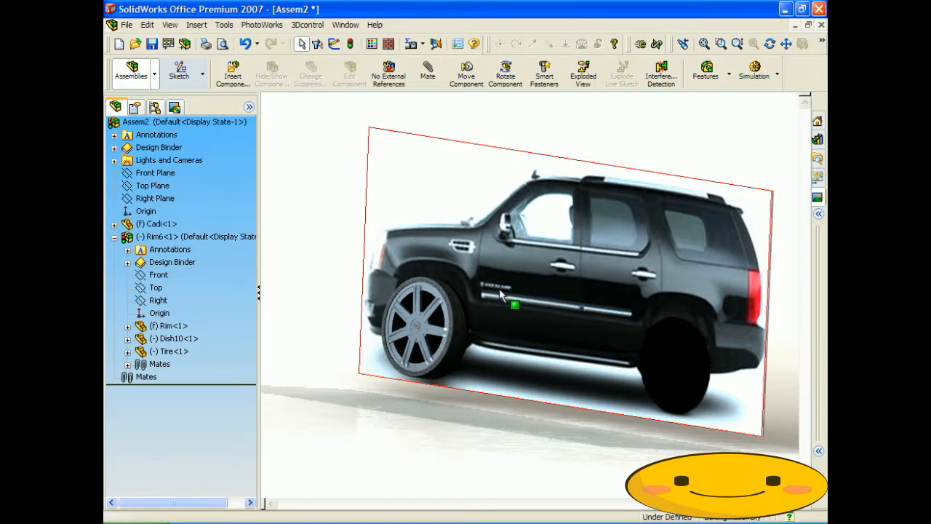
# Start a distance mate between the rim's annular edge face and the face of the Cadi panel
pyautogui.moveTo(390, 264); pyautogui.dragTo(460, 349, button='middle')
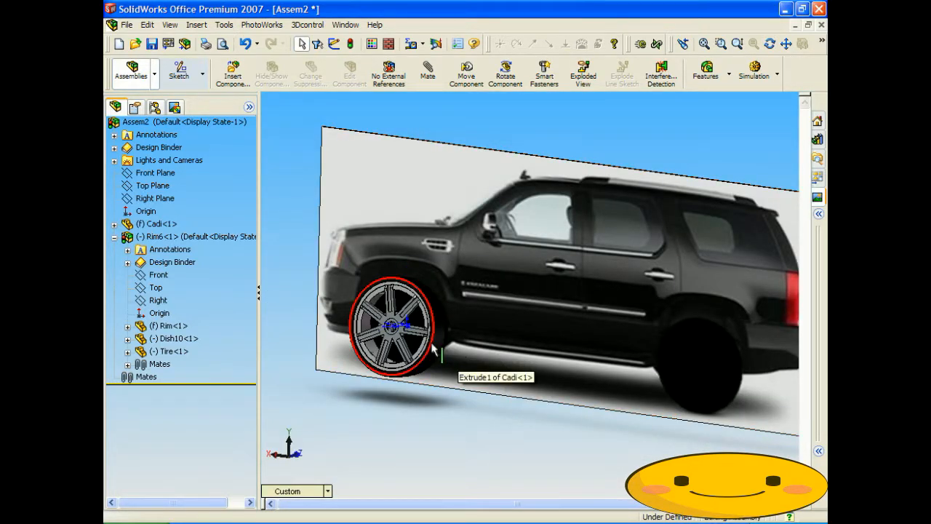
pyautogui.click(427, 73)
pyautogui.moveTo(471, 254); pyautogui.dragTo(630, 263, button='middle')
pyautogui.scroll(-6, 651, 323)
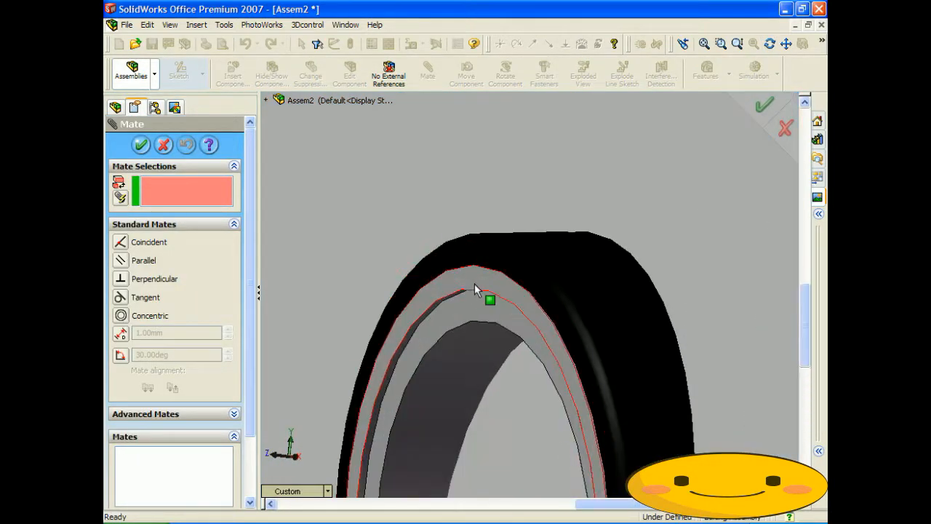
pyautogui.click(468, 278)
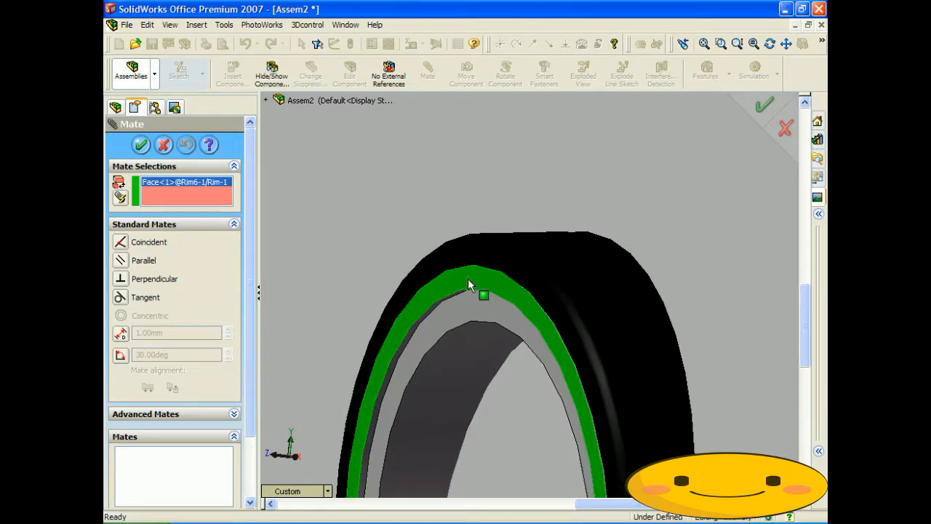
pyautogui.click(525, 148)
pyautogui.scroll(10, 465, 240)
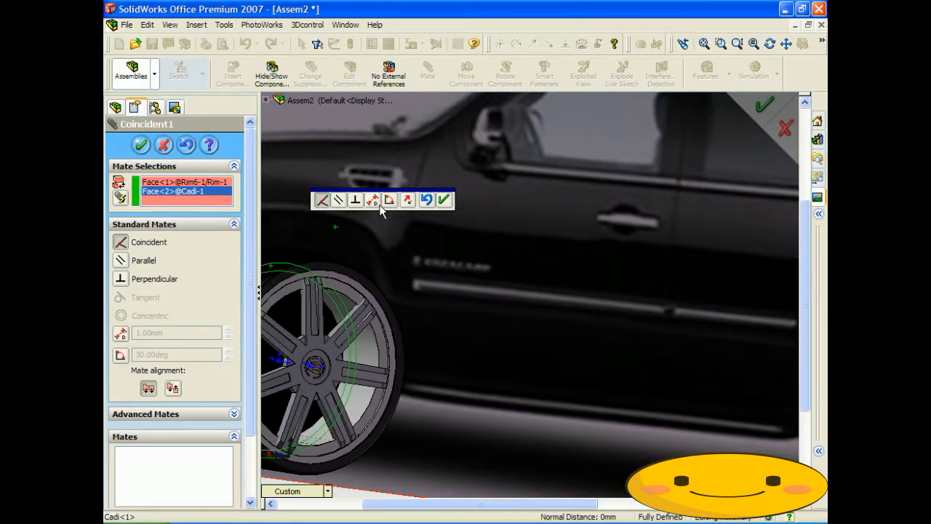
pyautogui.click(374, 201)
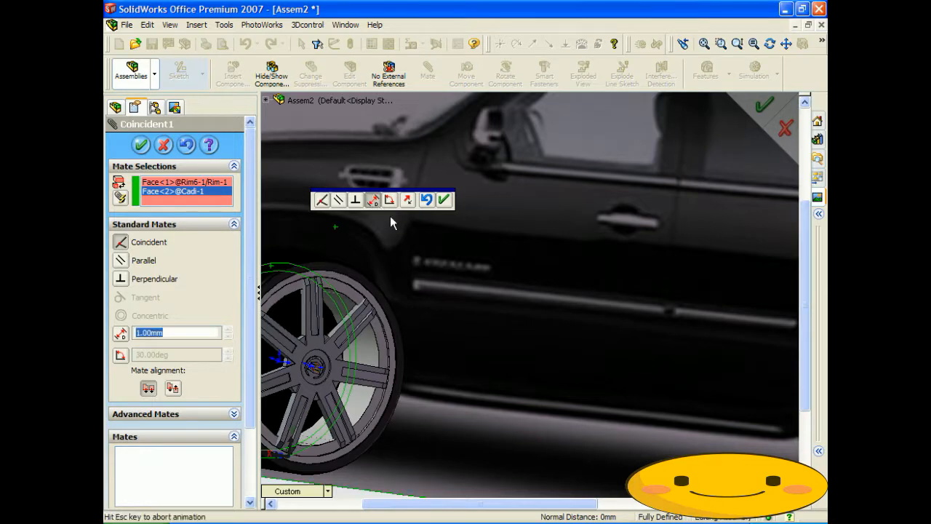
# Set the distance between the rim and the panel to 50 mm
pyautogui.scroll(3, 422, 254)
pyautogui.moveTo(411, 256); pyautogui.dragTo(488, 267, button='middle')
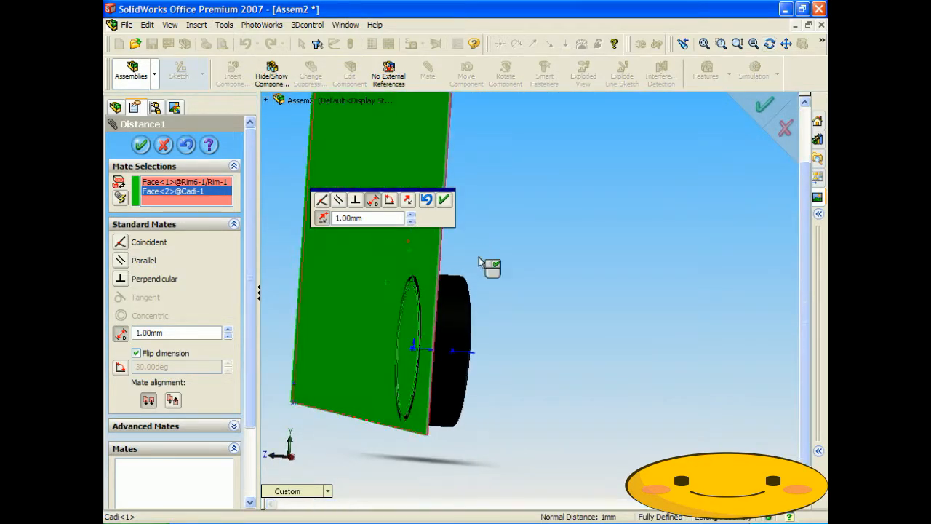
pyautogui.click(374, 219)
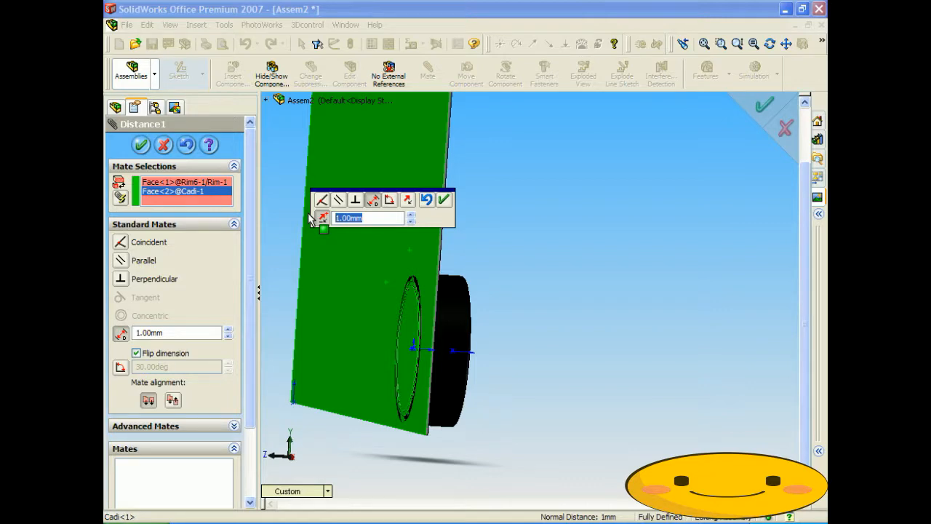
pyautogui.write('50')
pyautogui.press('Return')
# Set the distance between the rim and the panel to 100 mm, accept the mate and finish mating
pyautogui.moveTo(524, 220)
pyautogui.mouseDown(button='middle')
pyautogui.moveTo(449, 219)
pyautogui.moveTo(517, 218)
pyautogui.mouseUp(button='middle')
pyautogui.click(369, 218)
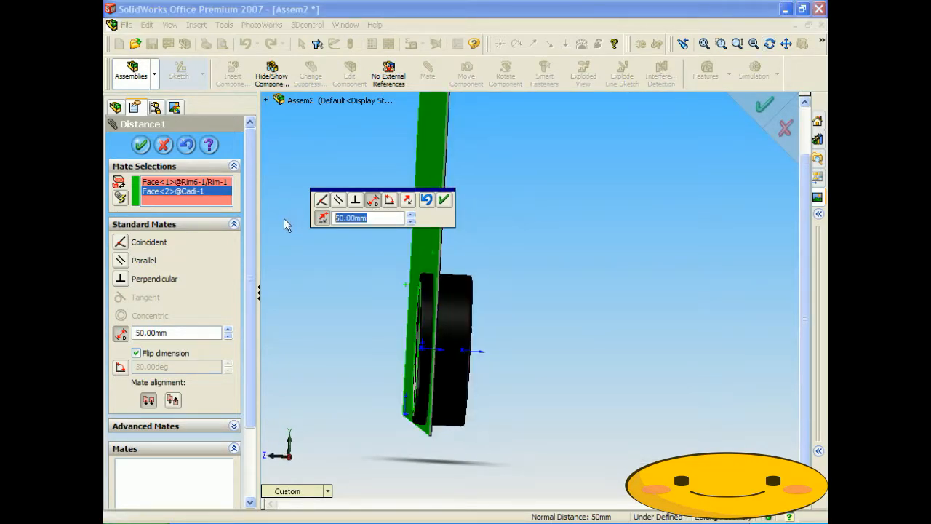
pyautogui.write('100')
pyautogui.press('Return')
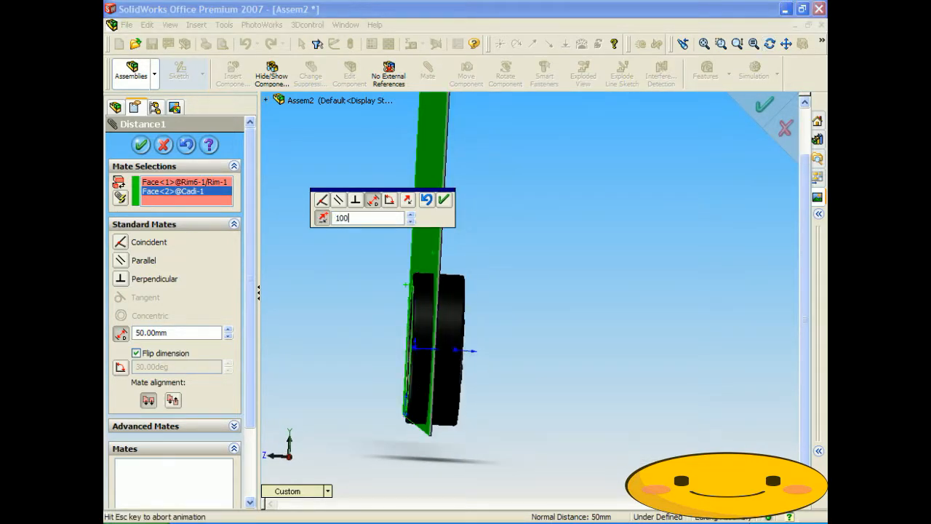
pyautogui.moveTo(488, 269); pyautogui.dragTo(570, 287, button='middle')
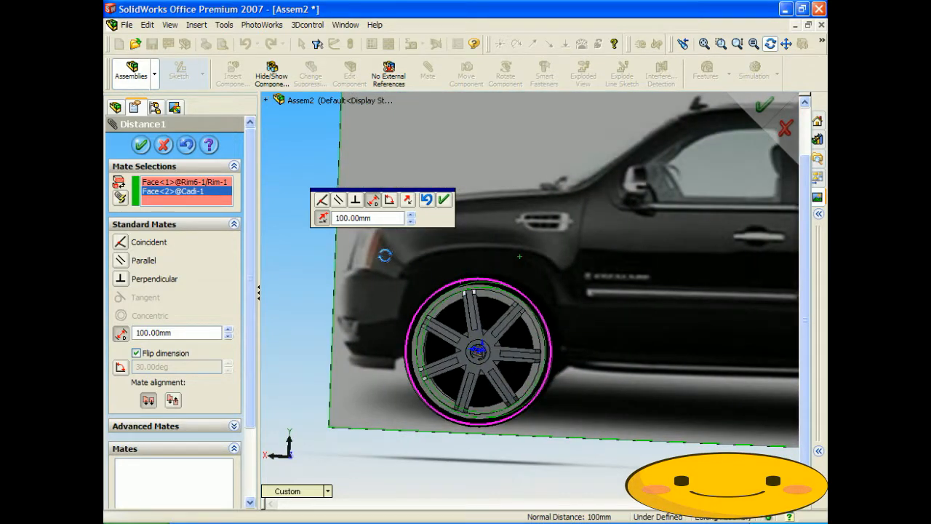
pyautogui.click(444, 199)
pyautogui.scroll(-3, 538, 346)
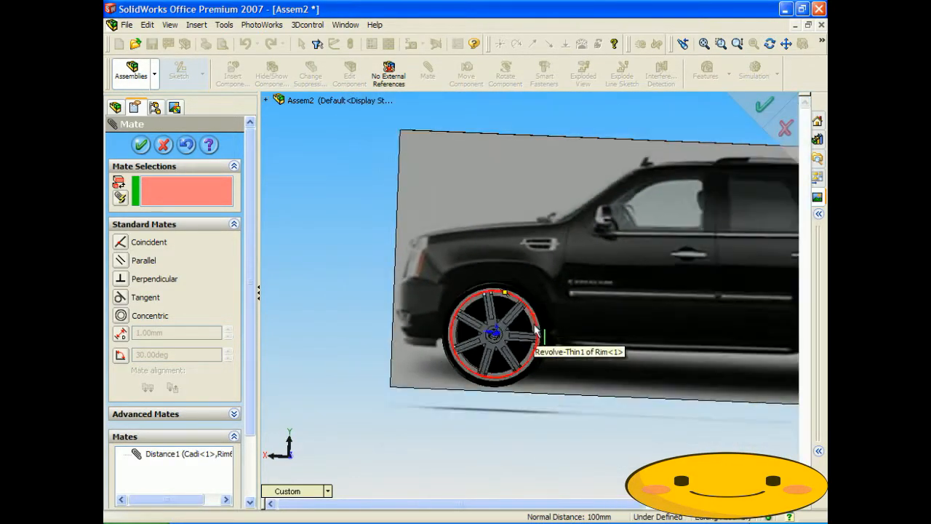
pyautogui.moveTo(588, 339); pyautogui.dragTo(618, 335, button='middle')
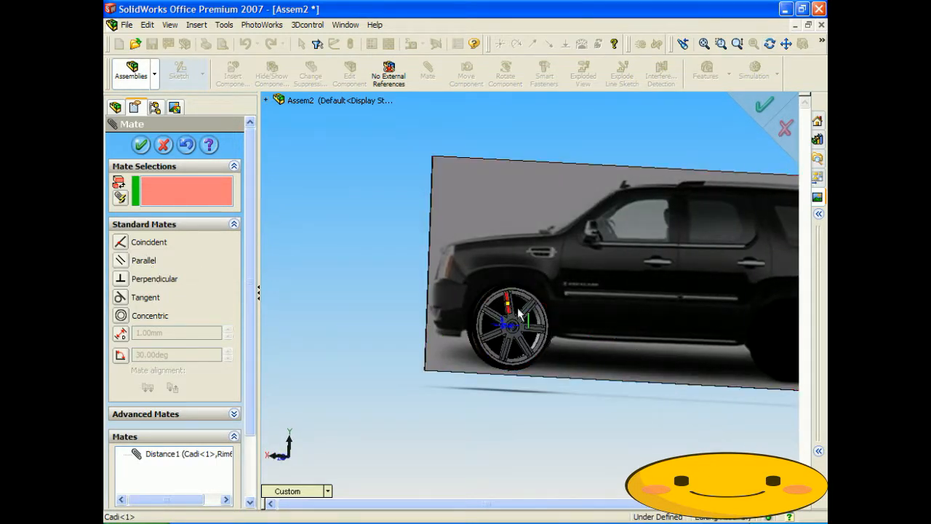
pyautogui.scroll(10, 526, 328)
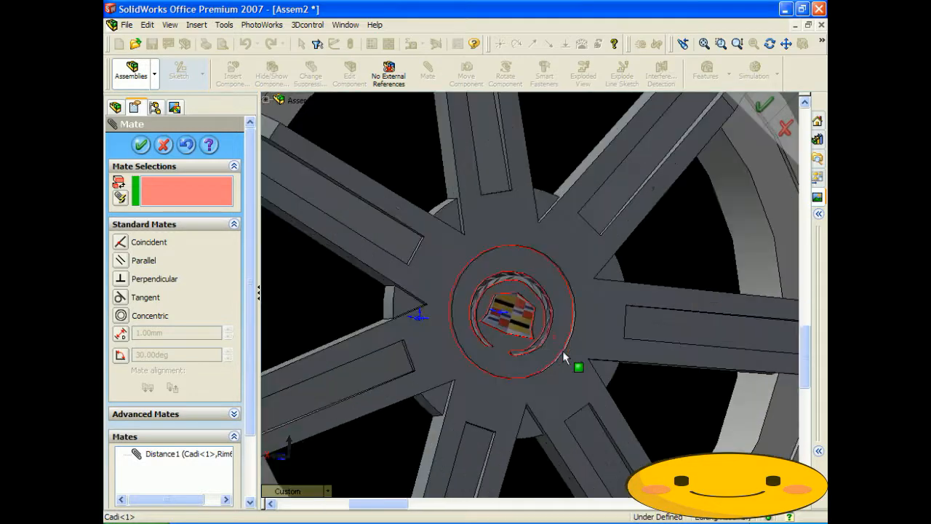
pyautogui.scroll(-10, 540, 348)
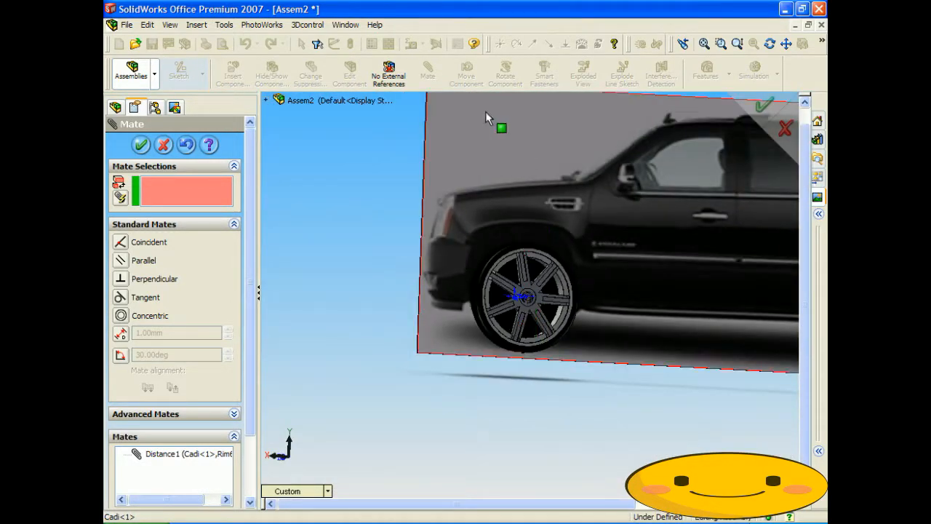
pyautogui.click(141, 144)
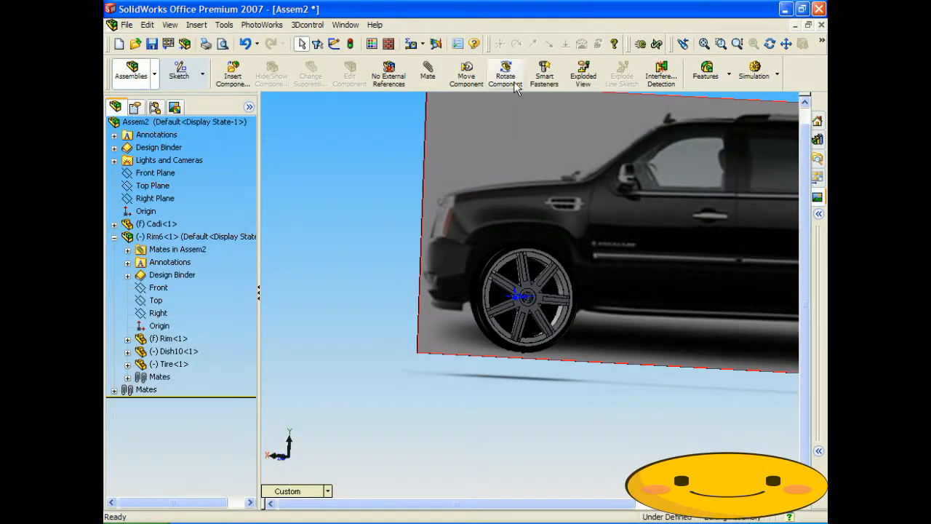
# Rotate the wheel freely with Rotate Component to test how it can still move against the panel
pyautogui.moveTo(523, 264); pyautogui.dragTo(704, 447)
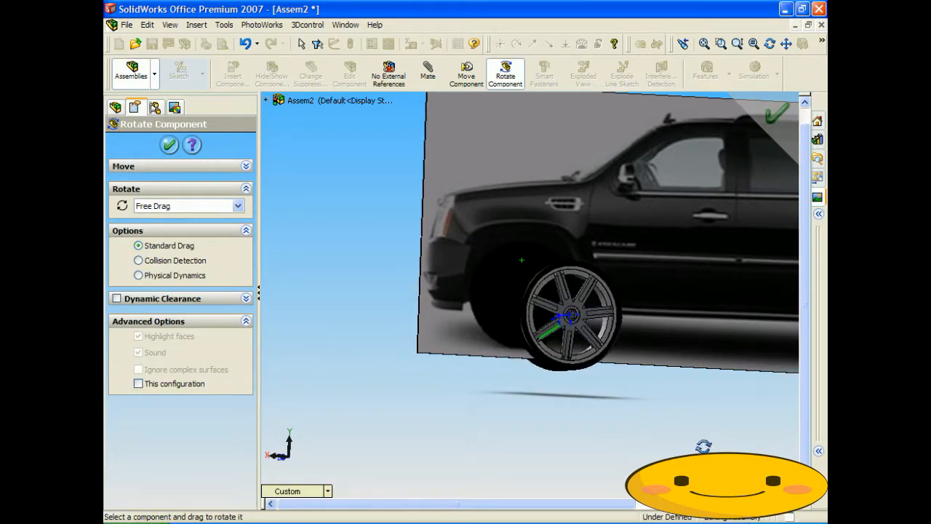
pyautogui.moveTo(540, 307); pyautogui.dragTo(563, 357)
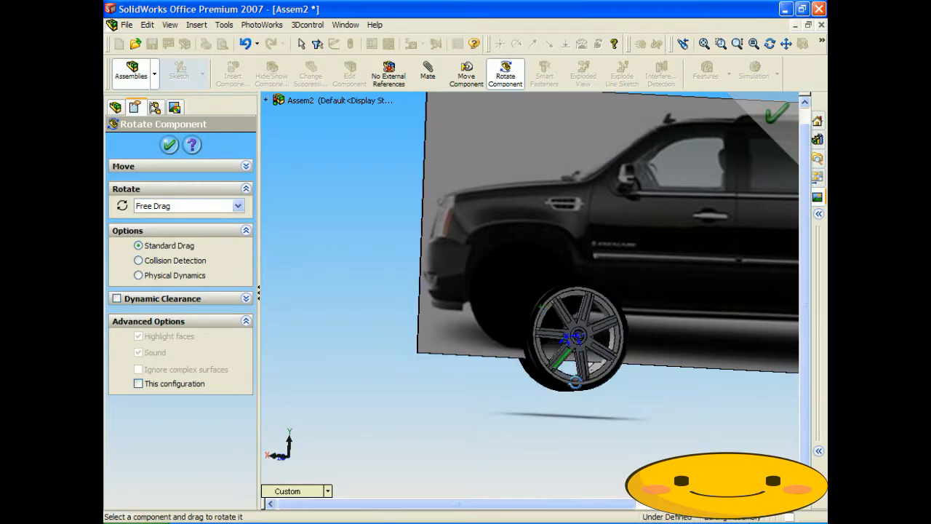
pyautogui.scroll(-6, 613, 362)
pyautogui.moveTo(357, 230); pyautogui.dragTo(401, 390)
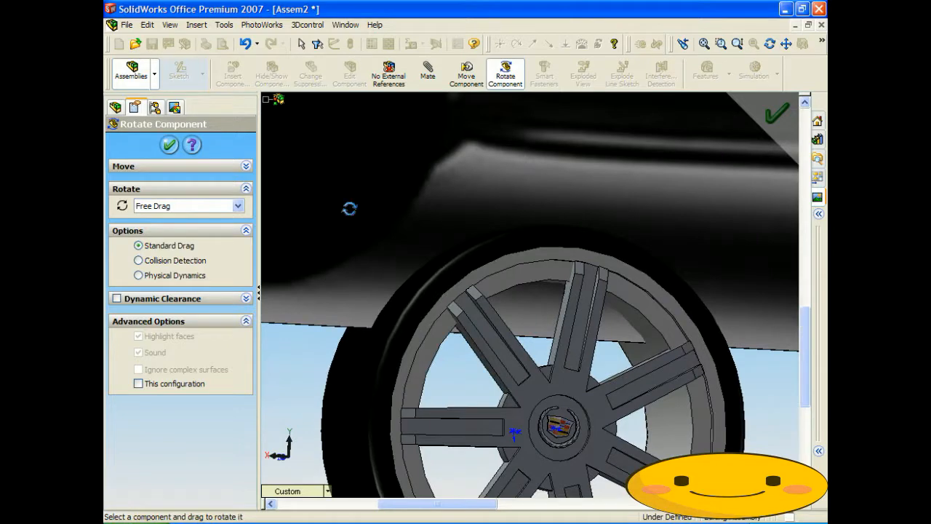
# Start a mate between the small inner end face of a spoke's recess and the Cadi panel's thin lower edge face
pyautogui.click(428, 71)
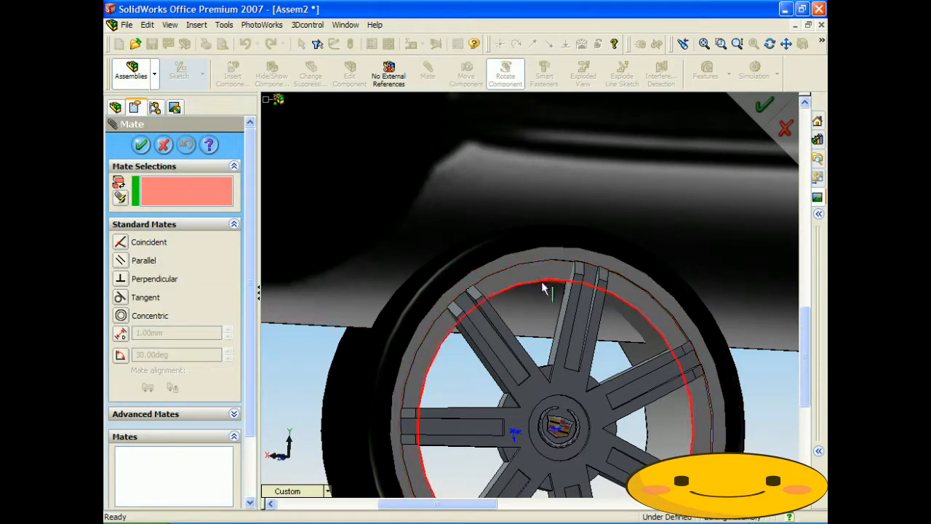
pyautogui.moveTo(551, 291); pyautogui.dragTo(553, 405, button='middle')
pyautogui.scroll(-7, 553, 405)
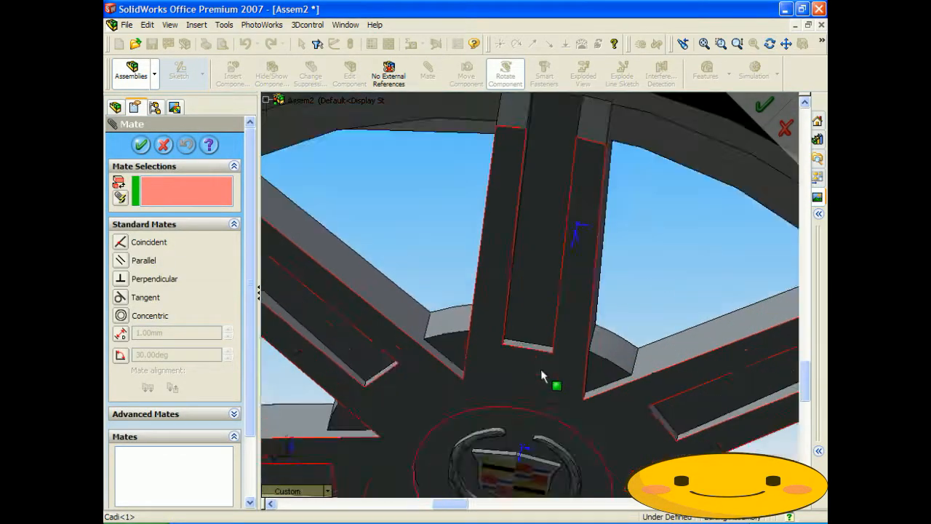
pyautogui.click(524, 323)
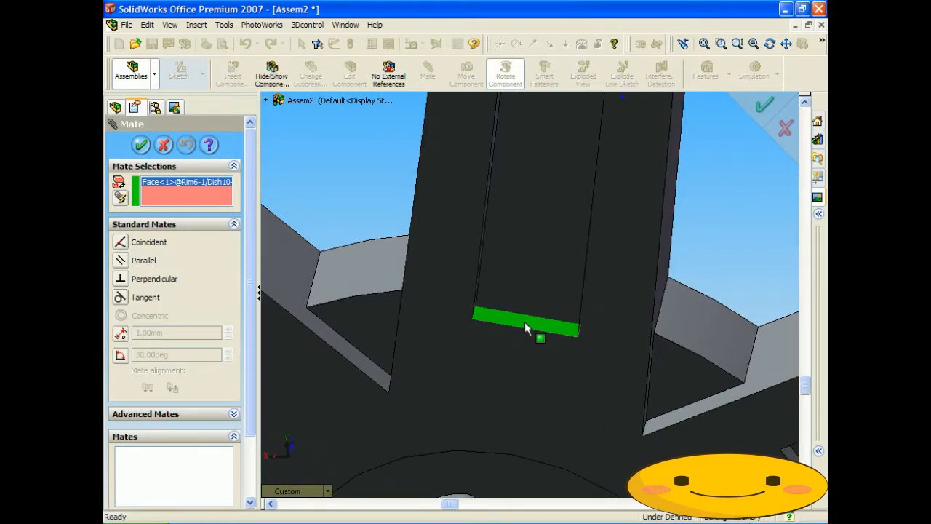
pyautogui.scroll(5, 527, 291)
pyautogui.scroll(5, 499, 188)
pyautogui.moveTo(420, 207); pyautogui.dragTo(400, 65, button='middle')
pyautogui.scroll(-6, 363, 244)
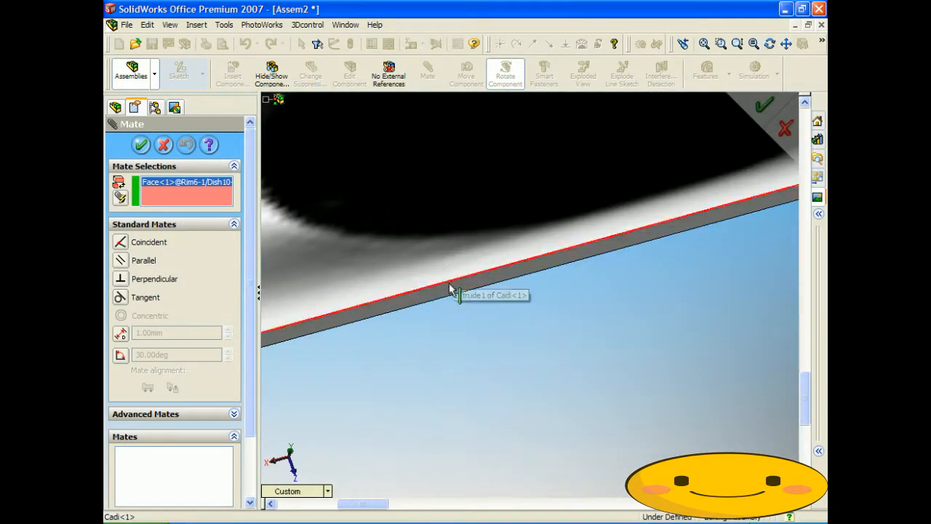
pyautogui.click(447, 291)
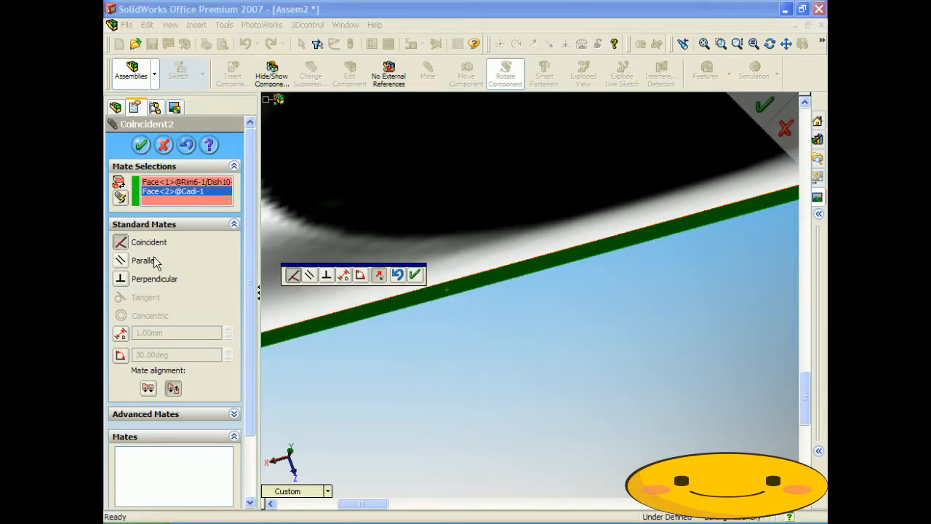
# Make the spoke recess face parallel to the panel's lower edge face, accept the mate and finish mating
pyautogui.click(122, 260)
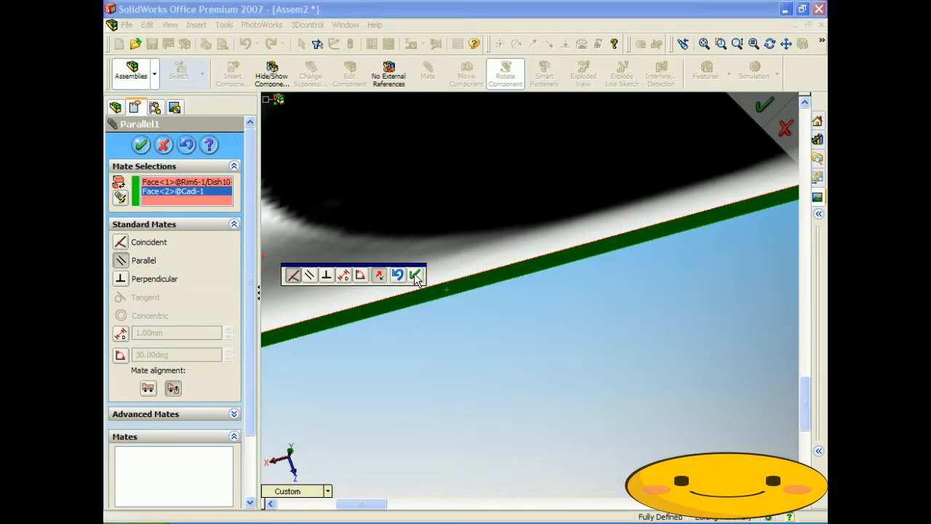
pyautogui.click(416, 277)
pyautogui.scroll(6, 510, 272)
pyautogui.moveTo(623, 251); pyautogui.dragTo(652, 335, button='middle')
pyautogui.scroll(5, 659, 299)
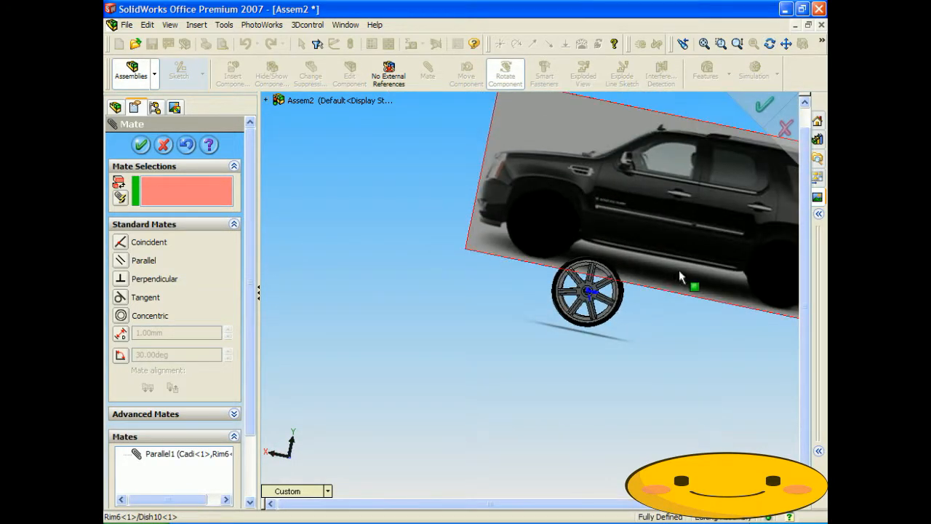
pyautogui.scroll(-3, 655, 277)
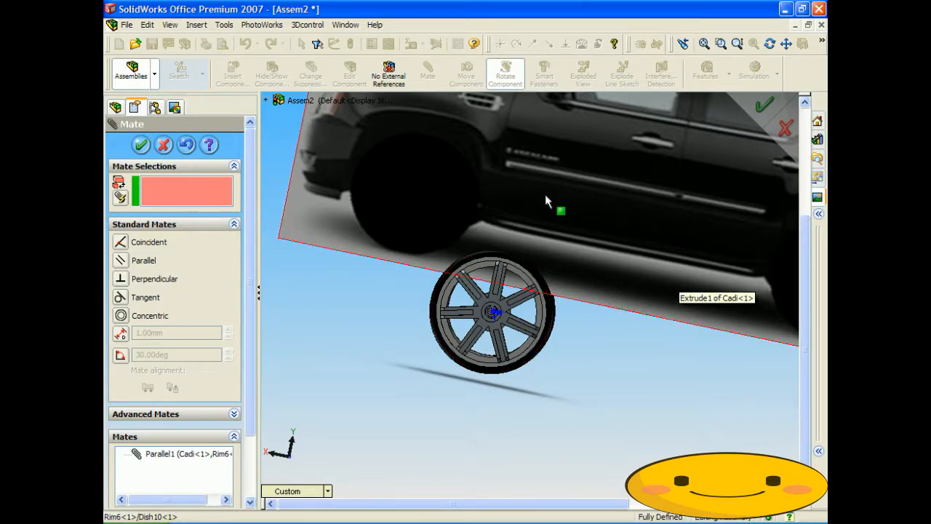
pyautogui.scroll(2, 574, 200)
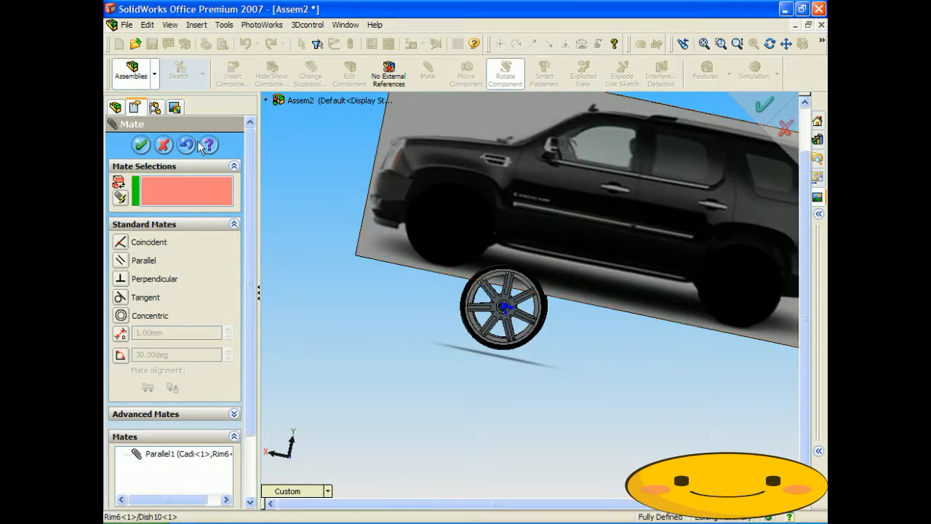
pyautogui.click(156, 145)
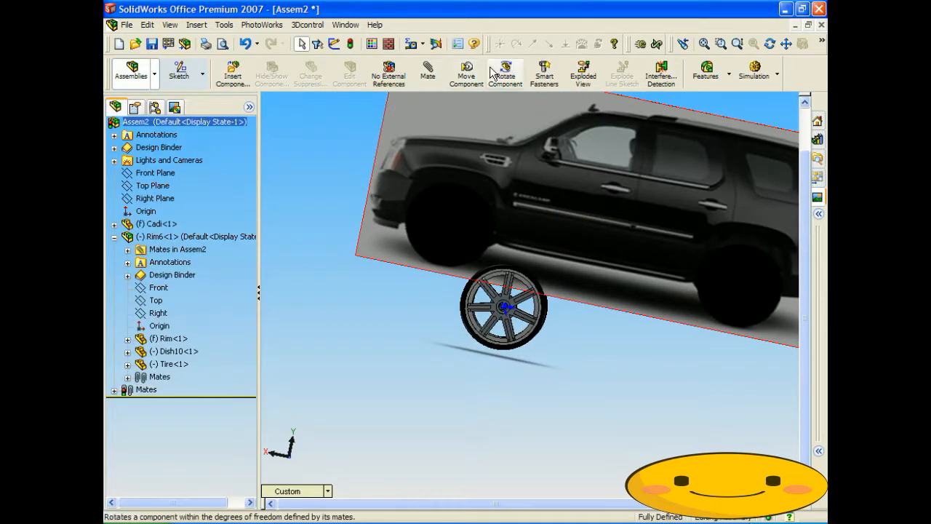
# Move the wheel freely into the front wheel arch of the Escalade image with Move Component
pyautogui.click(462, 77)
pyautogui.moveTo(506, 275); pyautogui.dragTo(455, 208)
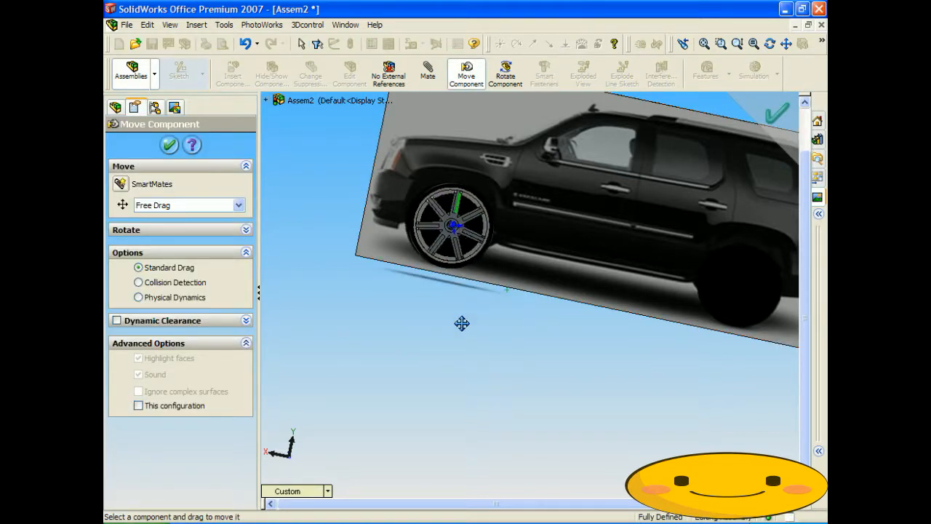
pyautogui.click(173, 147)
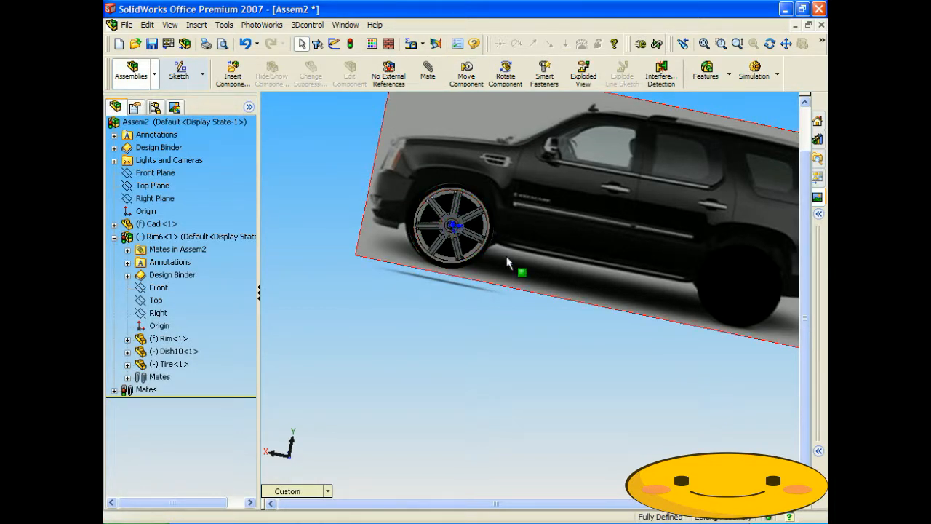
# Start a distance mate between the spoke recess's inner end face and the Cadi panel's lower edge face
pyautogui.scroll(-5, 480, 218)
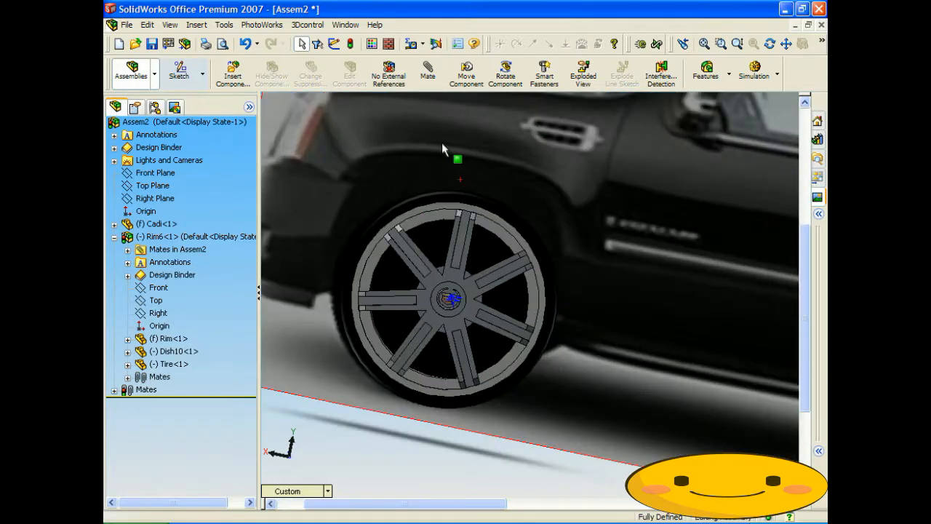
pyautogui.moveTo(442, 141); pyautogui.dragTo(442, 108, button='middle')
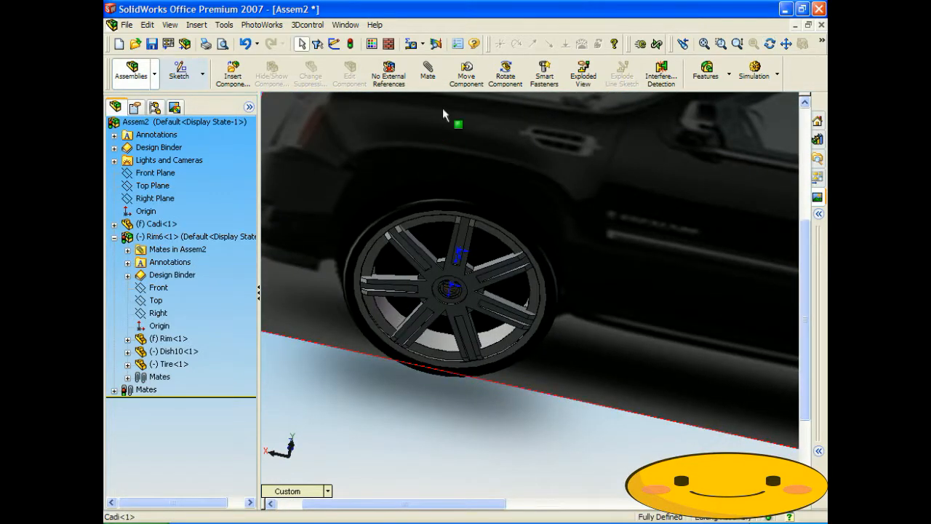
pyautogui.click(428, 71)
pyautogui.scroll(-5, 473, 273)
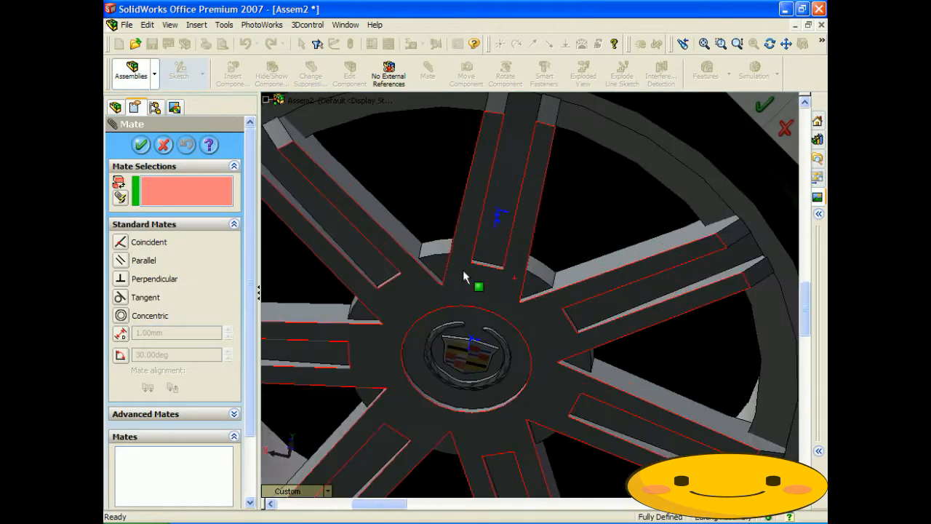
pyautogui.scroll(-3, 524, 291)
pyautogui.click(544, 334)
pyautogui.scroll(6, 548, 283)
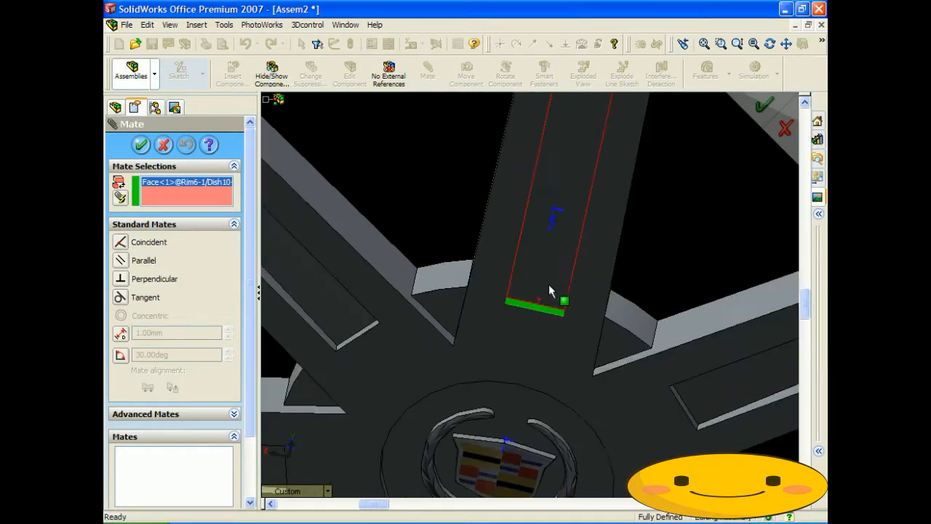
pyautogui.scroll(5, 561, 281)
pyautogui.moveTo(561, 281); pyautogui.dragTo(568, 118, button='middle')
pyautogui.scroll(-8, 536, 332)
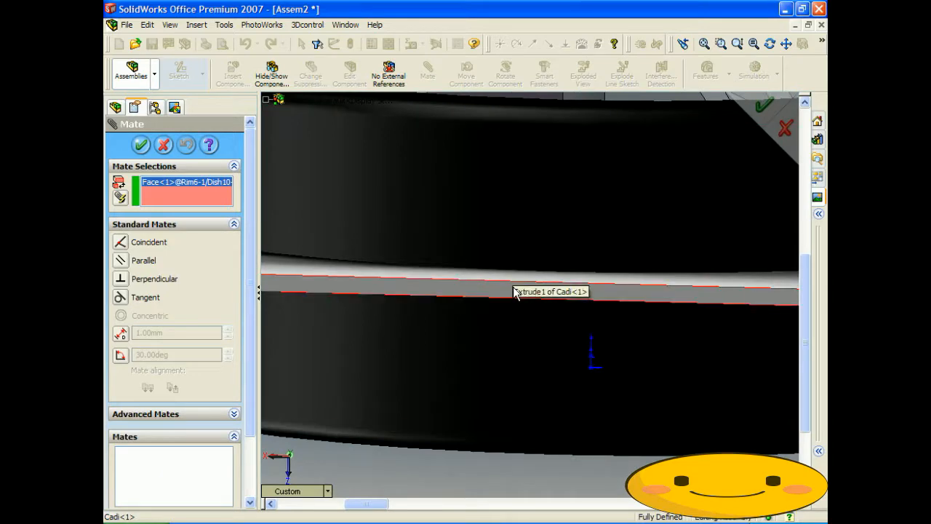
pyautogui.click(507, 294)
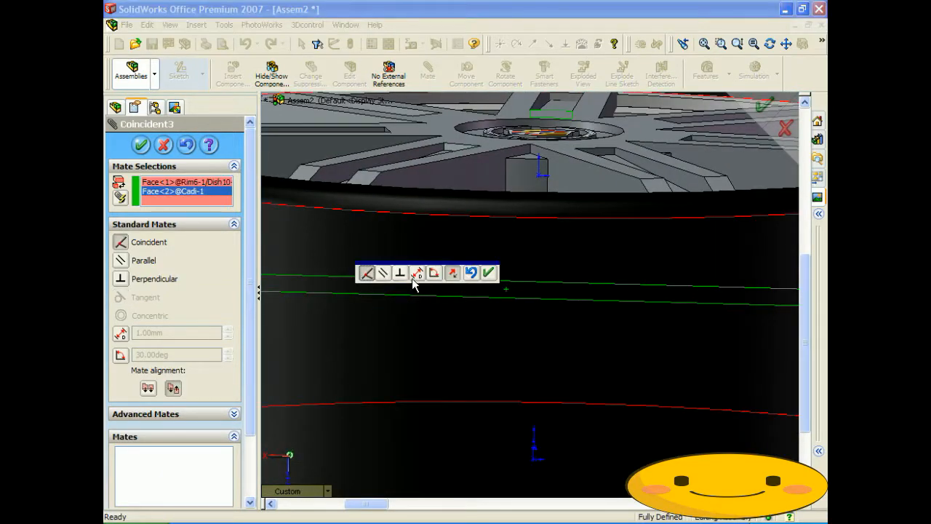
pyautogui.click(417, 274)
# Set the distance between the spoke recess face and the panel's lower edge to 100 mm
pyautogui.scroll(5, 465, 281)
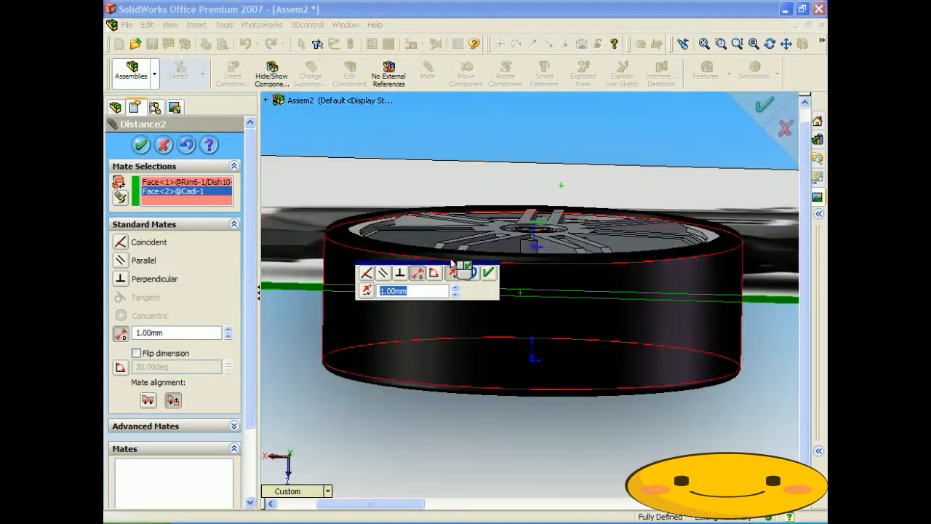
pyautogui.moveTo(474, 232); pyautogui.dragTo(609, 307, button='middle')
pyautogui.scroll(5, 440, 303)
pyautogui.click(420, 290)
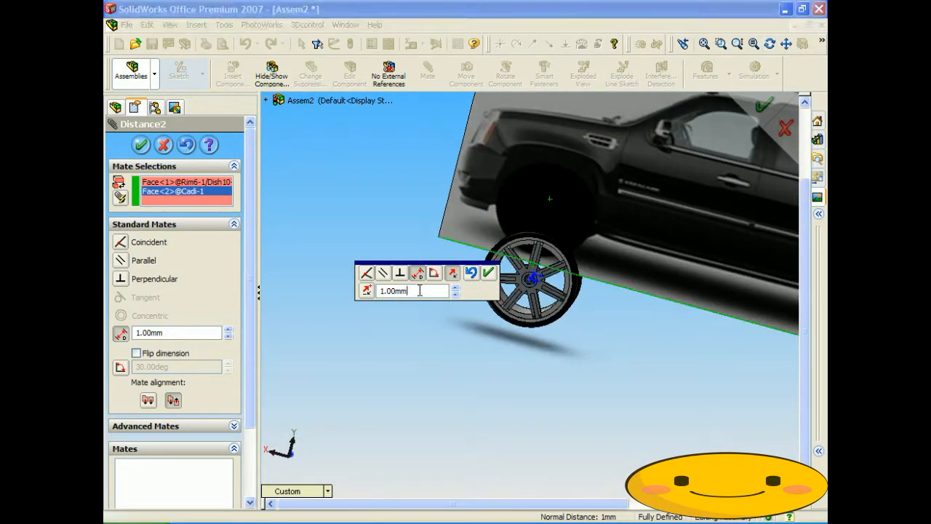
pyautogui.write('100')
pyautogui.press('Return')
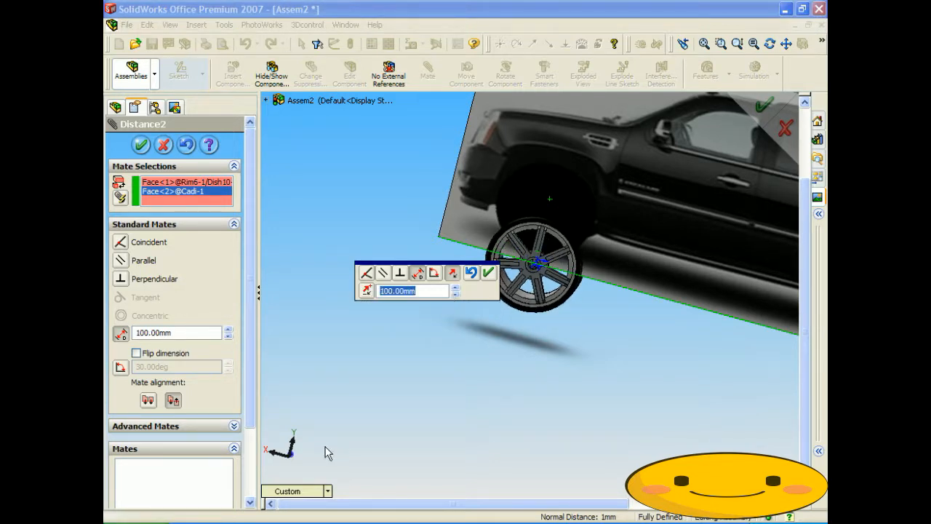
# Switch to the Back view and raise the wheel's distance from the panel's lower edge to 160 mm
pyautogui.click(326, 492)
pyautogui.click(349, 273)
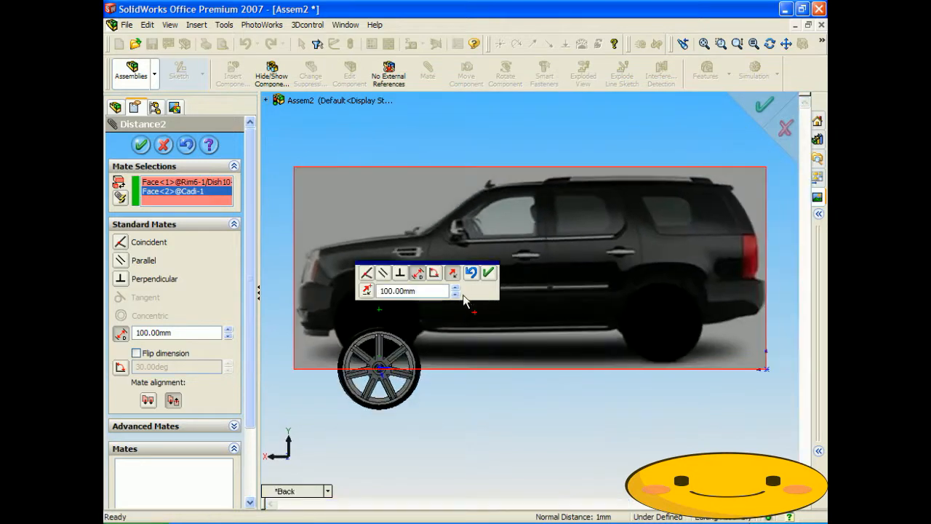
pyautogui.click(475, 294)
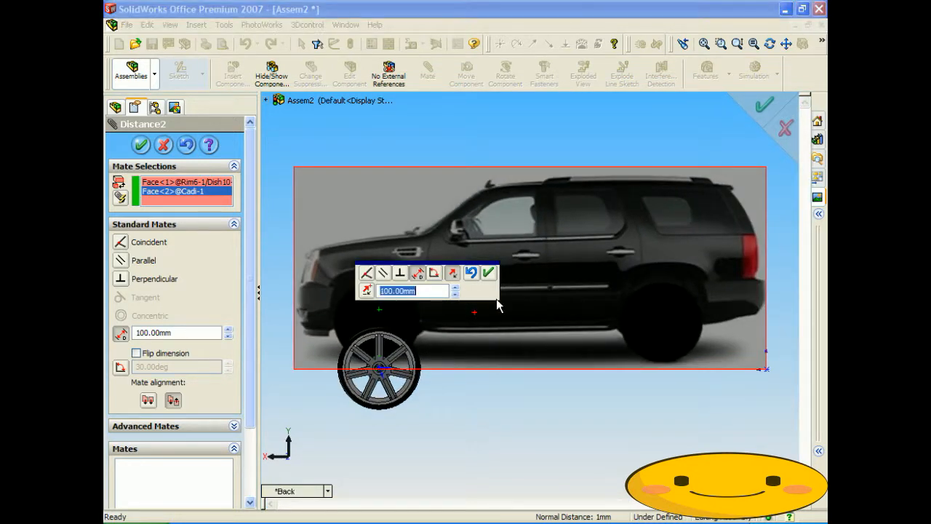
pyautogui.moveTo(380, 264); pyautogui.dragTo(465, 277)
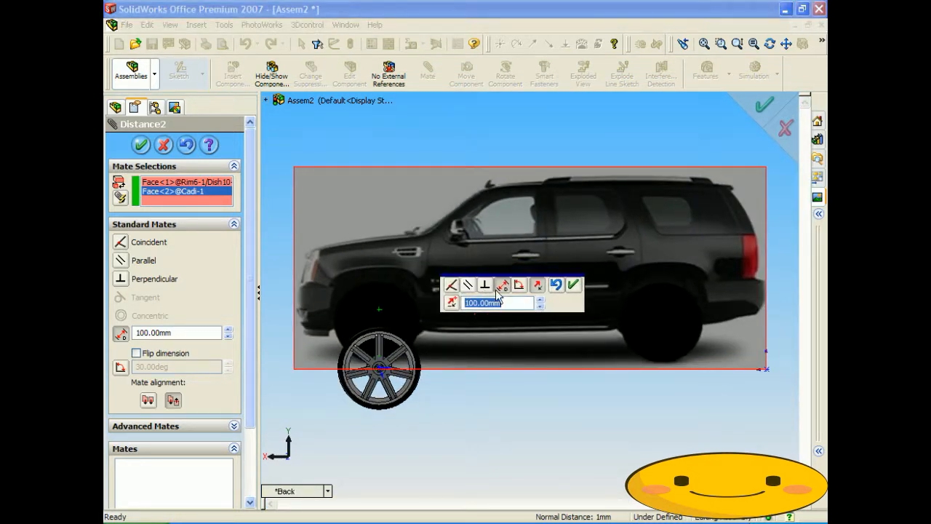
pyautogui.click(539, 299)
pyautogui.click(539, 299)
pyautogui.click(539, 299)
pyautogui.click(539, 299)
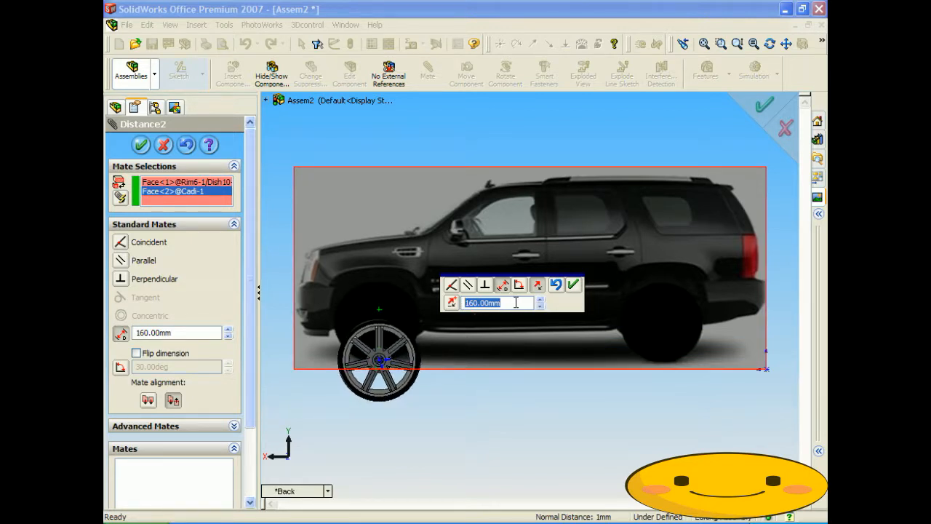
# Try a 300 mm distance from the panel's lower edge, and then set it to 400 mm
pyautogui.write('300')
pyautogui.press('Return')
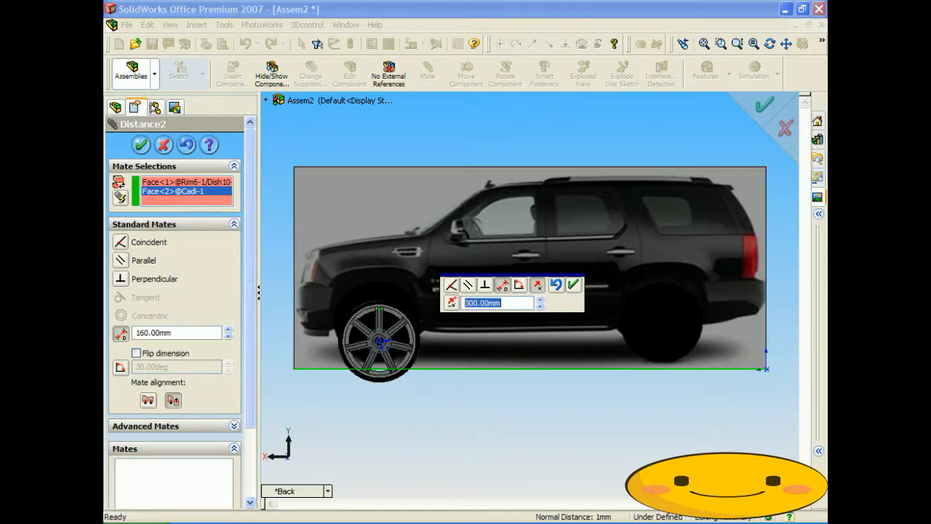
pyautogui.press('Return')
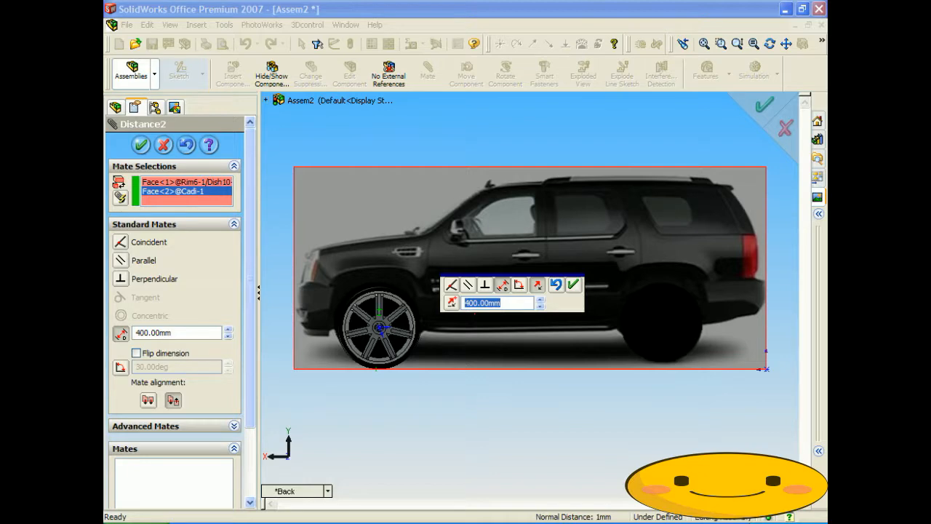
# Fine-tune the wheel's height in the arch by raising the distance to 430 mm, and accept the mate
pyautogui.scroll(-6, 388, 323)
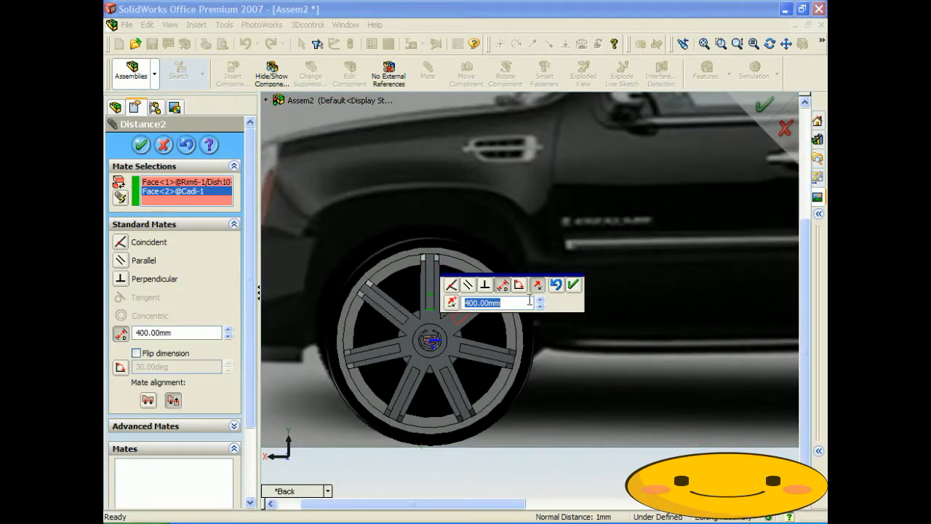
pyautogui.click(539, 299)
pyautogui.click(540, 299)
pyautogui.click(539, 299)
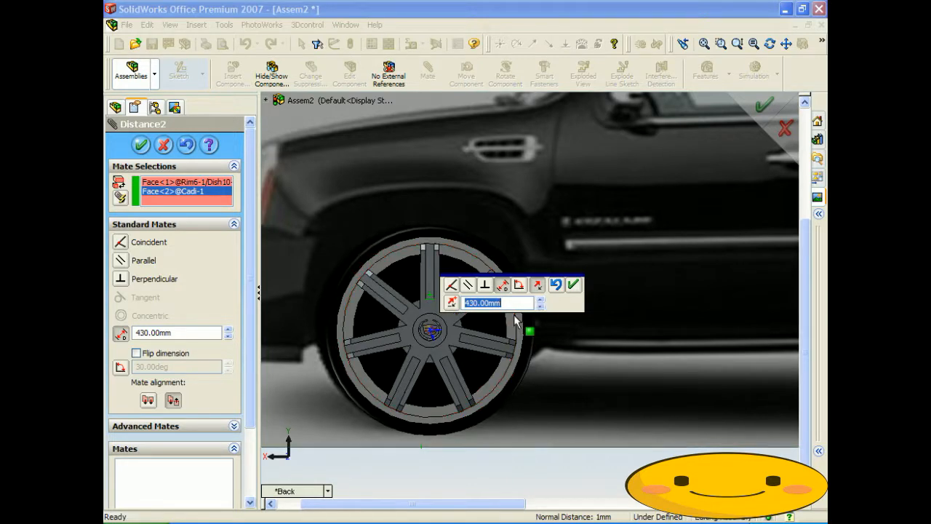
pyautogui.click(573, 285)
# Start a distance mate between the long side face of the upright spoke's recess and the panel's vertical edge face at the car's front
pyautogui.moveTo(481, 231); pyautogui.dragTo(536, 235, button='middle')
pyautogui.scroll(-5, 465, 263)
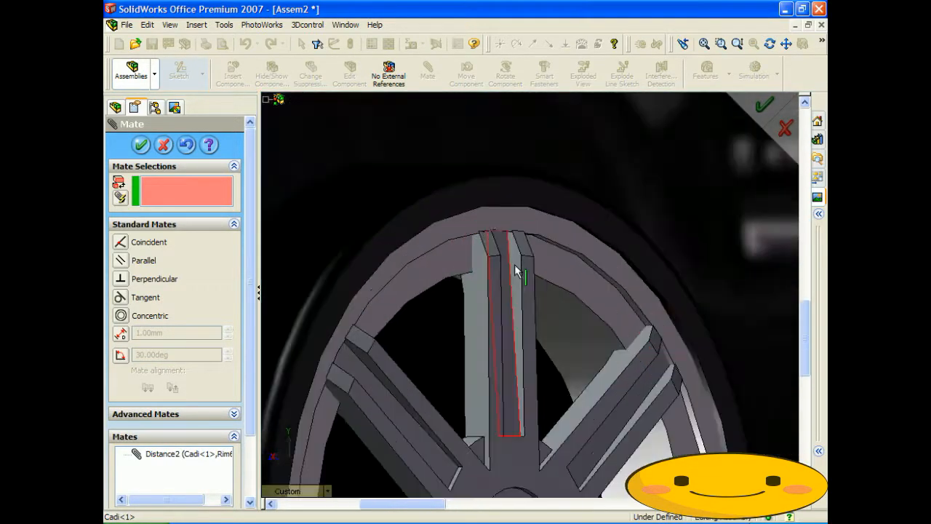
pyautogui.scroll(-2, 509, 269)
pyautogui.click(491, 254)
pyautogui.scroll(5, 492, 254)
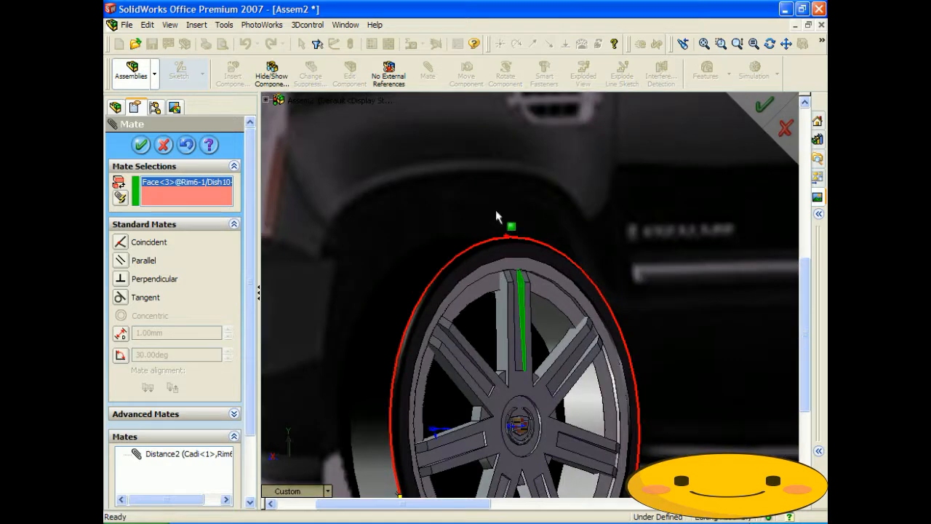
pyautogui.scroll(5, 496, 211)
pyautogui.moveTo(427, 218); pyautogui.dragTo(426, 227, button='middle')
pyautogui.scroll(-5, 422, 221)
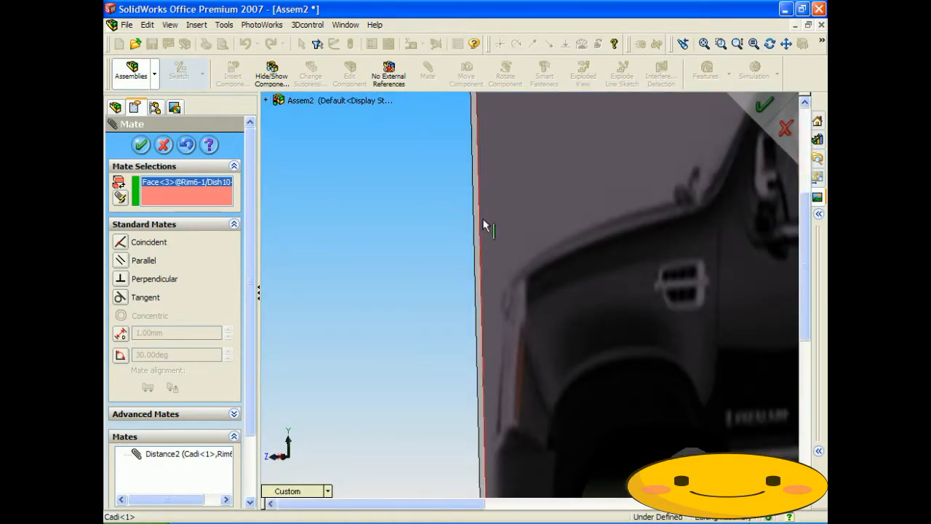
pyautogui.scroll(-3, 480, 228)
pyautogui.click(479, 228)
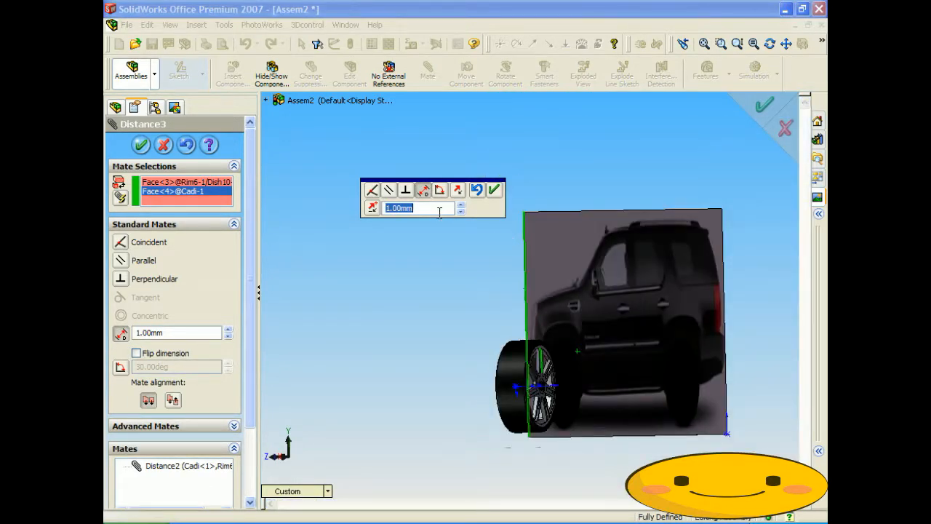
# Set the wheel's distance from the panel's front edge to 500 mm and switch to the Back view
pyautogui.press('Return')
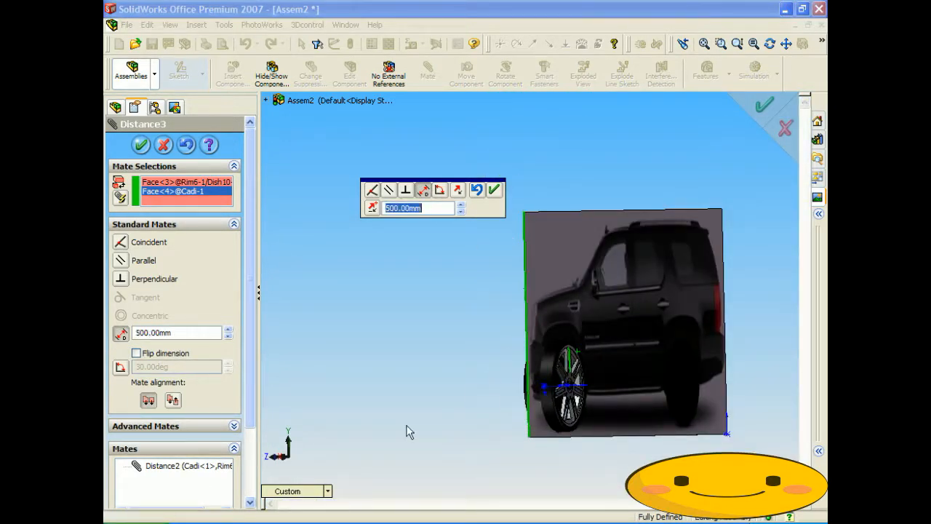
pyautogui.click(305, 493)
pyautogui.click(328, 280)
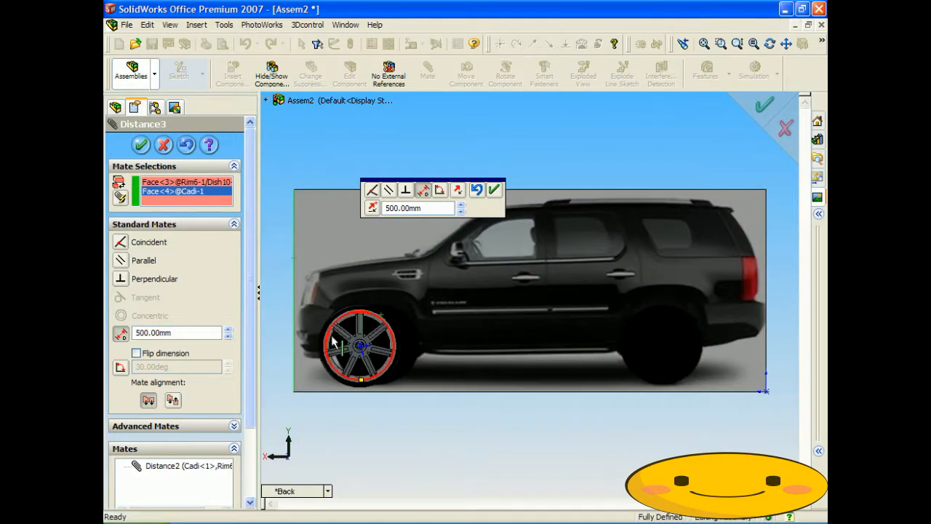
# Raise the distance stepwise to 630 mm, reduce it to 620 mm to fit the front wheel arch, and accept the mate
pyautogui.scroll(-4, 331, 337)
pyautogui.click(460, 205)
pyautogui.click(461, 205)
pyautogui.click(461, 205)
pyautogui.click(461, 205)
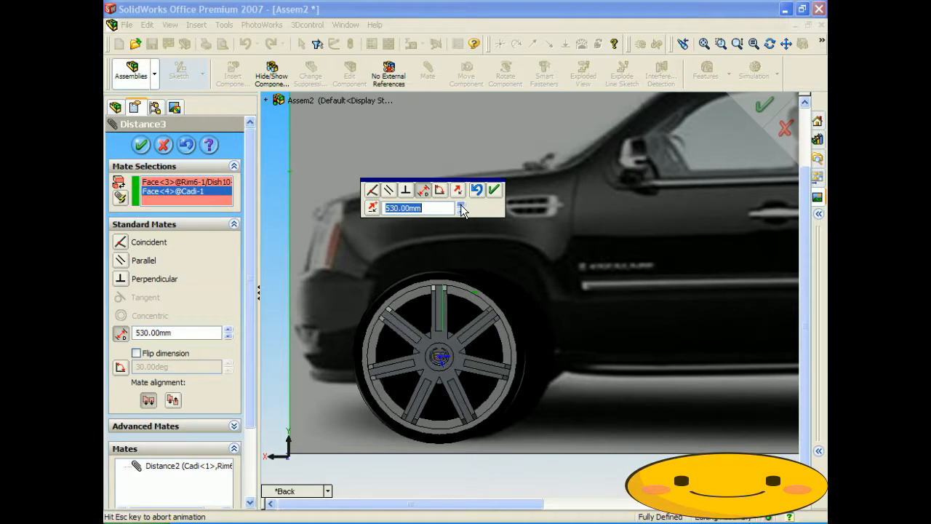
pyautogui.click(461, 205)
pyautogui.click(461, 206)
pyautogui.click(461, 206)
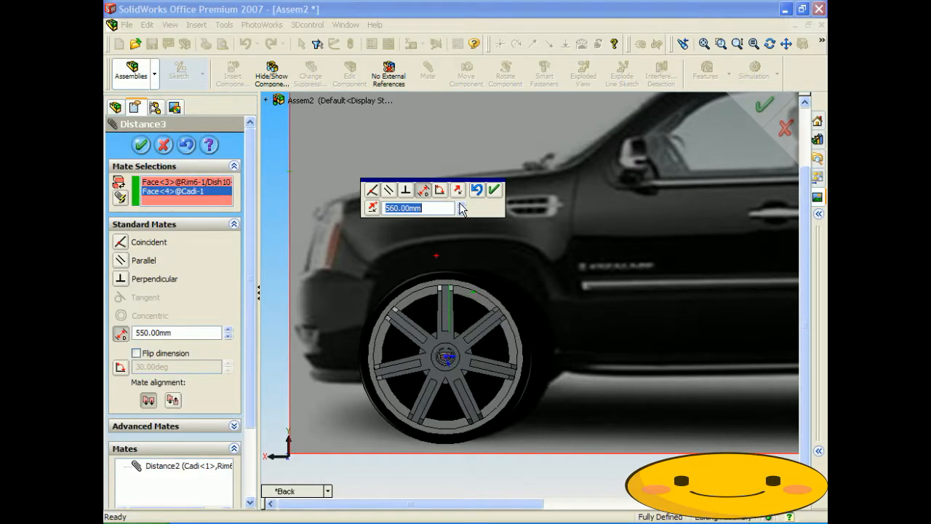
pyautogui.click(461, 205)
pyautogui.click(461, 206)
pyautogui.click(461, 204)
pyautogui.click(460, 205)
pyautogui.click(459, 204)
pyautogui.click(459, 204)
pyautogui.click(459, 205)
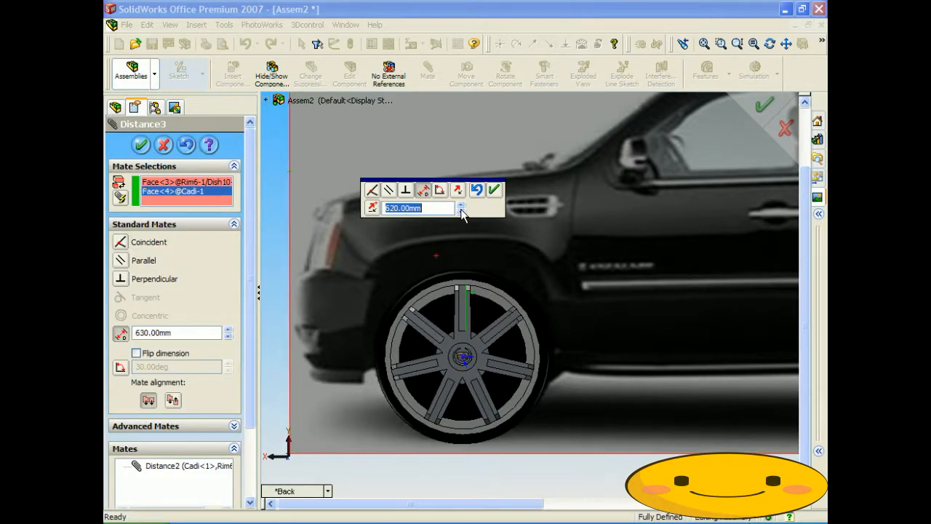
pyautogui.click(494, 190)
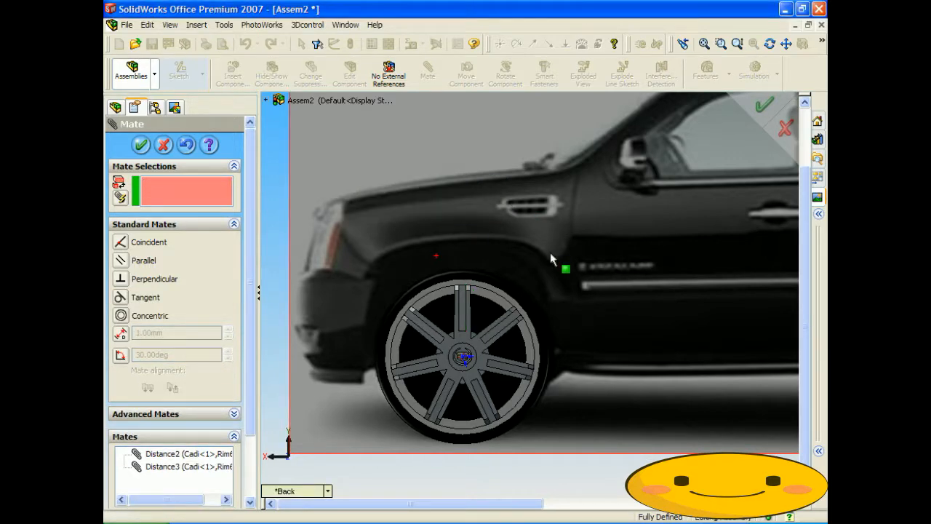
# Edit the Distance3 mate to place the wheel 610 mm from the panel's front edge, and finish mating
pyautogui.moveTo(550, 252)
pyautogui.mouseDown(button='middle')
pyautogui.moveTo(520, 269)
pyautogui.moveTo(546, 249)
pyautogui.mouseUp(button='middle')
pyautogui.scroll(3, 520, 270)
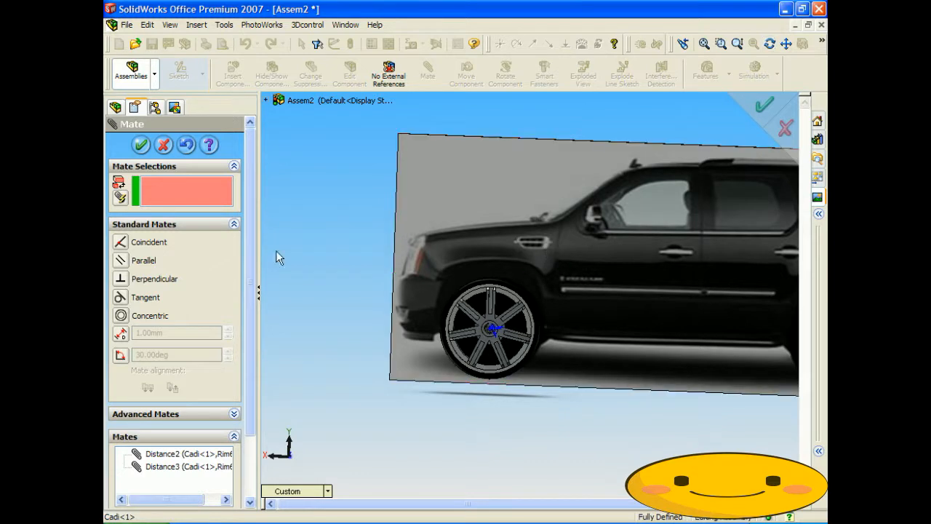
pyautogui.click(175, 466)
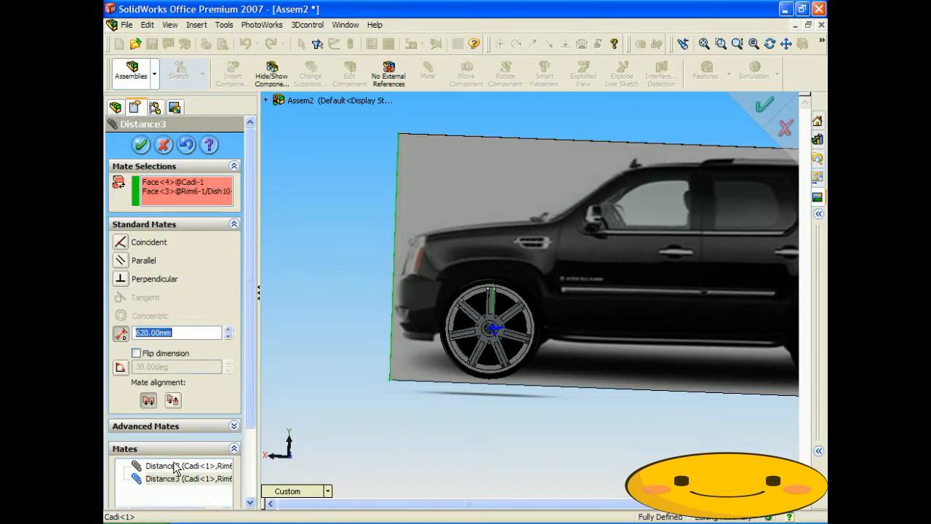
pyautogui.click(227, 336)
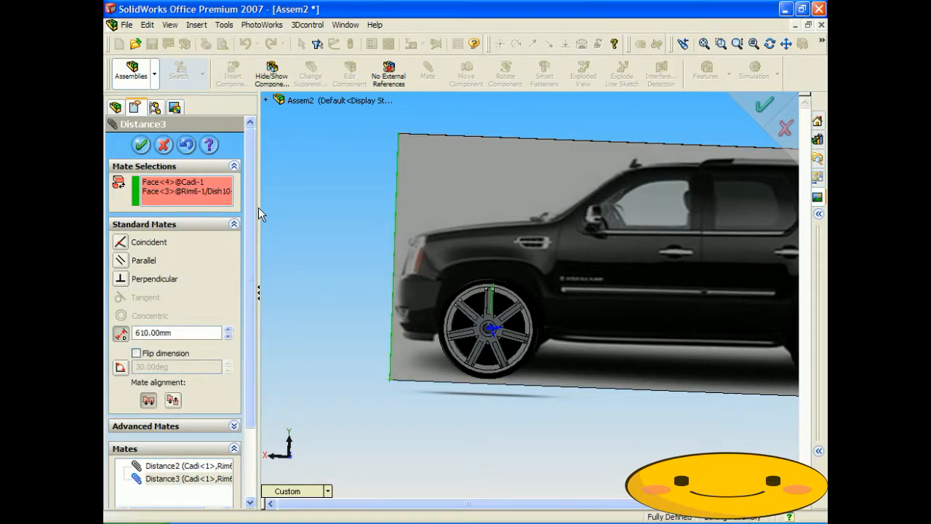
pyautogui.click(142, 145)
pyautogui.moveTo(497, 248); pyautogui.dragTo(466, 244, button='middle')
pyautogui.scroll(-1, 508, 328)
pyautogui.scroll(4, 513, 305)
pyautogui.click(141, 145)
pyautogui.moveTo(485, 260); pyautogui.dragTo(535, 259, button='middle')
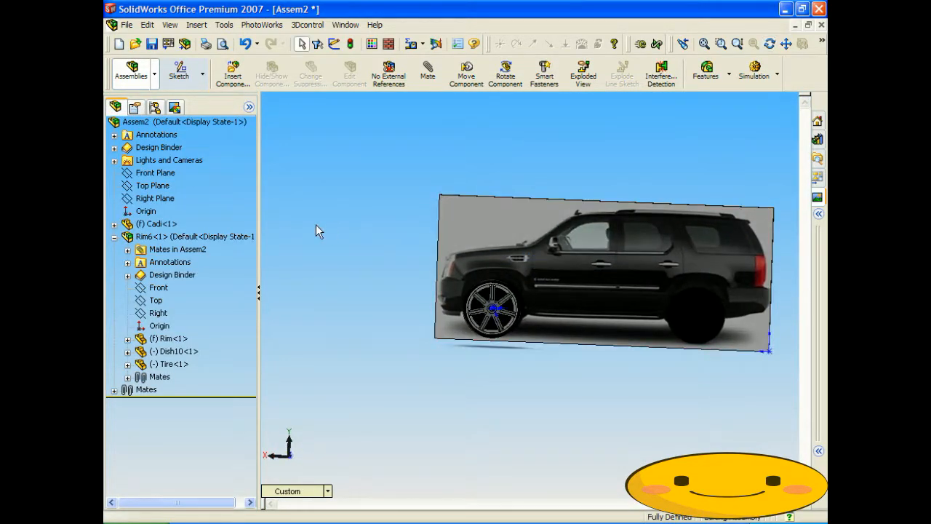
# Insert a second Rim6 wheel below the panel near the rear arch and rotate it so its spokes face outward
pyautogui.click(182, 122)
pyautogui.click(233, 73)
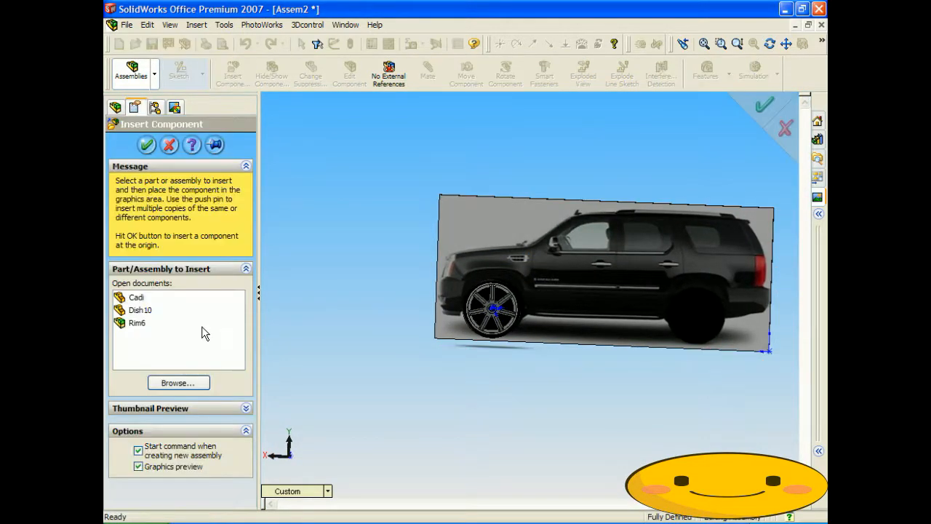
pyautogui.click(146, 321)
pyautogui.click(657, 375)
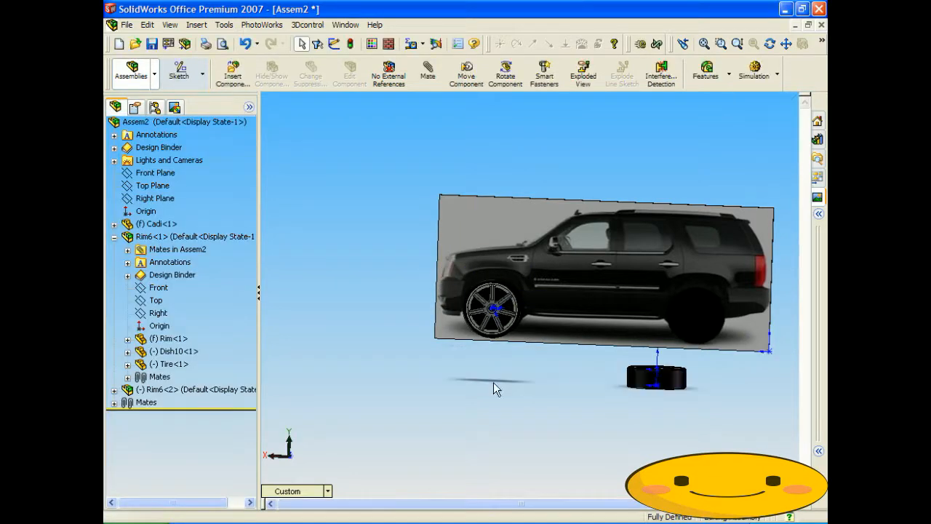
pyautogui.click(505, 74)
pyautogui.moveTo(670, 377); pyautogui.dragTo(681, 394)
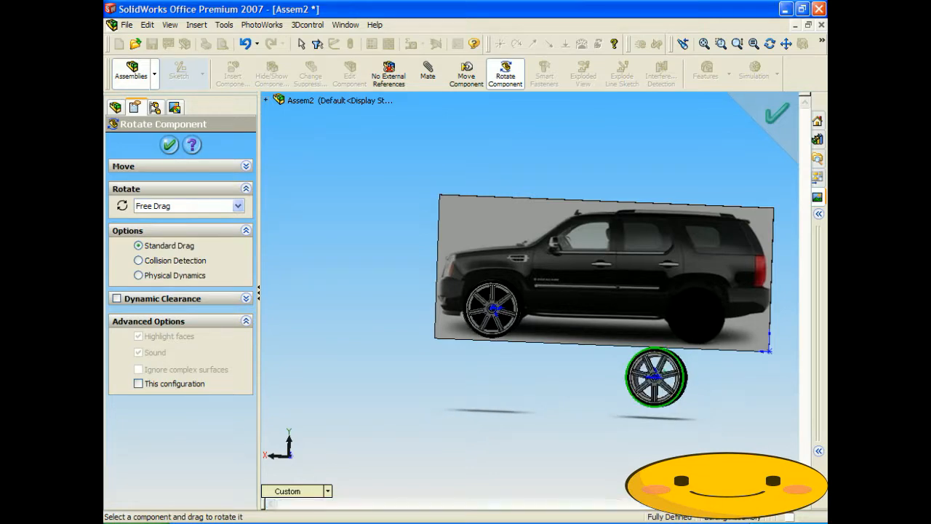
# Add a 100 mm distance mate between the second wheel's rear rim face and the panel's face, discarding the stray tire edge selection
pyautogui.click(429, 78)
pyautogui.moveTo(591, 331); pyautogui.dragTo(742, 353, button='middle')
pyautogui.scroll(-5, 502, 314)
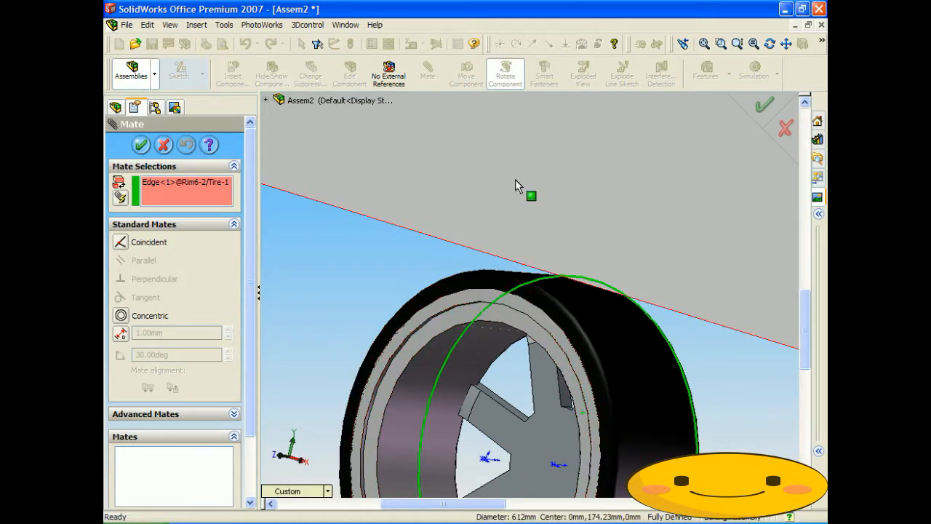
pyautogui.click(183, 182)
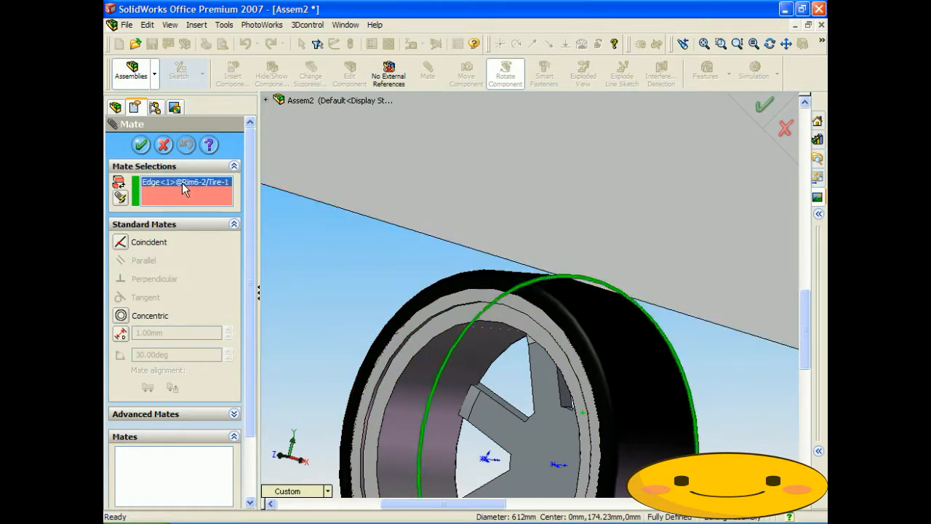
pyautogui.press('Delete')
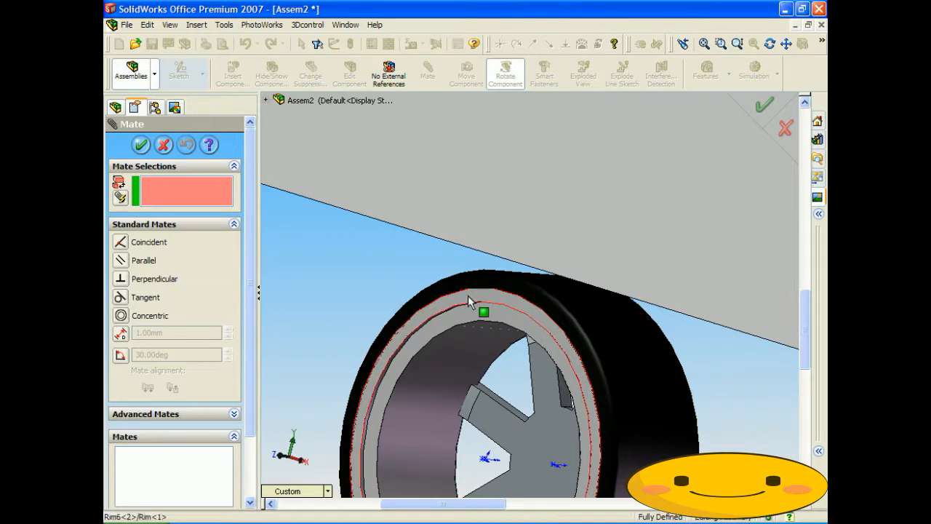
pyautogui.click(468, 295)
pyautogui.click(500, 168)
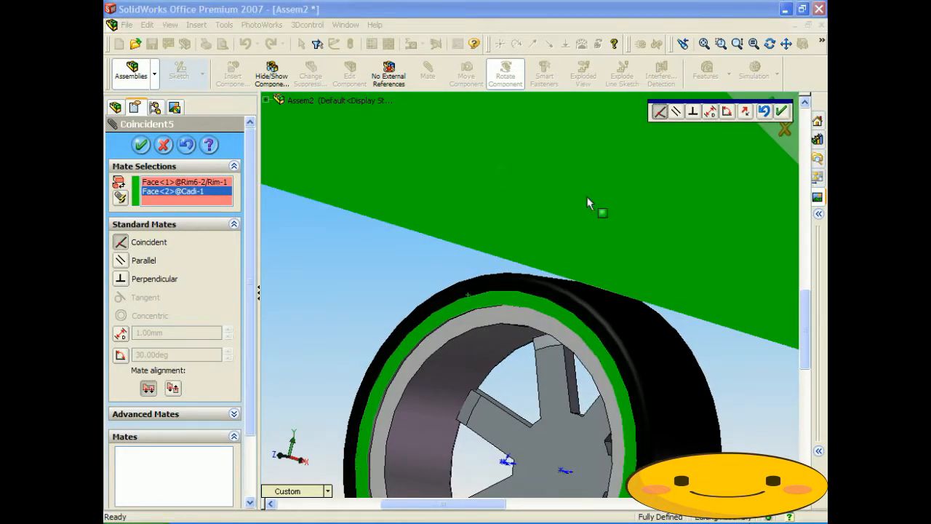
pyautogui.click(713, 113)
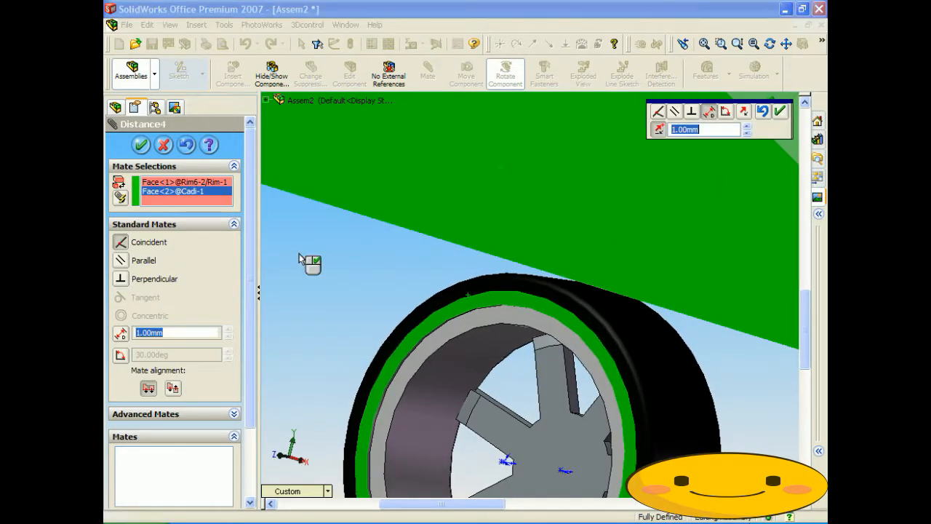
pyautogui.click(179, 332)
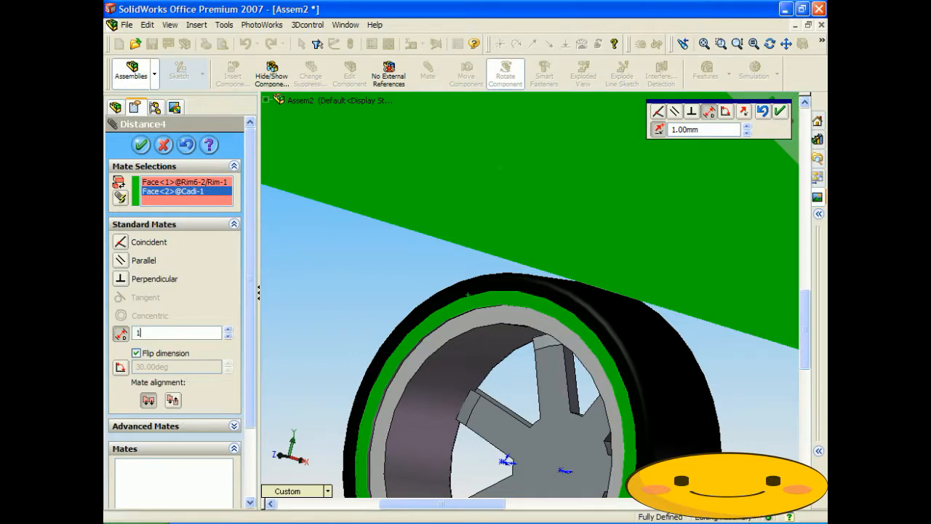
pyautogui.press('Return')
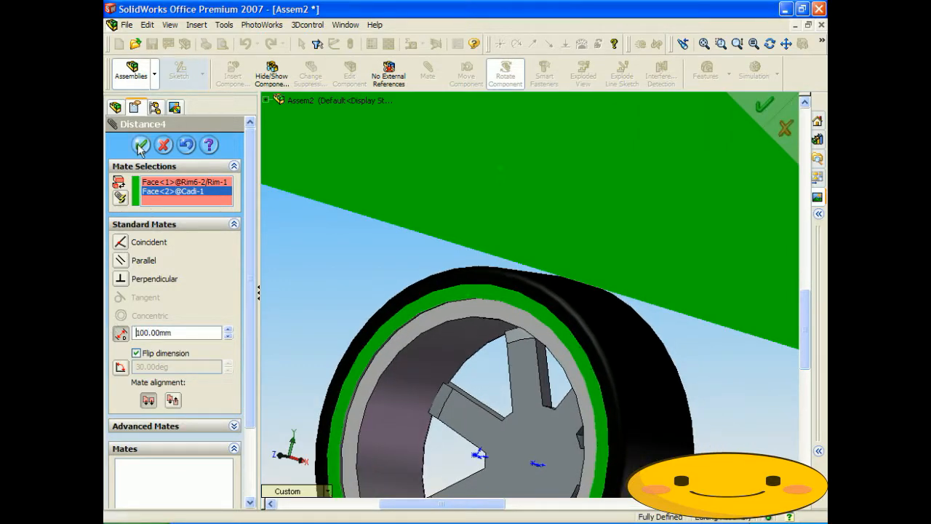
pyautogui.click(142, 144)
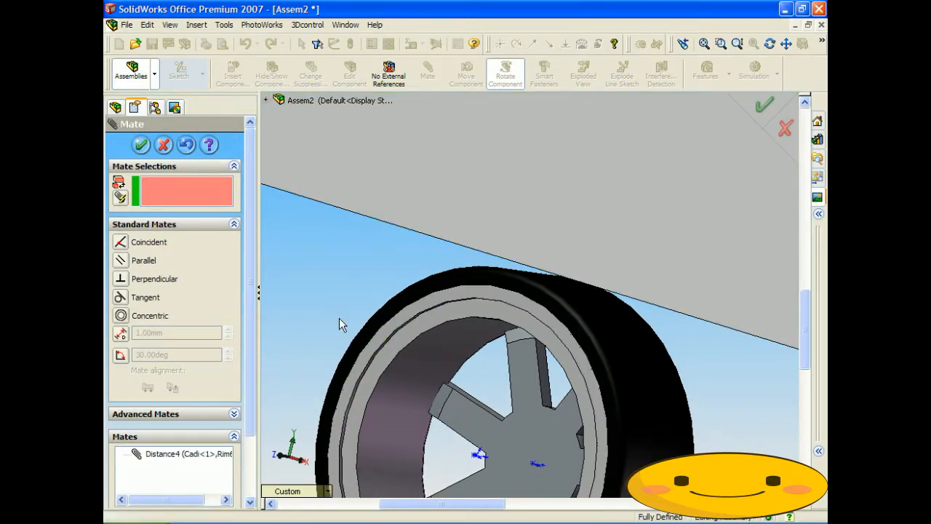
# Finish mating and freely rotate the second wheel below the rear wheel arch
pyautogui.scroll(6, 531, 298)
pyautogui.moveTo(529, 308); pyautogui.dragTo(362, 276, button='middle')
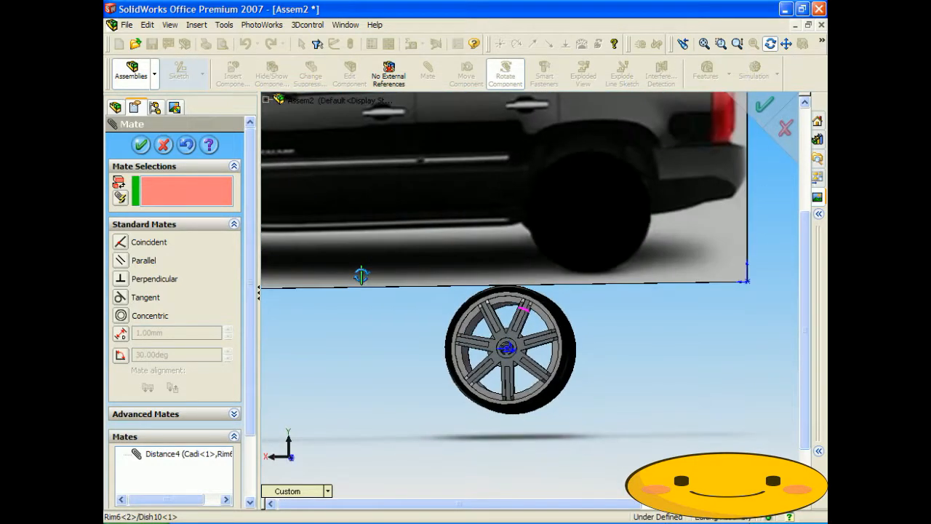
pyautogui.click(142, 145)
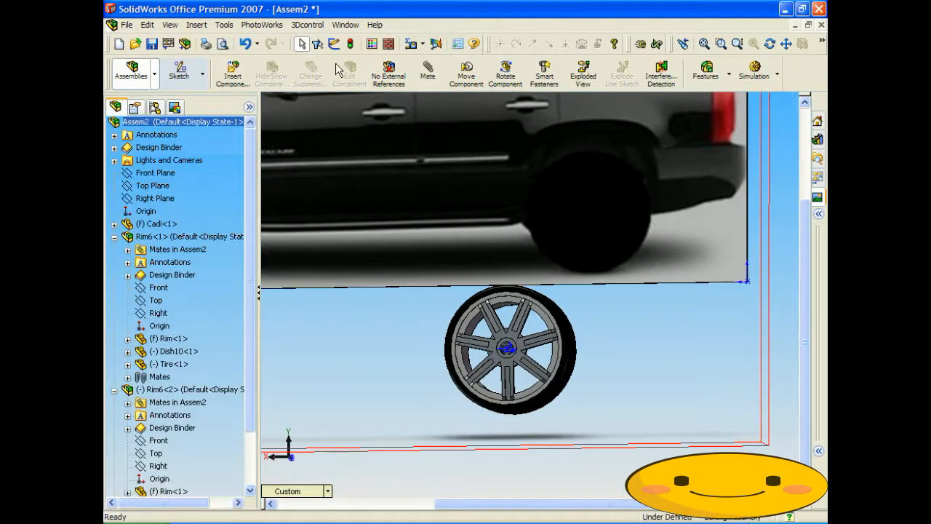
pyautogui.click(505, 72)
pyautogui.moveTo(502, 294); pyautogui.dragTo(422, 522)
# Mate the inner end face of the second wheel's upper spoke recess parallel to the panel's lower edge face, and finish mating
pyautogui.click(427, 71)
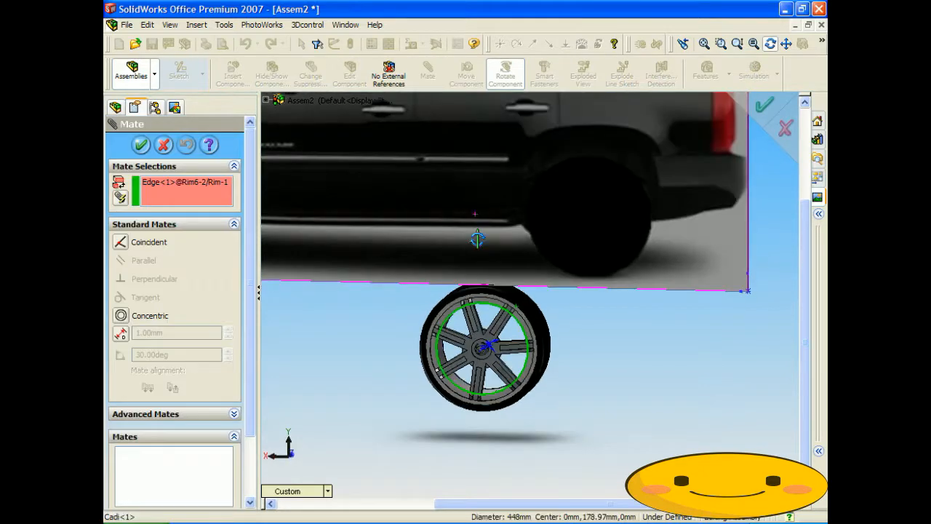
pyautogui.scroll(-4, 476, 297)
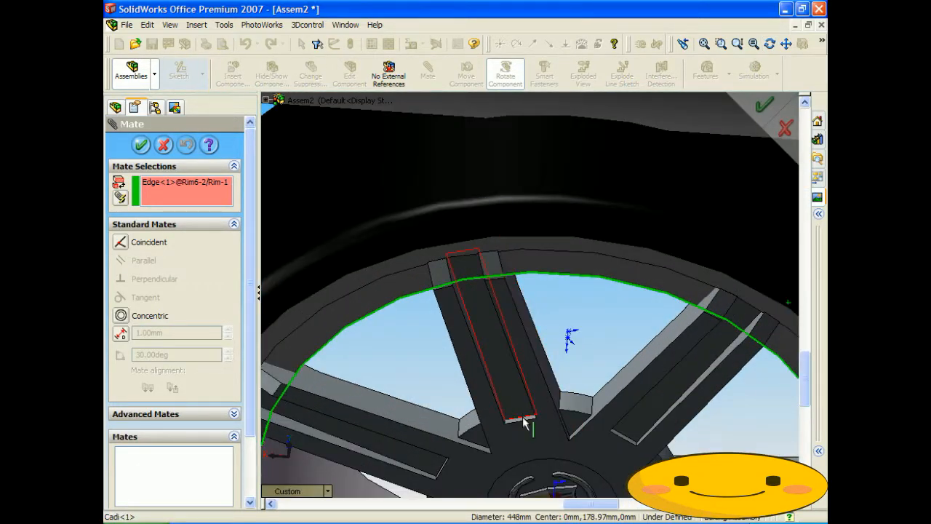
pyautogui.scroll(-6, 524, 420)
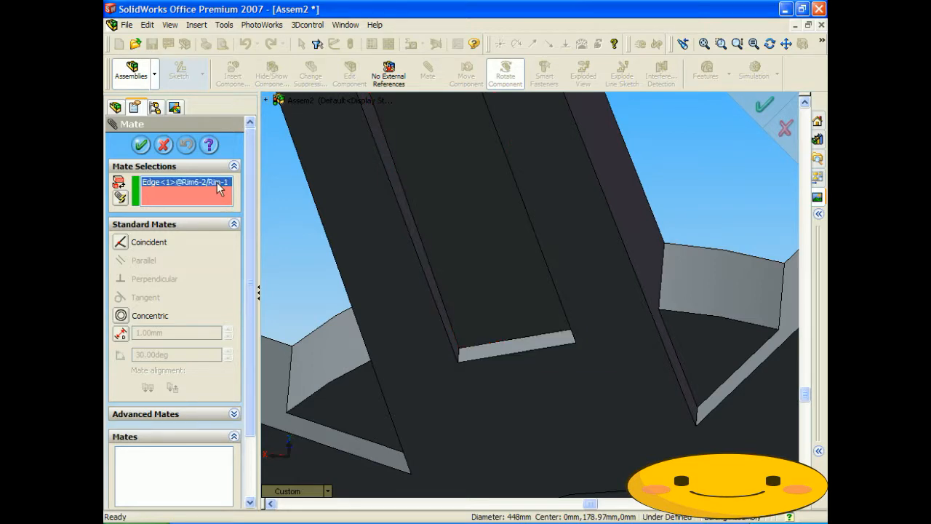
pyautogui.press('Delete')
pyautogui.click(516, 348)
pyautogui.scroll(8, 673, 83)
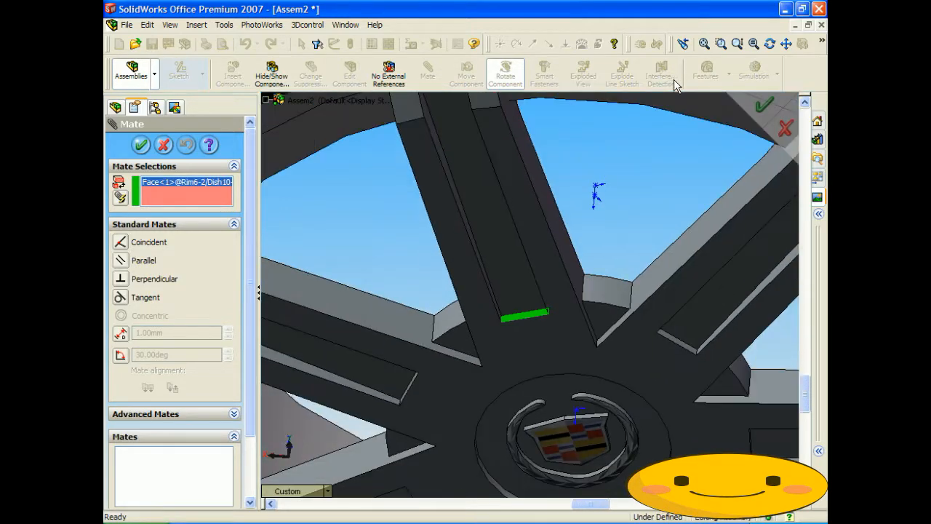
pyautogui.moveTo(640, 192); pyautogui.dragTo(779, 276, button='middle')
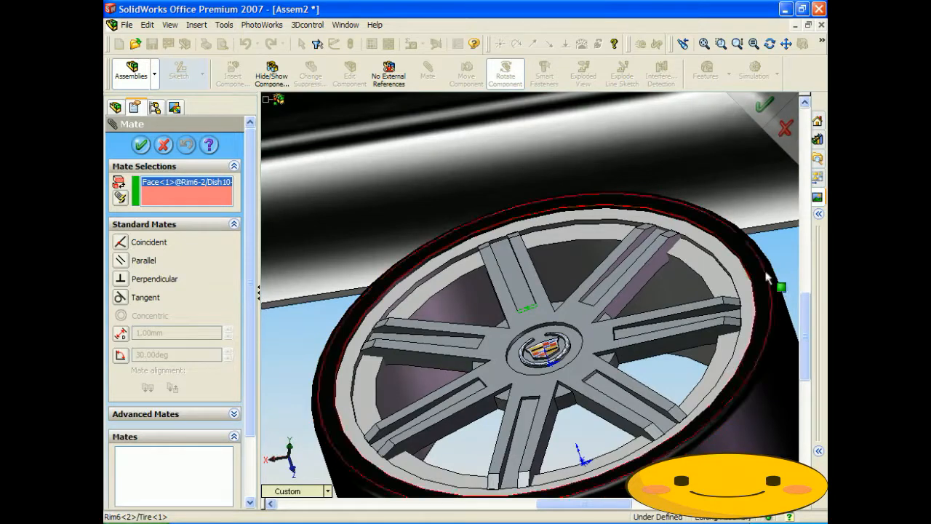
pyautogui.click(781, 233)
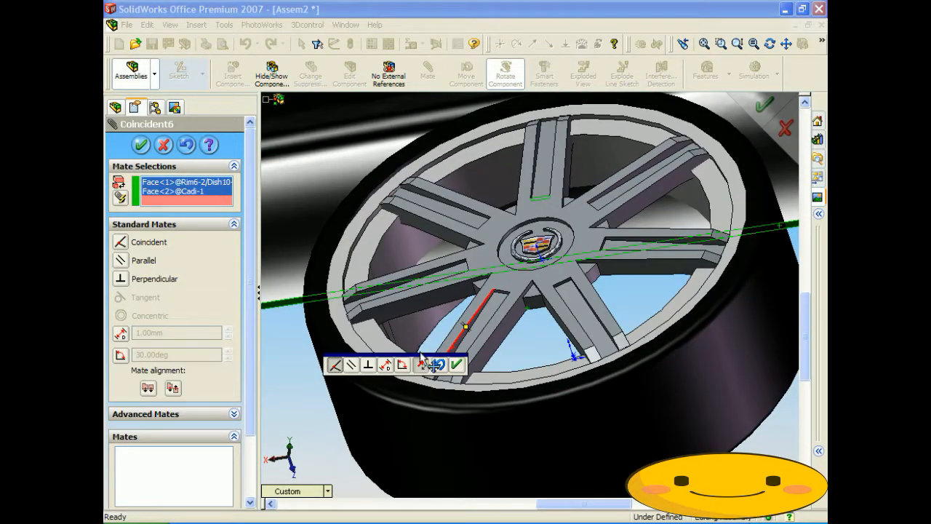
pyautogui.click(351, 366)
pyautogui.click(457, 365)
pyautogui.scroll(6, 507, 222)
pyautogui.moveTo(499, 218); pyautogui.dragTo(519, 262, button='middle')
pyautogui.scroll(3, 447, 331)
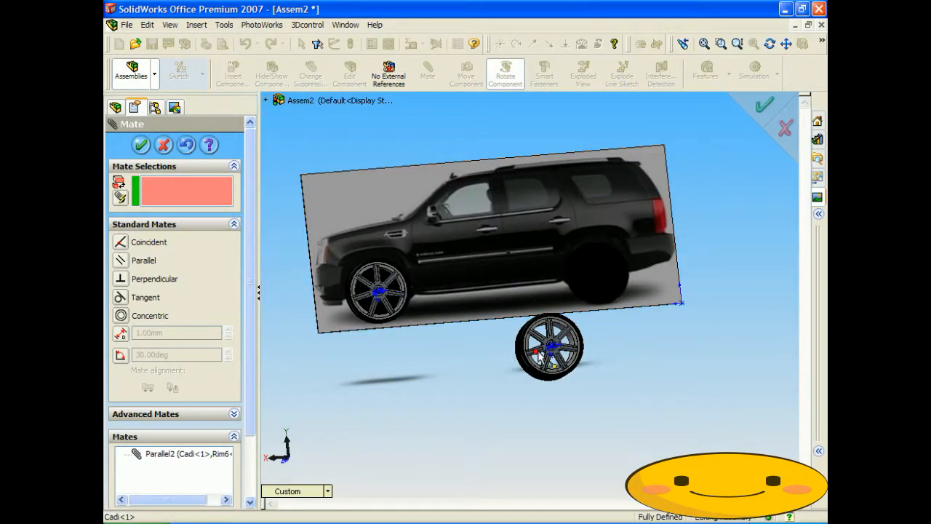
pyautogui.scroll(-10, 575, 333)
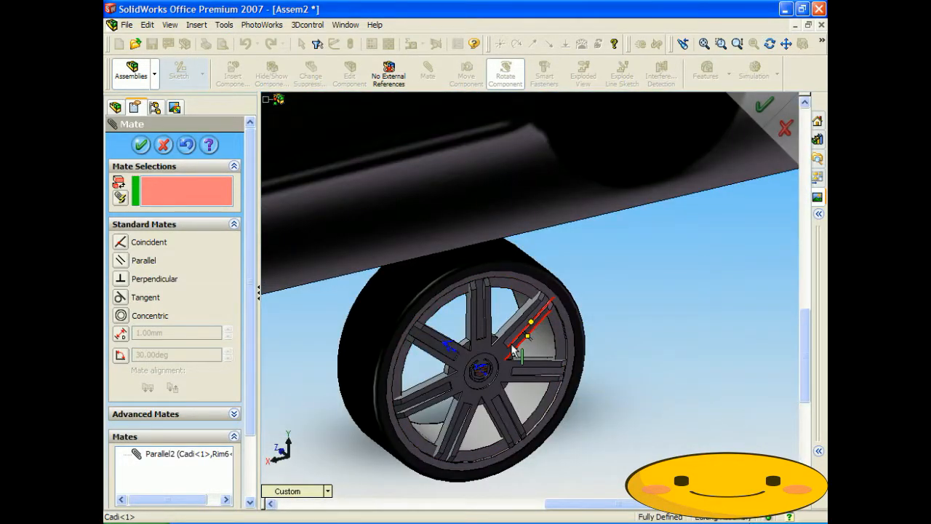
pyautogui.scroll(-6, 507, 329)
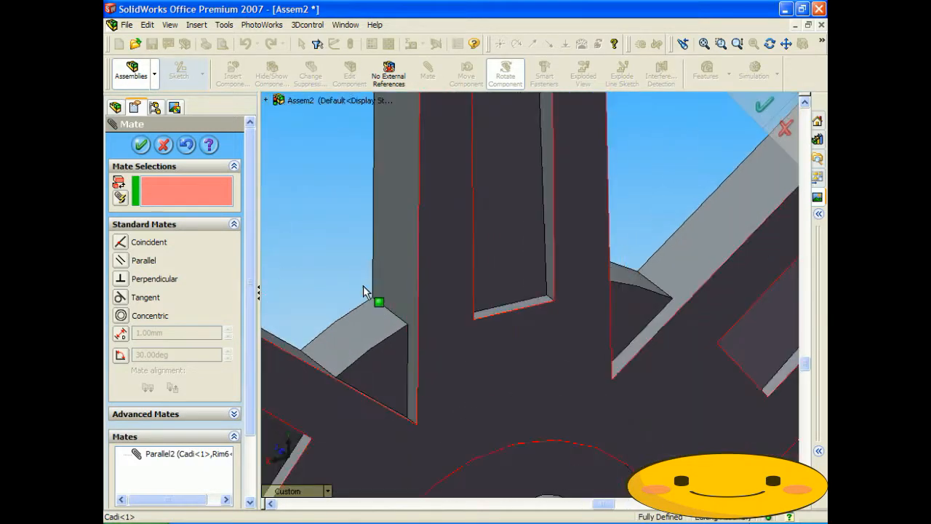
pyautogui.click(148, 142)
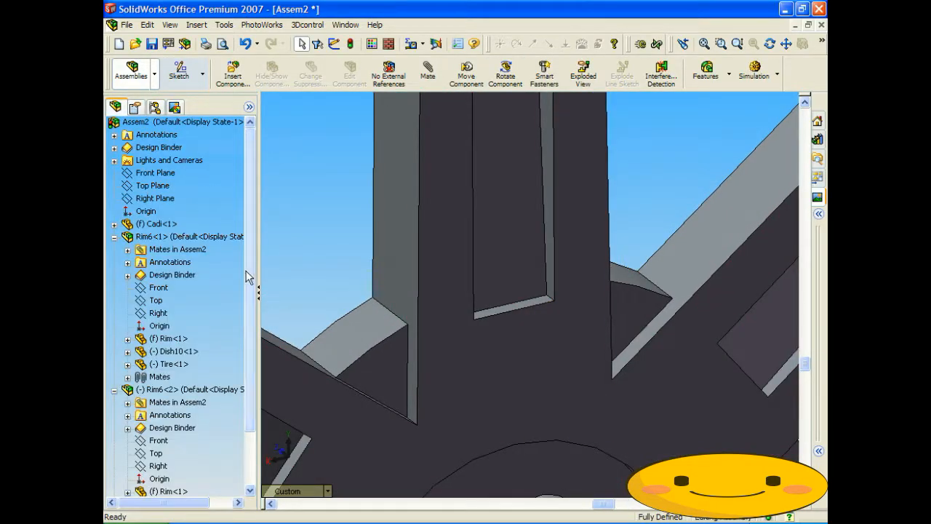
# Look up the distance set in the front wheel's Distance2 mate to the panel's lower edge and close it unedited
pyautogui.scroll(-2, 230, 371)
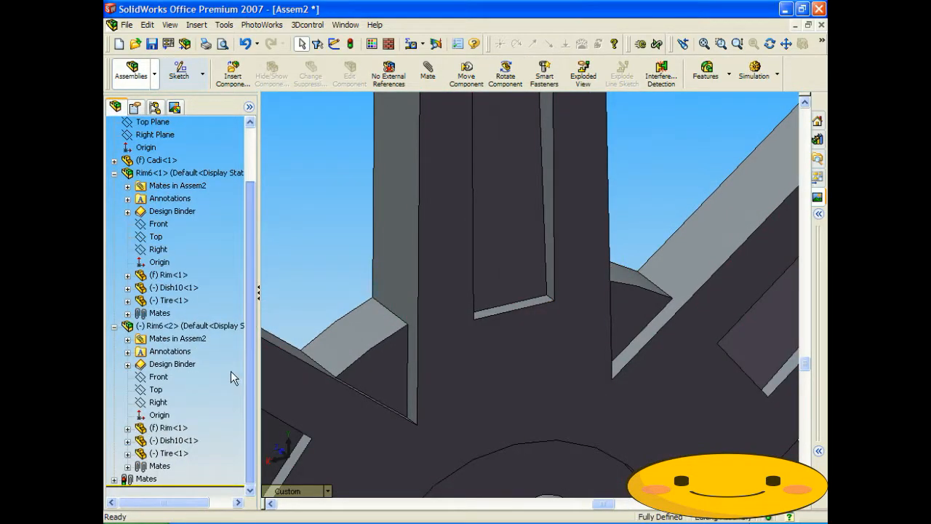
pyautogui.click(113, 479)
pyautogui.click(160, 454)
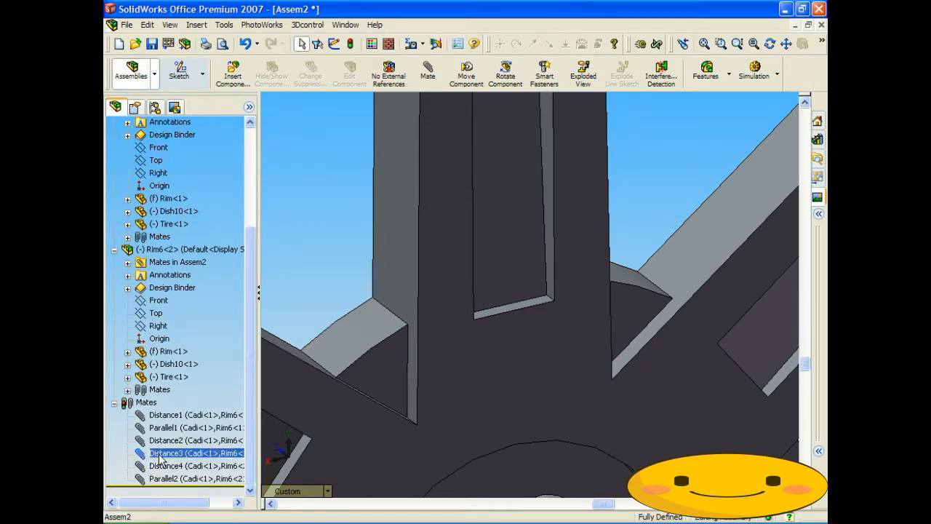
pyautogui.keyDown('ctrl'); pyautogui.click(165, 445); pyautogui.keyUp('ctrl')
pyautogui.click(164, 442)
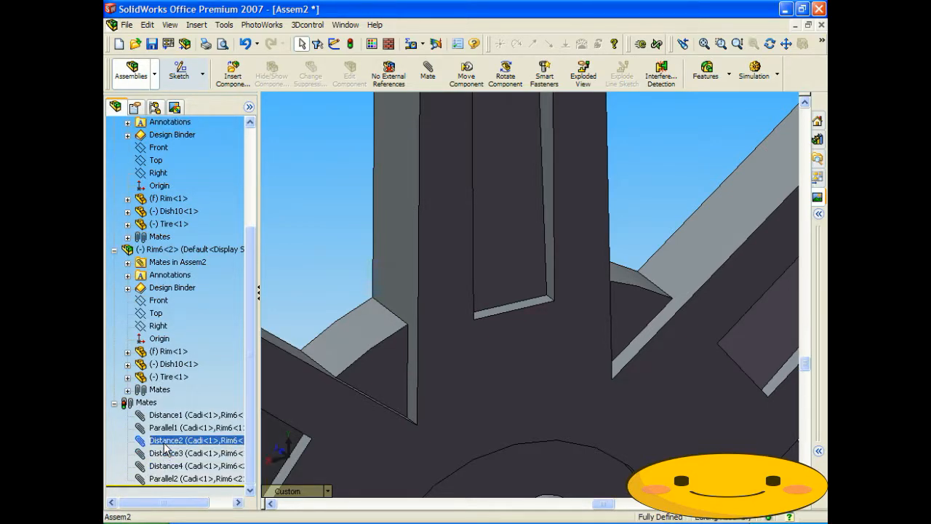
pyautogui.scroll(5, 307, 213)
pyautogui.scroll(5, 308, 214)
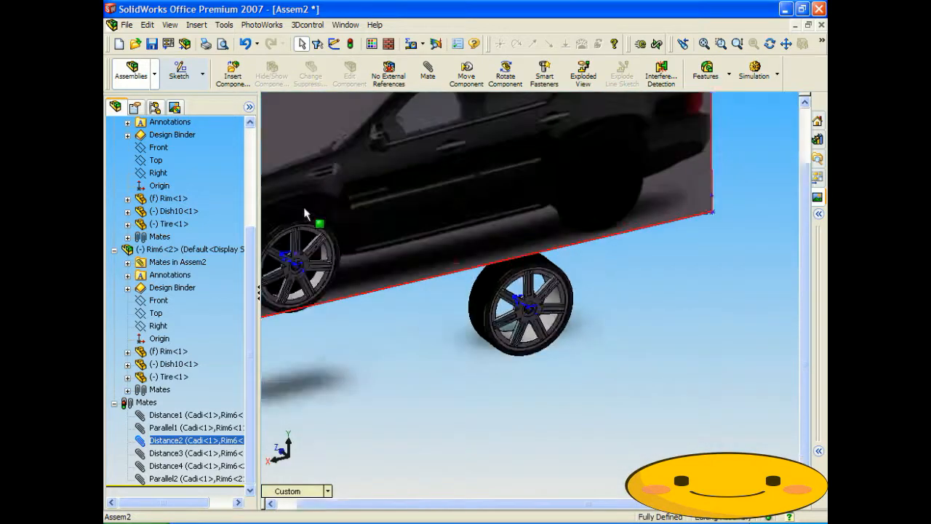
pyautogui.rightClick(197, 440)
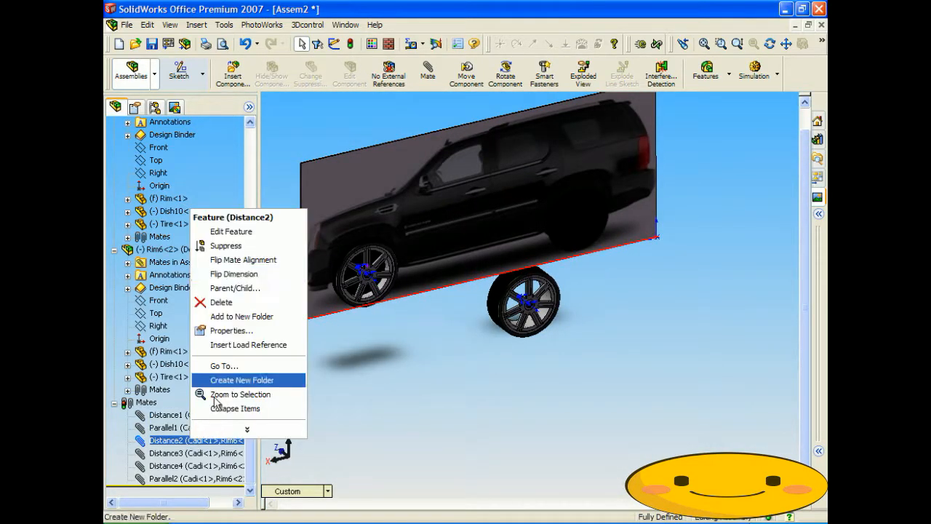
pyautogui.click(227, 242)
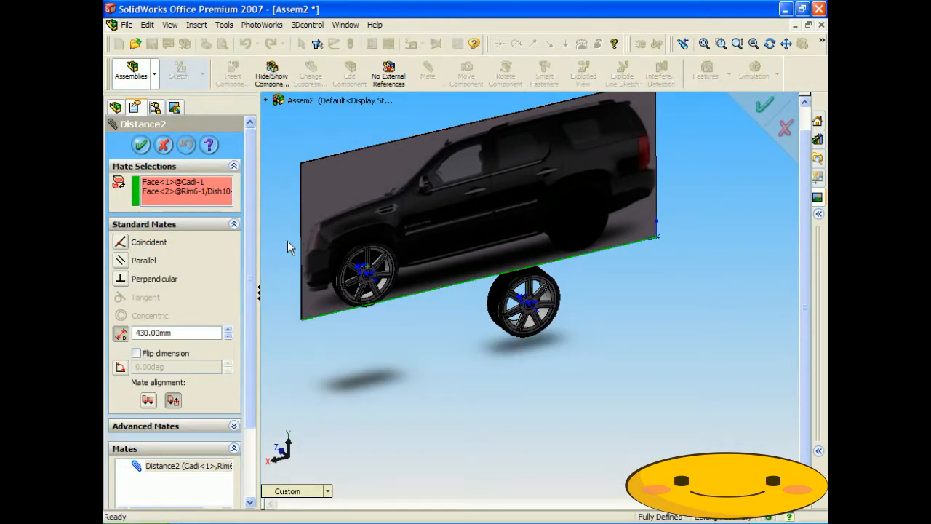
pyautogui.click(143, 146)
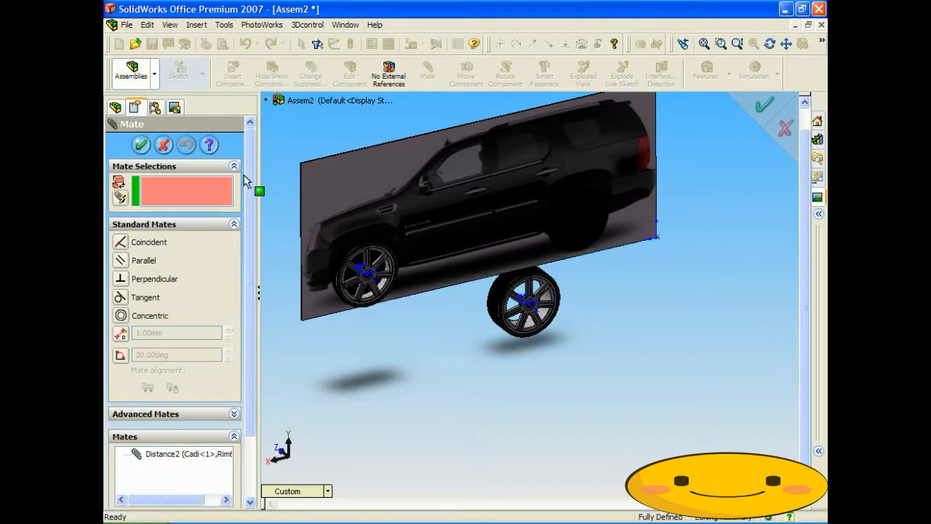
pyautogui.click(143, 145)
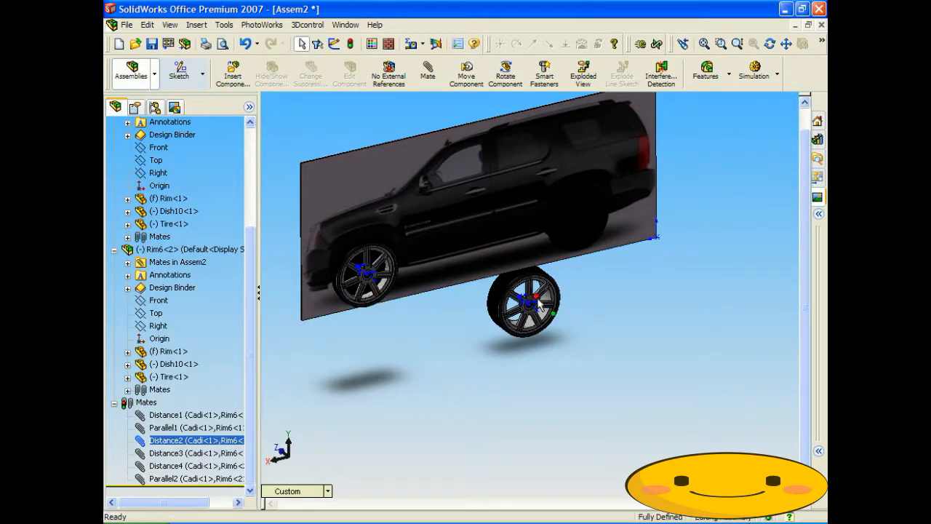
# Begin a mate between the inner end face of the second wheel's upper spoke recess and the panel's lower edge face
pyautogui.scroll(-3, 587, 251)
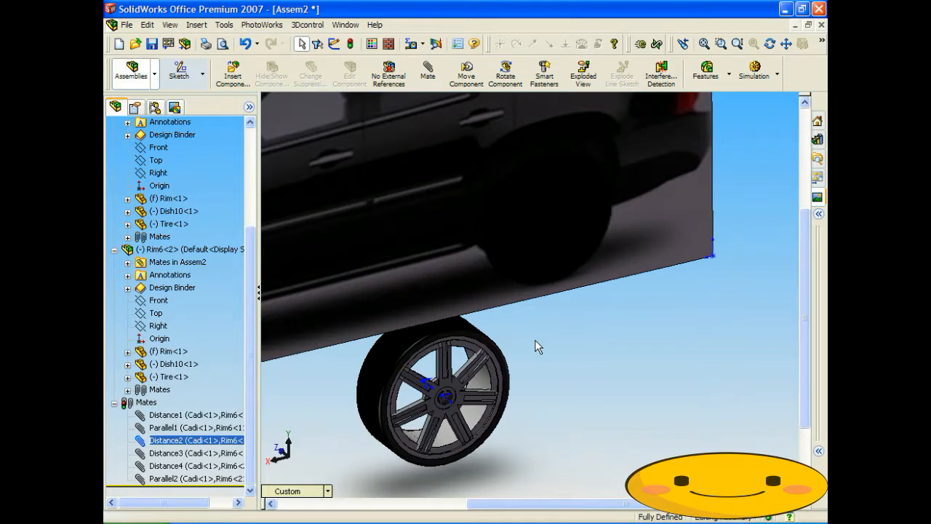
pyautogui.scroll(-2, 541, 345)
pyautogui.click(428, 71)
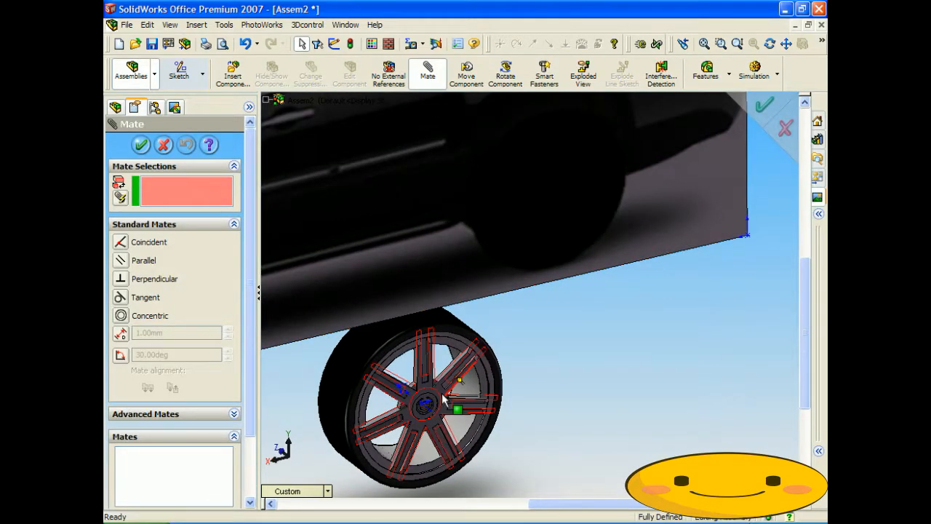
pyautogui.scroll(-5, 436, 407)
pyautogui.scroll(-5, 479, 357)
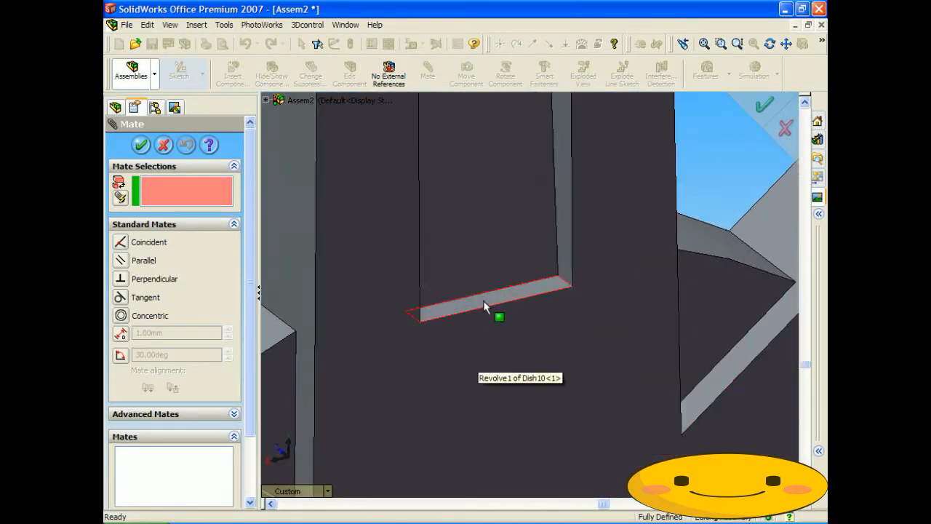
pyautogui.click(495, 314)
pyautogui.scroll(8, 470, 141)
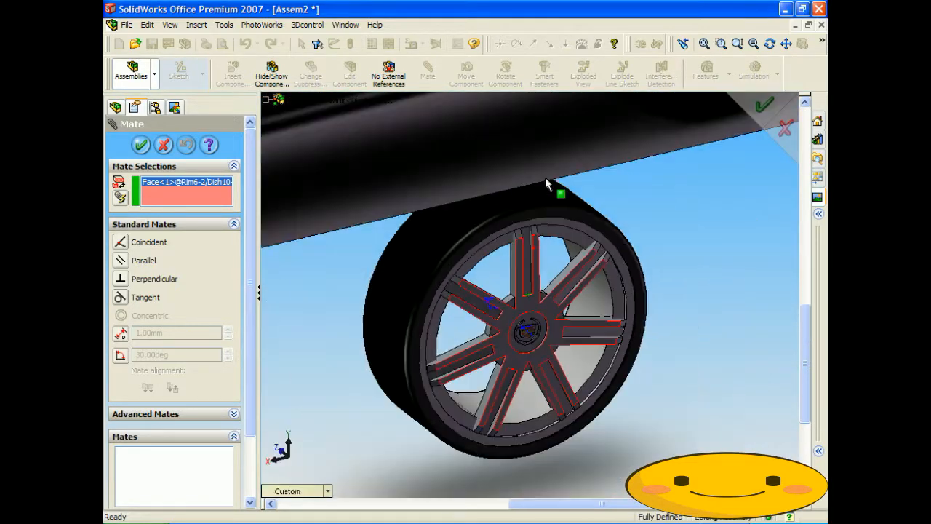
pyautogui.moveTo(577, 194); pyautogui.dragTo(550, 74, button='middle')
pyautogui.scroll(-6, 711, 298)
pyautogui.click(617, 217)
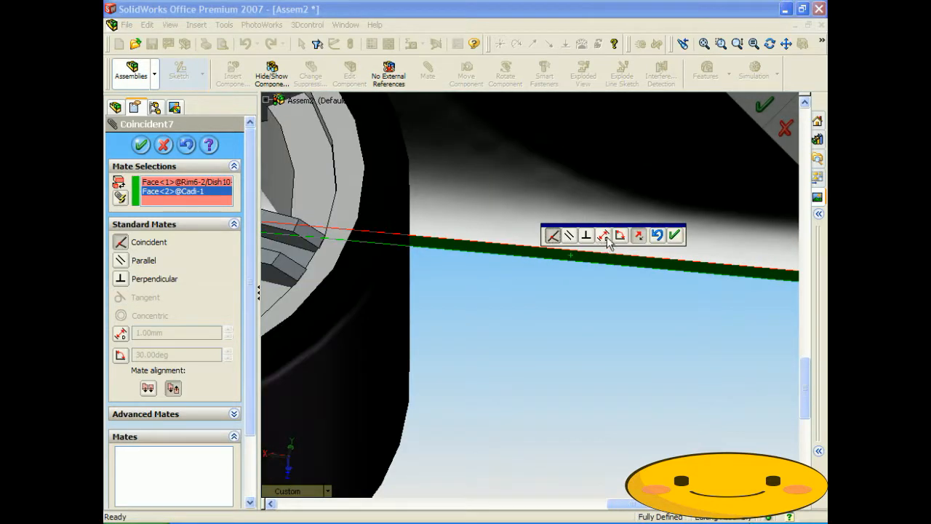
# Make this mate a 430 mm distance with the dimension unflipped, so the wheel sits above the lower edge, and finish mating
pyautogui.click(605, 236)
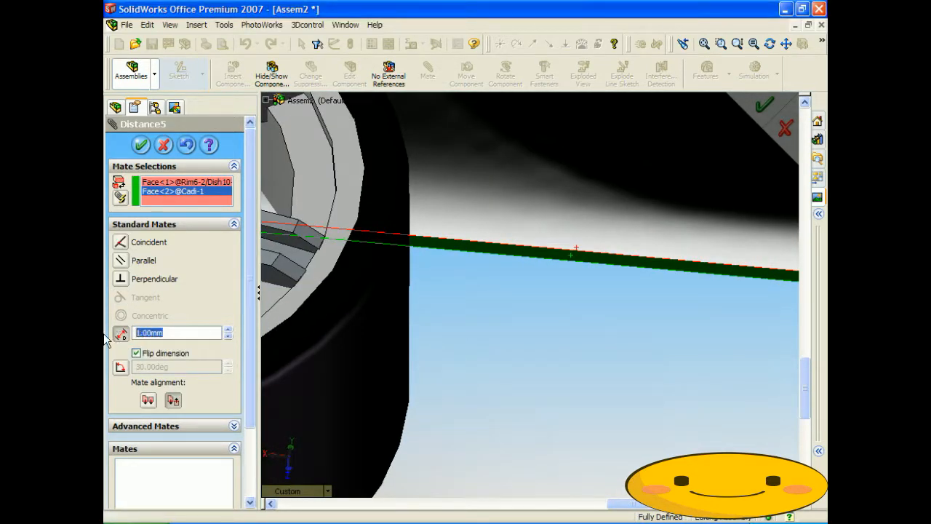
pyautogui.write('430')
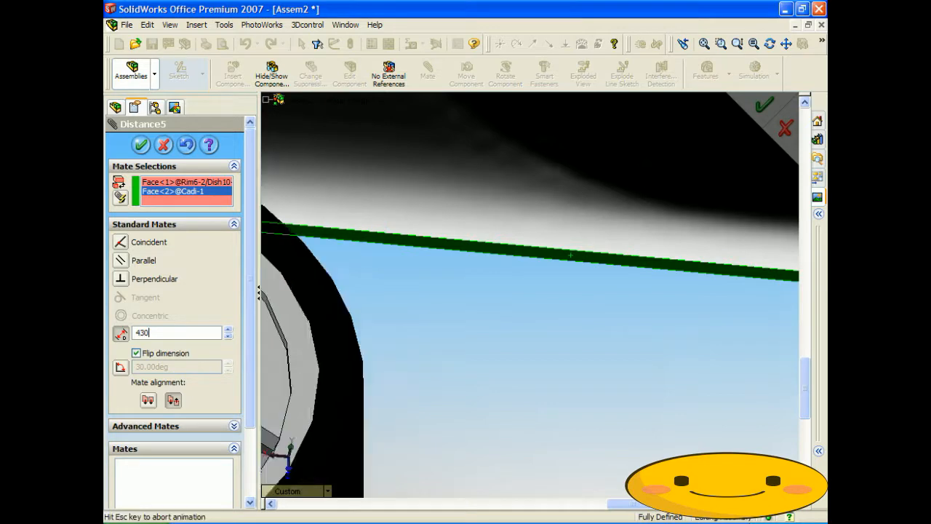
pyautogui.press('Return')
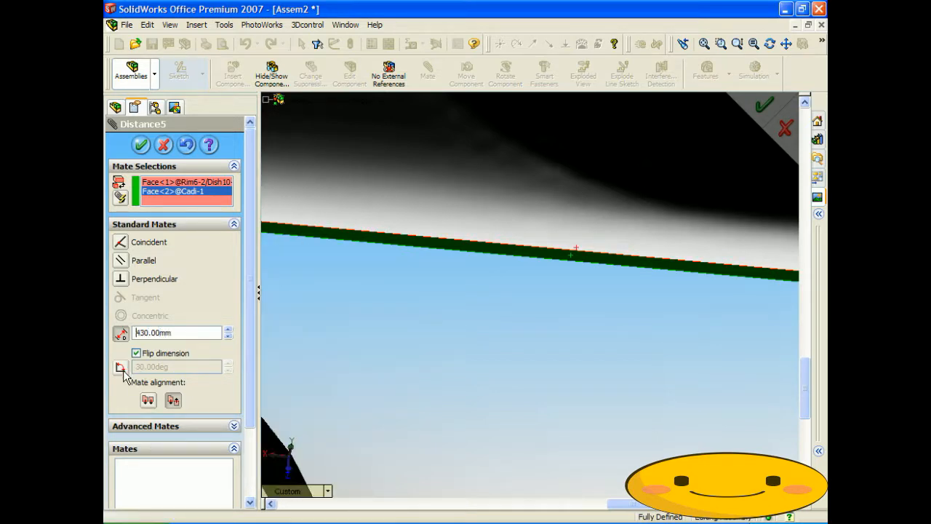
pyautogui.click(136, 353)
pyautogui.moveTo(326, 294); pyautogui.dragTo(315, 335, button='middle')
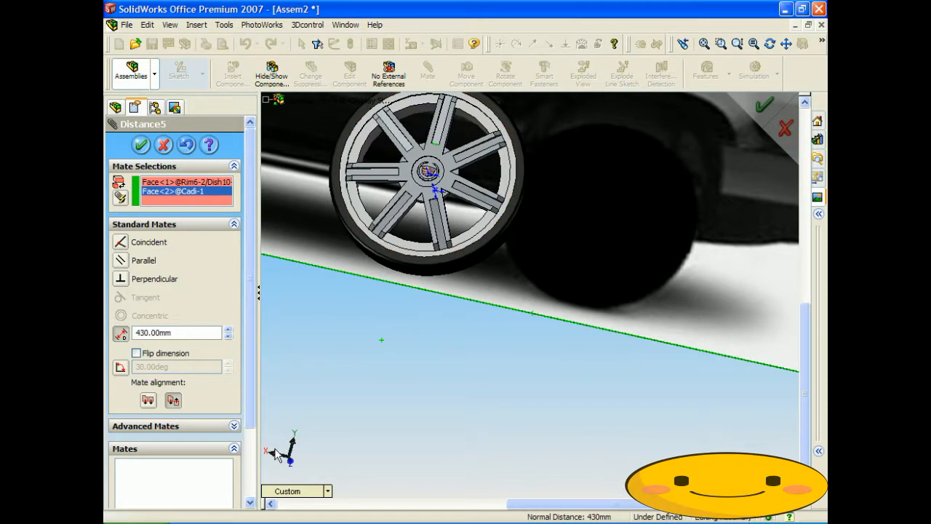
pyautogui.click(291, 491)
pyautogui.click(320, 265)
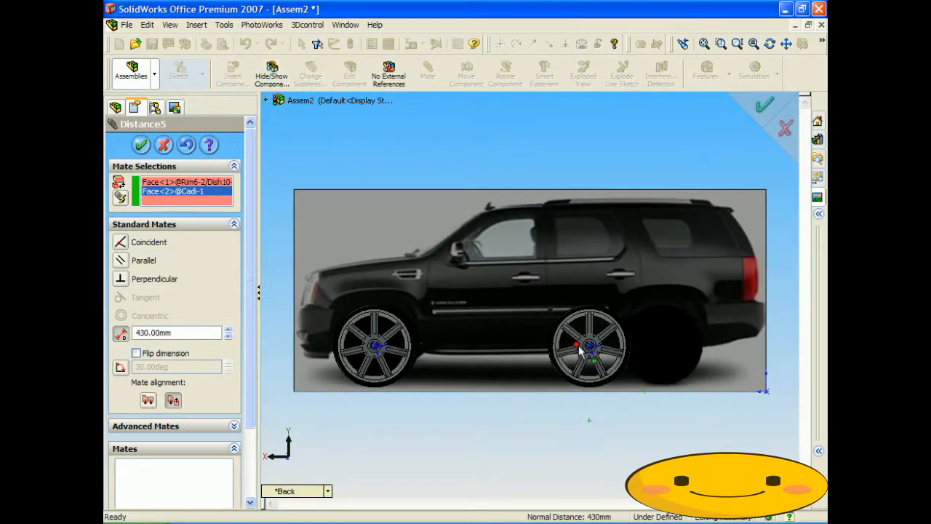
pyautogui.click(145, 147)
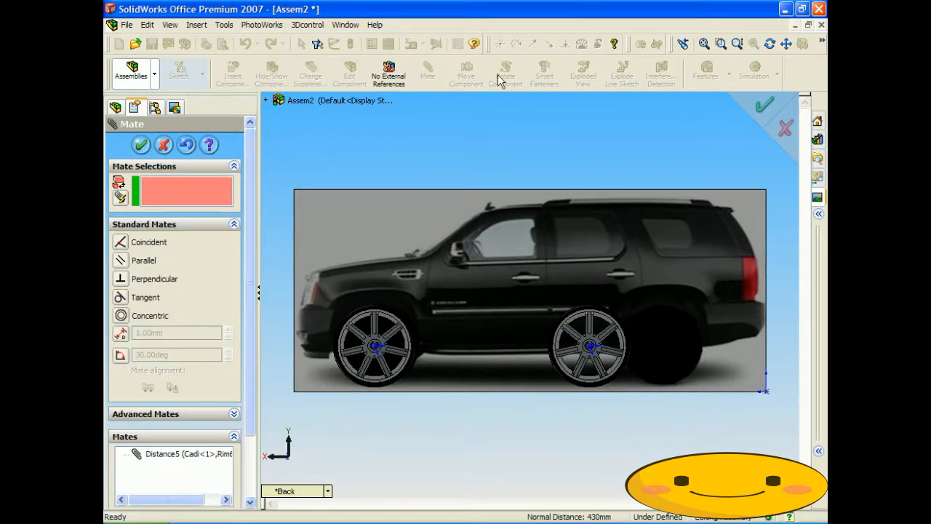
pyautogui.click(142, 145)
# Move the second wheel horizontally with Move Component until it fills the rear wheel arch
pyautogui.click(466, 75)
pyautogui.moveTo(591, 339); pyautogui.dragTo(660, 337)
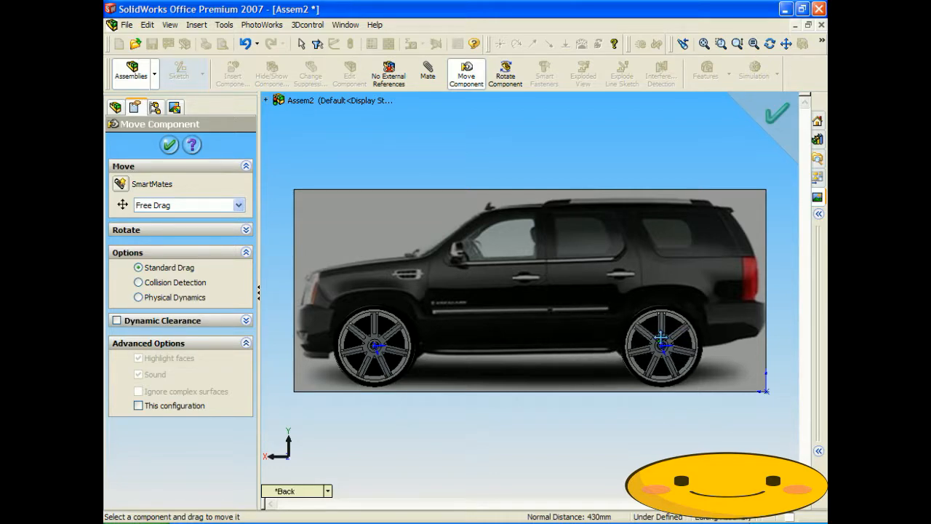
pyautogui.scroll(-5, 660, 337)
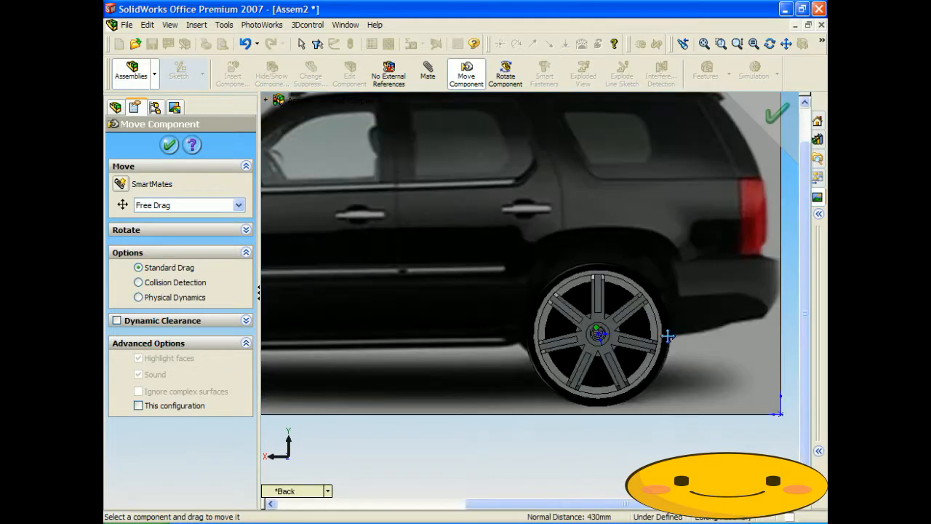
pyautogui.scroll(5, 648, 331)
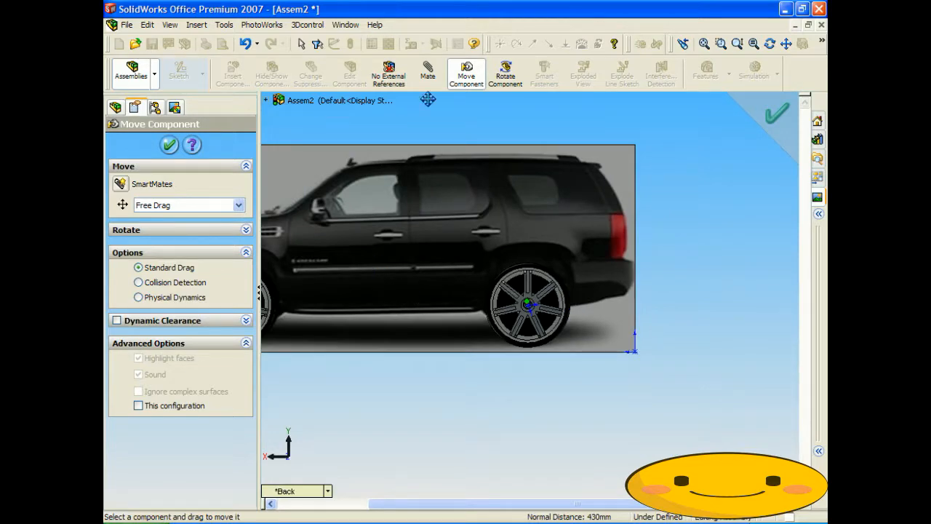
# Begin a mate between a long side face of the second wheel's upper spoke recess and the panel's rear edge face, discarding the stray vertex selection
pyautogui.click(428, 73)
pyautogui.click(635, 349)
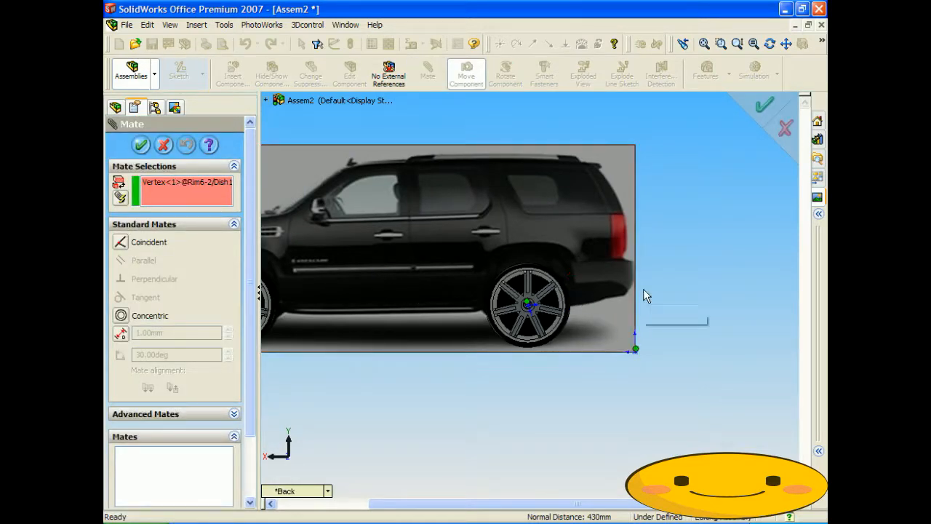
pyautogui.moveTo(610, 298); pyautogui.dragTo(552, 299, button='middle')
pyautogui.scroll(-6, 552, 299)
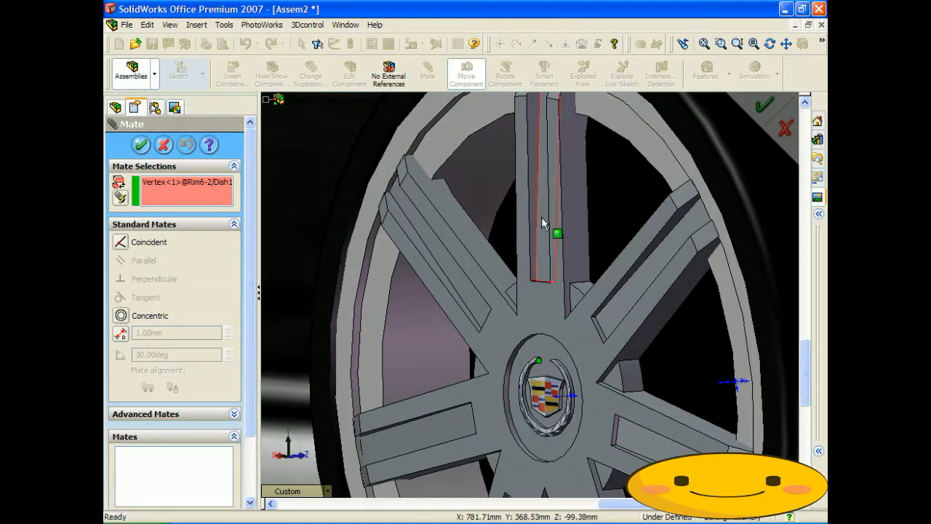
pyautogui.click(220, 188)
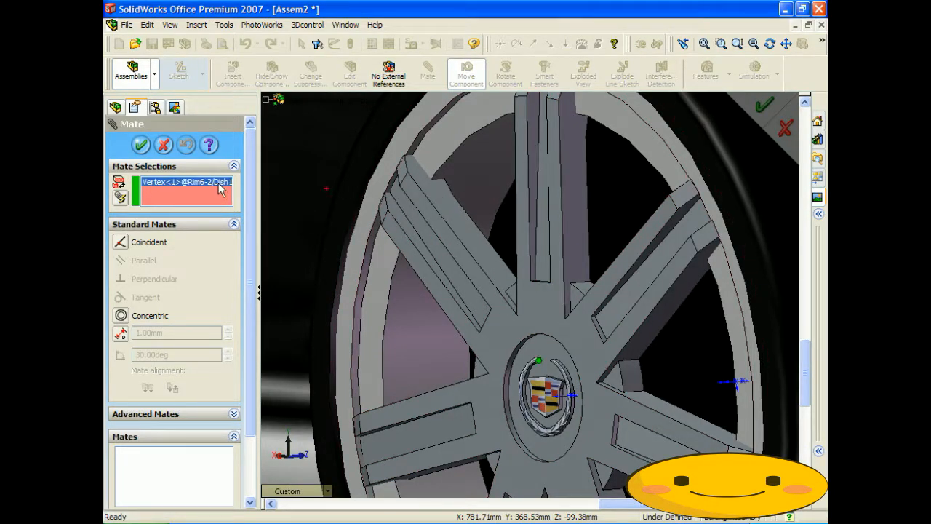
pyautogui.press('Delete')
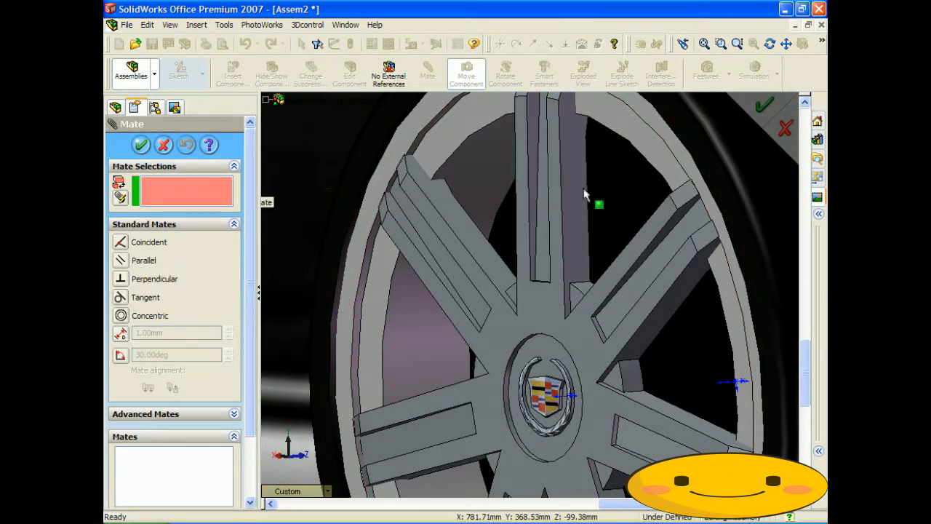
pyautogui.click(533, 116)
pyautogui.scroll(5, 553, 189)
pyautogui.scroll(2, 642, 256)
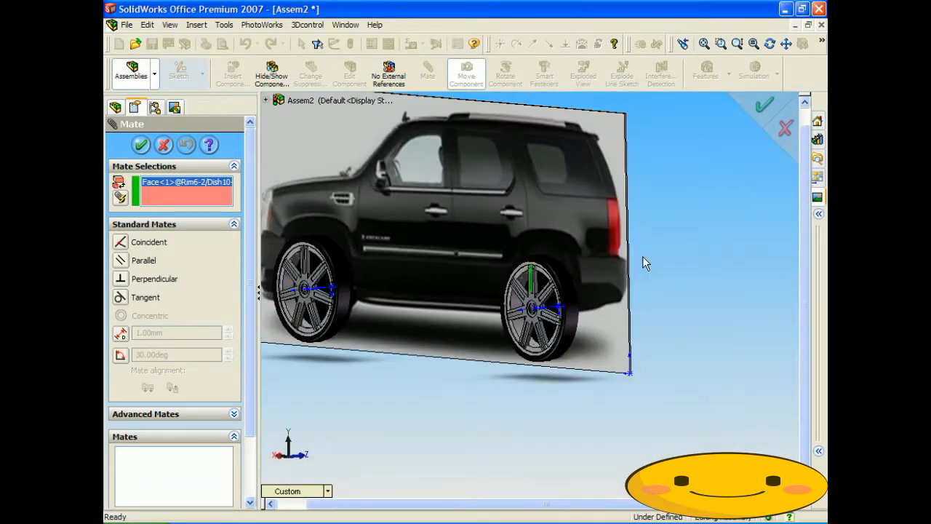
pyautogui.scroll(-8, 573, 281)
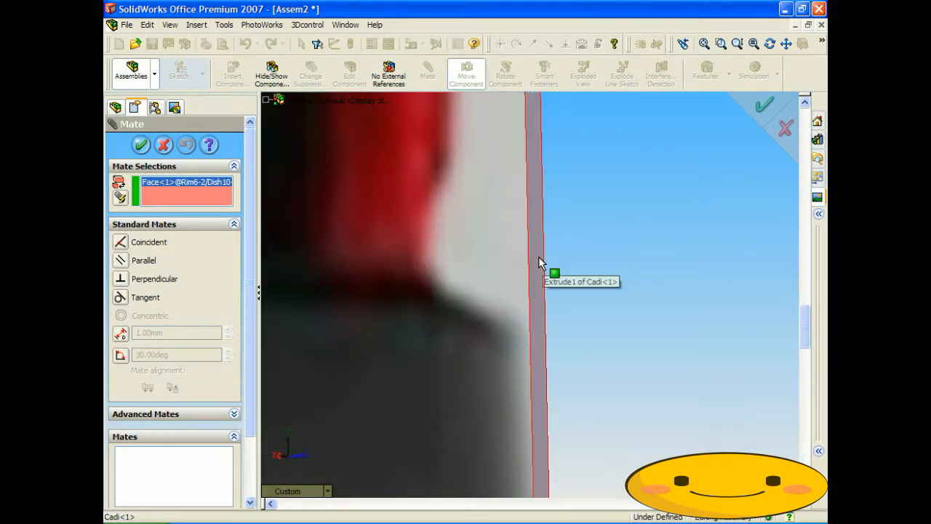
pyautogui.click(541, 260)
# Make the mate between the spoke recess and the panel's rear edge a 600 mm distance
pyautogui.click(433, 321)
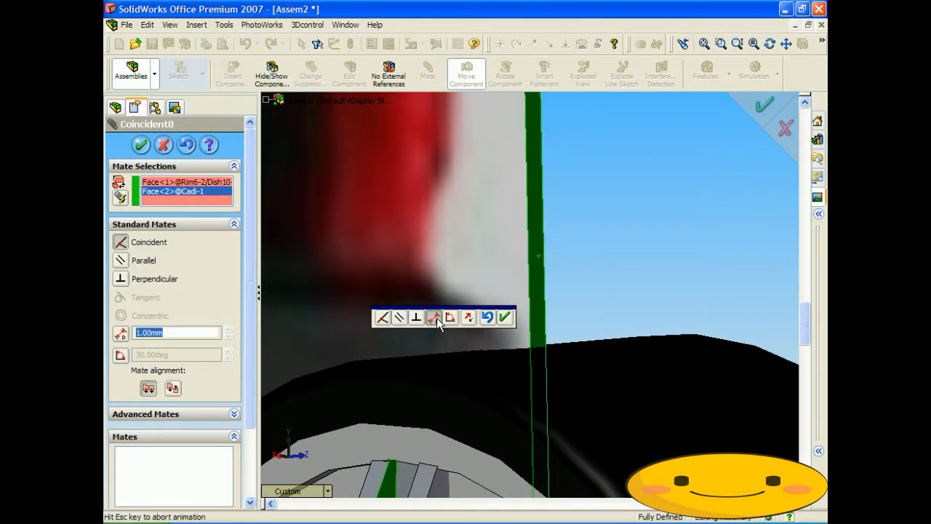
pyautogui.doubleClick(425, 335)
pyautogui.write('600')
pyautogui.press('Return')
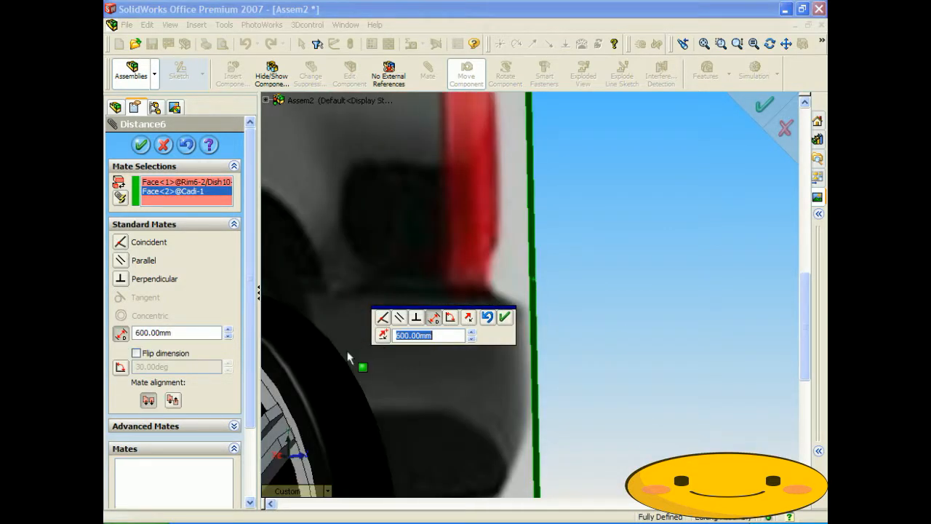
# Viewing from the back, increase the second wheel's distance from the panel's rear edge to 790 mm, accept the mate and finish mating
pyautogui.click(288, 491)
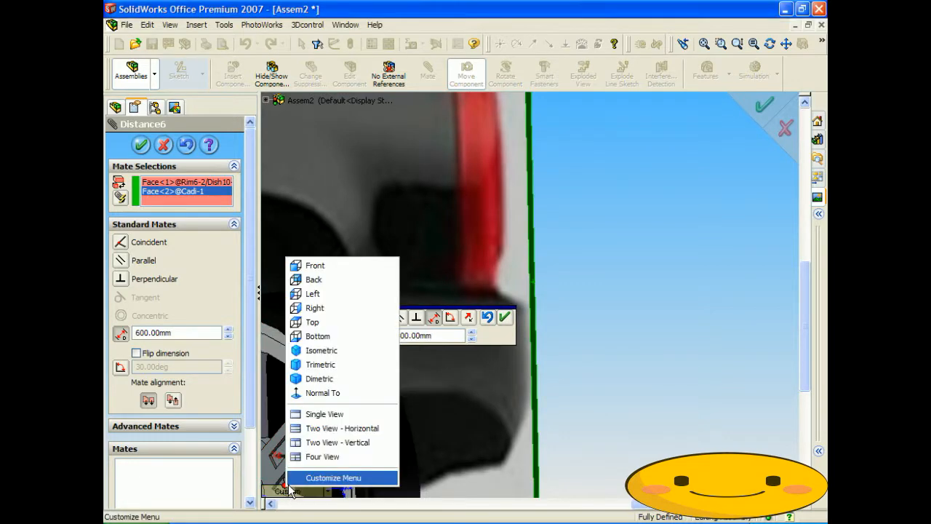
pyautogui.click(340, 281)
pyautogui.scroll(-5, 686, 368)
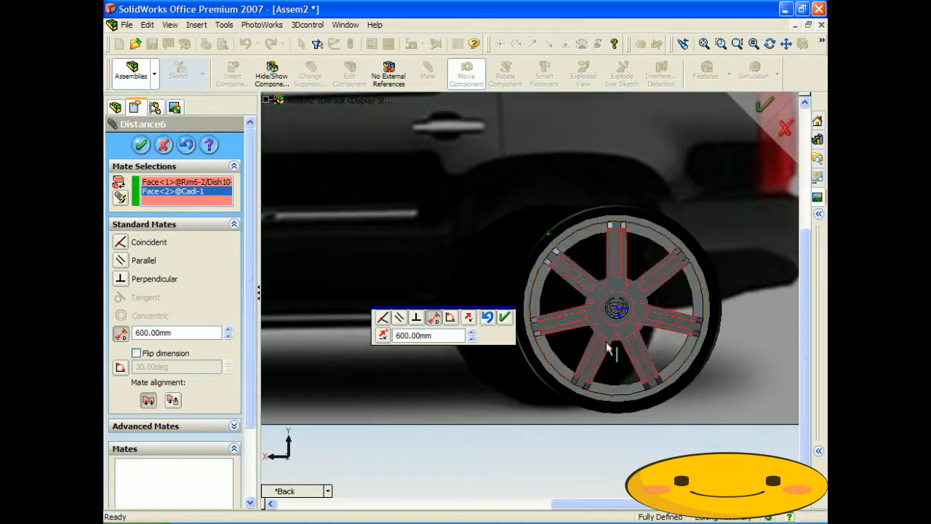
pyautogui.click(470, 332)
pyautogui.click(470, 332)
pyautogui.click(469, 331)
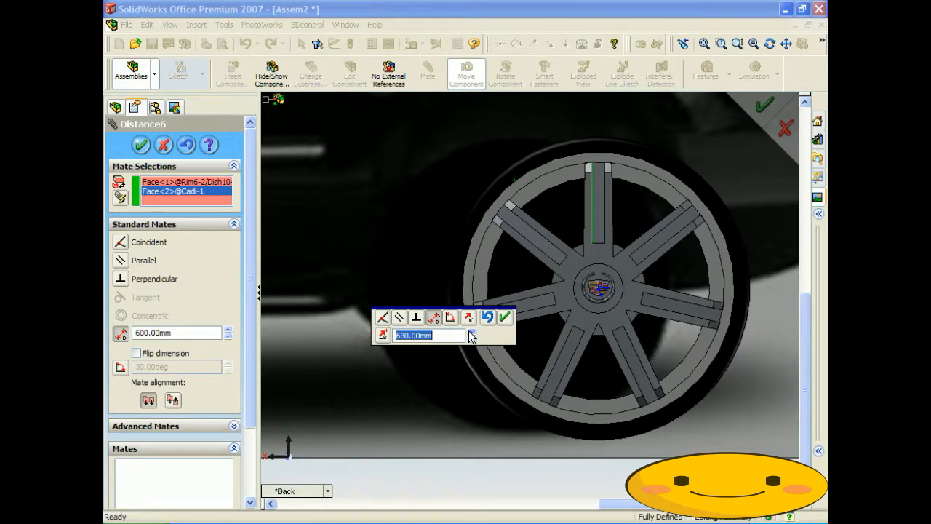
pyautogui.click(470, 332)
pyautogui.click(470, 332)
pyautogui.click(469, 332)
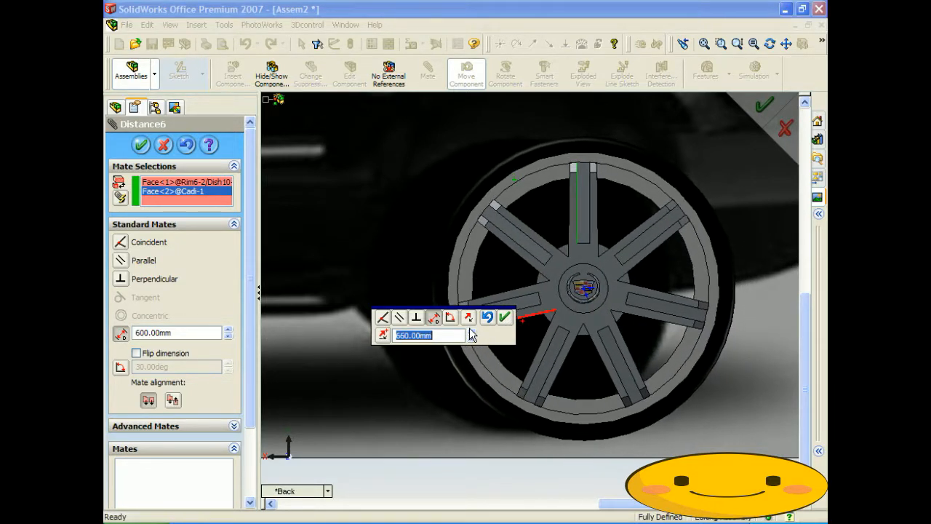
pyautogui.click(471, 333)
pyautogui.click(471, 332)
pyautogui.click(470, 333)
pyautogui.click(470, 333)
pyautogui.click(470, 332)
pyautogui.click(471, 332)
pyautogui.click(471, 332)
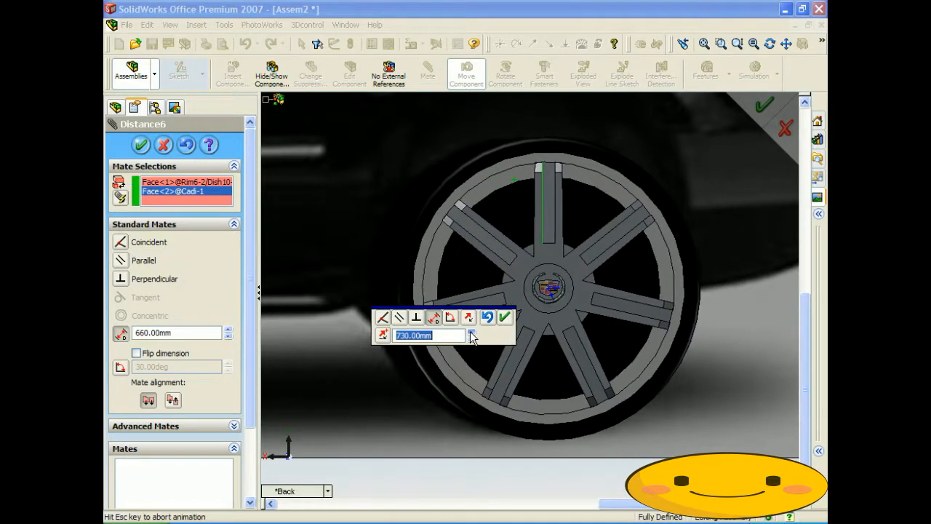
pyautogui.click(471, 332)
pyautogui.click(471, 332)
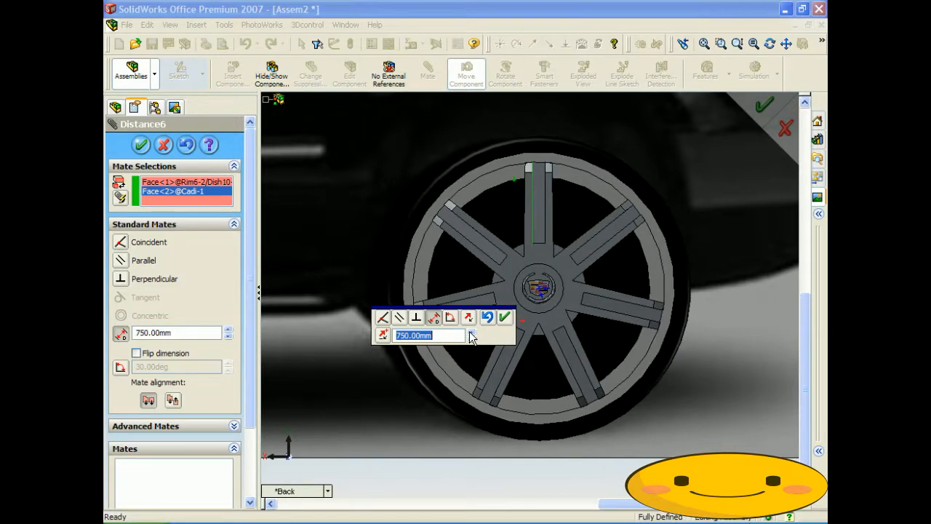
pyautogui.click(470, 333)
pyautogui.click(471, 333)
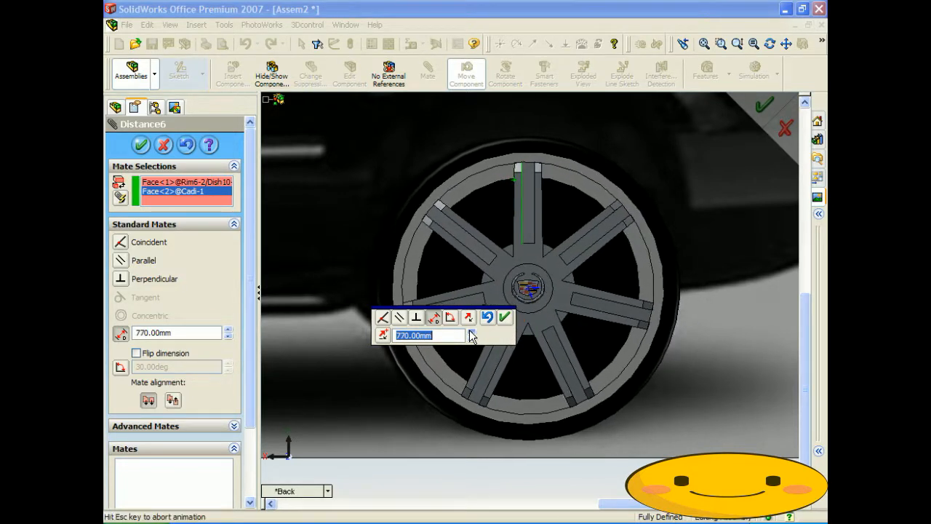
pyautogui.click(471, 333)
pyautogui.click(471, 332)
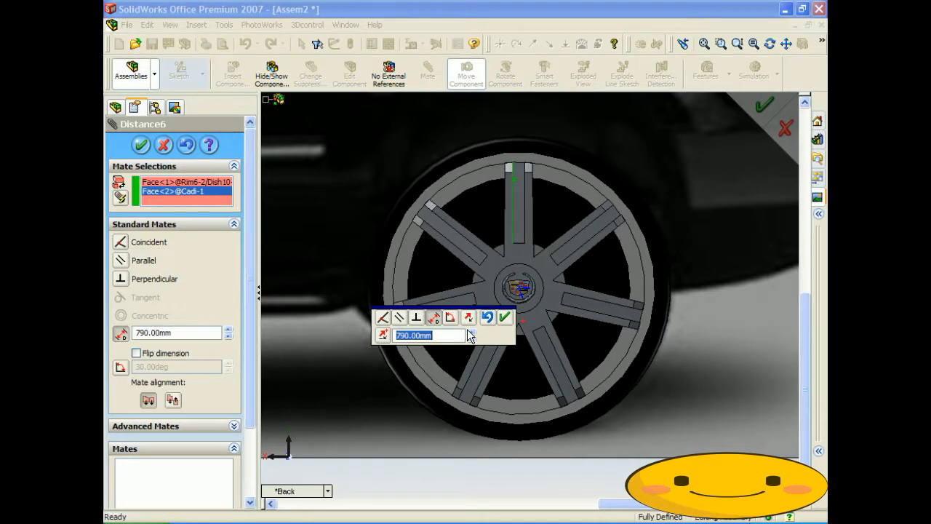
pyautogui.click(504, 317)
pyautogui.scroll(5, 488, 327)
pyautogui.scroll(3, 476, 326)
pyautogui.moveTo(476, 326); pyautogui.dragTo(439, 344, button='middle')
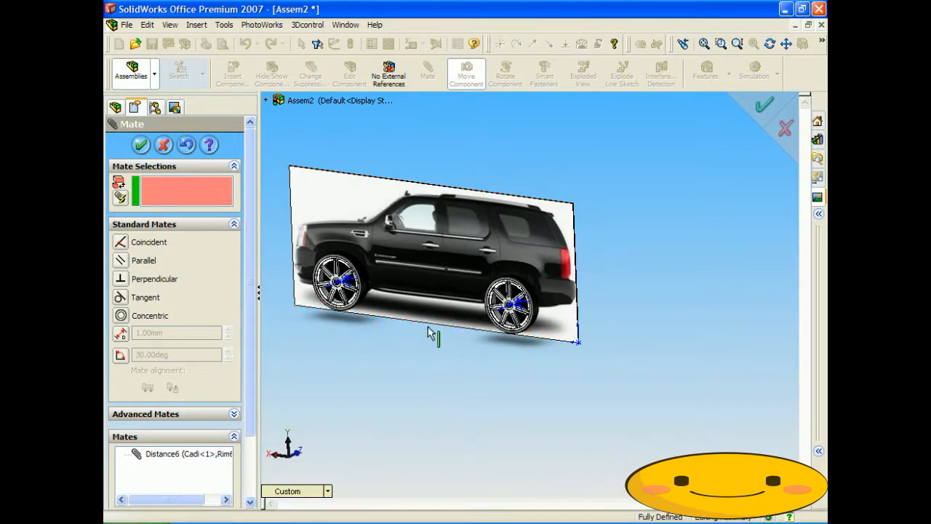
pyautogui.moveTo(431, 309); pyautogui.dragTo(433, 304, button='middle')
pyautogui.scroll(-3, 304, 269)
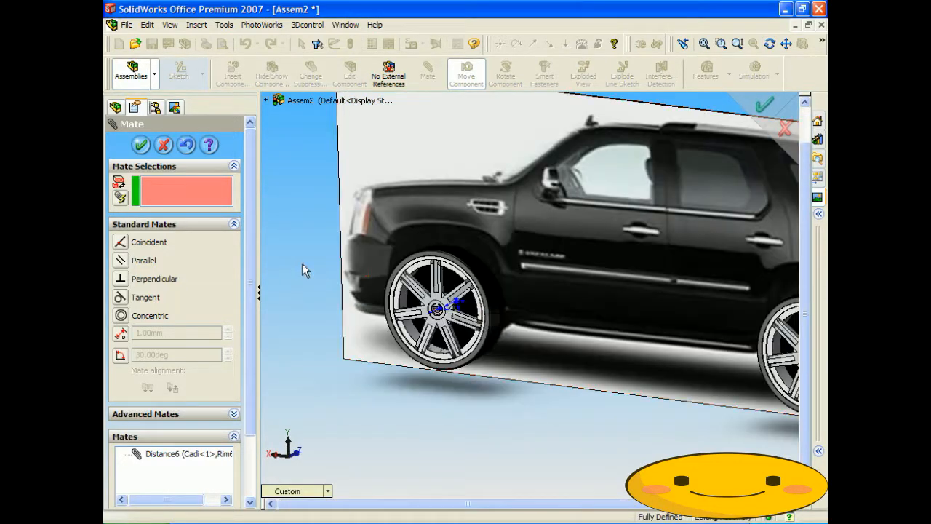
pyautogui.scroll(3, 572, 318)
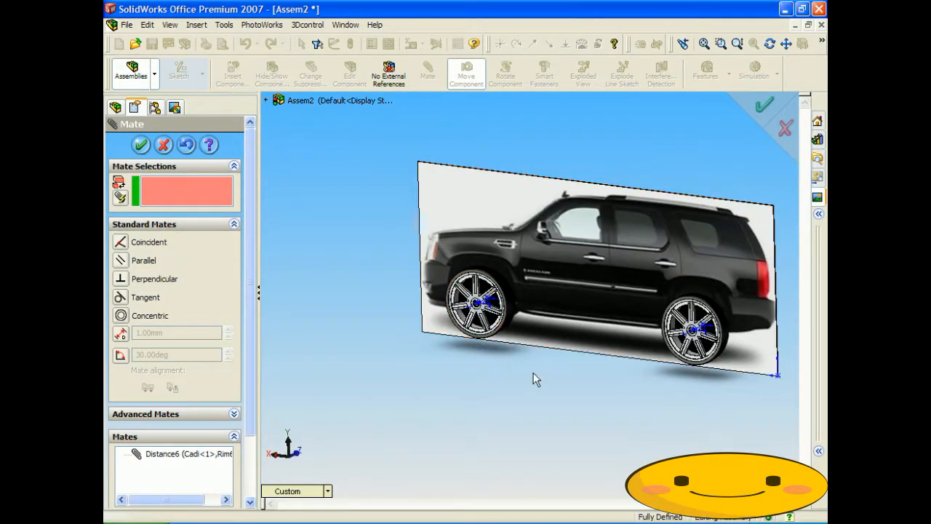
pyautogui.click(141, 145)
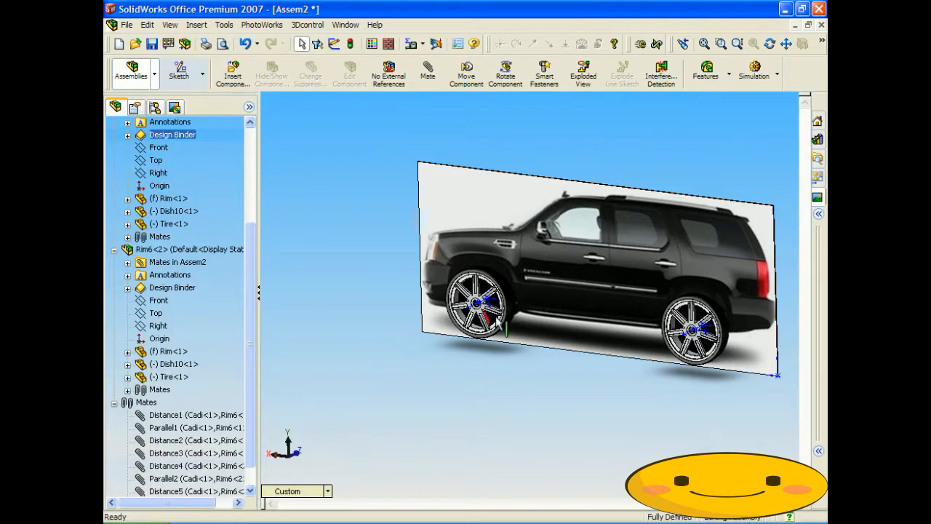
# Hide all reference item types in the assembly so the wheels and panel show without origins, and open the PhotoWorks commands
pyautogui.click(172, 26)
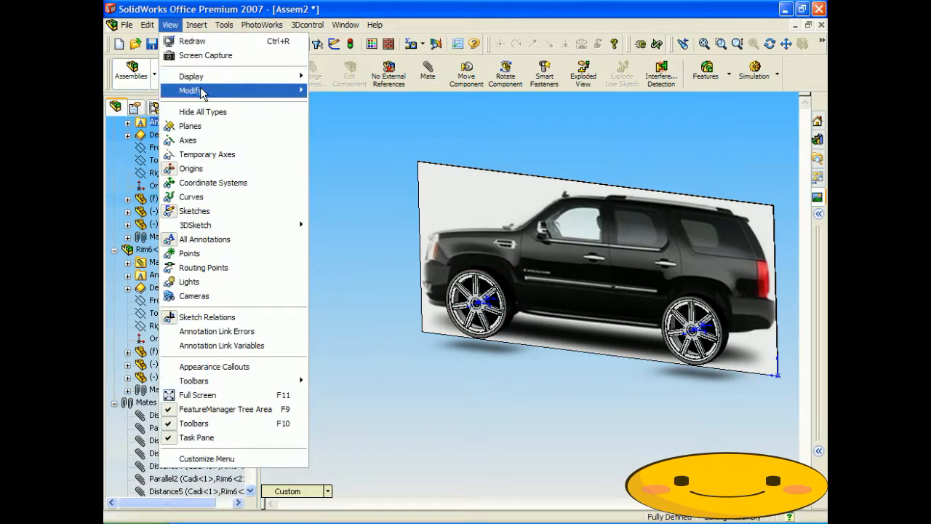
pyautogui.click(204, 112)
pyautogui.moveTo(542, 365)
pyautogui.mouseDown(button='middle')
pyautogui.moveTo(476, 332)
pyautogui.moveTo(538, 361)
pyautogui.moveTo(538, 380)
pyautogui.moveTo(561, 376)
pyautogui.moveTo(559, 311)
pyautogui.moveTo(545, 339)
pyautogui.moveTo(507, 347)
pyautogui.moveTo(540, 345)
pyautogui.moveTo(590, 361)
pyautogui.moveTo(541, 339)
pyautogui.moveTo(539, 353)
pyautogui.mouseUp(button='middle')
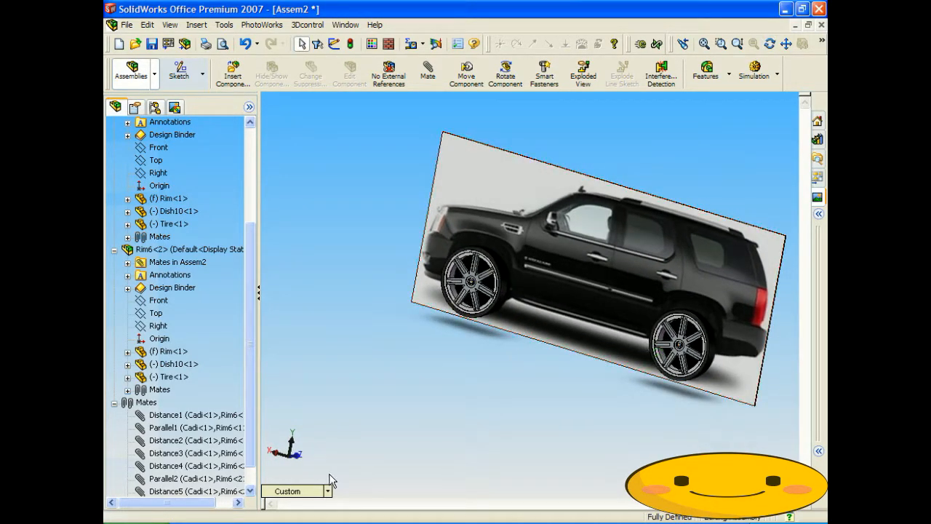
pyautogui.scroll(-2, 727, 291)
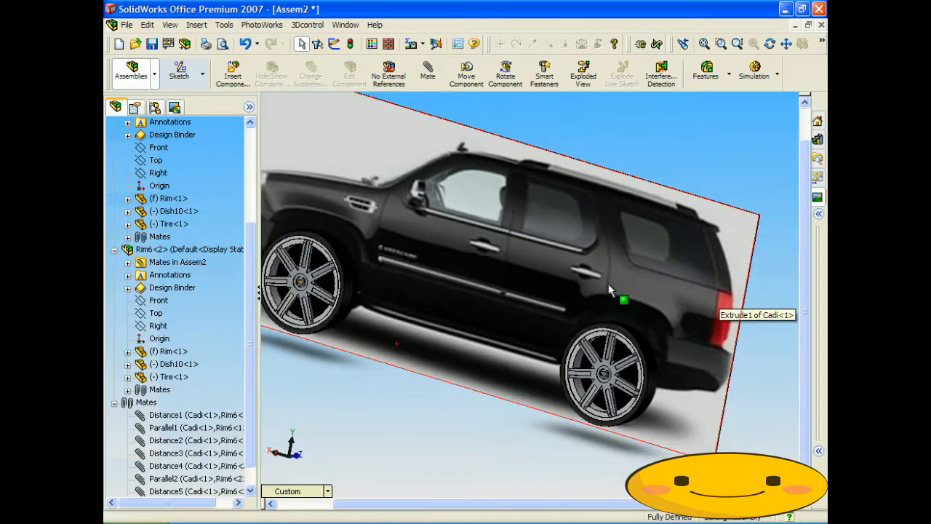
pyautogui.scroll(2, 379, 262)
pyautogui.scroll(-1, 375, 251)
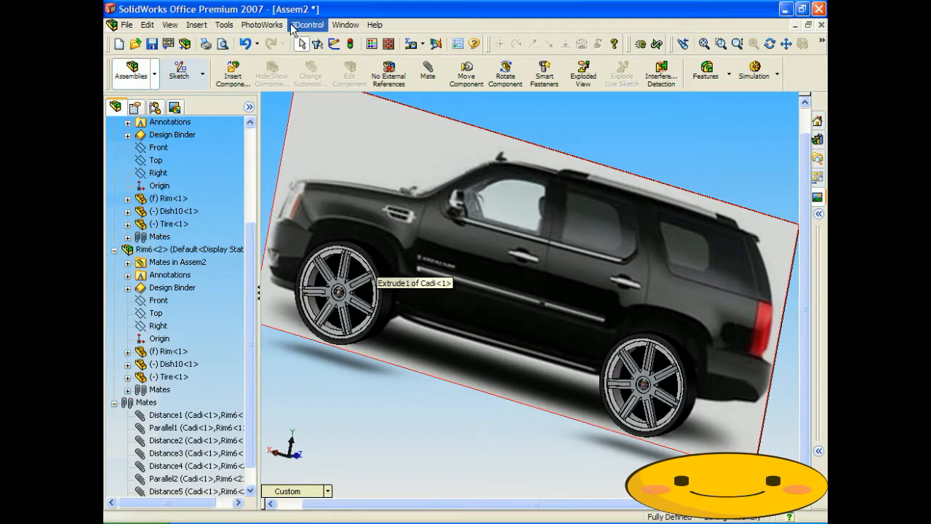
pyautogui.click(262, 24)
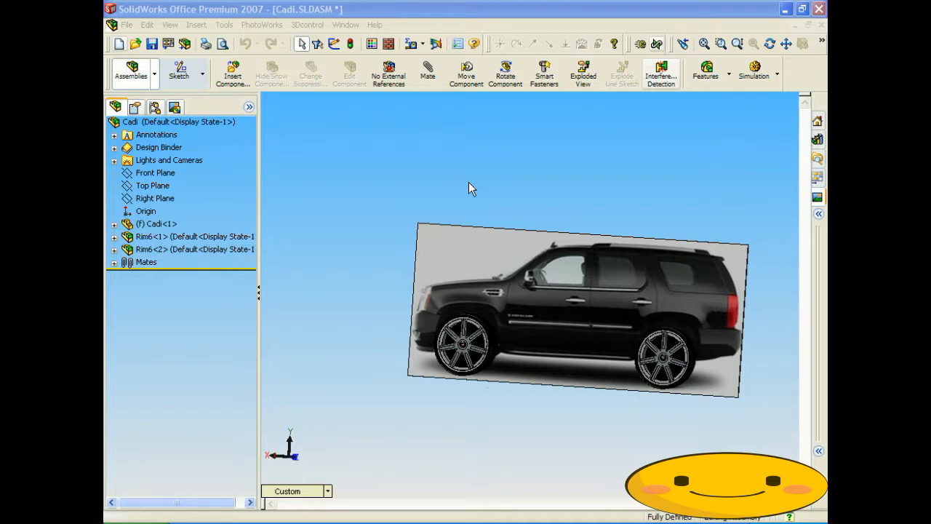
pyautogui.click(468, 182)
pyautogui.moveTo(555, 184); pyautogui.dragTo(378, 201, button='middle')
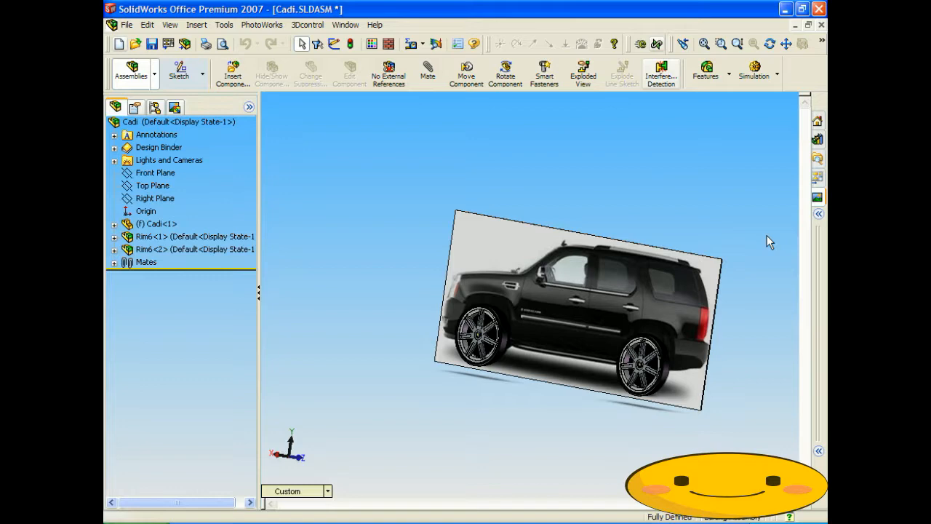
pyautogui.moveTo(447, 188); pyautogui.dragTo(556, 213, button='middle')
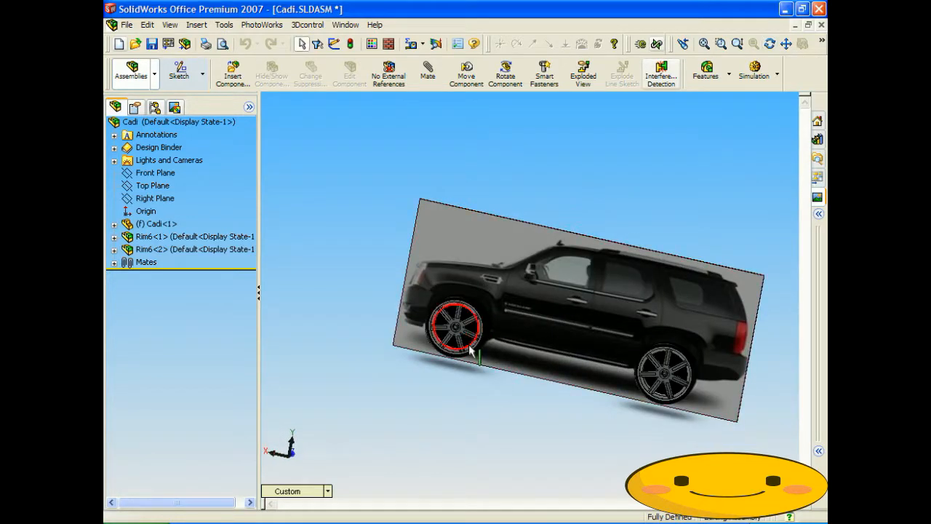
pyautogui.scroll(-5, 465, 348)
pyautogui.scroll(4, 461, 330)
pyautogui.moveTo(555, 272); pyautogui.dragTo(654, 157, button='middle')
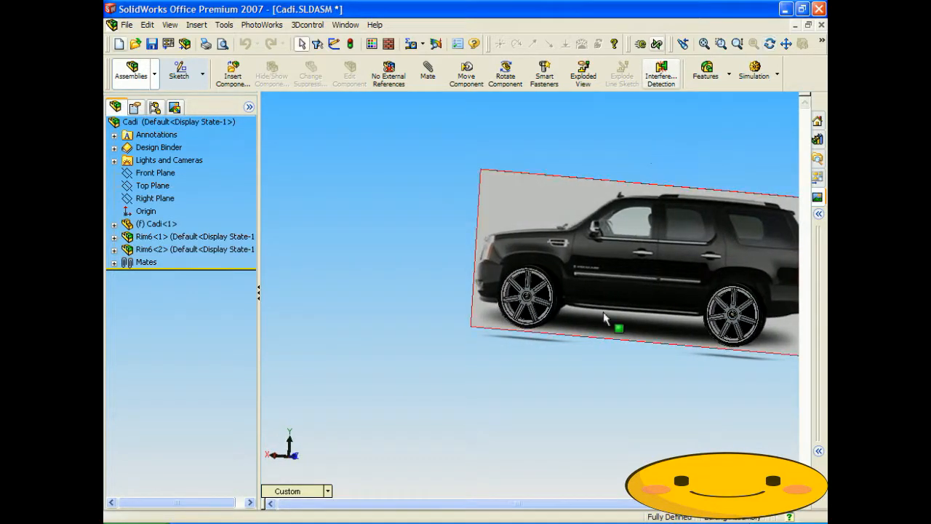
# Replace the front wheel subassembly with Rim5.SLDASM from the Rims folder, accept the mated entities as they are and dismiss the rebuild errors
pyautogui.click(214, 237)
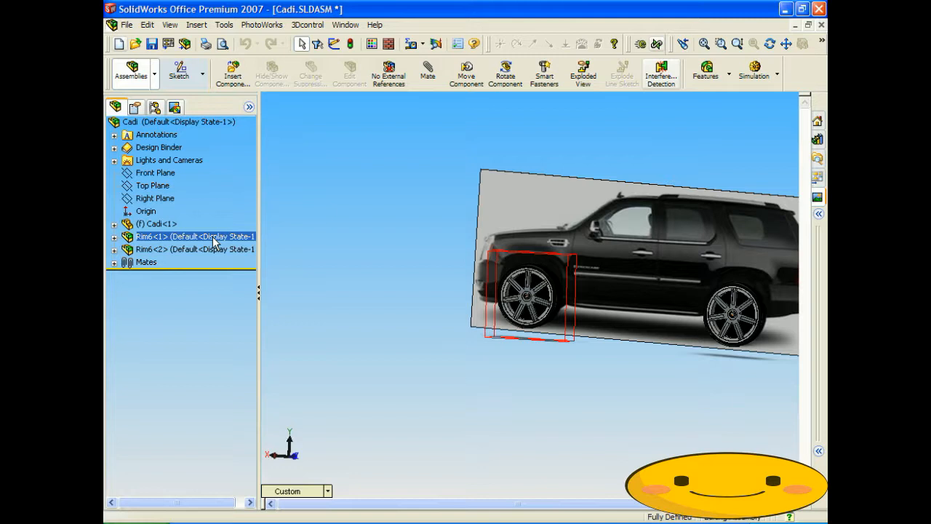
pyautogui.rightClick(215, 242)
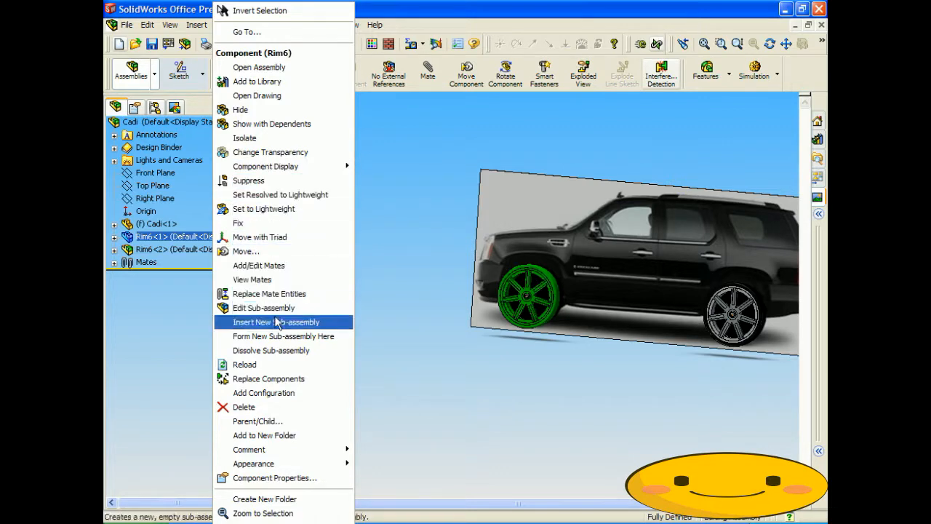
pyautogui.click(281, 380)
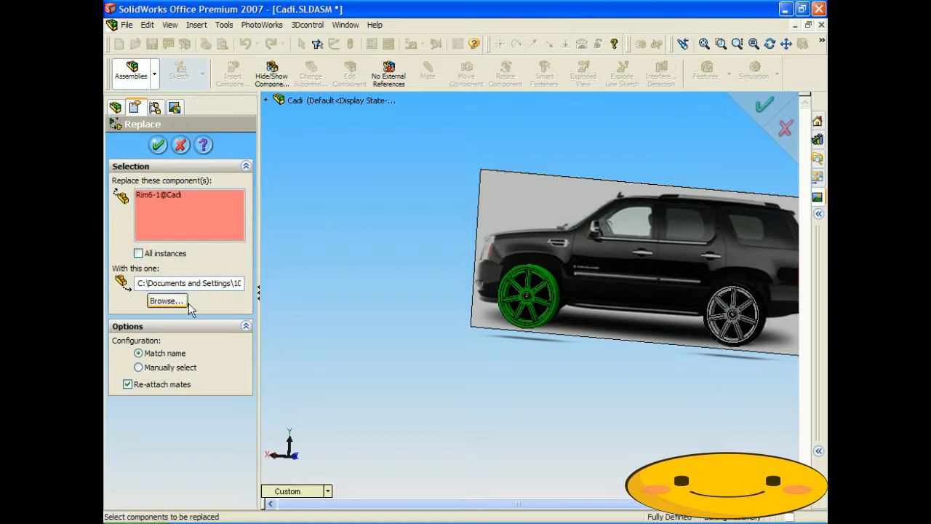
pyautogui.click(177, 304)
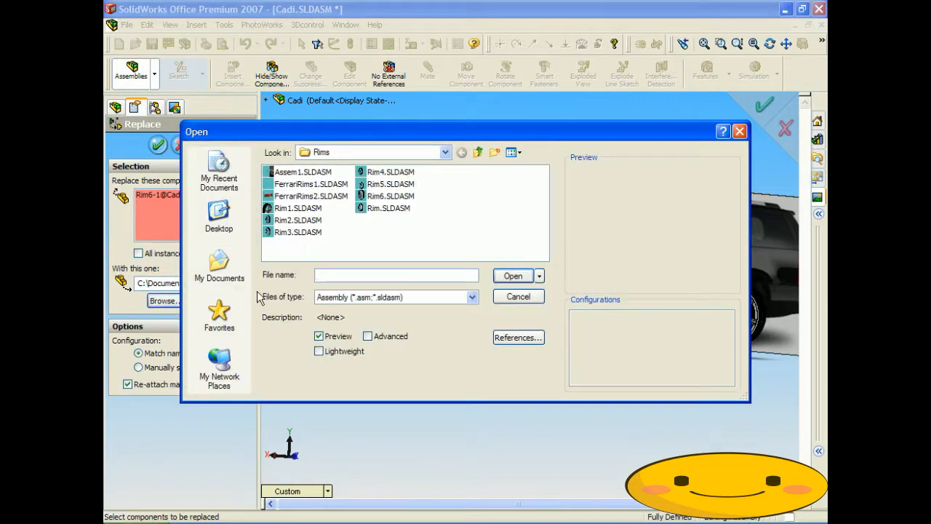
pyautogui.click(371, 208)
pyautogui.click(385, 197)
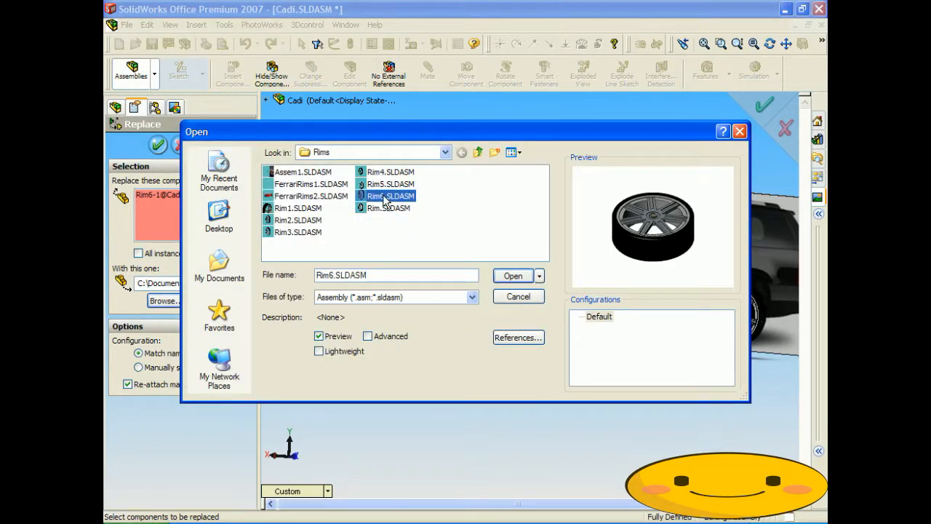
pyautogui.click(388, 184)
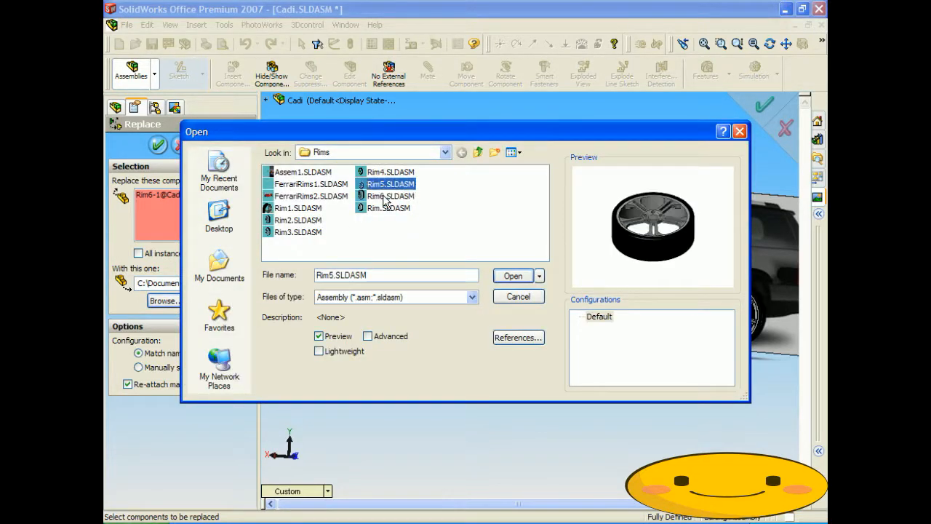
pyautogui.click(513, 277)
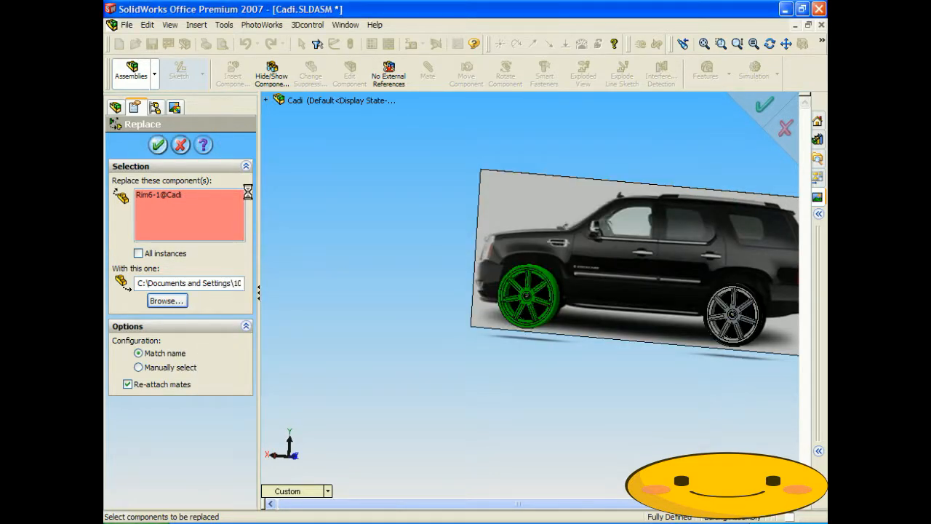
pyautogui.click(513, 161)
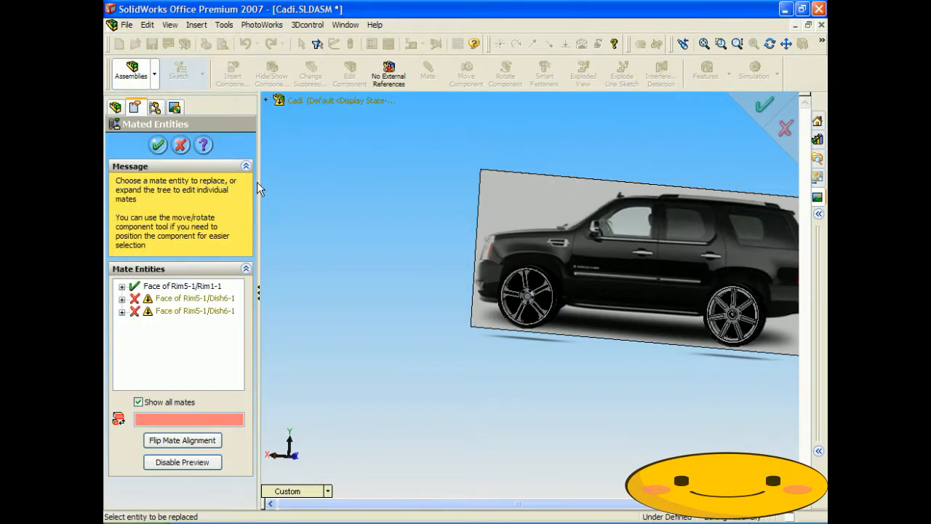
pyautogui.click(158, 146)
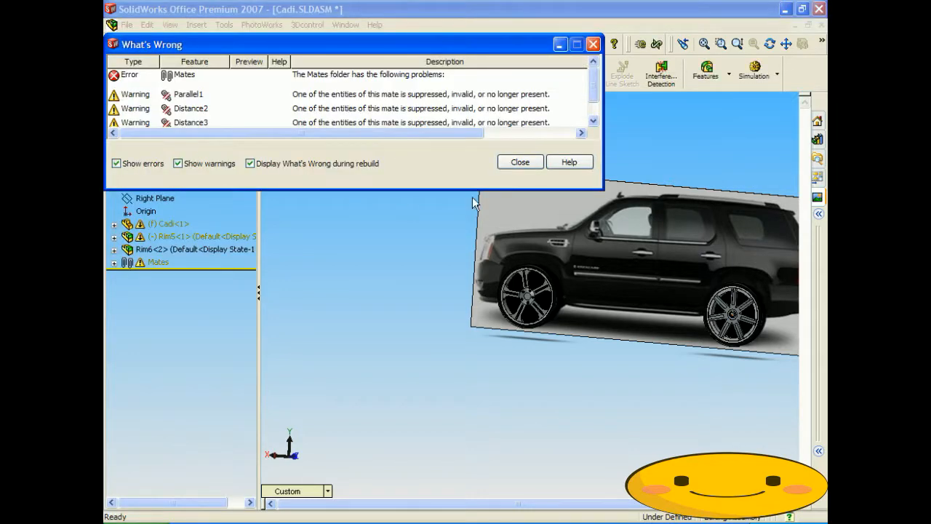
pyautogui.click(504, 160)
pyautogui.moveTo(566, 300); pyautogui.dragTo(584, 305, button='middle')
# Replace the rear wheel subassembly Rim6 with Rim5.SLDASM from the Rims folder, re-attaching its mates and saving the changes to Rim6.SLDASM
pyautogui.click(179, 240)
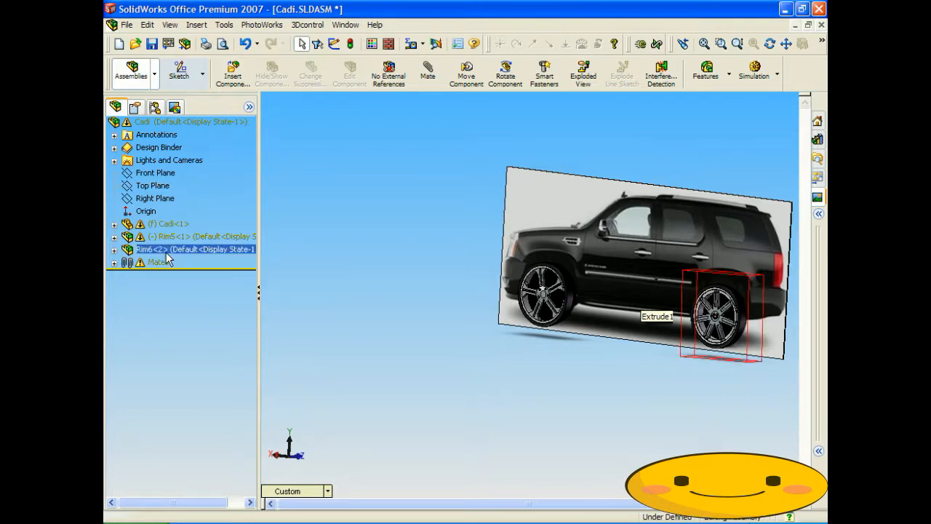
pyautogui.rightClick(168, 249)
pyautogui.click(218, 522)
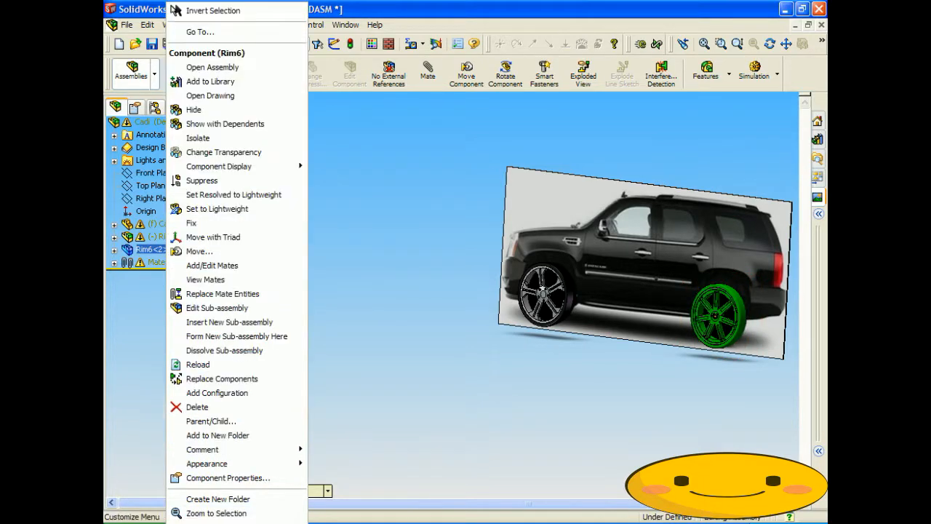
pyautogui.click(217, 379)
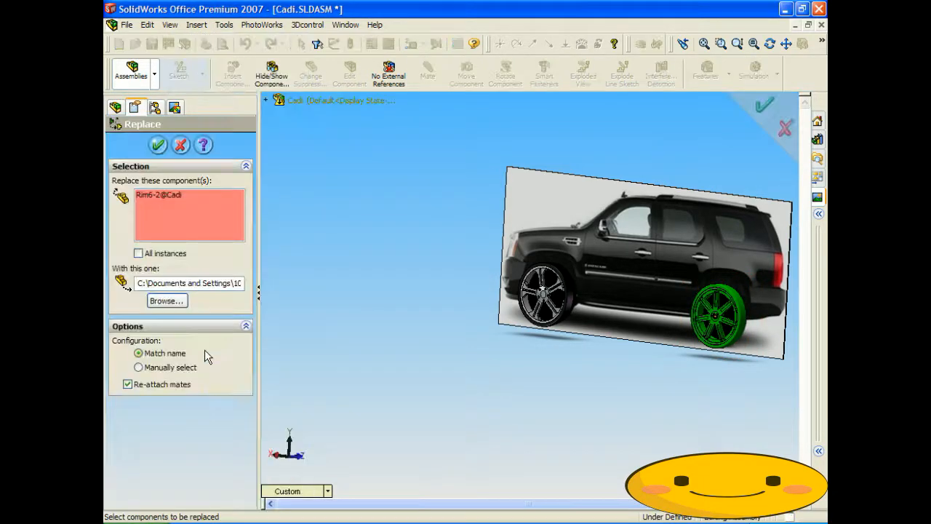
pyautogui.click(166, 300)
pyautogui.click(382, 199)
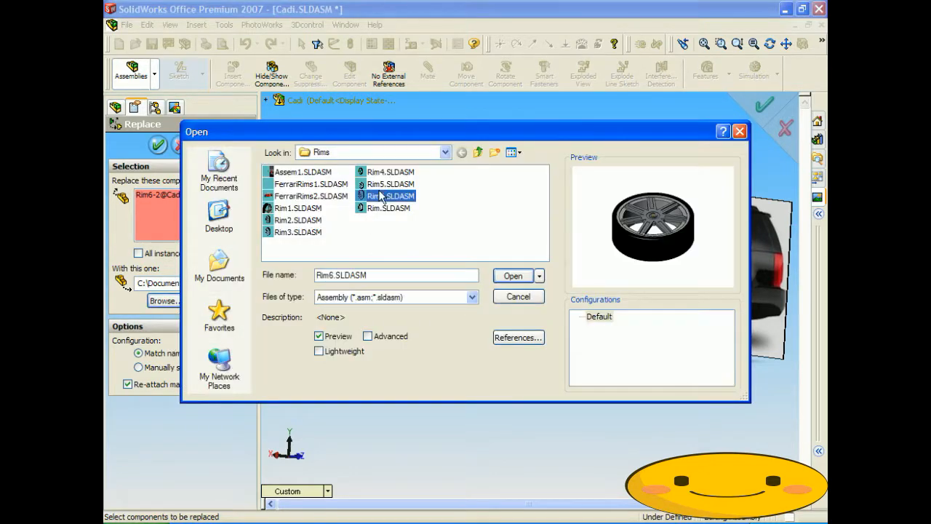
pyautogui.click(512, 275)
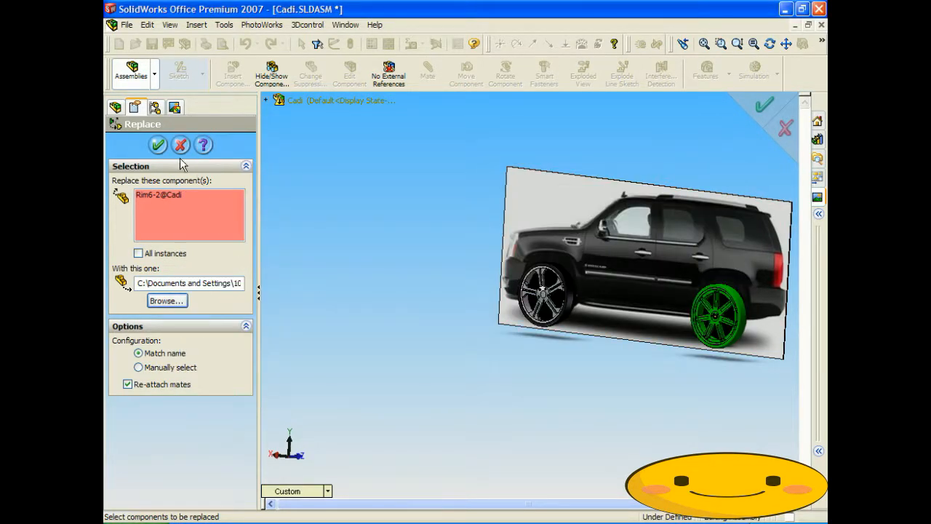
pyautogui.click(159, 145)
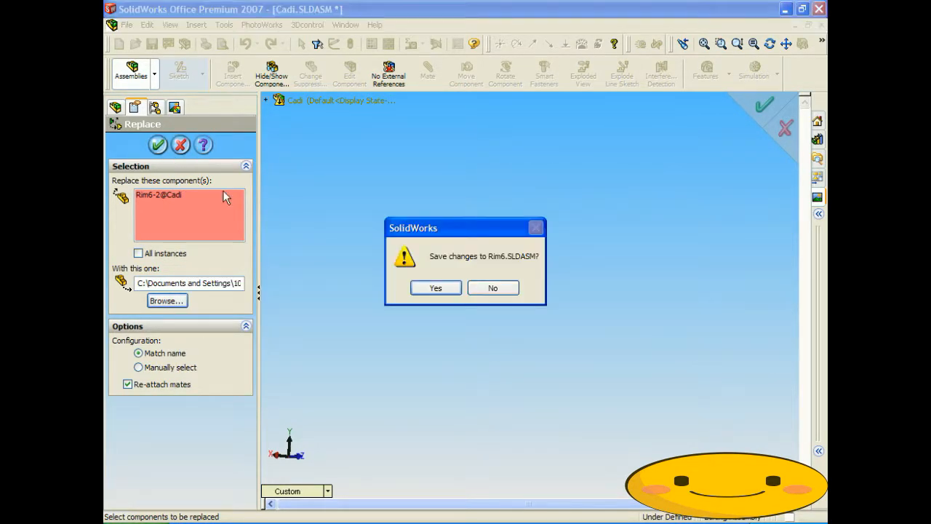
pyautogui.click(443, 290)
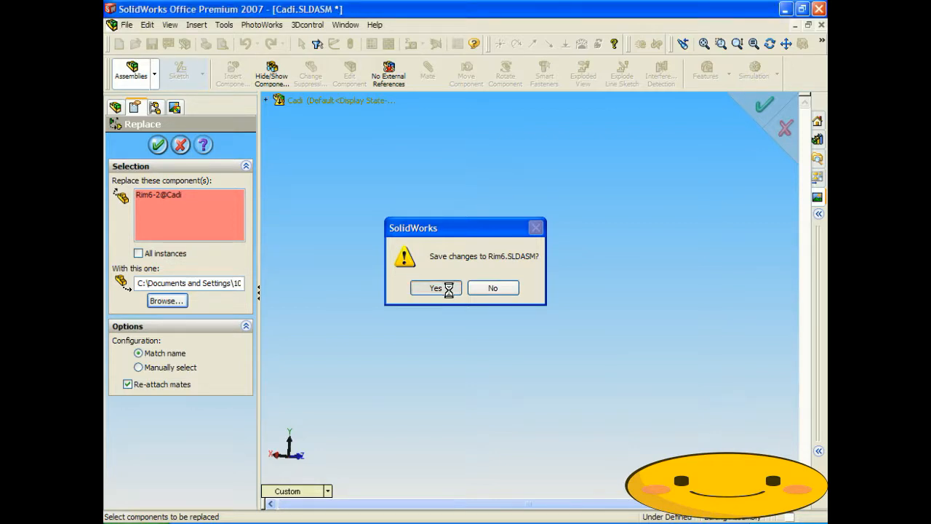
pyautogui.click(492, 289)
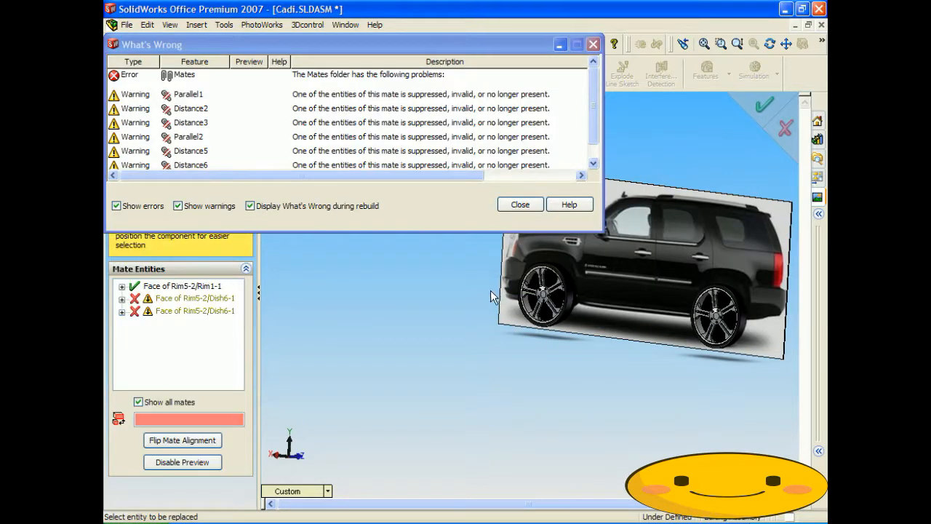
# Dismiss the rebuild errors and accept the replaced rear wheel's mated entities as they are
pyautogui.click(520, 205)
pyautogui.moveTo(435, 265)
pyautogui.mouseDown(button='middle')
pyautogui.moveTo(453, 267)
pyautogui.moveTo(431, 265)
pyautogui.mouseUp(button='middle')
pyautogui.moveTo(651, 329)
pyautogui.mouseDown(button='middle')
pyautogui.moveTo(649, 343)
pyautogui.moveTo(650, 328)
pyautogui.mouseUp(button='middle')
pyautogui.click(181, 146)
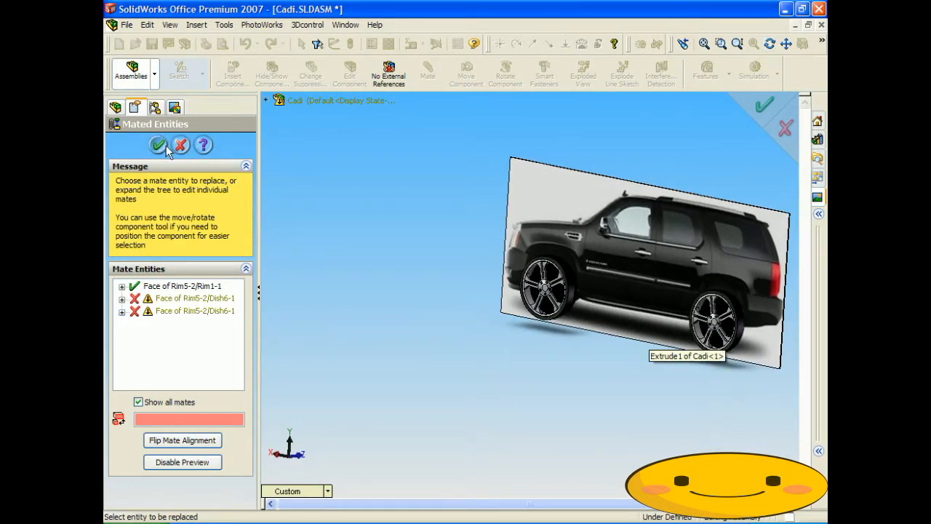
pyautogui.click(525, 206)
# Enlarge the angled view of the vehicle panel and render the assembly with PhotoWorks
pyautogui.moveTo(598, 261); pyautogui.dragTo(491, 295, button='middle')
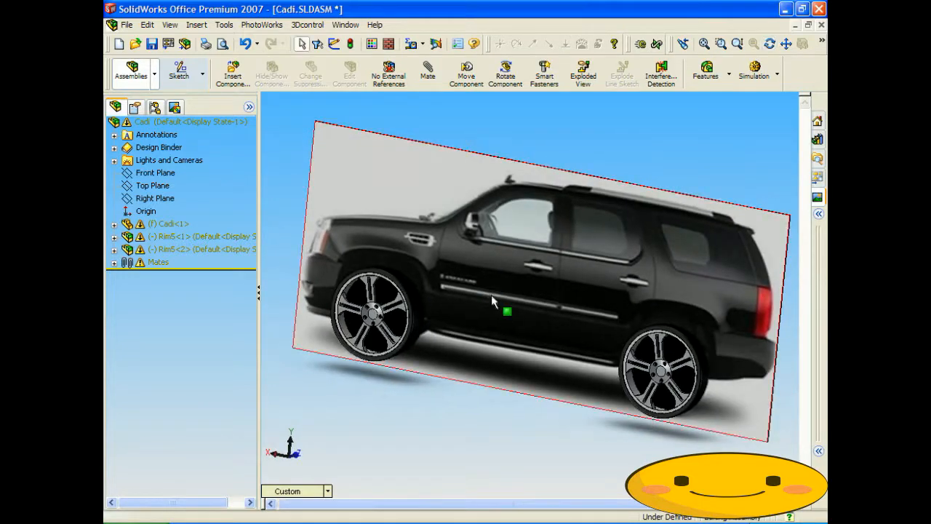
pyautogui.click(279, 28)
pyautogui.click(278, 28)
pyautogui.click(262, 24)
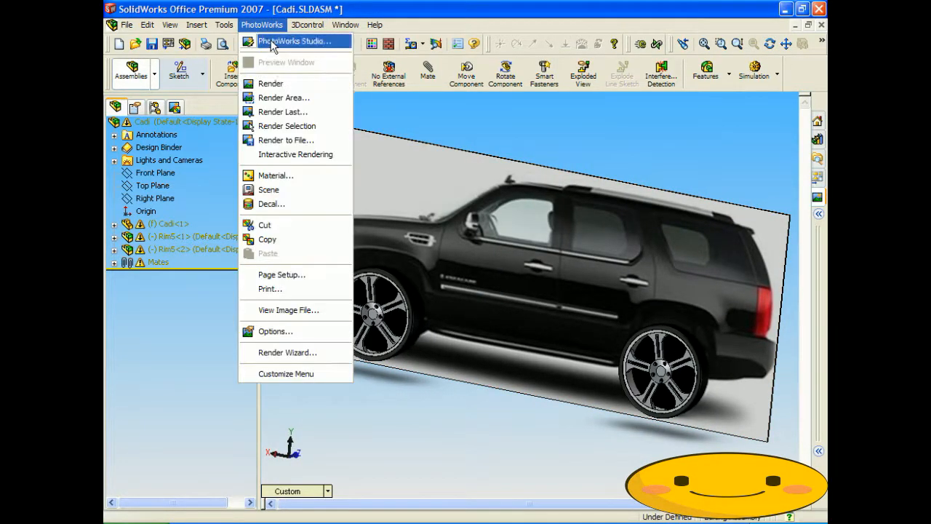
pyautogui.click(265, 82)
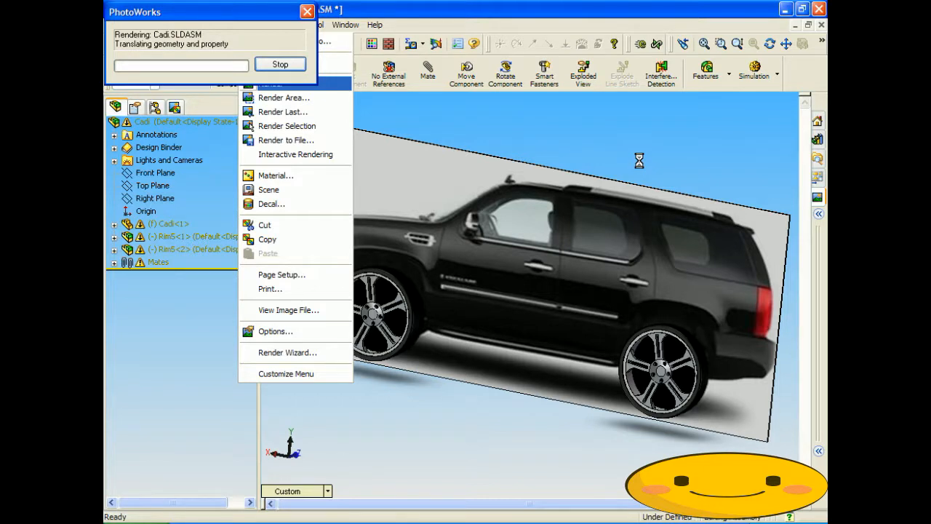